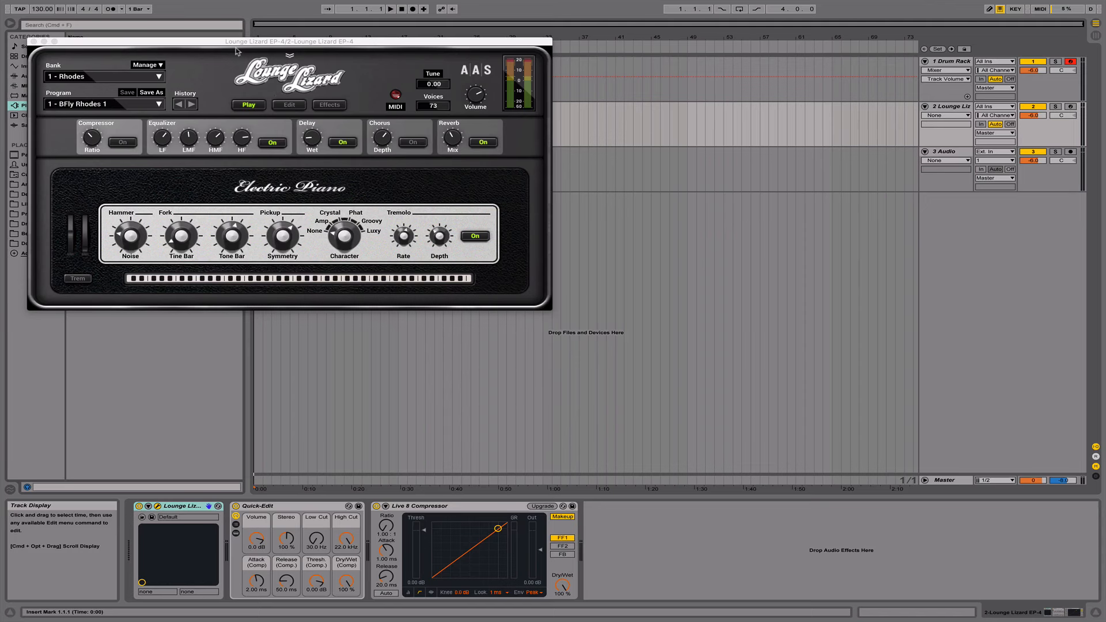
left_click_drag(238, 45, 468, 96)
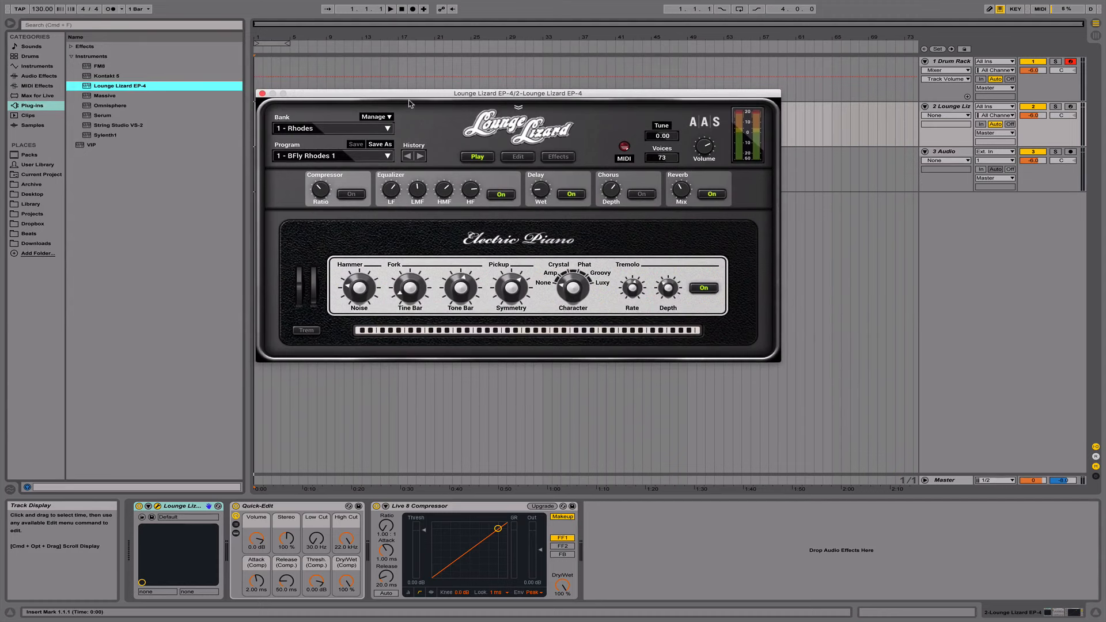
mouse_move(409, 103)
left_mouse_down()
mouse_move(460, 102)
mouse_move(422, 114)
left_mouse_up()
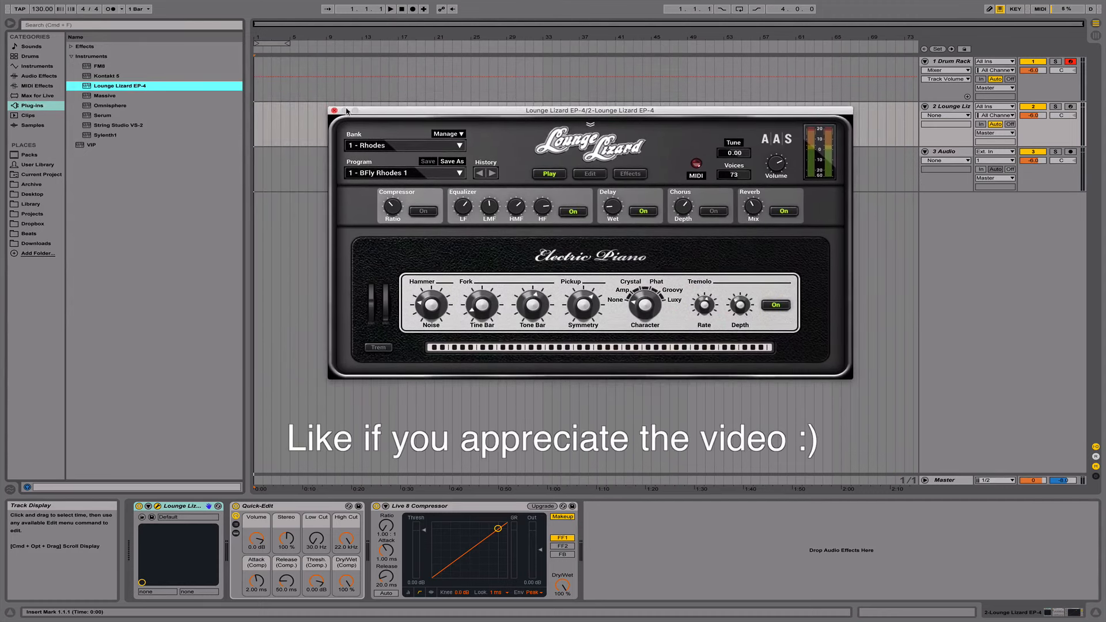
left_click_drag(378, 112, 312, 83)
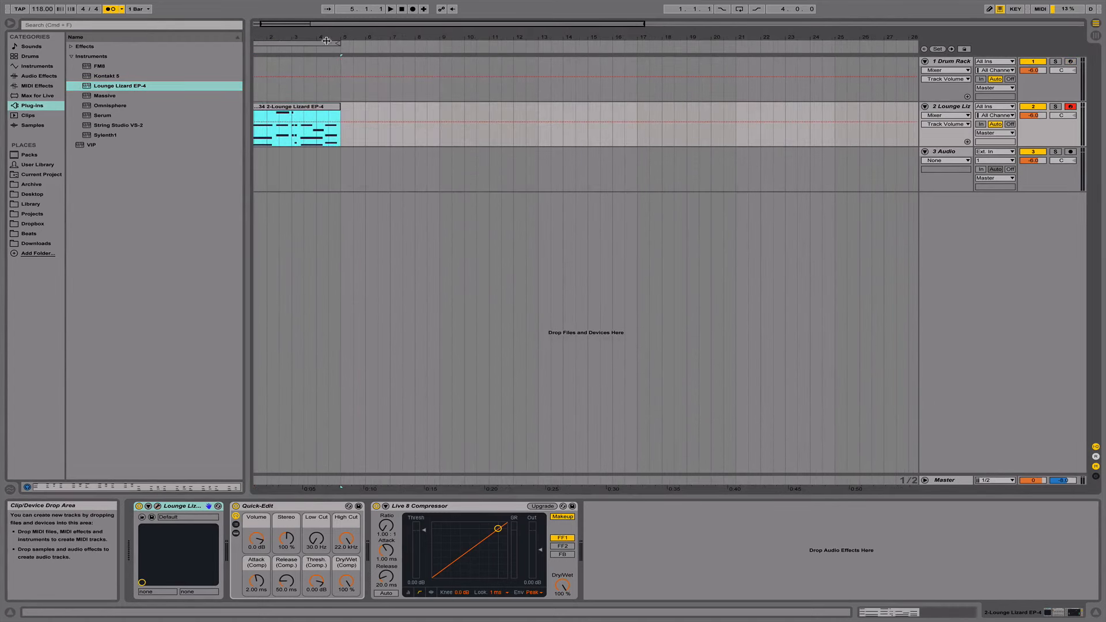
Play back the recorded Lounge Lizard chord clip and open it to view its MIDI notes.
left_click_drag(326, 41, 461, 89)
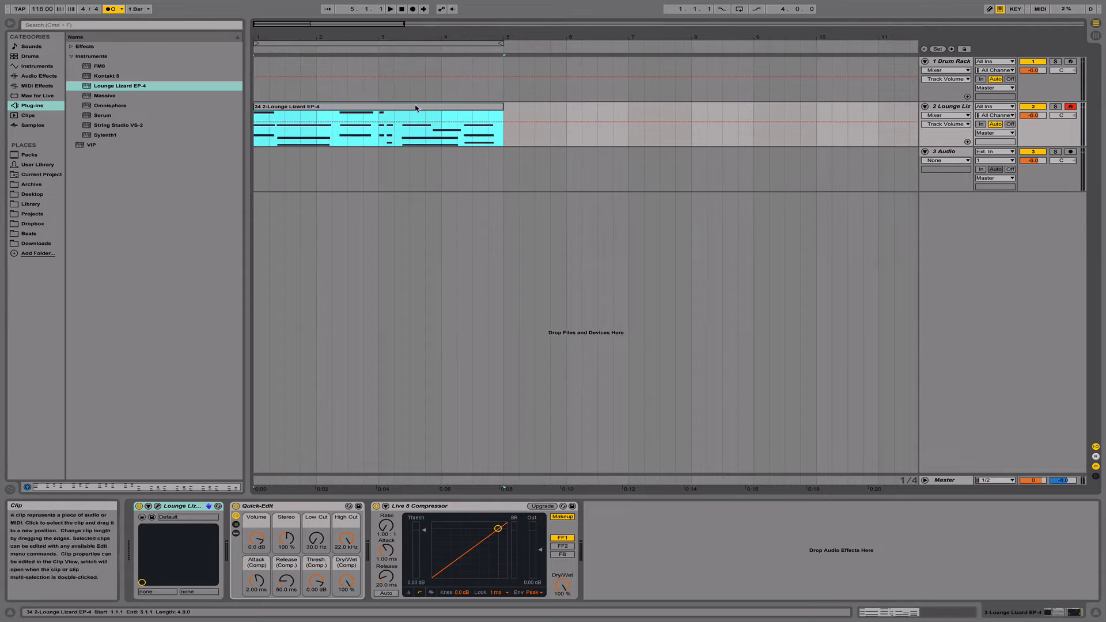
key("space")
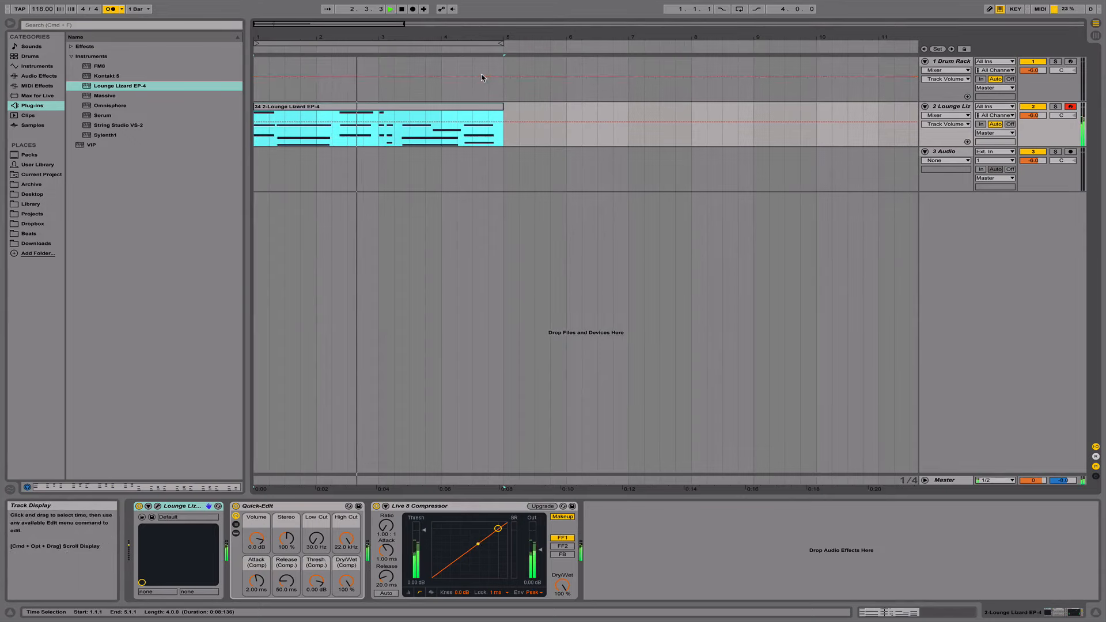
double_click(443, 106)
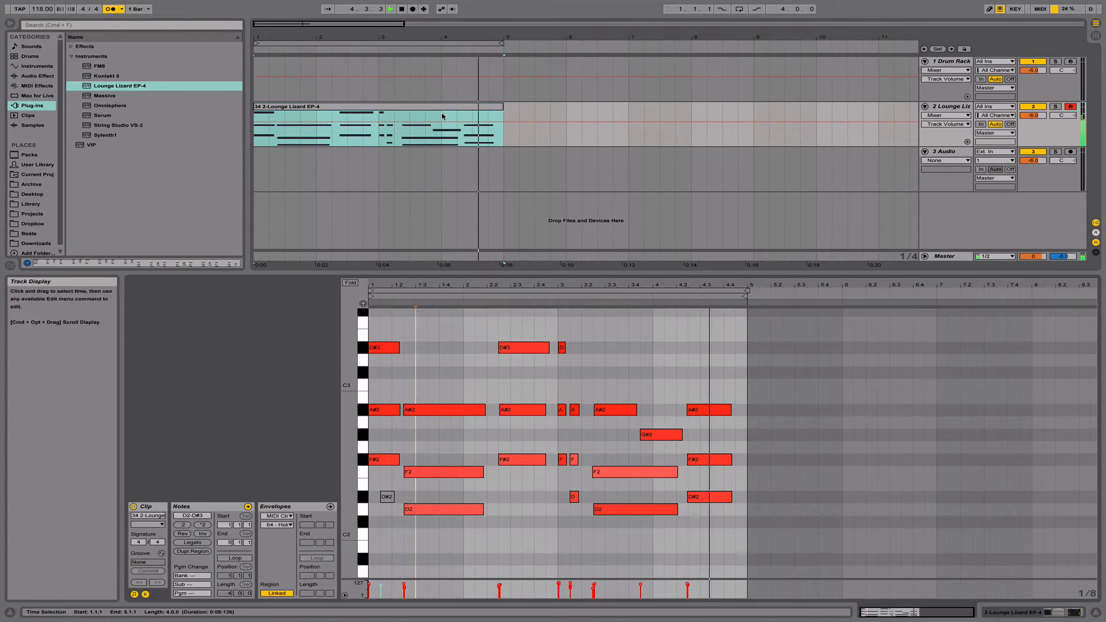
left_click(428, 83)
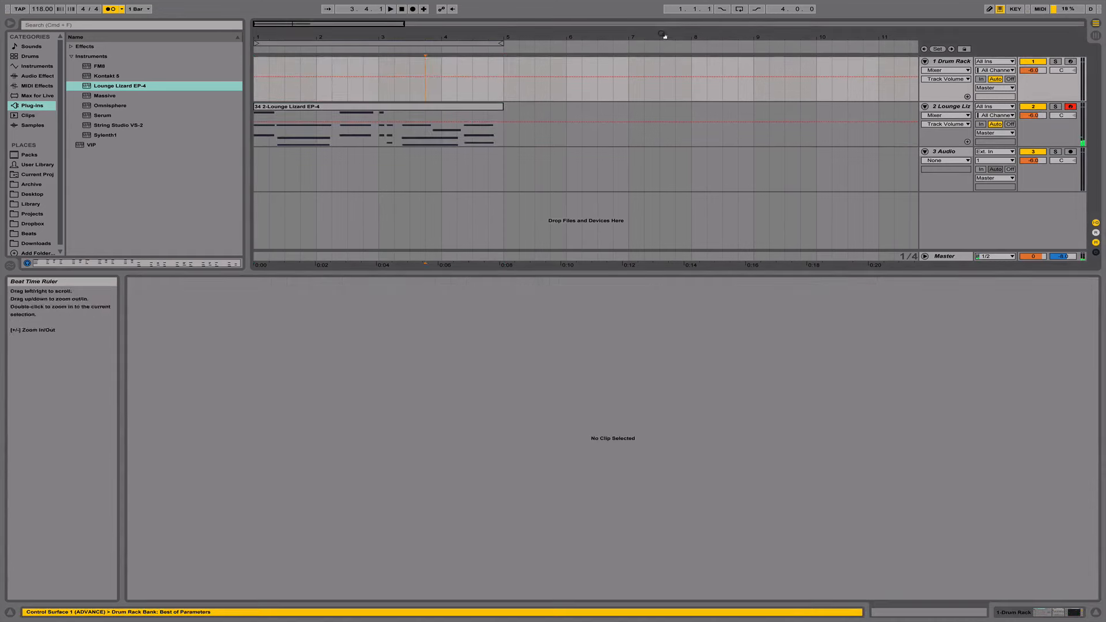
Turn on arrangement looping for the first four bars.
left_click(740, 9)
left_click_drag(494, 37, 494, 6)
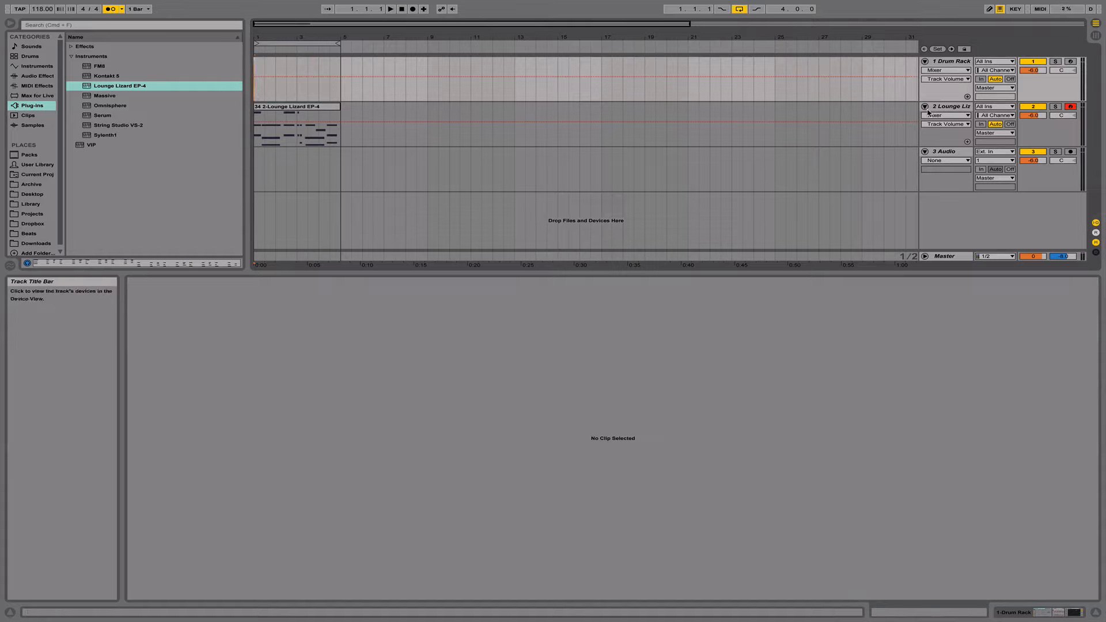
left_click_drag(544, 35, 544, 21)
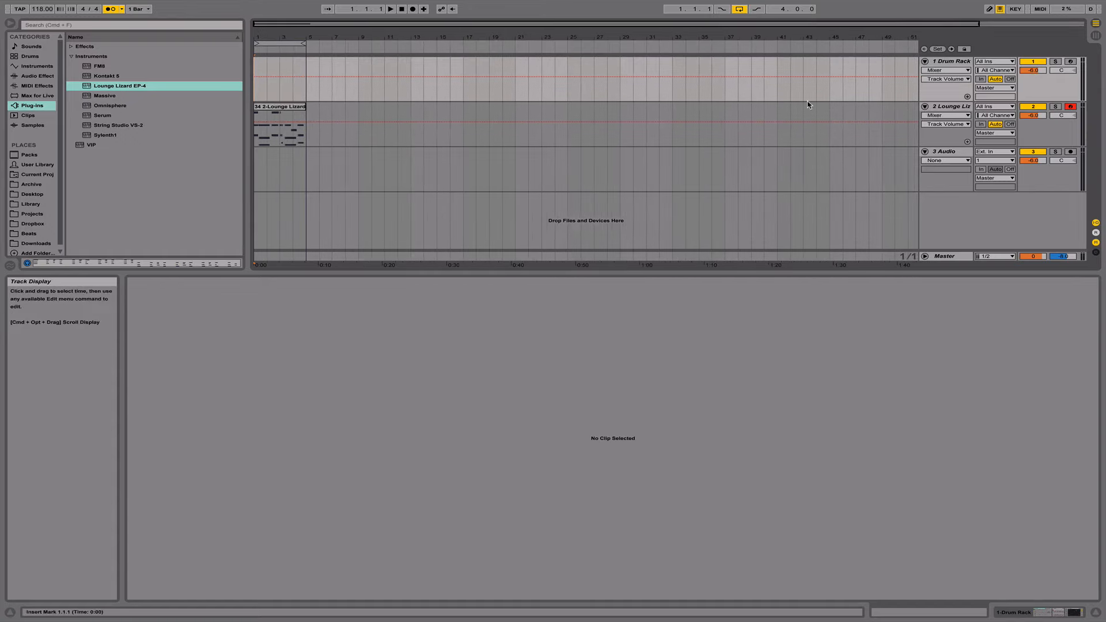
Insert a new MIDI track below the Lounge Lizard track and load the Sylenth1 instrument onto it.
left_click(939, 107)
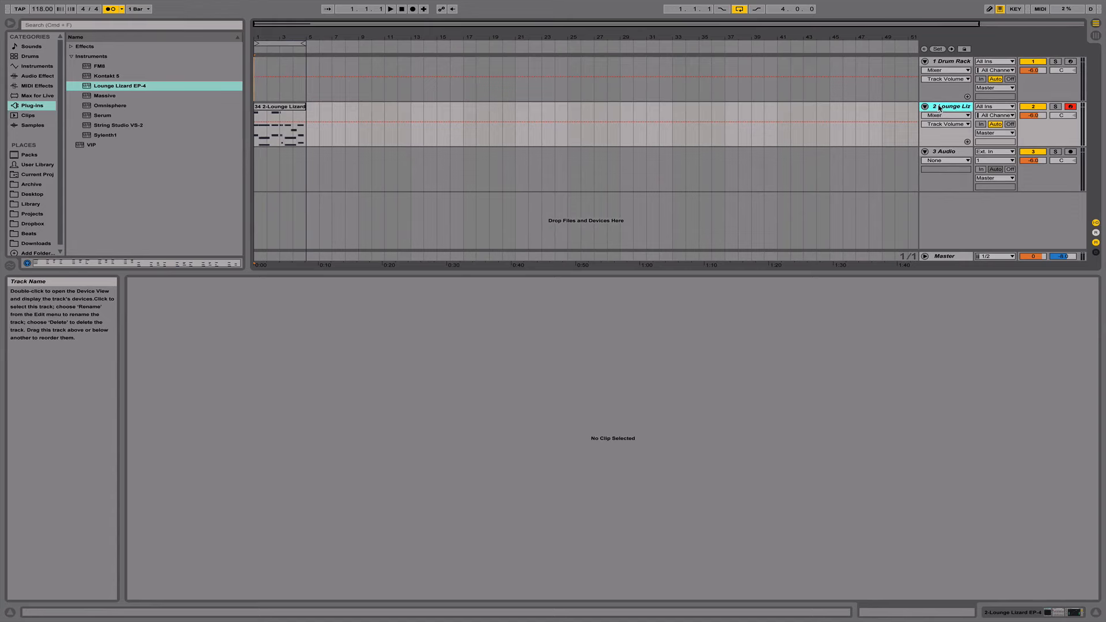
key("super+shift+t")
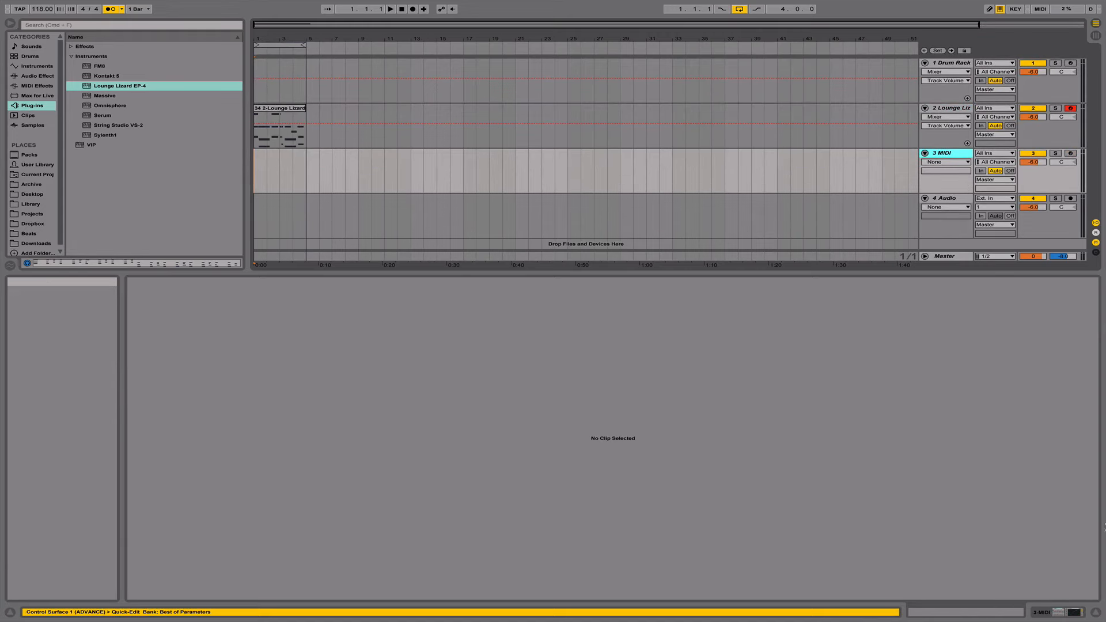
left_click(1096, 614)
left_click_drag(106, 135, 507, 165)
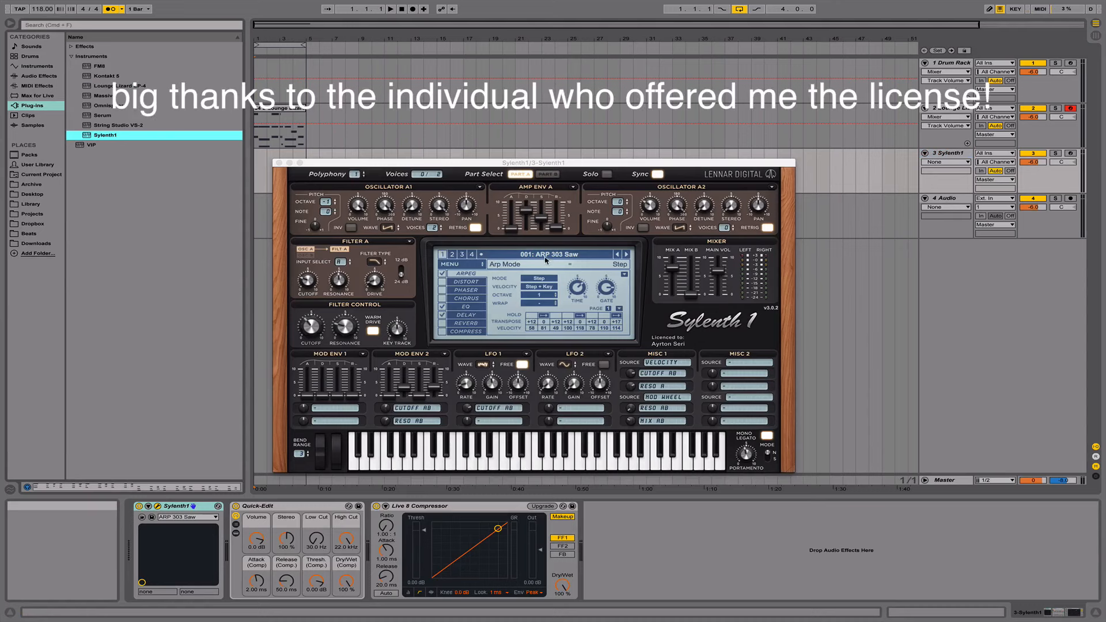
Switch Sylenth1 to its second preset bank and arm the Sylenth1 track for recording.
left_click(466, 264)
mouse_move(492, 274)
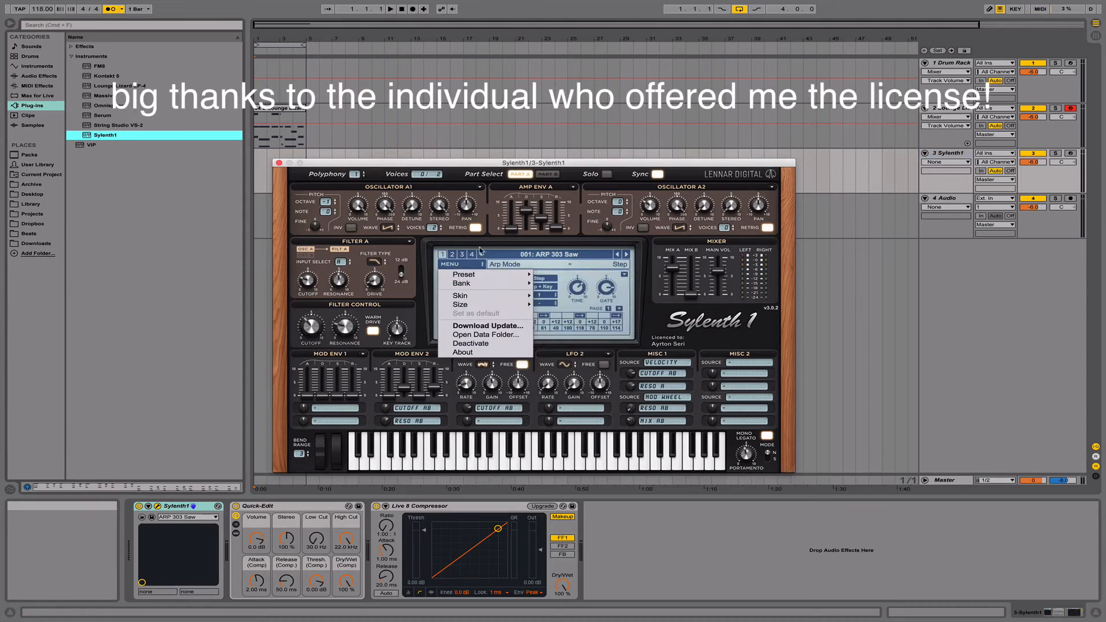
left_click(512, 242)
left_click(535, 254)
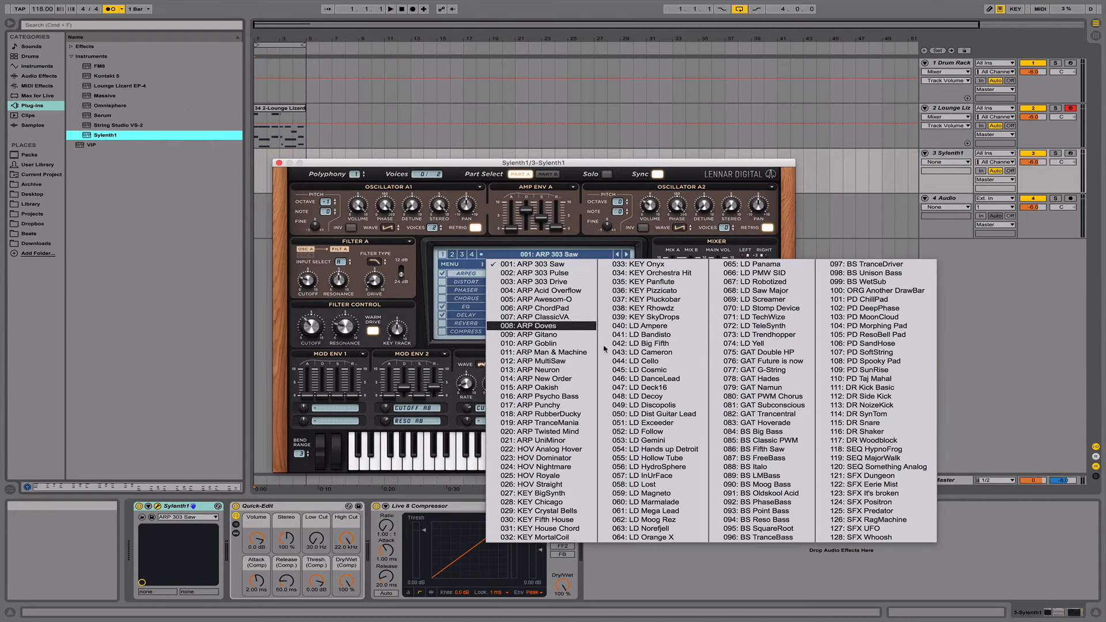
left_click(476, 267)
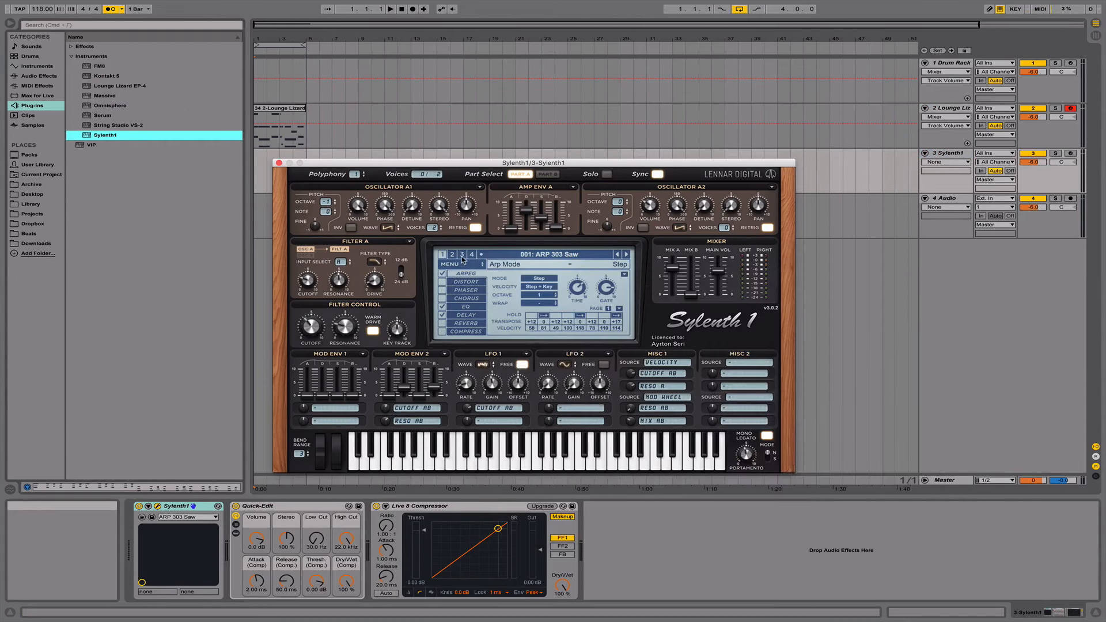
left_click(535, 254)
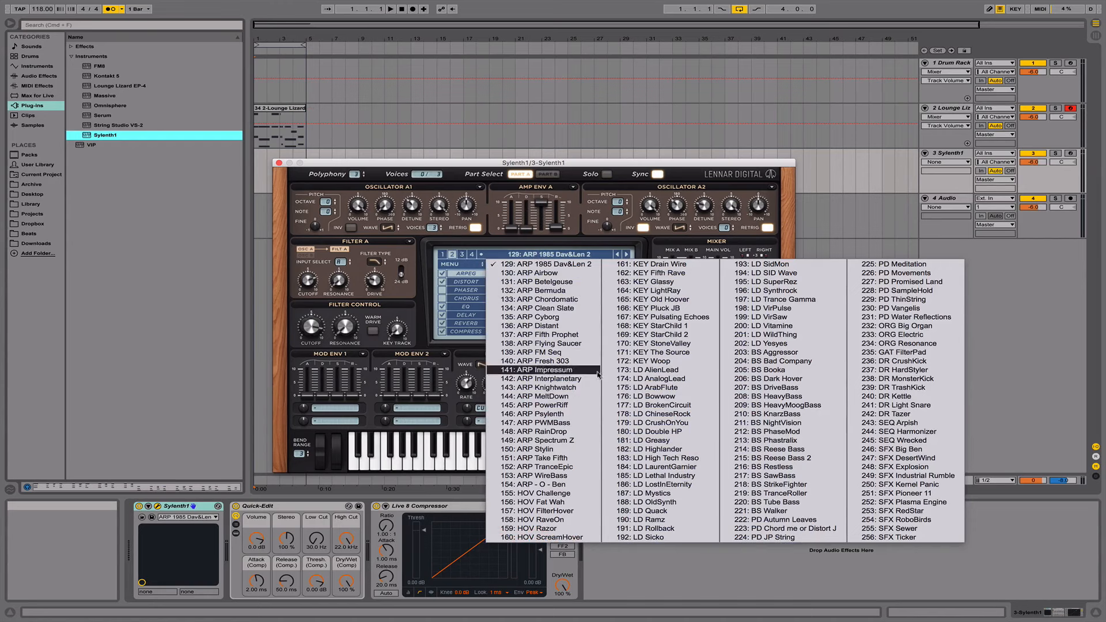
left_click(1070, 153)
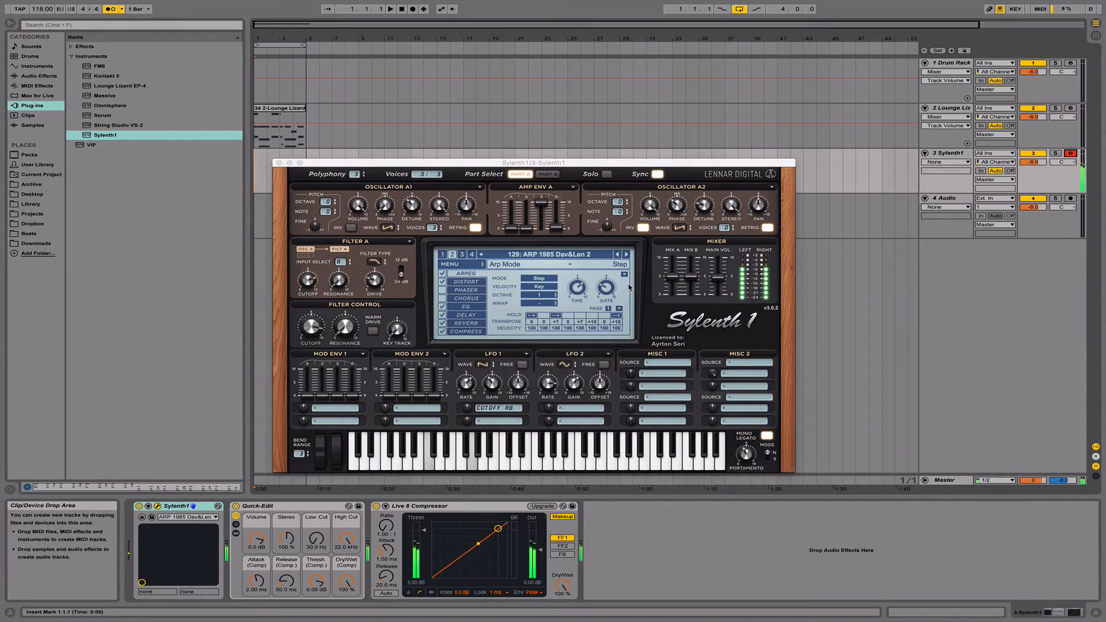
Audition Sylenth1 presets such as ARP Airbow, KEY Woop and KEY The Source, and settle on KEY StarChild 2.
left_click(625, 255)
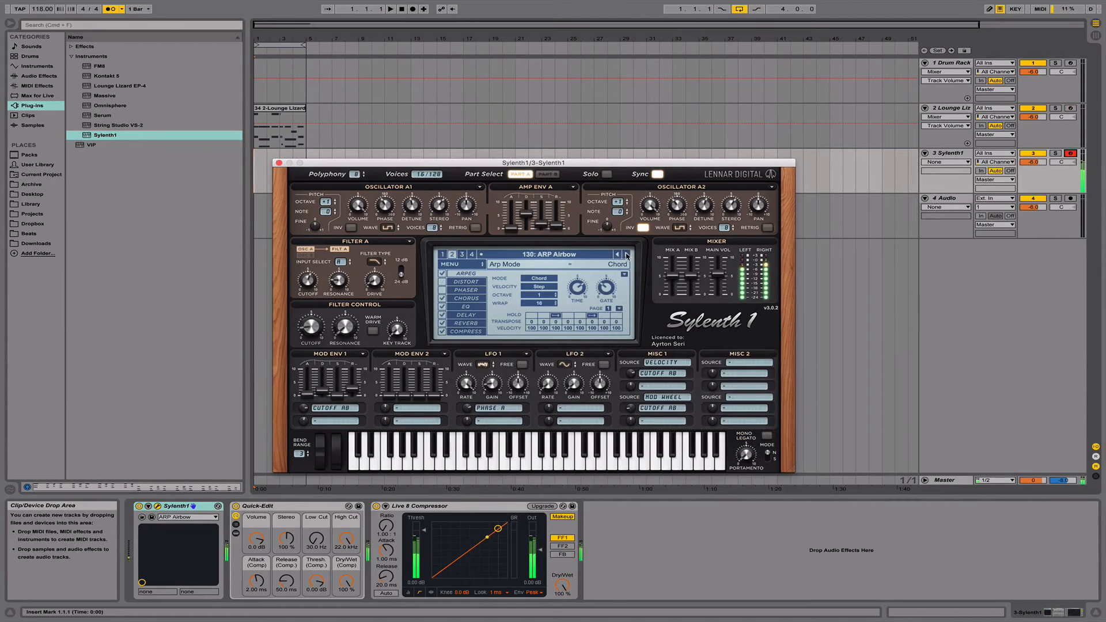
left_click(604, 257)
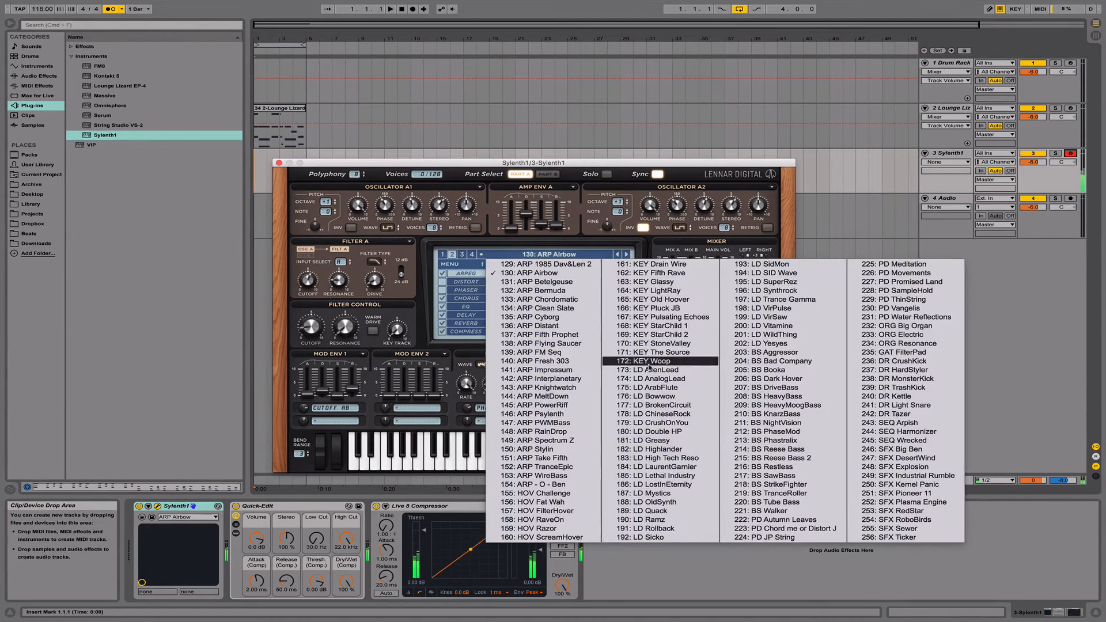
left_click(694, 361)
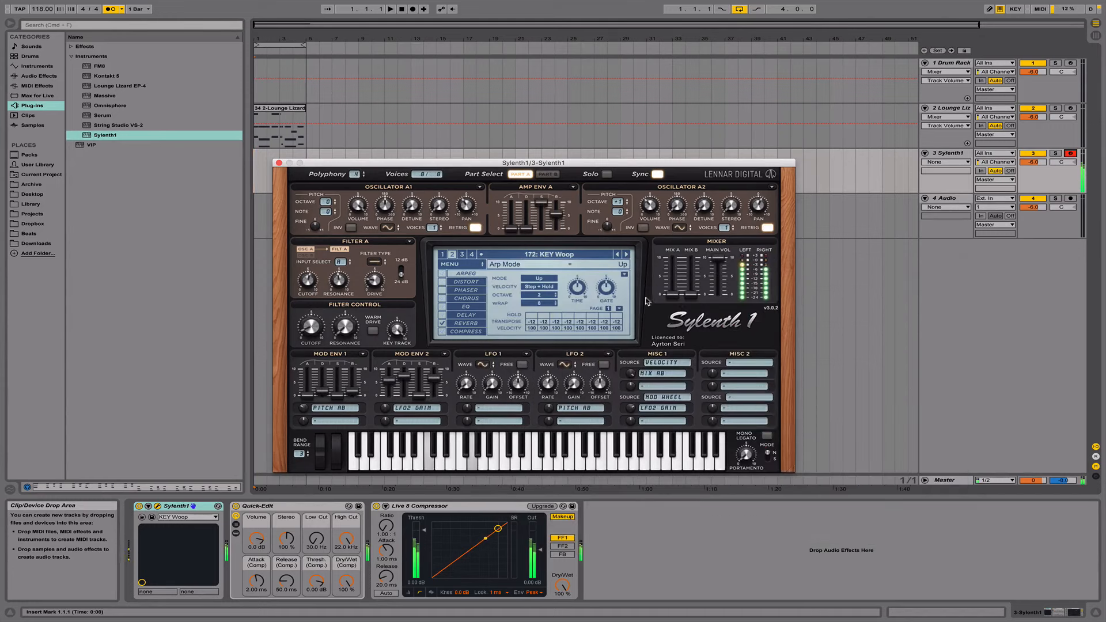
left_click(619, 257)
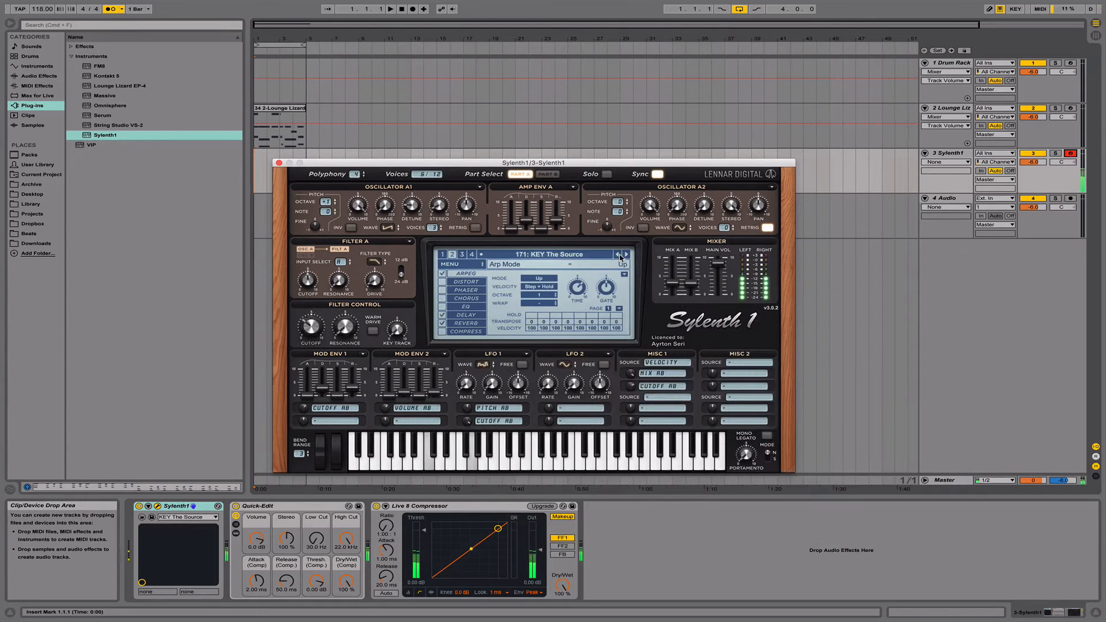
left_click(619, 256)
left_click(618, 255)
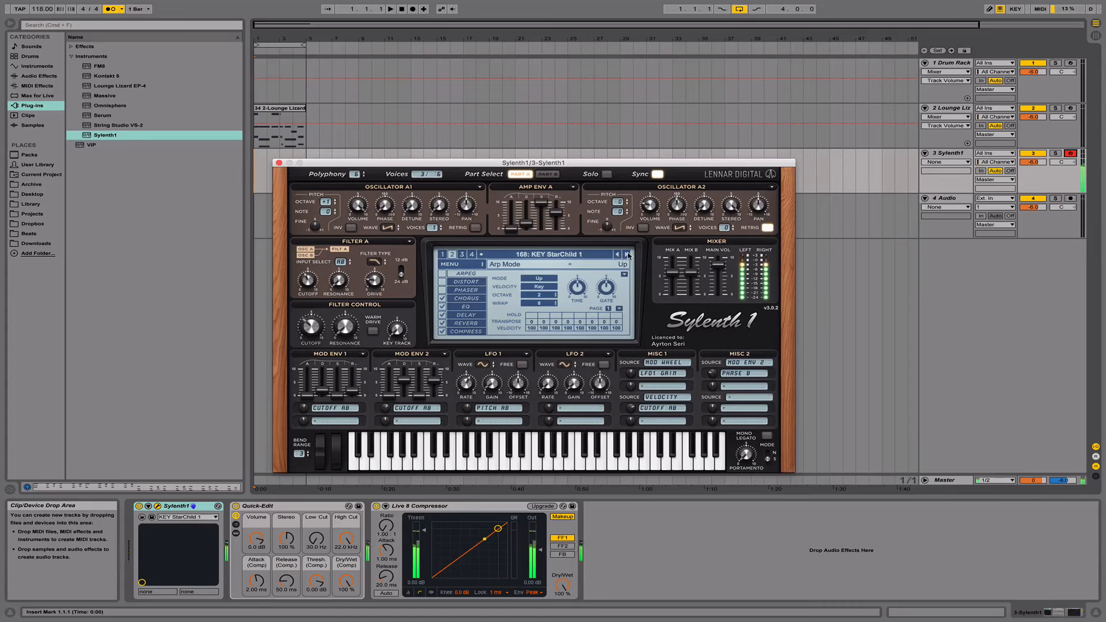
left_click(627, 255)
Adjust the Filter A cutoff of the KEY StarChild 2 preset and close the Sylenth1 window.
left_click(309, 278)
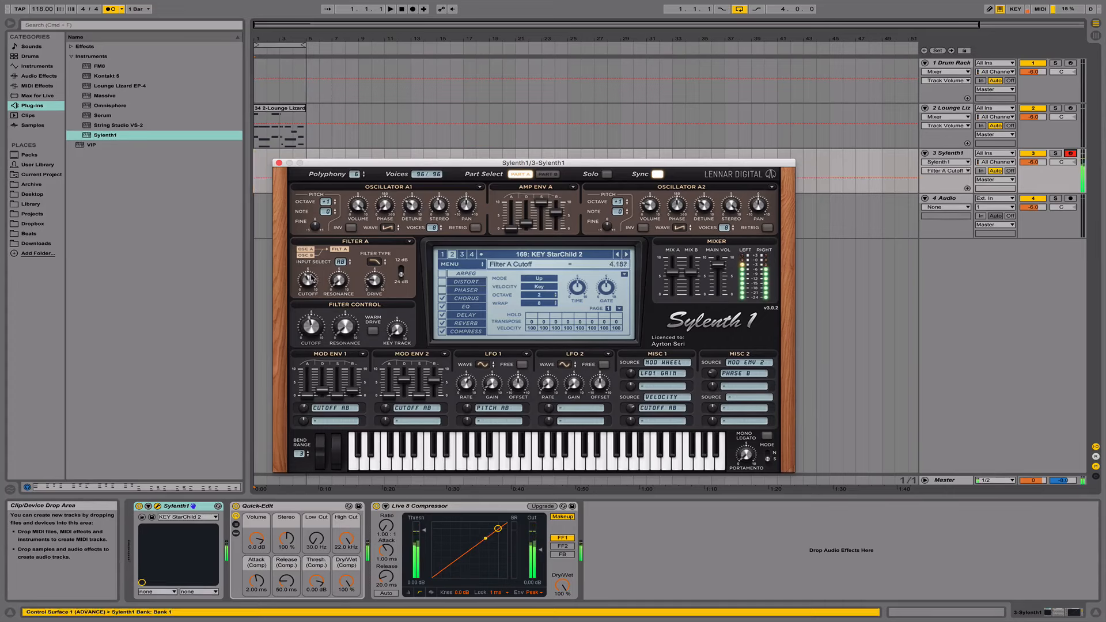
left_click_drag(315, 257, 364, 338)
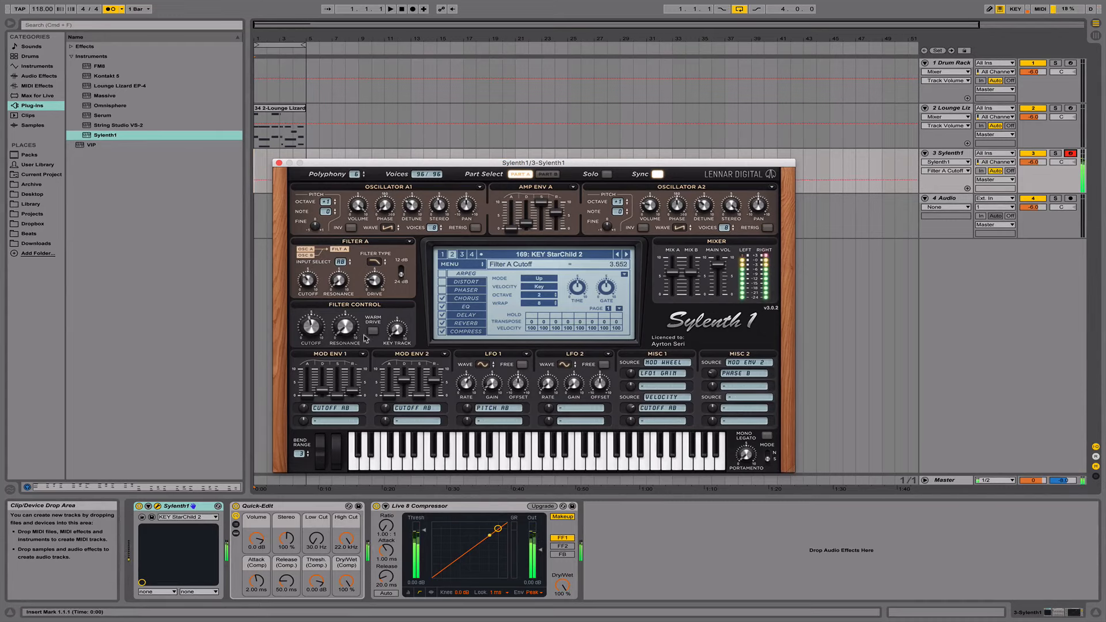
left_click(443, 324)
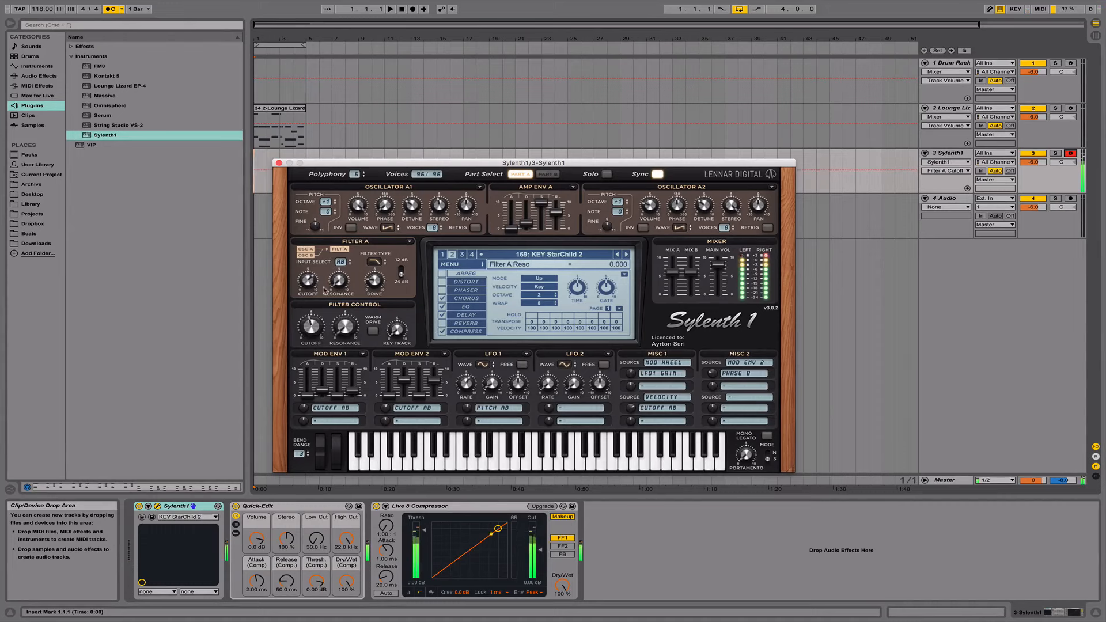
mouse_move(308, 280)
left_mouse_down()
mouse_move(318, 305)
mouse_move(310, 294)
left_mouse_up()
left_click(278, 163)
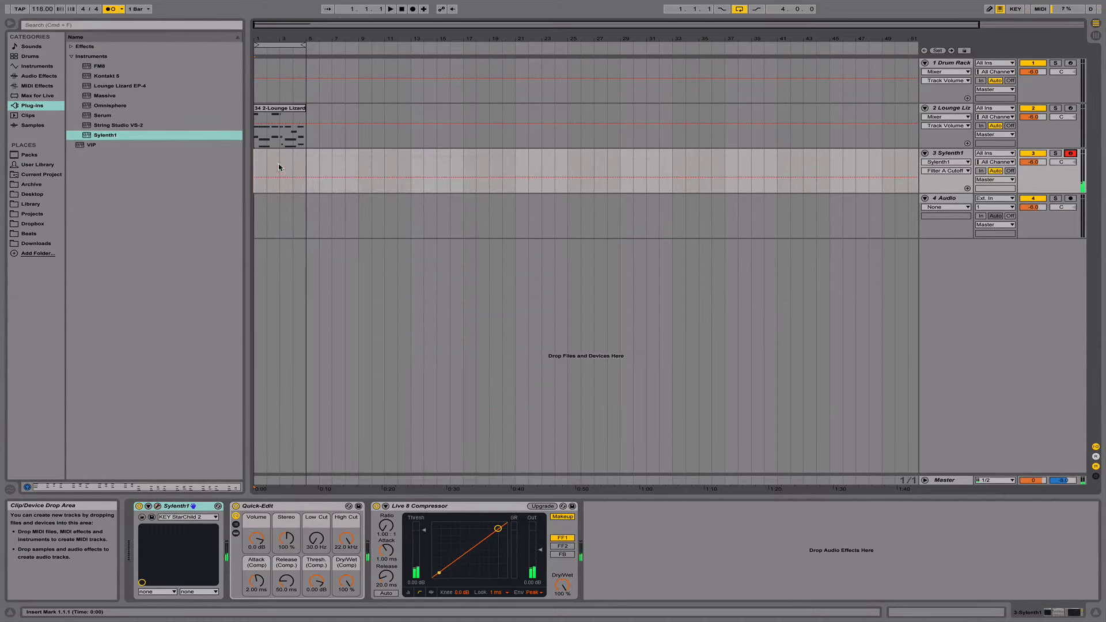
Move the Lounge Lizard chord clip onto the Sylenth1 track at bar 1 and play it briefly.
left_click_drag(292, 109, 291, 156)
key("space")
key("space")
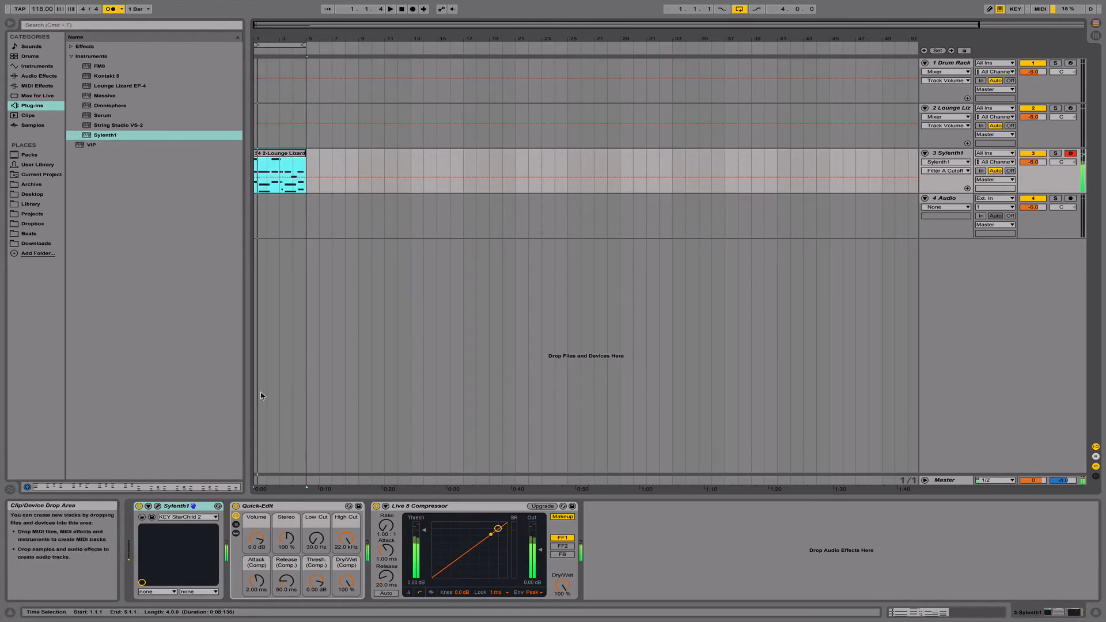
Reopen Sylenth1, adjust the Filter Control cutoff, lower the Filter A cutoff to about 2.8 and play the clip.
left_click(157, 506)
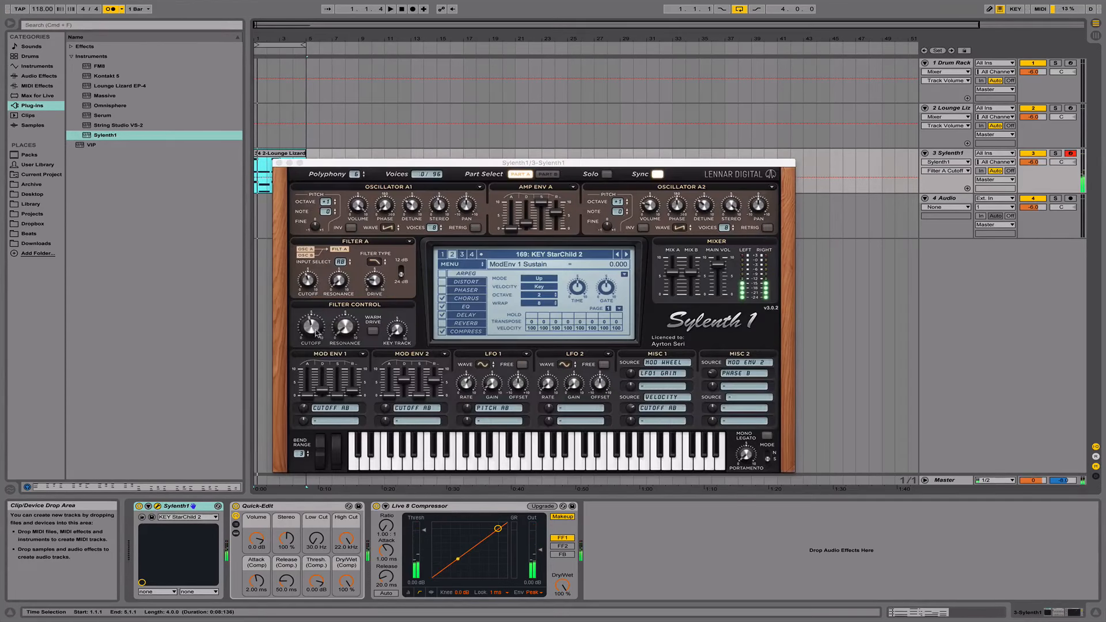
left_click_drag(315, 330, 314, 353)
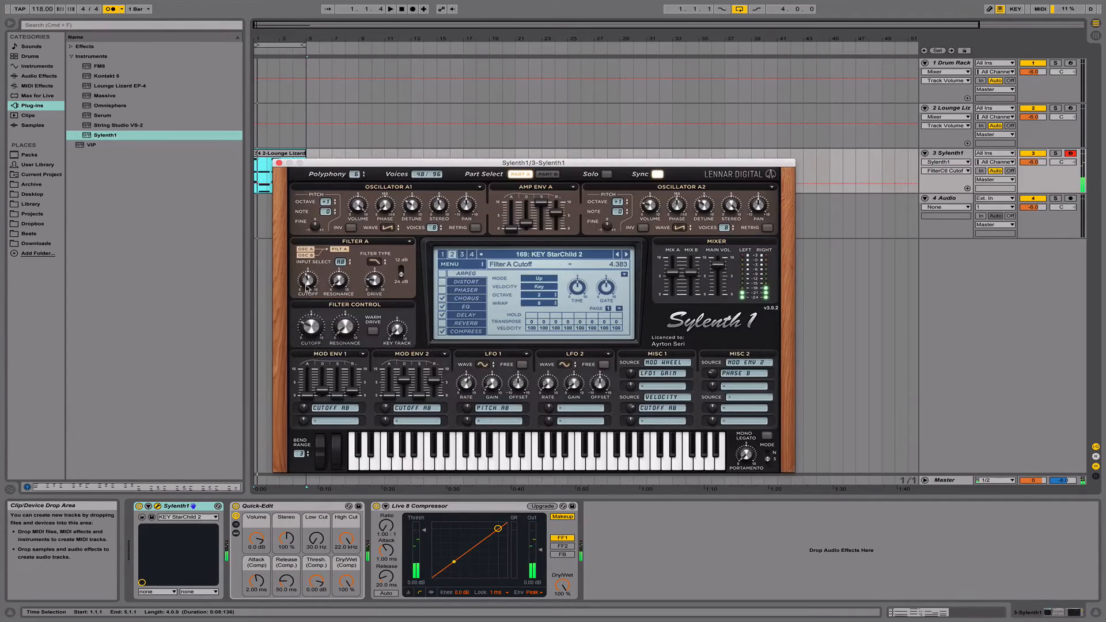
left_click_drag(306, 288, 309, 312)
key("space")
key("space")
key("space")
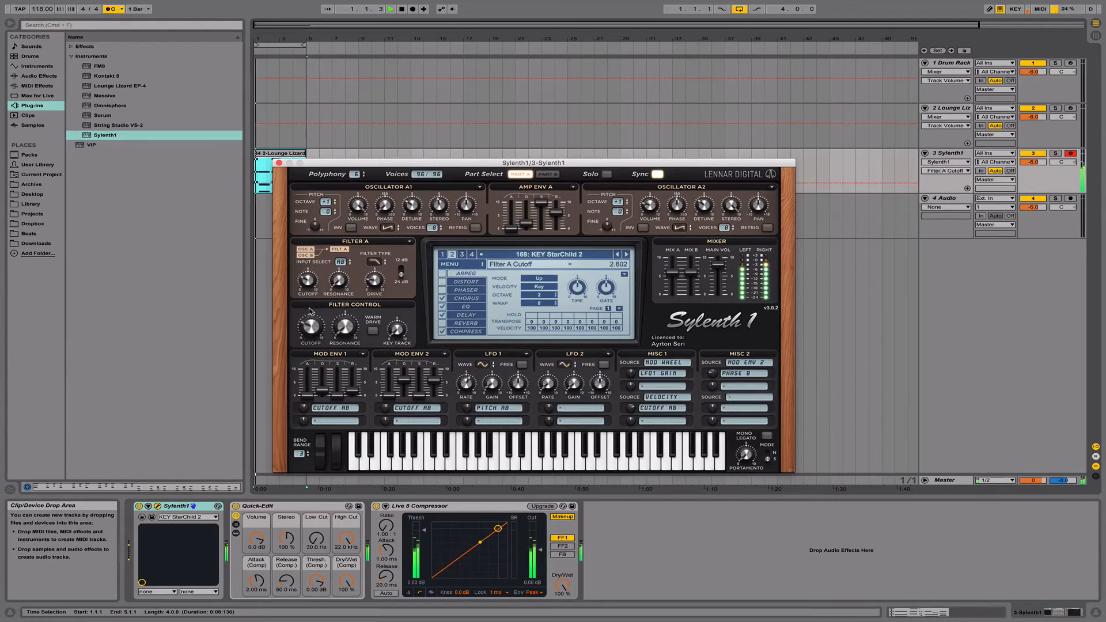
Try the Filter A resonance and raise the Filter A cutoff to about 3.2 during playback, and stop the transport.
left_click(339, 280)
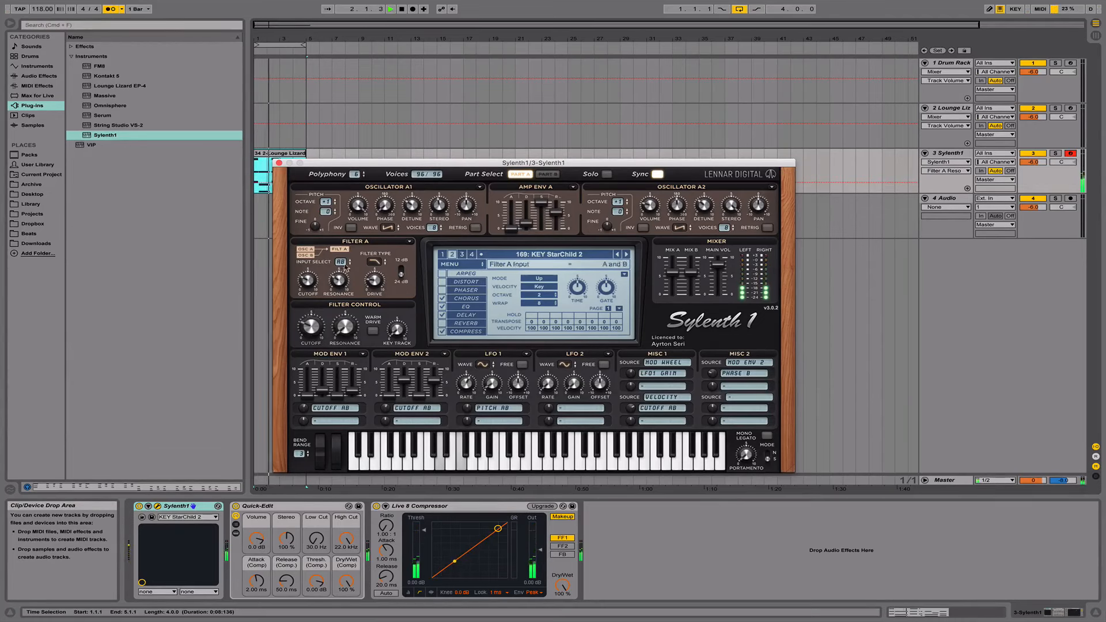
left_click(311, 281)
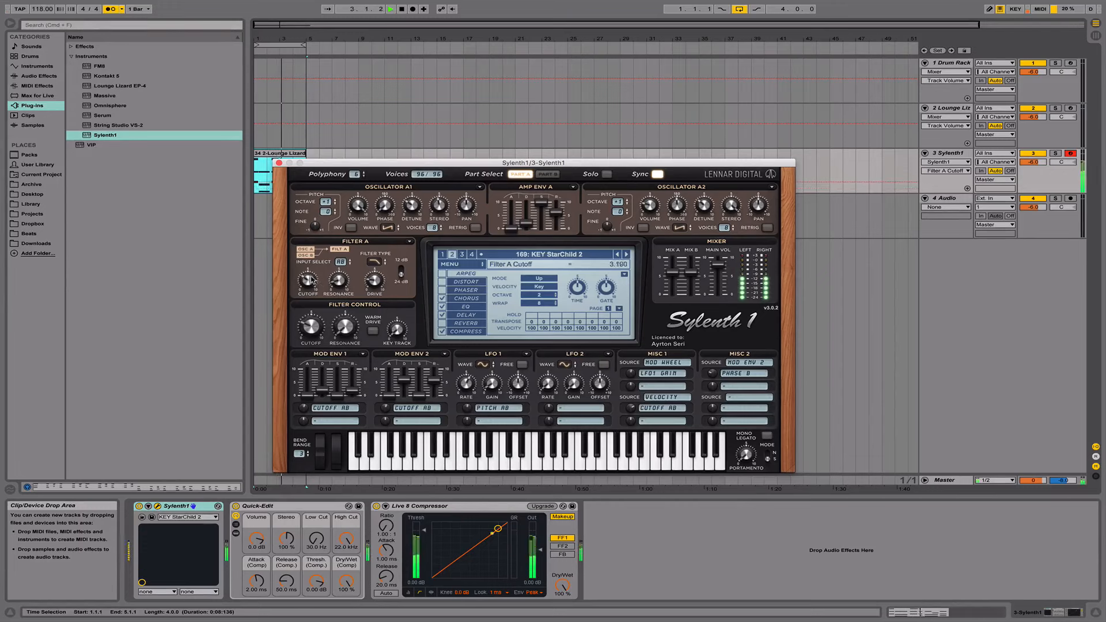
key("space")
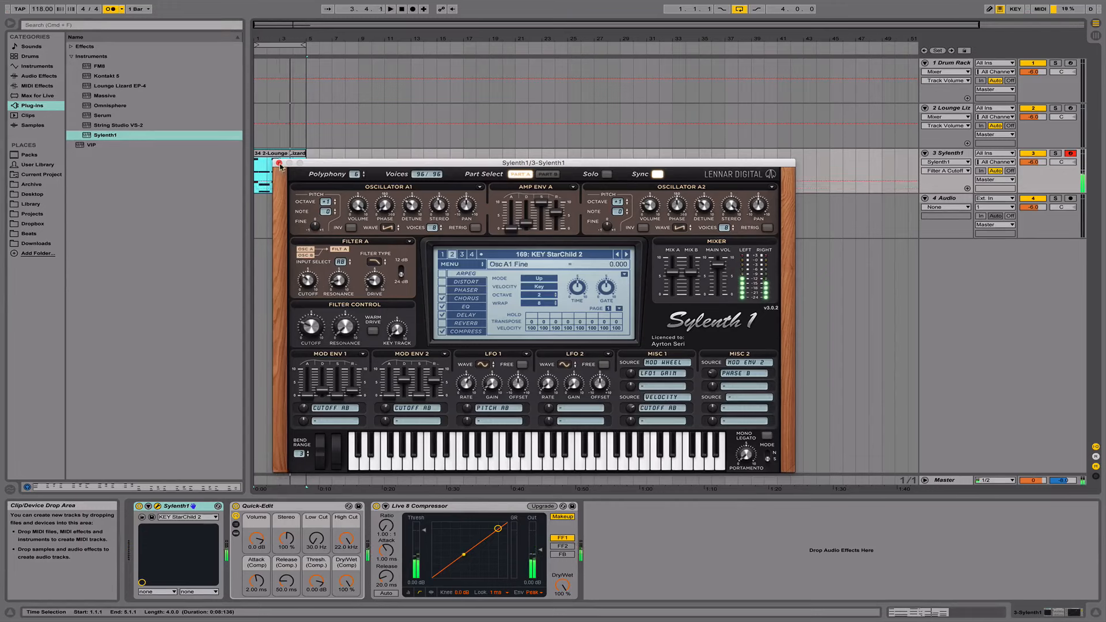
Load the ORG Resonance preset in Sylenth1 and play the chord clip with it.
left_click(554, 258)
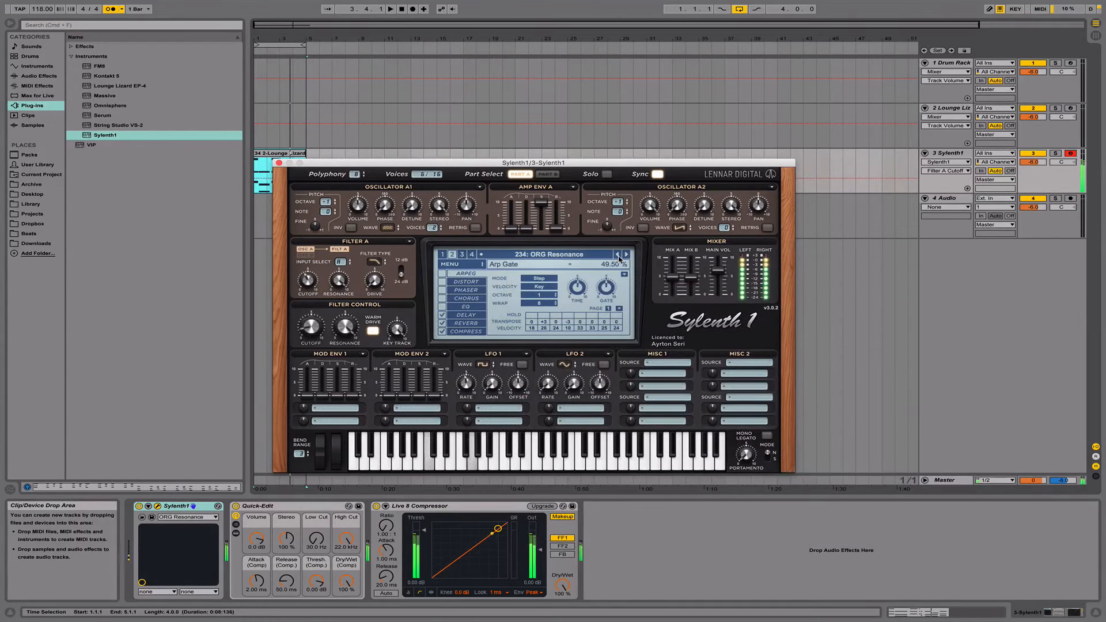
key("space")
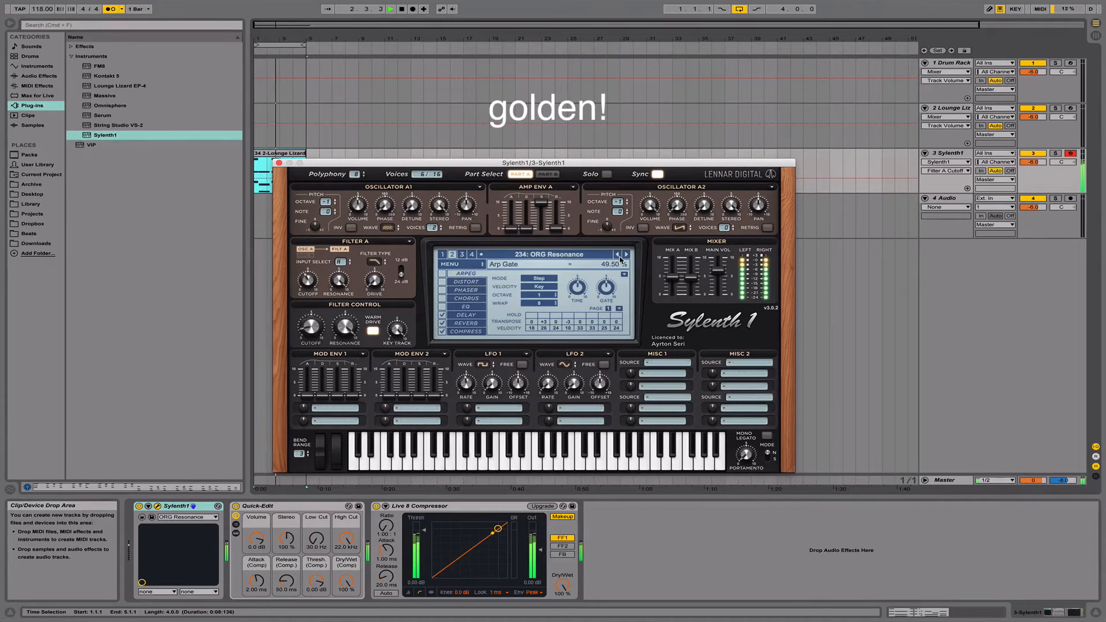
Turn off the arpeggiator in Sylenth1's ORG Resonance preset, play the chords and close the plug-in window.
key("space")
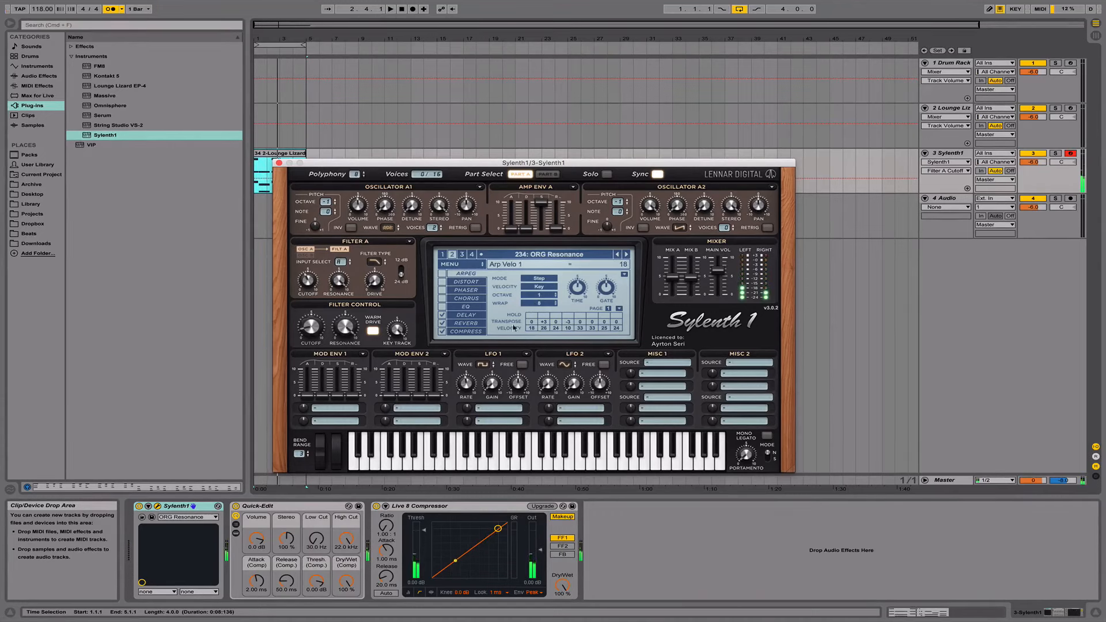
left_click(442, 274)
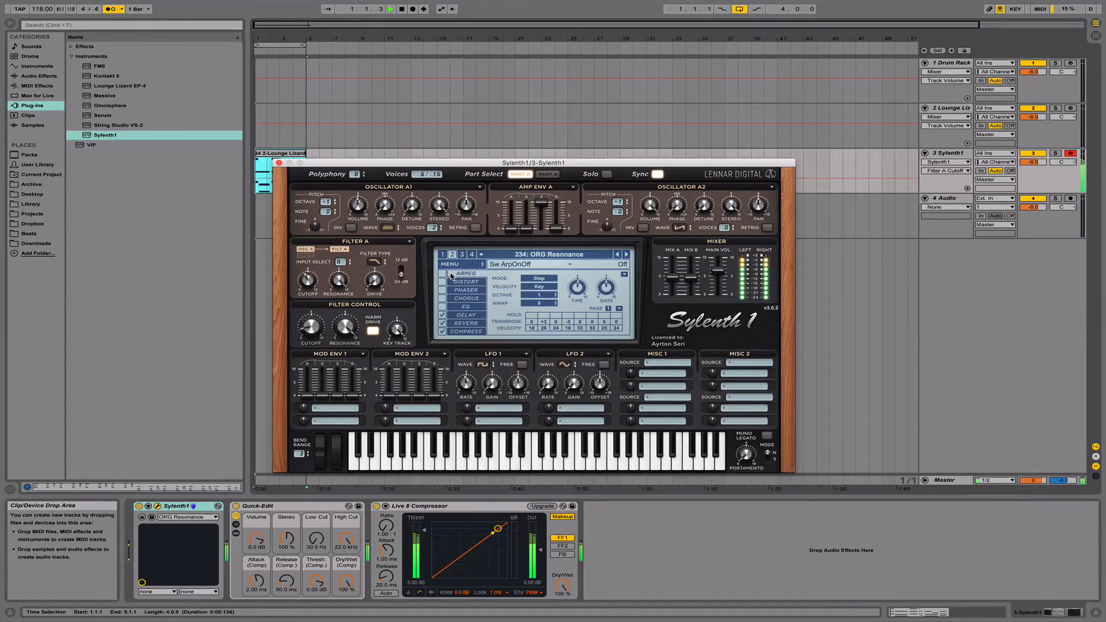
left_click(278, 164)
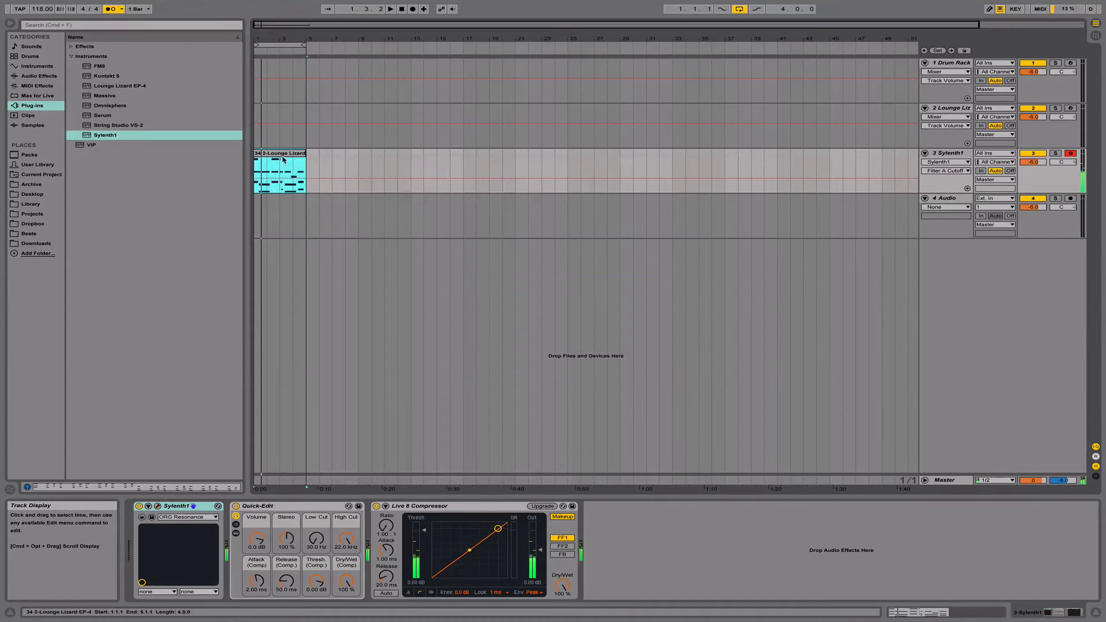
Transpose all notes of the Sylenth1 chord clip up one octave, play the result and close the clip editor.
double_click(285, 159)
left_click(616, 409)
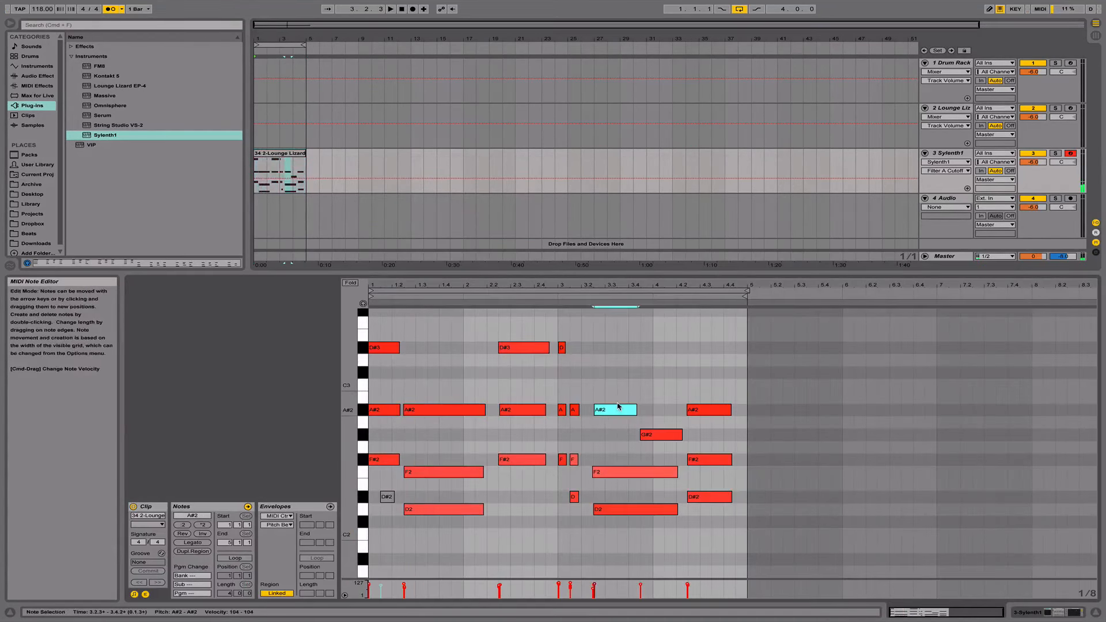
key("super+a")
key("shift+Up")
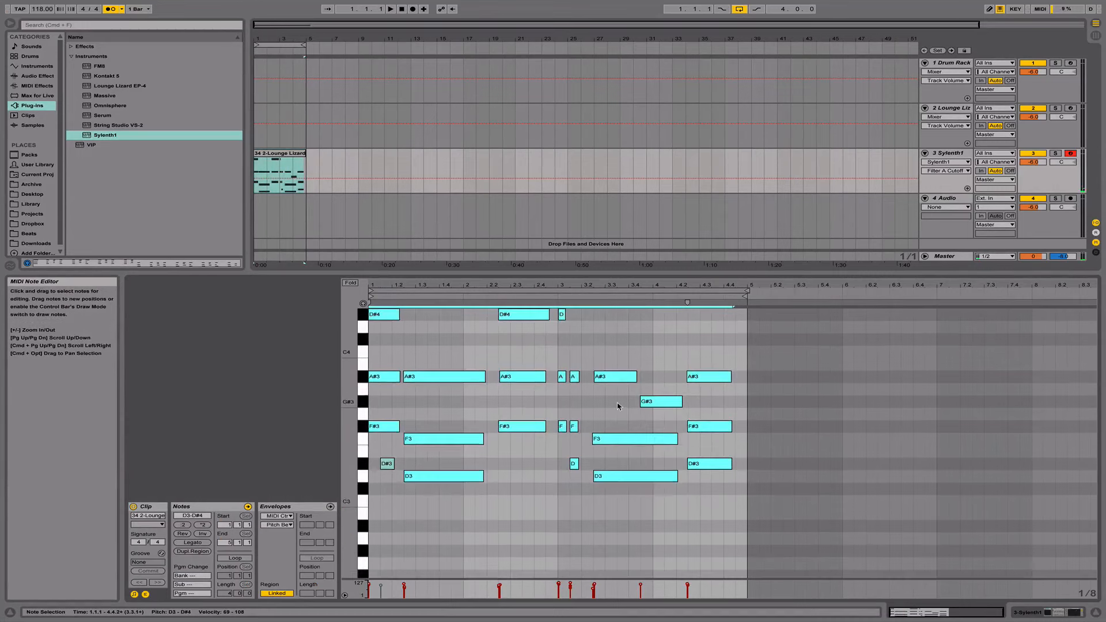
key("space")
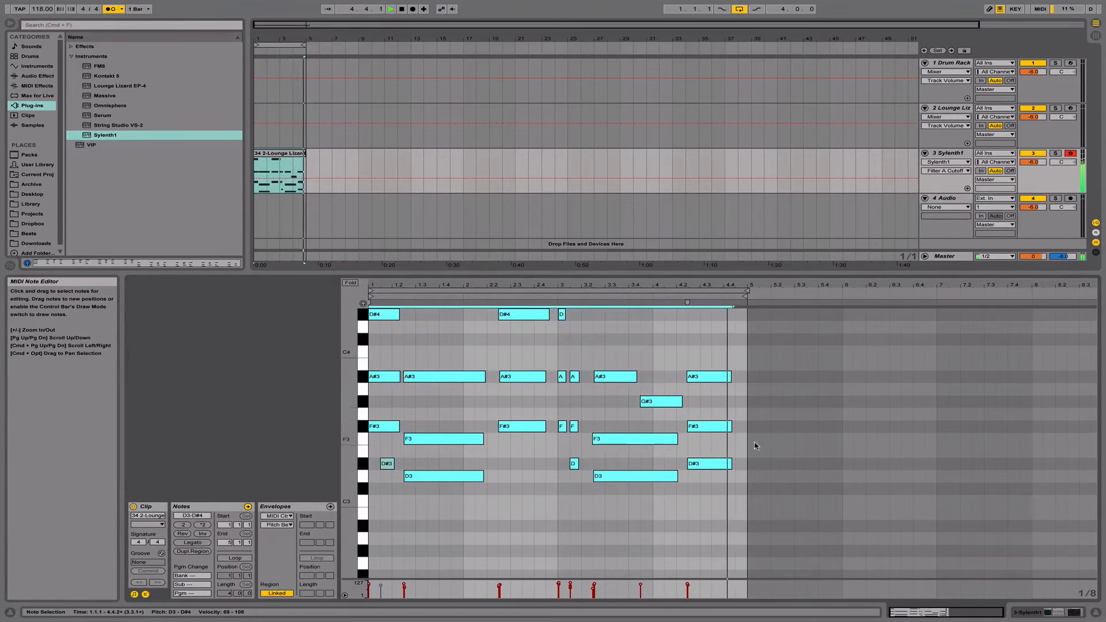
key("space")
scroll(748, 505, "up", 1)
left_click(749, 506)
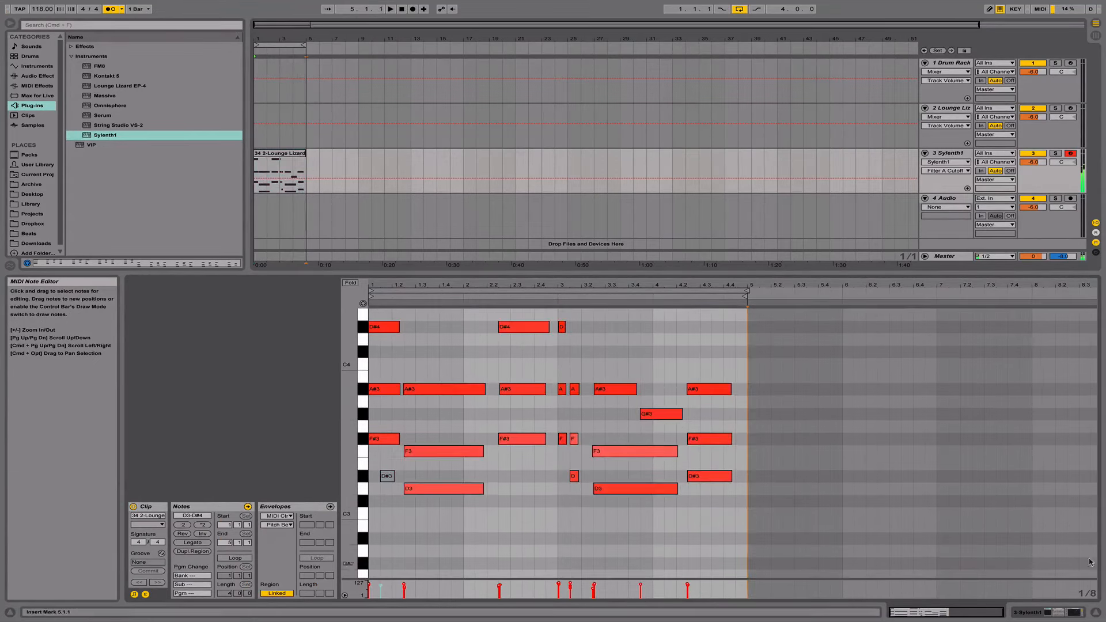
left_click(1096, 612)
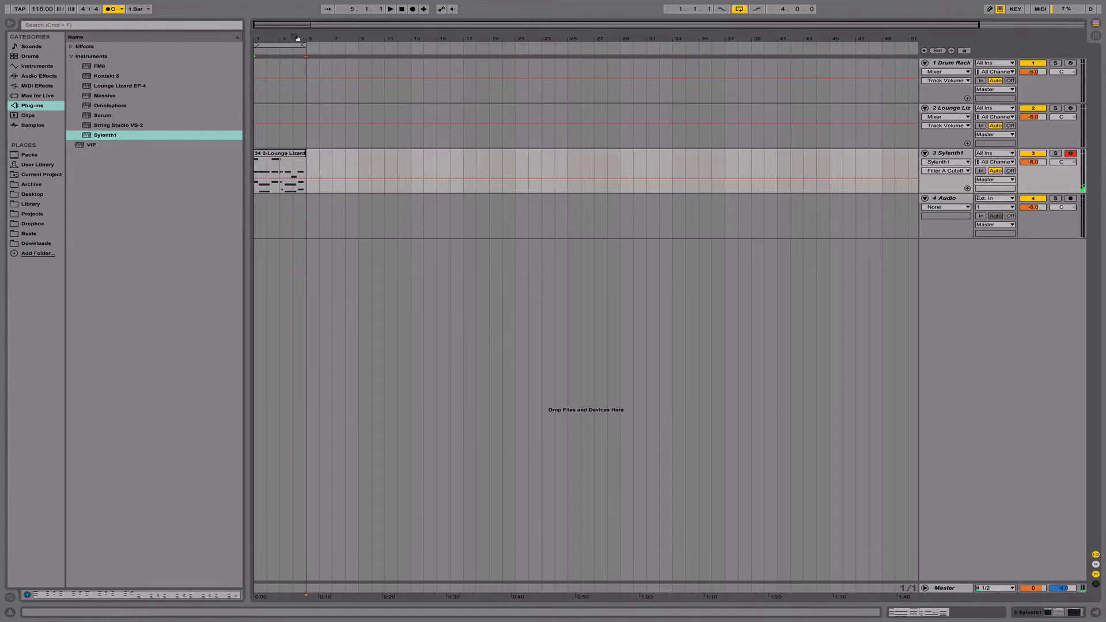
Arm the Lounge Lizard track for recording and play the chord clip from the start of bar 1.
left_click_drag(297, 38, 362, 42)
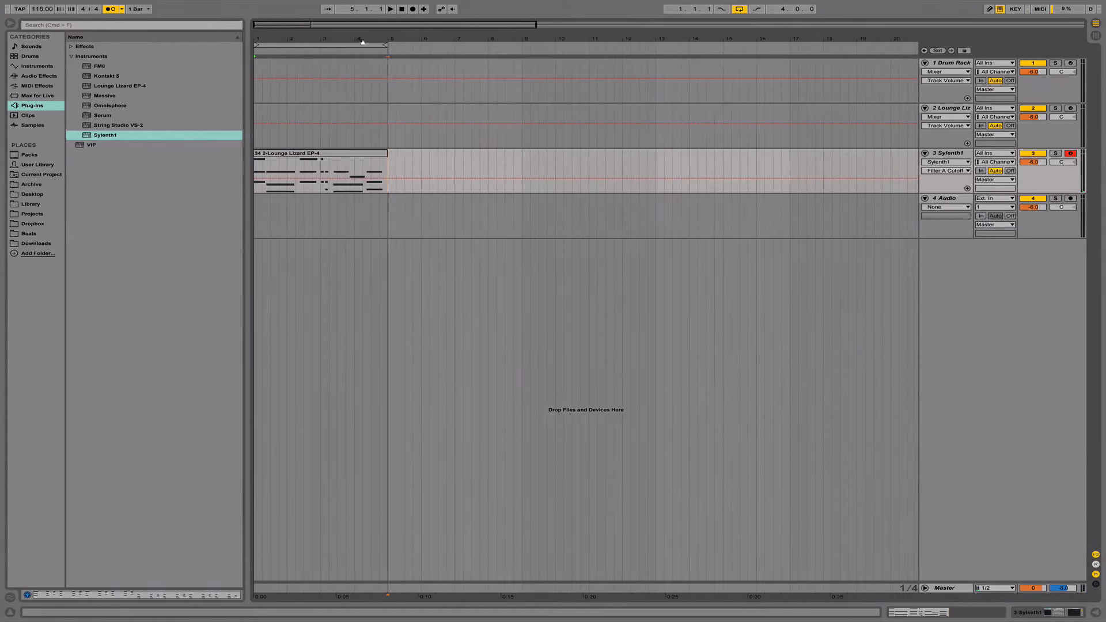
left_click(325, 173)
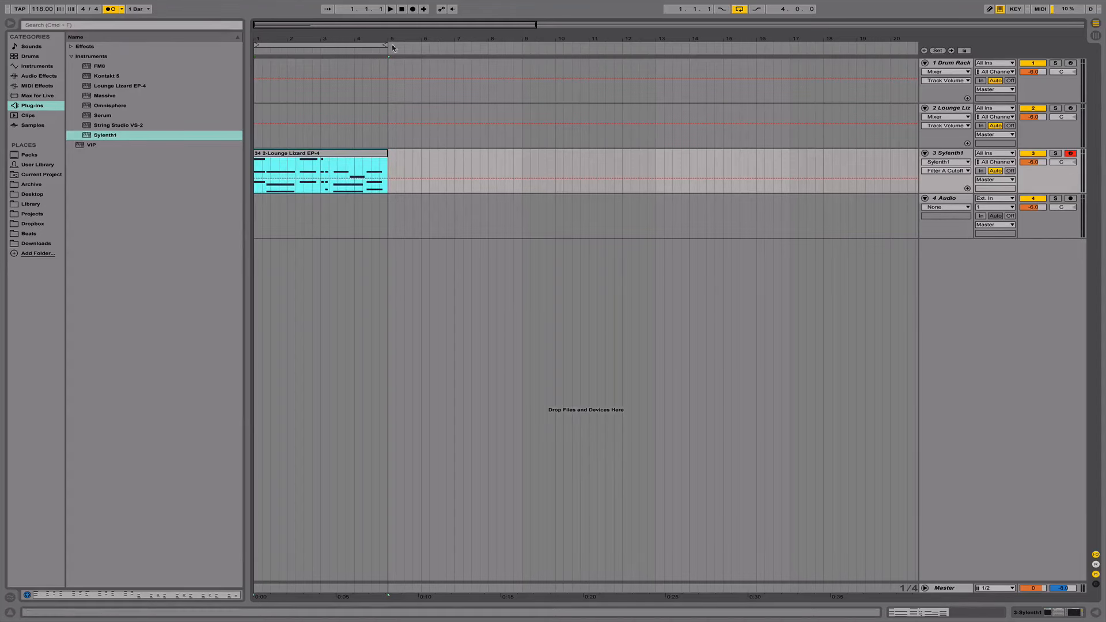
left_click_drag(401, 40, 306, 43)
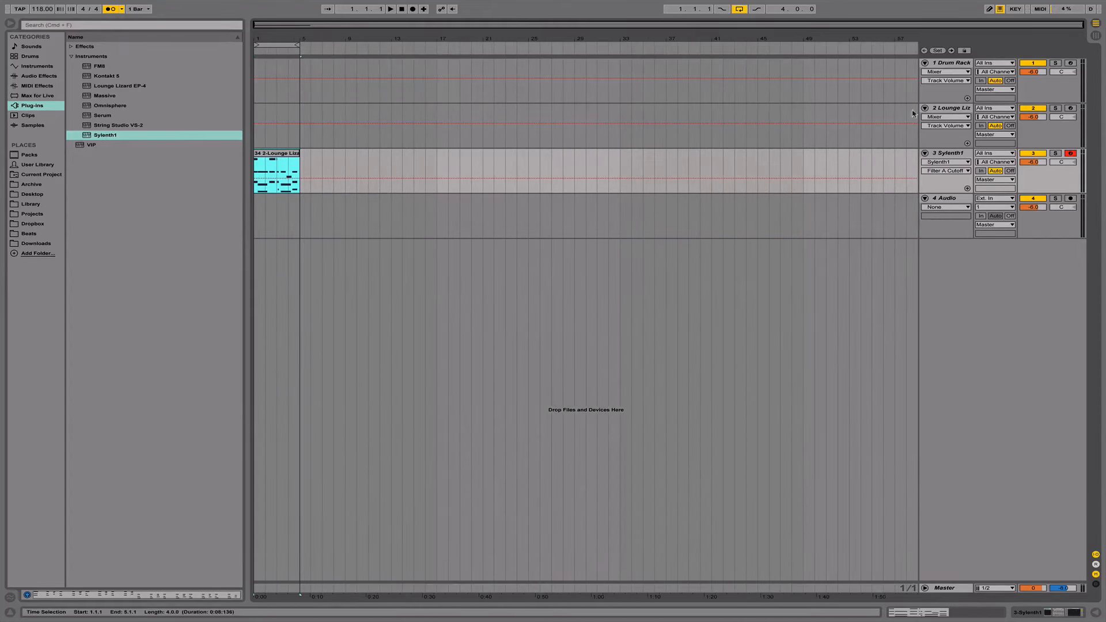
left_click(1070, 107)
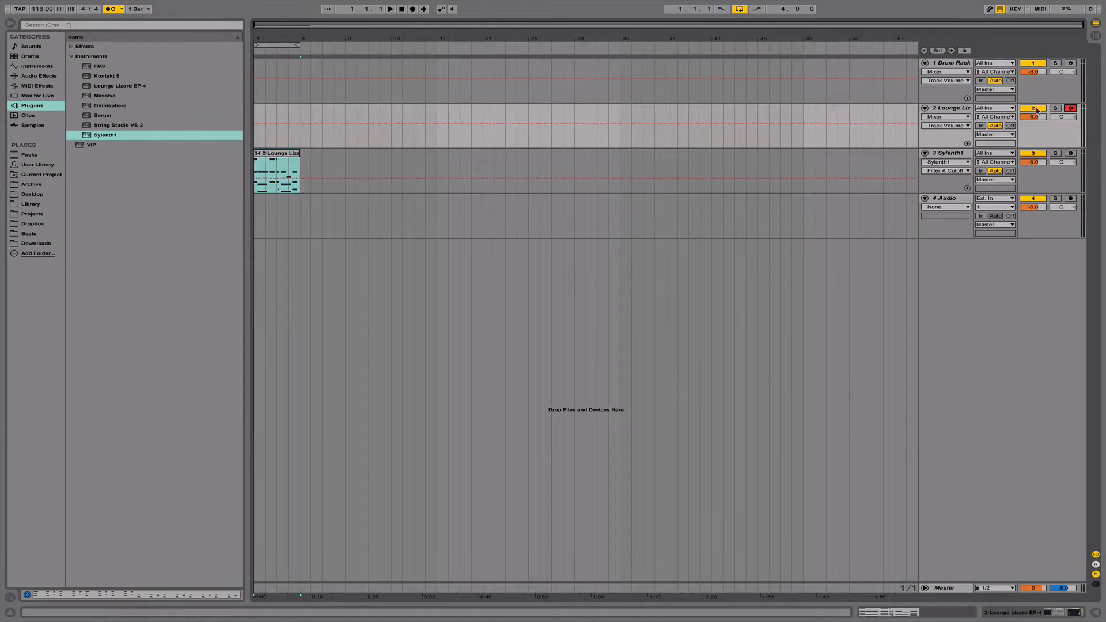
left_click(255, 147)
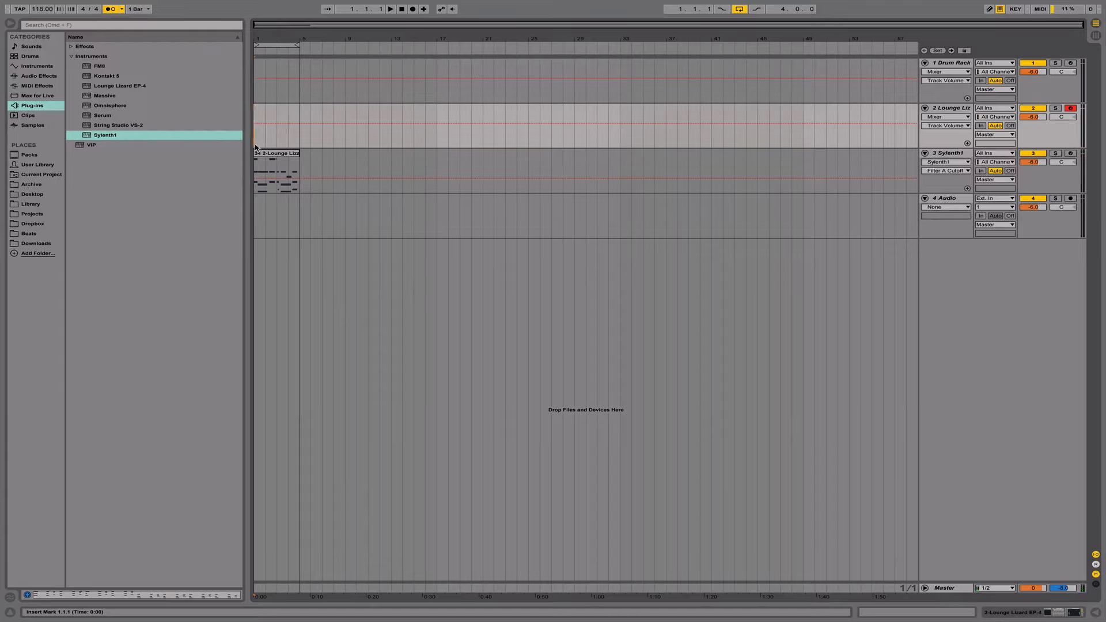
key("space")
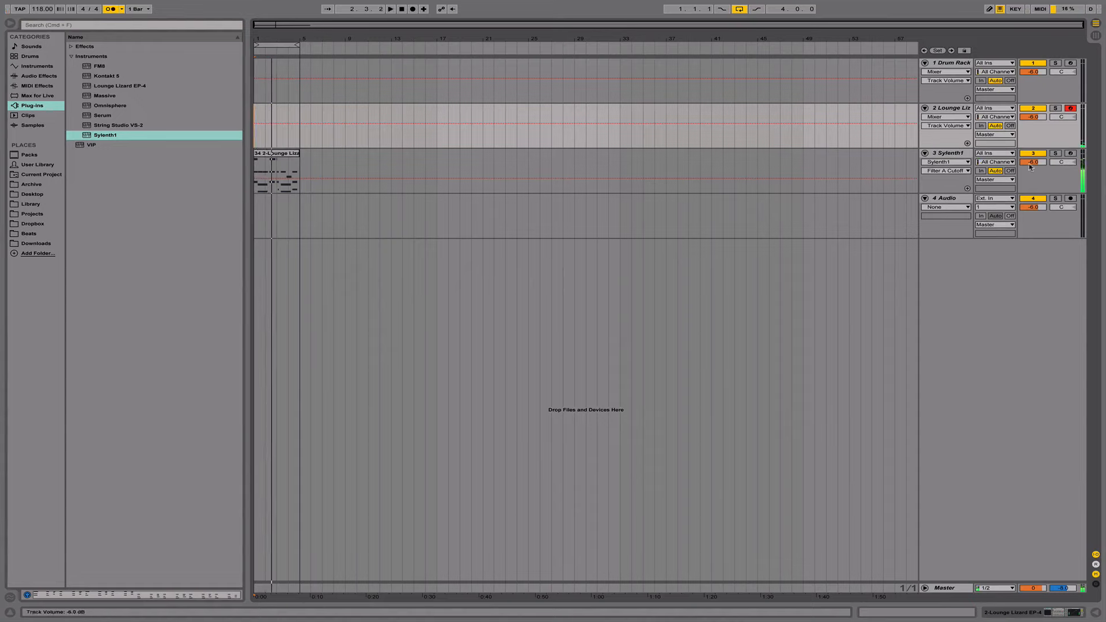
Reopen Sylenth1 from its track, lower its main volume to about 4.8 and play the chords.
left_click(949, 170)
left_click(952, 155)
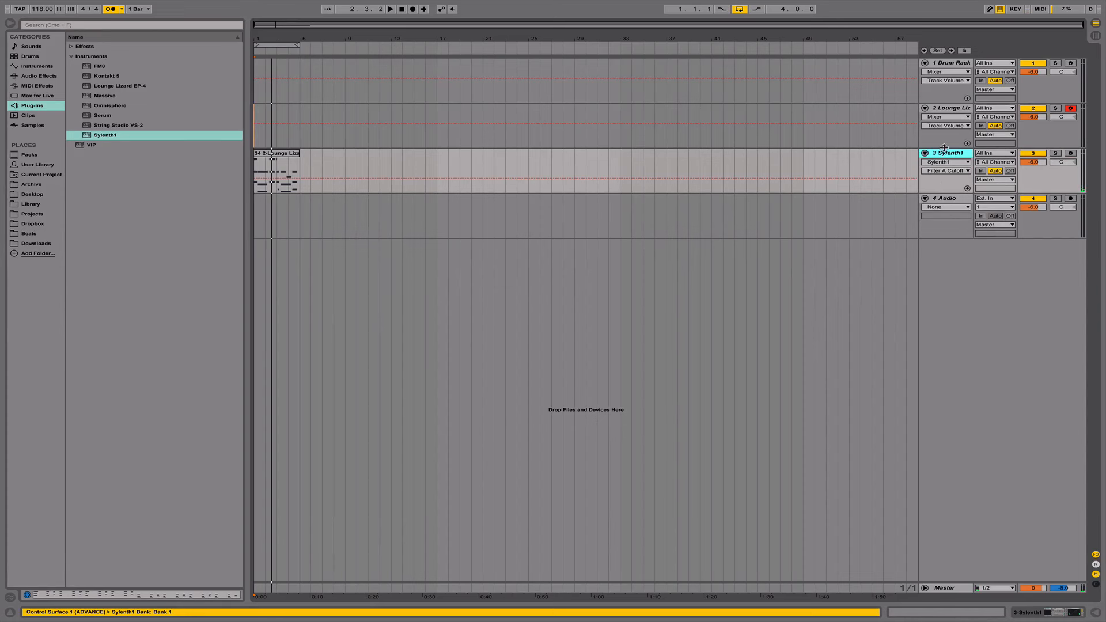
double_click(945, 154)
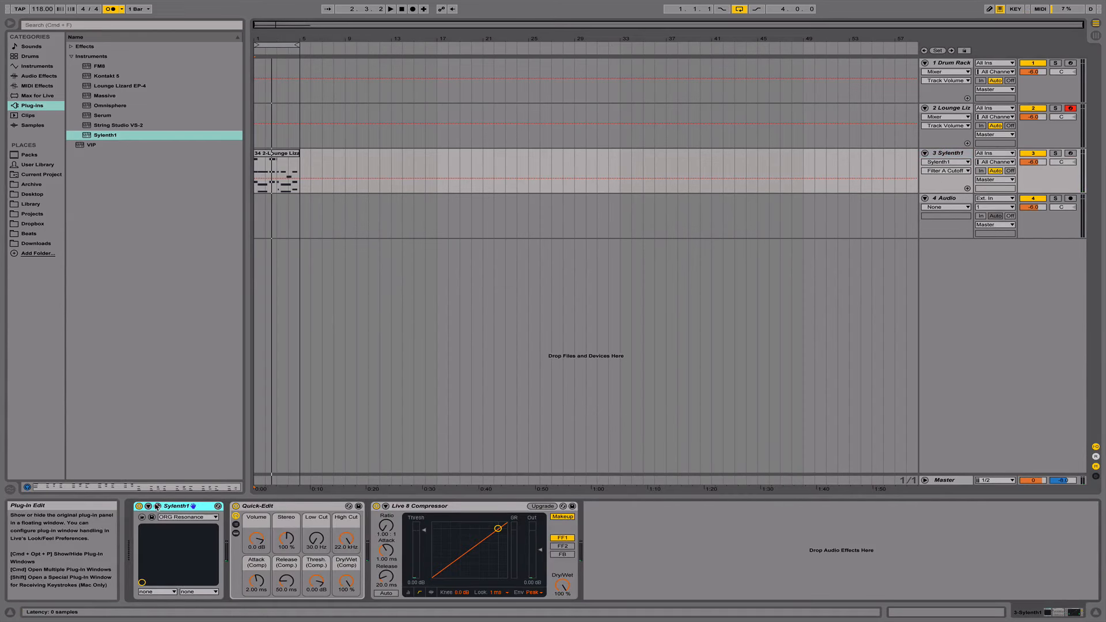
left_click(157, 506)
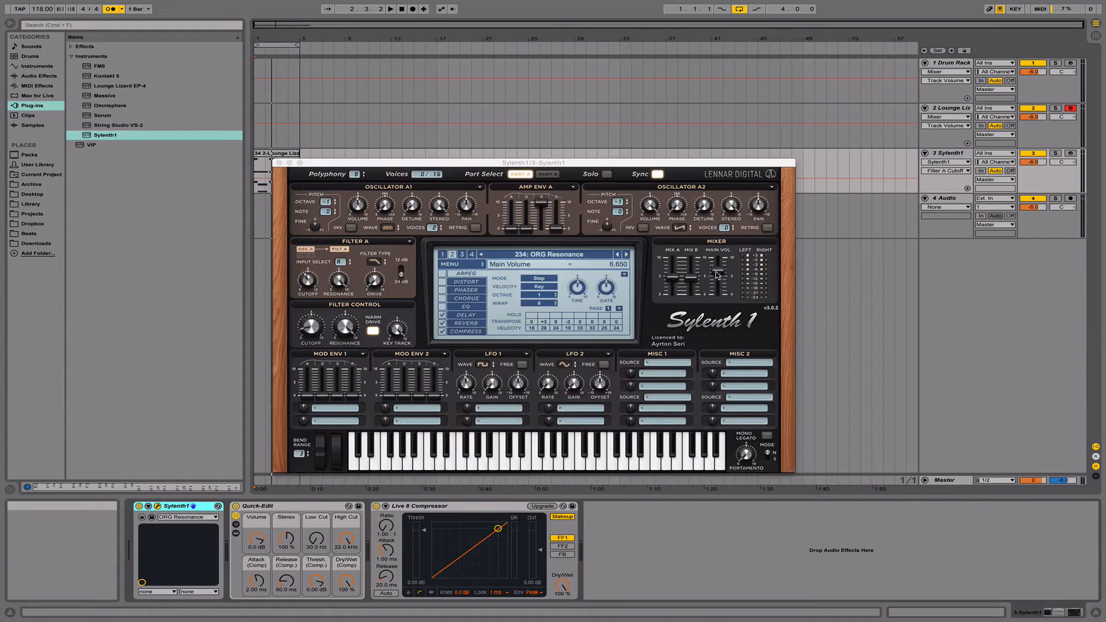
left_click_drag(717, 275, 716, 288)
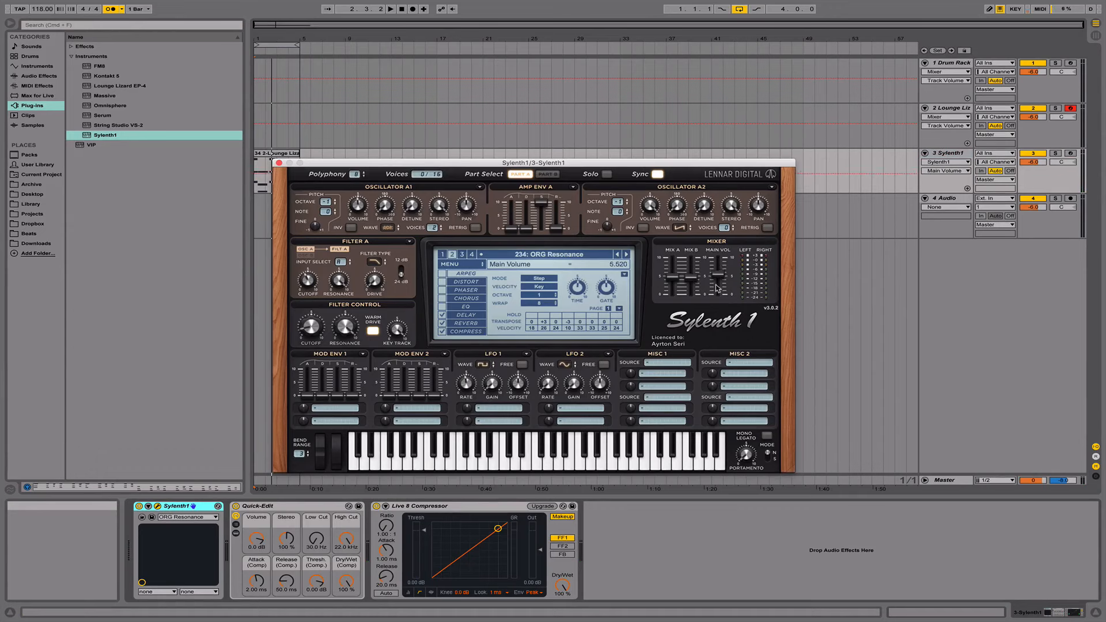
key("space")
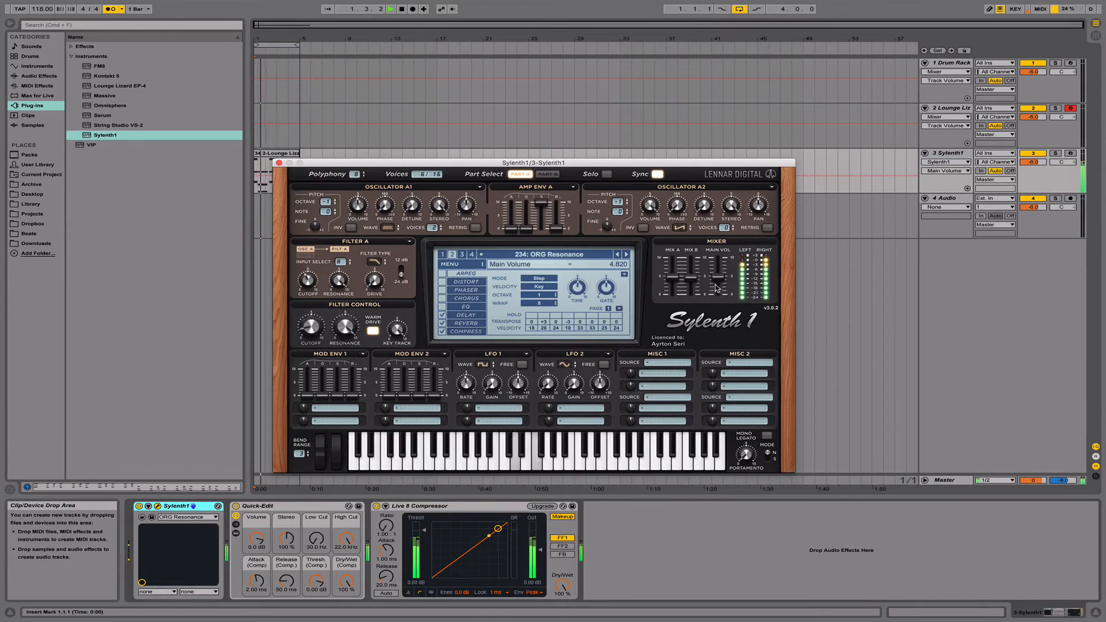
Reduce the Sylenth1 main volume a little further, check it during playback and close the plug-in window.
left_click(279, 164)
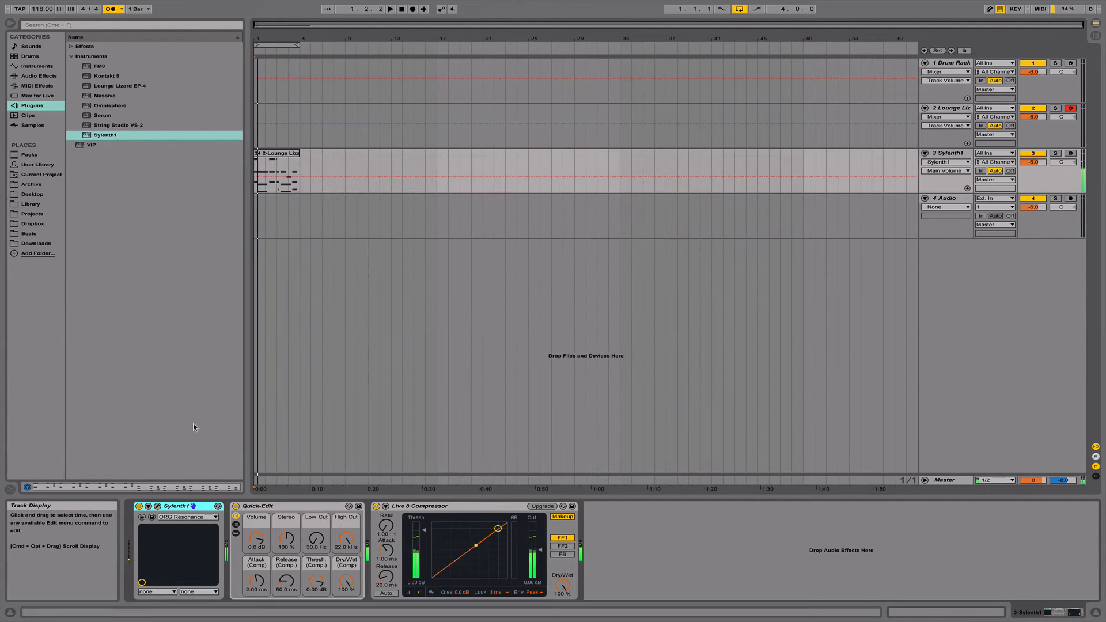
left_click(157, 506)
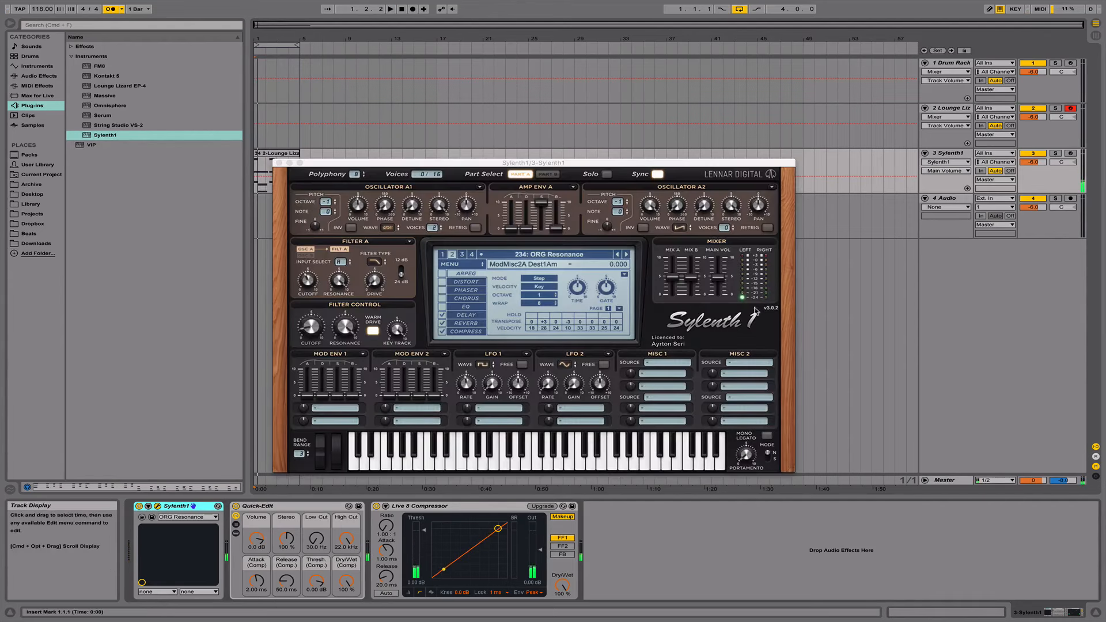
left_click_drag(717, 282, 720, 291)
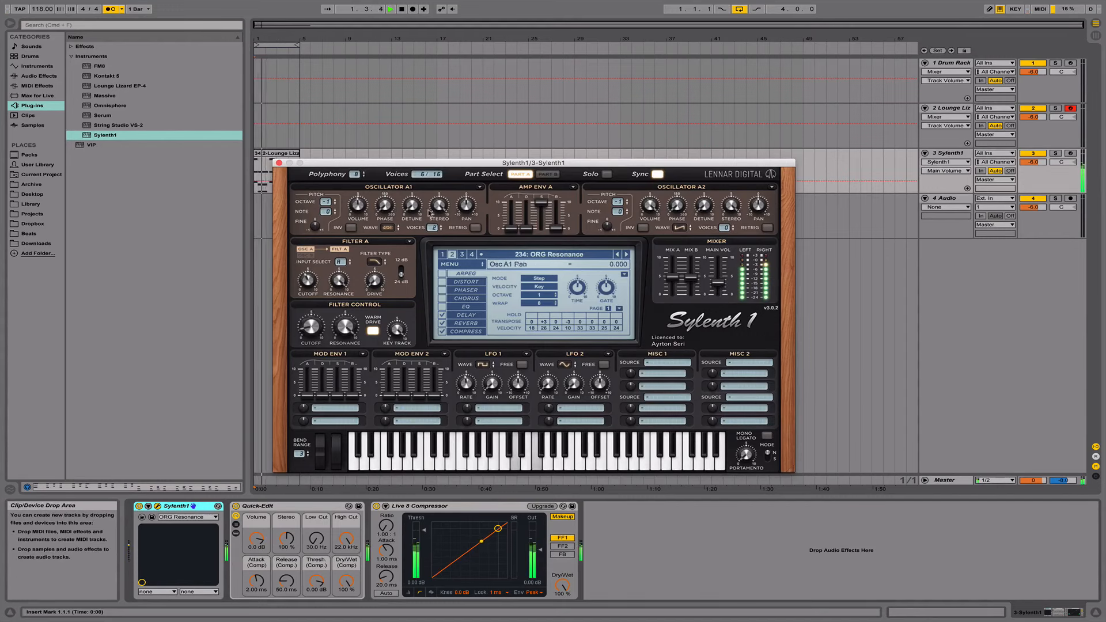
left_click(279, 163)
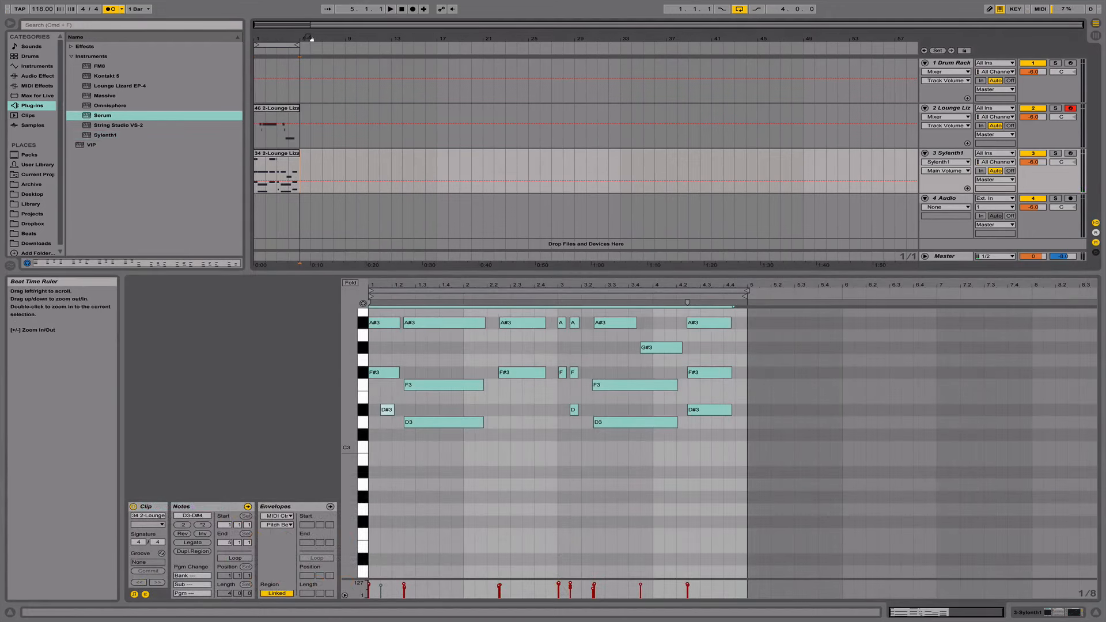
Examine the recorded melody notes in the Lounge Lizard clip and play them together with the Sylenth1 chords.
left_click(279, 109)
left_click(463, 355)
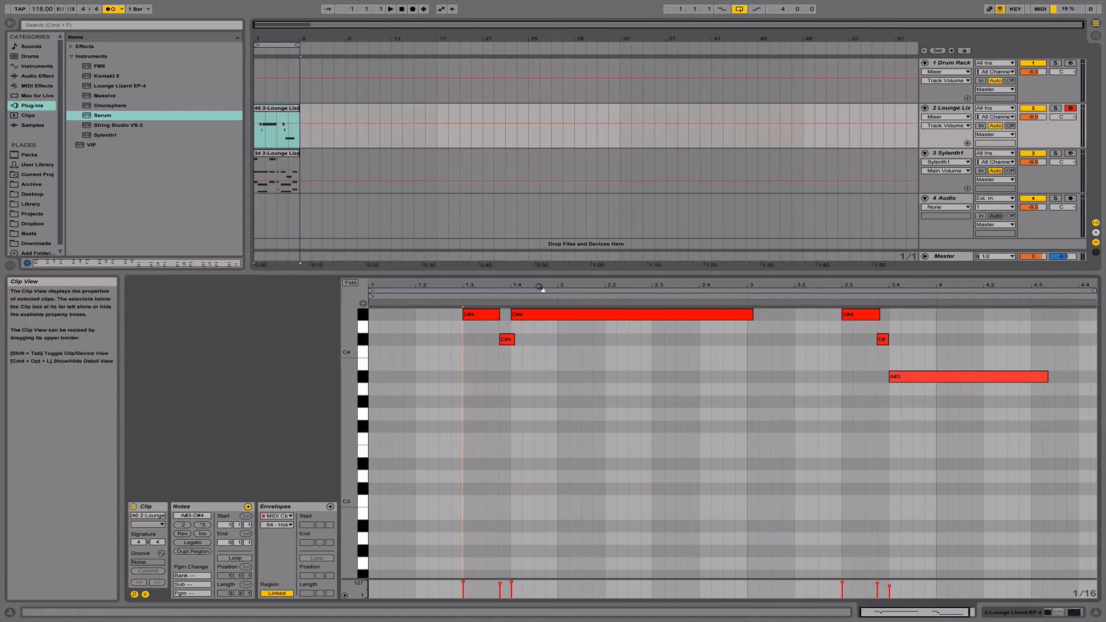
scroll(461, 355, "up", 4)
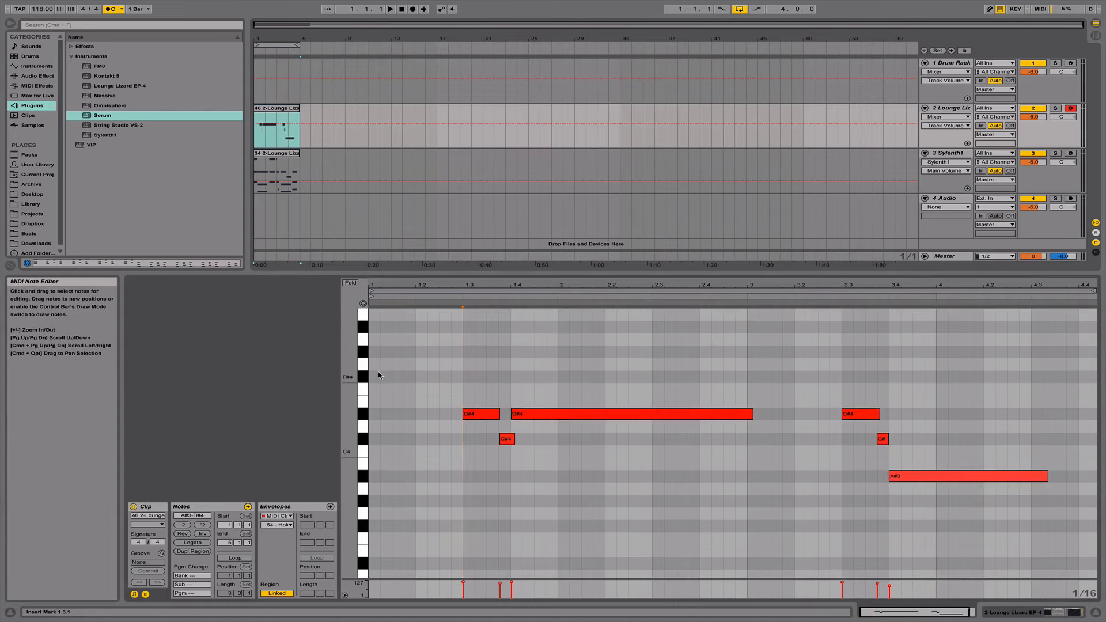
left_click(374, 377)
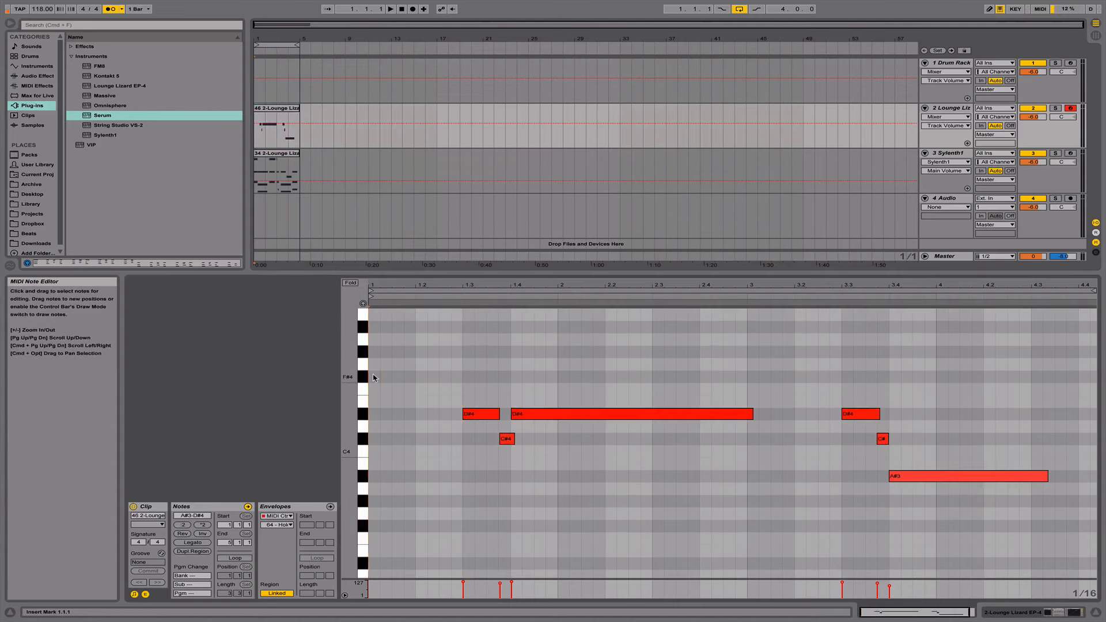
left_click(1096, 612)
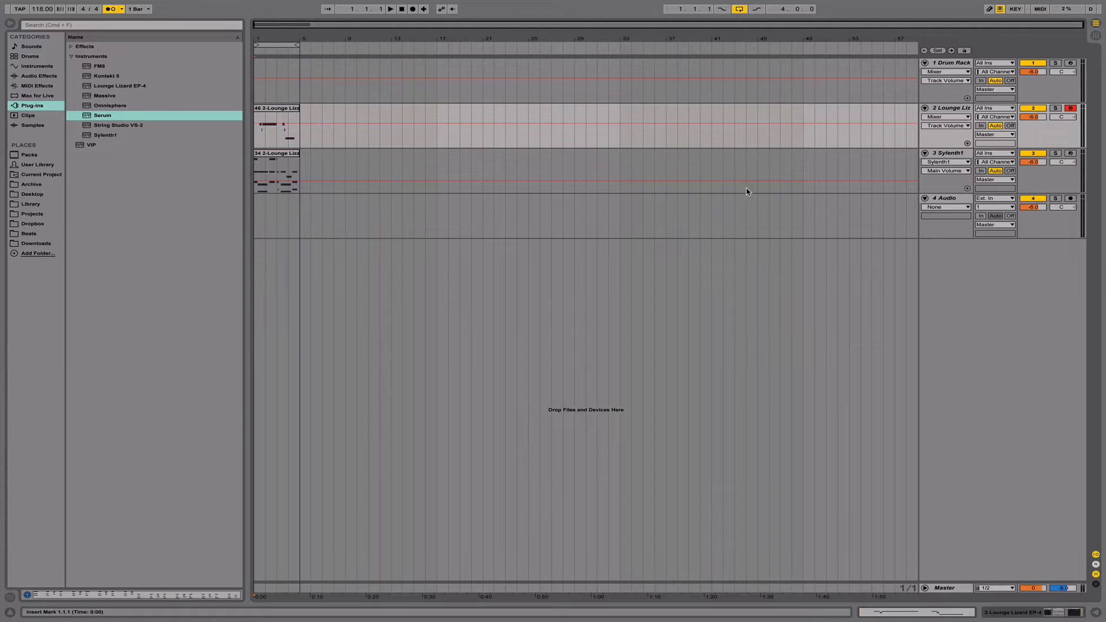
key("space")
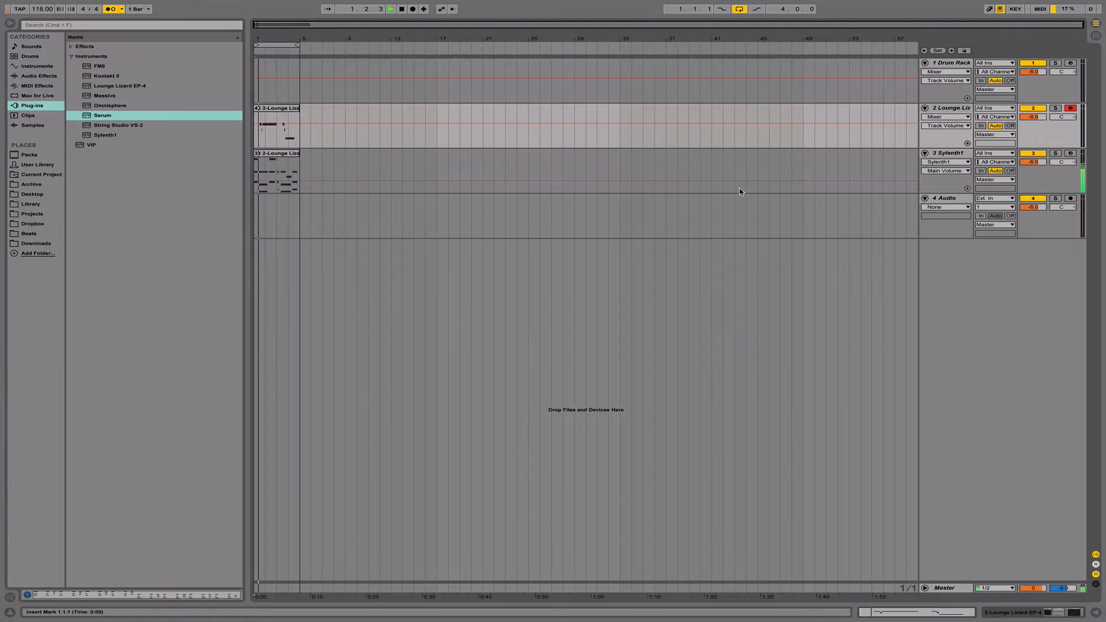
double_click(281, 114)
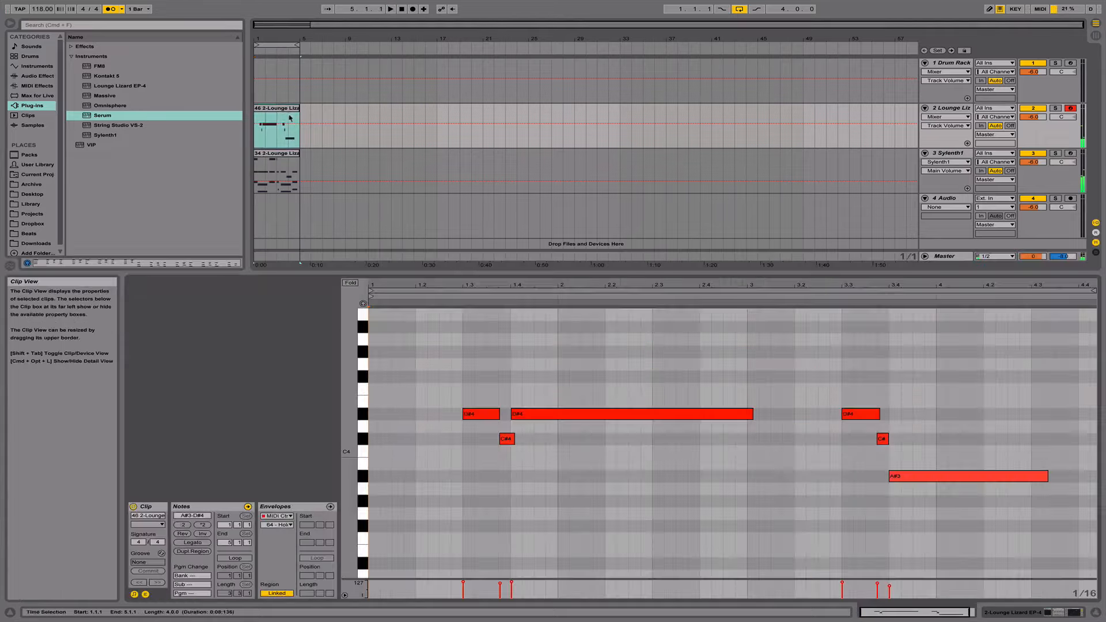
key("space")
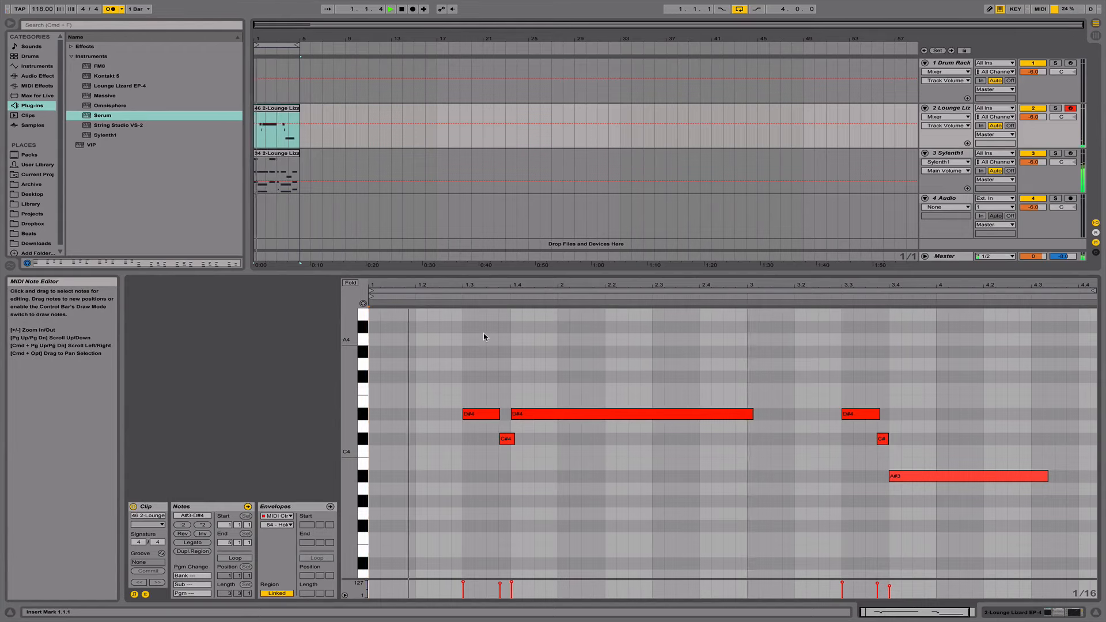
key("space")
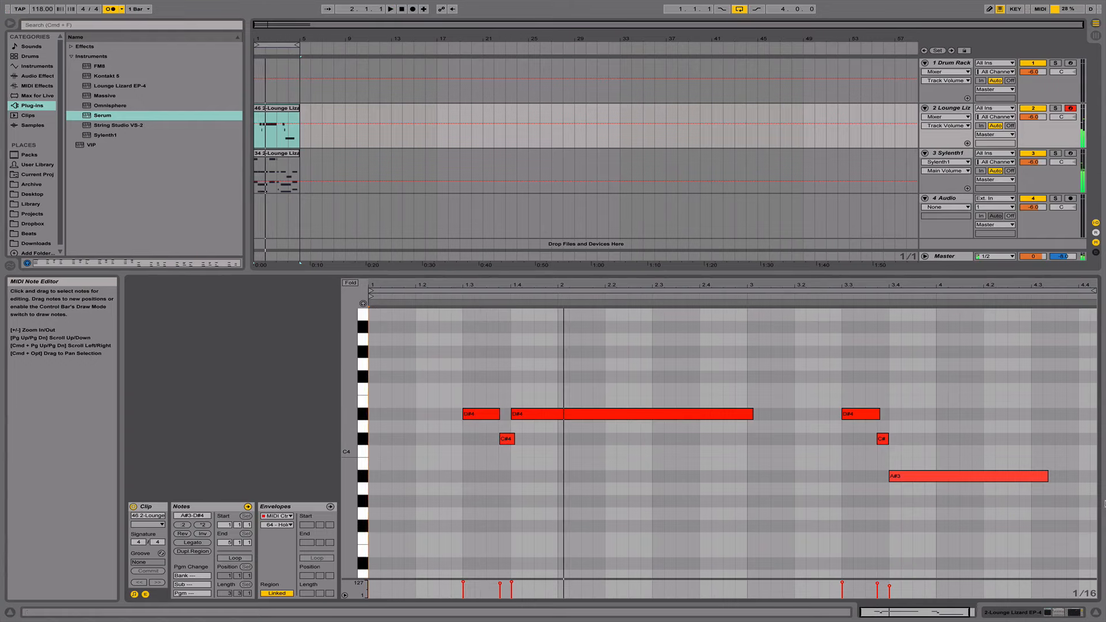
left_click(1097, 612)
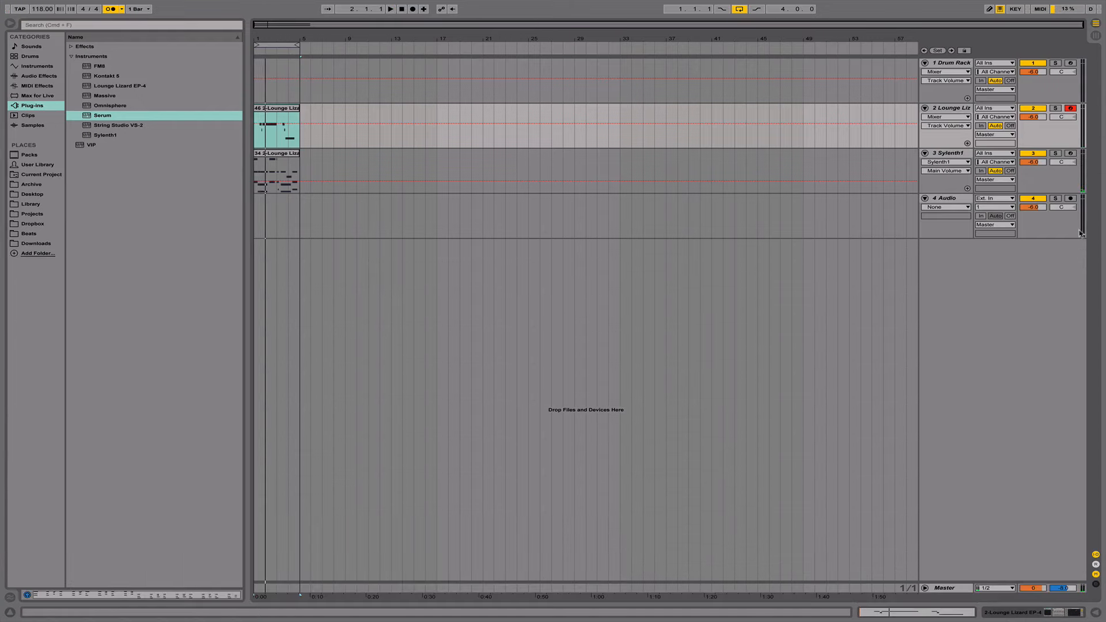
Insert a new MIDI track below the Lounge Lizard track and load Serum onto it.
left_click(279, 139)
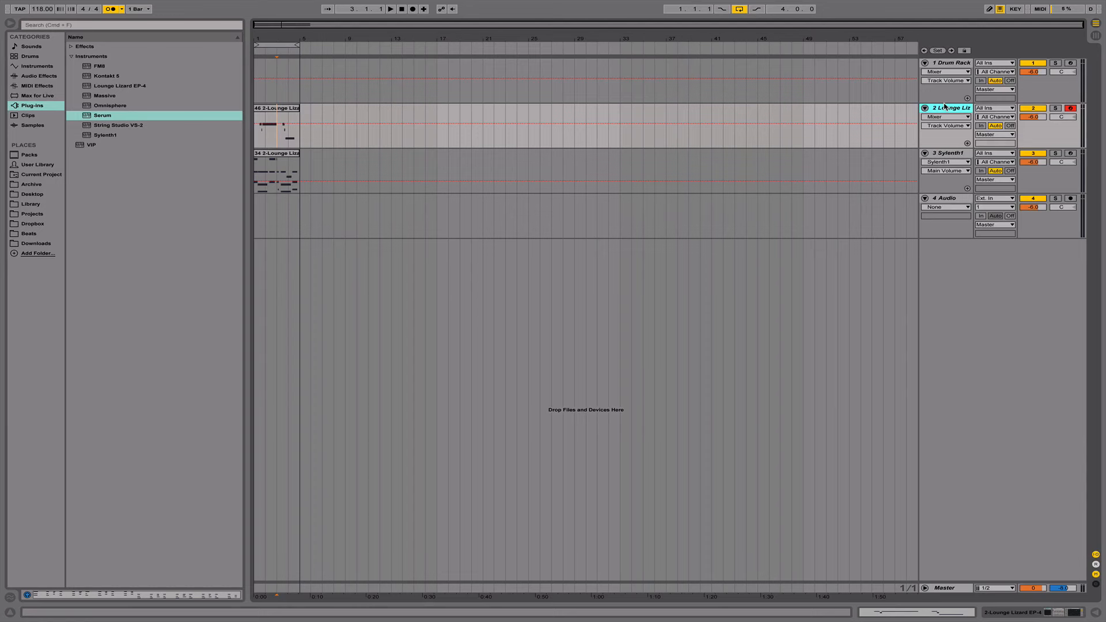
key("super+shift+t")
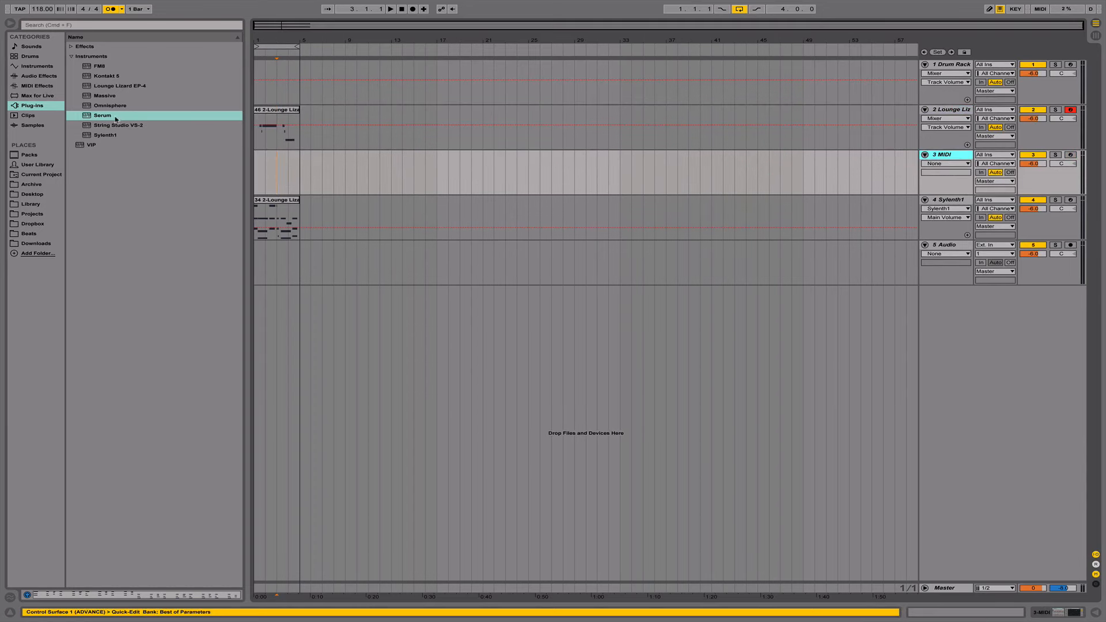
left_click_drag(115, 119, 156, 130)
left_click_drag(274, 165, 274, 166)
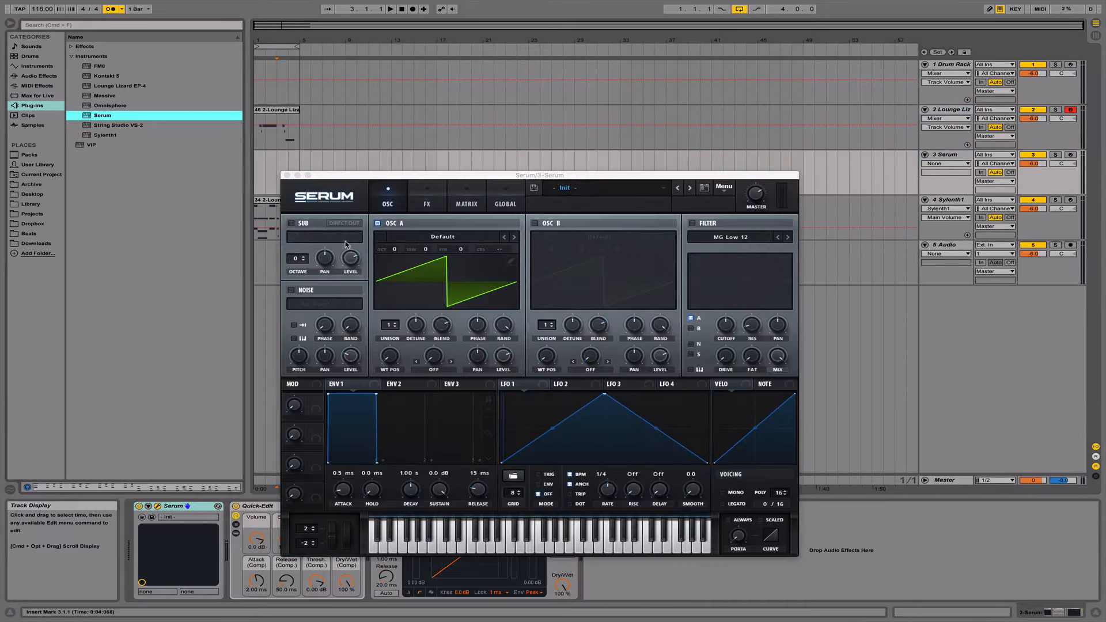
Load the LEAD - Daydreamer preset from the LUSH pack into Serum and close the plug-in window.
left_click(575, 188)
mouse_move(592, 209)
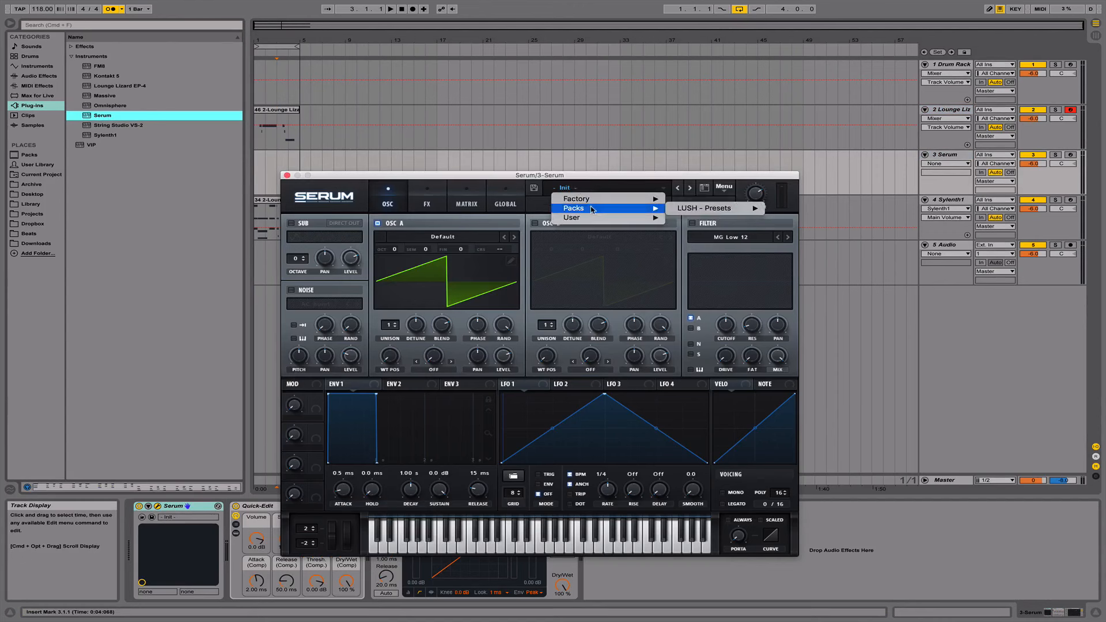
mouse_move(714, 208)
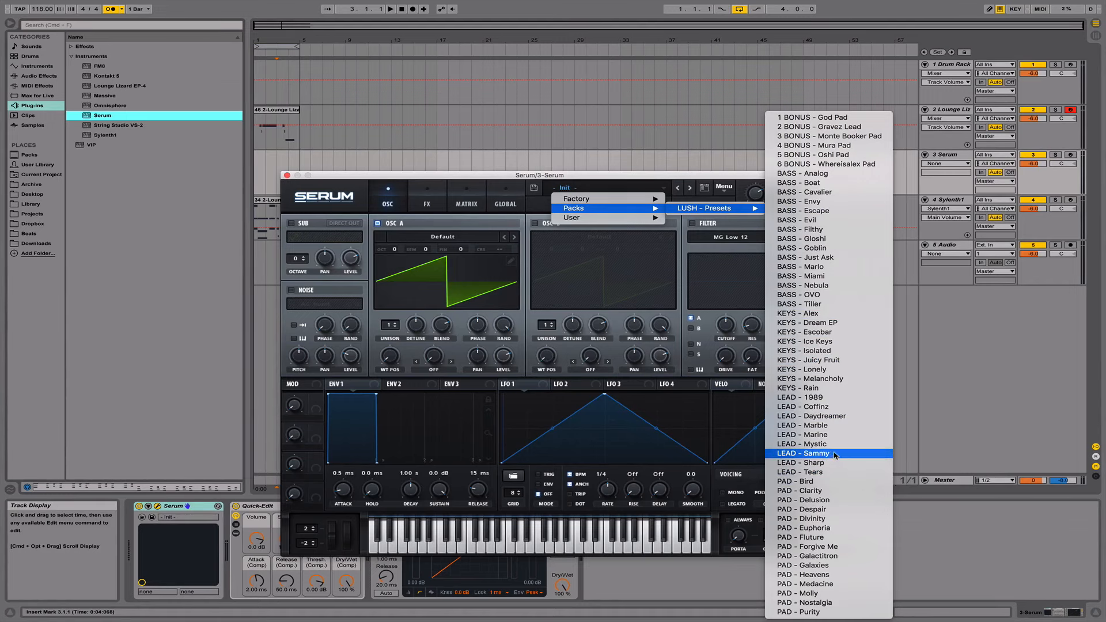
left_click(823, 415)
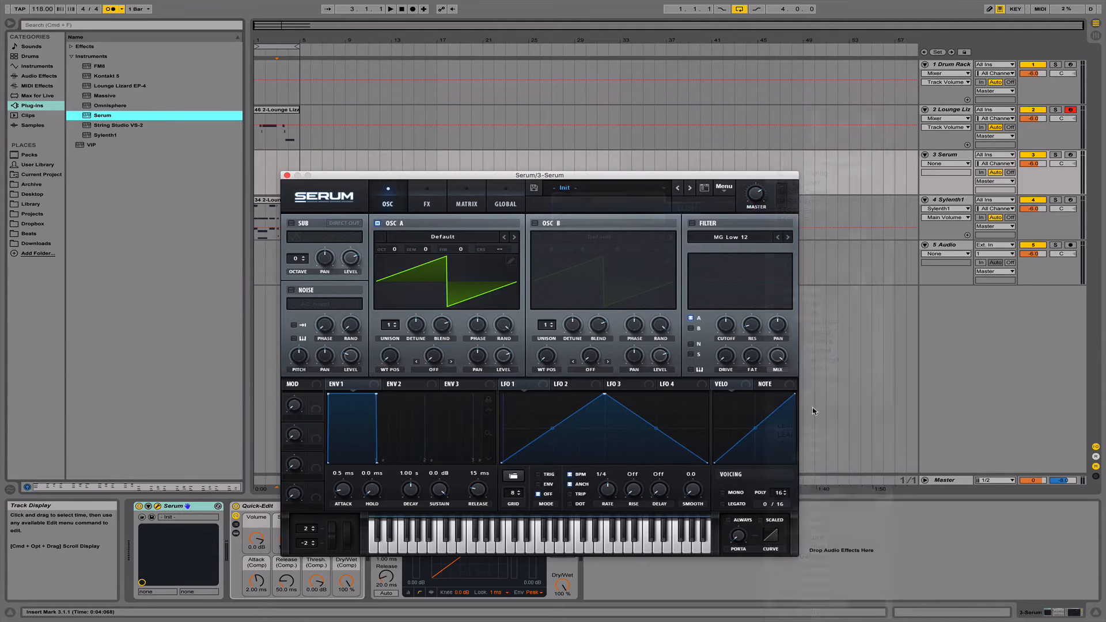
left_click(287, 176)
Move the recorded melody clip from the Lounge Lizard track to the Serum track and play it with the chords.
left_click_drag(281, 128, 295, 167)
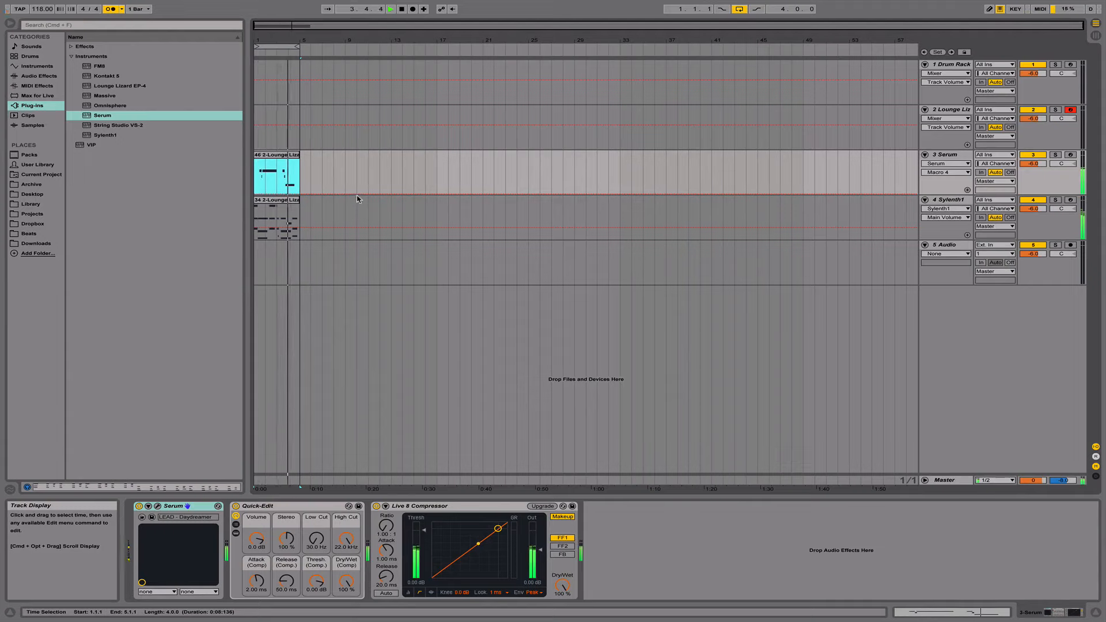
key("space")
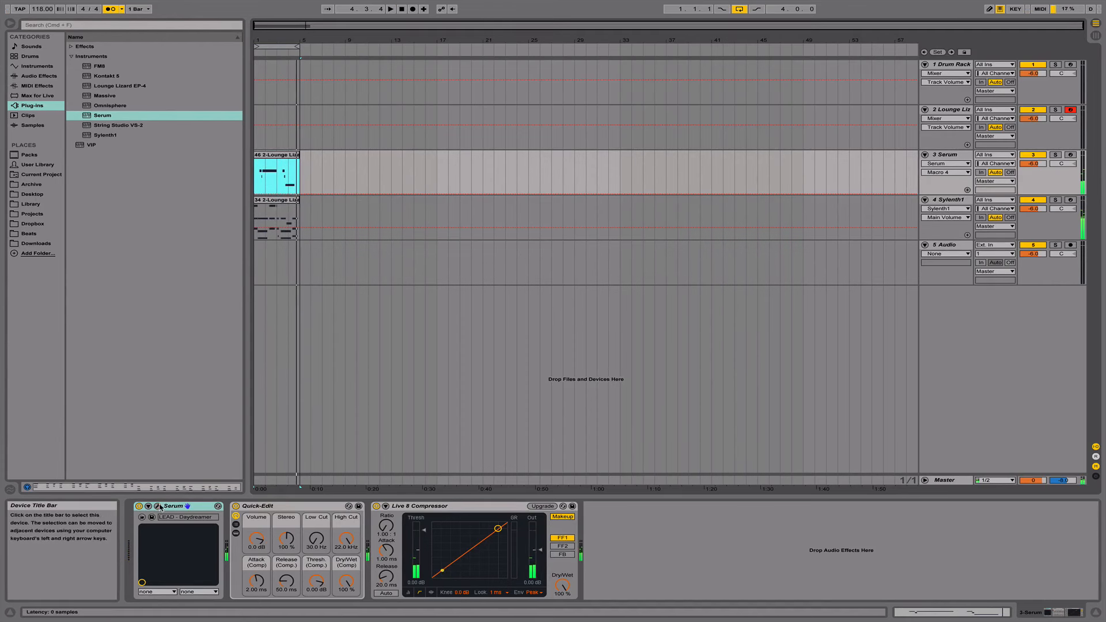
Reopen Serum on the melody track, set its Noise macro to 0% and play the lead with the chords.
left_click(158, 506)
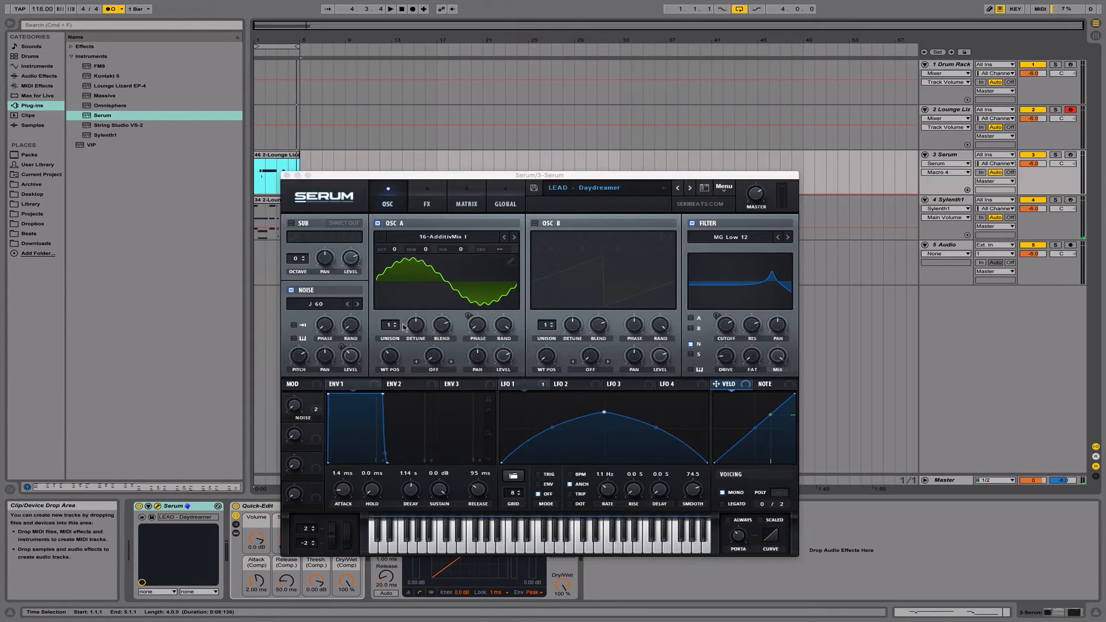
key("space")
mouse_move(391, 356)
left_mouse_down()
mouse_move(384, 395)
mouse_move(389, 357)
left_mouse_up()
key("space")
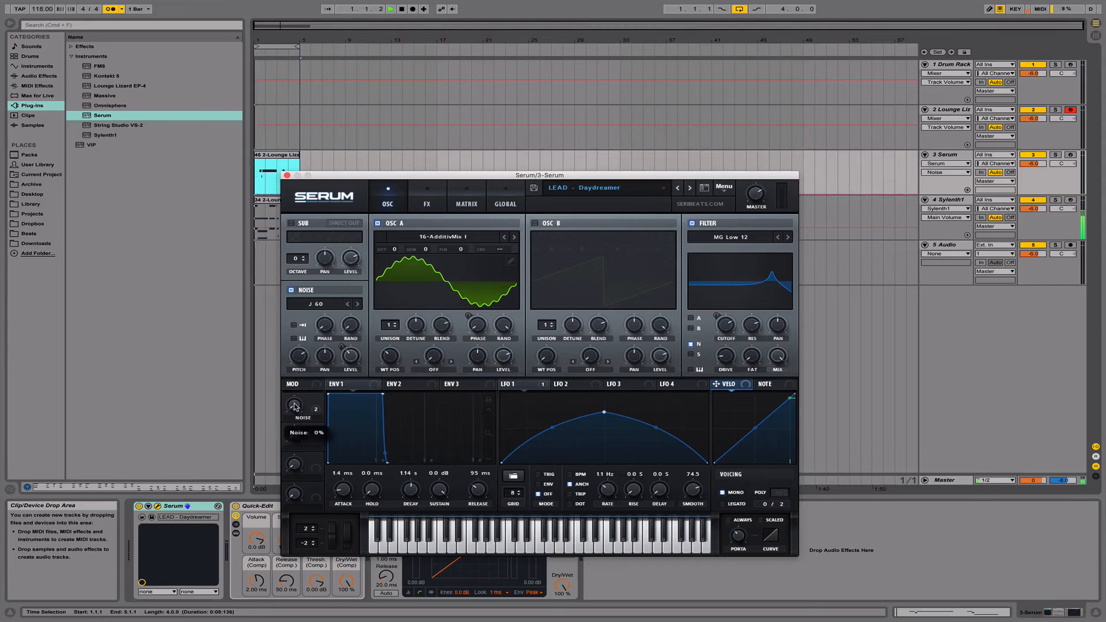
key("space")
left_click_drag(310, 382, 337, 413)
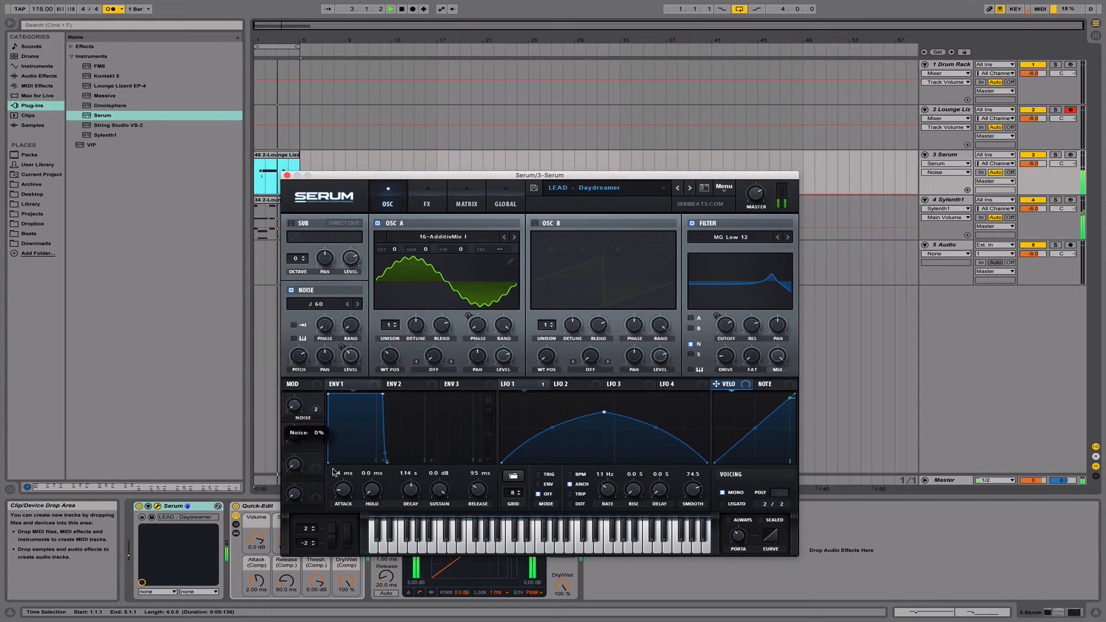
key("space")
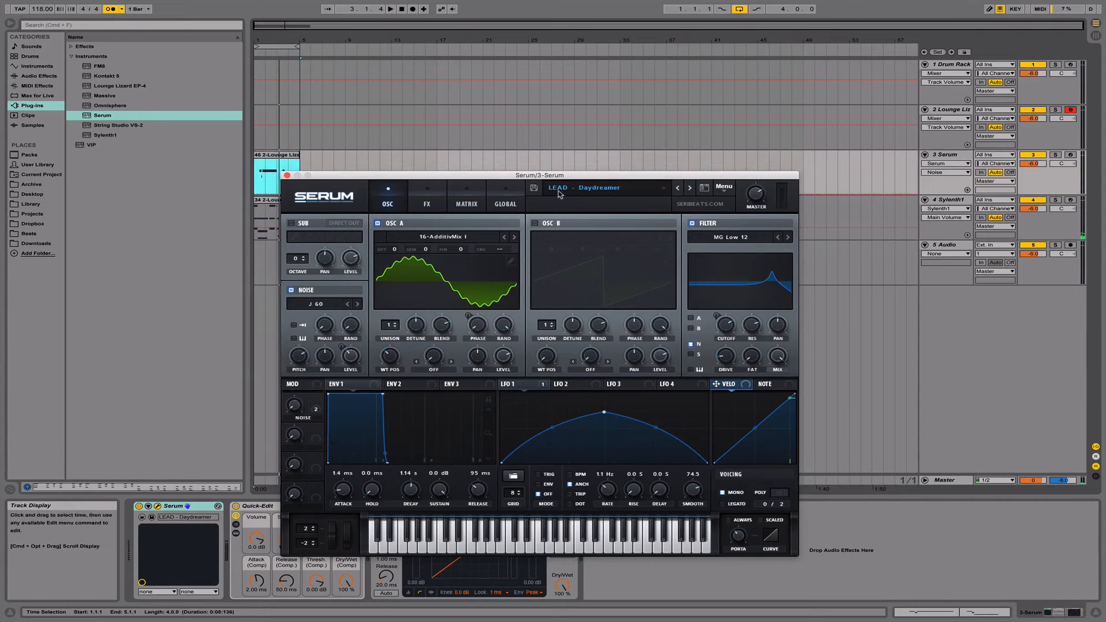
Look at the preset categories in Serum without loading another preset and close the plug-in window.
left_click(580, 192)
mouse_move(597, 212)
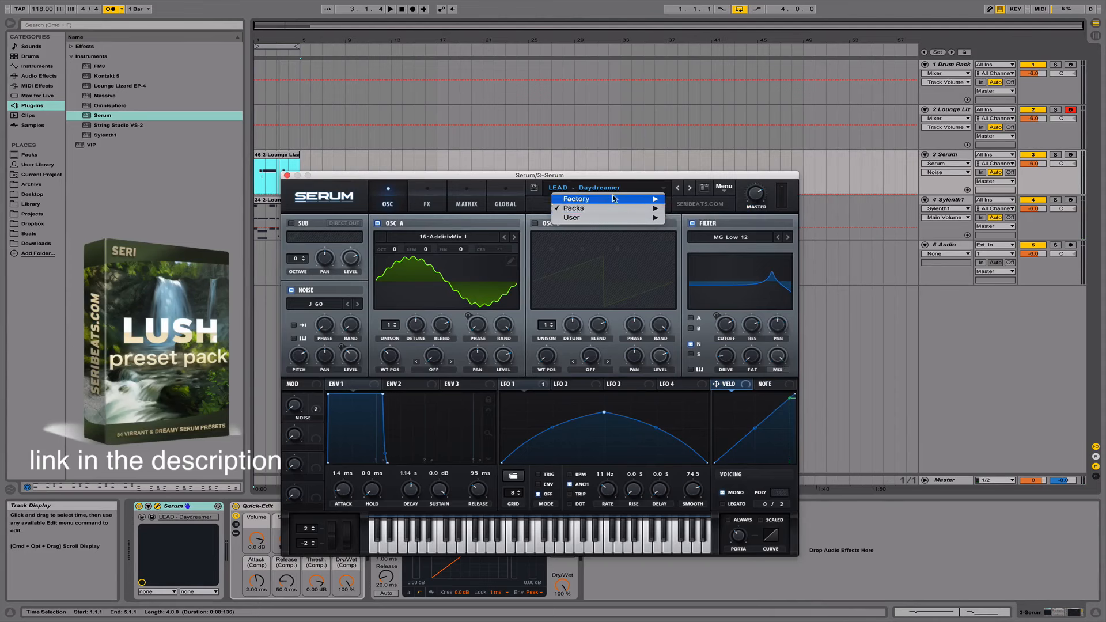
mouse_move(639, 208)
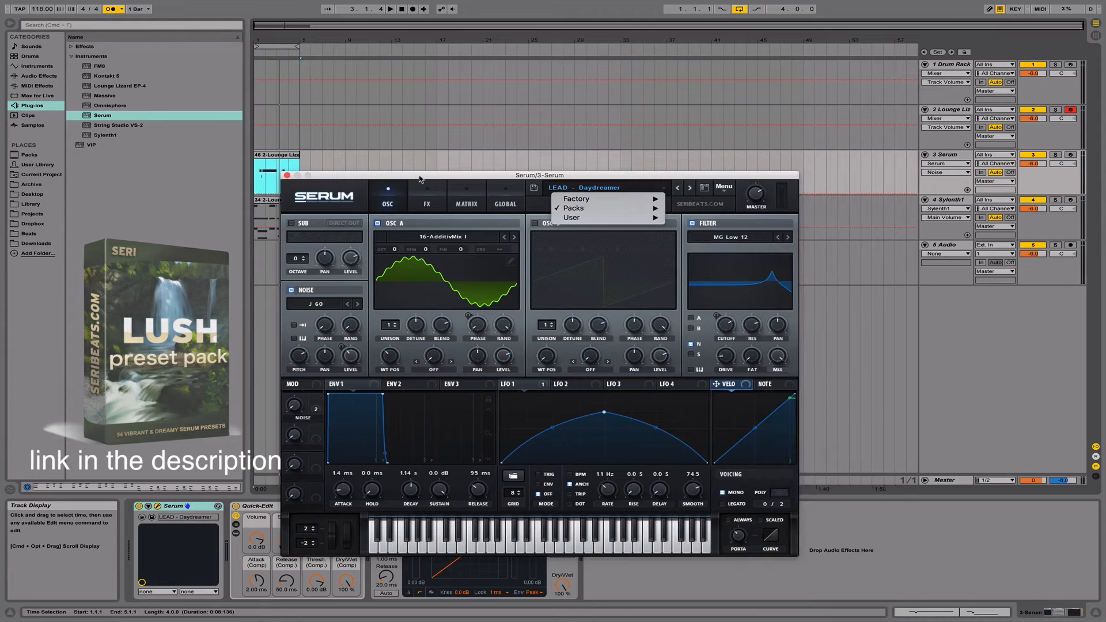
left_click(419, 178)
left_click(287, 175)
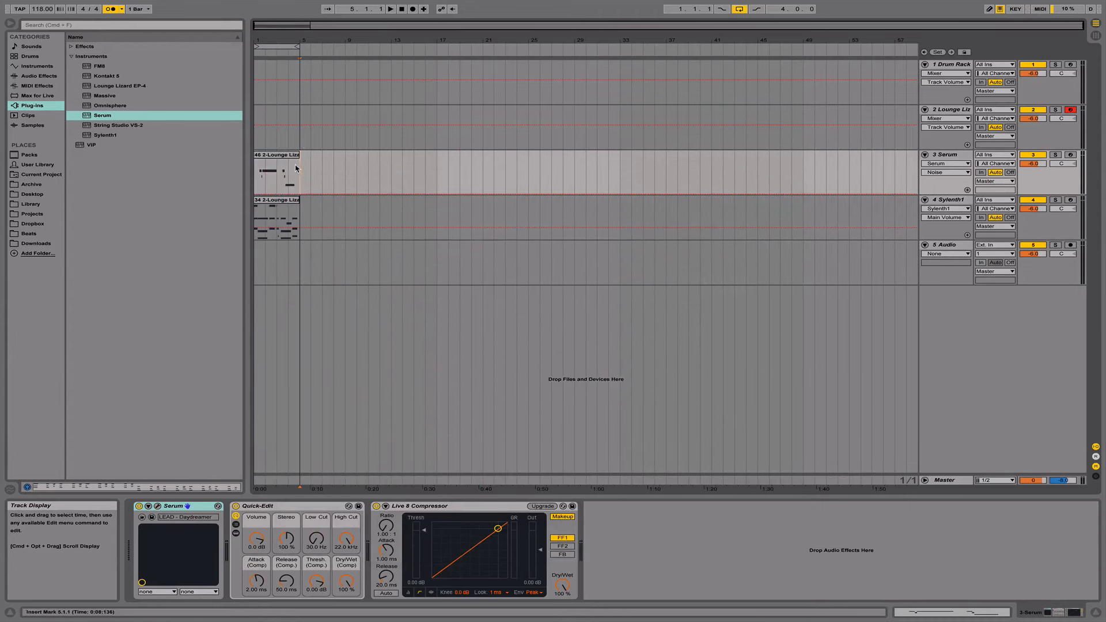
Rename the Serum track to Lead and the Sylenth1 track to Chords, and move Chords above Lead.
left_click_drag(264, 41, 281, 42)
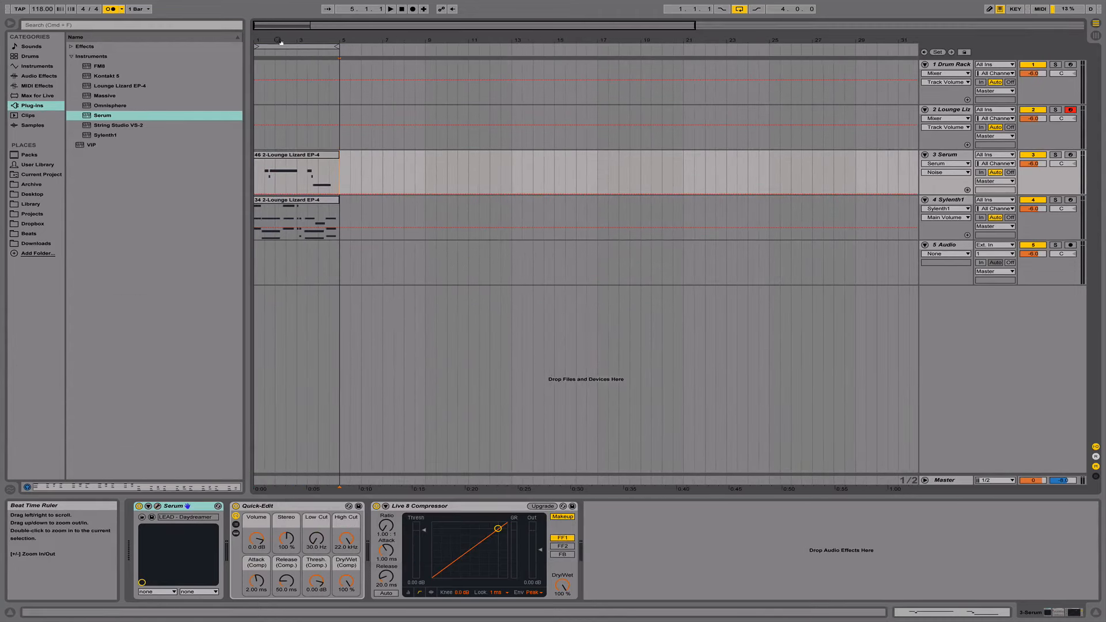
left_click(308, 161)
left_click(965, 157)
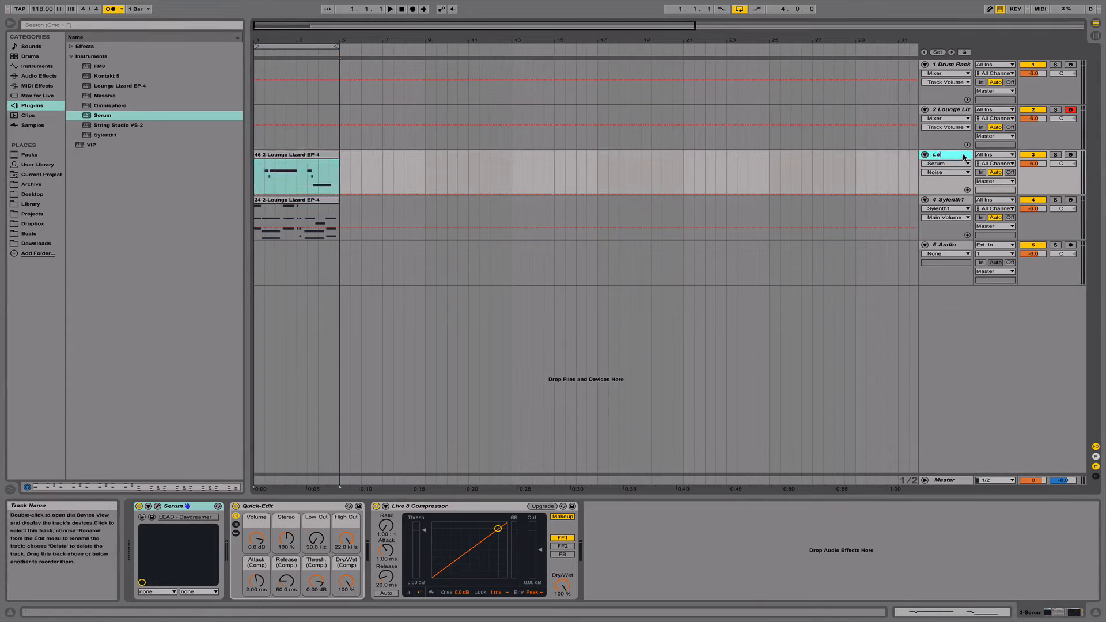
left_click(951, 200)
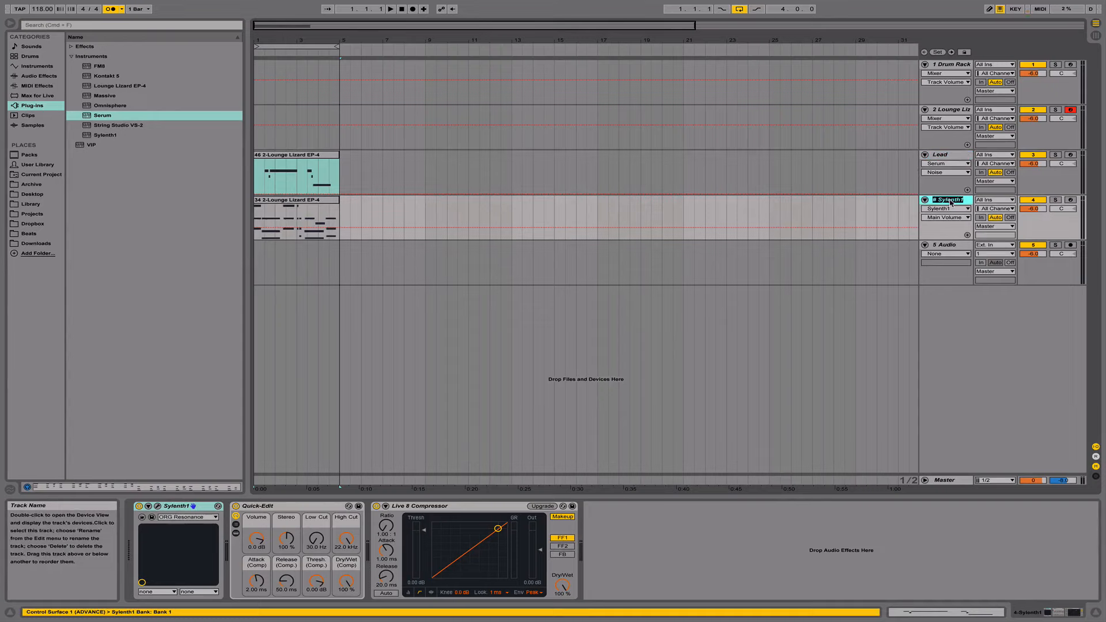
type("Chords")
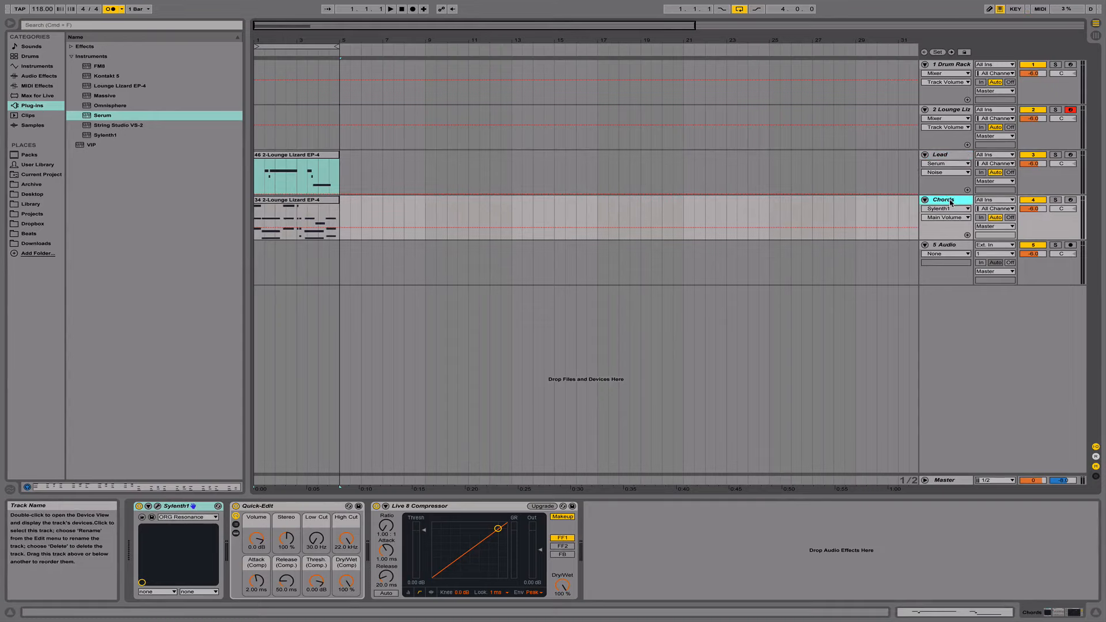
left_click_drag(950, 201, 953, 160)
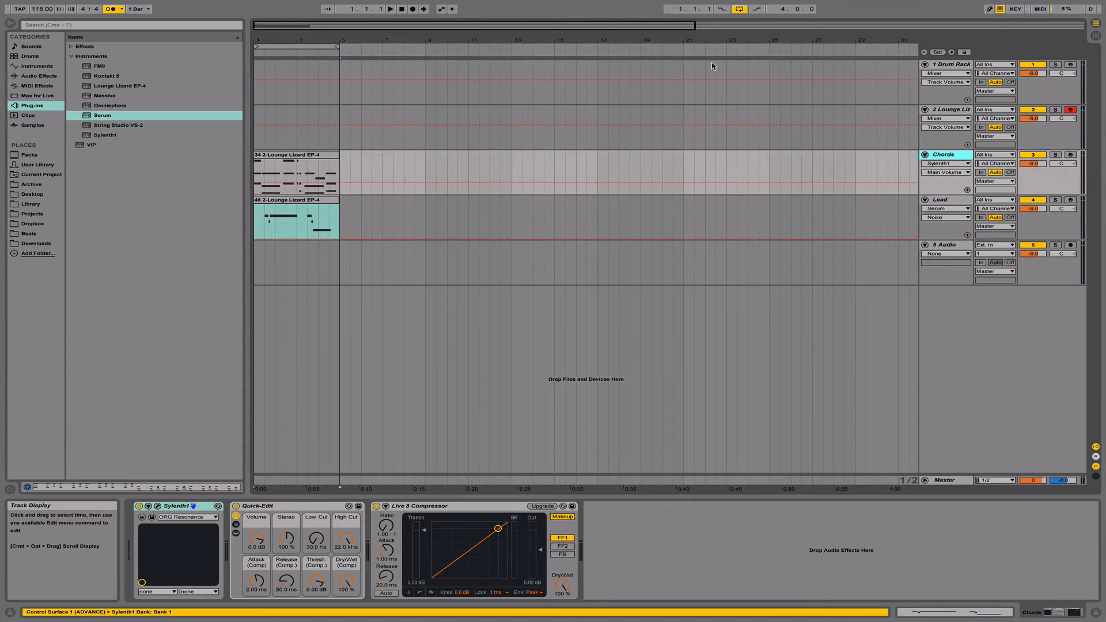
Duplicate the Chords clip and the Lead clip once each so both parts fill the first eight bars.
left_click_drag(694, 42, 489, 45)
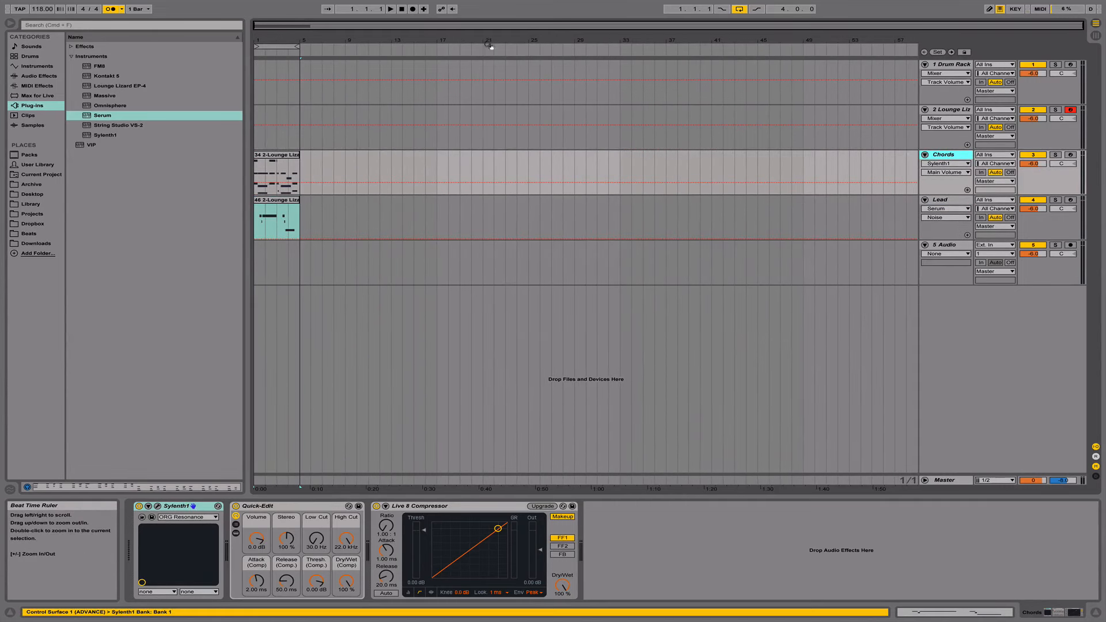
left_click(285, 155)
key("super+d")
left_click(286, 201)
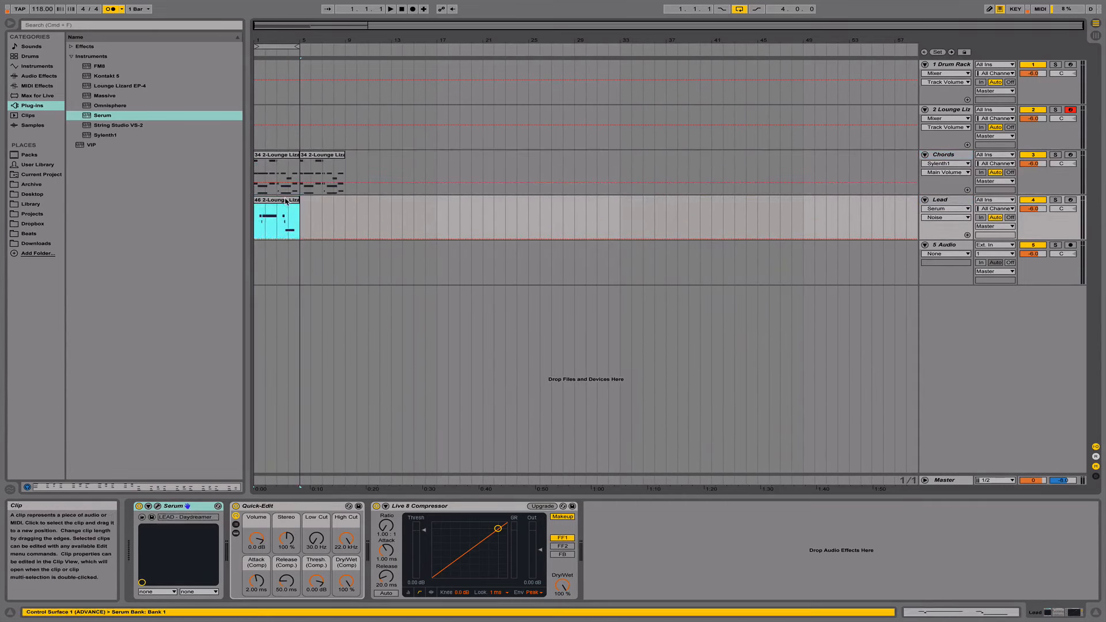
key("super+d")
Insert a new MIDI track between Chords and Lead and load Serum onto it.
key("super+shift+t")
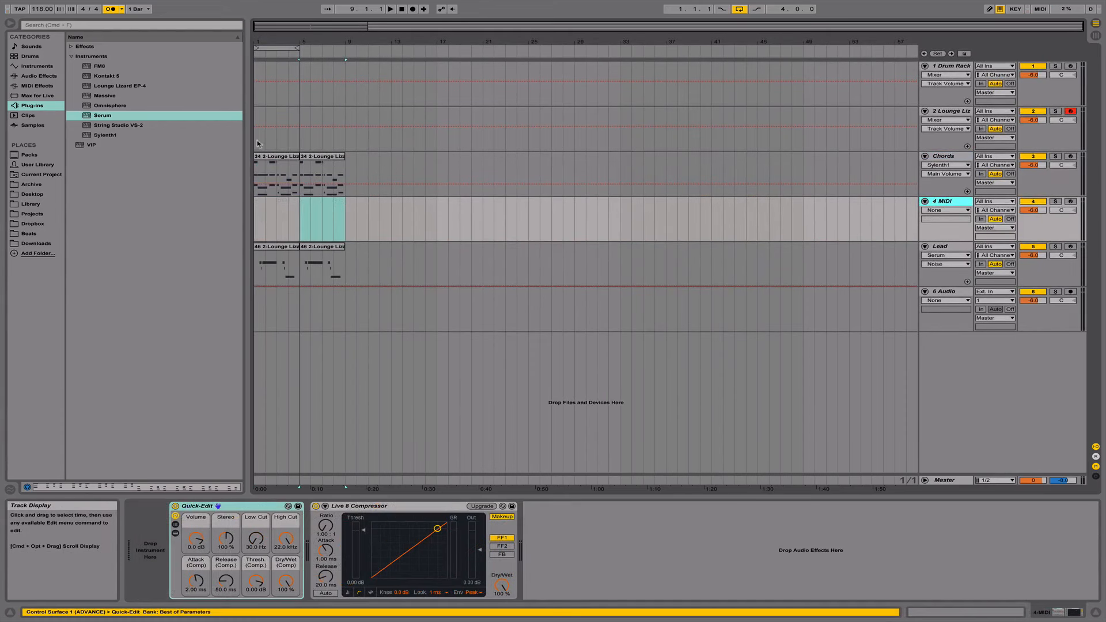
left_click_drag(104, 115, 314, 204)
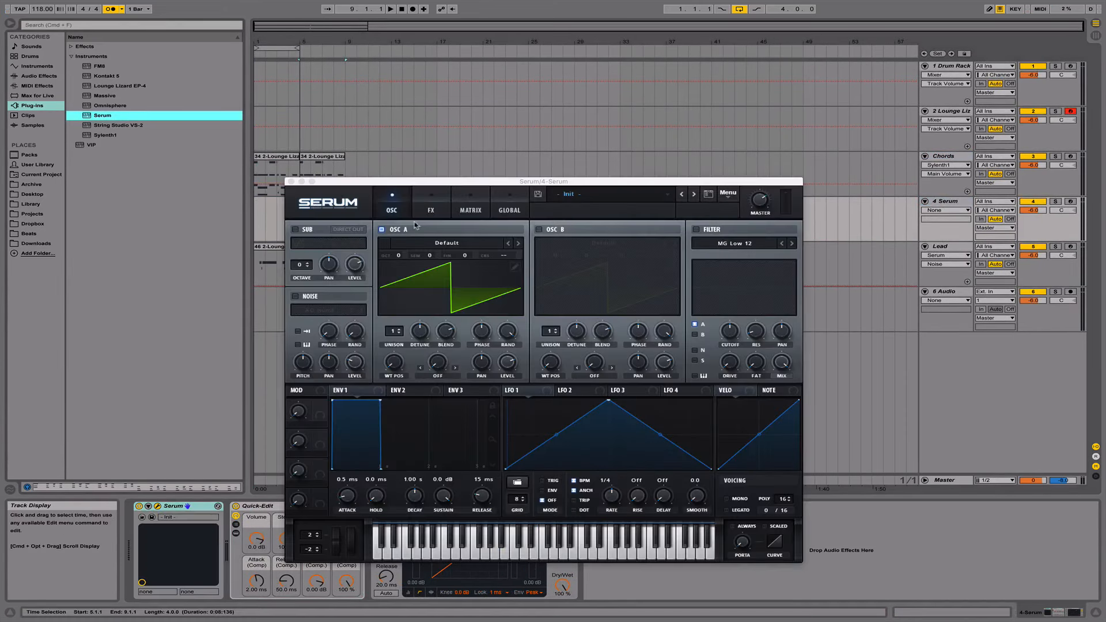
Load the BASS - Cavalier preset from the LUSH pack into the new Serum and arm its track for recording.
left_click(579, 196)
mouse_move(636, 214)
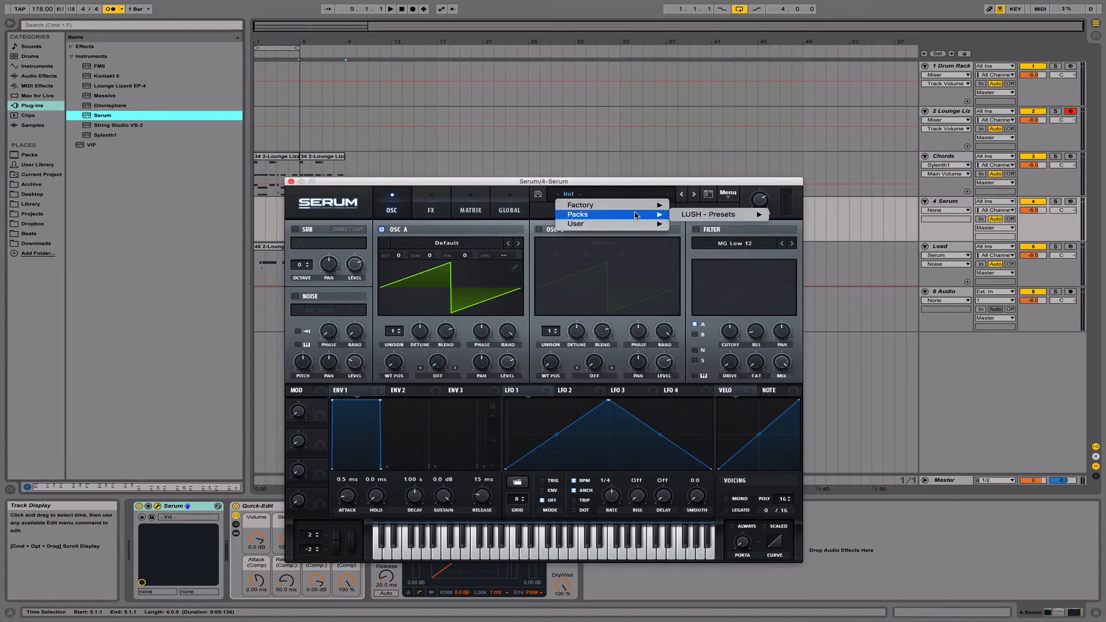
mouse_move(701, 218)
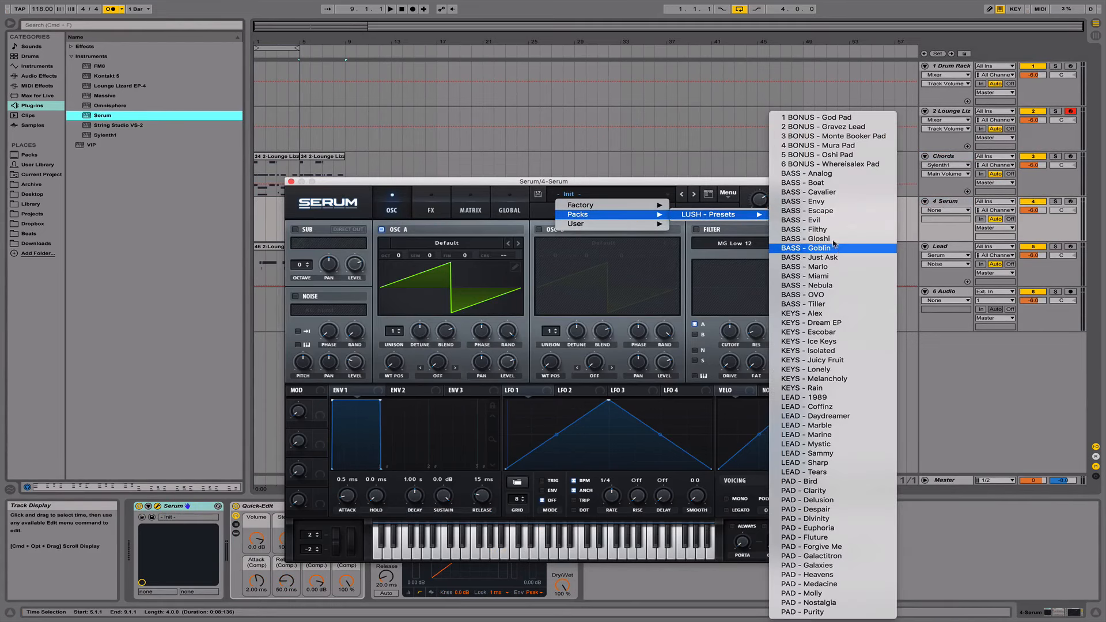
left_click(833, 192)
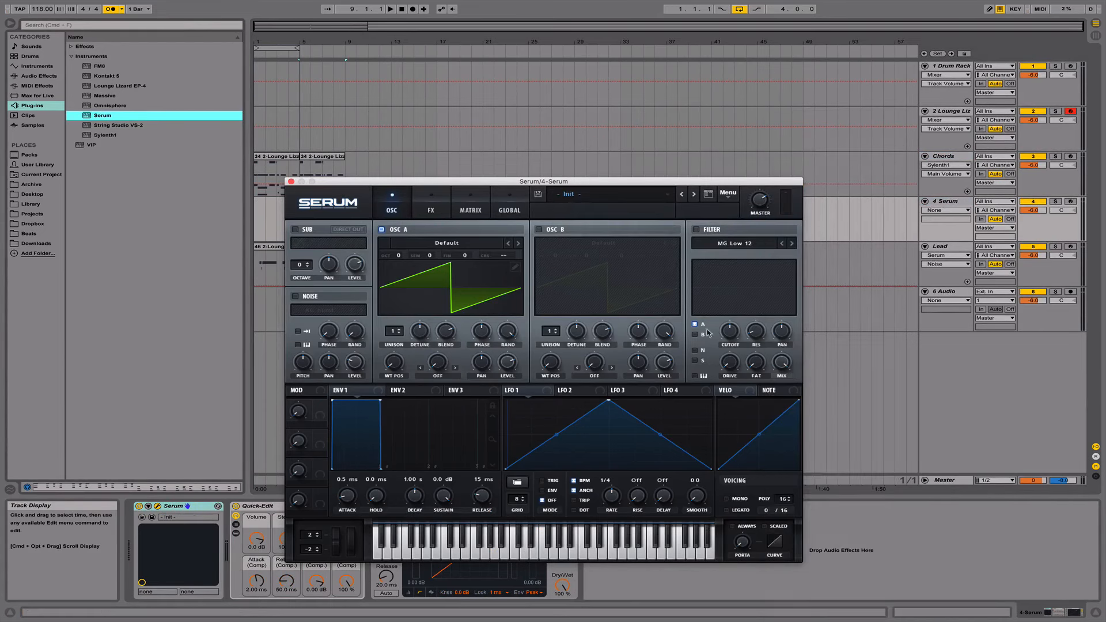
left_click(1067, 211)
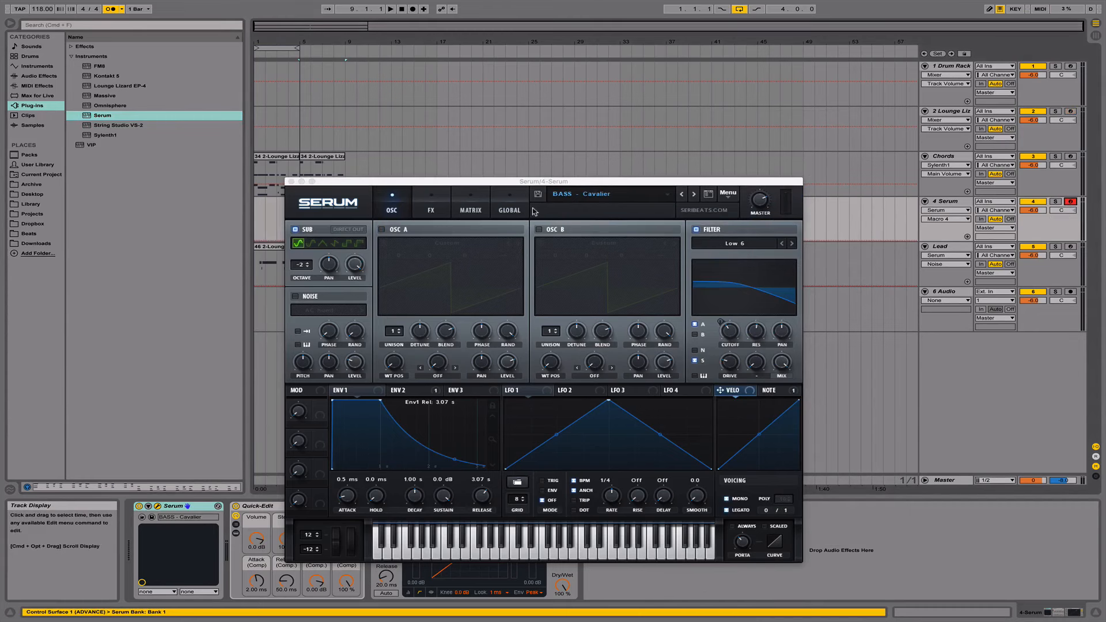
left_click(32, 185)
left_click(36, 205)
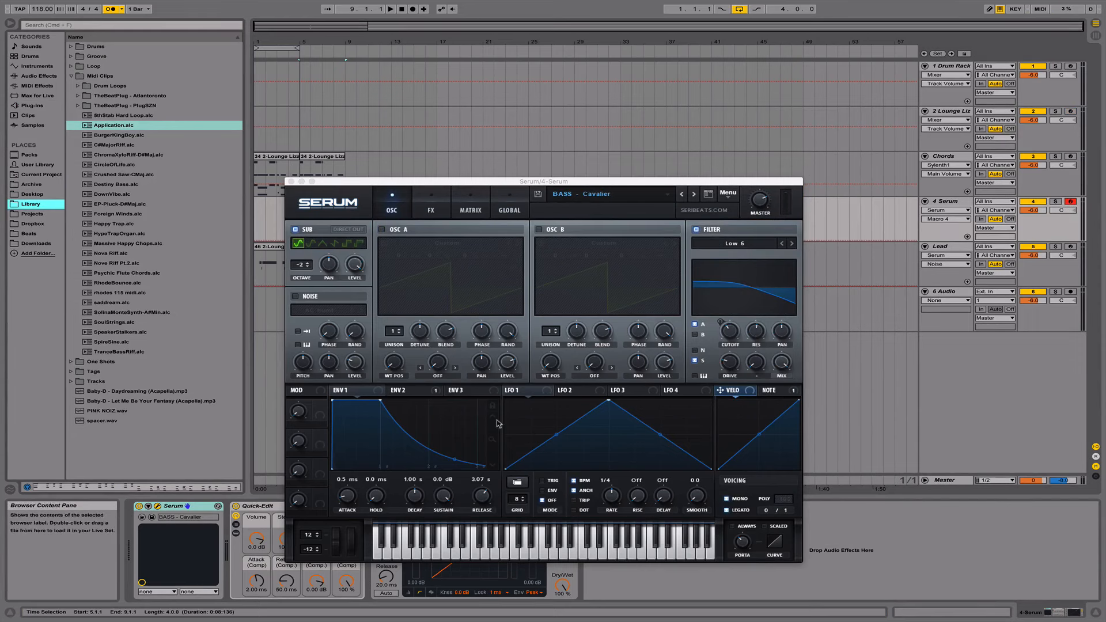
left_click(28, 155)
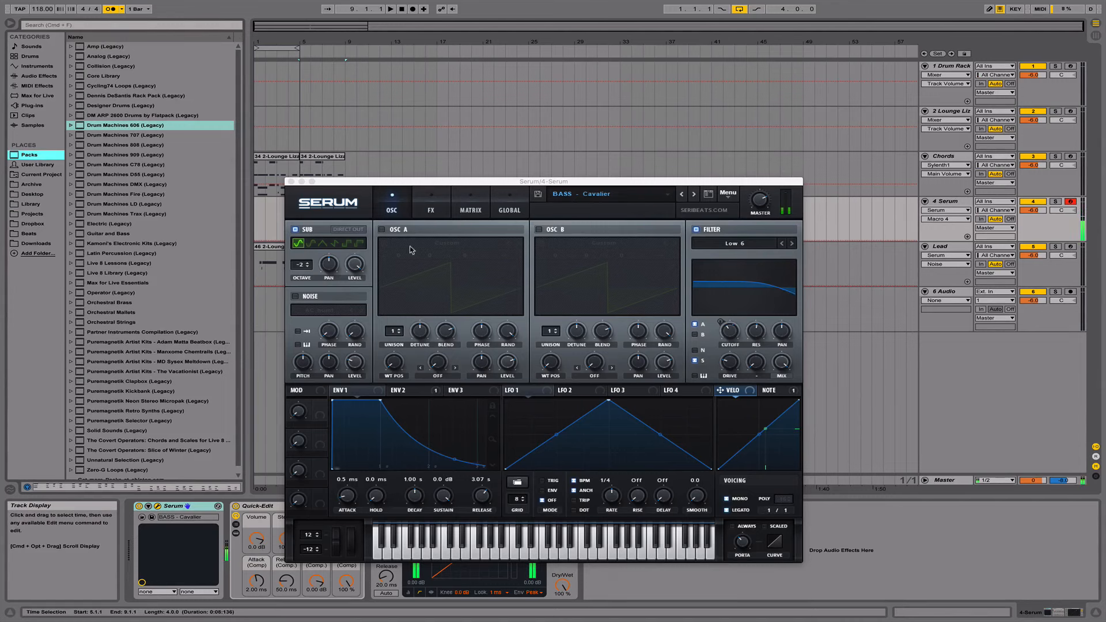
Check the effects used by the bass preset while playing notes, and close the Serum window.
left_click(429, 209)
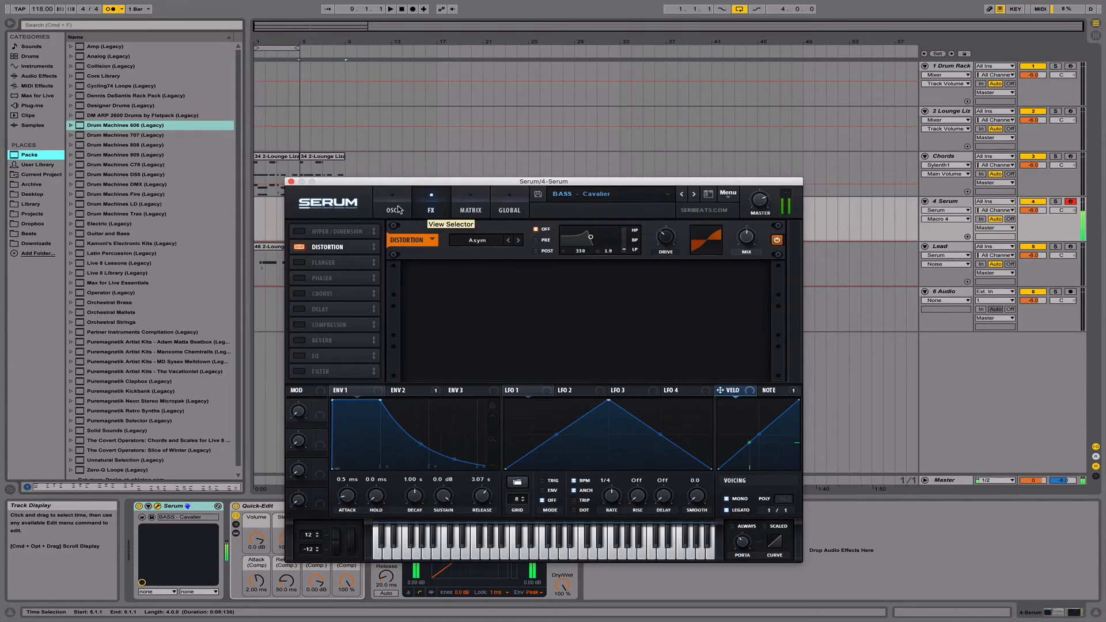
left_click(291, 181)
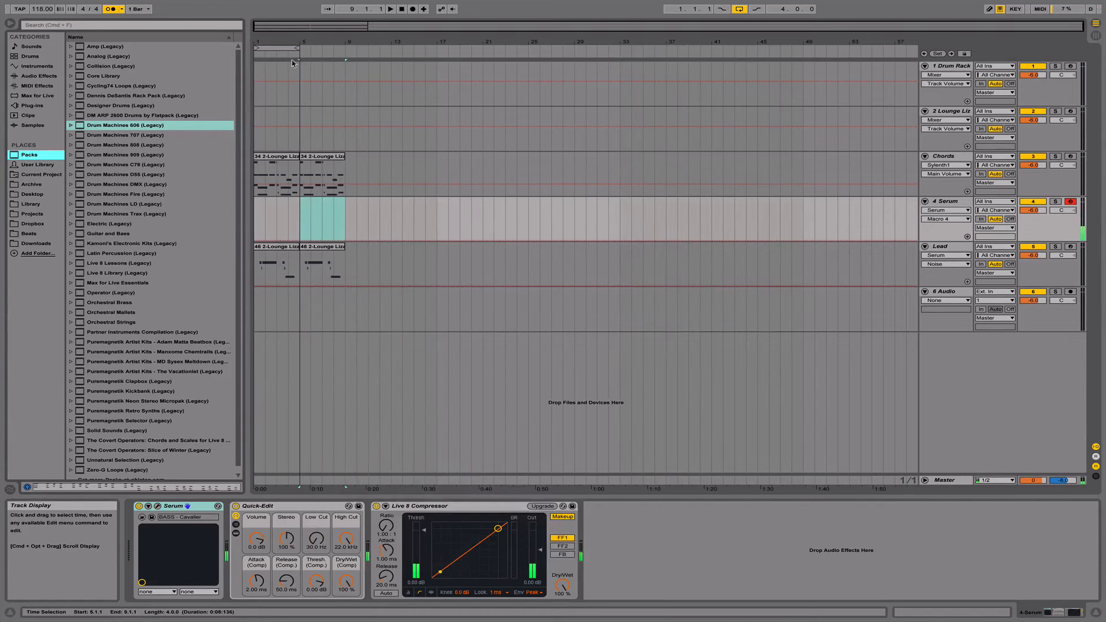
left_click(48, 48)
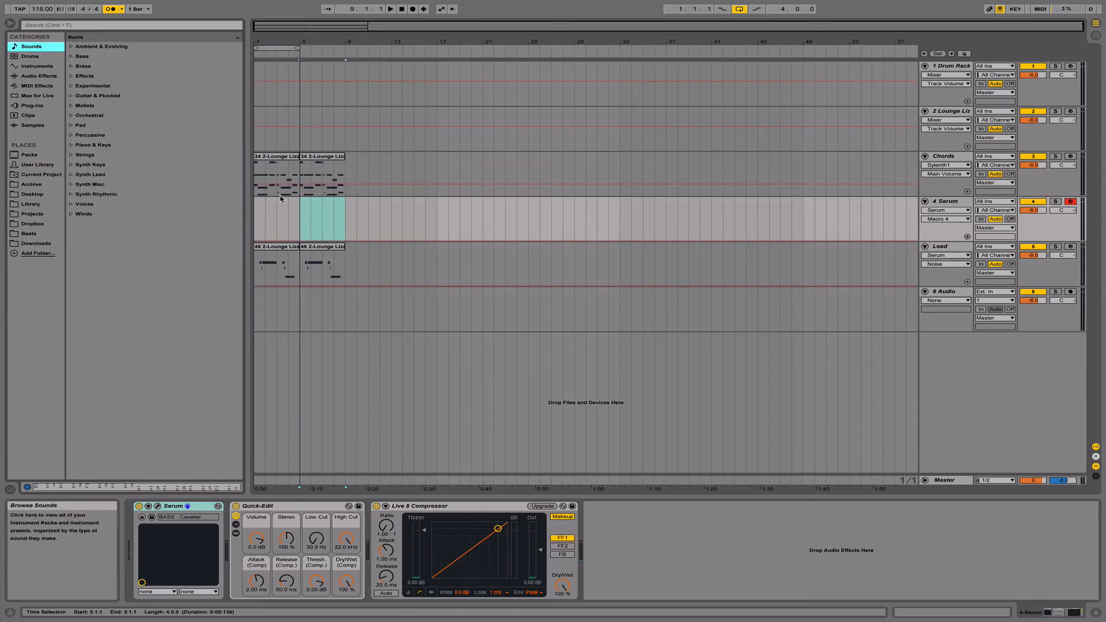
left_click_drag(307, 41, 308, 93)
left_click(257, 232)
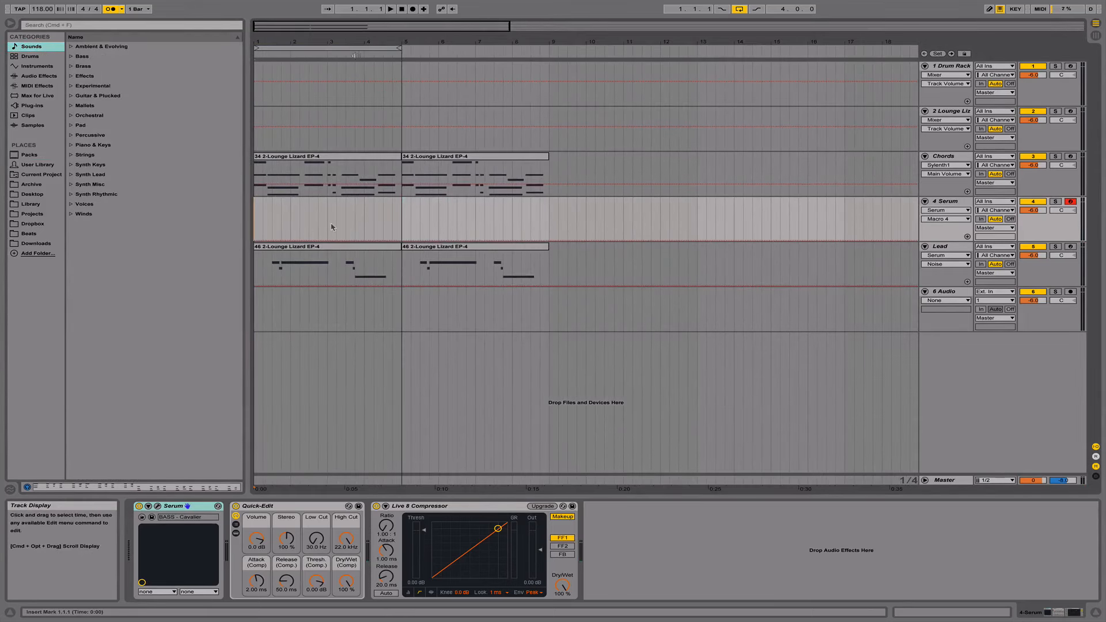
left_click_drag(328, 42, 323, 5)
Select both Chords clips together and duplicate them so the chords extend through bar 16.
left_click(285, 154)
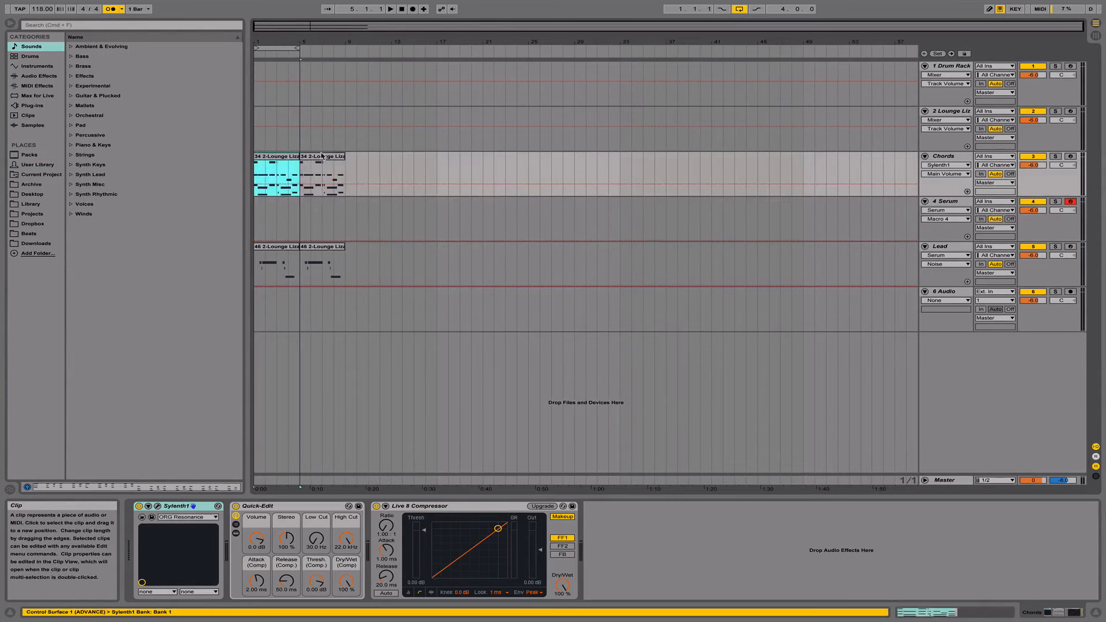
left_click(324, 155)
left_click(288, 155, "shift")
key("super+d")
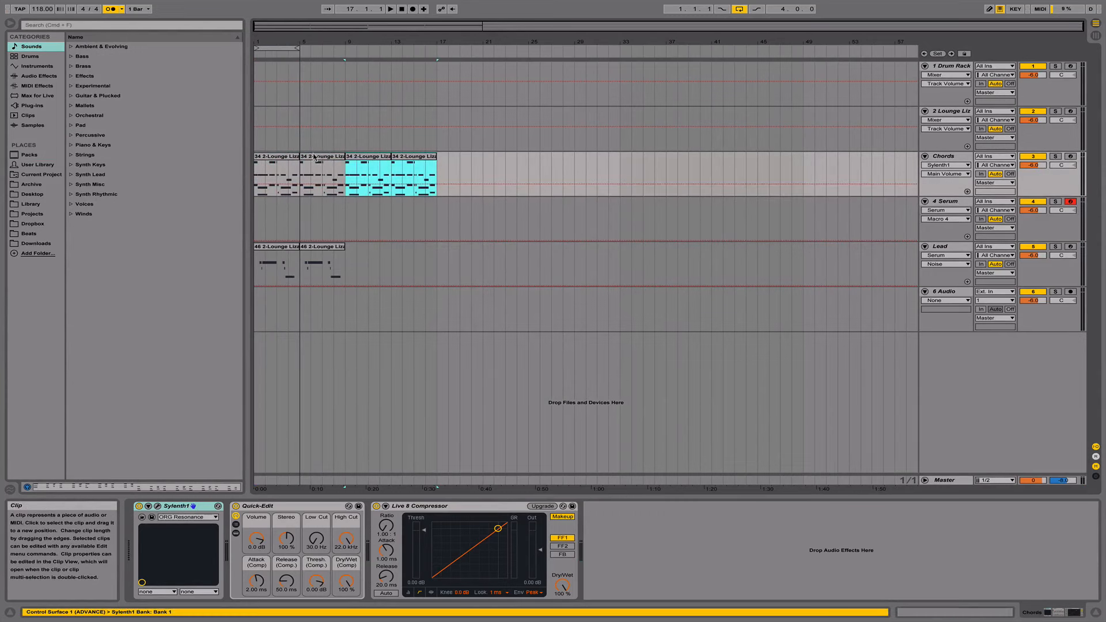
left_click(353, 218)
Deactivate the first two clips on the Chords track.
left_click(332, 160)
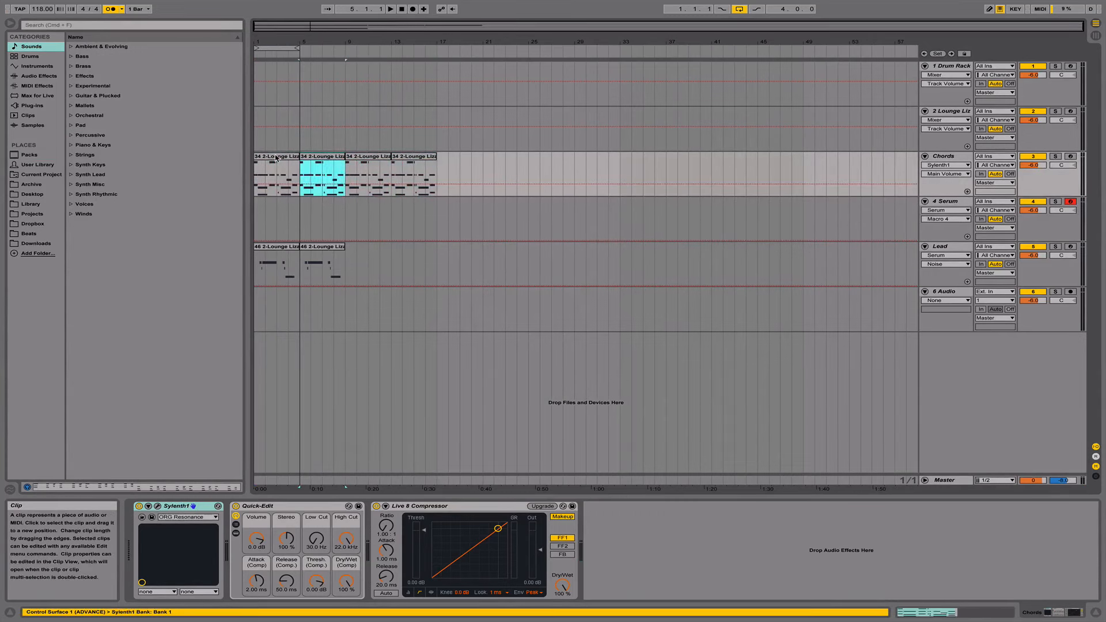
left_click(276, 158, "shift")
key("0")
left_click(370, 161)
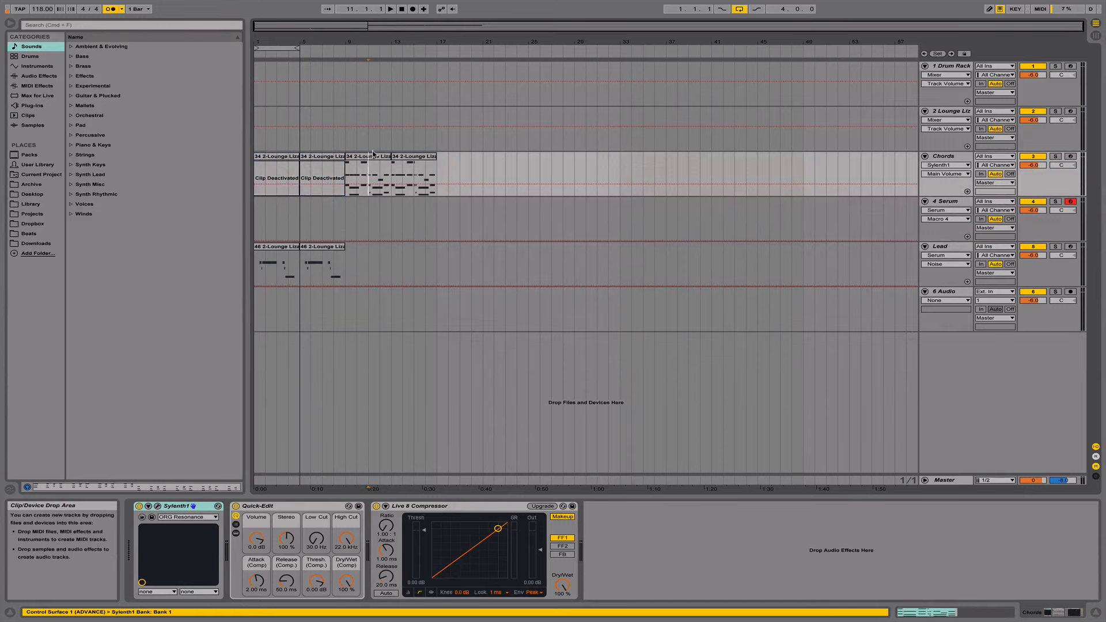
Add a locator named Drop at bar 17, right after the last Chords clip.
left_click(403, 157)
left_click(384, 158)
left_click(442, 160)
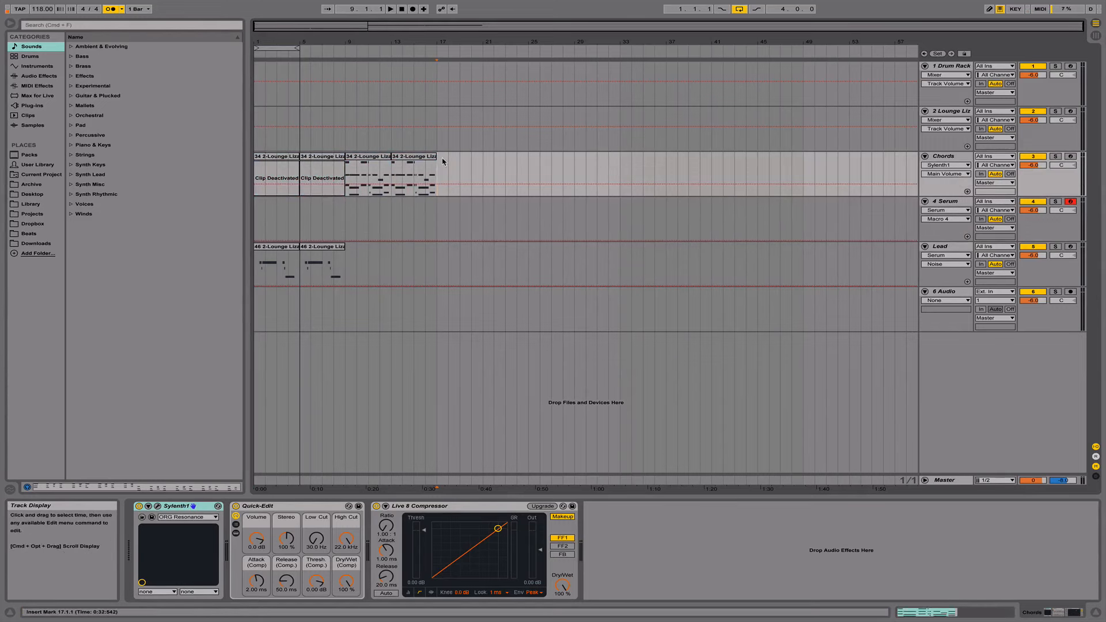
right_click(437, 52)
left_click(464, 76)
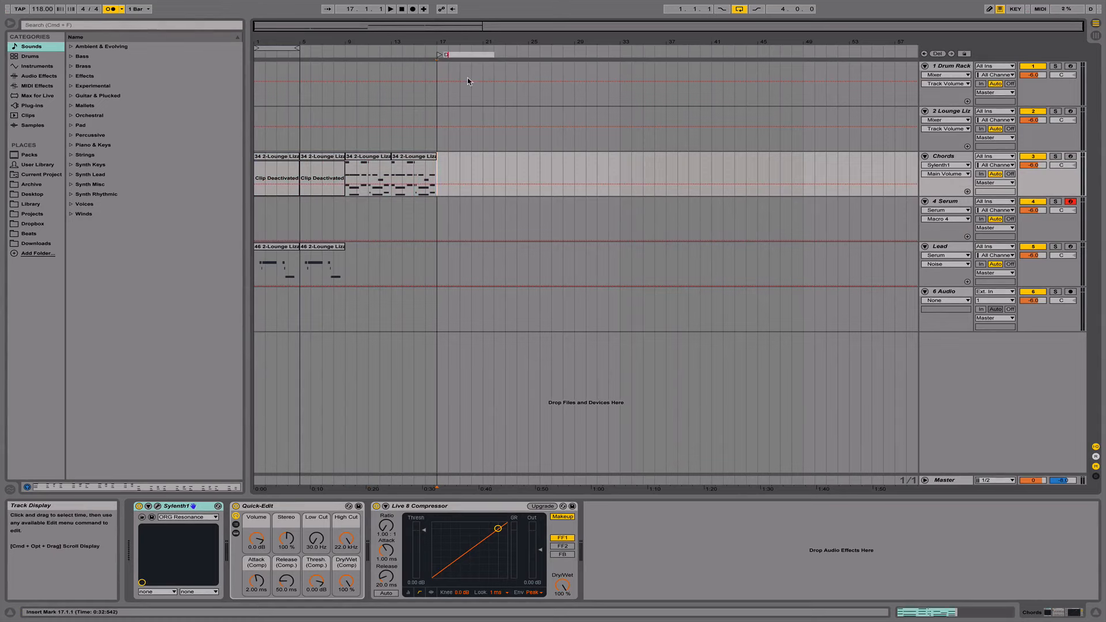
key("Return")
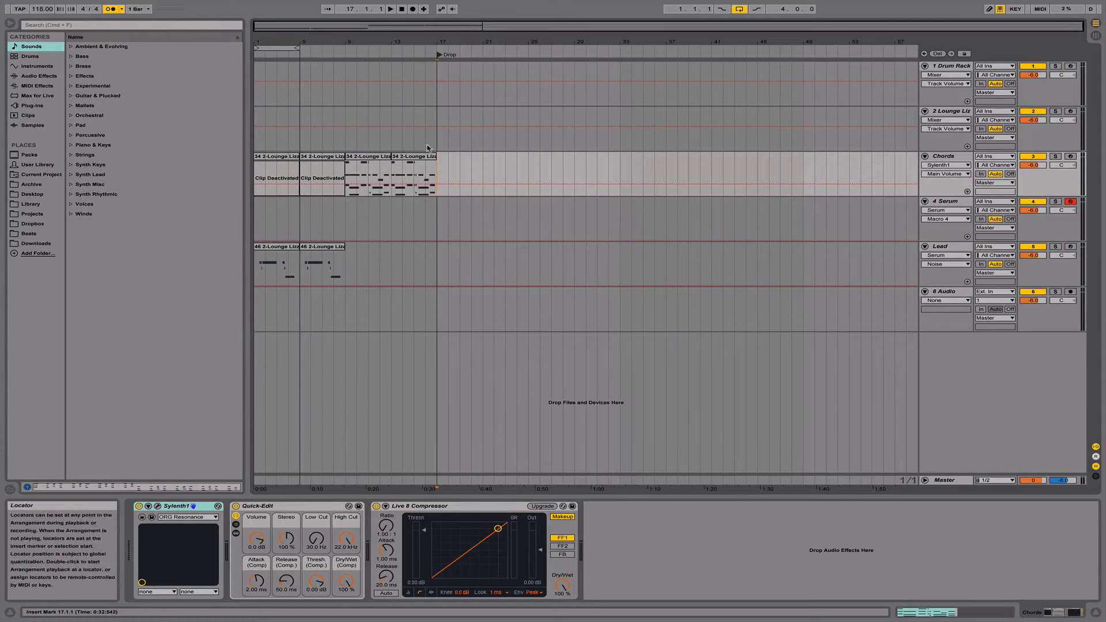
Select both Lead clips together and duplicate them so the lead extends through bar 16.
left_click(328, 251)
left_click(274, 251, "shift")
key("ctrl+d")
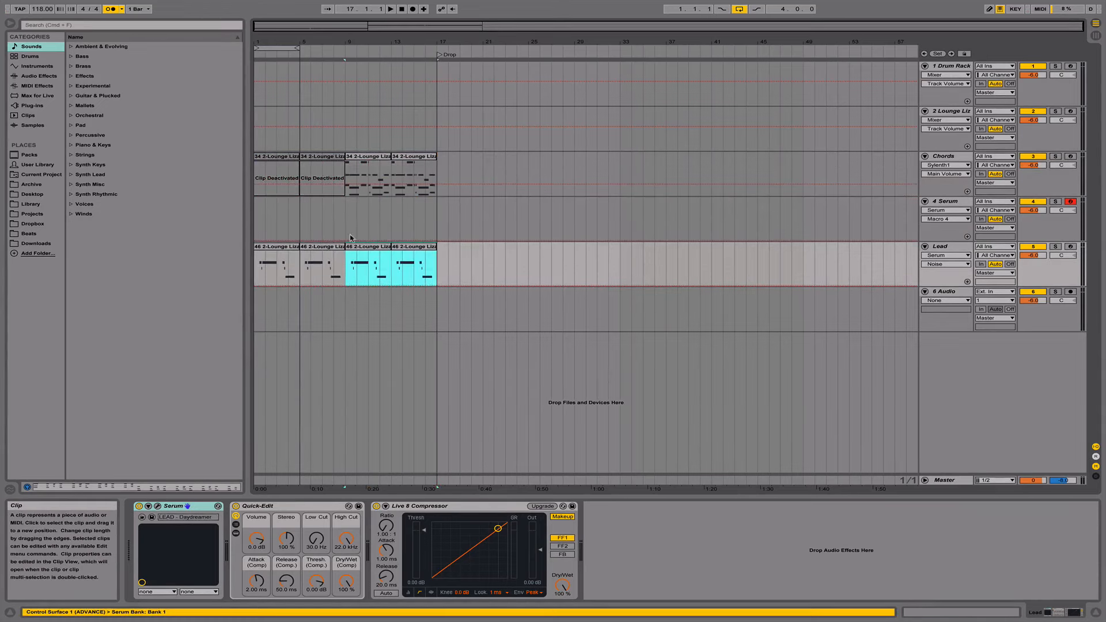
left_click(433, 266)
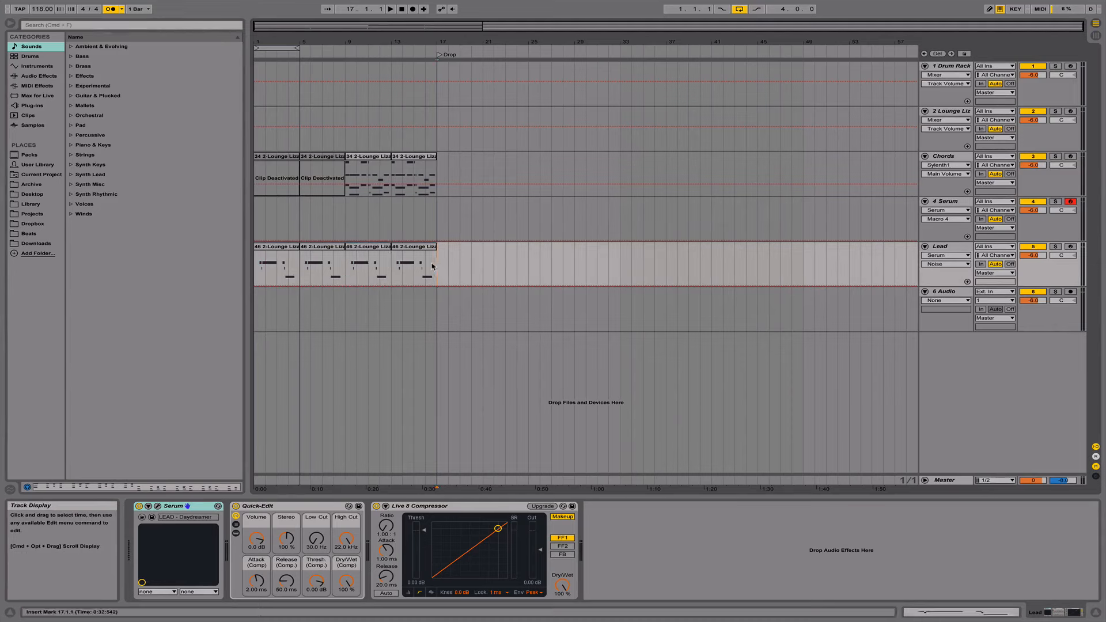
Insert a new MIDI track below Chords with a Serum instrument on it, and arm the track for recording.
left_click(342, 212)
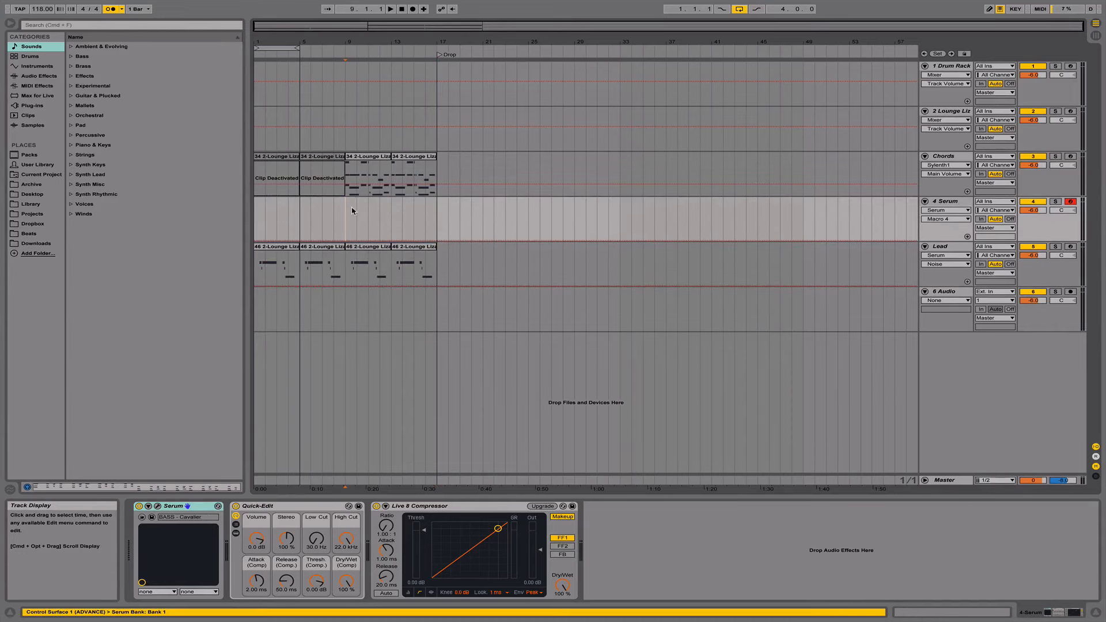
left_click(950, 160)
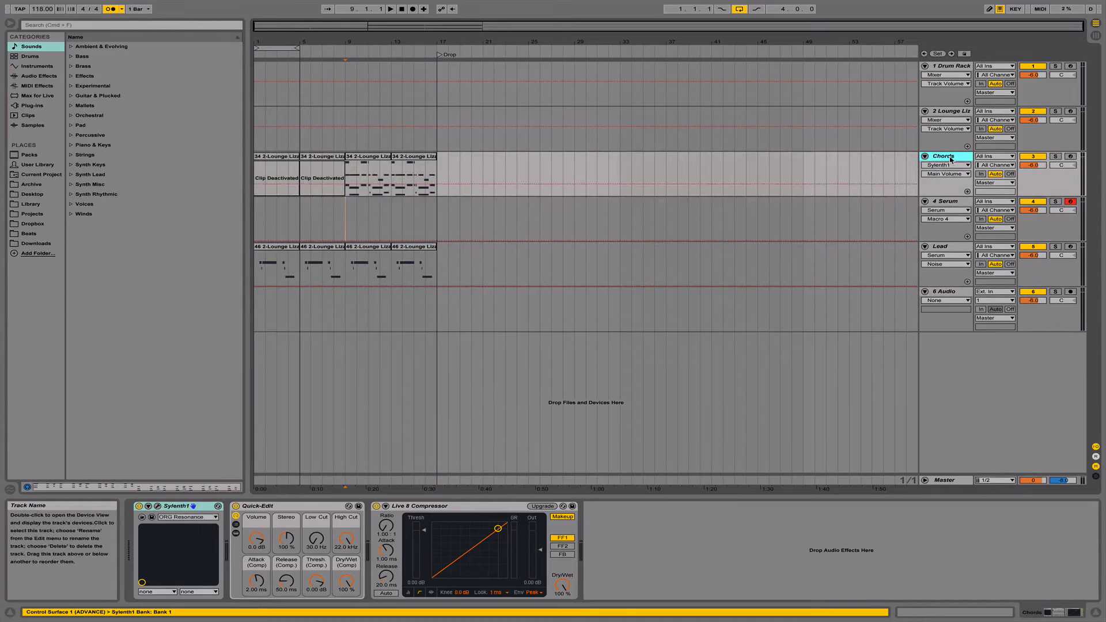
key("super+shift+t")
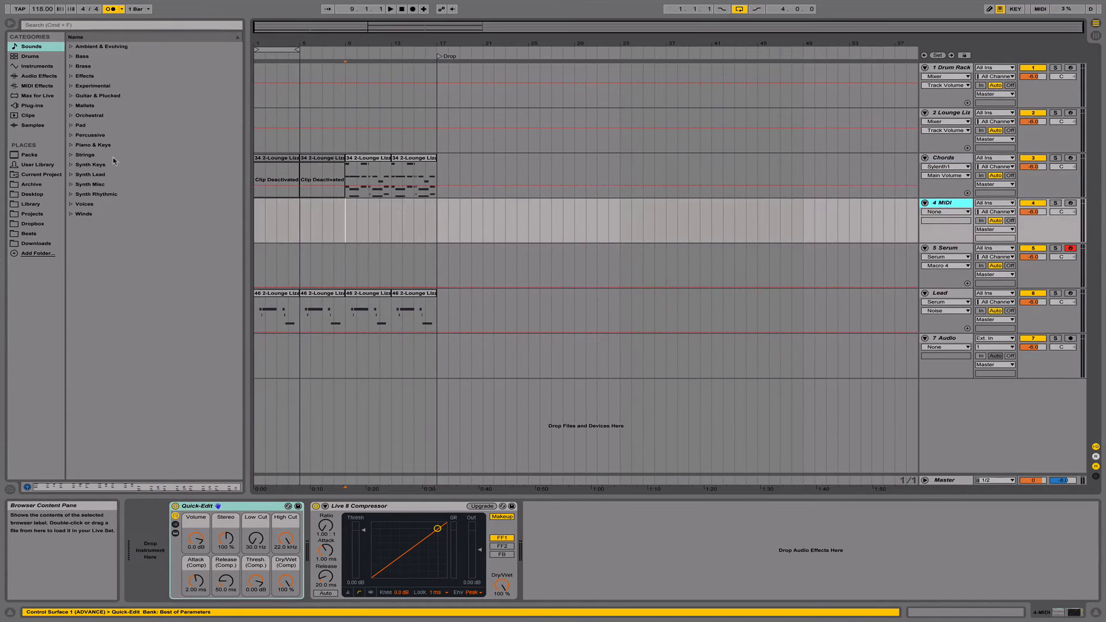
left_click(36, 106)
left_click_drag(103, 115, 318, 221)
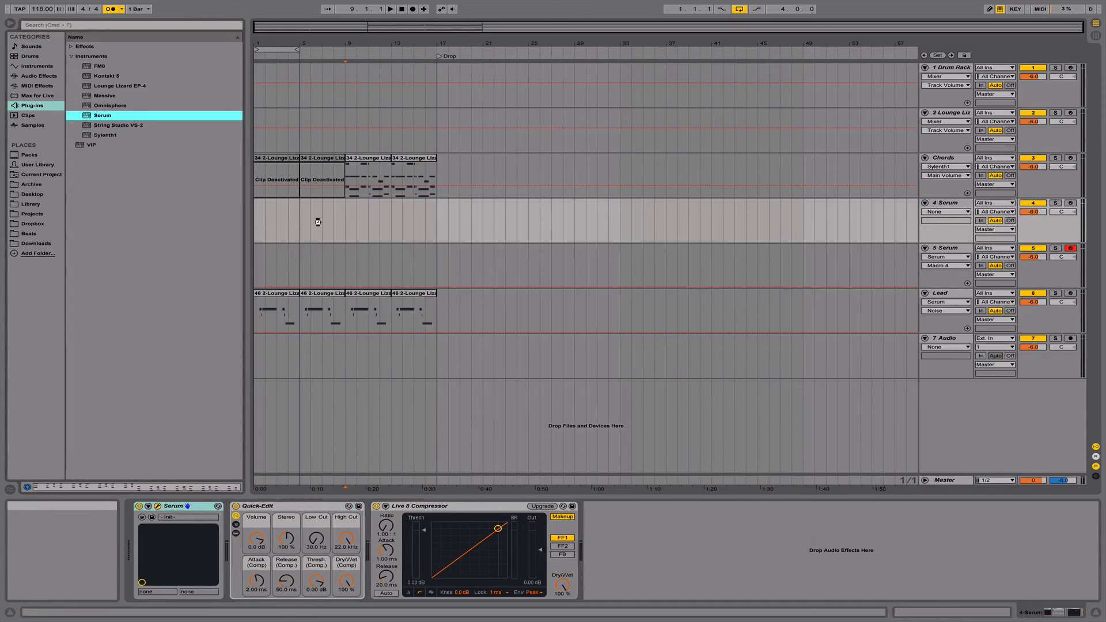
left_click(612, 206)
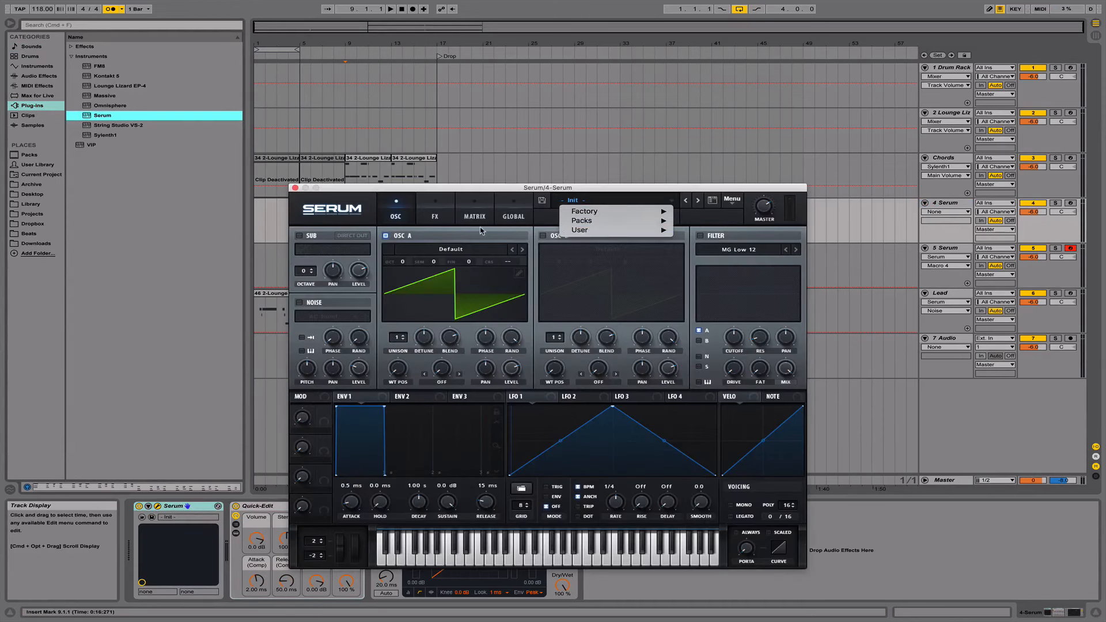
left_click(856, 265)
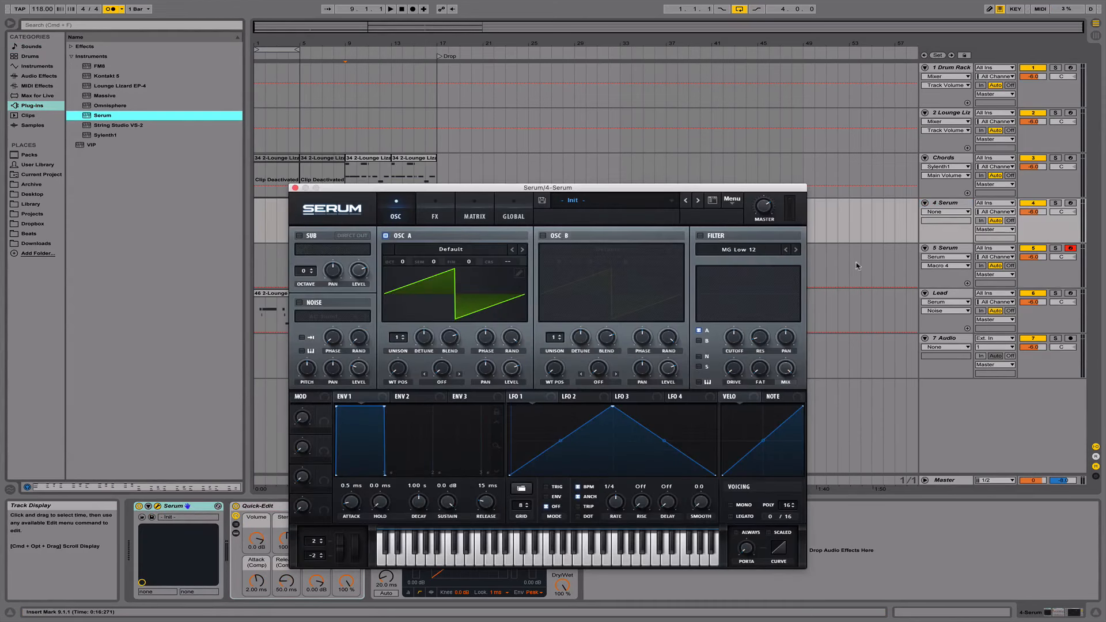
left_click(1069, 203)
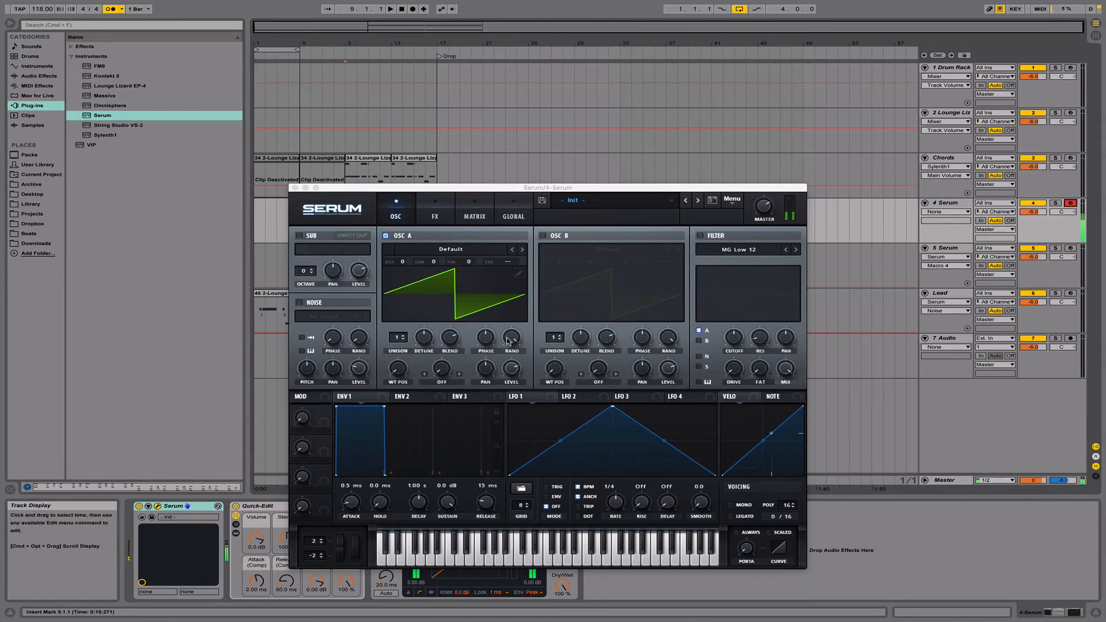
Set oscillator A's unison to 7 voices with a detune of about 0.53, and adjust the unison blend.
left_click_drag(397, 337, 413, 302)
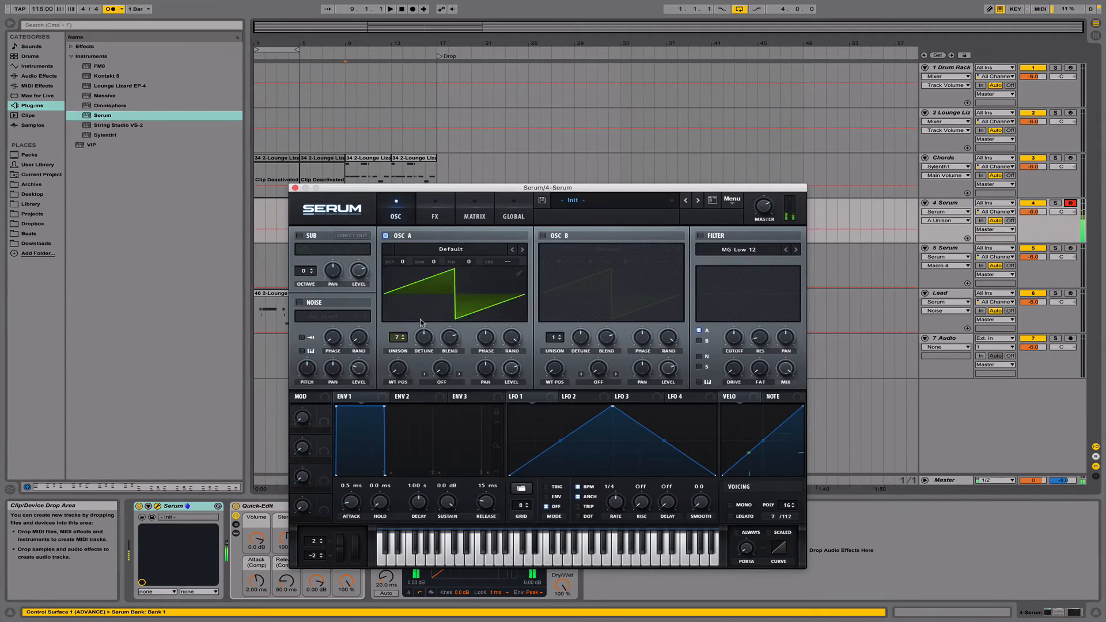
left_click_drag(450, 338, 426, 328)
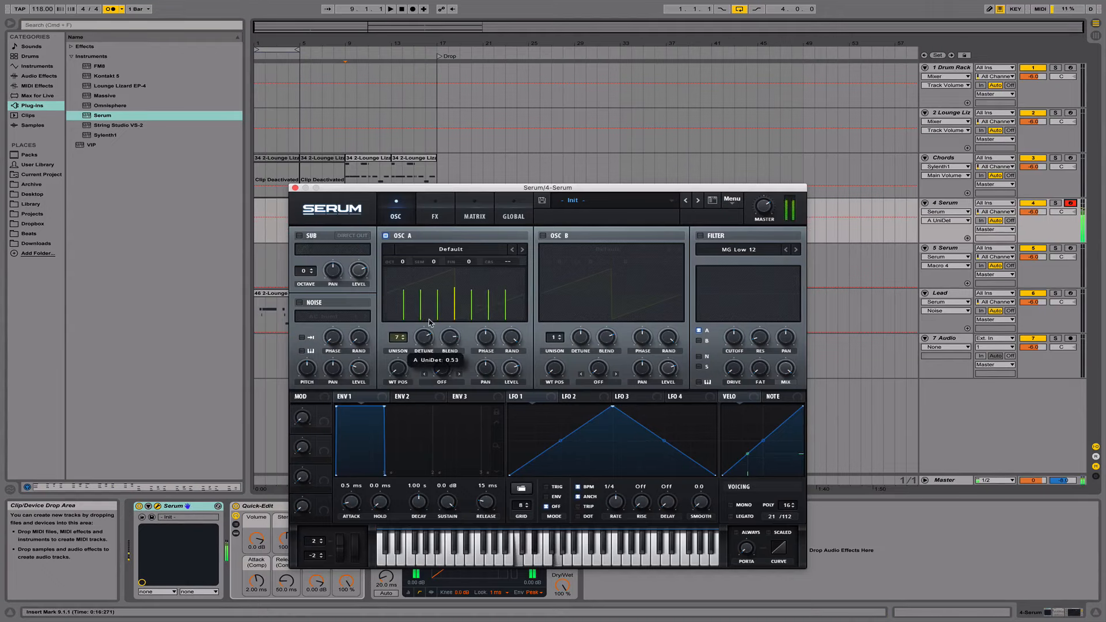
left_click_drag(453, 344, 456, 339)
Enable Serum's Chorus effect, raise its low-pass frequency and adjust the wet mix.
left_click(424, 203)
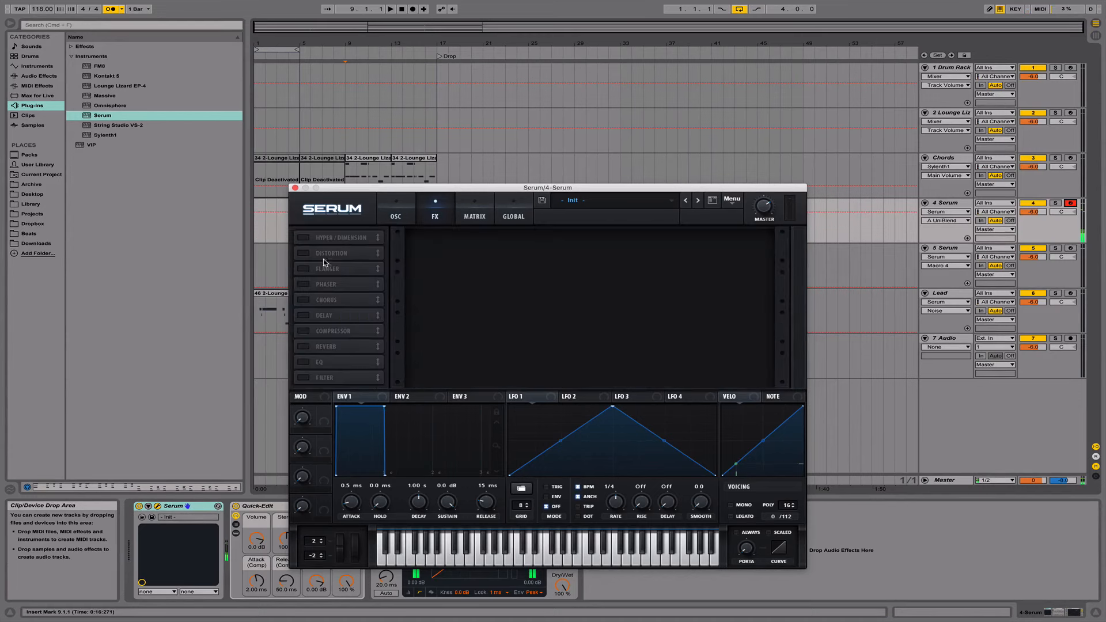
left_click(303, 300)
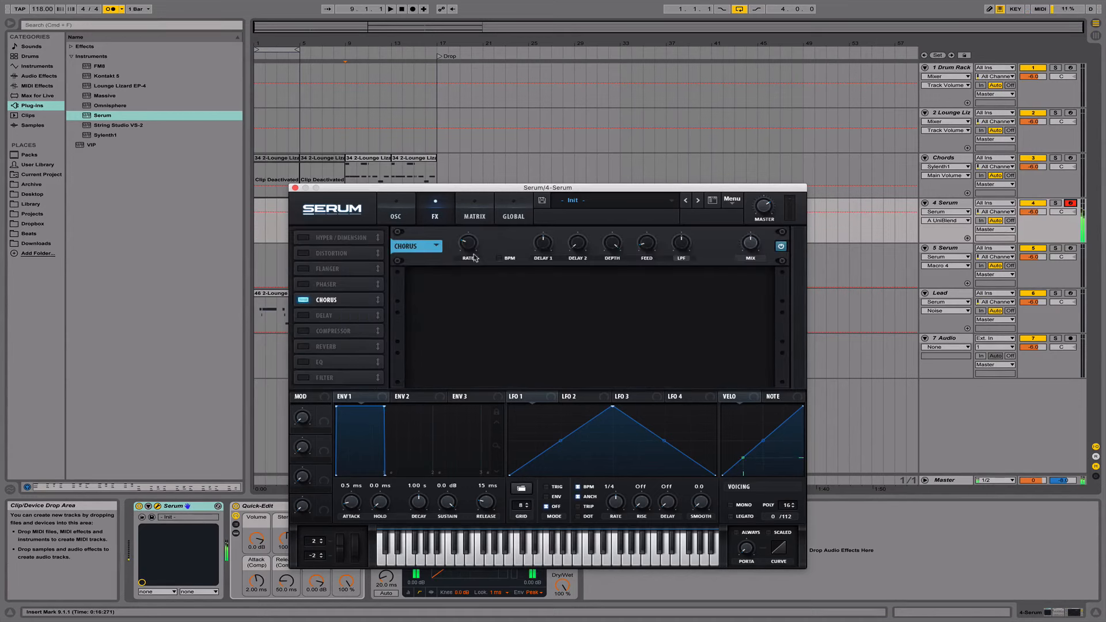
left_click(750, 243)
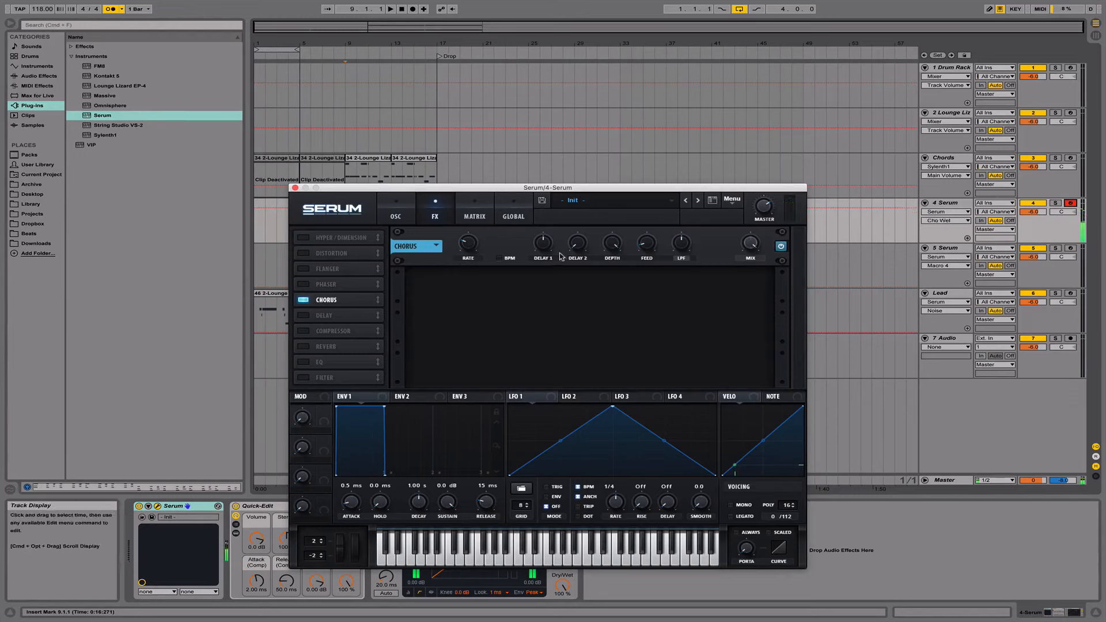
left_click(682, 243)
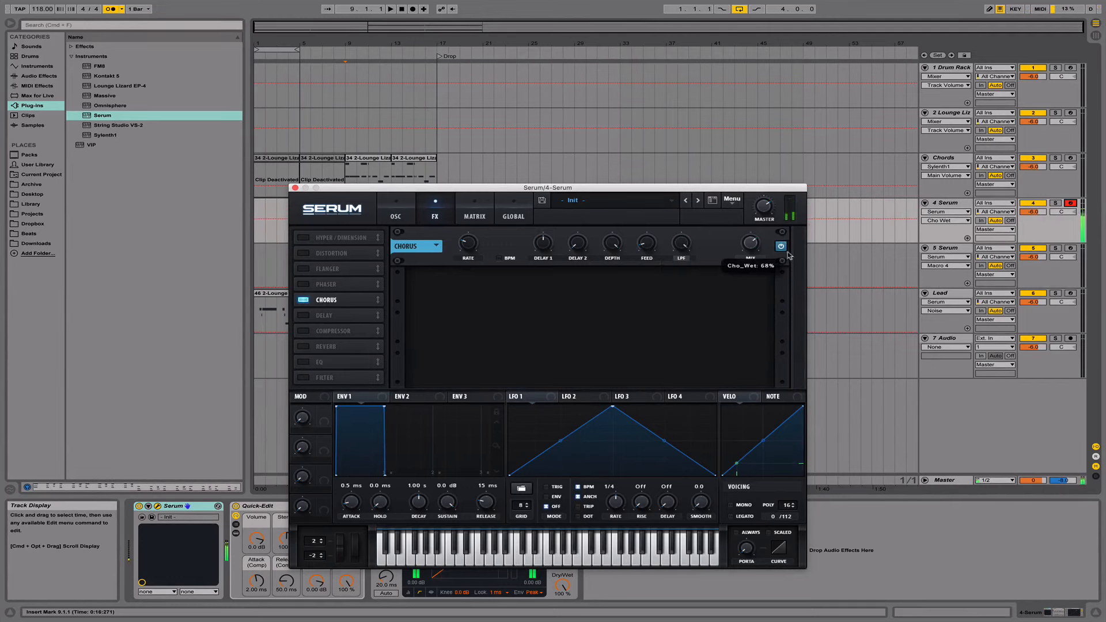
left_click(750, 244)
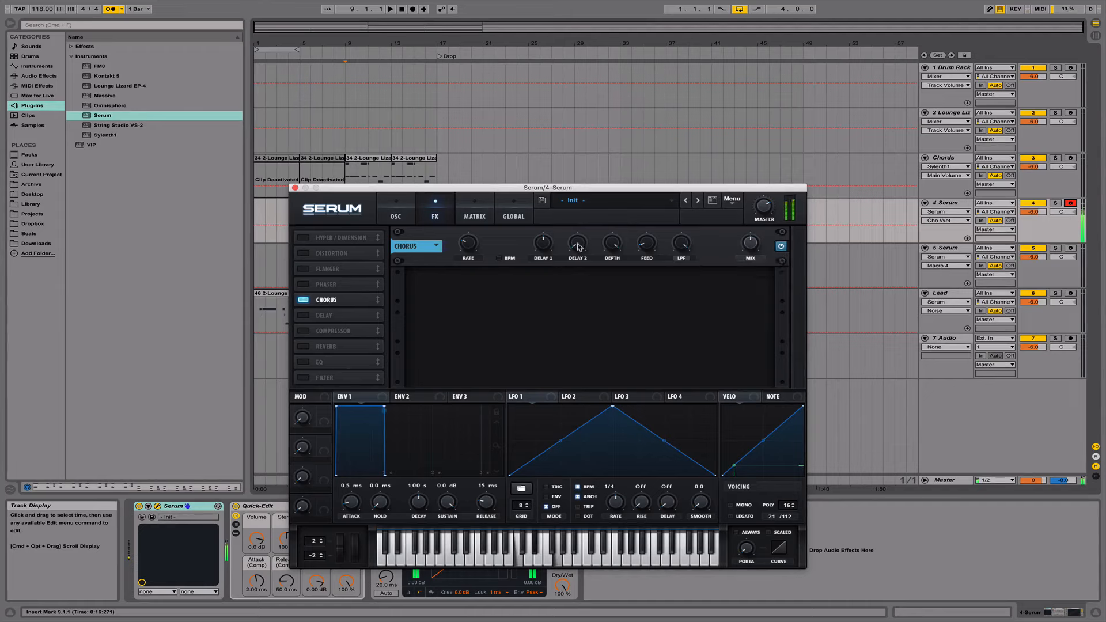
Raise the chorus's Delay 2, set its feedback to about 51% and adjust its rate.
left_click_drag(578, 243, 607, 198)
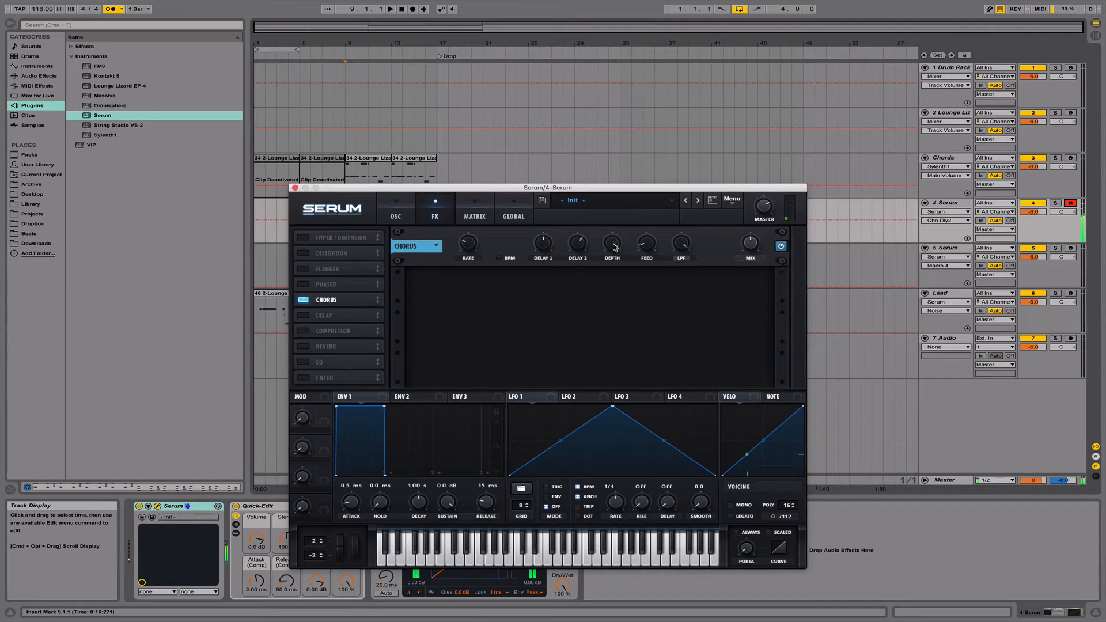
left_click(647, 243)
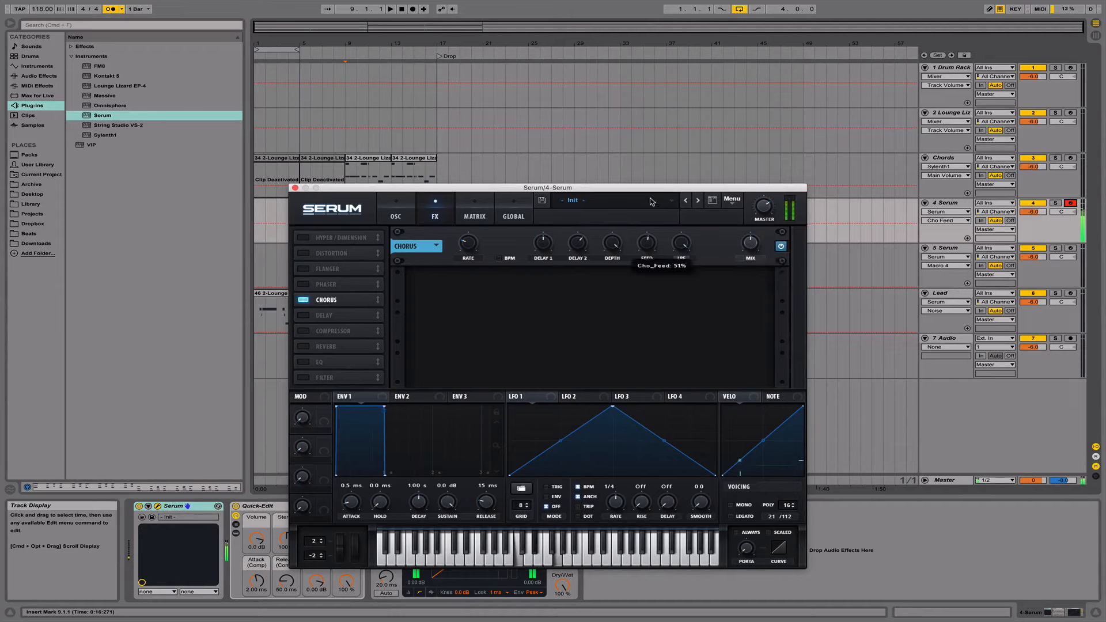
left_click(471, 245)
left_click_drag(471, 225, 492, 195)
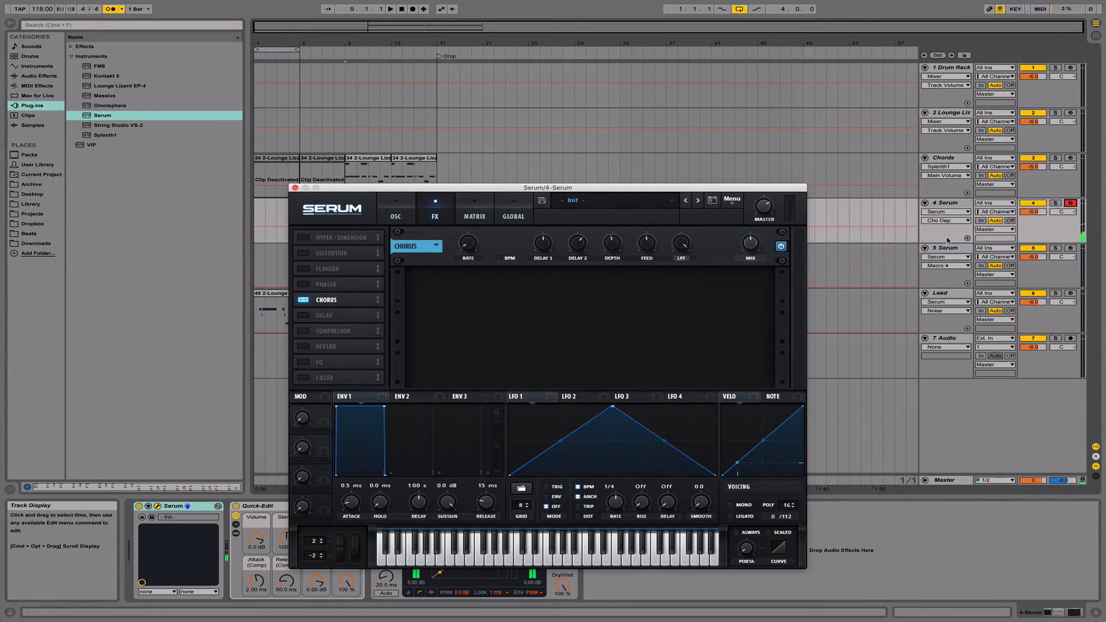
Undo the last two changes and set Serum's master volume to about 61%.
key("super+z")
key("super+z")
left_click(764, 221)
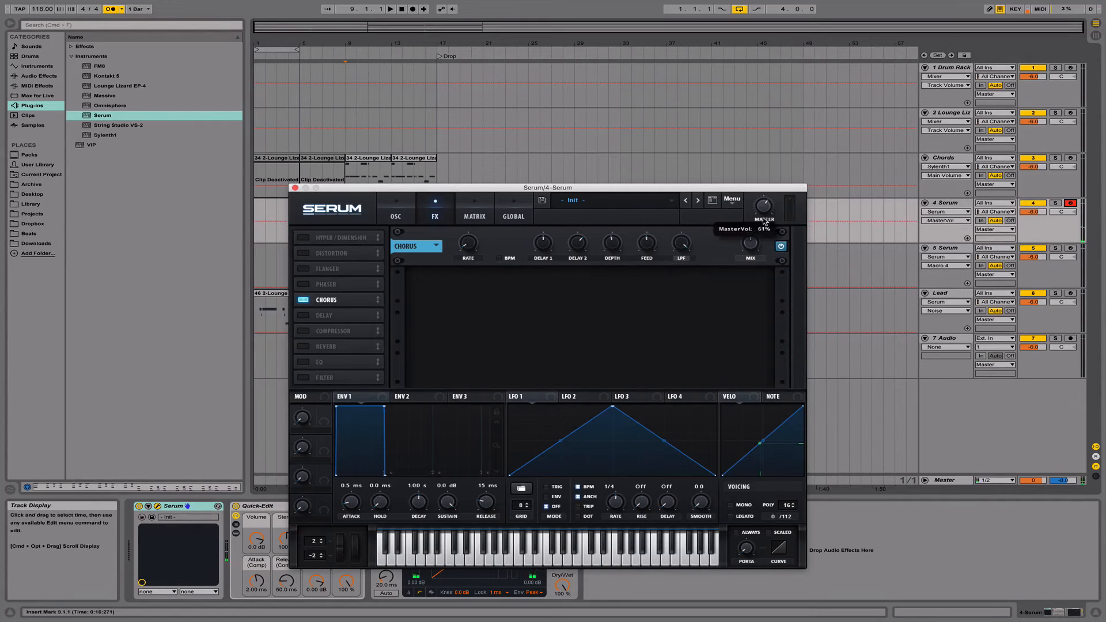
Turn on the MG Low 12 filter with its cutoff at about 1727 Hz, and close the Serum window.
left_click(407, 221)
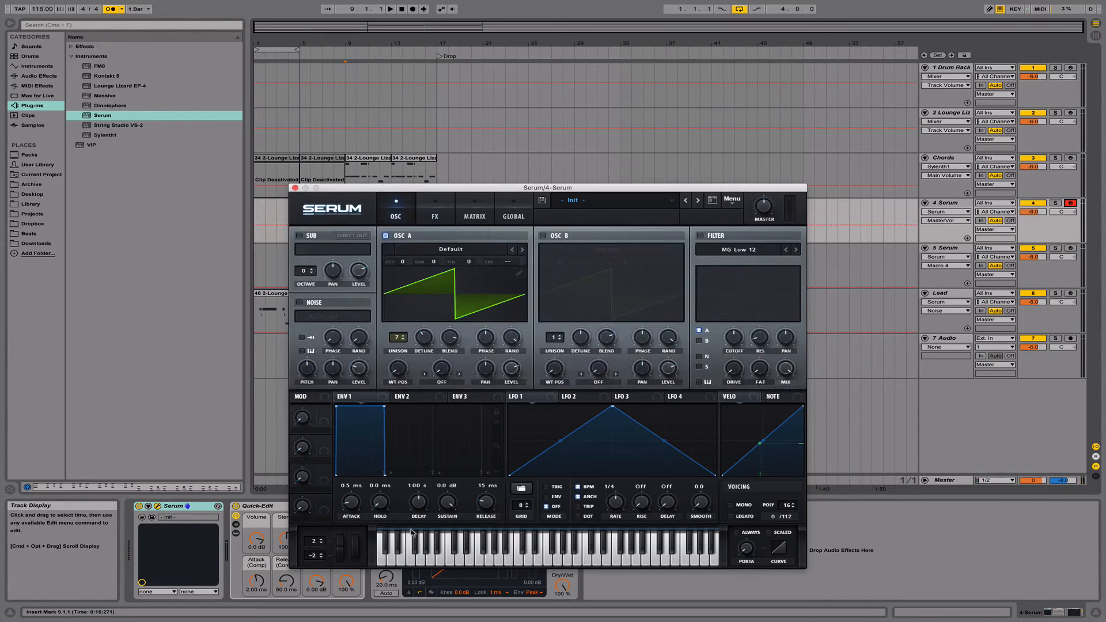
left_click(700, 236)
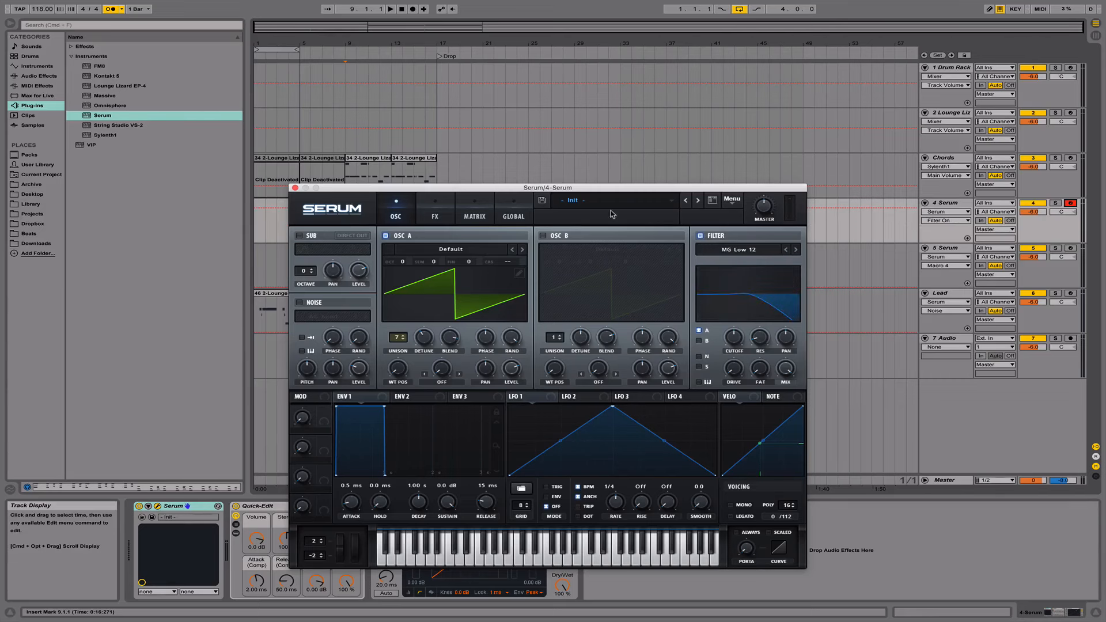
left_click(433, 218)
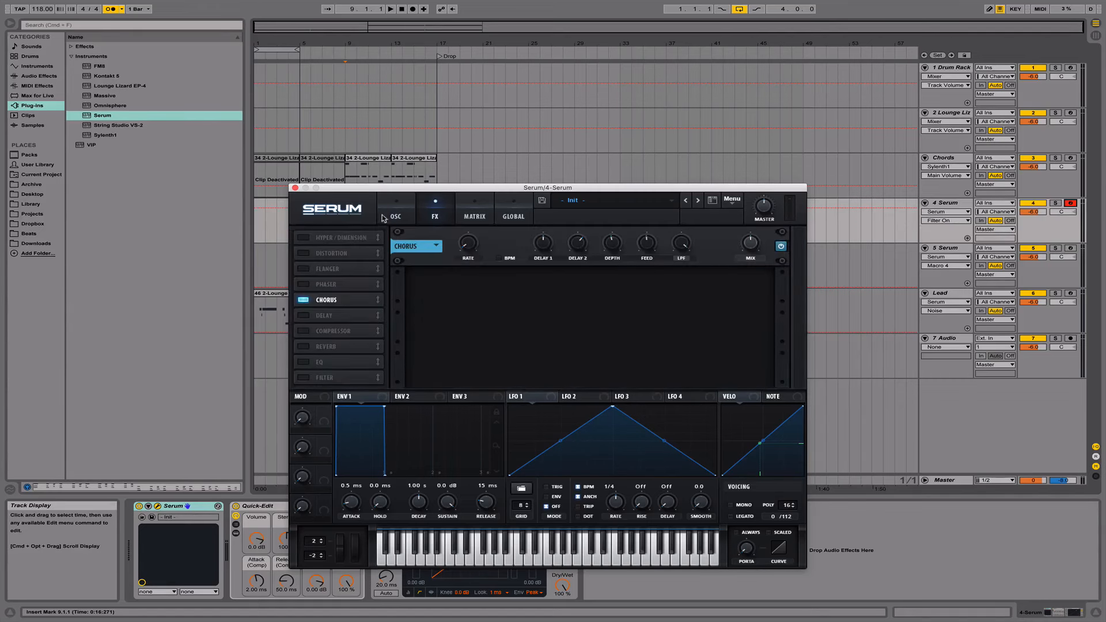
left_click(406, 213)
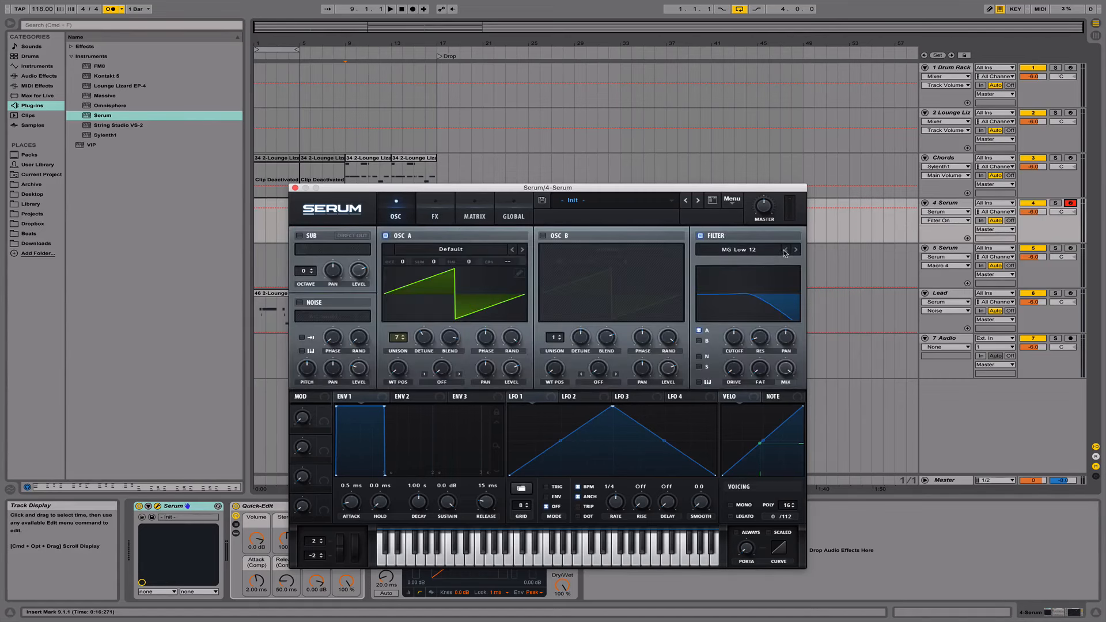
left_click(735, 339)
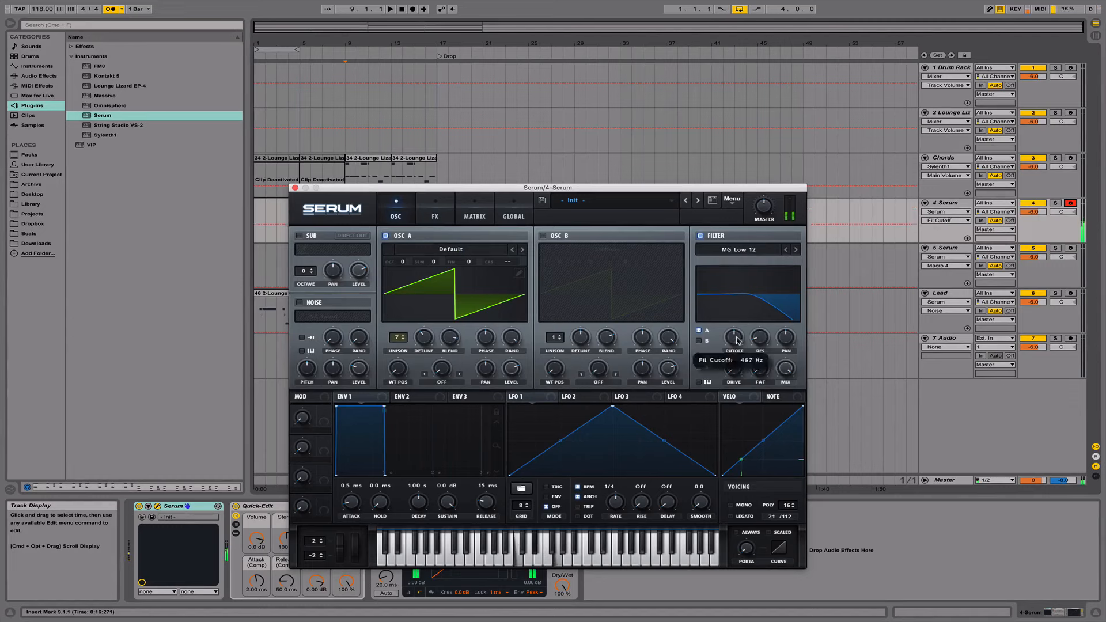
mouse_move(741, 338)
left_mouse_down()
mouse_move(742, 360)
mouse_move(747, 349)
left_mouse_up()
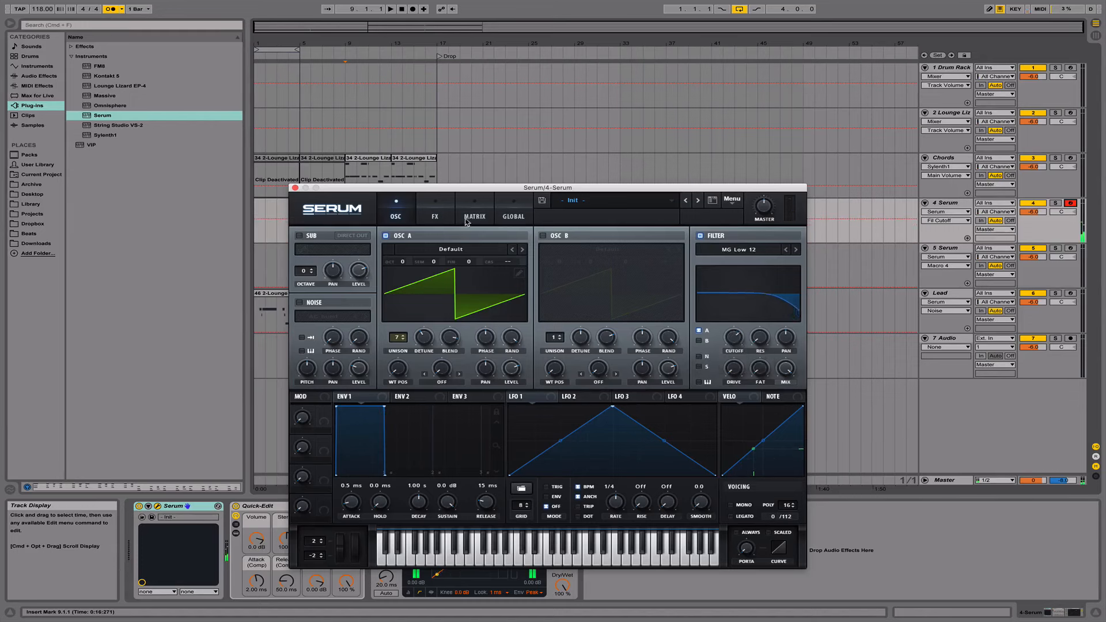
left_click(435, 216)
left_click(295, 188)
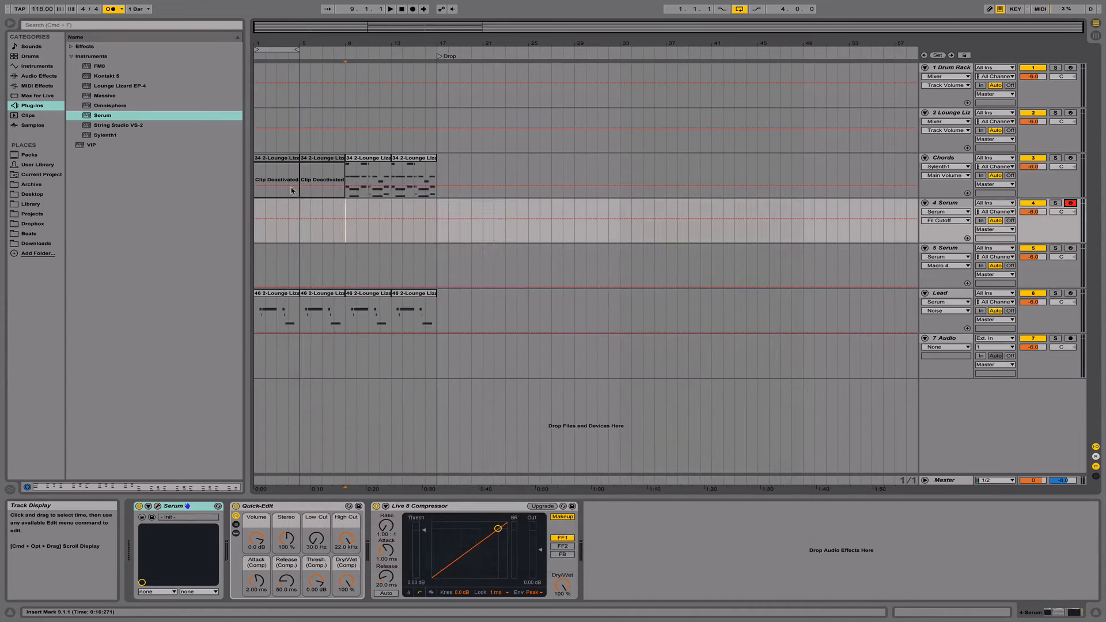
Copy the Chords clip at bar 9 to the start of the new Serum track and play it back briefly.
left_click(363, 161)
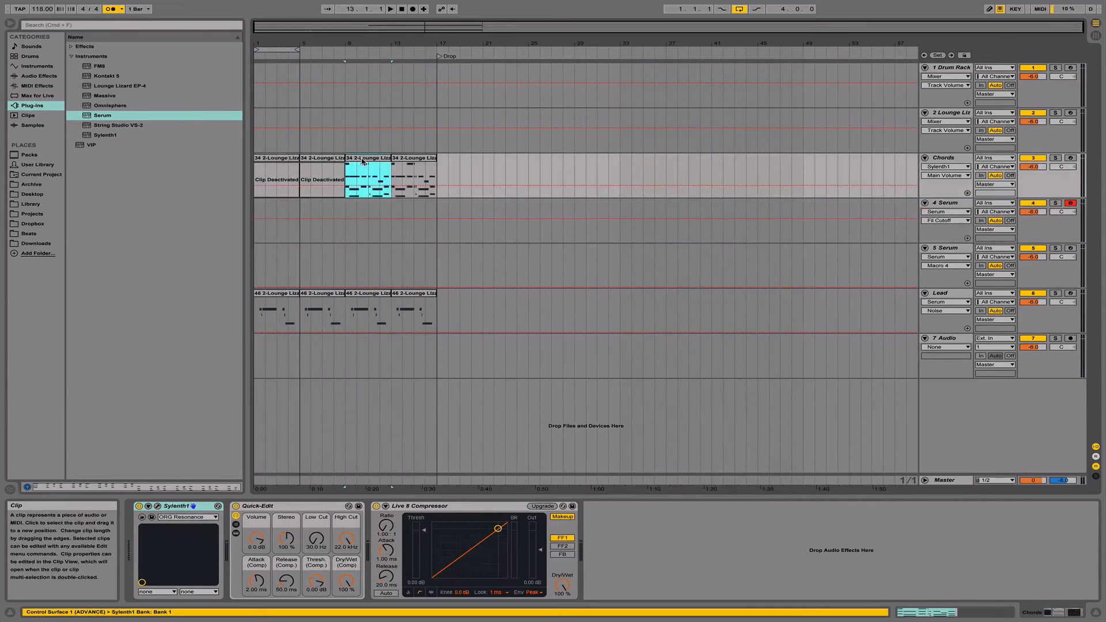
left_click(256, 212)
key("super+v")
key("space")
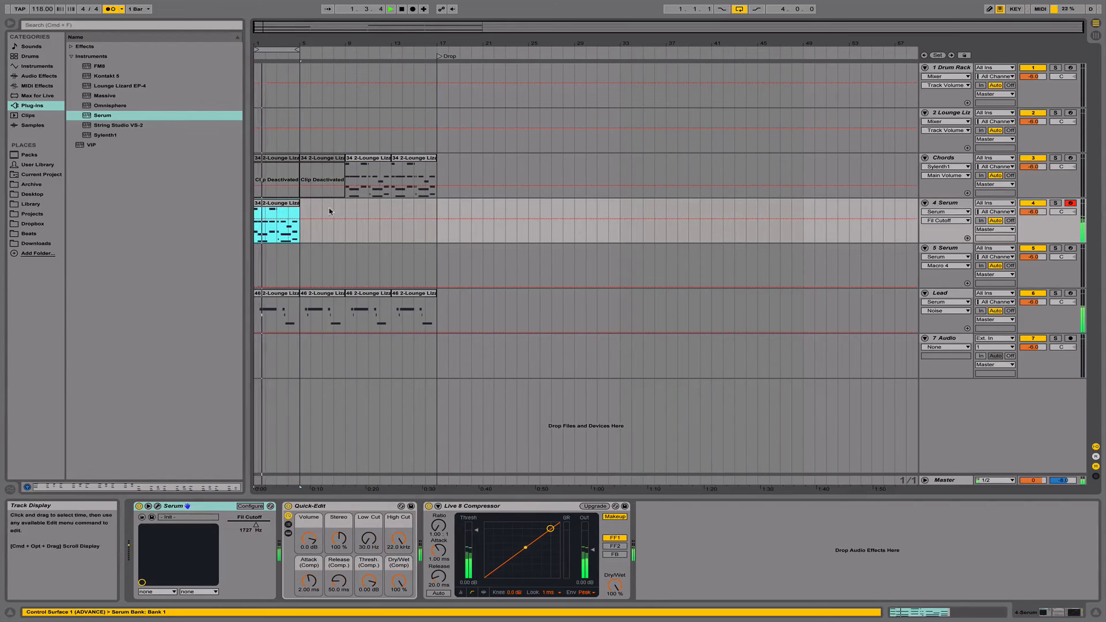
key("space")
Transpose all notes of the copied clip down one octave, audition the result, and close the note editor.
double_click(269, 204)
key("super+a")
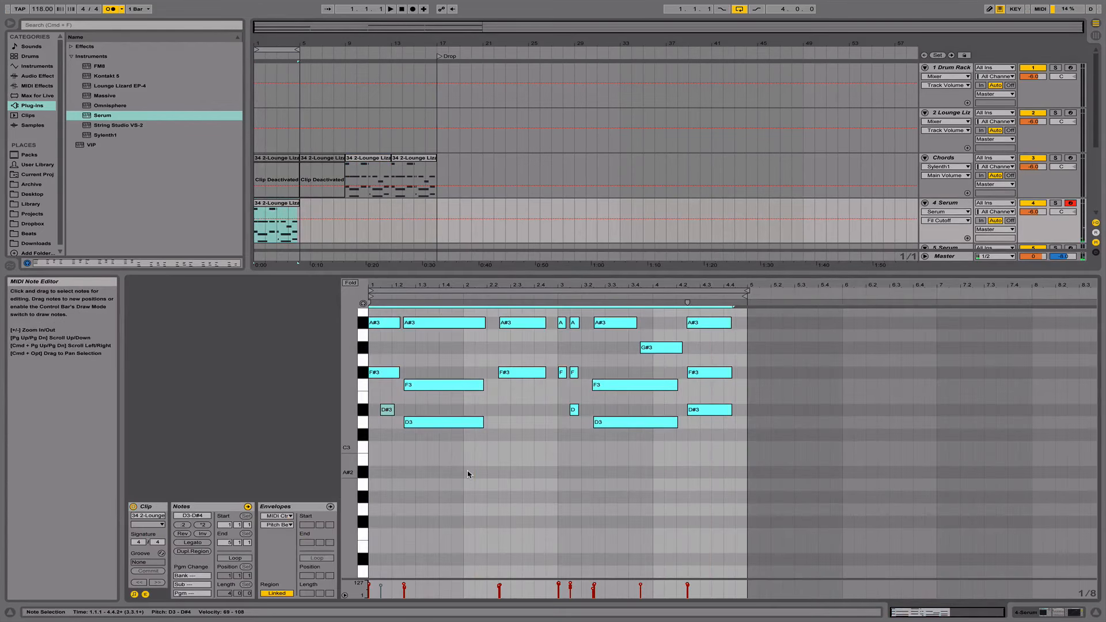
key("shift+Down")
key("space")
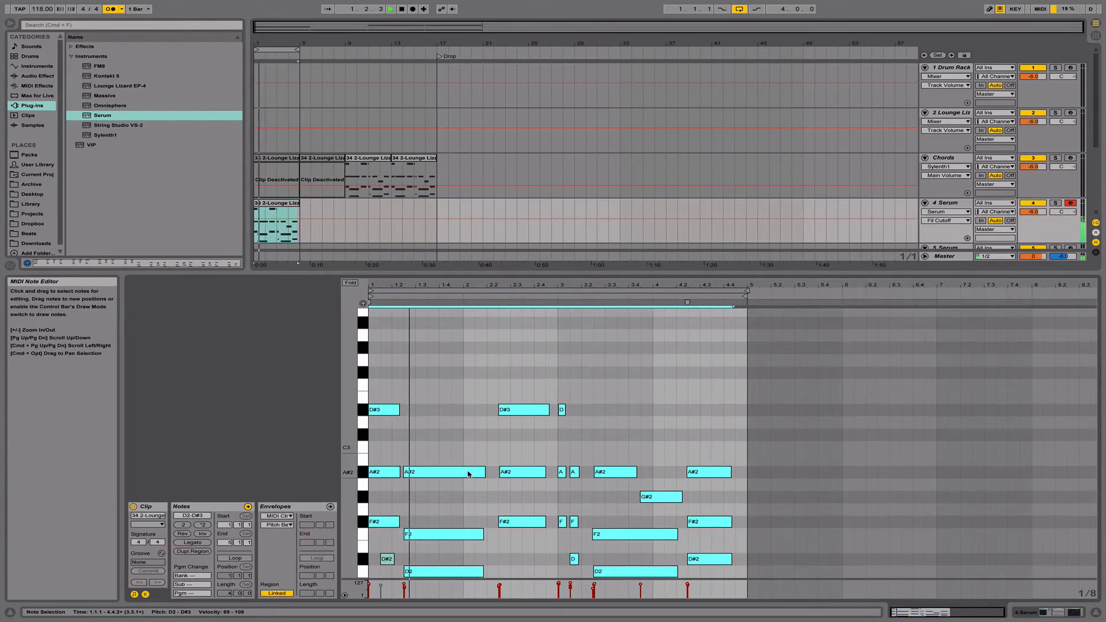
key("space")
left_click(1095, 612)
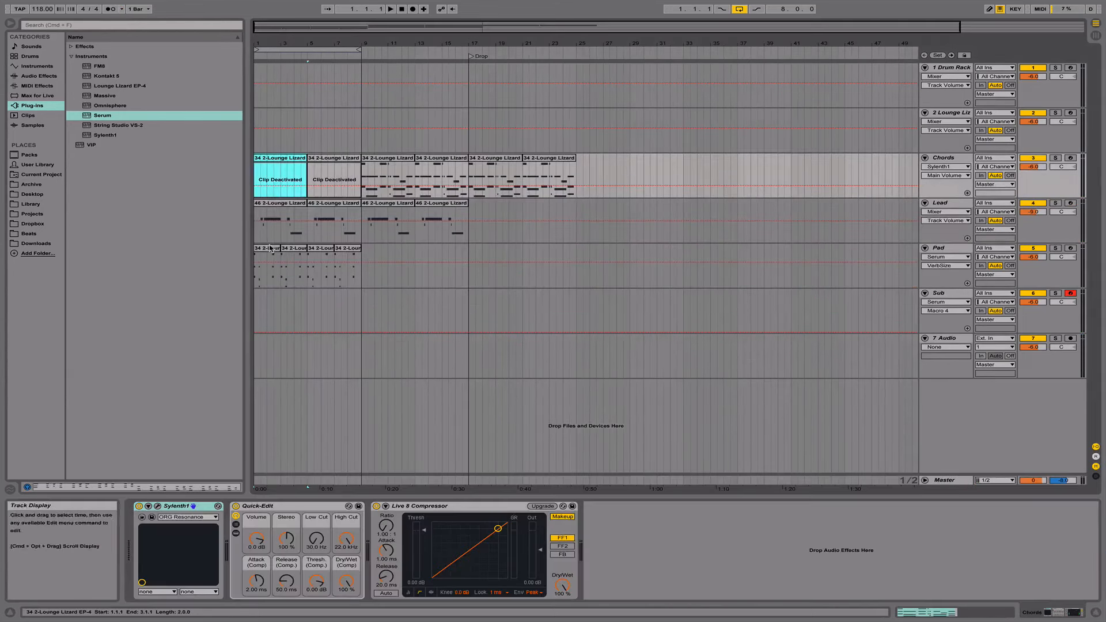
Open the Pad track's Serum plug-in window and solo the Pad track.
key("plus")
left_click_drag(303, 44, 391, 40)
scroll(582, 150, "left", 5)
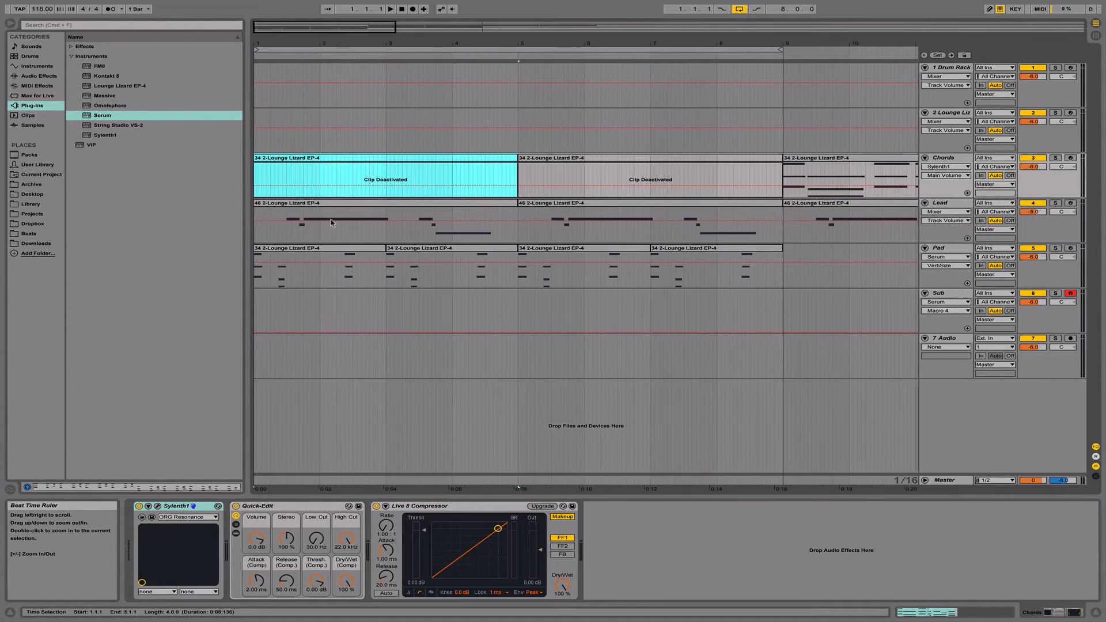
left_click(317, 248)
left_click(157, 505)
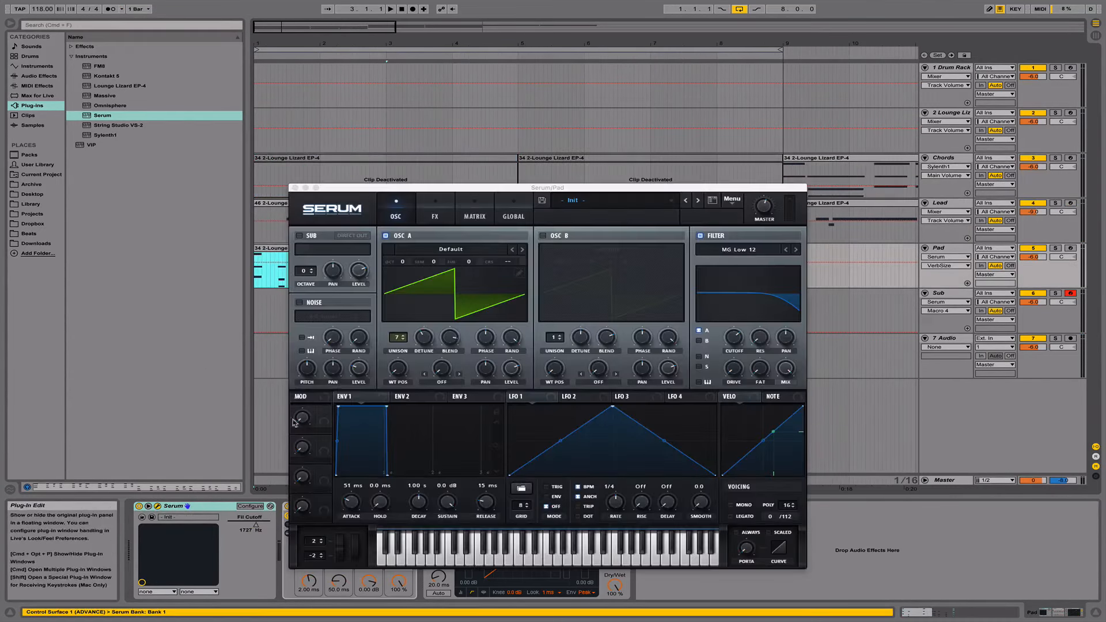
left_click(1055, 249)
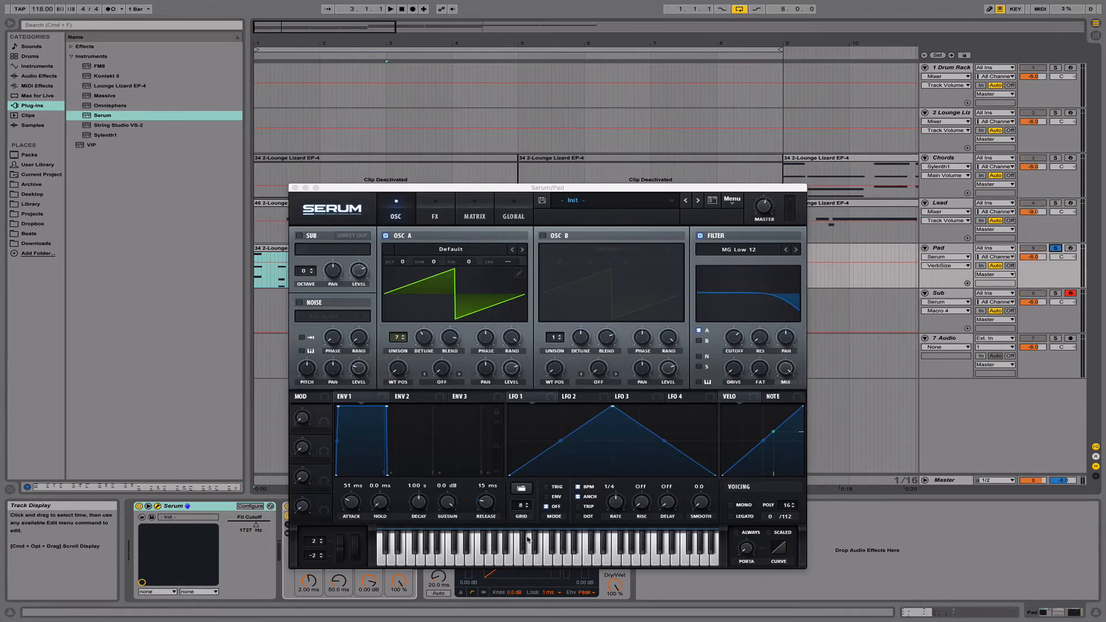
Audition notes with Env 1 attack at 69 ms and 0 ms, set it back to 51 ms, and close the Serum window.
left_click(507, 557)
left_click_drag(344, 505, 346, 507)
left_click(428, 553)
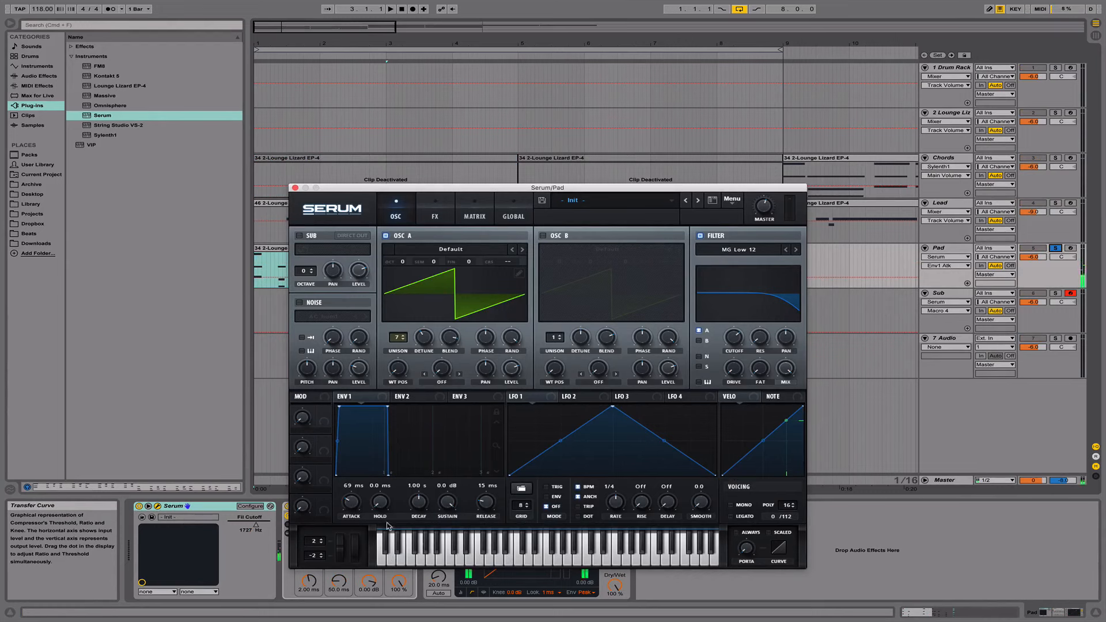
left_click_drag(362, 508, 354, 560)
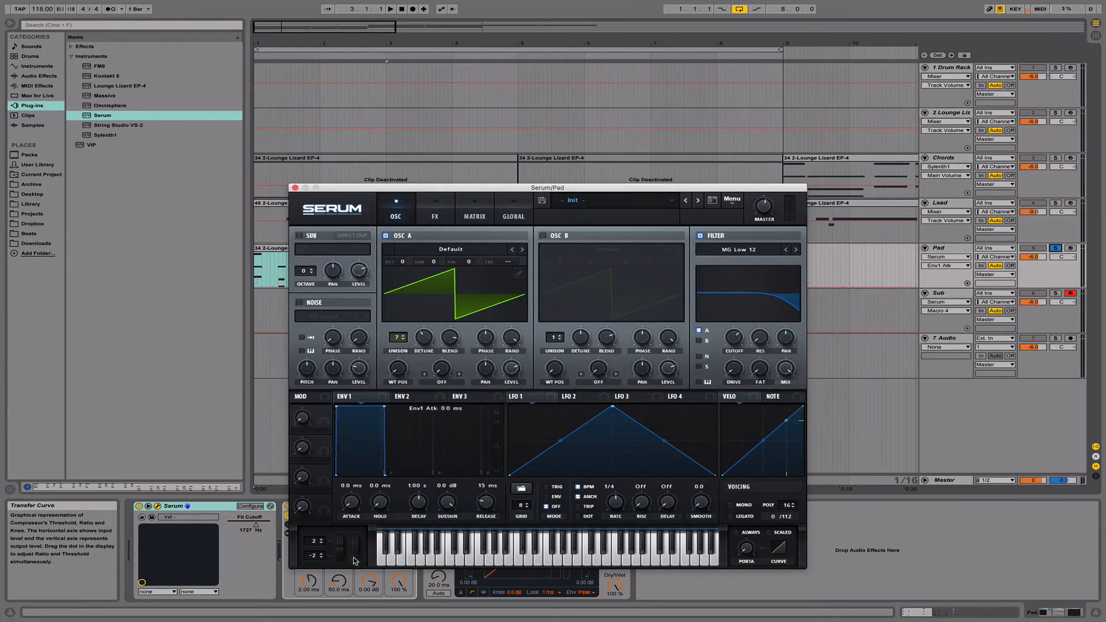
left_click(526, 562)
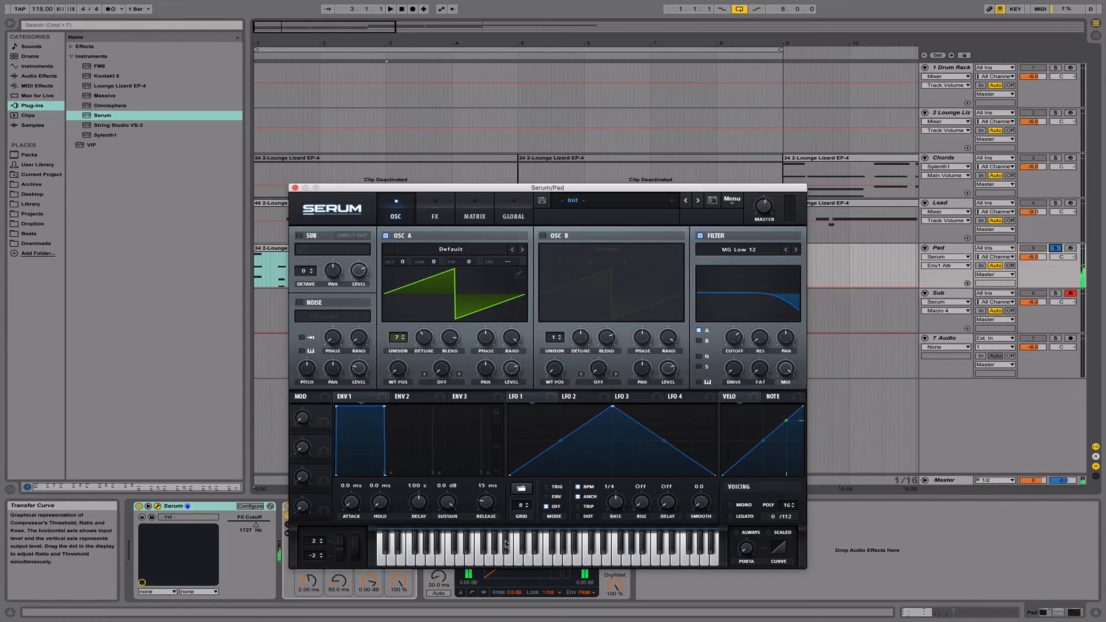
left_click_drag(350, 504, 363, 485)
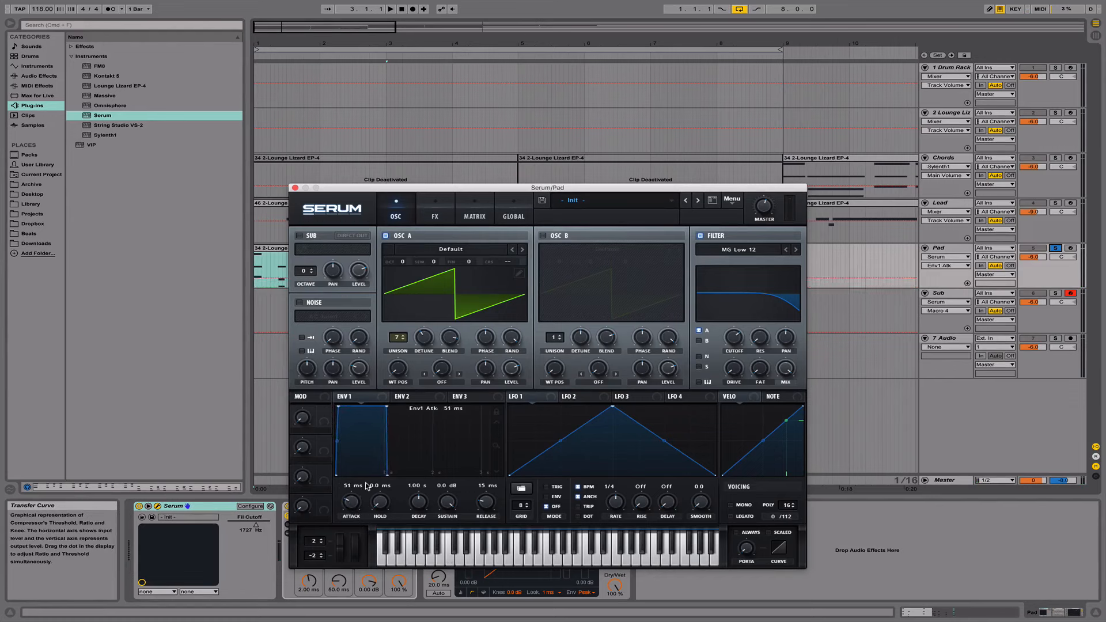
left_click(294, 188)
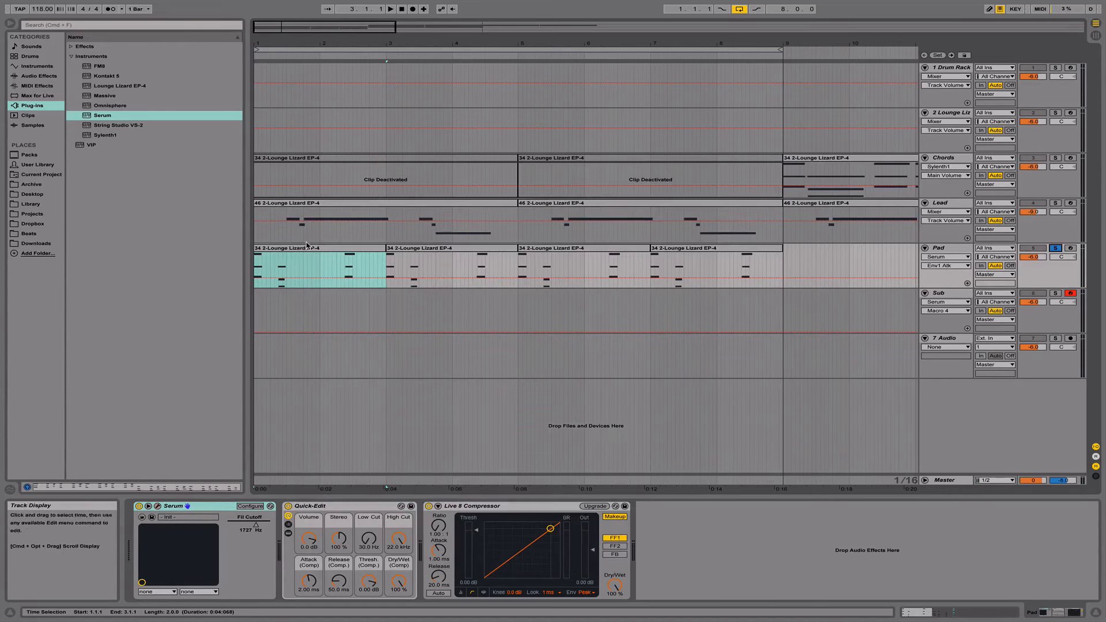
Play the soloed pad from the start of the arrangement and turn off the Pad track's solo.
left_click_drag(346, 44, 345, 14)
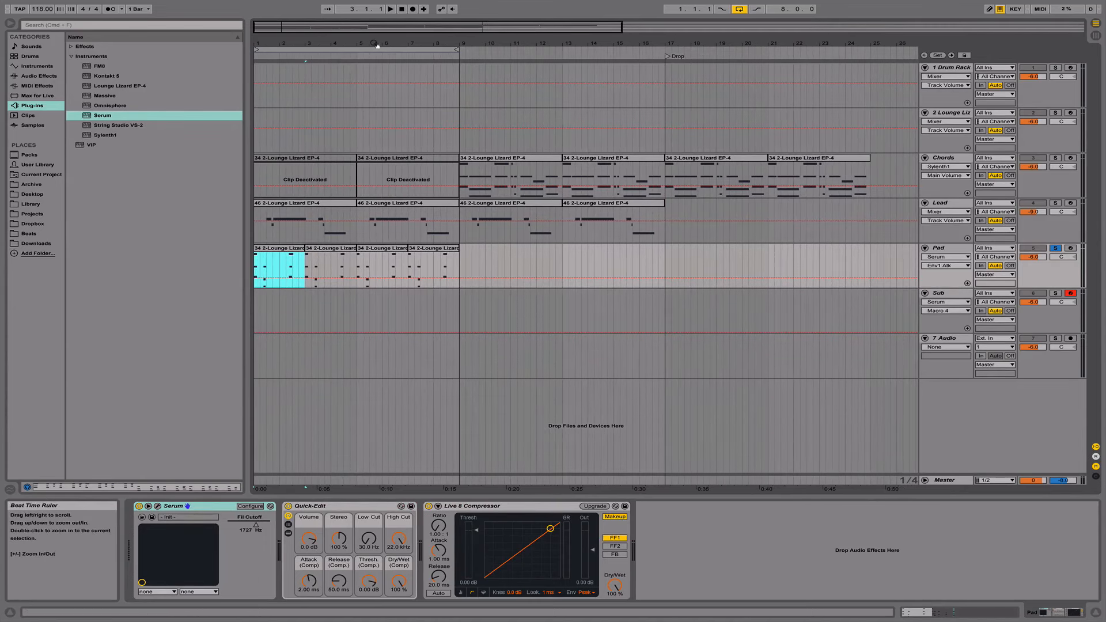
scroll(458, 140, "right", 8)
scroll(466, 138, "left", 8)
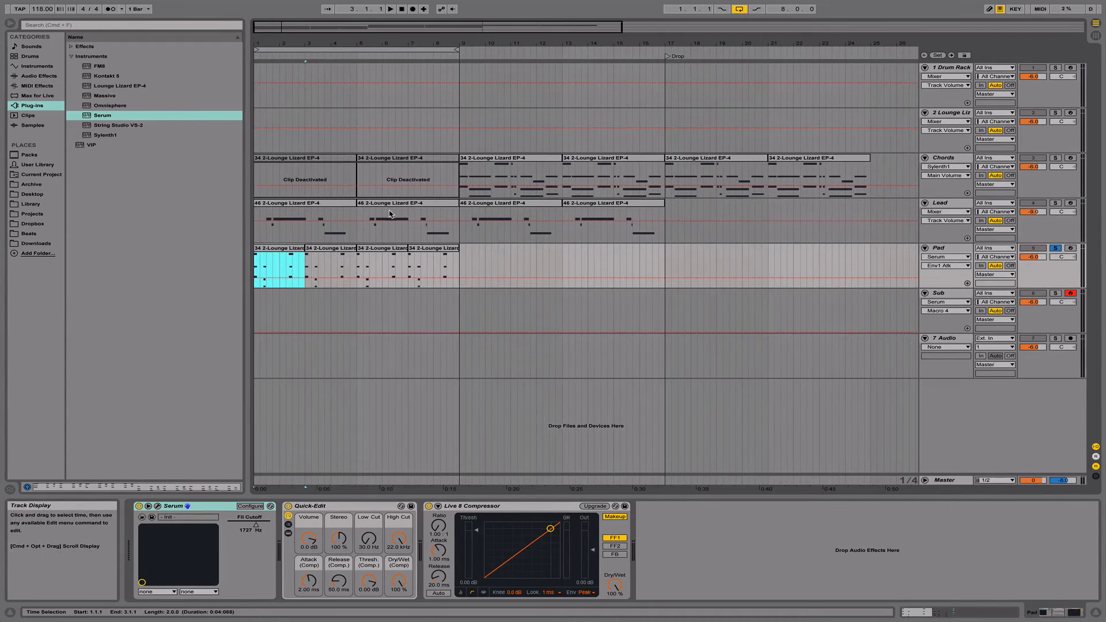
scroll(386, 198, "right", 5)
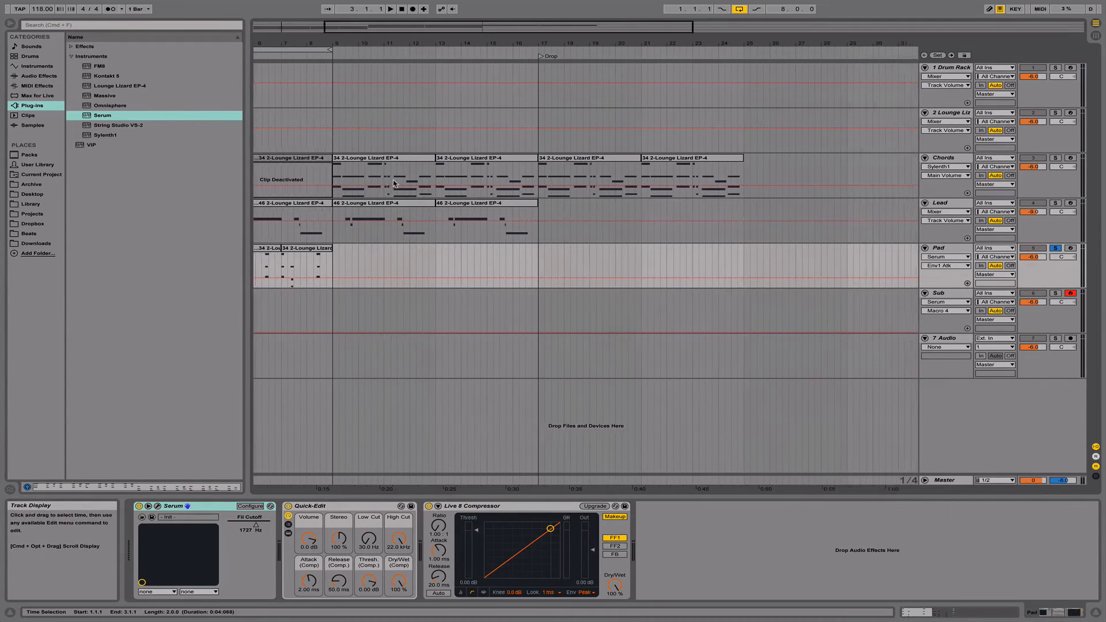
scroll(392, 187, "left", 5)
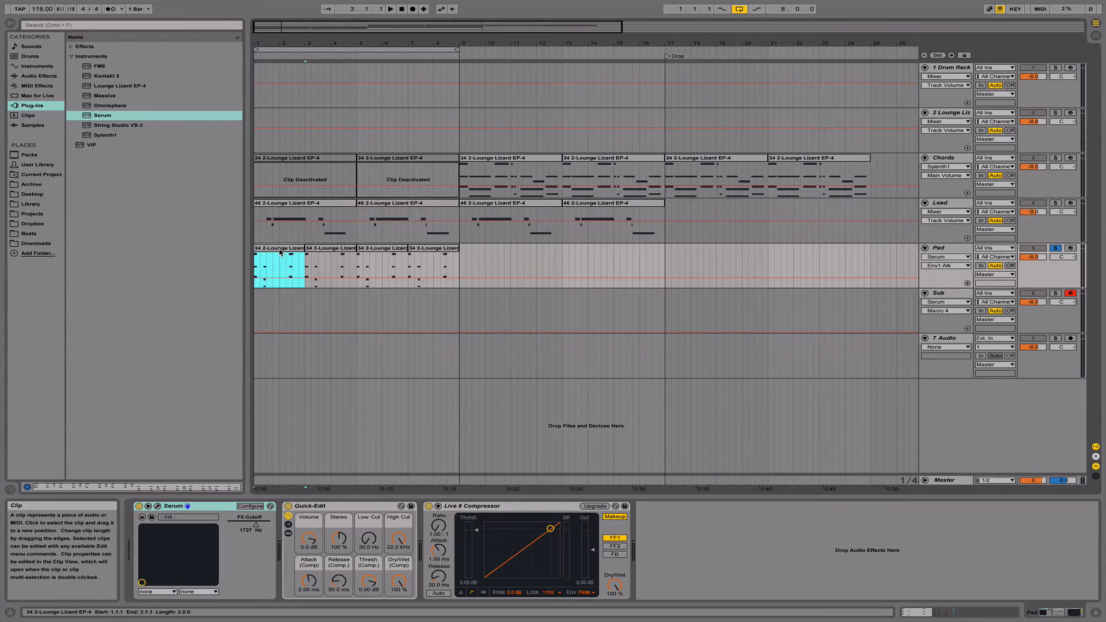
key("space")
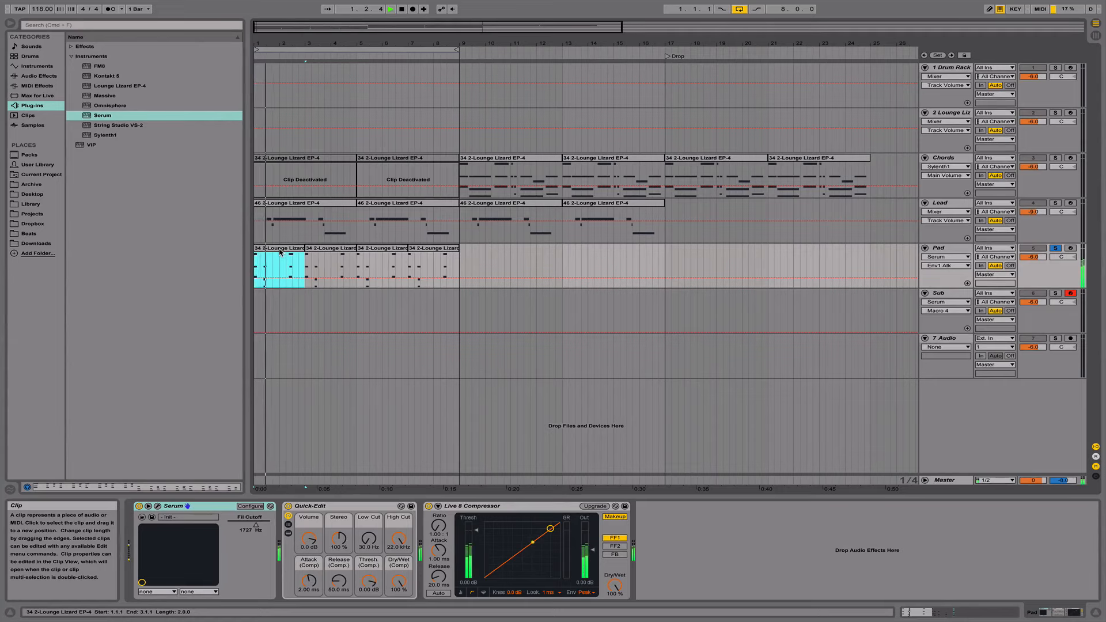
left_click(1055, 247)
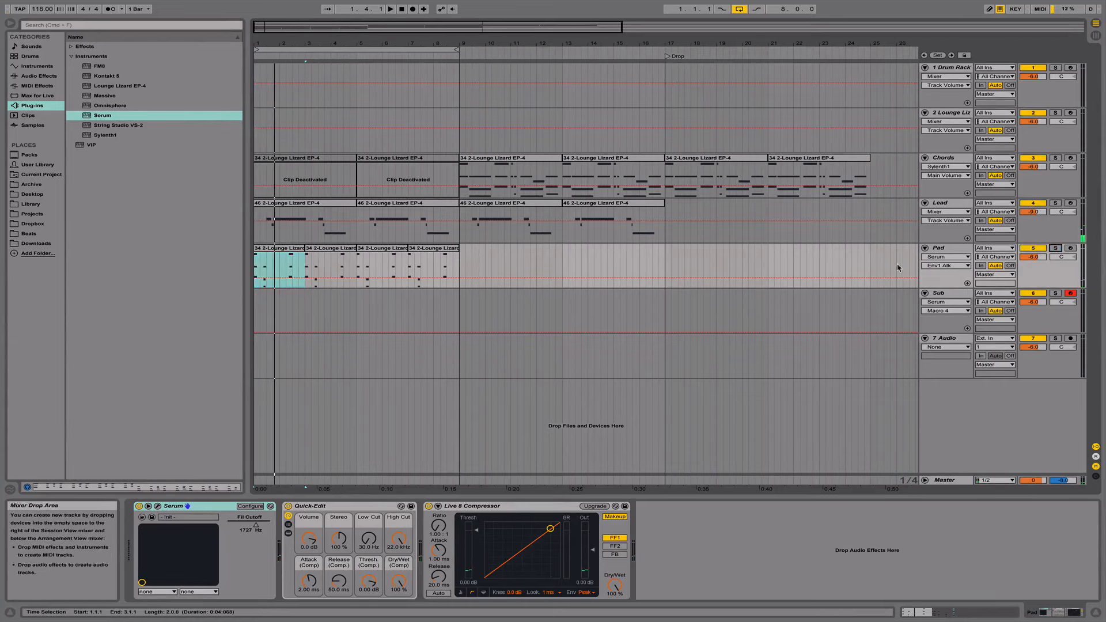
Play the first Lead clip with the pad and set the Lead track's volume to -9.0 dB.
left_click(289, 240)
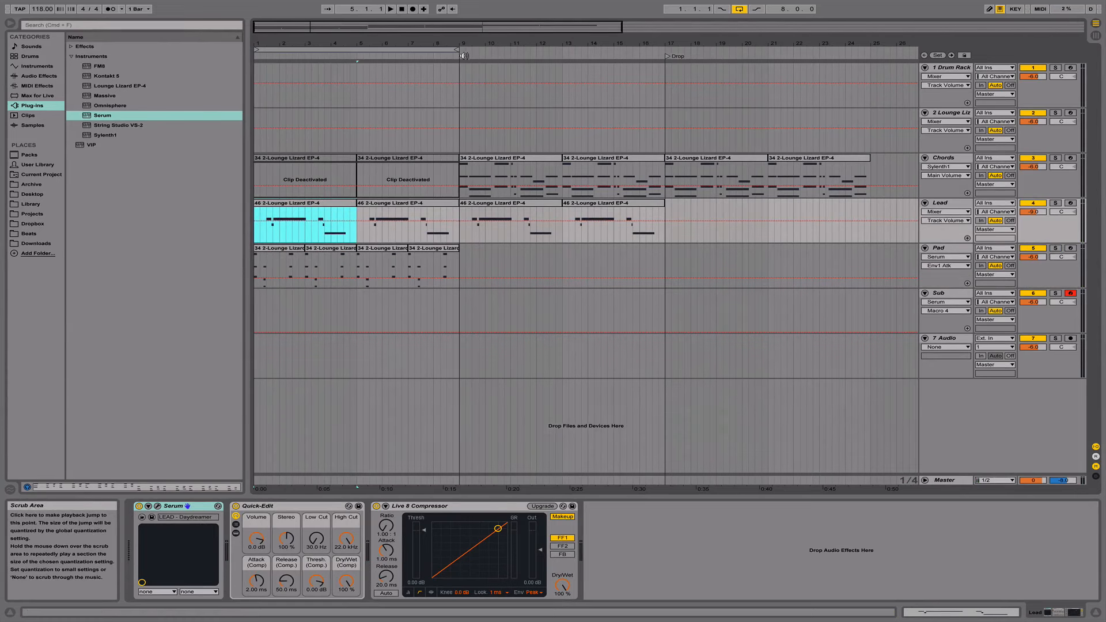
key("space")
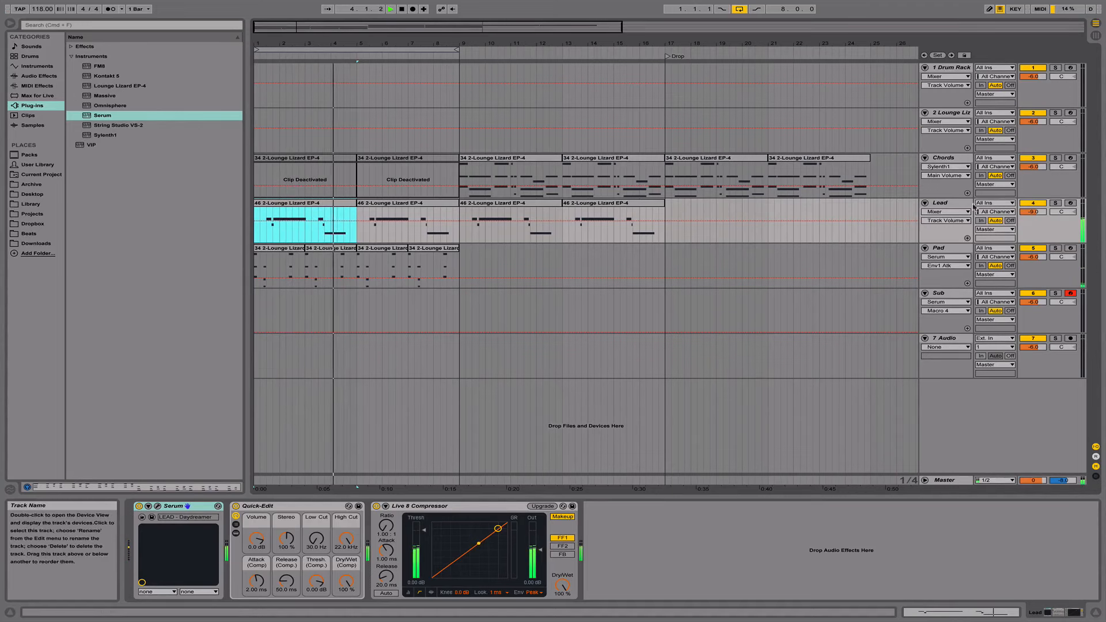
left_click_drag(1039, 211, 1039, 214)
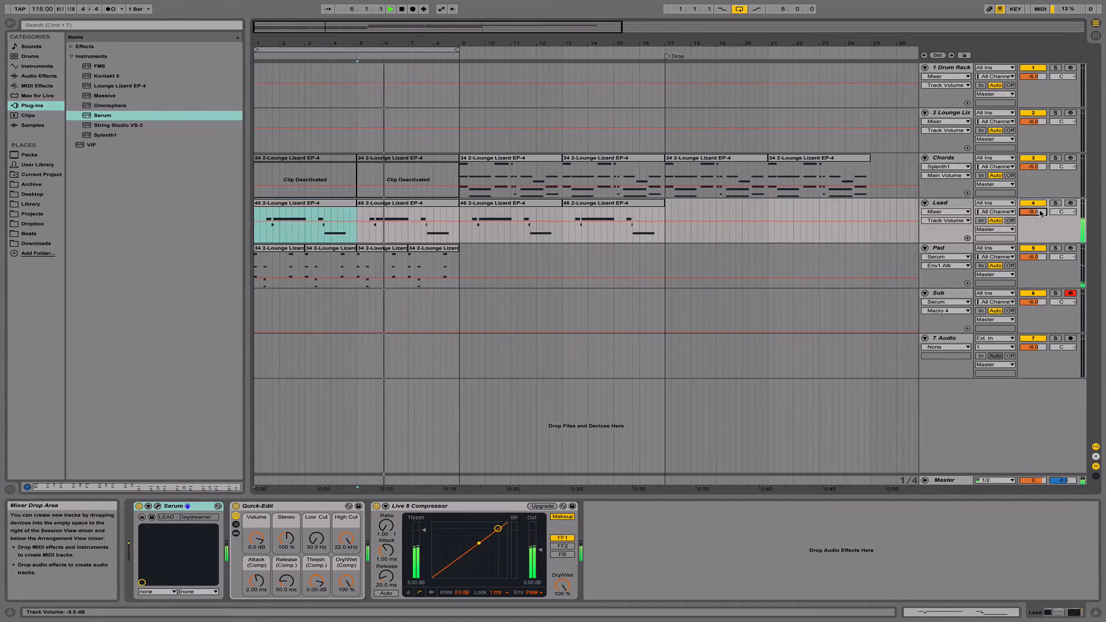
left_click_drag(1040, 213, 1040, 211)
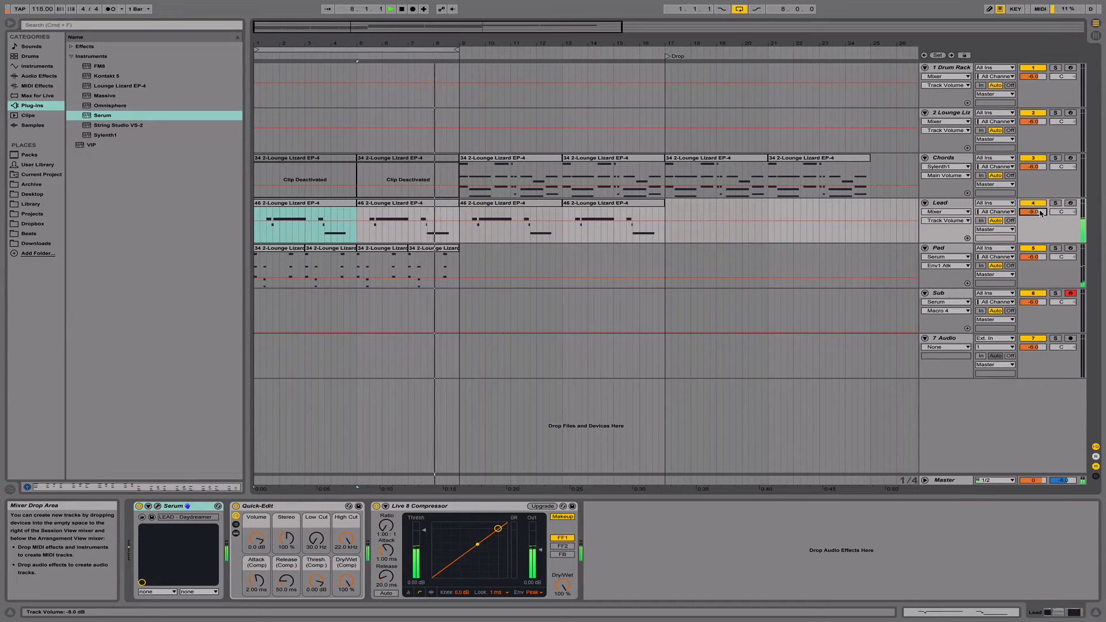
Duplicate the four Pad clips from bars 1 to 9 so that the copies fill bars 9 to 17.
left_click(435, 248)
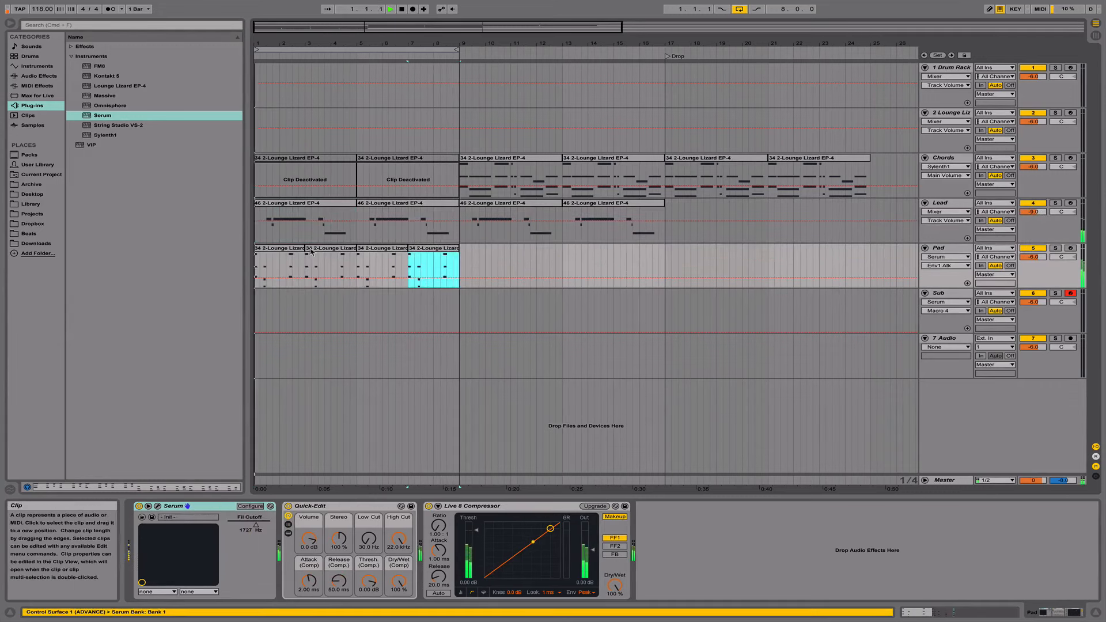
left_click(292, 249, "shift")
key("space")
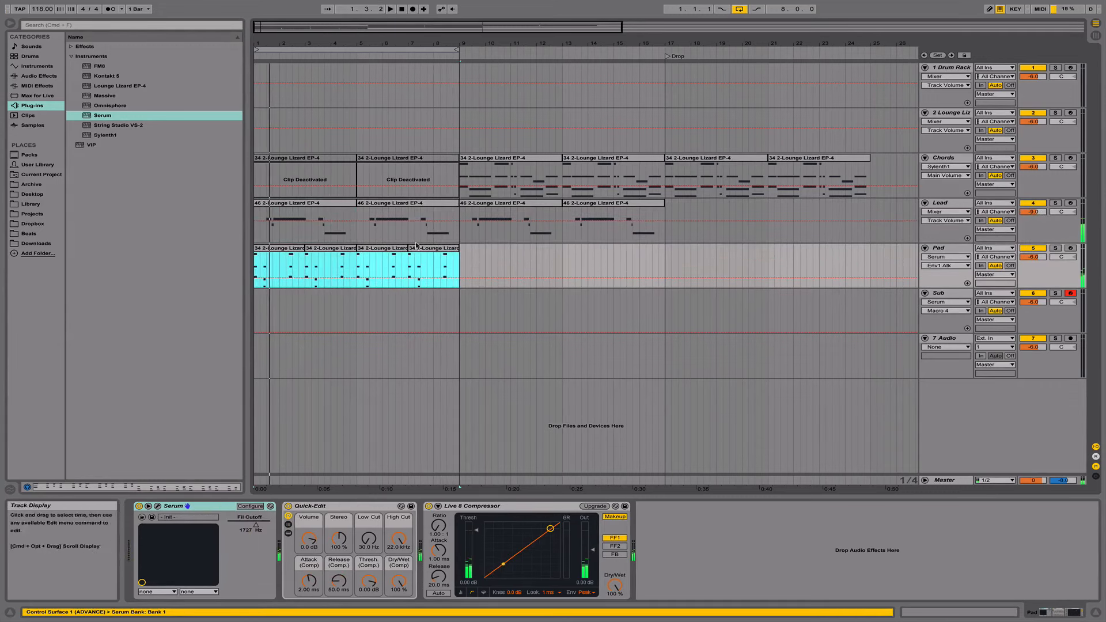
left_click(456, 263)
key("space")
left_click_drag(456, 263, 408, 262)
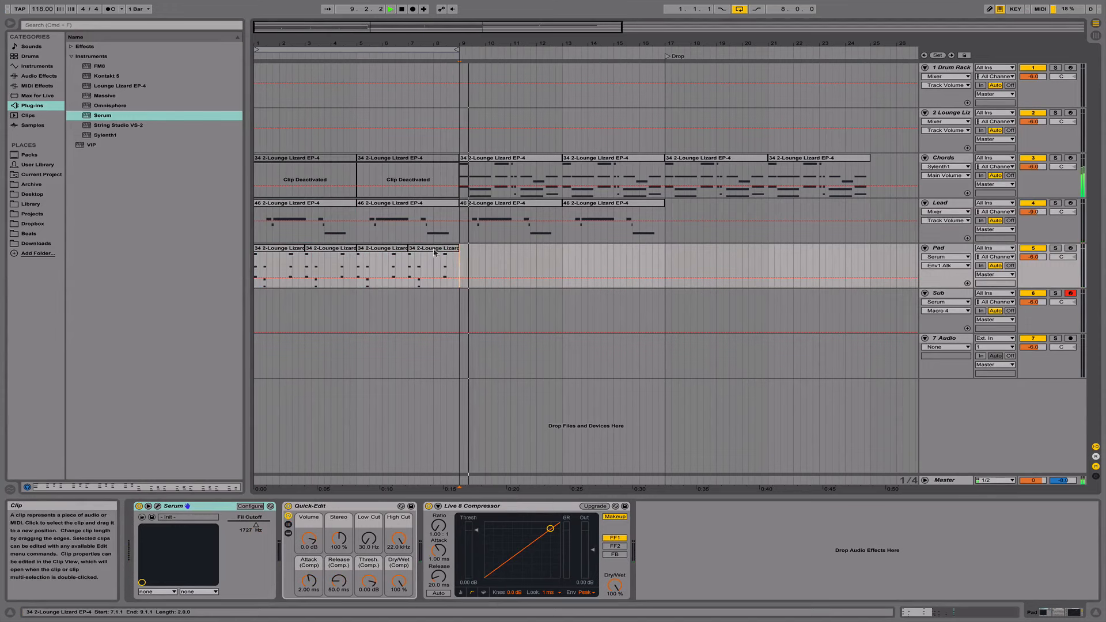
left_click(278, 252, "shift")
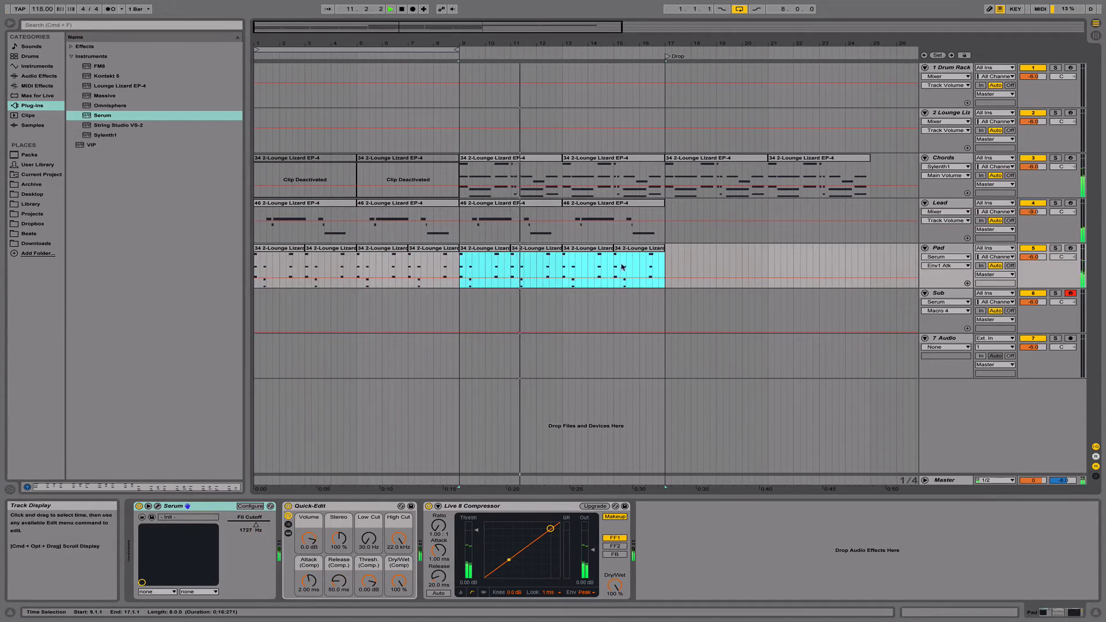
Shorten the last Pad clip to end at 16.2.1, listen through into the drop, and place the insert marker at bar 17.
left_click(647, 260)
left_click_drag(665, 252, 644, 250)
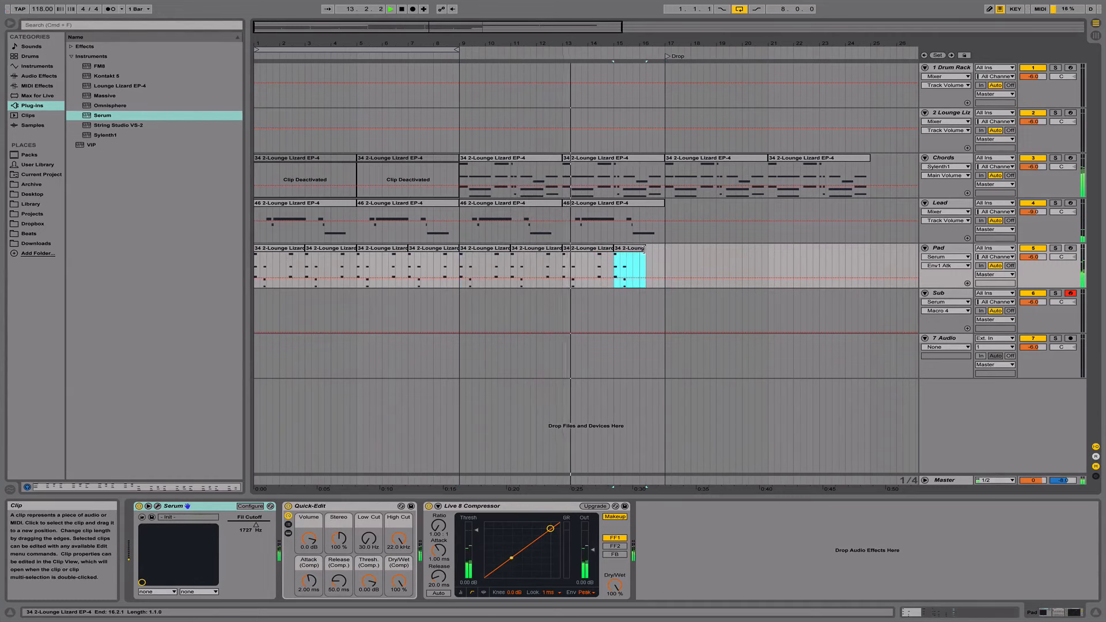
scroll(649, 251, "right", 3)
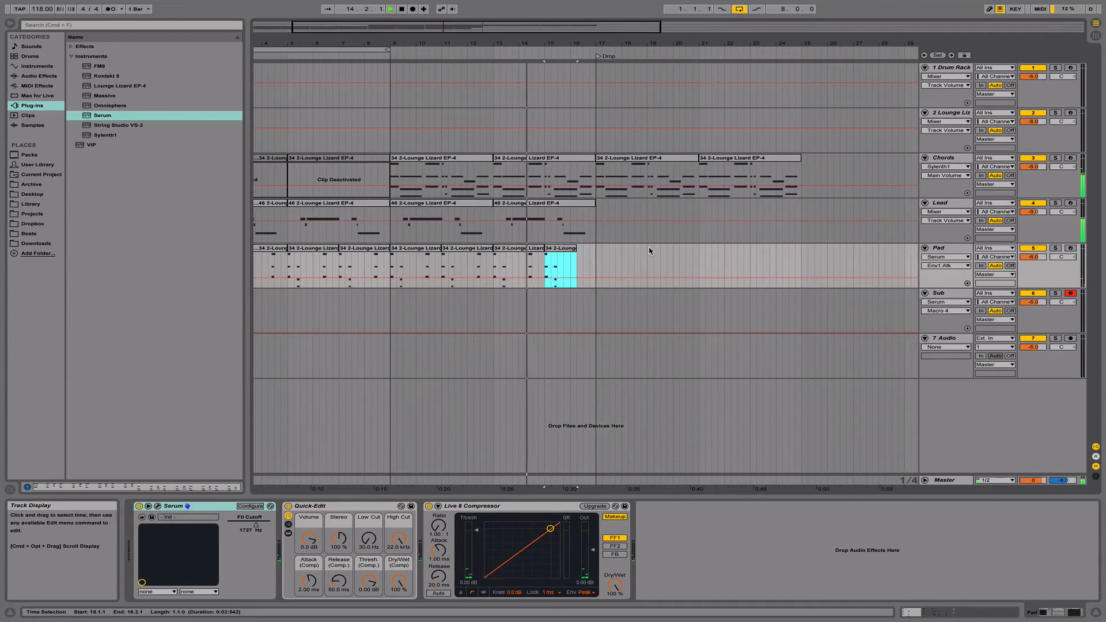
scroll(649, 251, "right", 4)
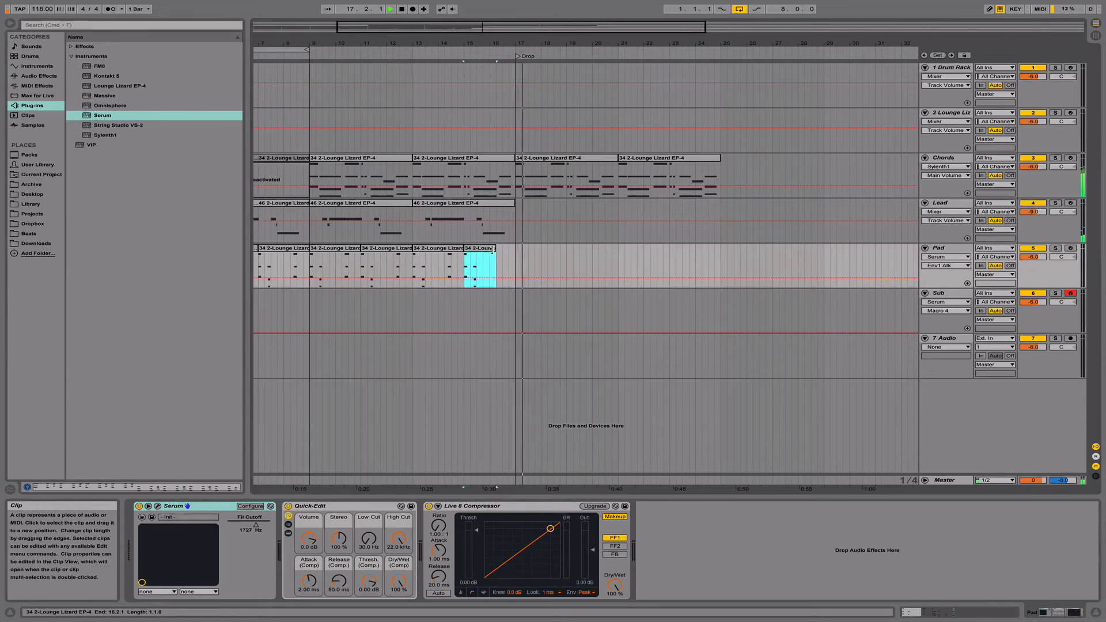
mouse_move(496, 248)
left_mouse_down()
mouse_move(521, 242)
mouse_move(496, 248)
left_mouse_up()
key("space")
left_click(511, 252)
left_click(516, 257)
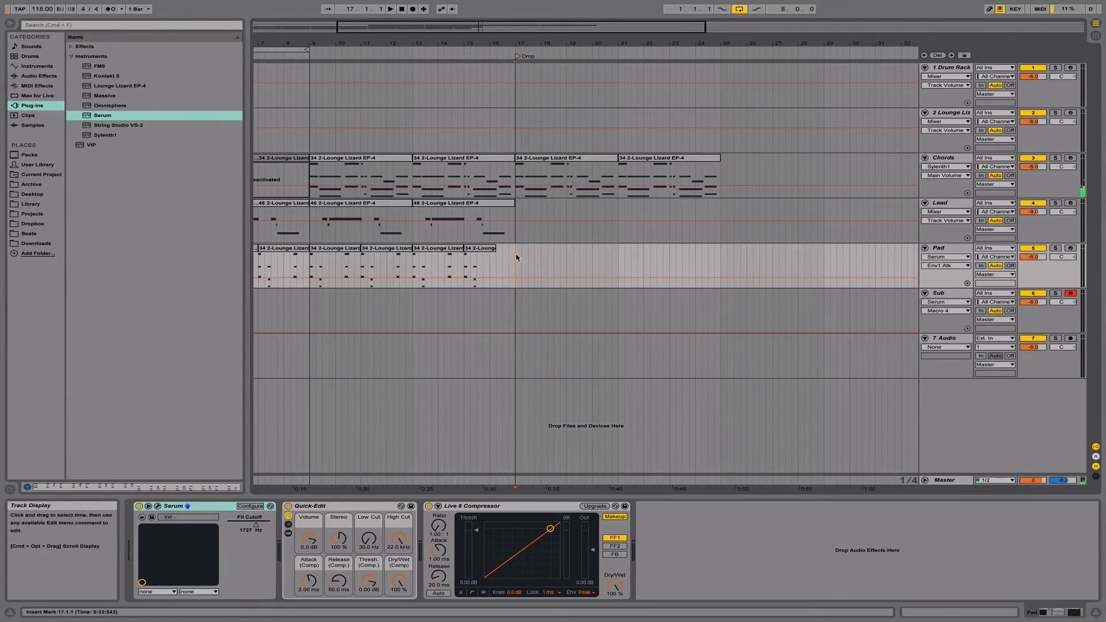
scroll(525, 253, "left", 3)
scroll(551, 250, "left", 8)
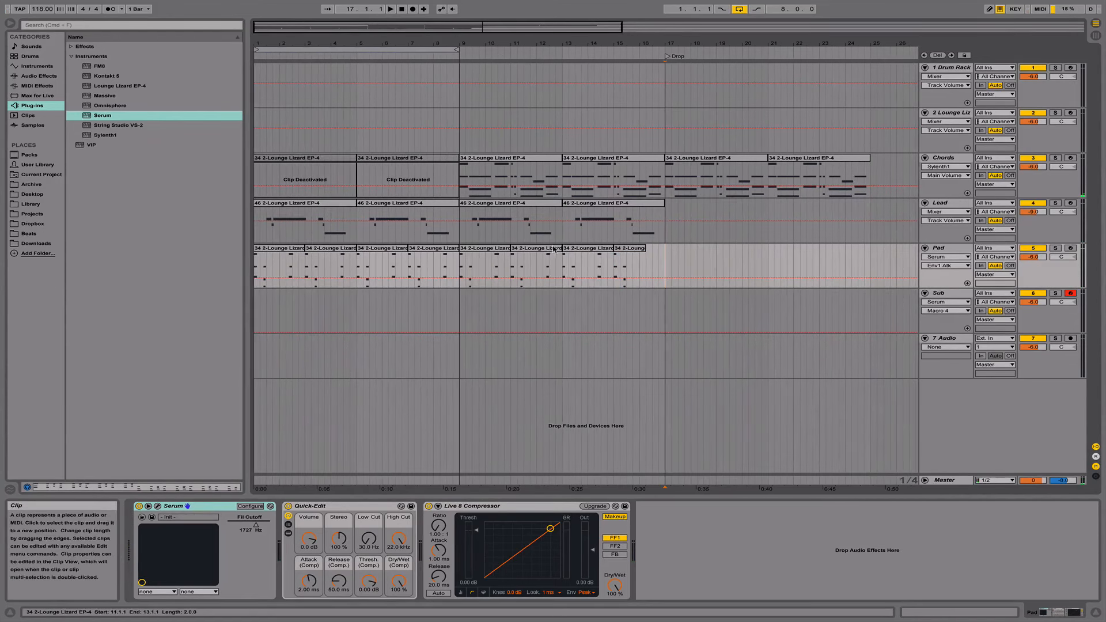
Copy the Chords clip at the drop to bar 17 of the Sub track.
left_click(734, 164)
left_click(666, 310)
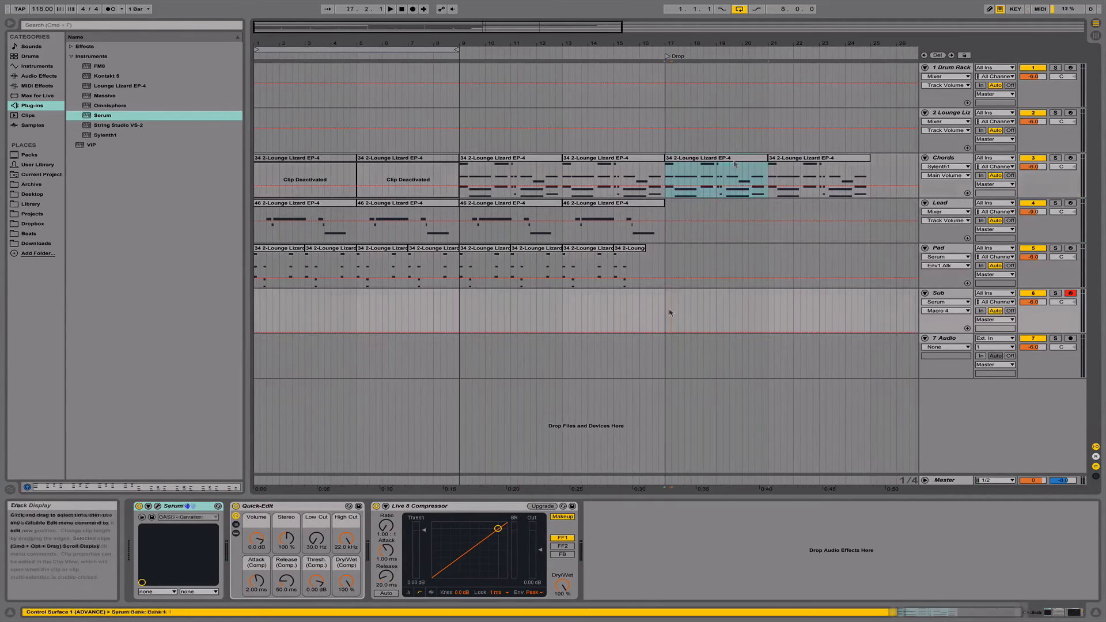
key("super+v")
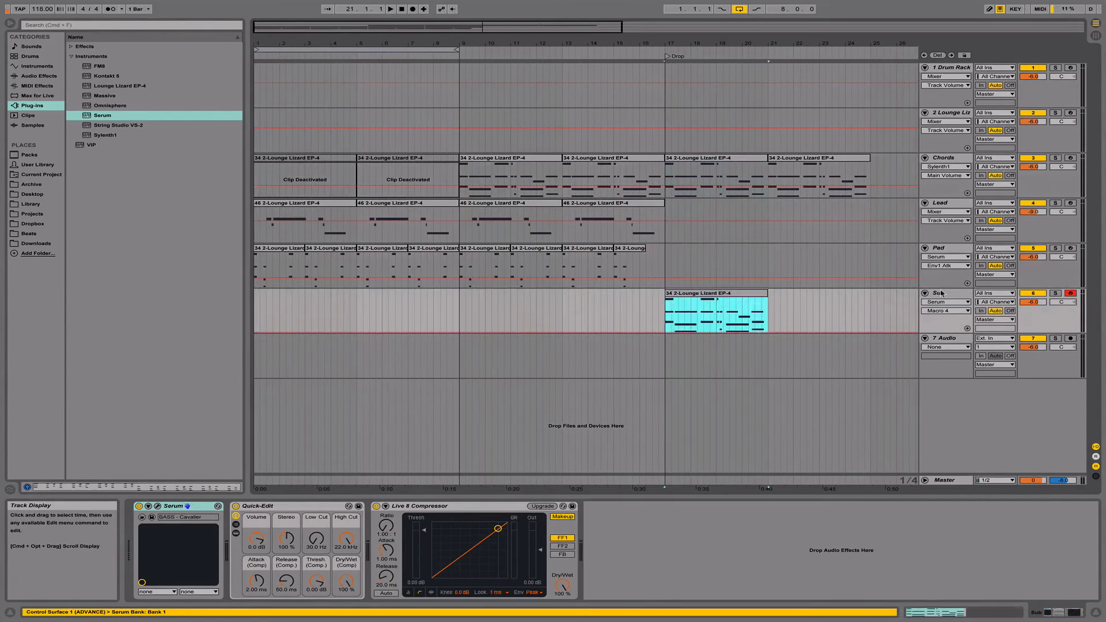
Open the Sub track's Serum and examine the LUSH - Presets list and the settings of the BASS - Cavalier patch.
left_click(157, 505)
left_click(627, 193)
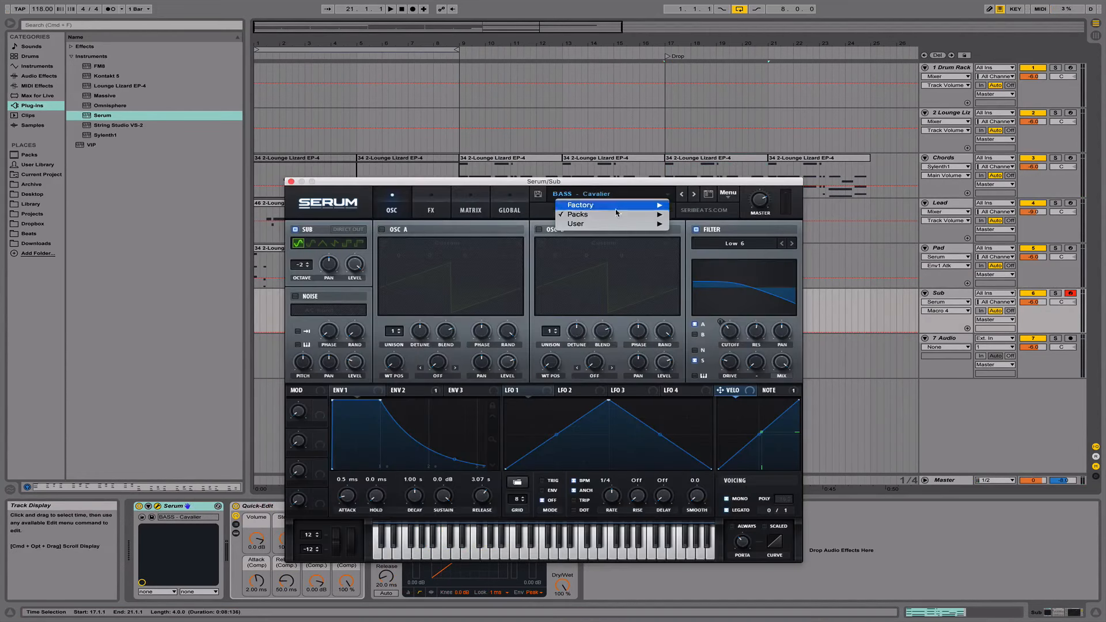
left_click(681, 217)
left_click(642, 196)
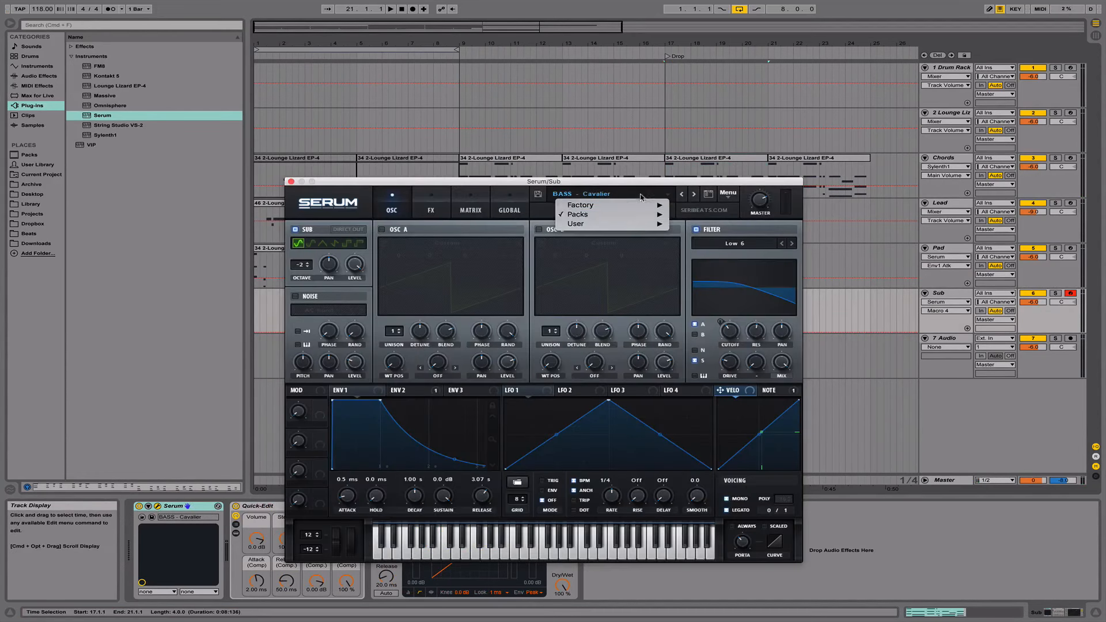
mouse_move(632, 217)
mouse_move(716, 214)
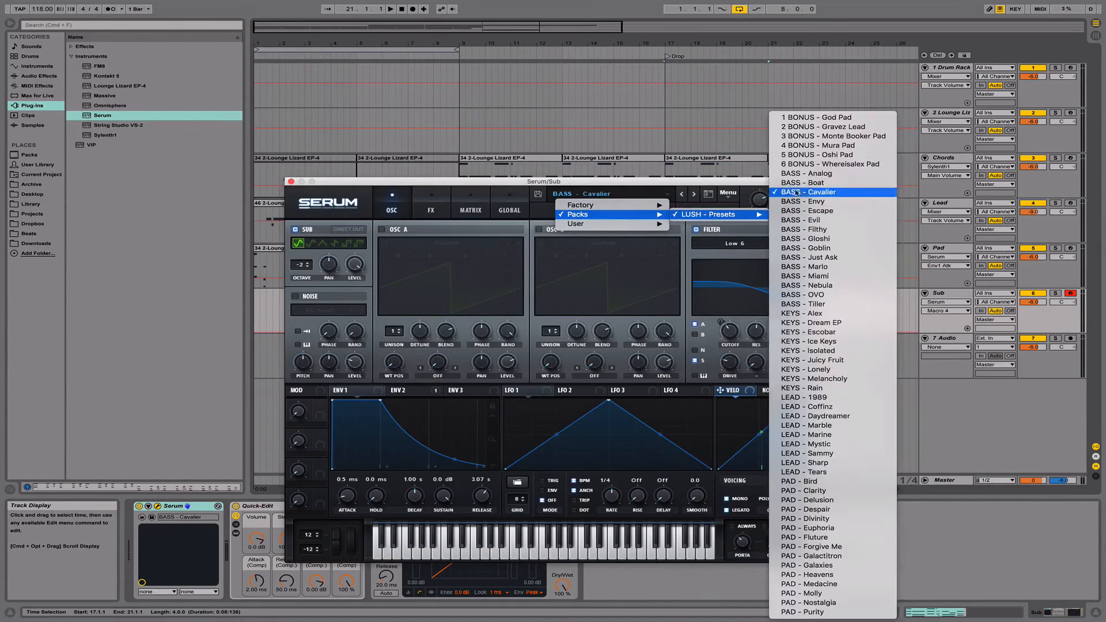
left_click(363, 189)
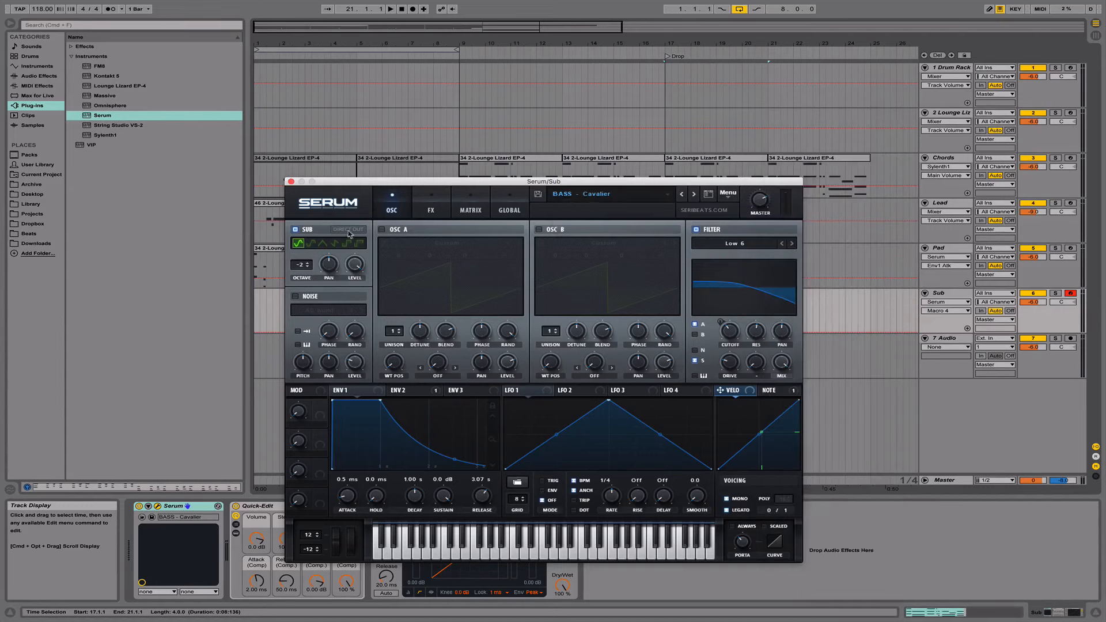
left_click(425, 216)
left_click(291, 182)
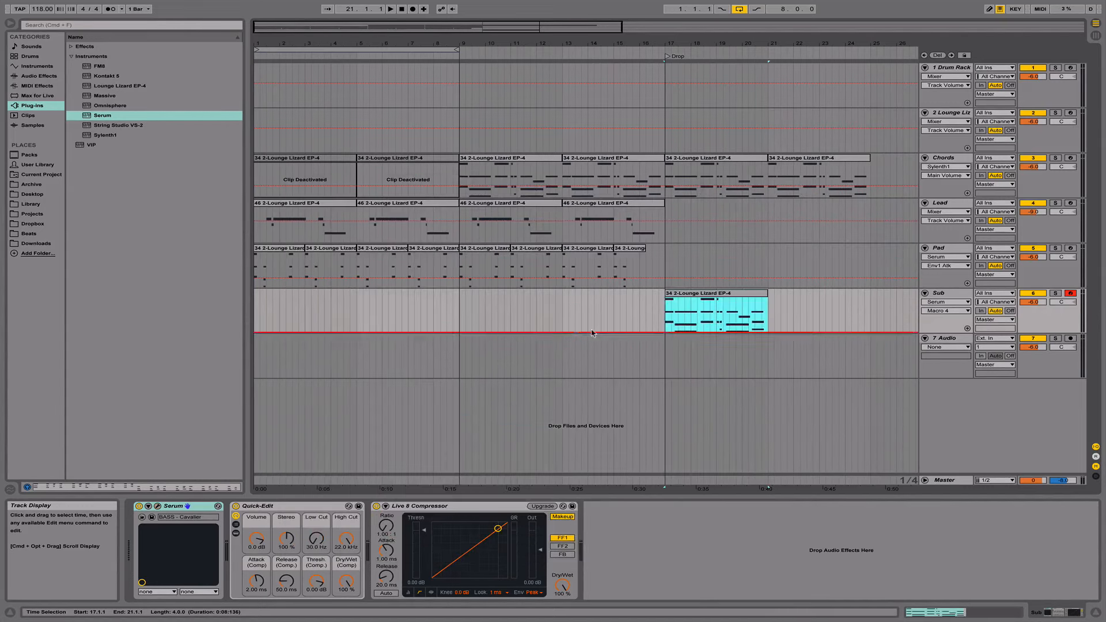
left_click(156, 507)
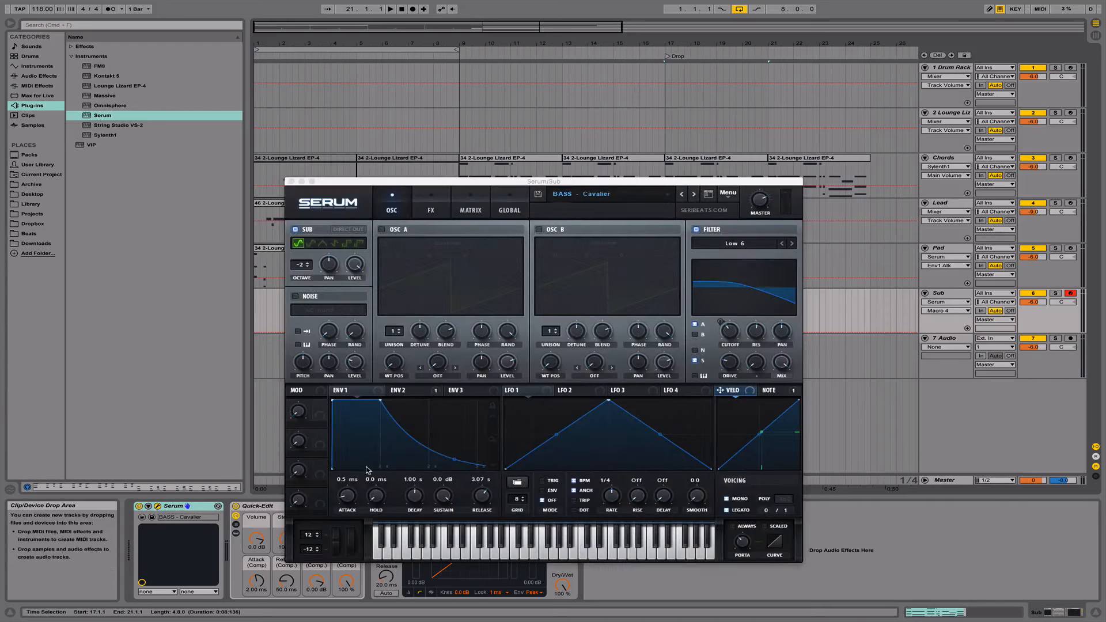
Examine envelope 2 of the BASS - Cavalier patch, play test notes across Serum's keyboard, and close its window.
left_click(399, 390)
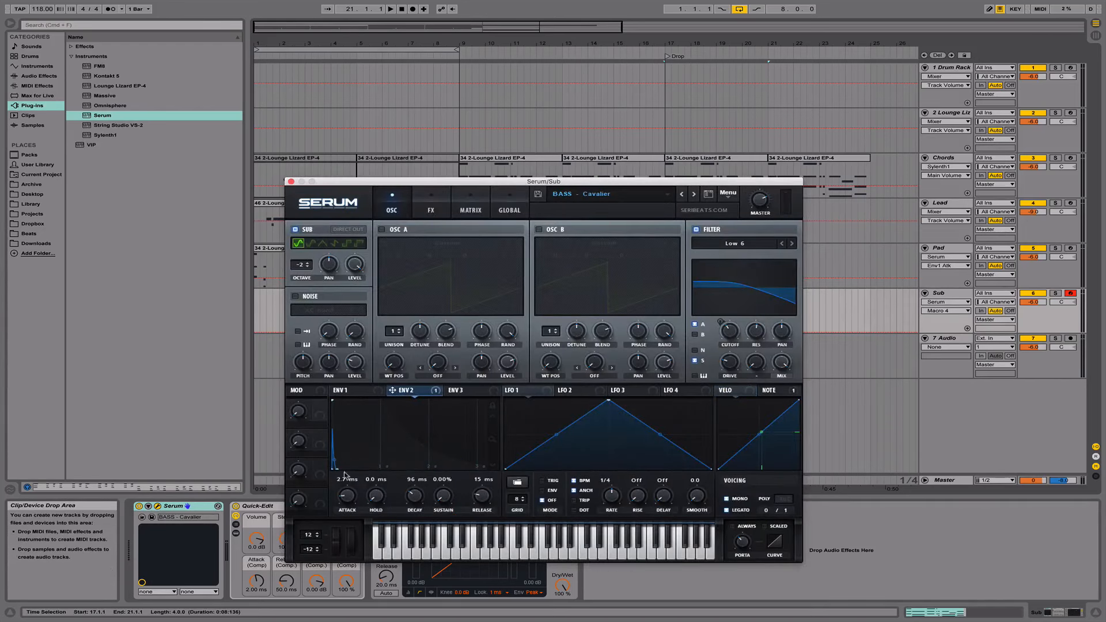
left_click(437, 550)
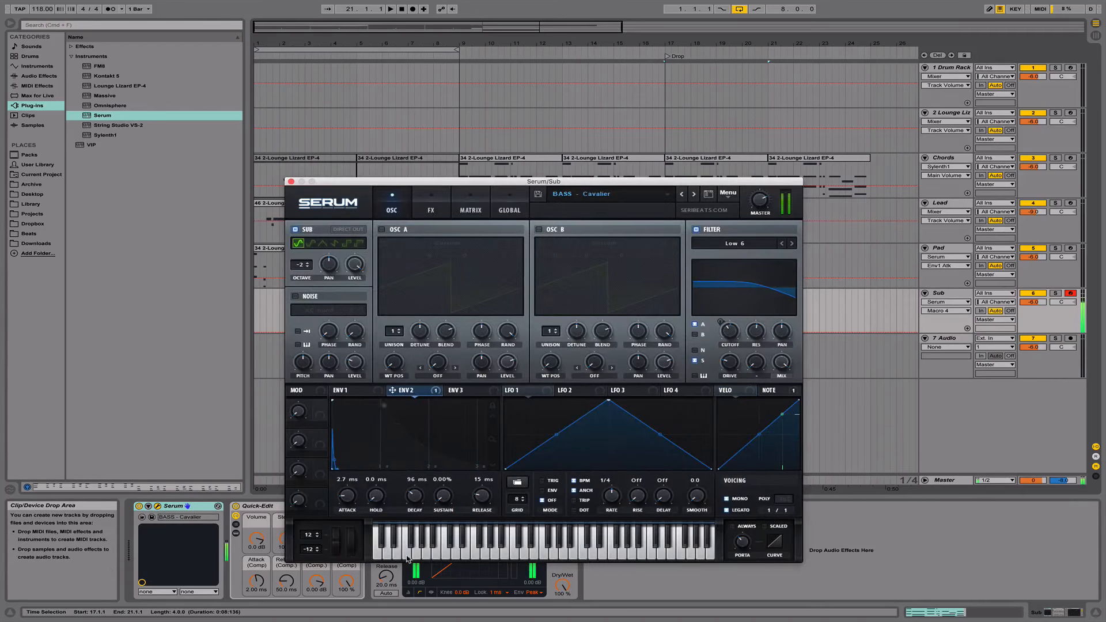
left_click(490, 556)
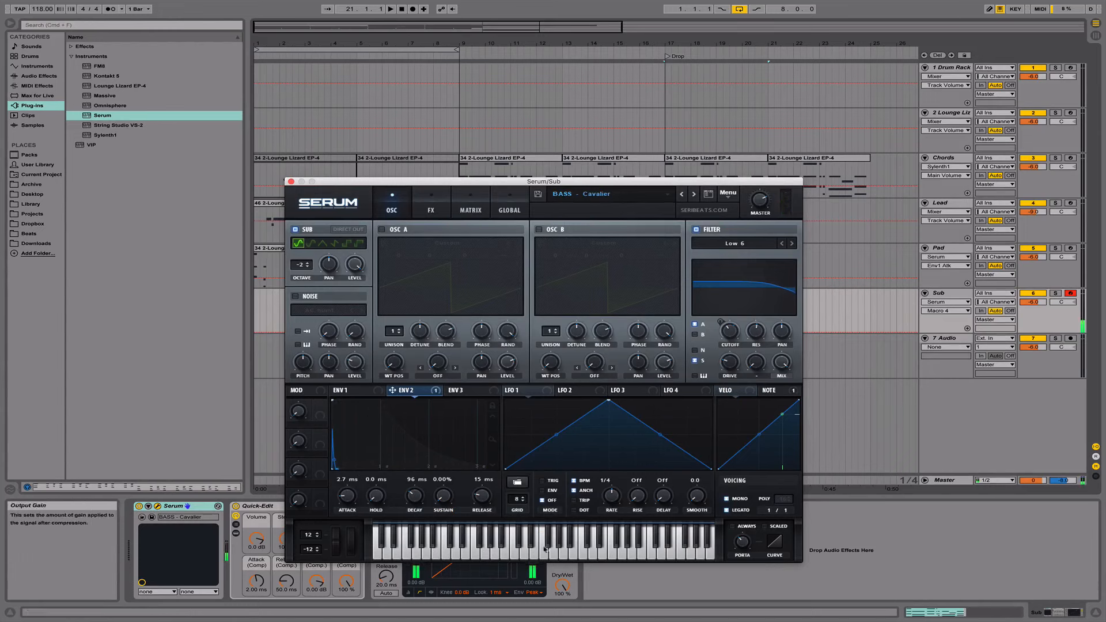
left_click_drag(502, 554, 645, 553)
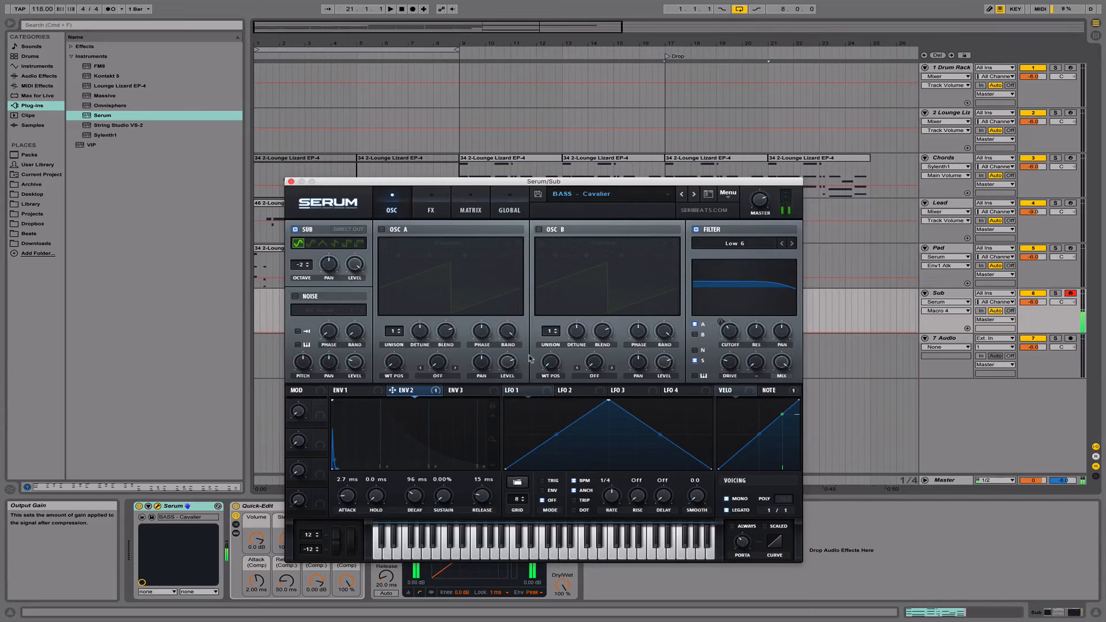
left_click(291, 182)
Place the insert marker at bar 17 on the Sub track, then reopen Serum to view the bass patch and close it.
left_click(660, 318)
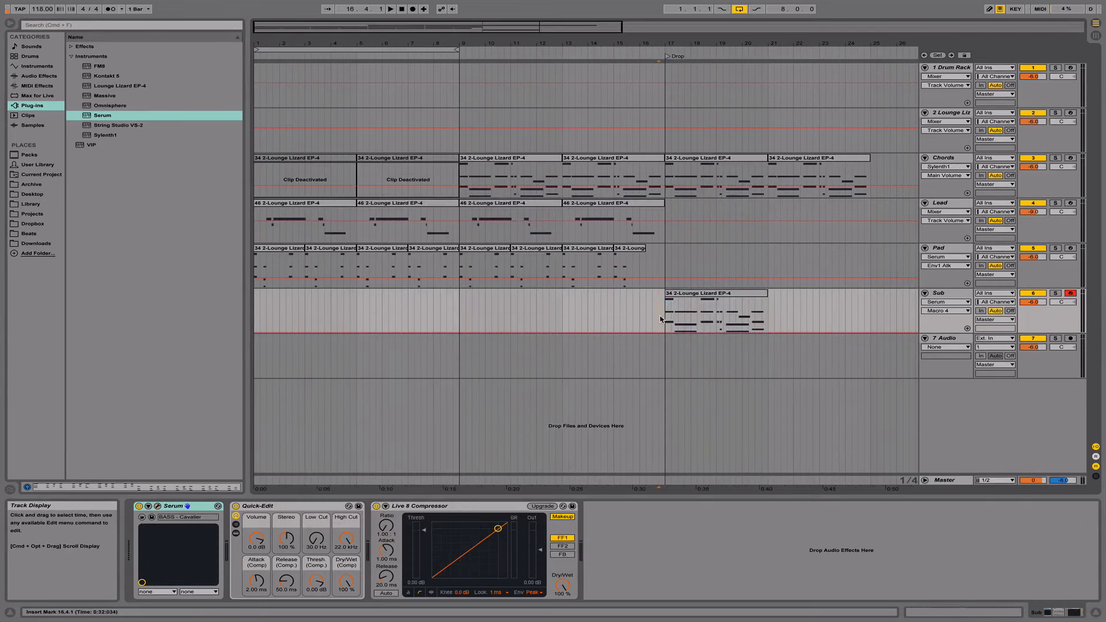
left_click(665, 316)
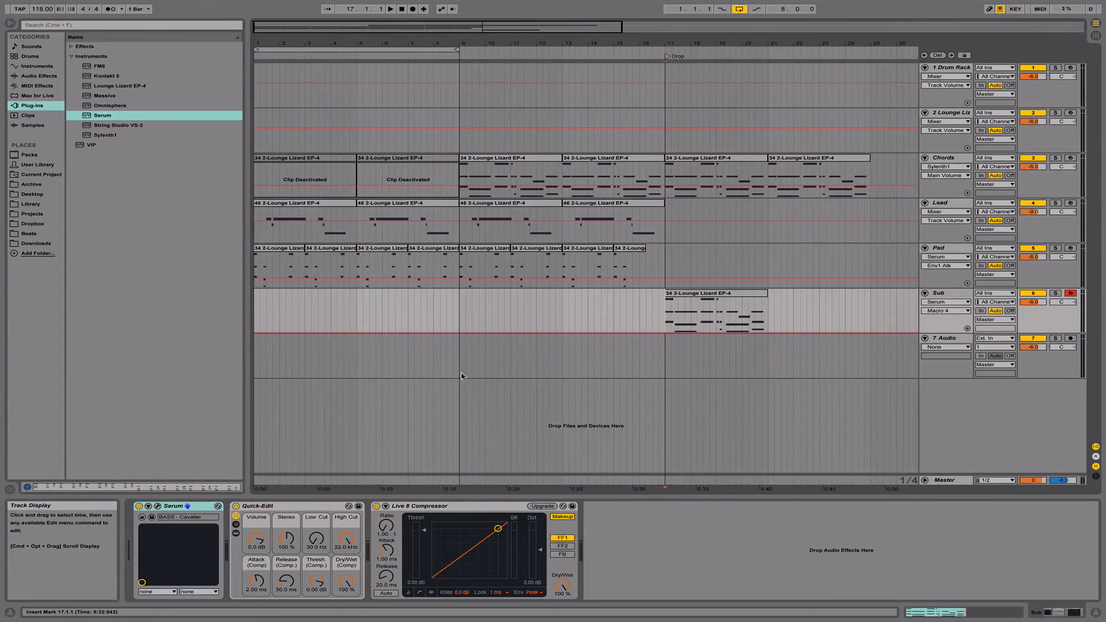
left_click(157, 506)
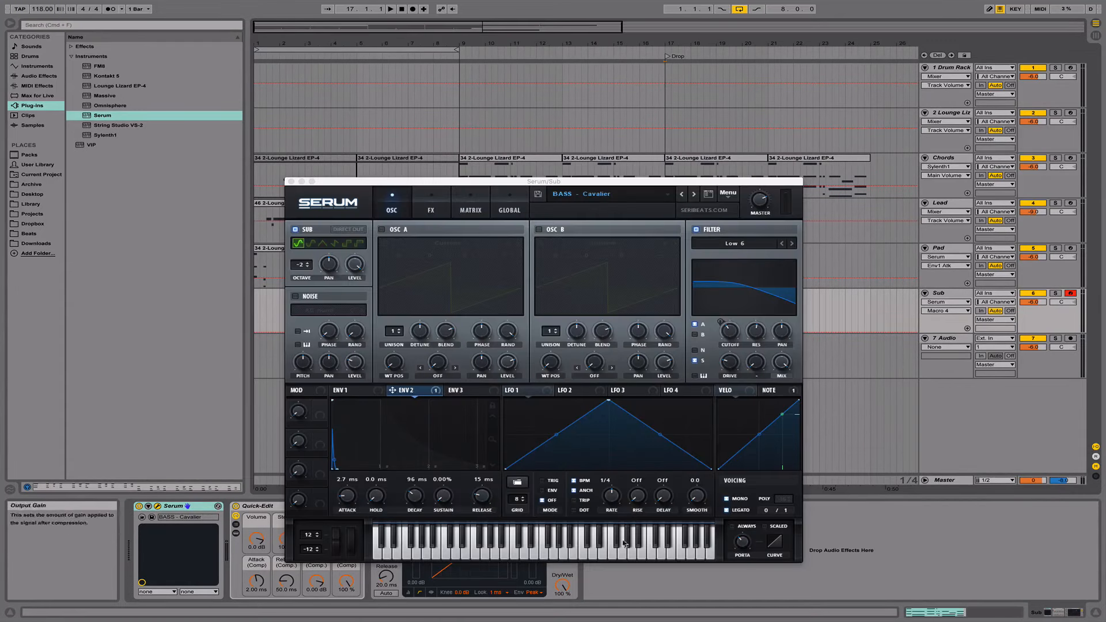
left_click(290, 181)
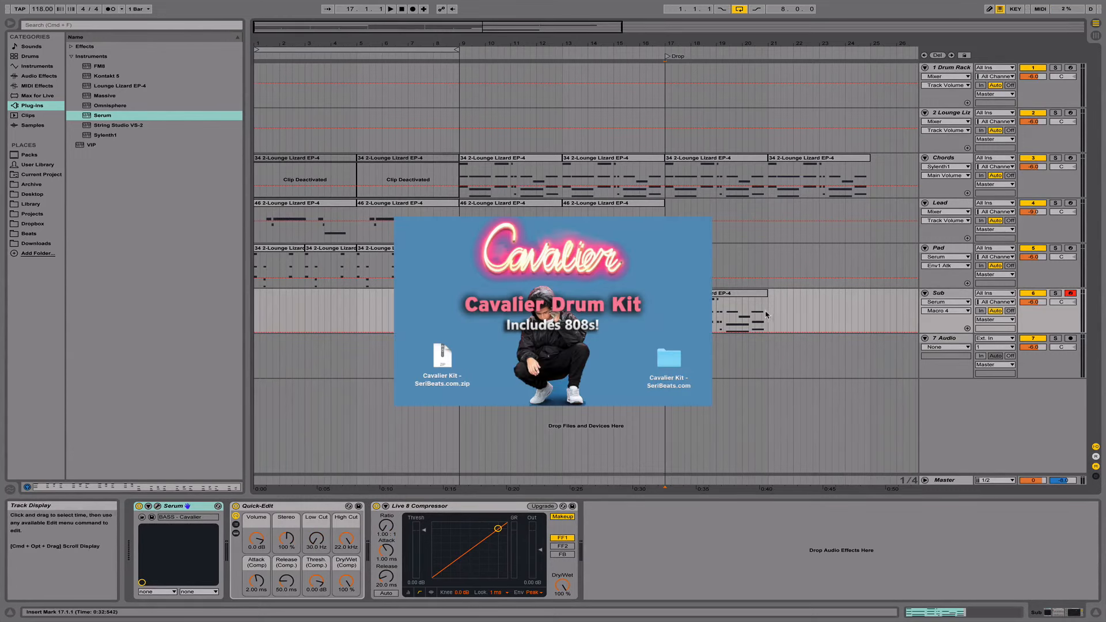
Open the Sub clip at the drop and deactivate all its notes except the F#3 at the start.
scroll(766, 314, "right", 5)
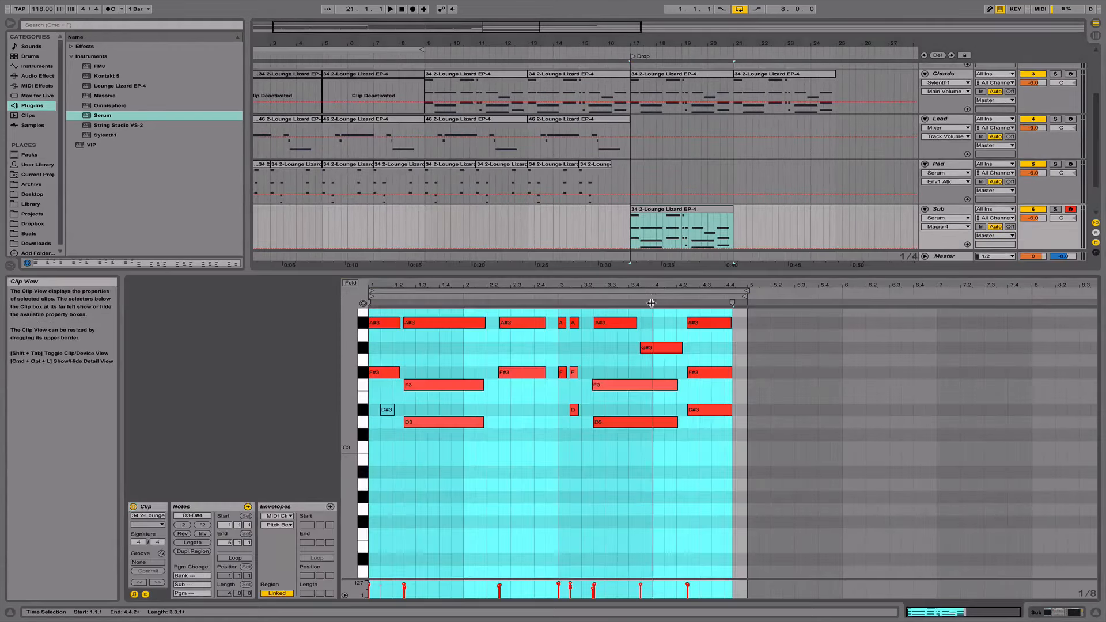
scroll(442, 375, "up", 3)
left_click(441, 375)
left_click_drag(392, 315, 576, 418)
key("0")
left_click_drag(600, 355, 752, 508)
key("0")
left_click_drag(553, 441, 622, 529)
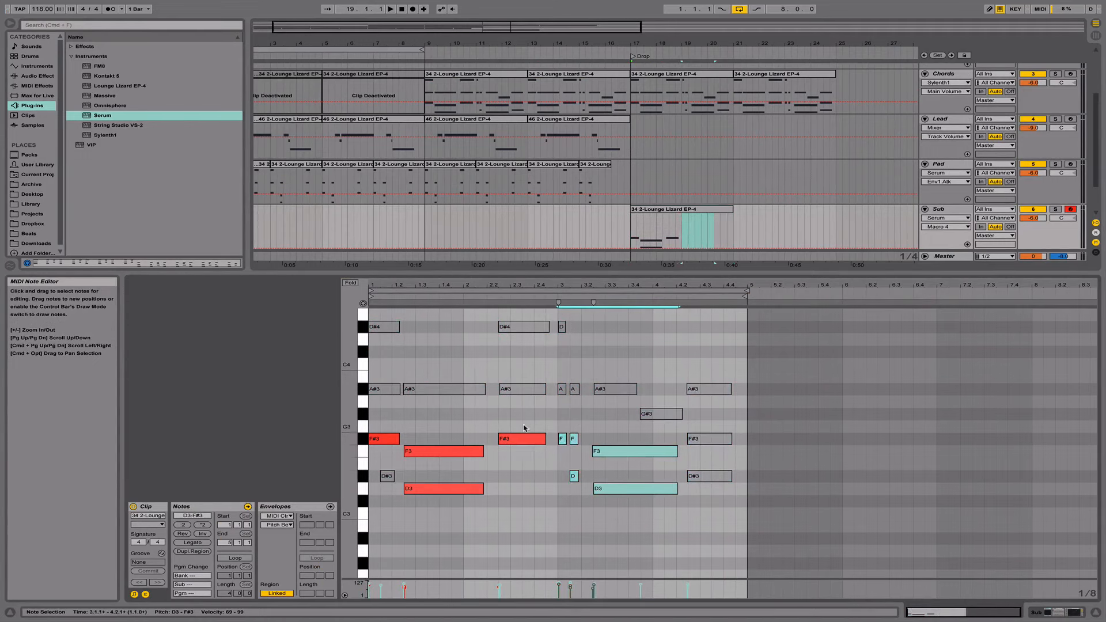
left_click_drag(523, 427, 545, 505)
key("0")
left_click_drag(440, 440, 442, 543)
key("0")
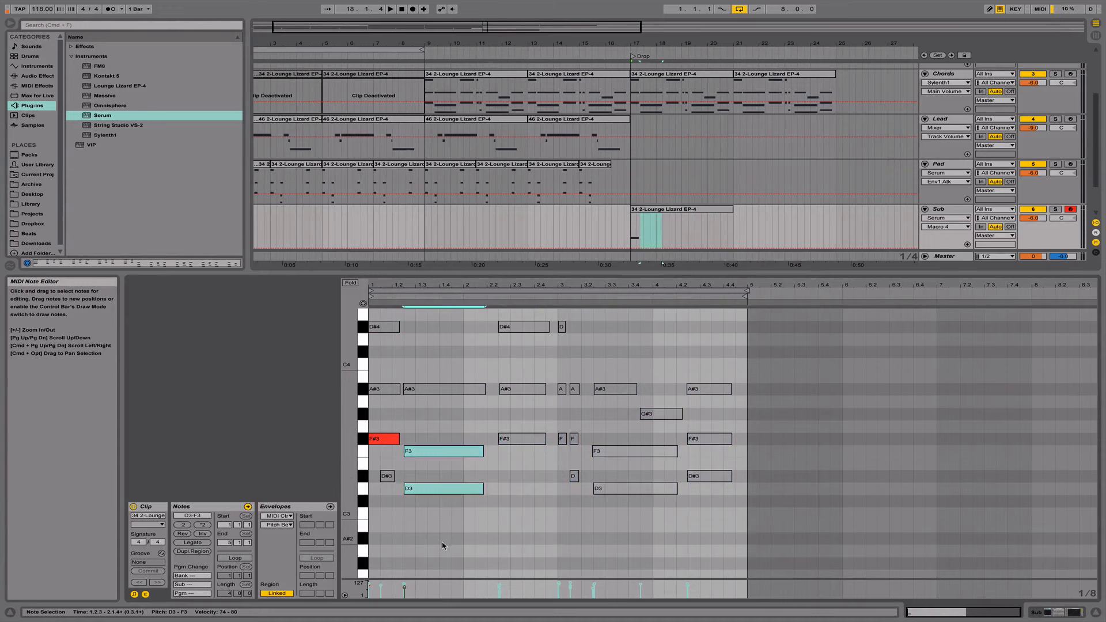
Transpose the active first note of the Sub clip down an octave to F#2 and play it with the chords.
left_click(385, 438)
key("shift+Down")
key("space")
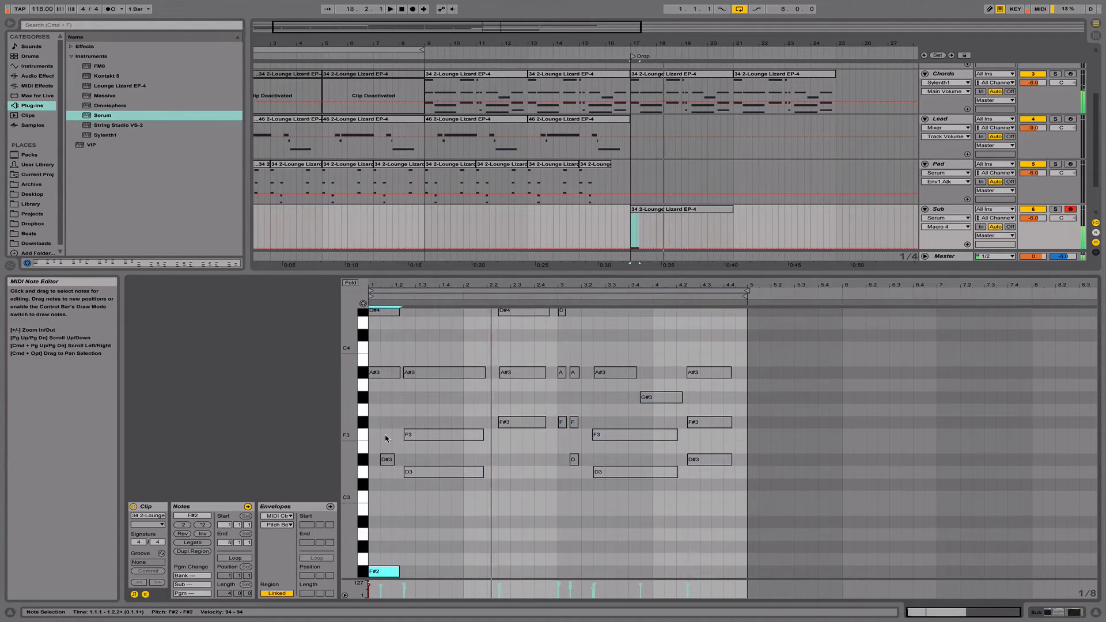
Open the Chords clip at the drop and examine its chord notes for the bass root.
left_click(655, 74)
left_click(536, 319)
scroll(535, 341, "up", 3)
scroll(535, 341, "up", 3)
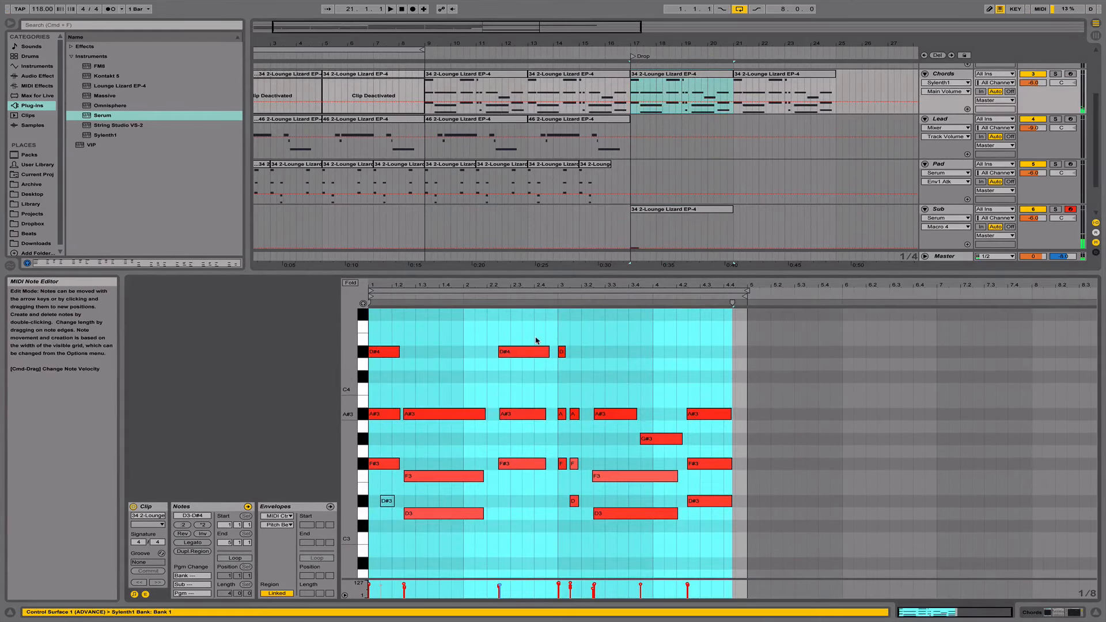
left_click_drag(680, 95, 666, 95)
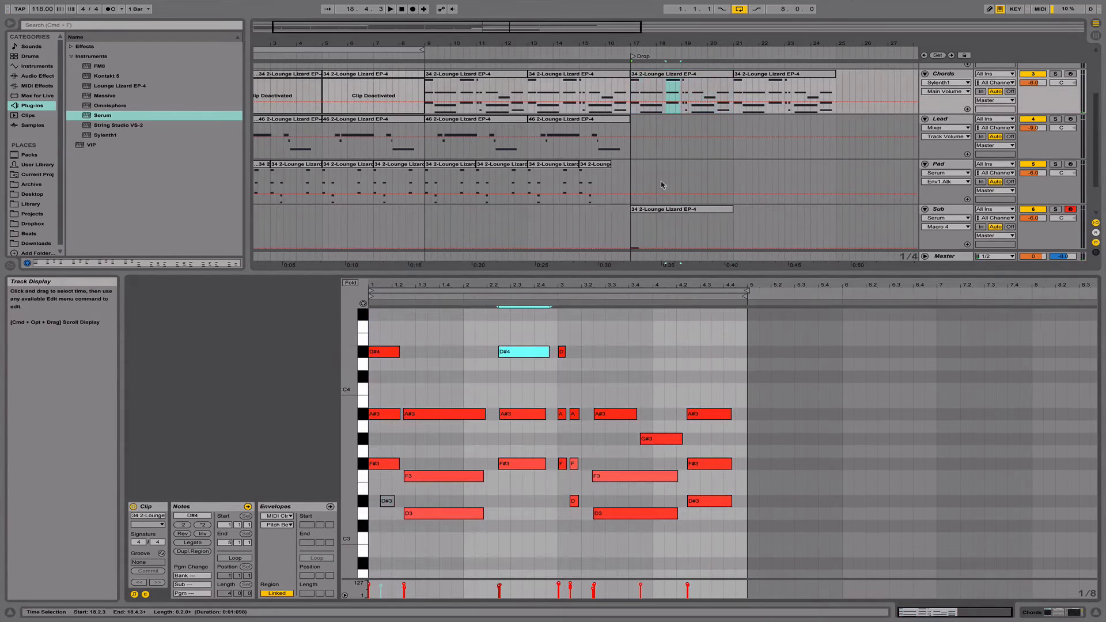
Lower the Sub clip's first note to D#2, comparing it by ear with the same note an octave higher.
left_click(663, 209)
left_click_drag(348, 469, 348, 374)
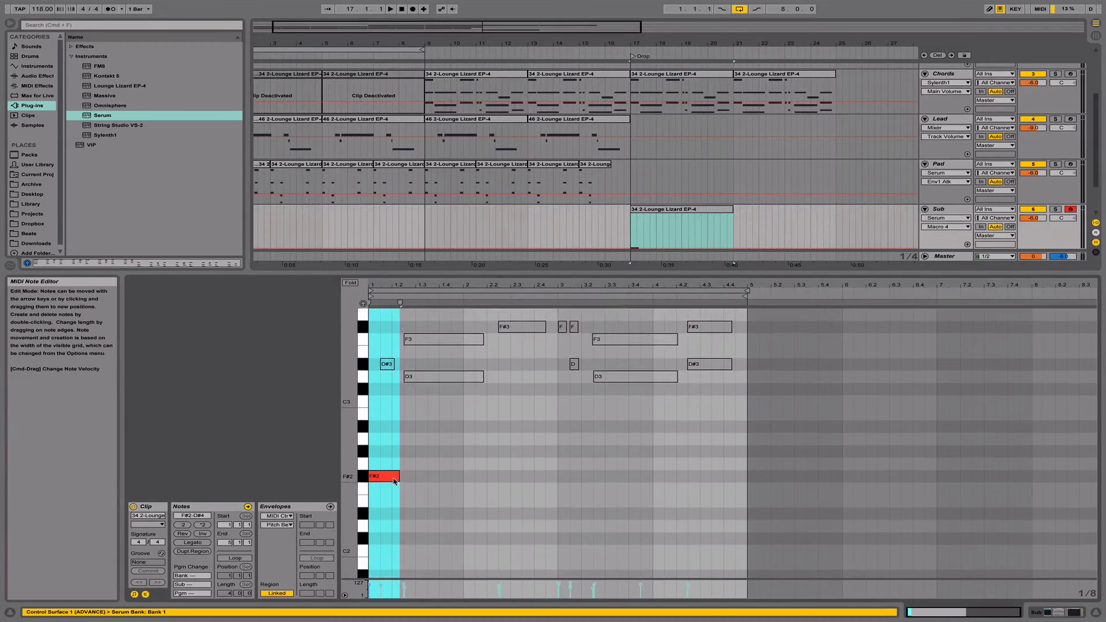
left_click_drag(394, 481, 396, 513)
key("space")
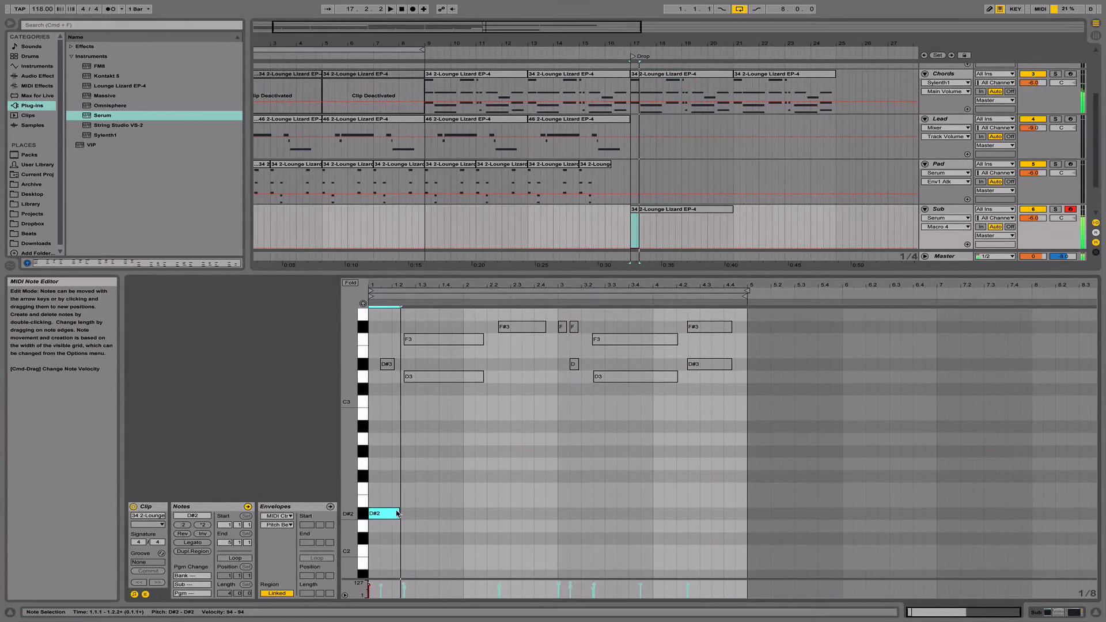
key("shift+Up")
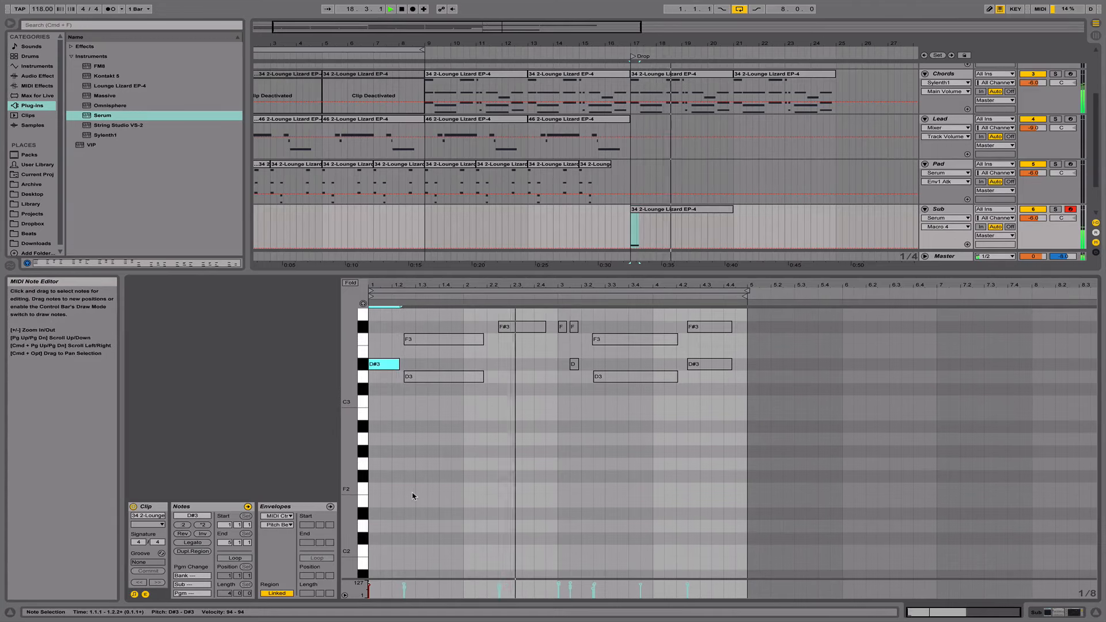
key("shift+Down")
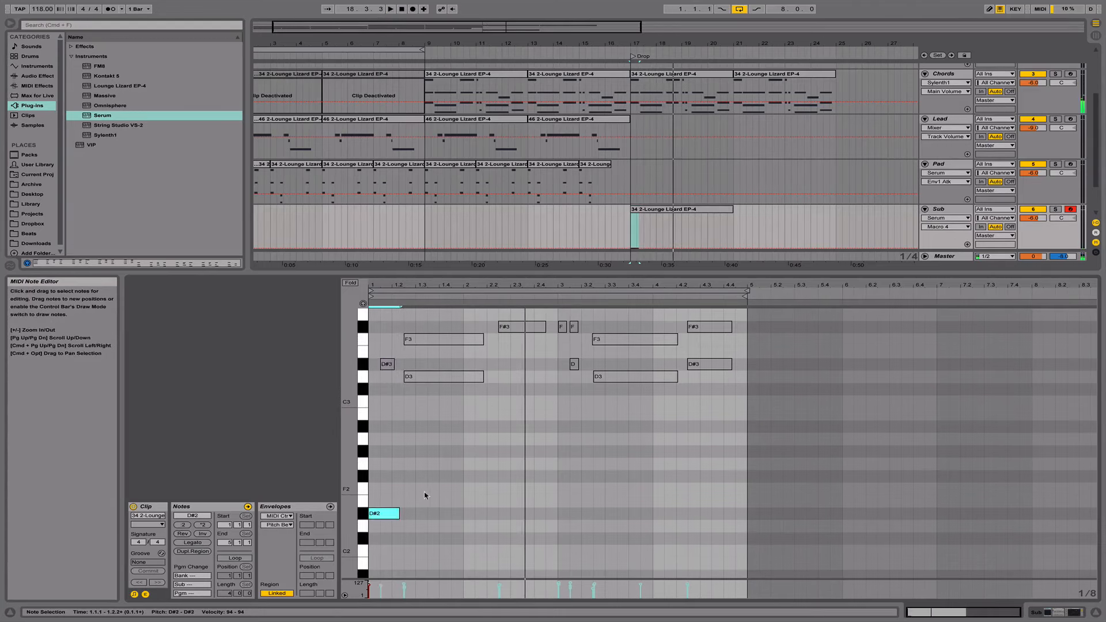
key("space")
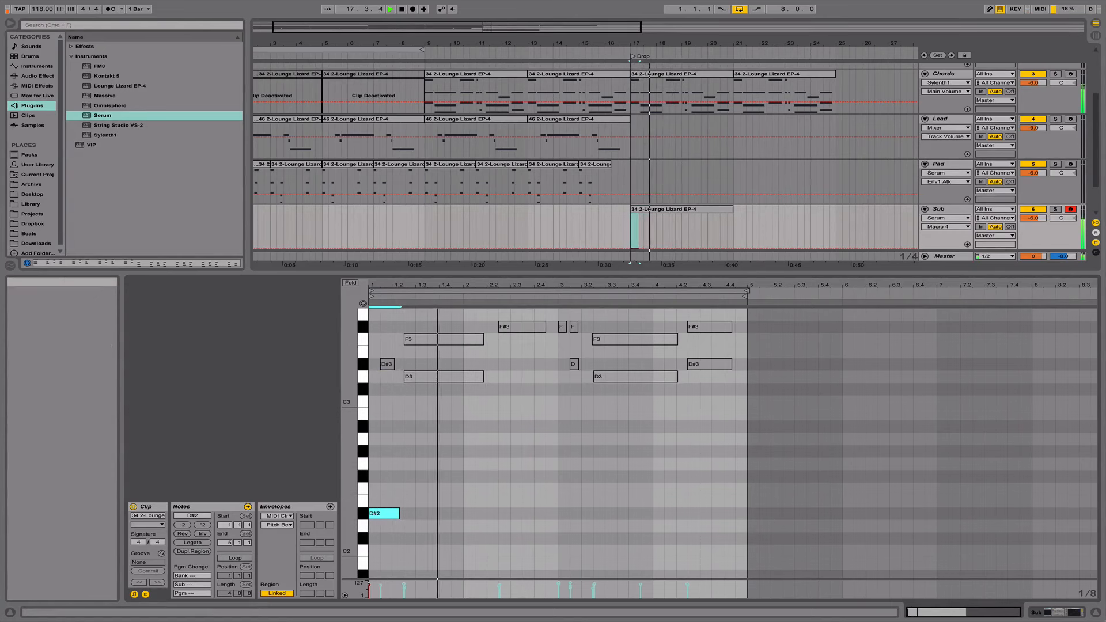
key("space")
Hide the clip's note editor and shorten the Sub clip to one bar, ending at 18.1.1.
left_click(1095, 612)
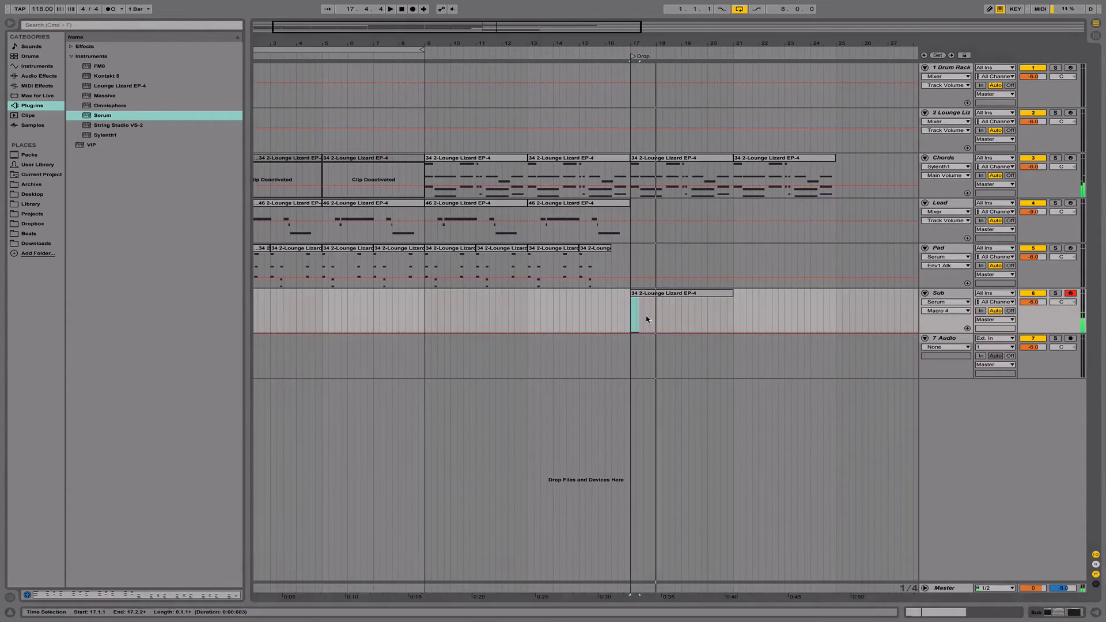
left_click(646, 319)
left_click_drag(733, 299, 656, 300)
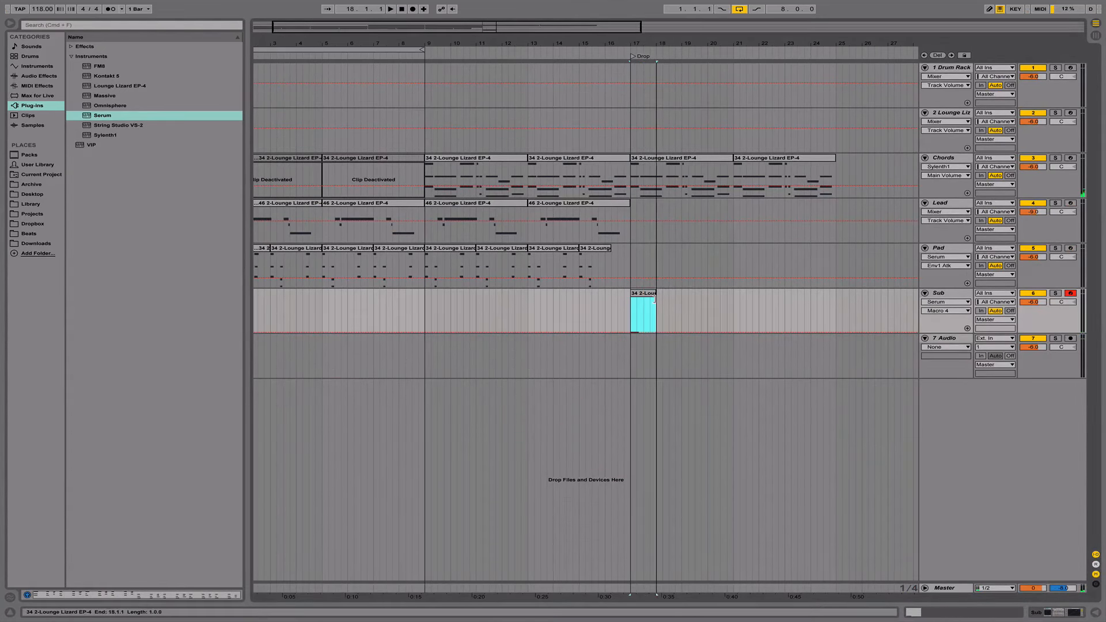
Turn off arrangement looping and play the transition into the drop from 15.4.1.
left_click(606, 318)
left_click(598, 319)
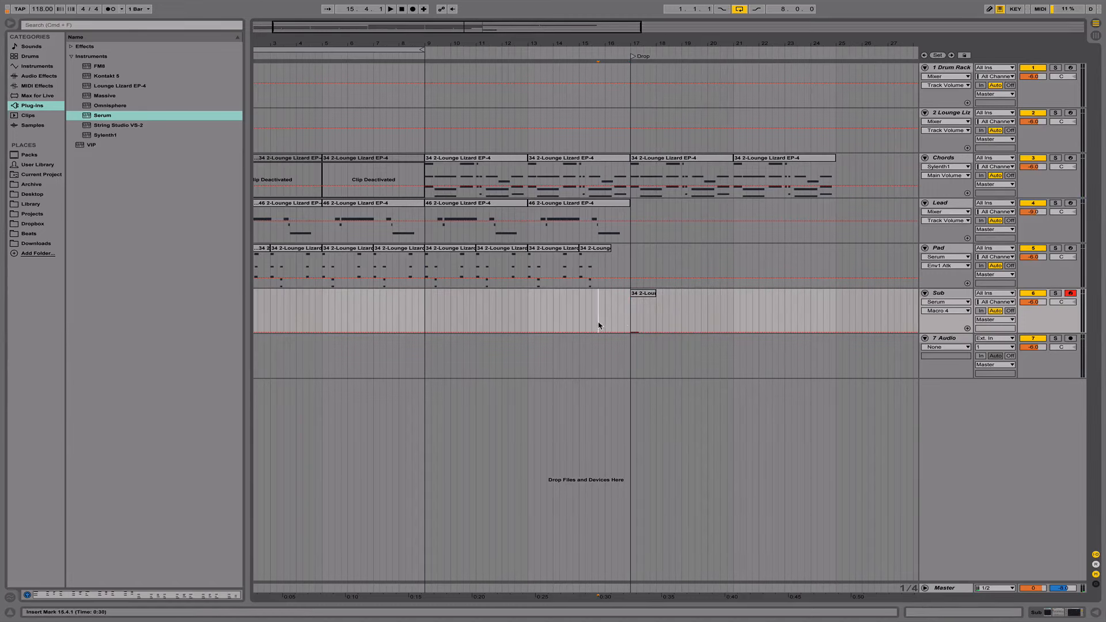
key("space")
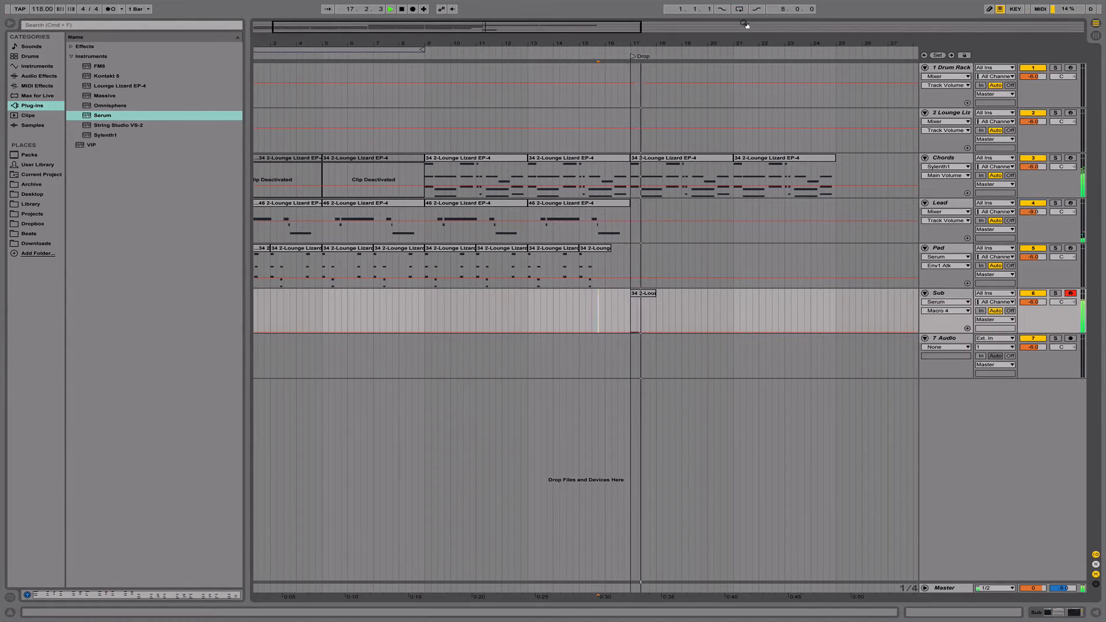
key("space")
left_click(653, 293)
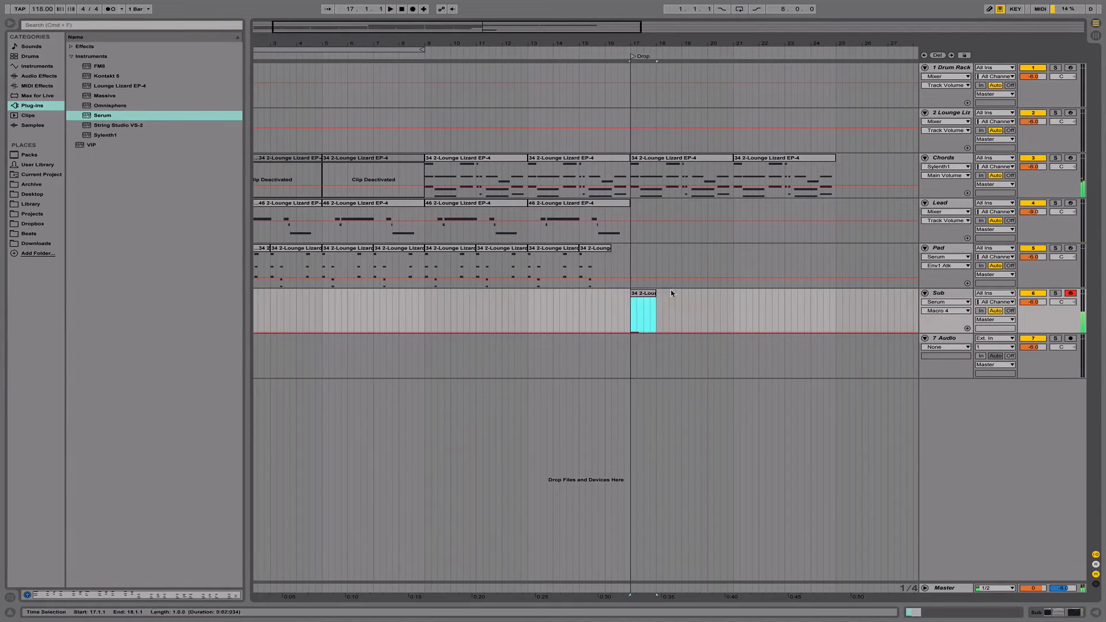
scroll(647, 289, "left", 3)
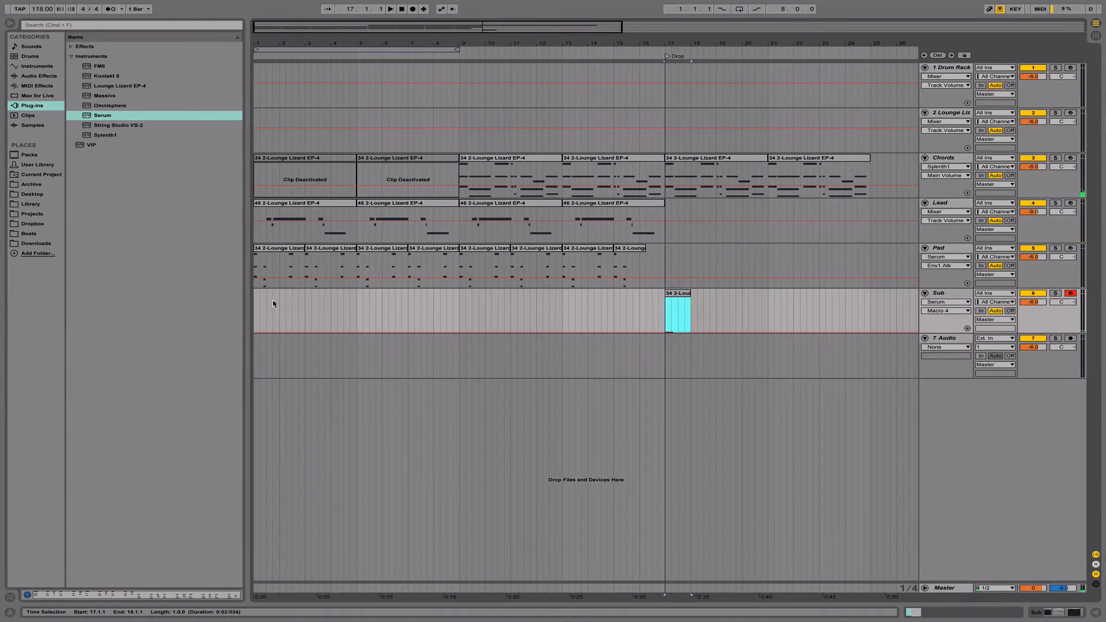
left_click(253, 310)
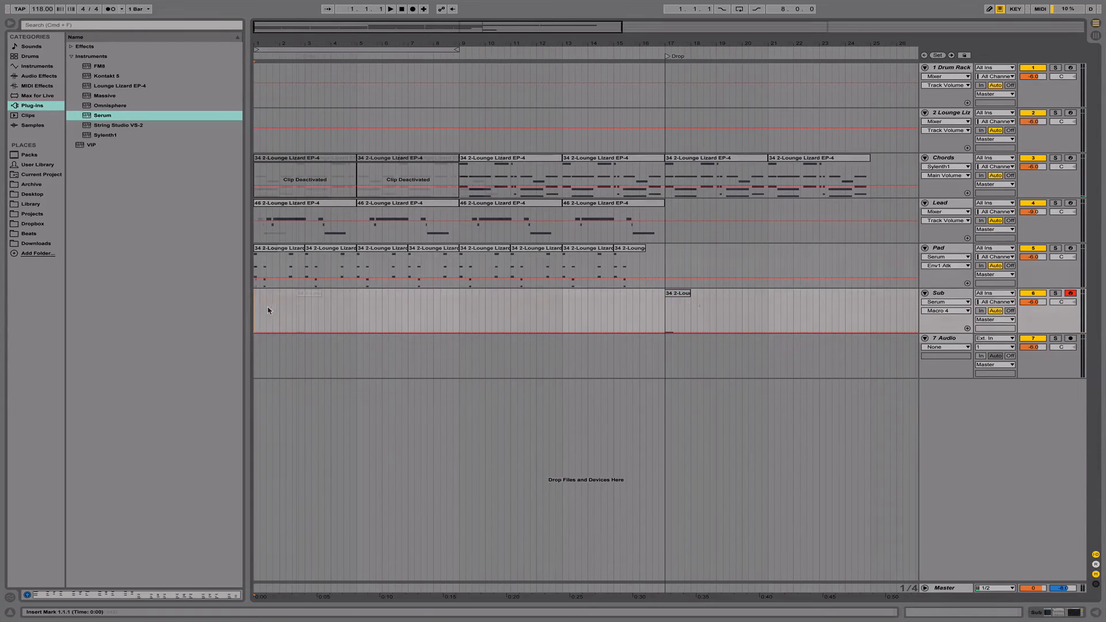
scroll(664, 178, "left", 6)
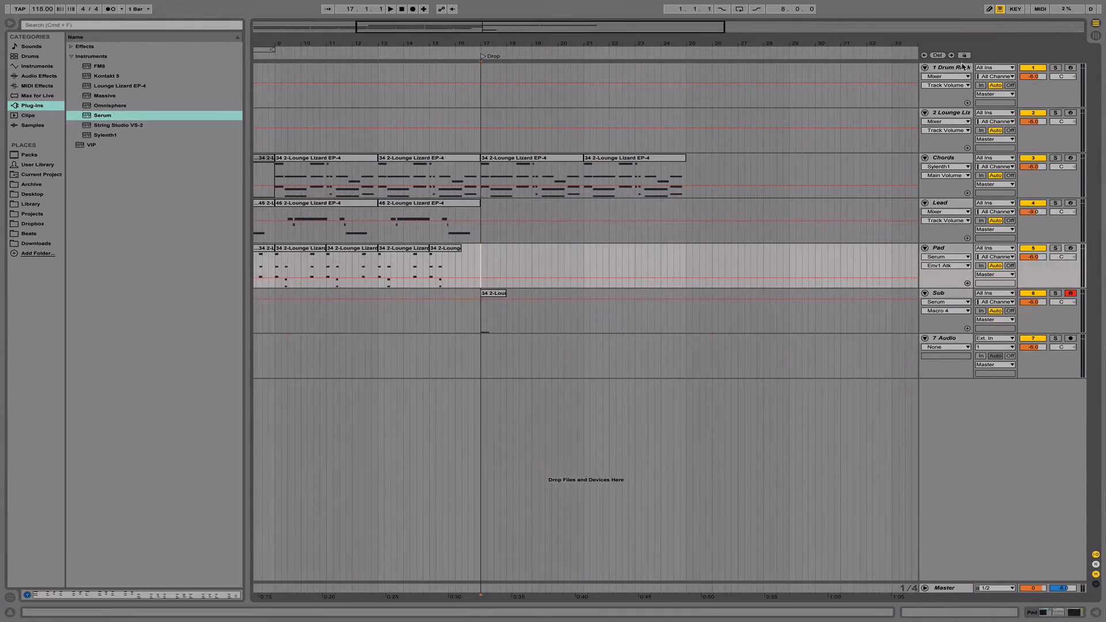
Show the Drum Rack track's devices and browse the Archive's Drum Kits to the Kicks folder of Cavalier Kit - SeriBeats.com.
double_click(962, 67)
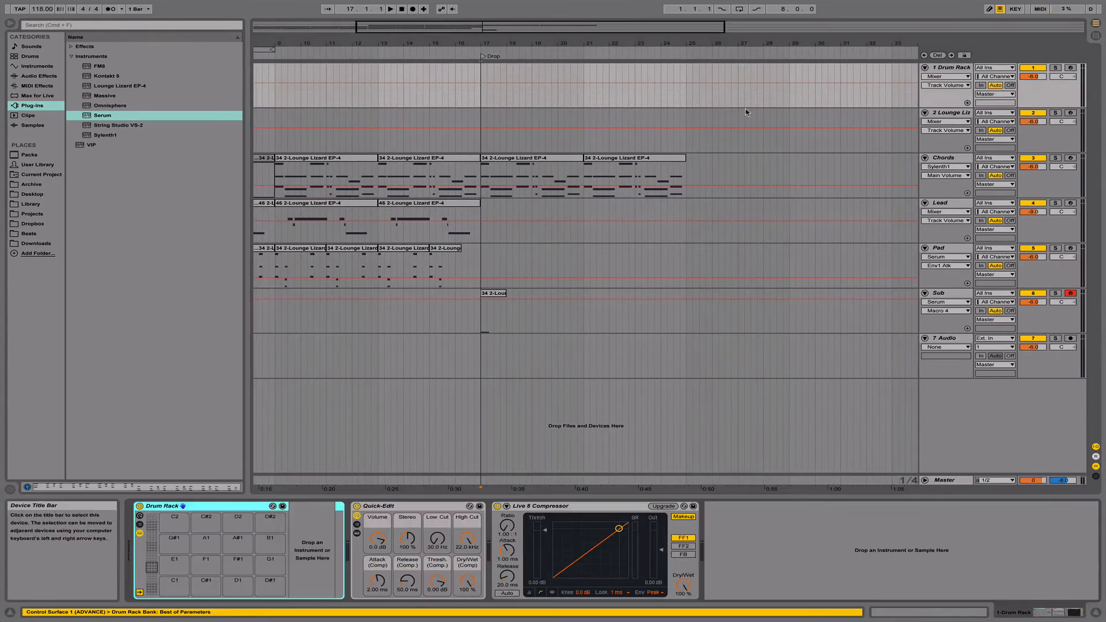
left_click(47, 186)
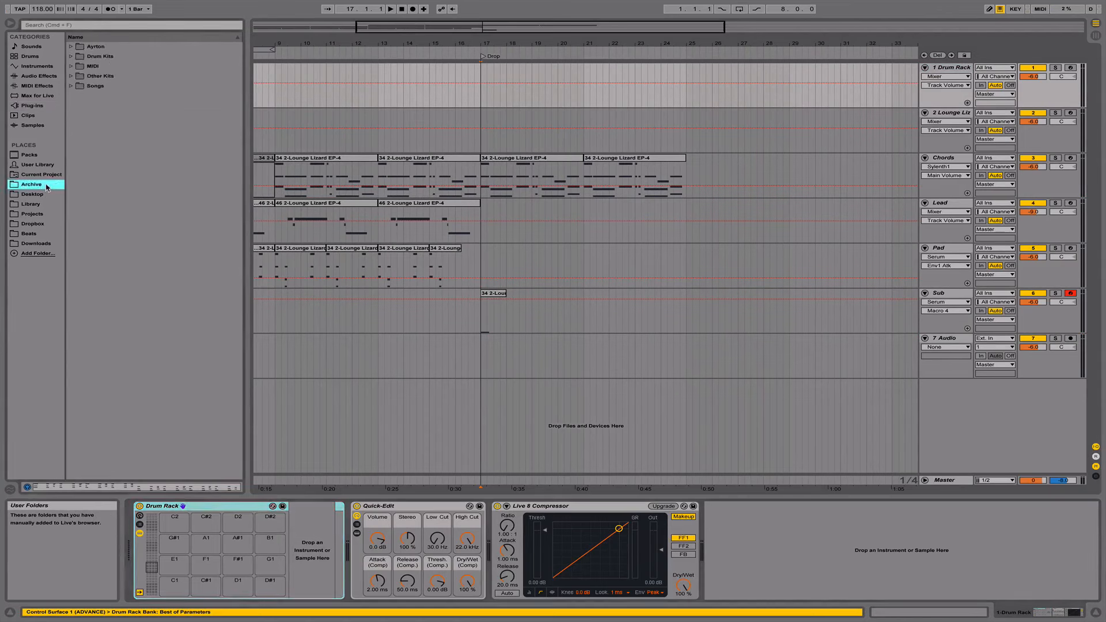
left_click(75, 56)
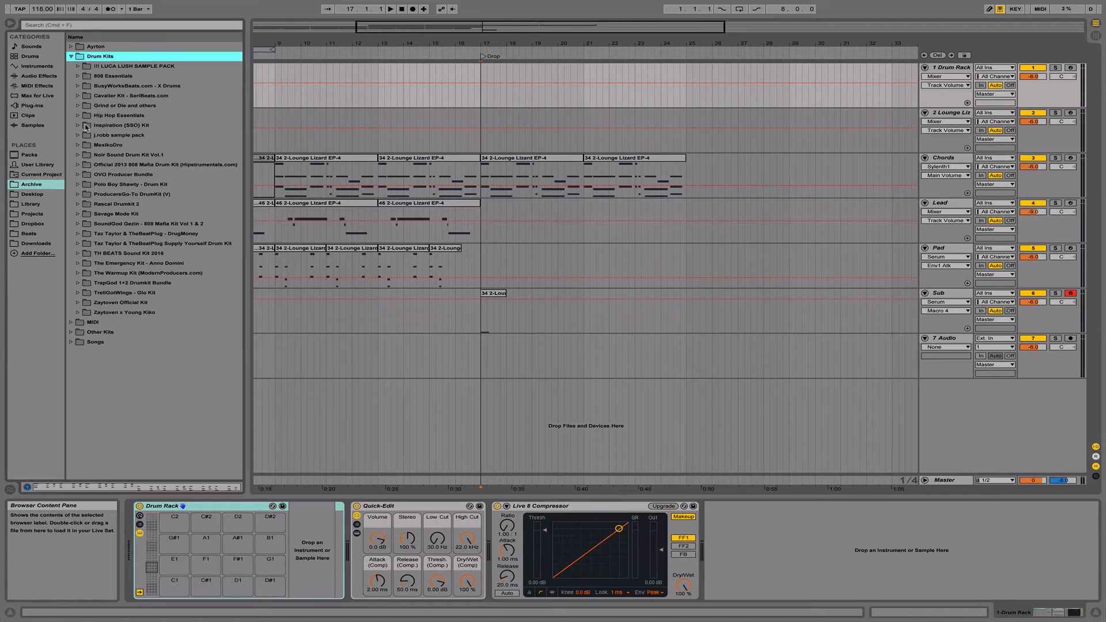
left_click(82, 97)
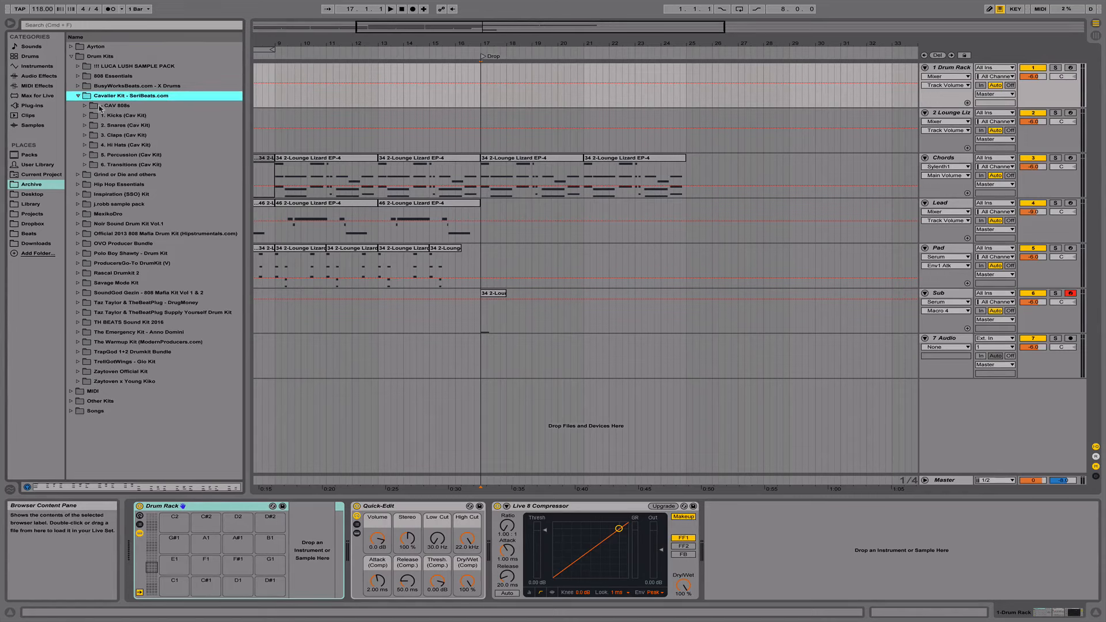
left_click(92, 115)
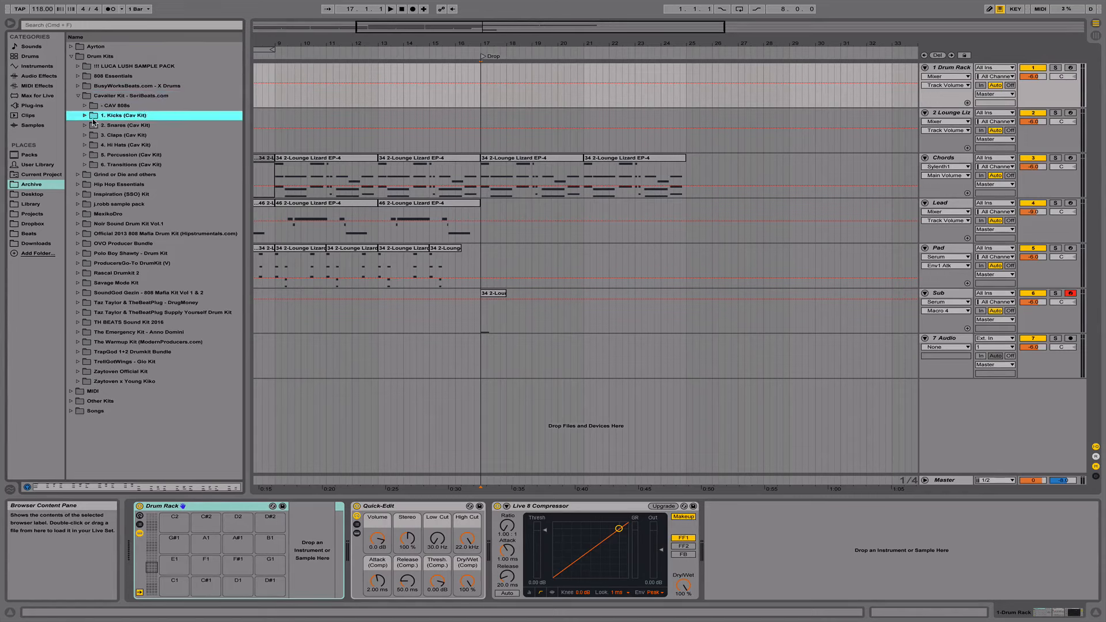
left_click(86, 116)
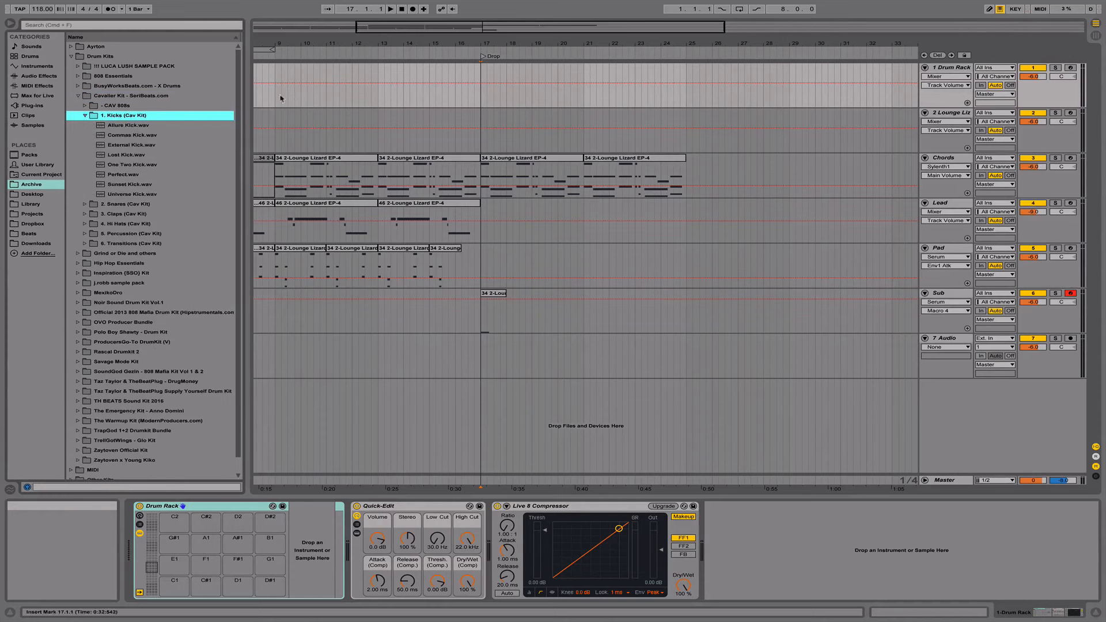
Create an empty four-bar MIDI clip on the Drum Rack track from 17.1.1 to 21.1.1.
left_click_drag(477, 101, 583, 100)
key("super+shift+m")
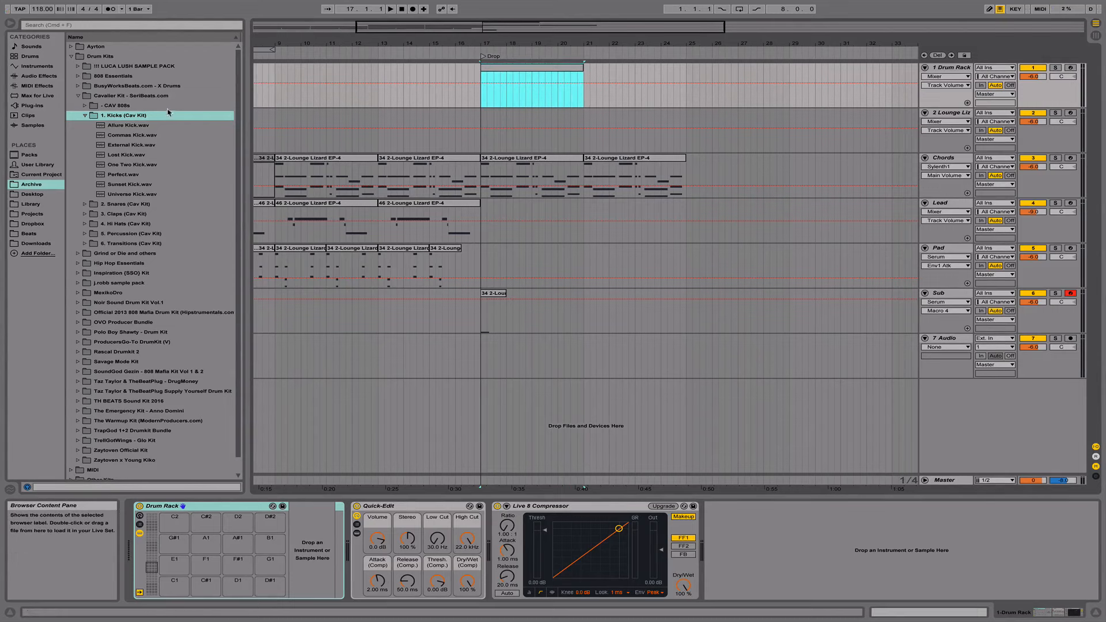
Audition the kick samples in the Cavalier Kit's Kicks folder, comparing Perfect.wav with its neighbours.
left_click(143, 129)
left_click(143, 135)
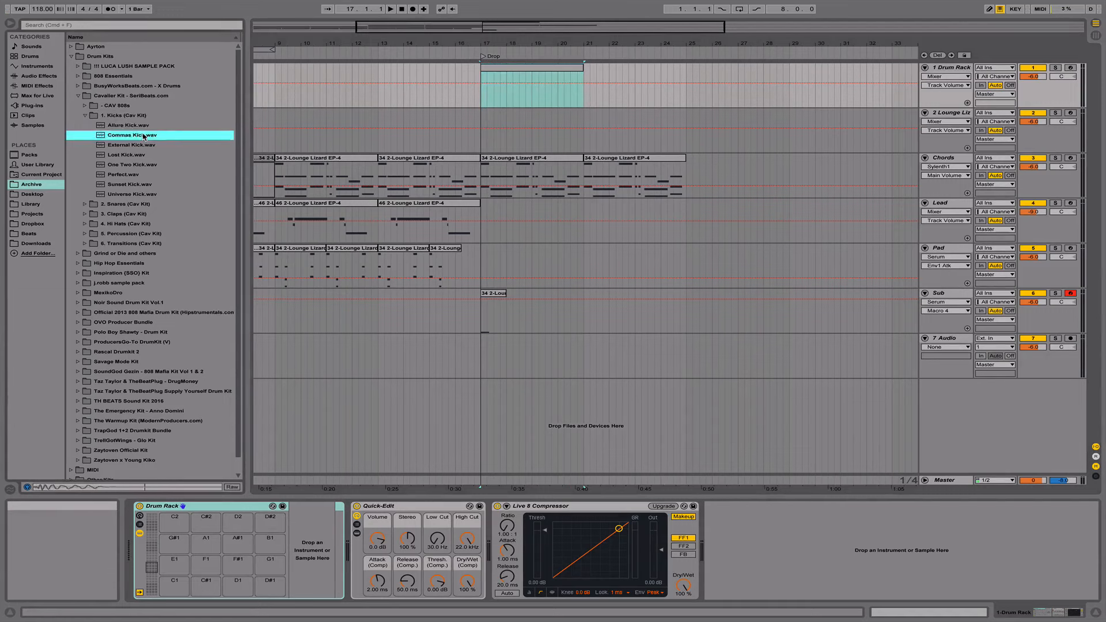
key("Down")
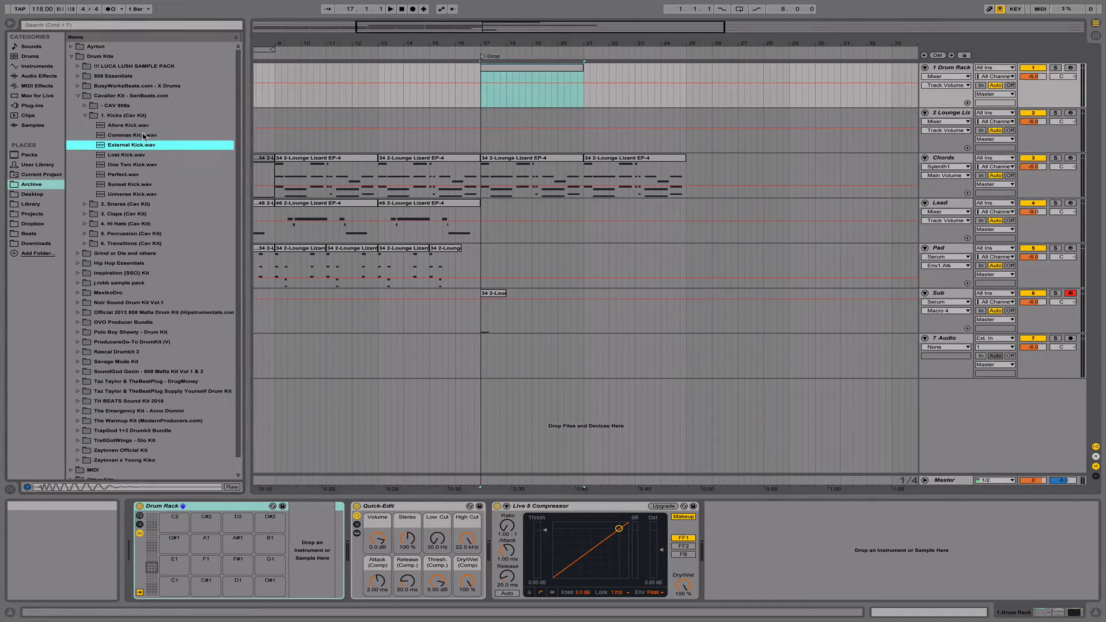
key("Down")
key("Down")
key("Down")
key("Down")
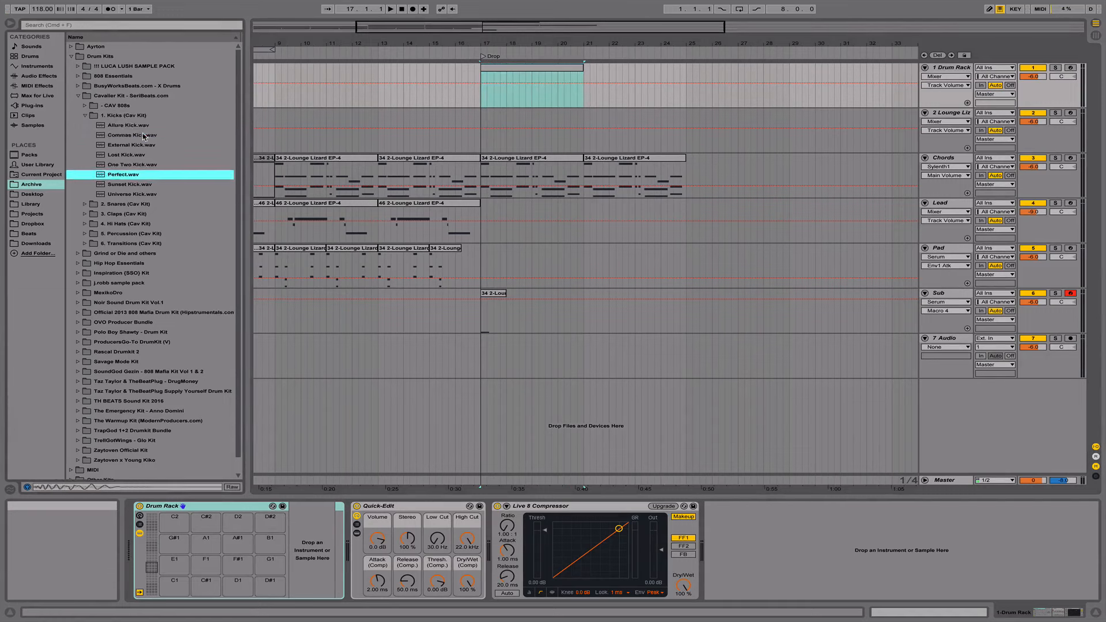
key("Up")
key("Down")
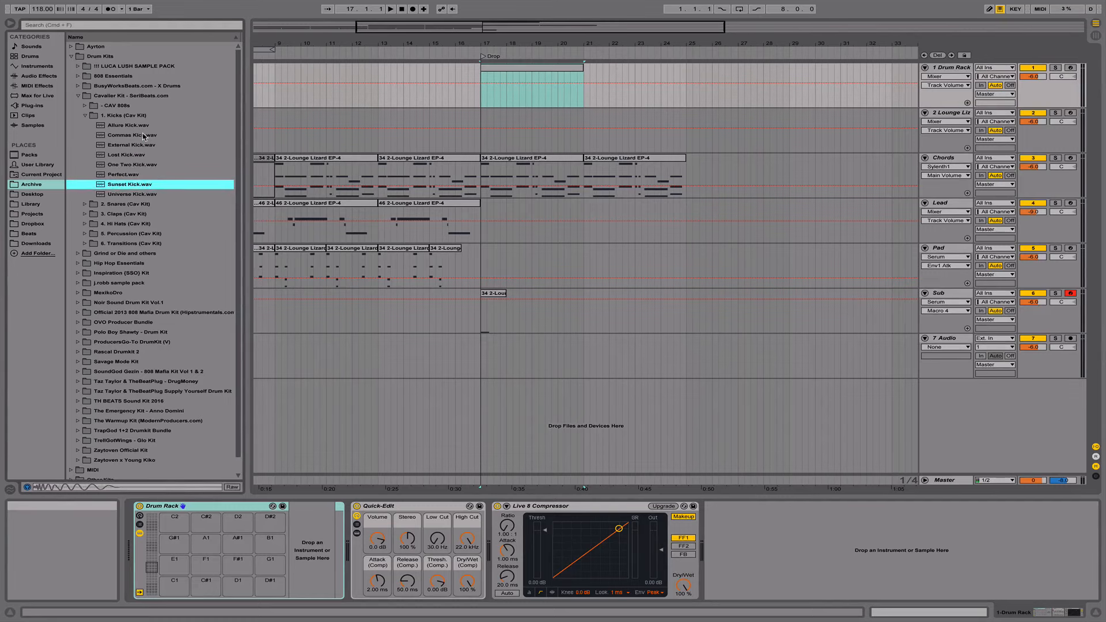
key("Up")
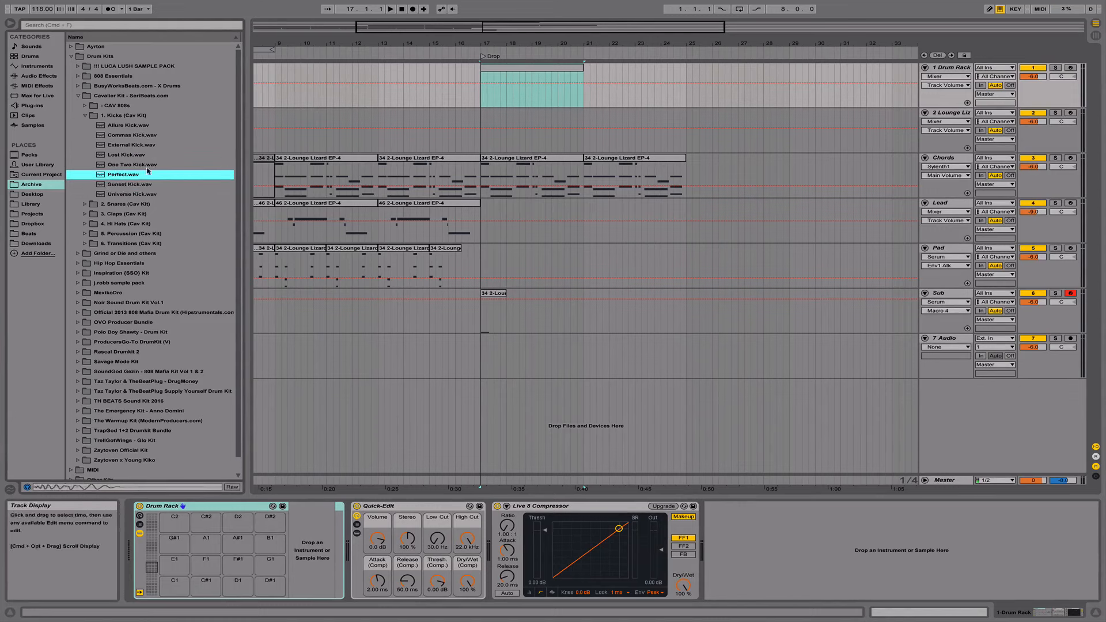
left_click(123, 185)
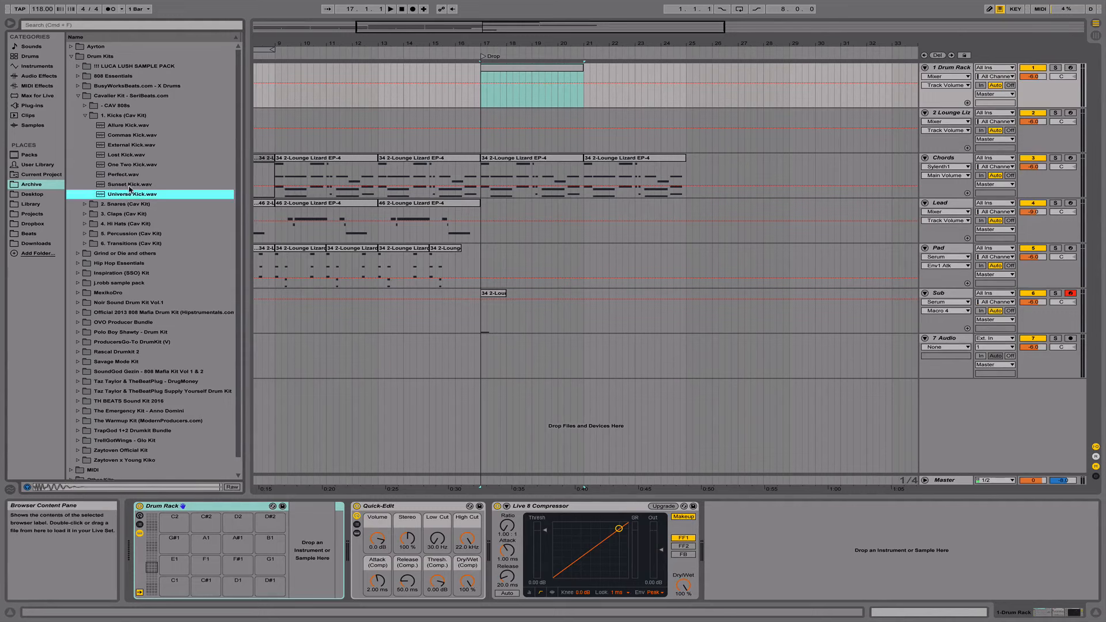
left_click(123, 175)
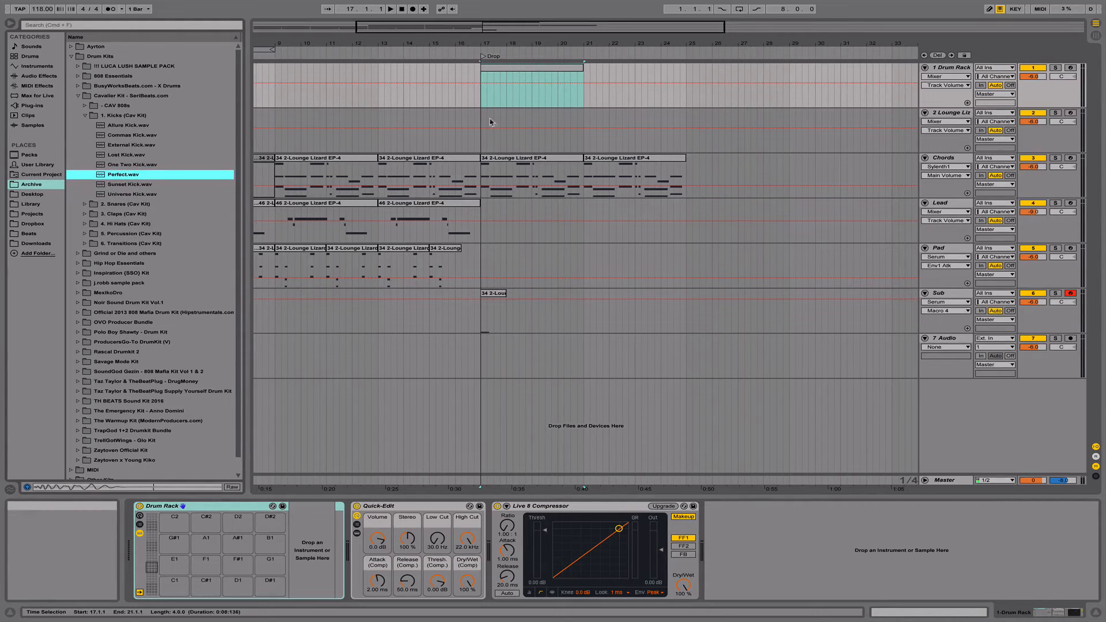
Load Perfect.wav onto the Drum Rack's C1 pad and preview it.
left_click(940, 70)
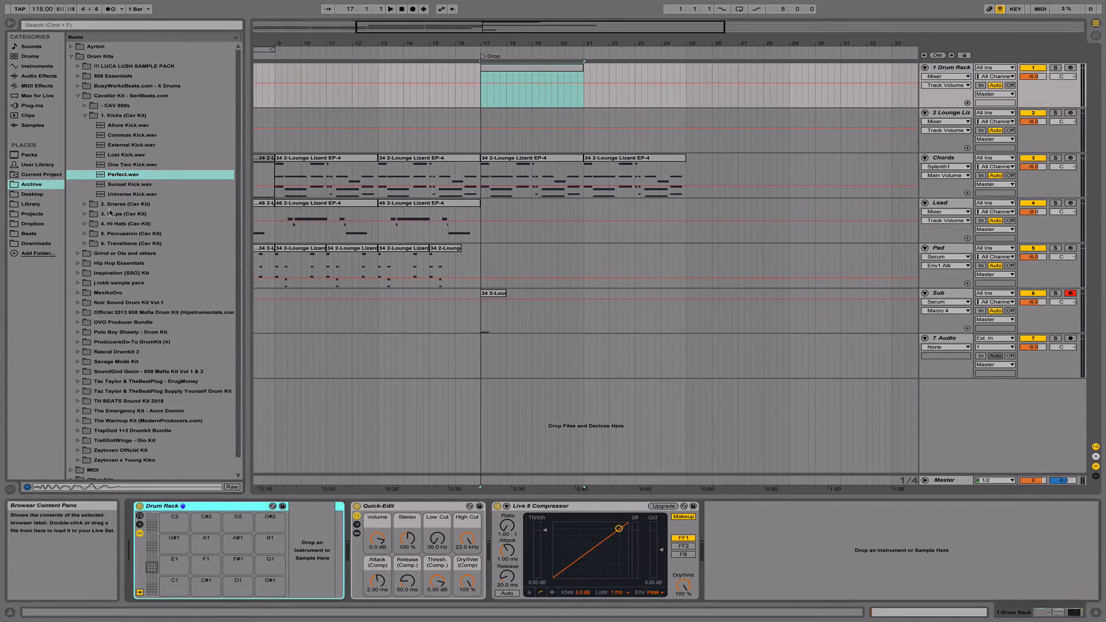
left_click_drag(122, 178, 172, 593)
left_click(173, 593)
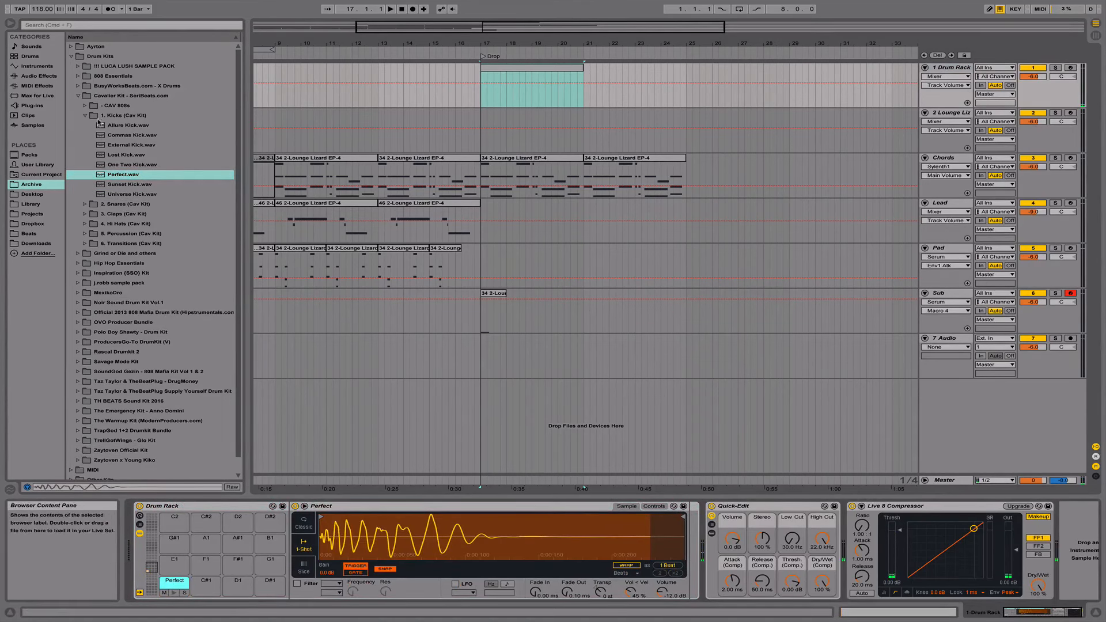
Switch from the Kicks to the Snares folder of the Cavalier Kit and audition its snare samples.
left_click(84, 115)
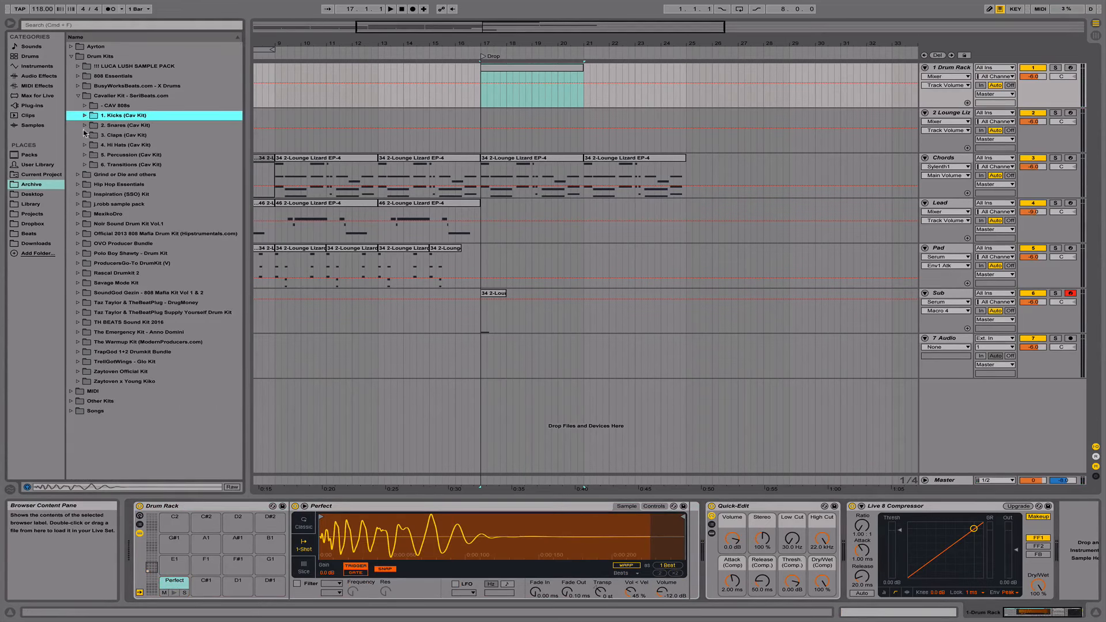
left_click(85, 126)
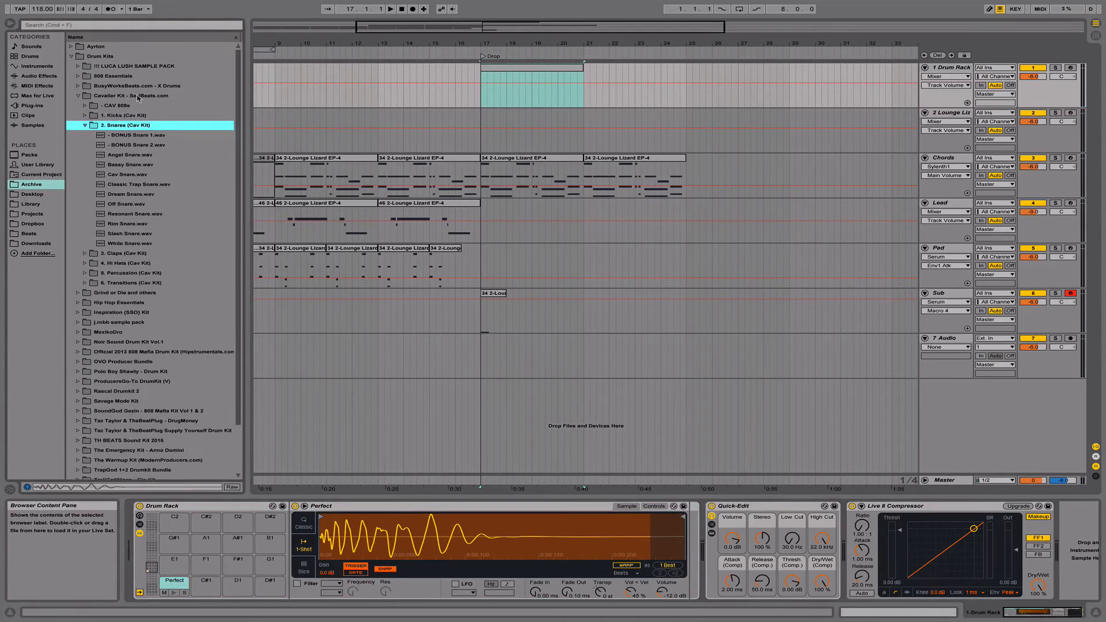
left_click(133, 146)
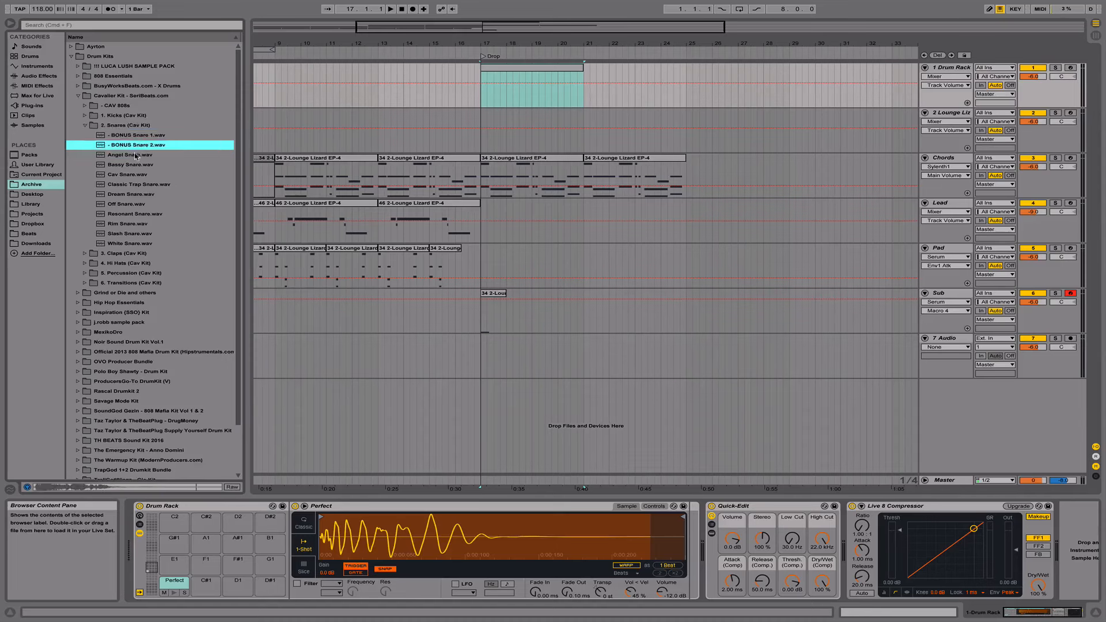
left_click(135, 158)
left_click(139, 174)
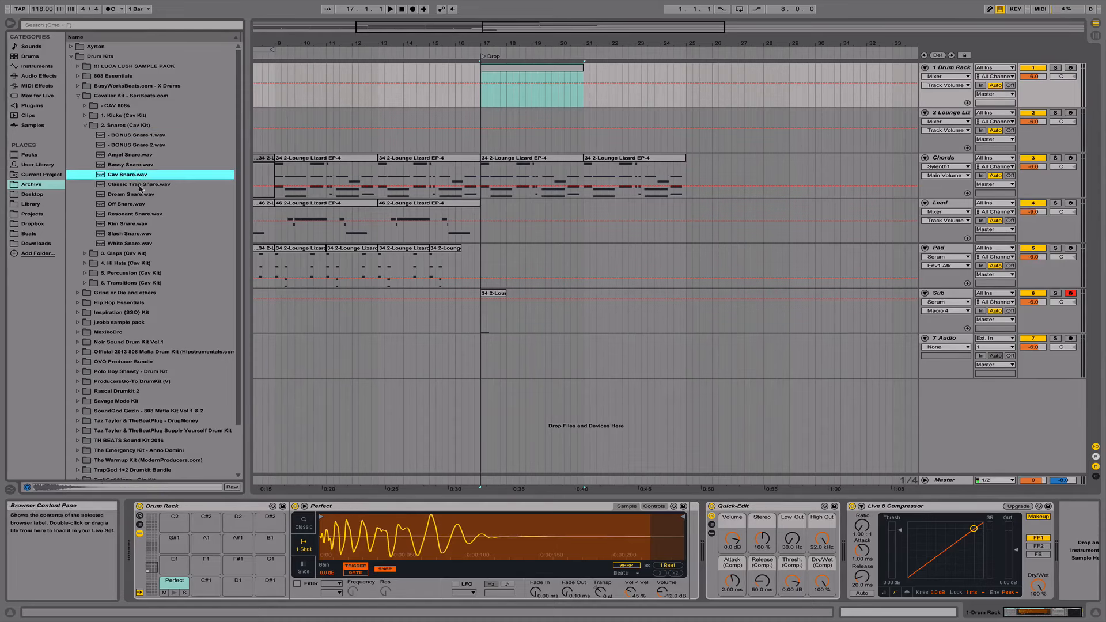
left_click(139, 186)
left_click(140, 195)
left_click(142, 213)
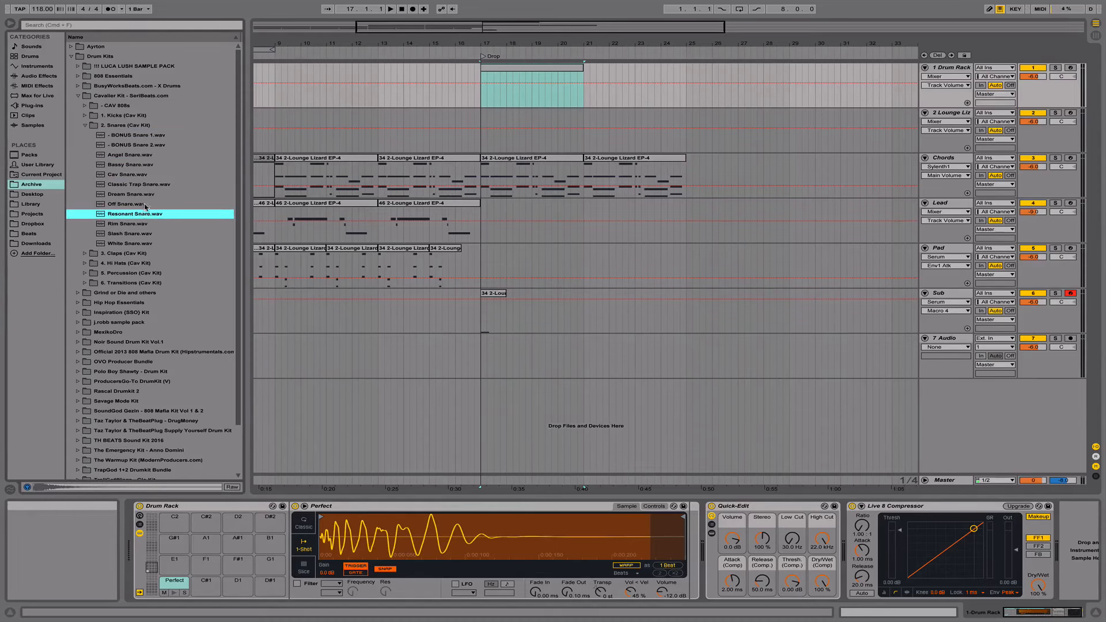
left_click(141, 205)
left_click(142, 224)
left_click(144, 233)
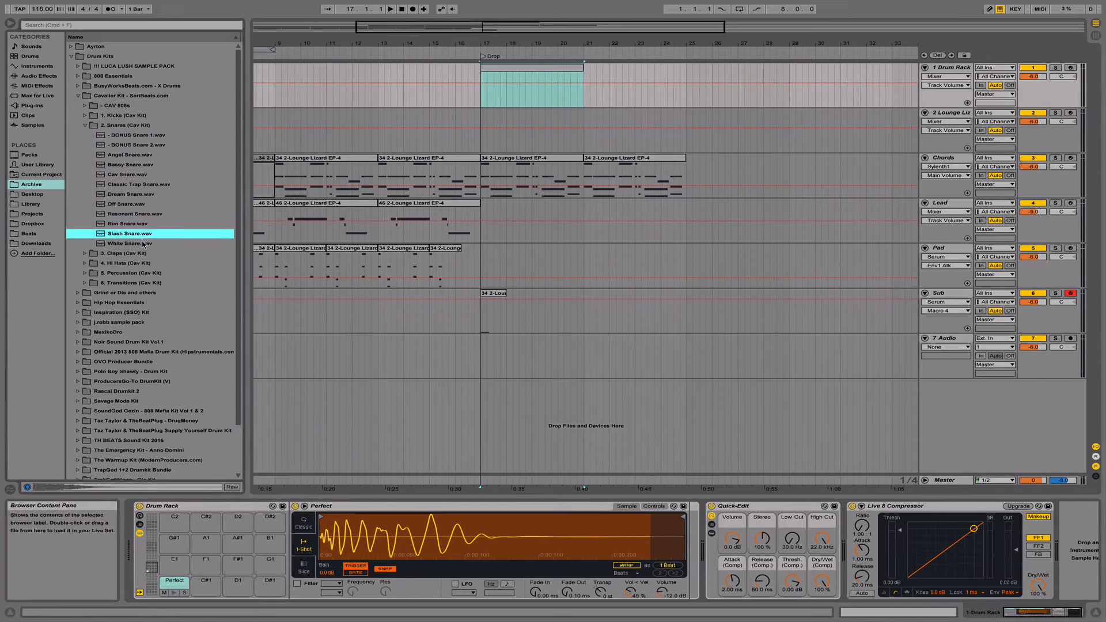
left_click(142, 243)
left_click(144, 186)
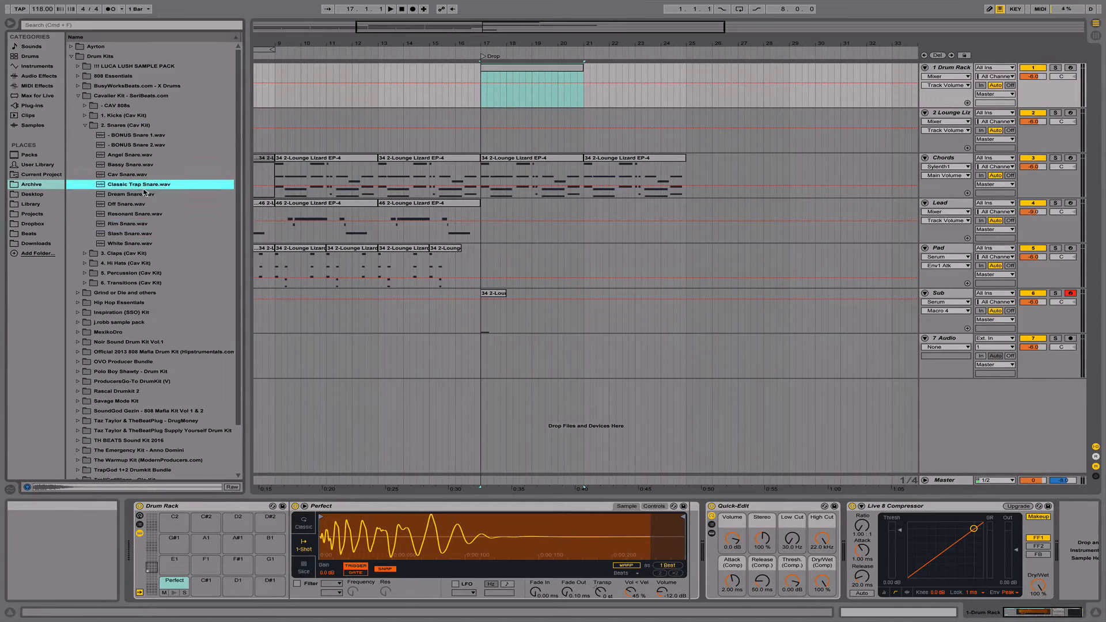
Load Classic Trap Snare.wav onto the C#1 pad and preview it over playback of the drop.
left_click_drag(136, 186, 203, 464)
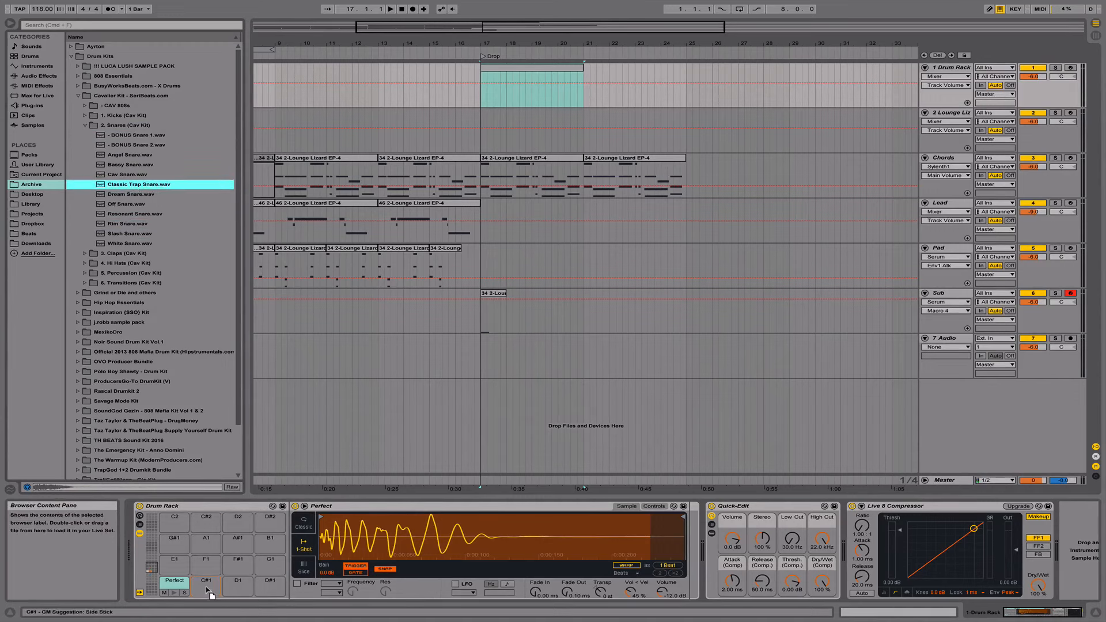
left_click_drag(208, 593, 206, 593)
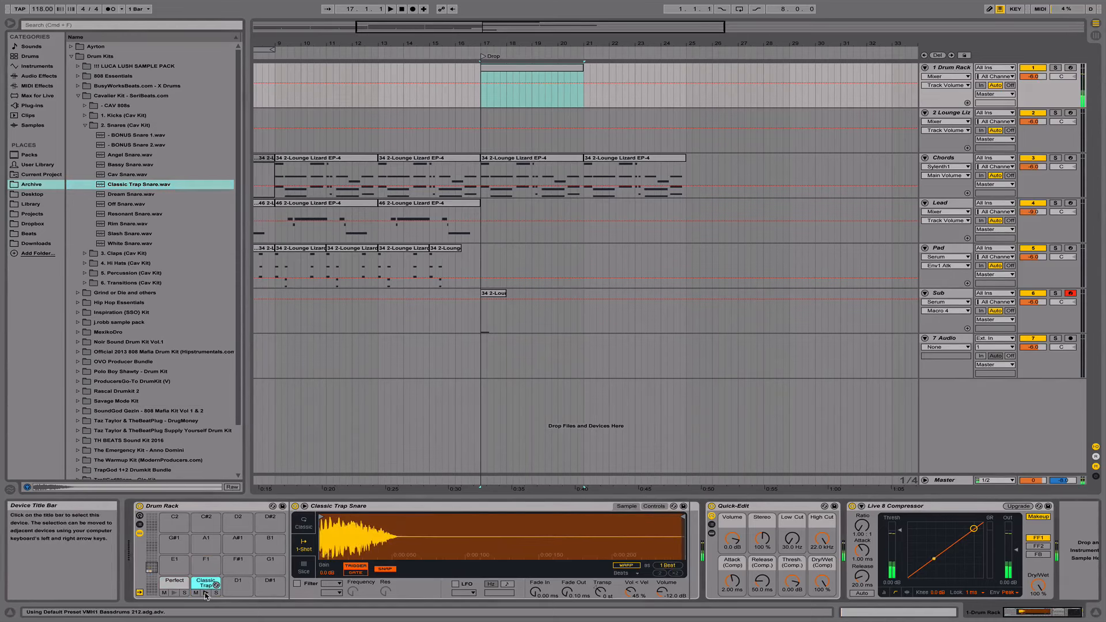
key("space")
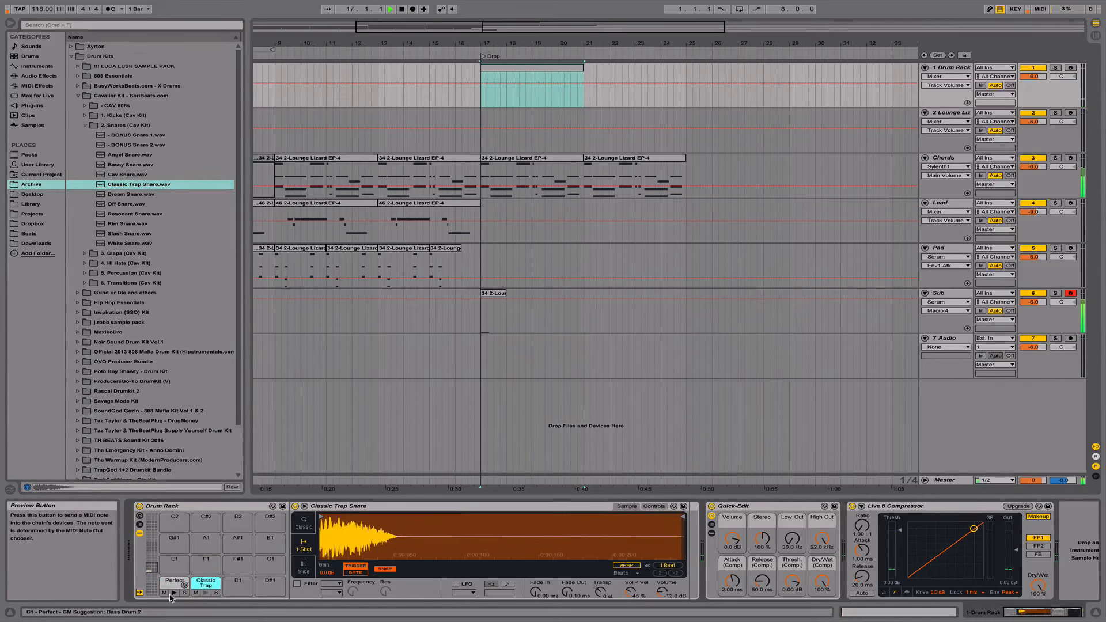
left_click(203, 593)
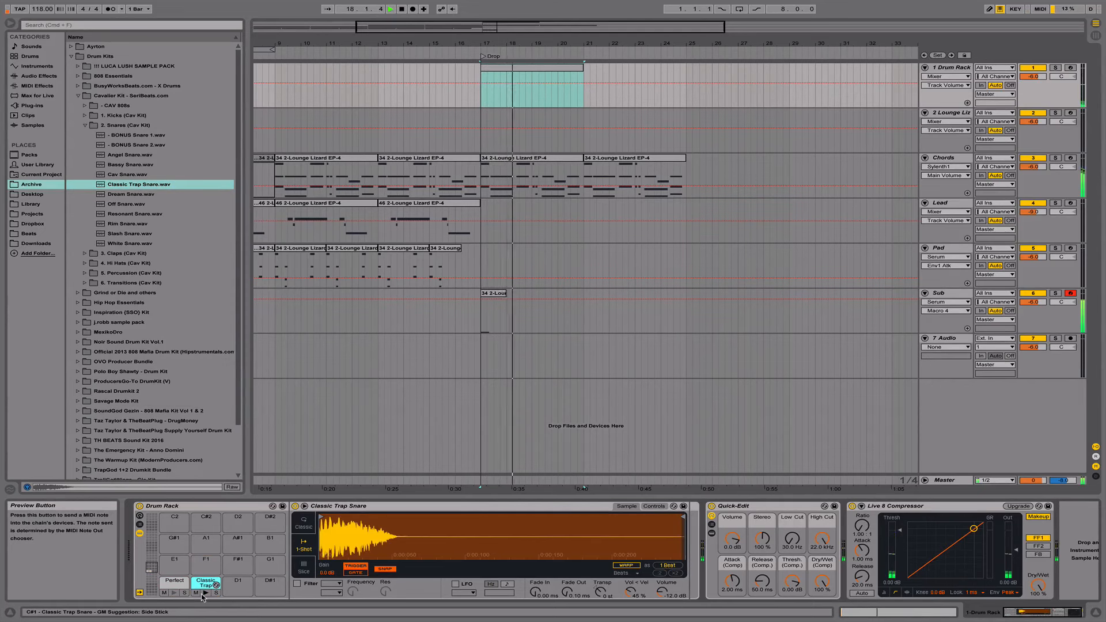
key("space")
In the Drum Rack clip at bar 17, place Classic Trap Snare notes at 1.3, 2.3, 3.3 and 4.3 and play it back.
left_click(514, 68)
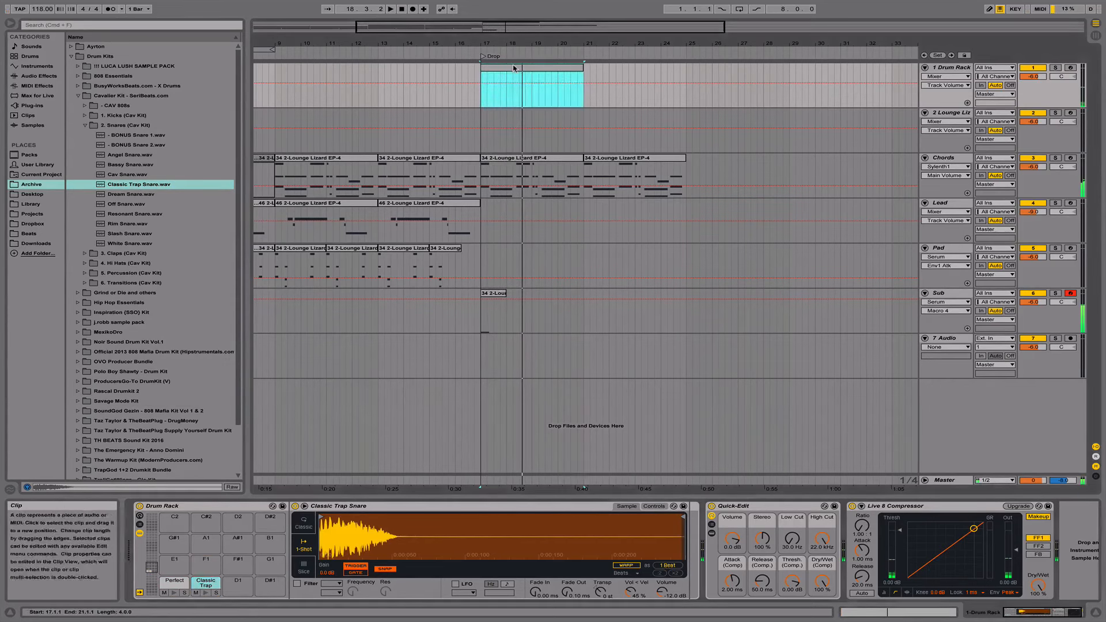
double_click(514, 68)
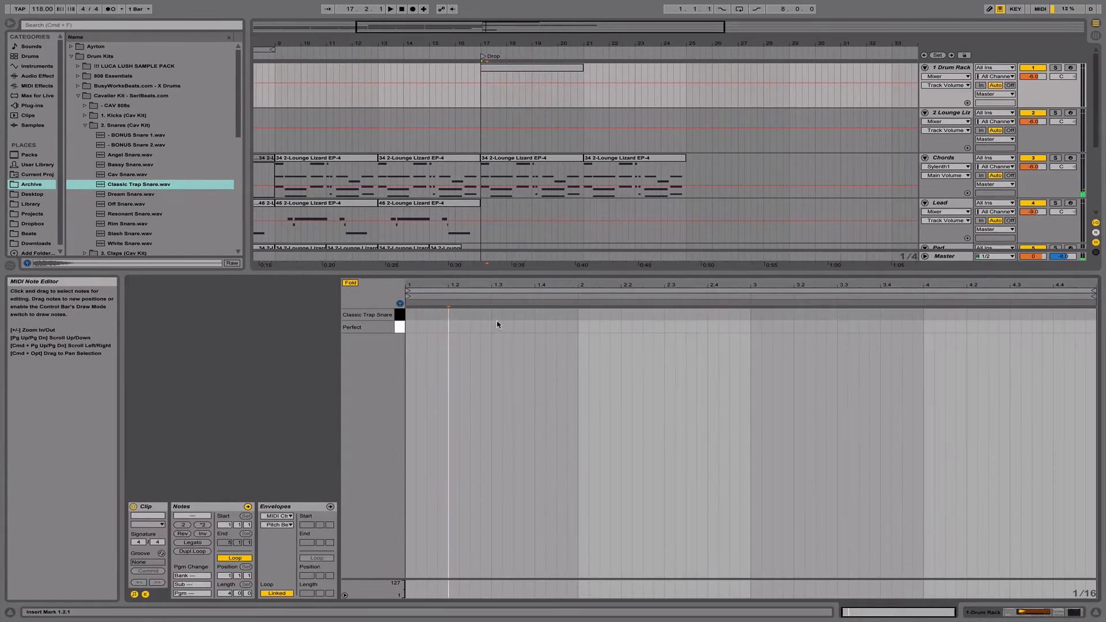
left_click_drag(509, 314, 499, 317)
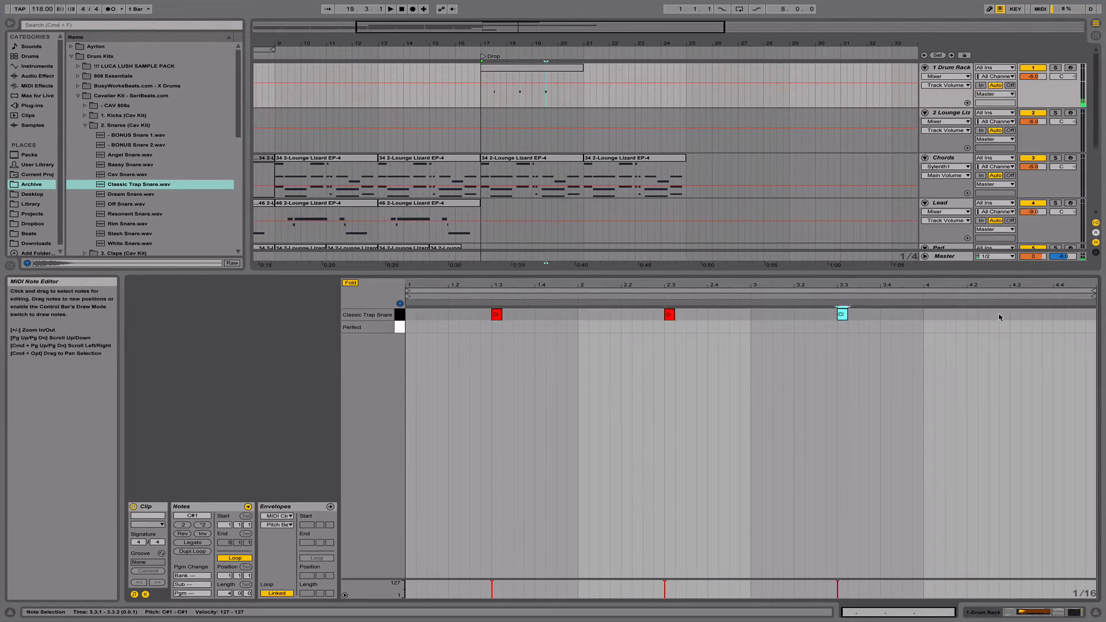
key("space")
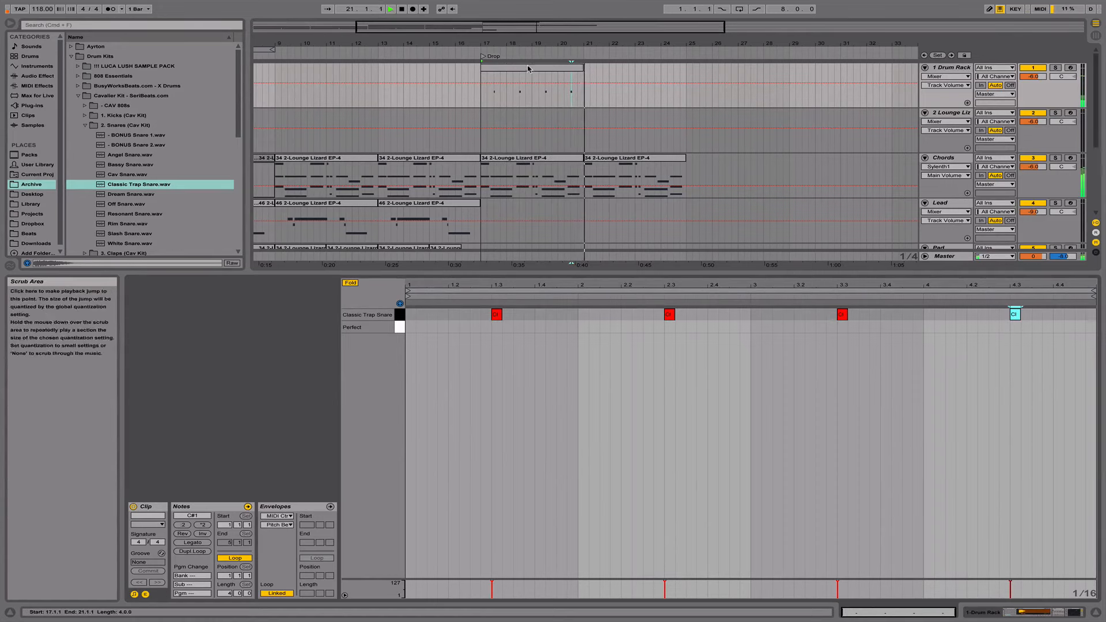
Duplicate the four-bar snare clip to bar 21, stop playback and hide the note editor.
key("super+d")
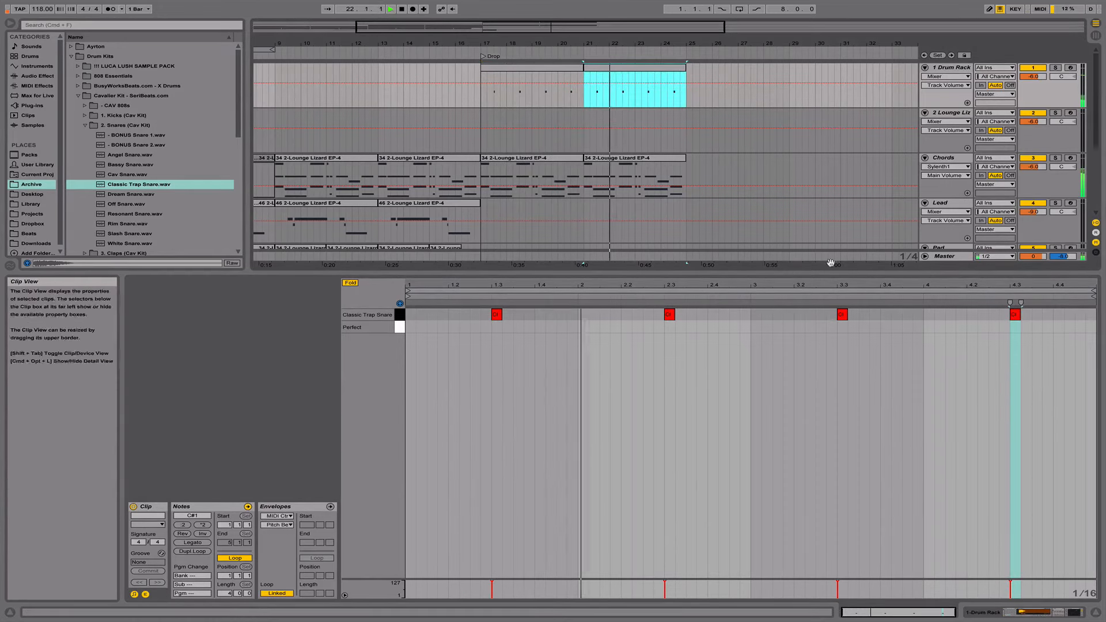
key("space")
mouse_move(604, 44)
left_mouse_down()
mouse_move(604, 124)
mouse_move(604, 44)
left_mouse_up()
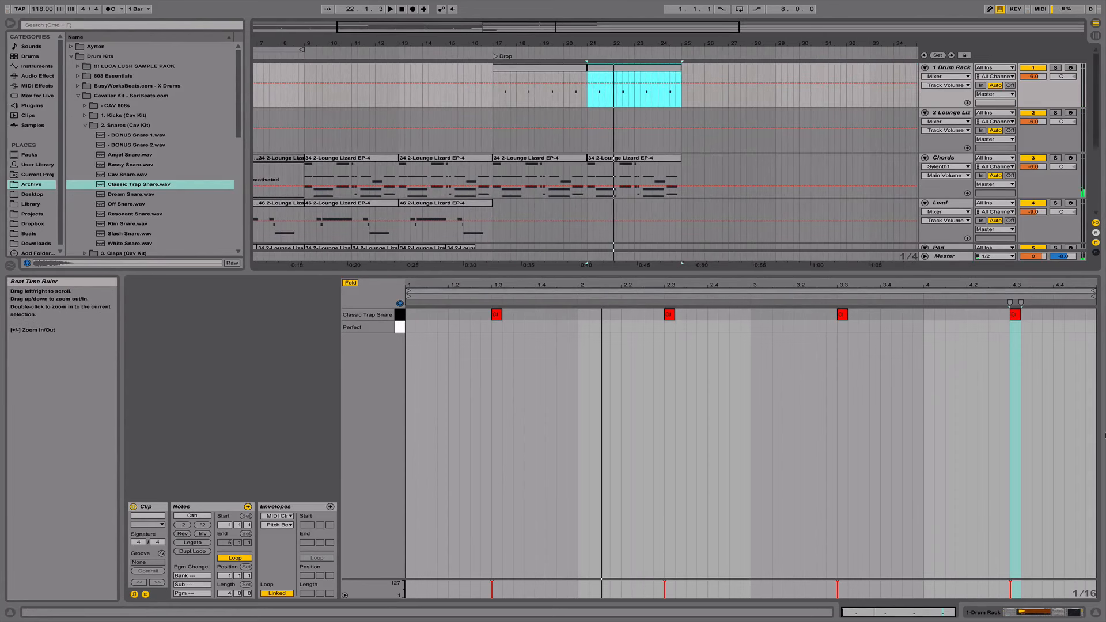
left_click(1095, 612)
scroll(684, 389, "left", 5)
scroll(683, 390, "right", 8)
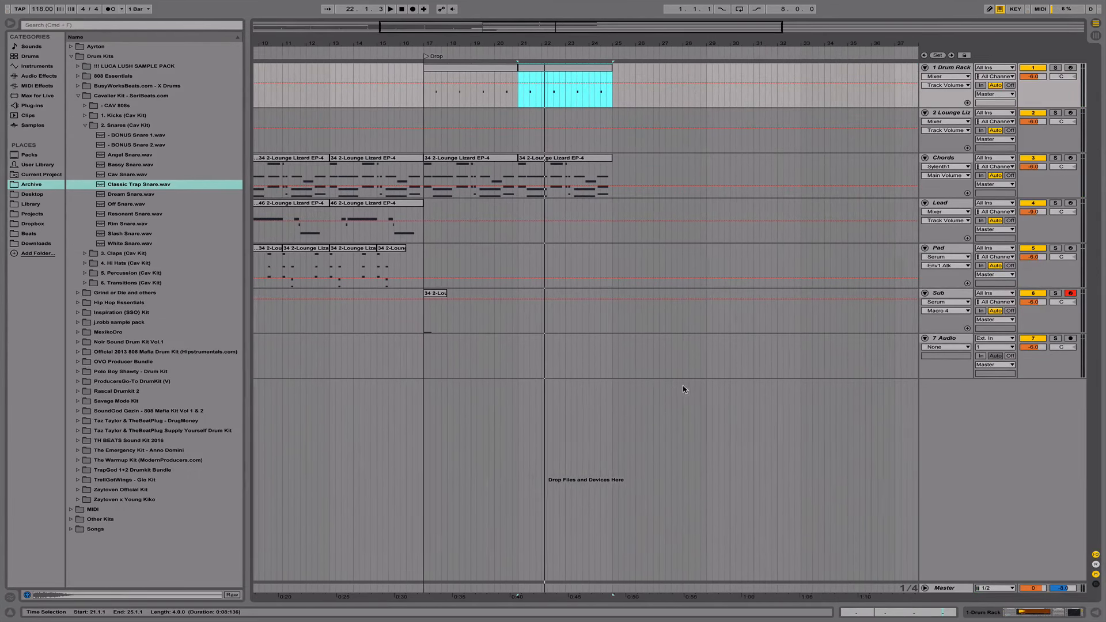
In the Drum Rack clip at bar 17, place Perfect kick notes at 1.1, 1.3.3 and 1.4 and play it back.
double_click(462, 84)
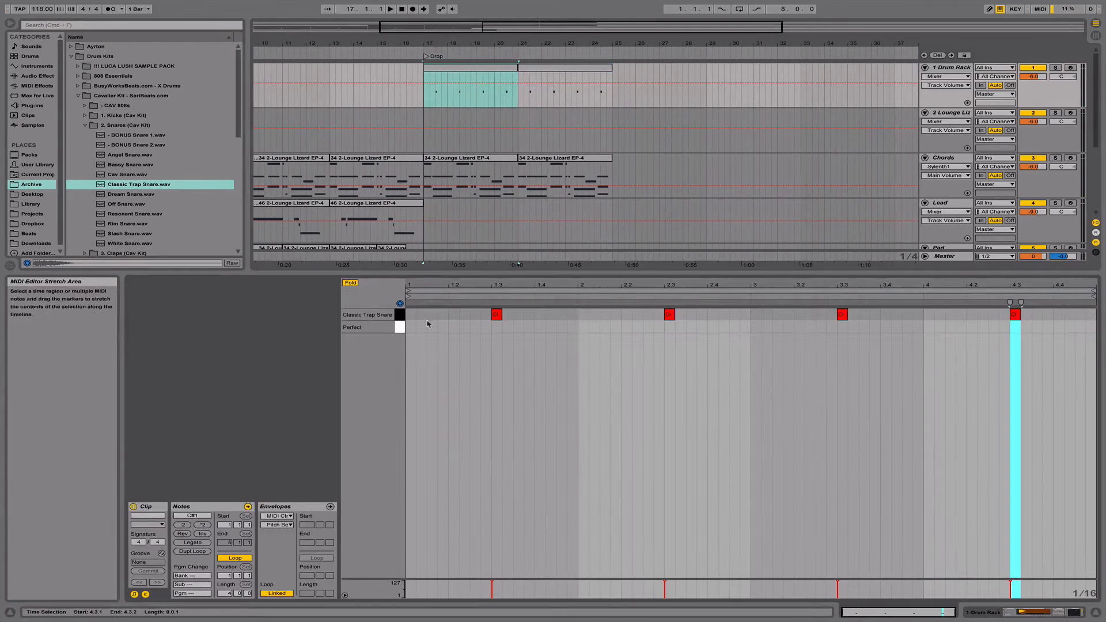
double_click(412, 328)
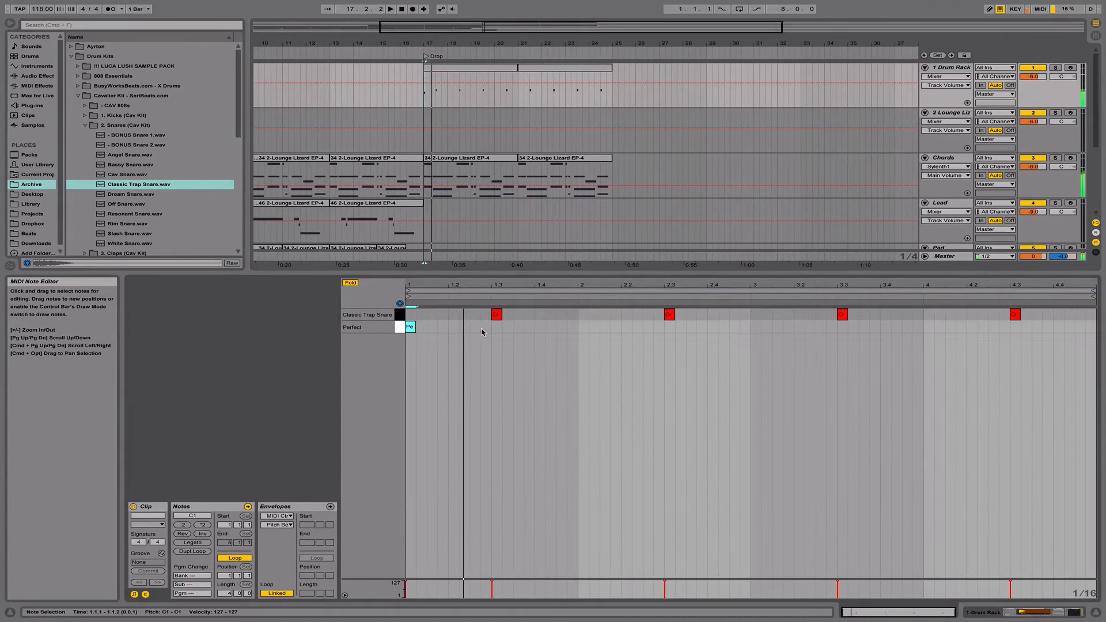
double_click(528, 327)
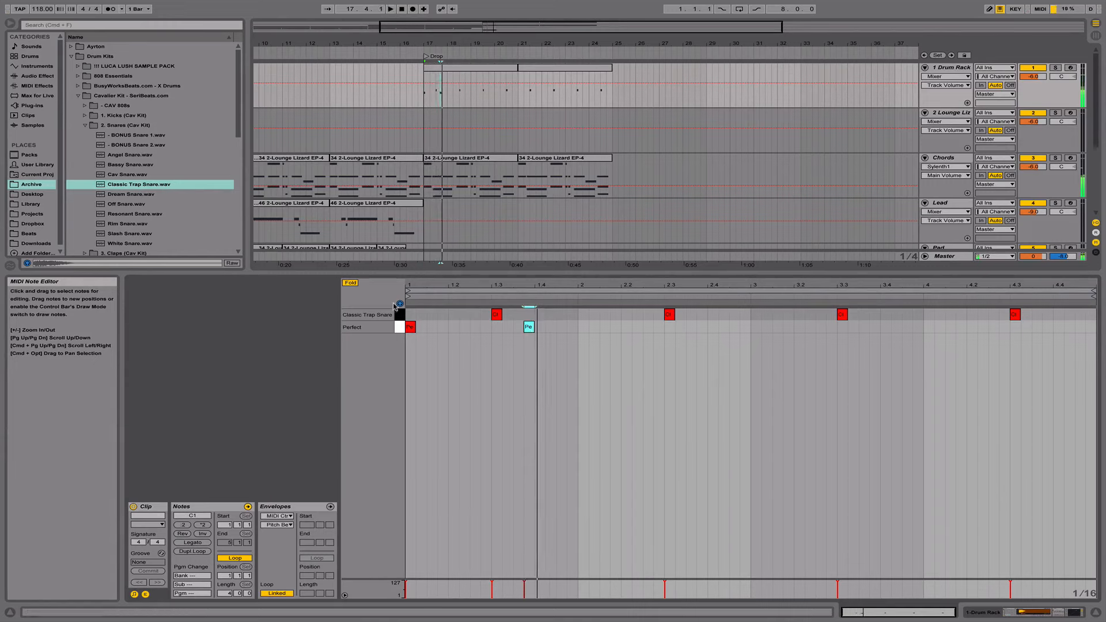
double_click(542, 327)
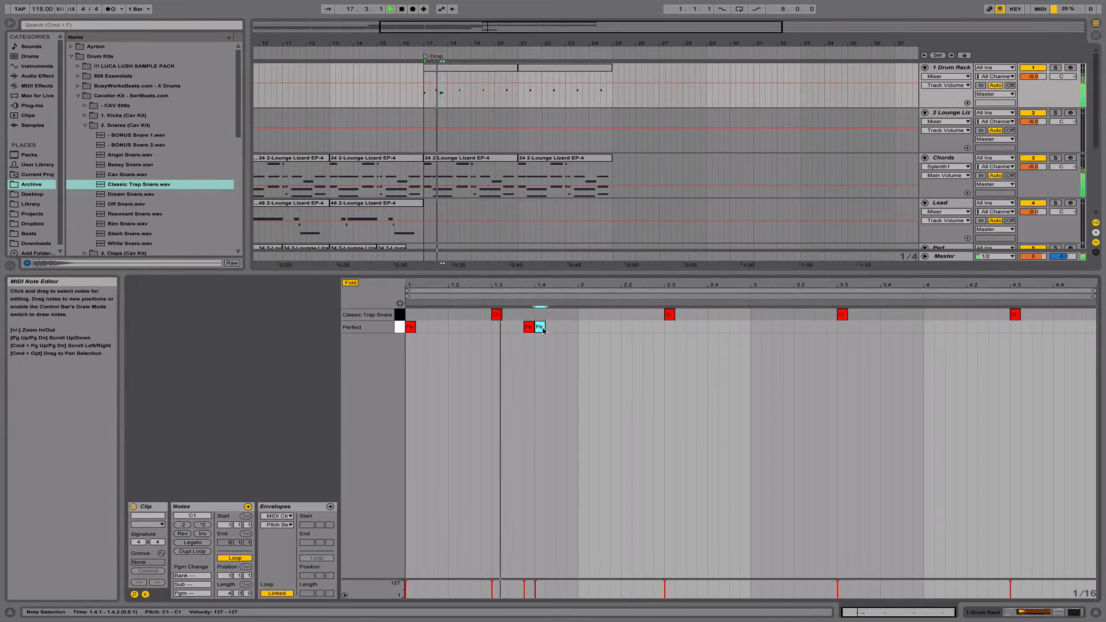
left_click_drag(529, 327, 519, 327)
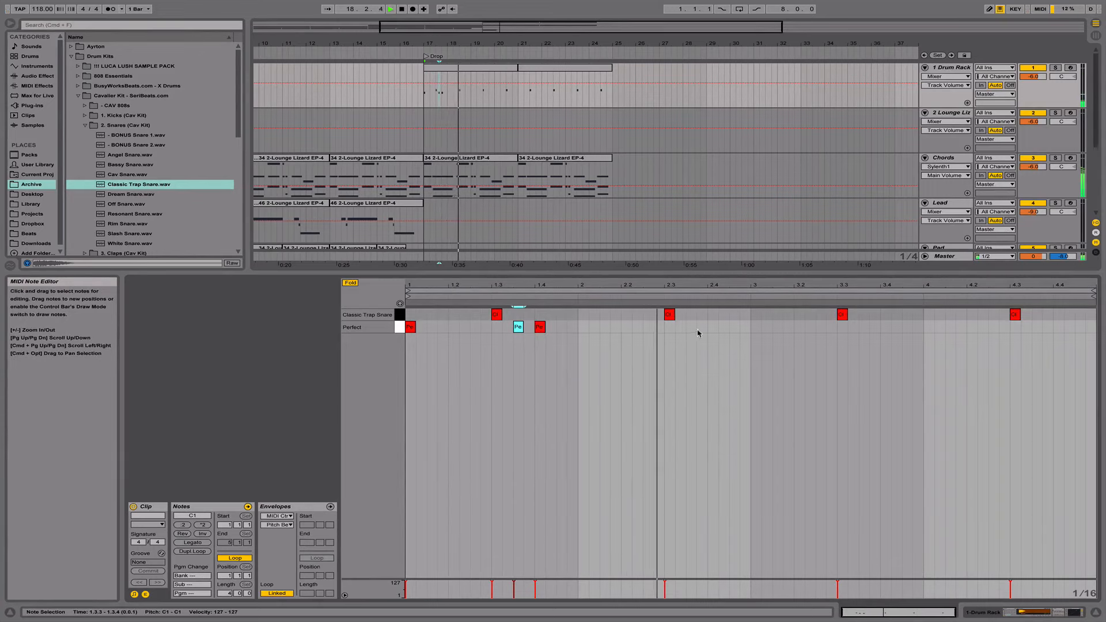
Add Perfect kick notes at 2.4 and 3.1, and repeat the first two bars' kick pattern across bars 3 and 4.
double_click(712, 328)
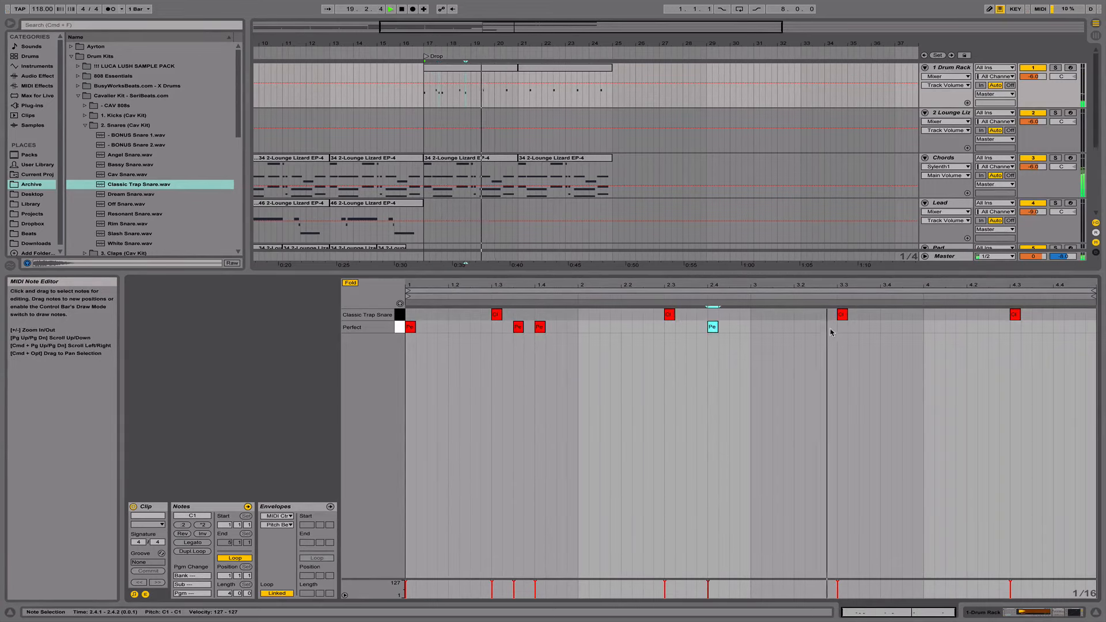
double_click(798, 327)
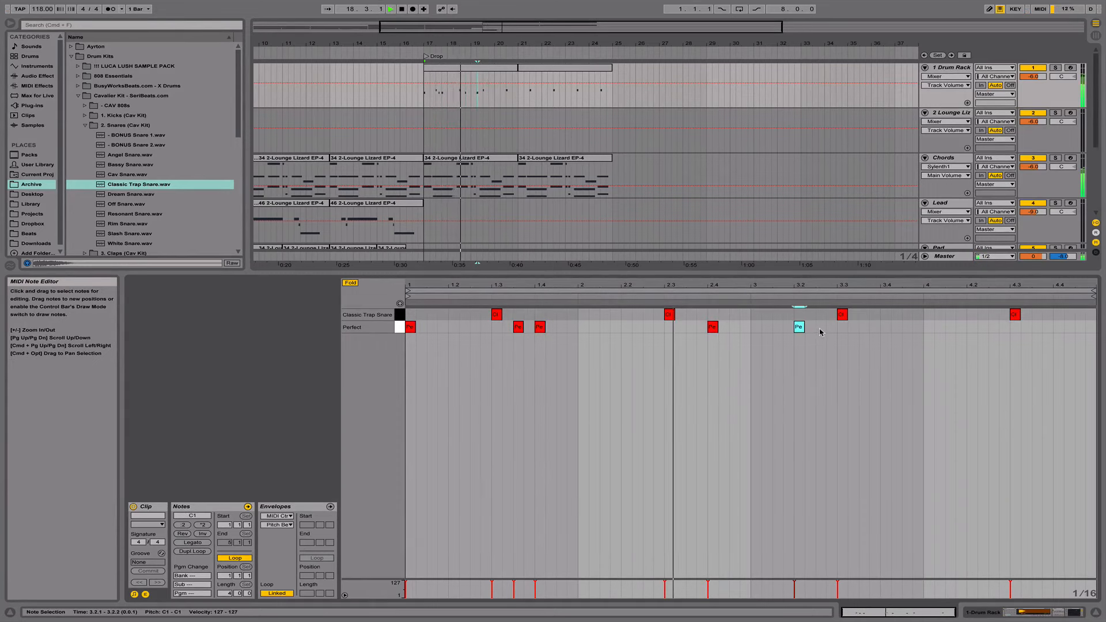
left_click(759, 331)
key("space")
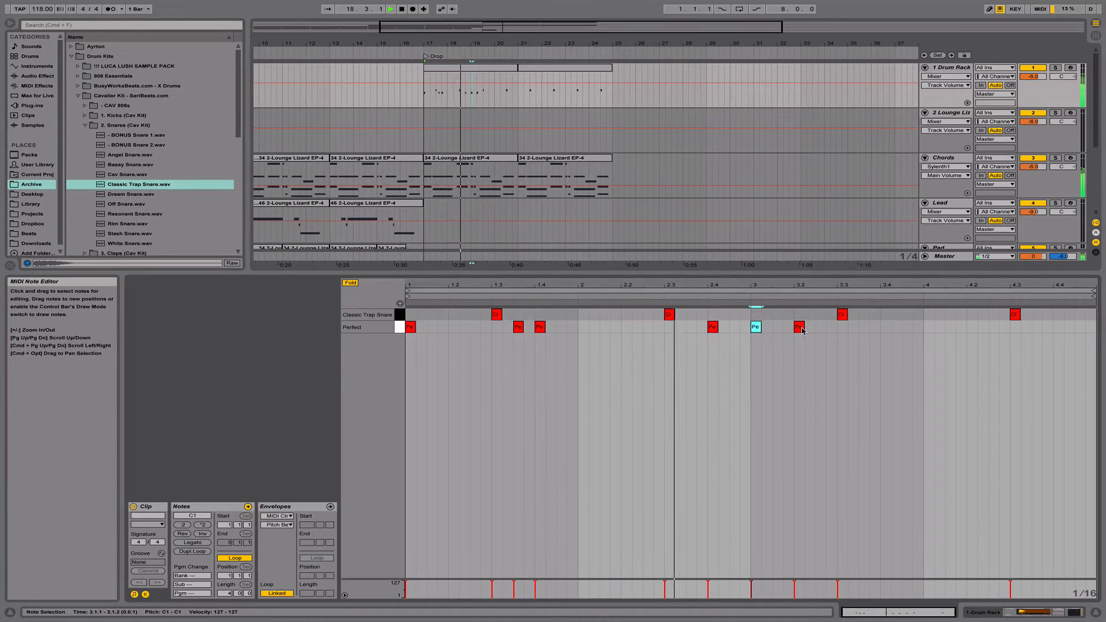
double_click(800, 328)
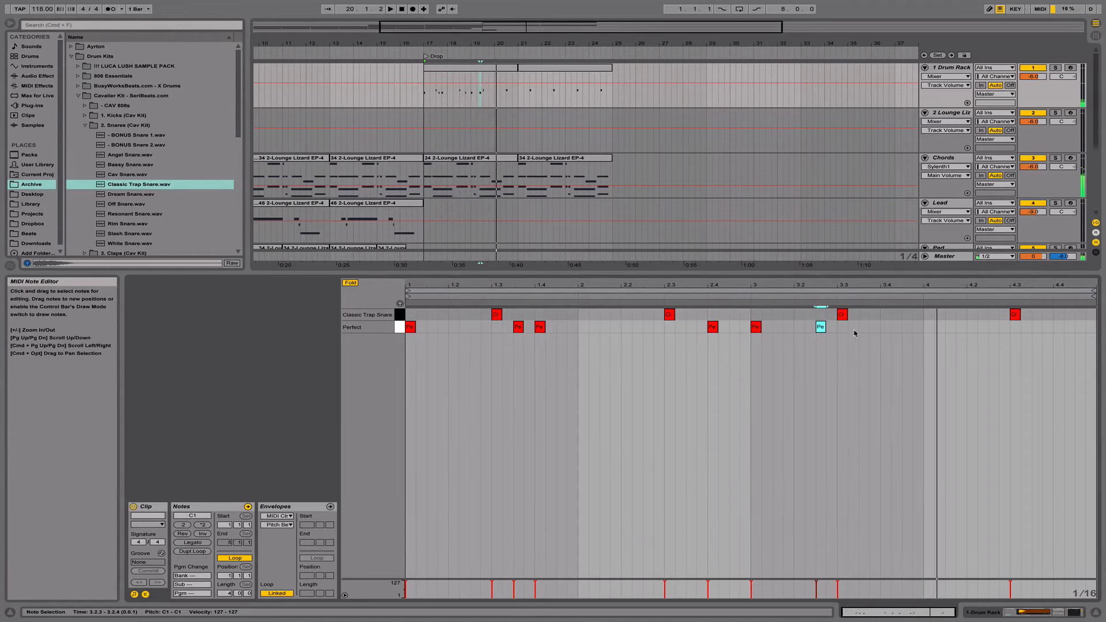
key("Delete")
key("space")
left_click_drag(827, 285, 763, 276)
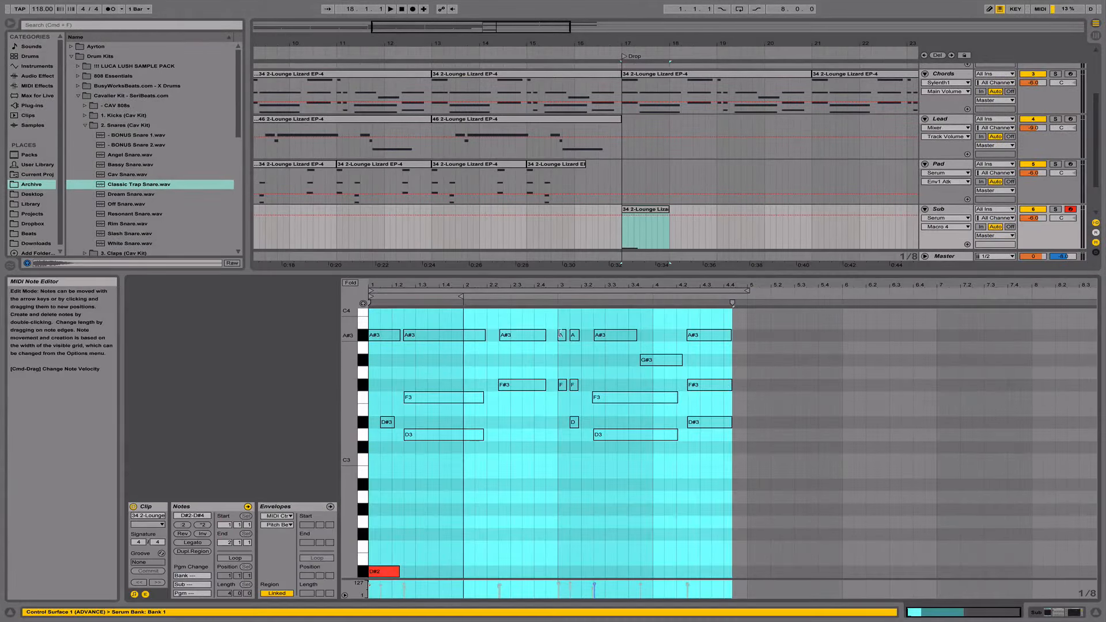
Extend the Sub clip to bar 21 and paste a copy of all the Perfect kick notes into it.
left_click(560, 334)
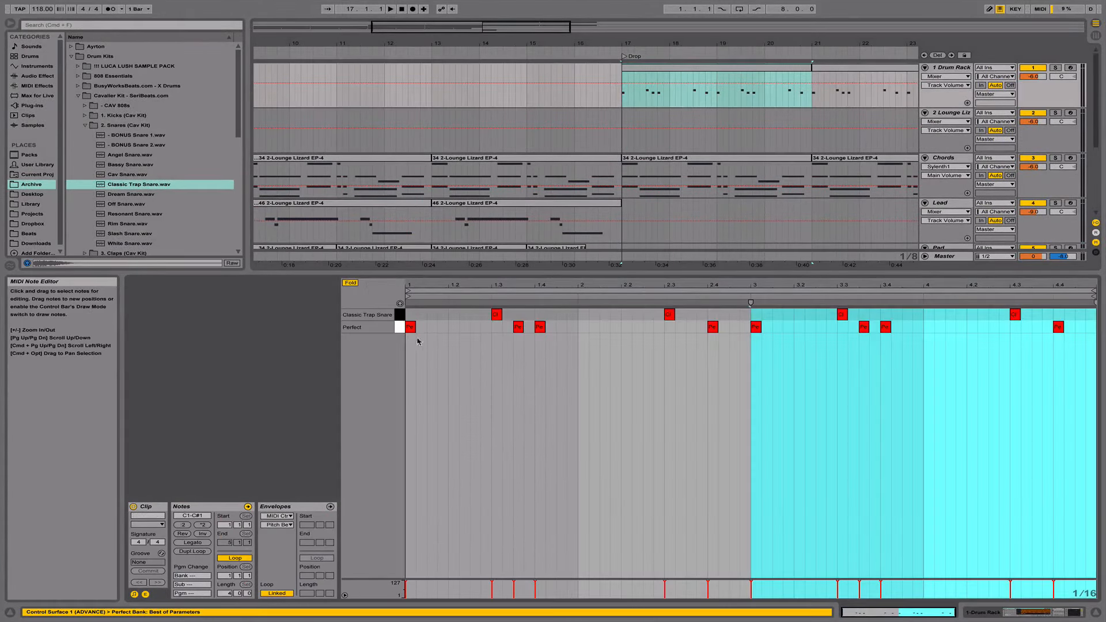
left_click(400, 327)
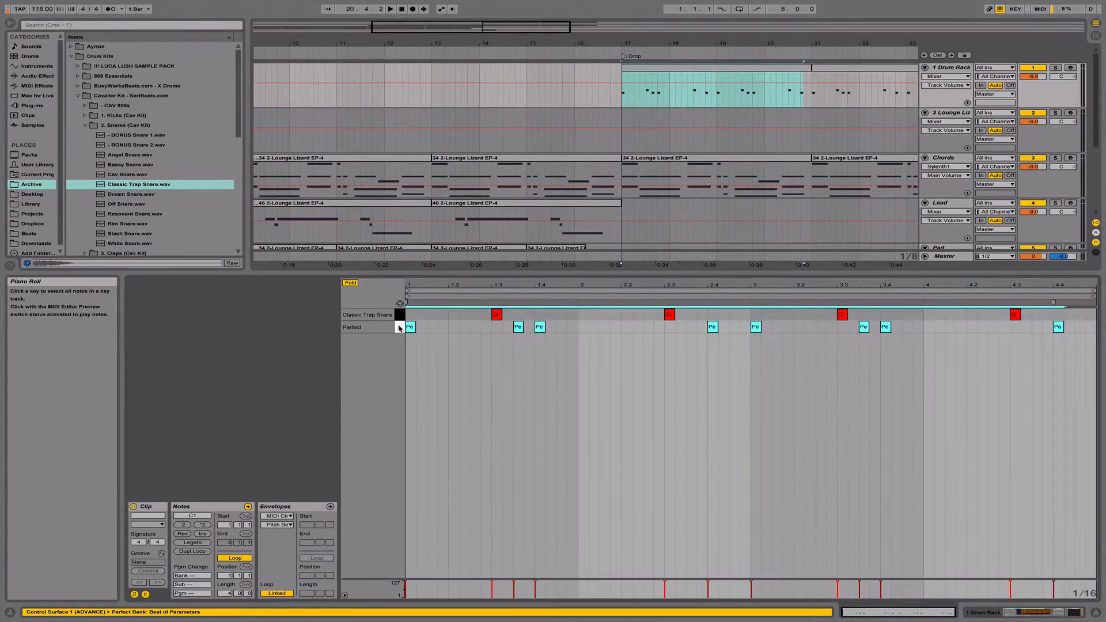
scroll(622, 242, "down", 5)
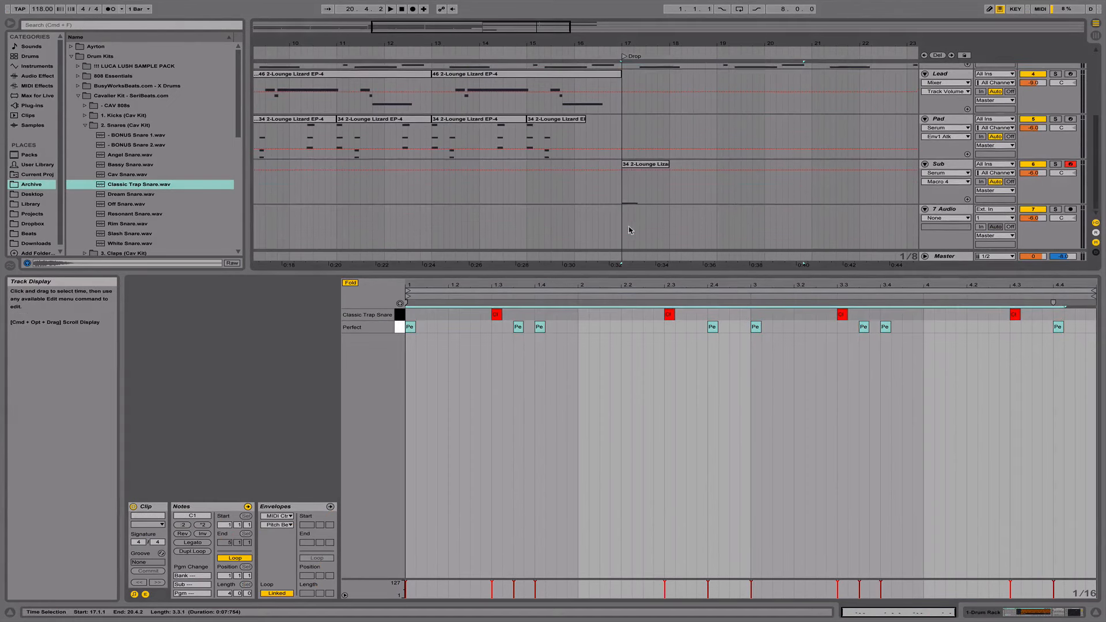
left_click(637, 164)
left_click_drag(668, 163, 811, 162)
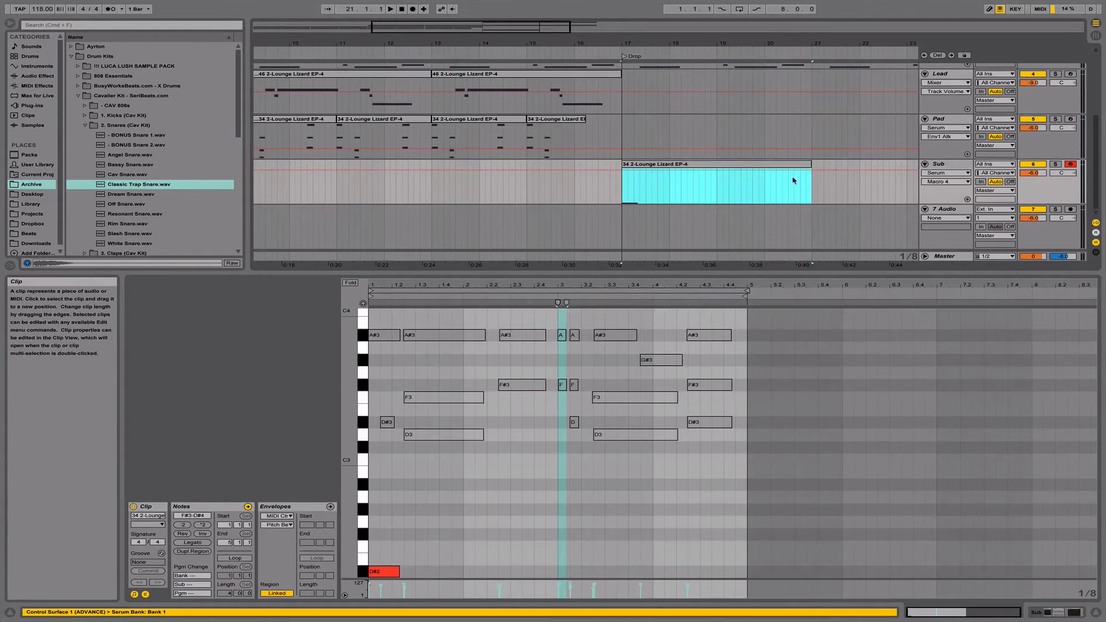
left_click(367, 513)
left_click(369, 514)
key("super+v")
Transpose the pasted kick-rhythm notes in the Sub clip up to D#2 and play them back.
scroll(445, 509, "down", 3)
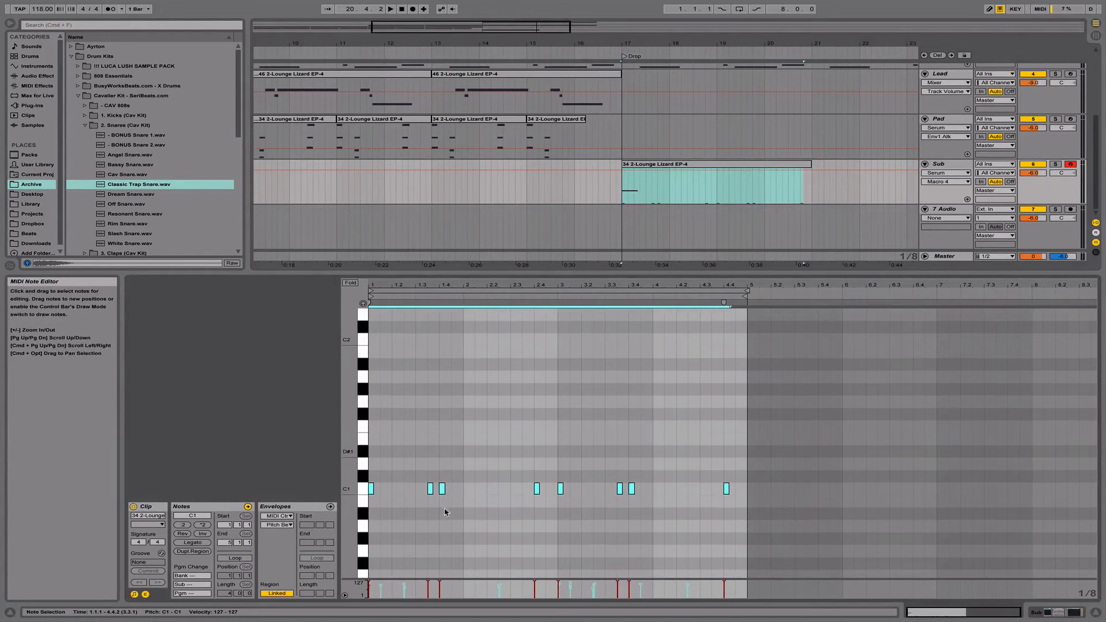
scroll(447, 511, "up", 3)
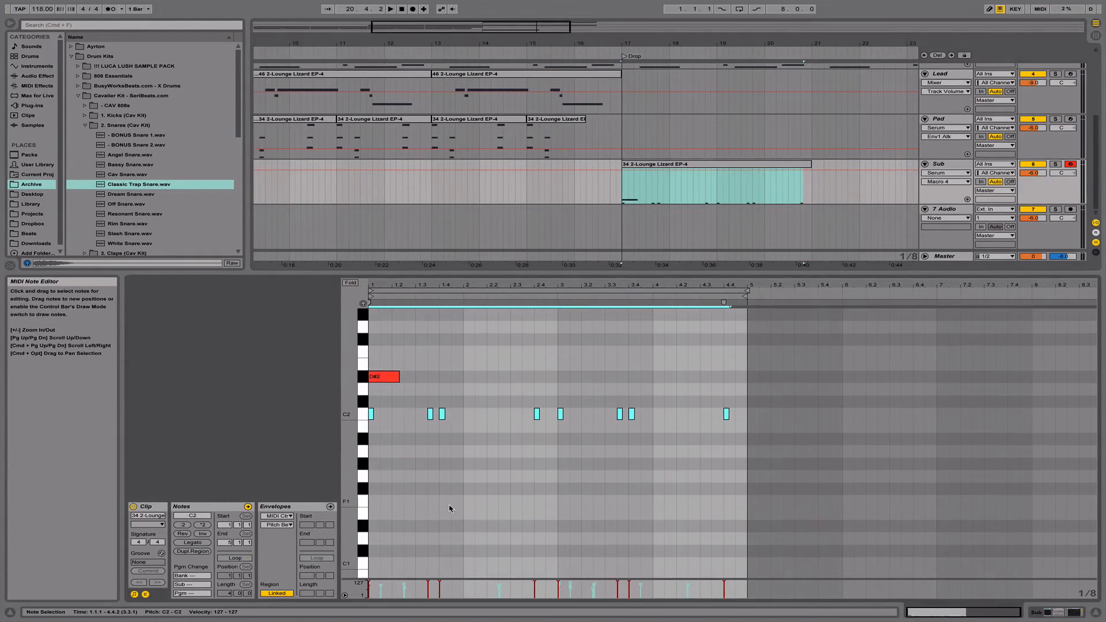
key("Up")
key("Up")
key("Up")
key("space")
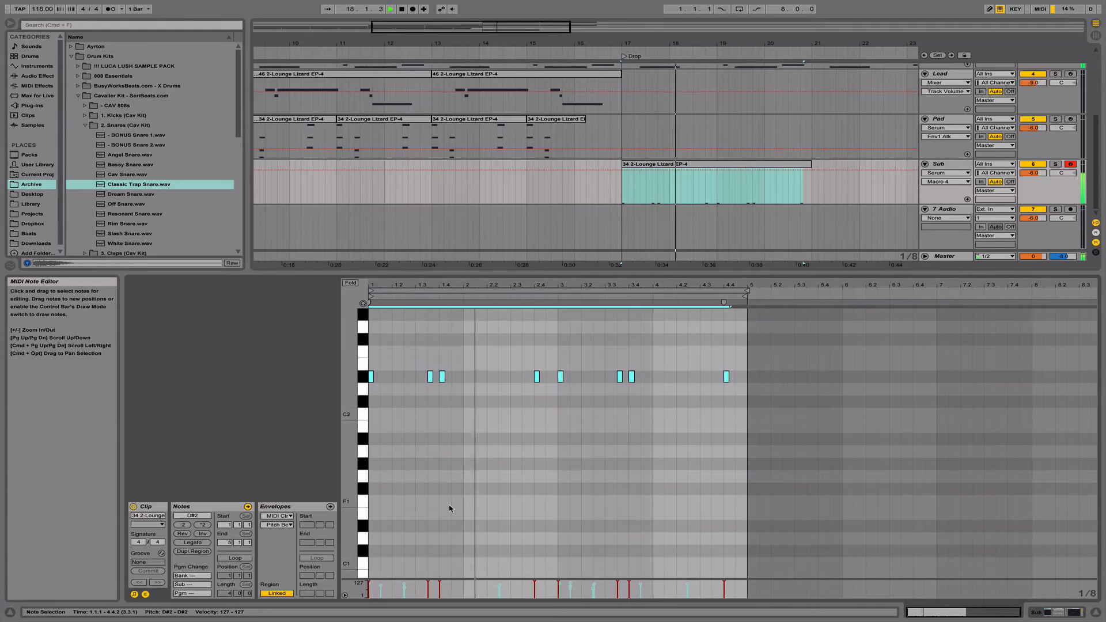
In the Sub track's Serum, set Env 2 attack and decay to 0.0 ms and close the plug-in window.
left_click(1034, 612)
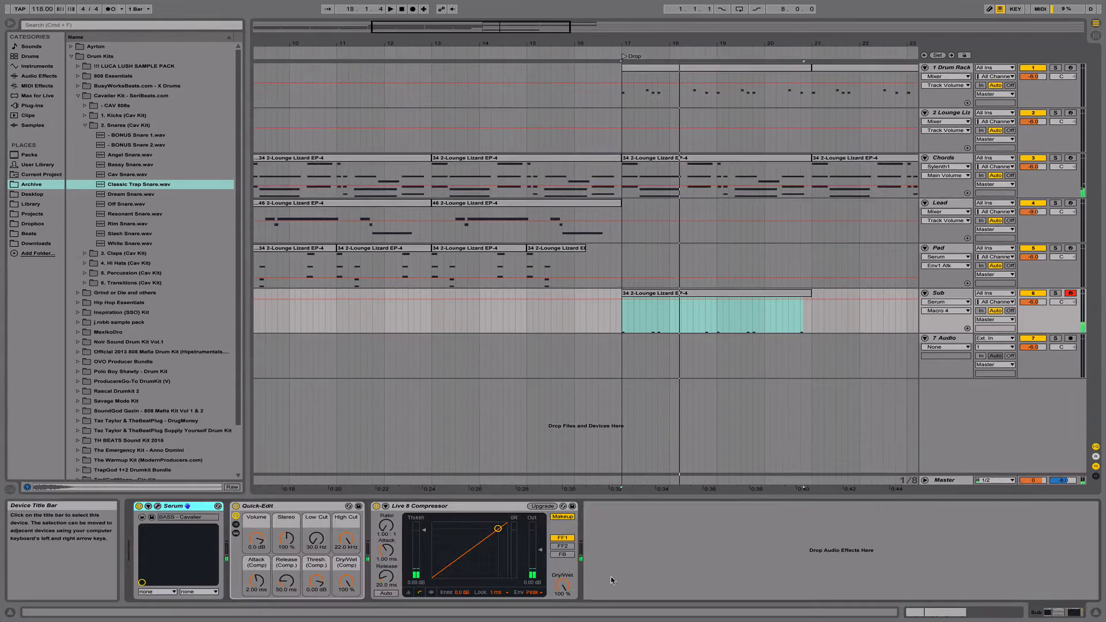
left_click(157, 505)
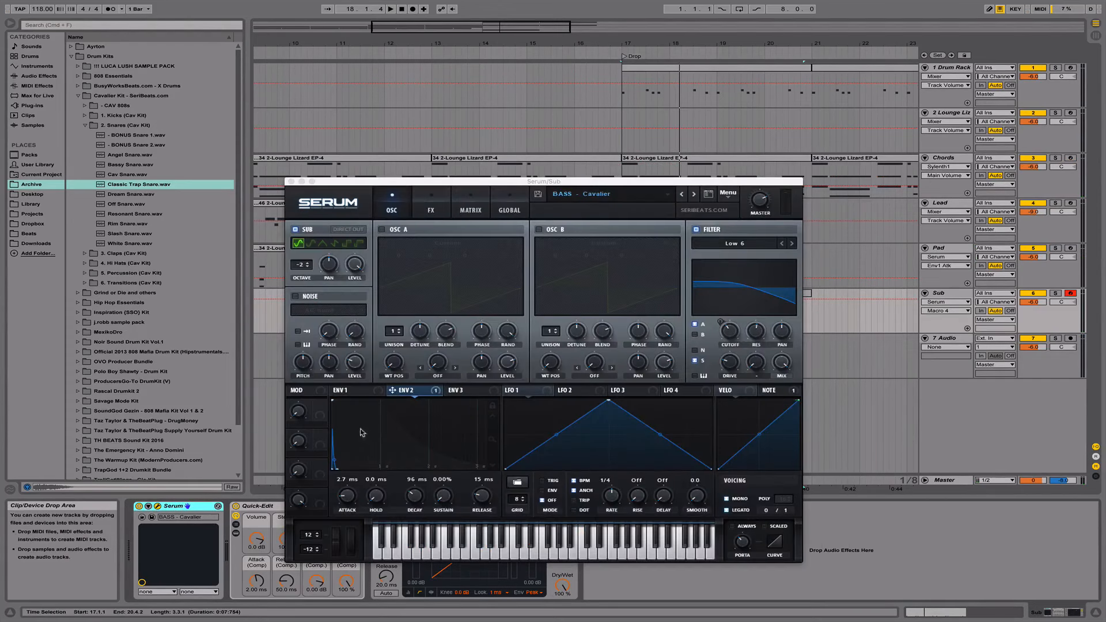
left_click(464, 556)
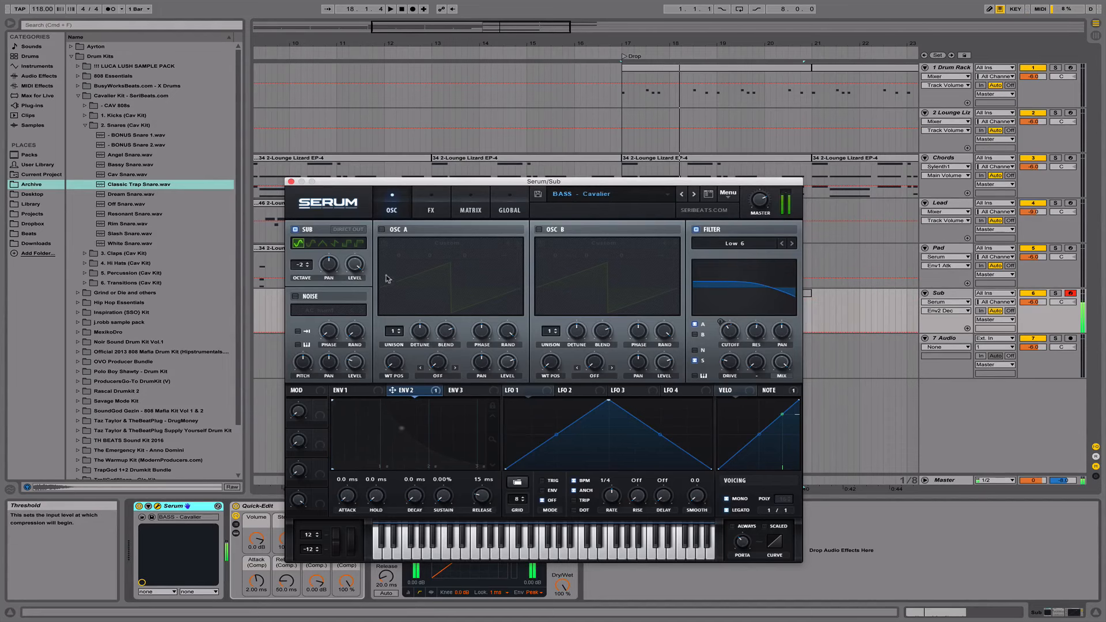
left_click(291, 182)
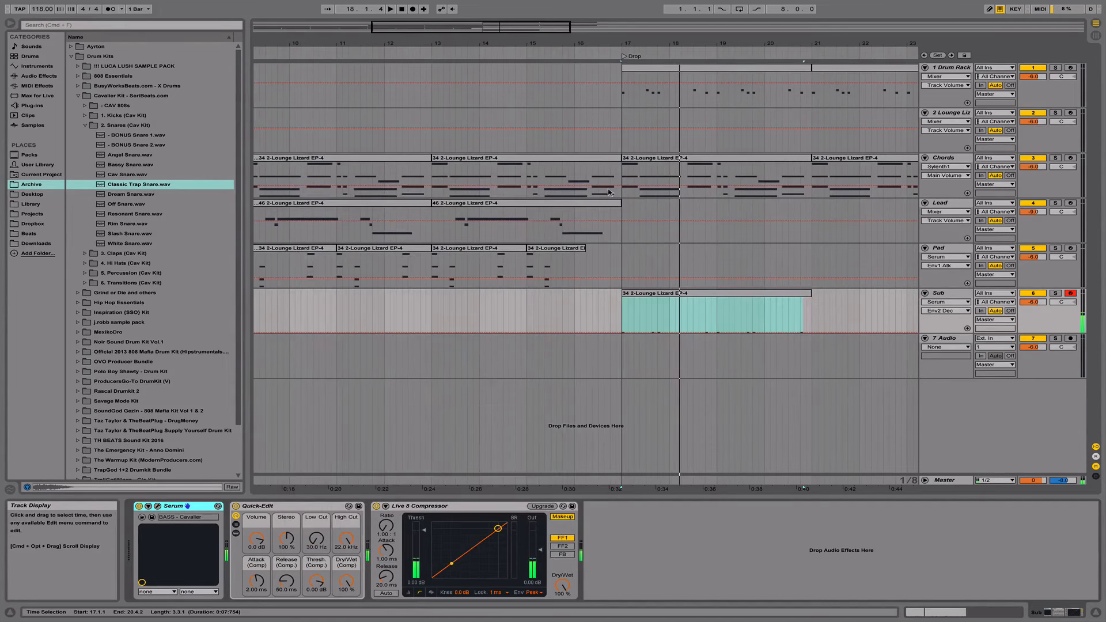
Raise all notes in the Sub clip by one octave and check them while playing back the drop.
left_click_drag(704, 46, 700, 86)
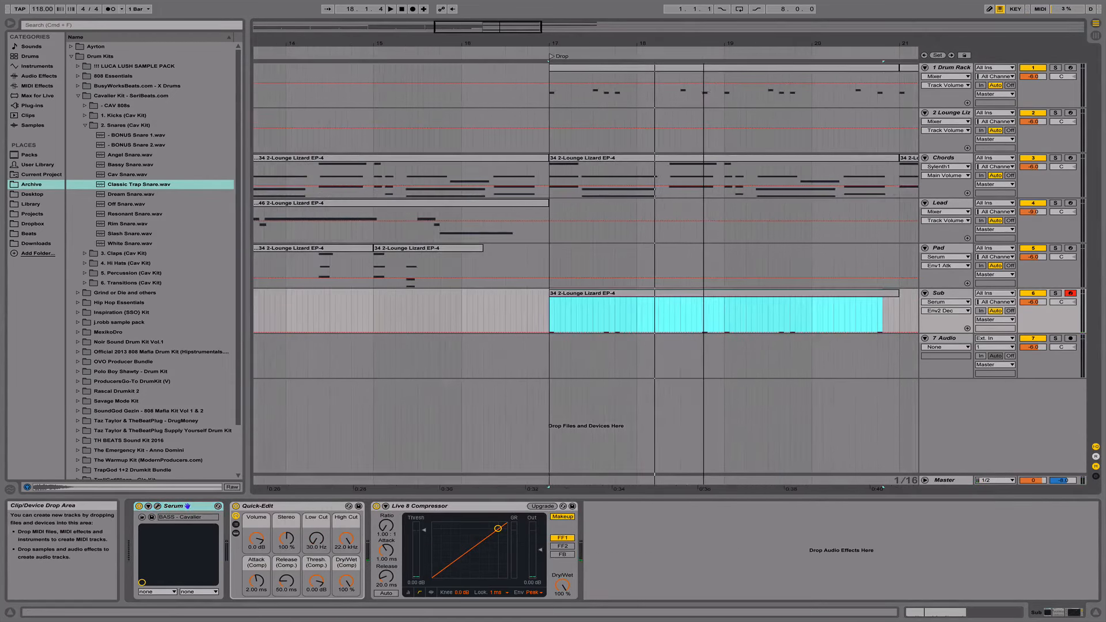
double_click(628, 295)
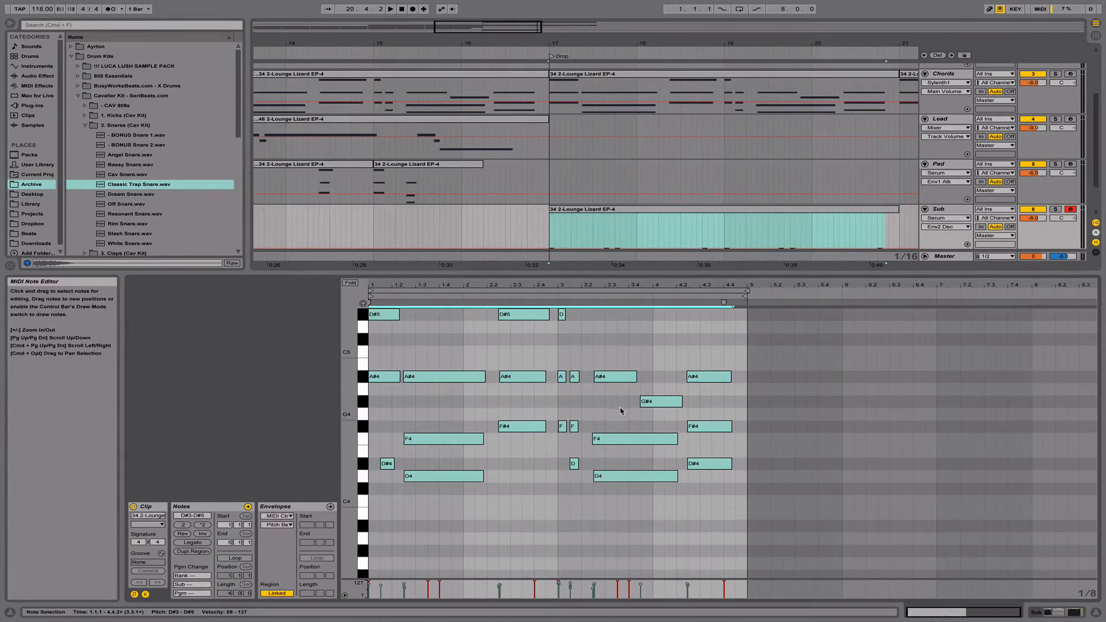
left_click(498, 384)
scroll(501, 387, "up", 5)
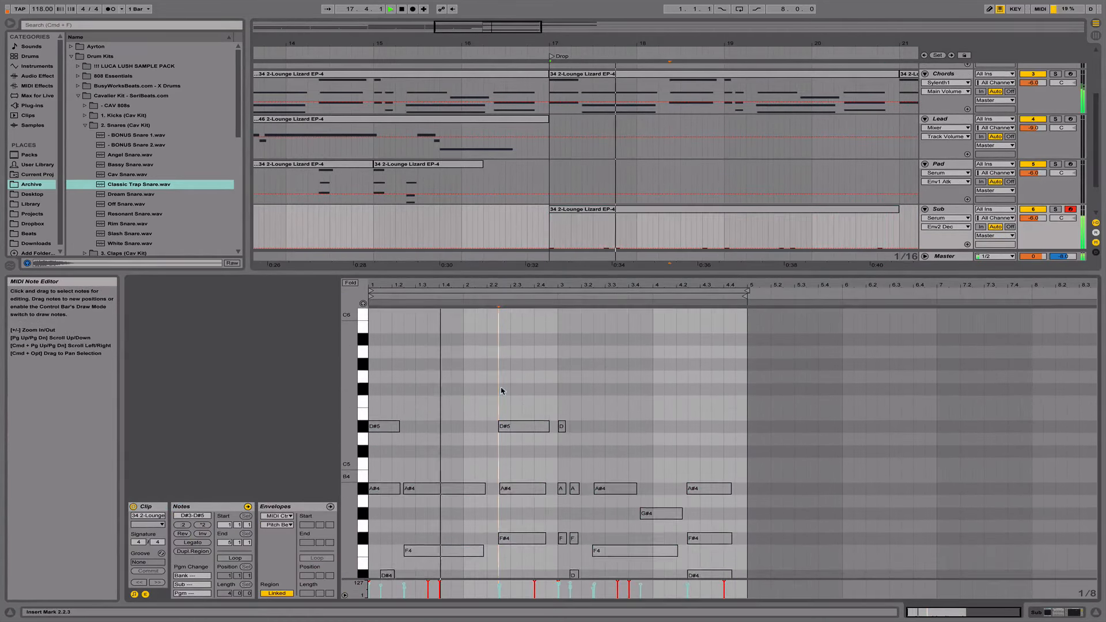
scroll(502, 388, "up", 10)
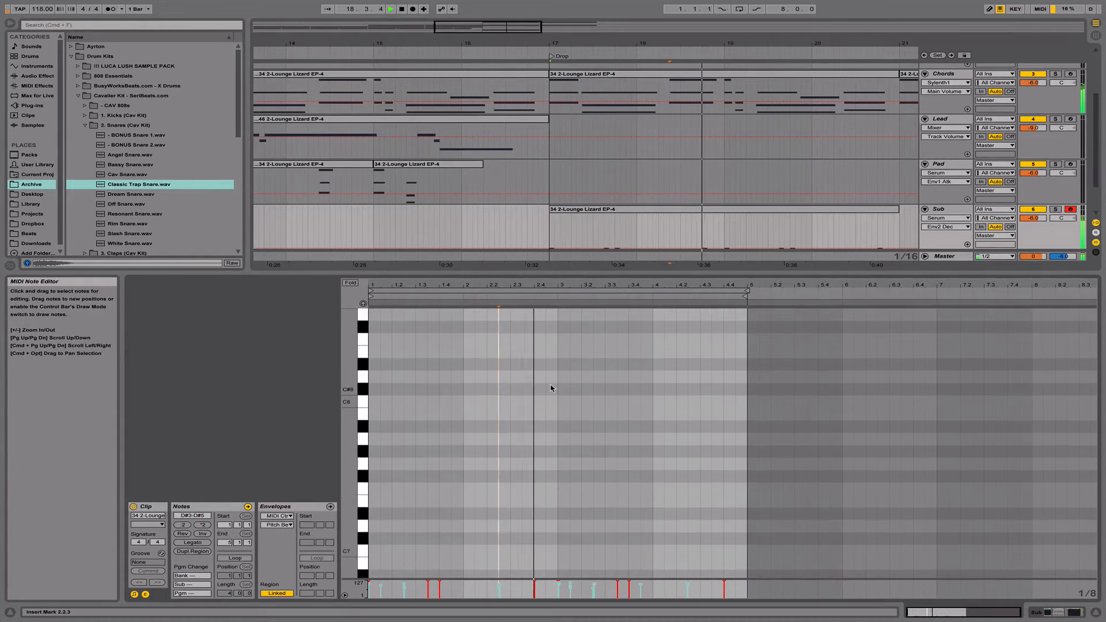
scroll(566, 388, "down", 15)
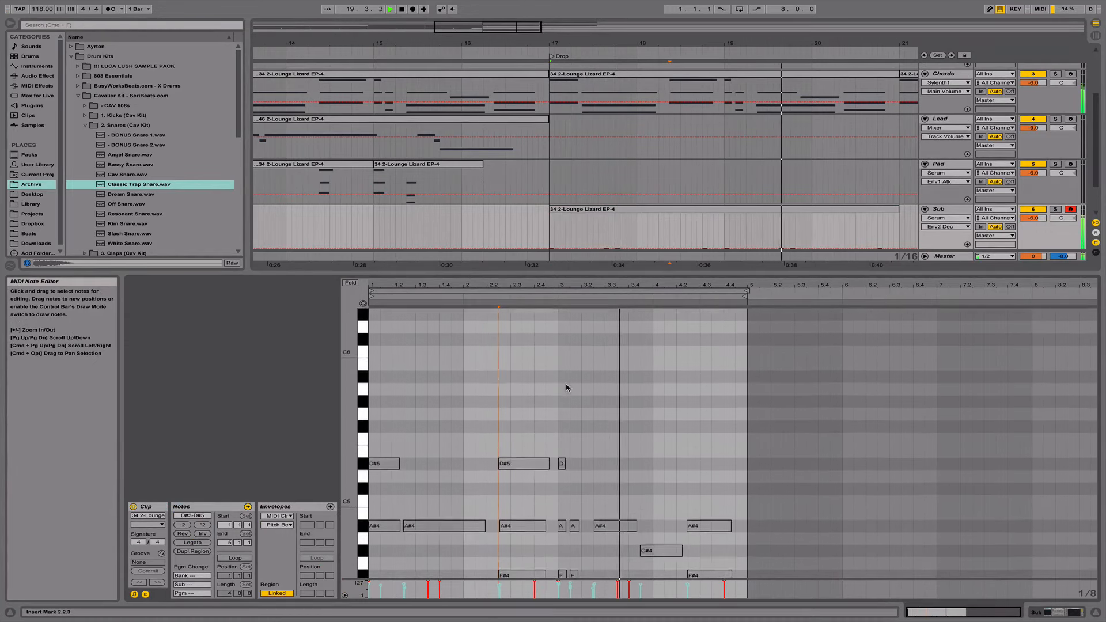
scroll(566, 387, "down", 8)
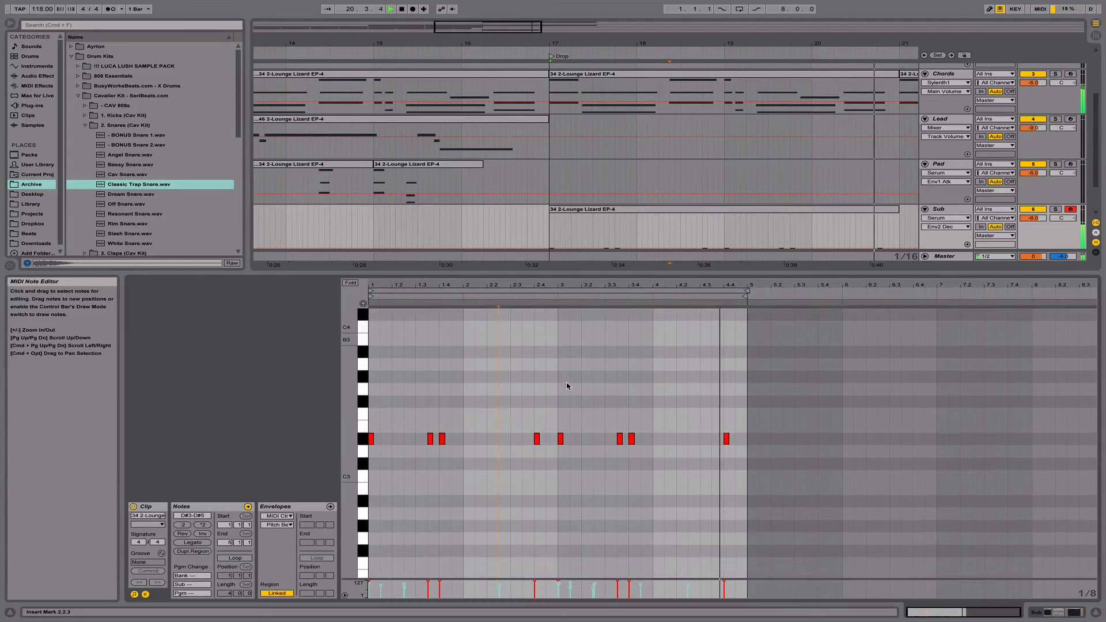
Hide the note editor, duplicate the four-bar Sub clip to bar 21 and stop playback.
left_click(1095, 612)
scroll(818, 475, "right", 6)
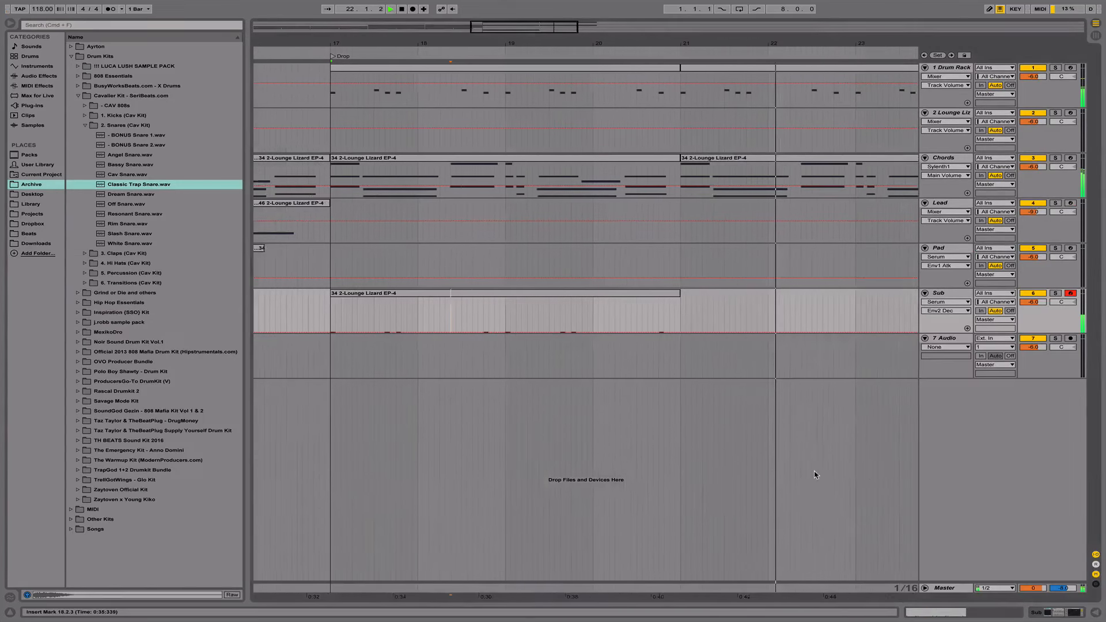
left_click(516, 294)
key("super+d")
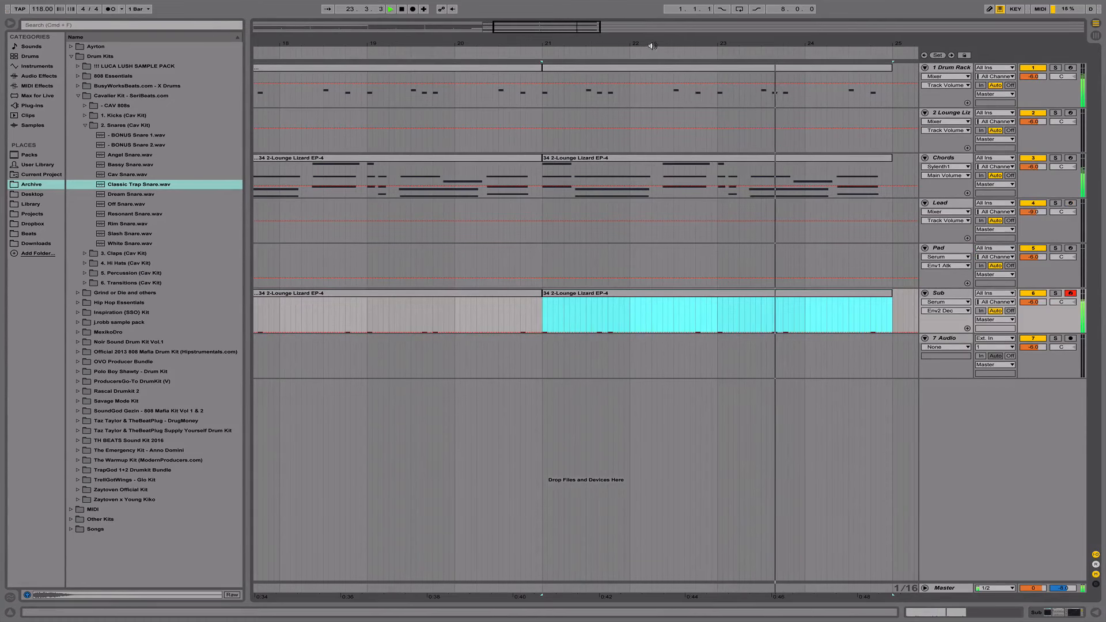
left_click_drag(656, 44, 655, 23)
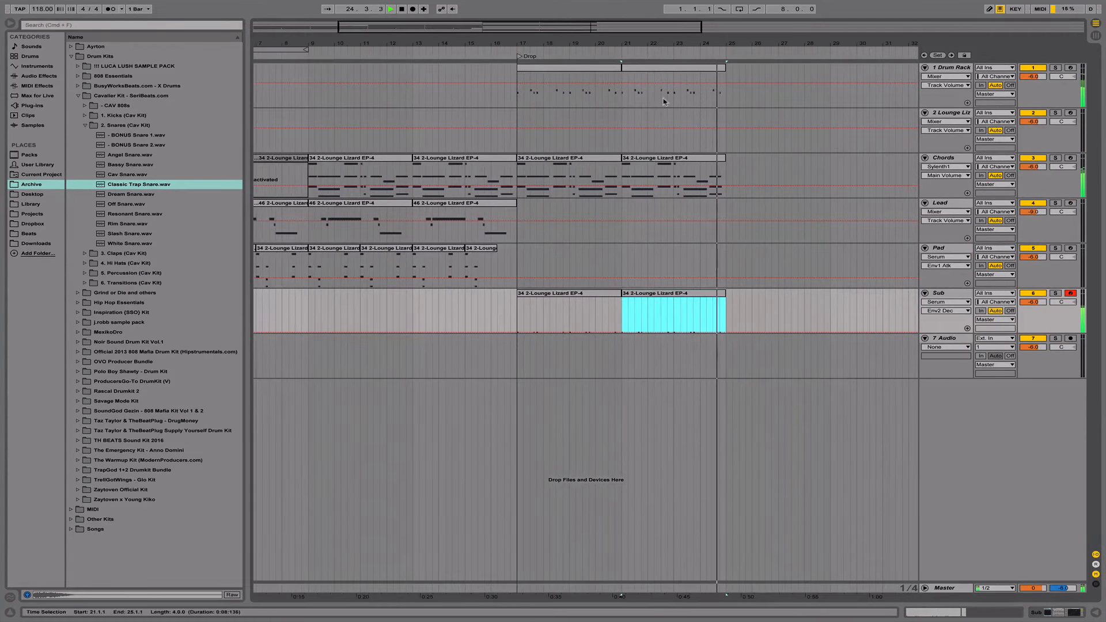
key("space")
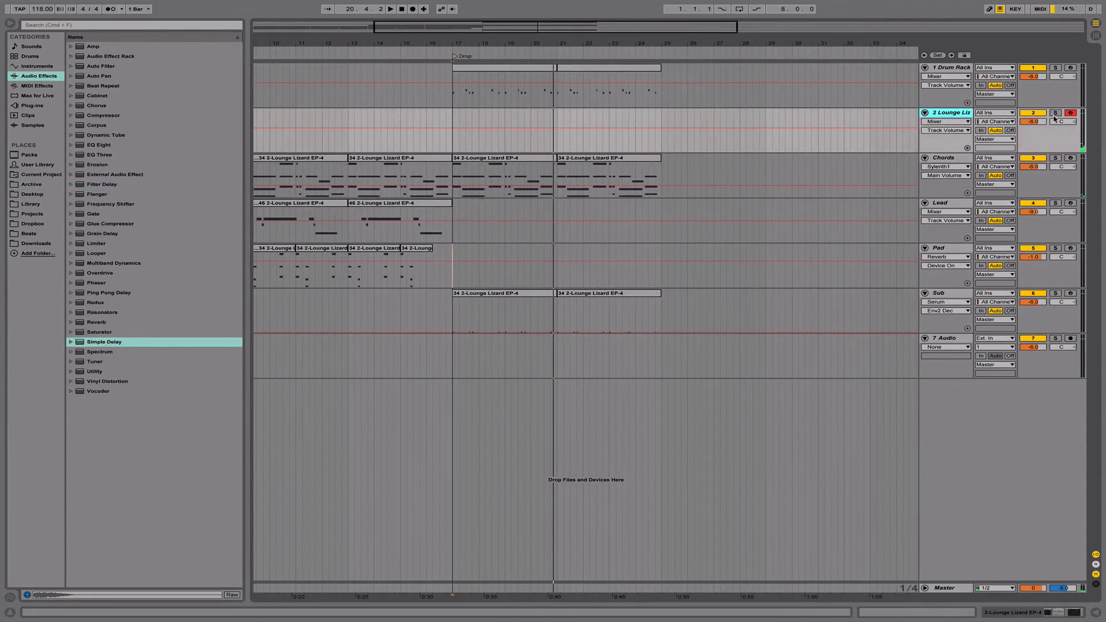
Play the drop section from bar 17 to audition the drums, chords and sub.
key("space")
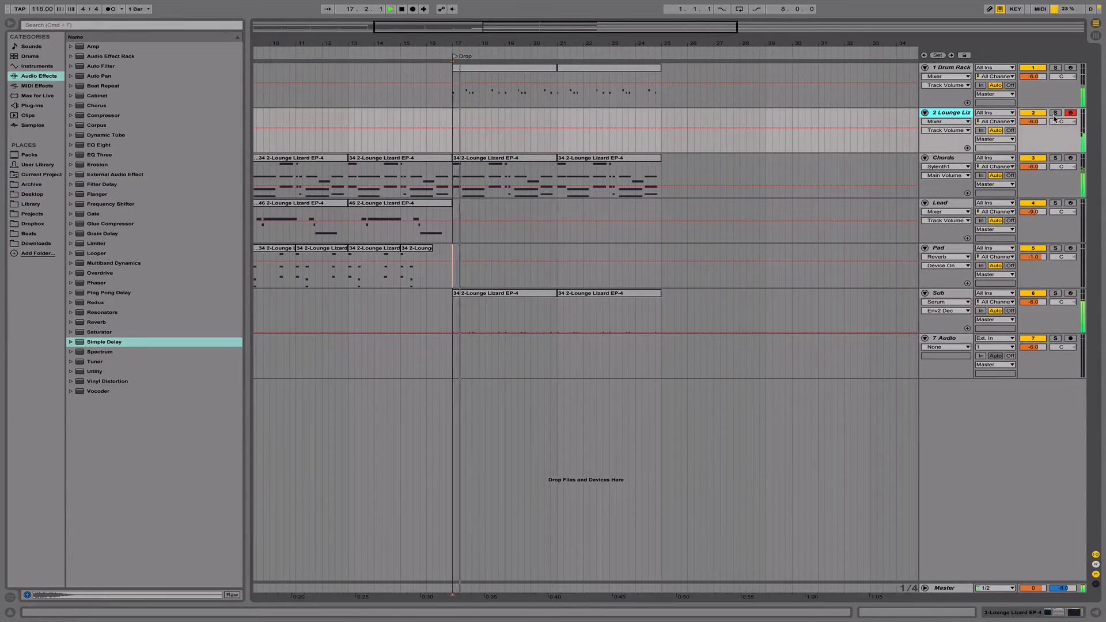
key("space")
key("space")
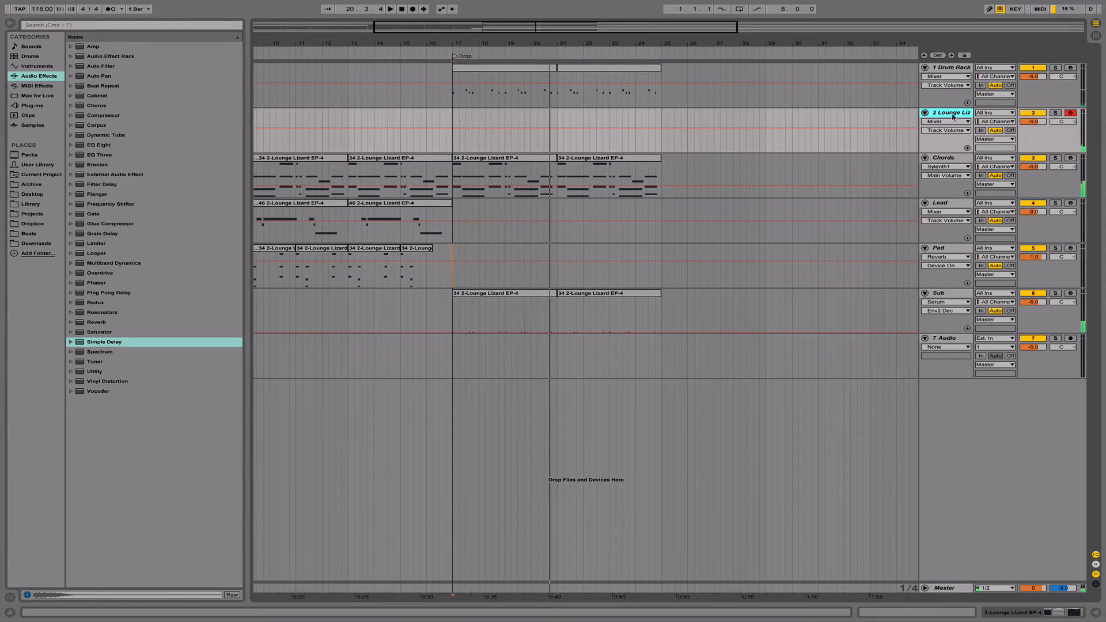
Examine the Lounge Lizard melody clips in bars 17 to 25 and listen to them with the rest of the drop.
left_click_drag(553, 40, 553, 56)
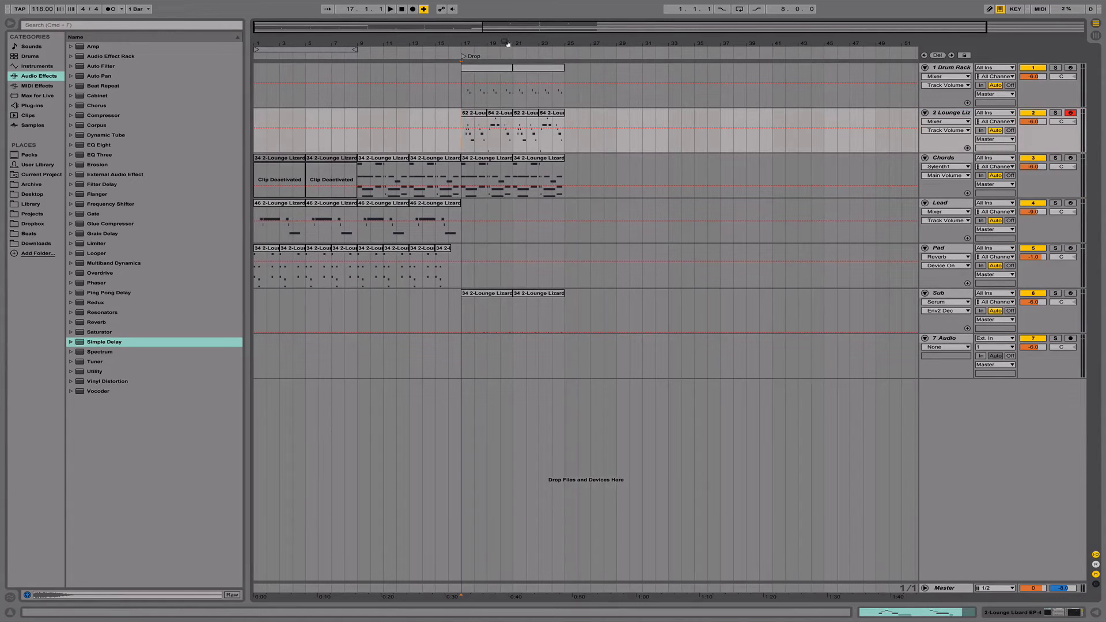
left_click_drag(507, 43, 597, 56)
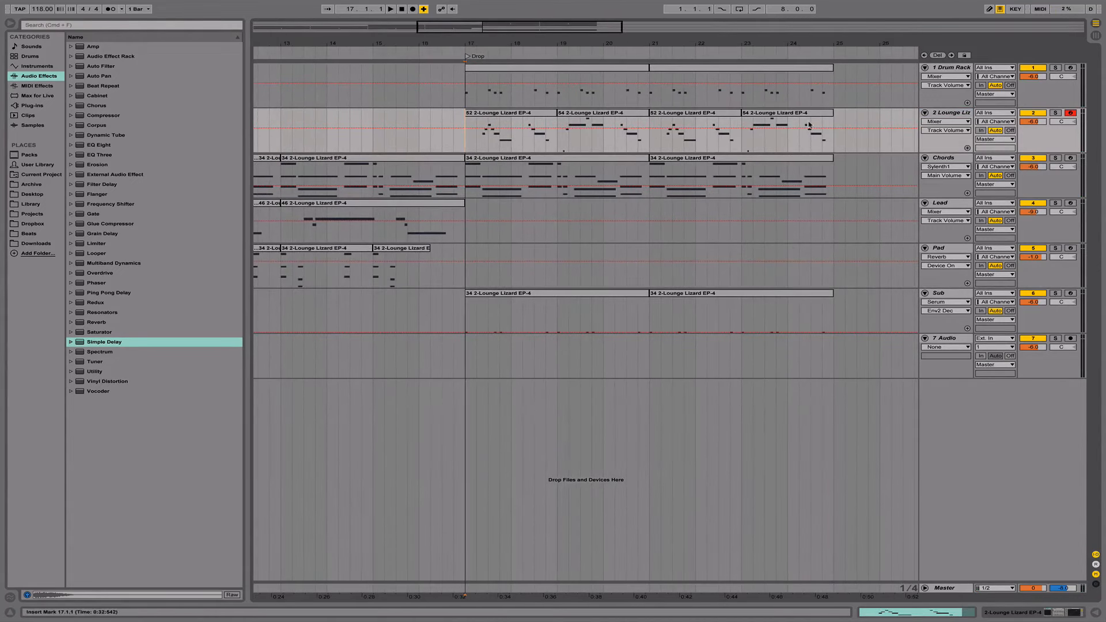
left_click_drag(701, 42, 608, 23)
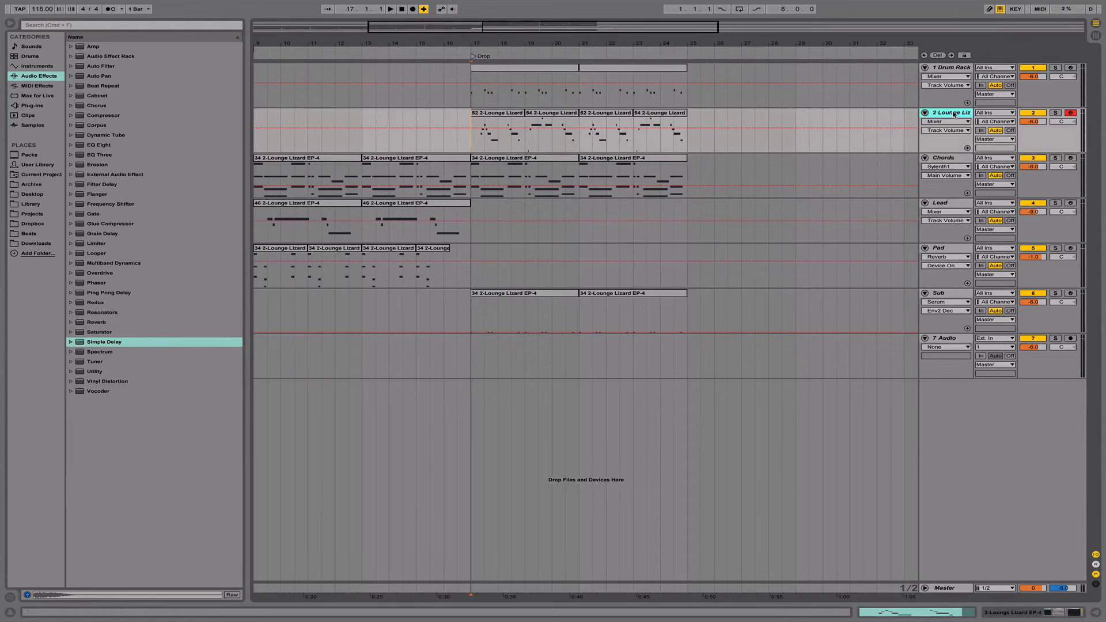
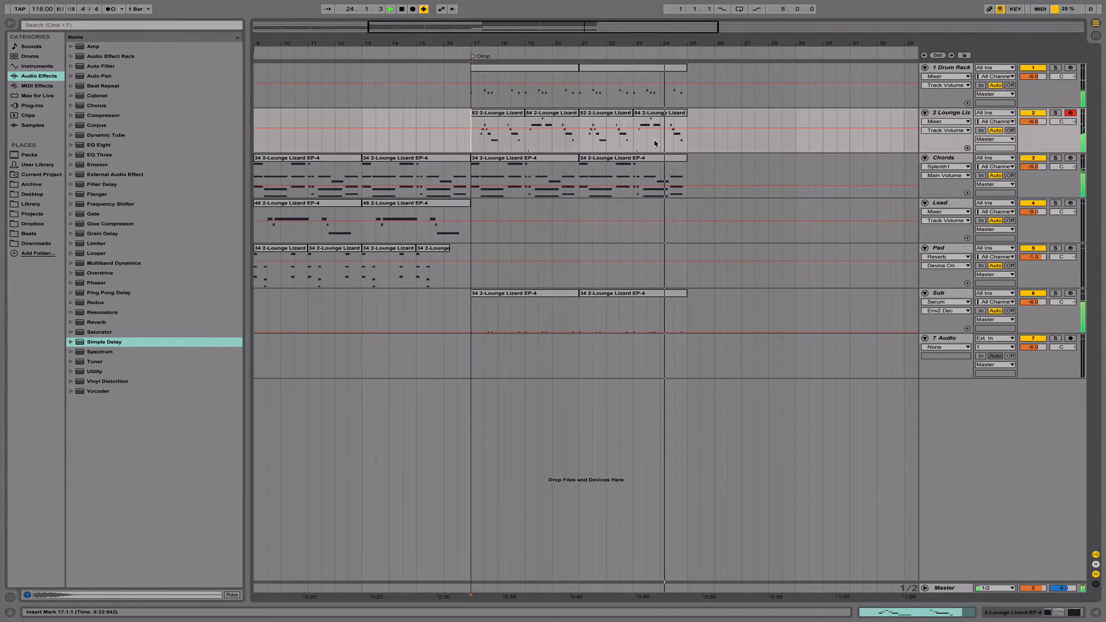
key("space")
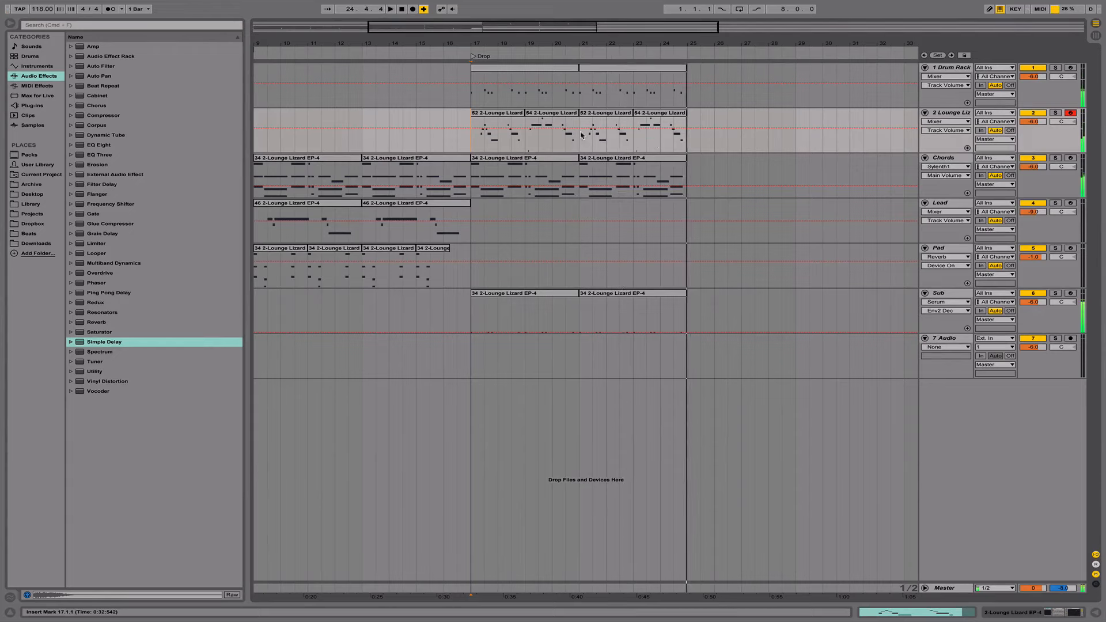
left_click_drag(568, 44, 652, 45)
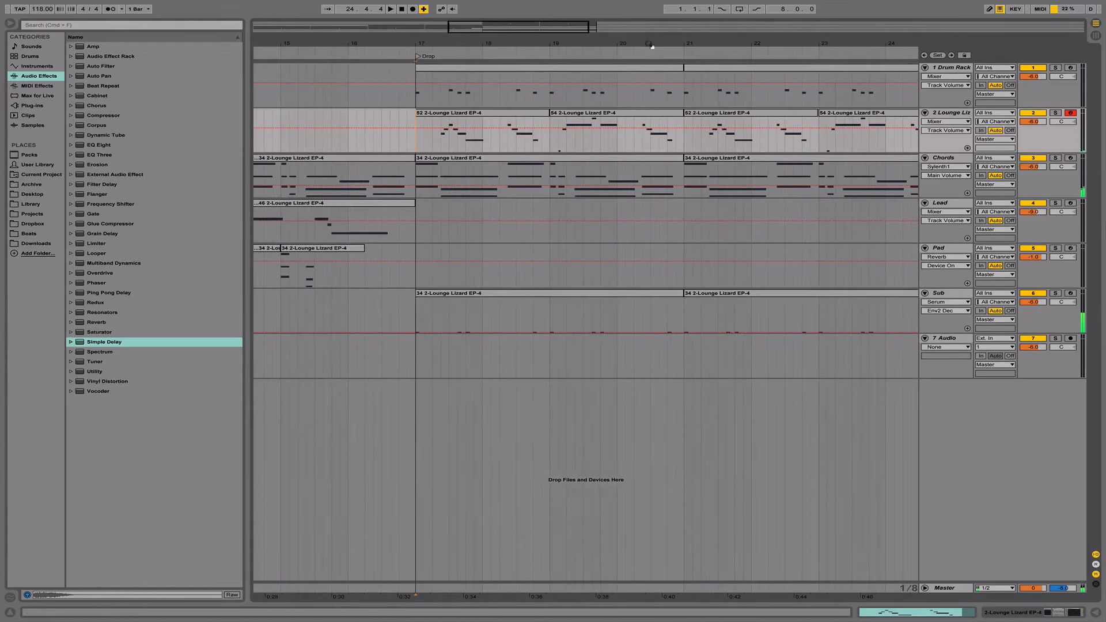
scroll(647, 86, "right", 6)
scroll(647, 86, "left", 6)
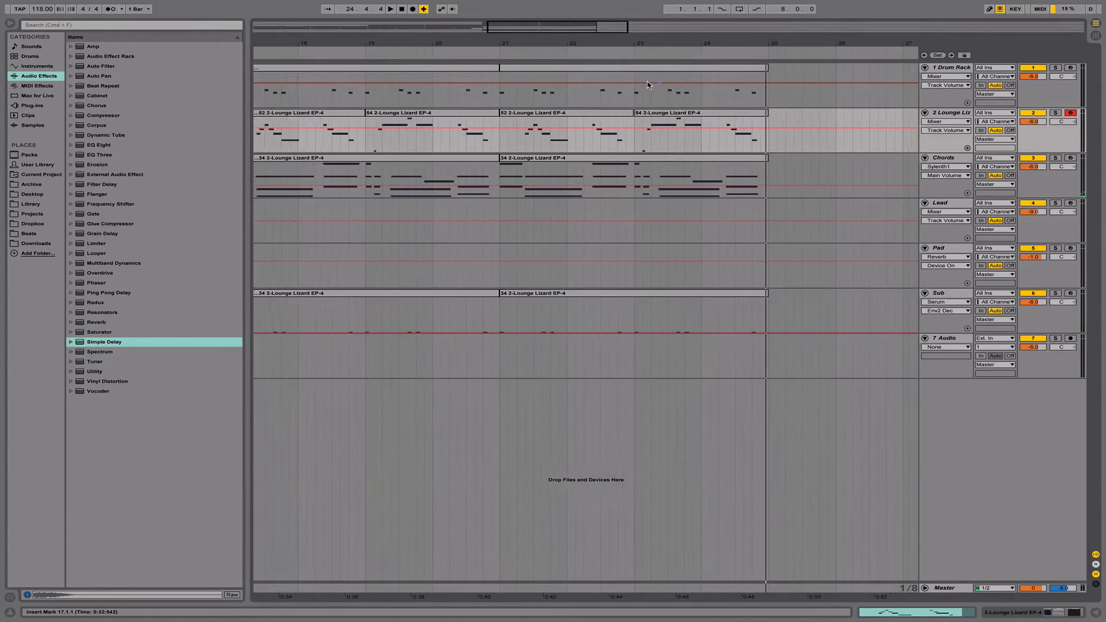
left_click(588, 122)
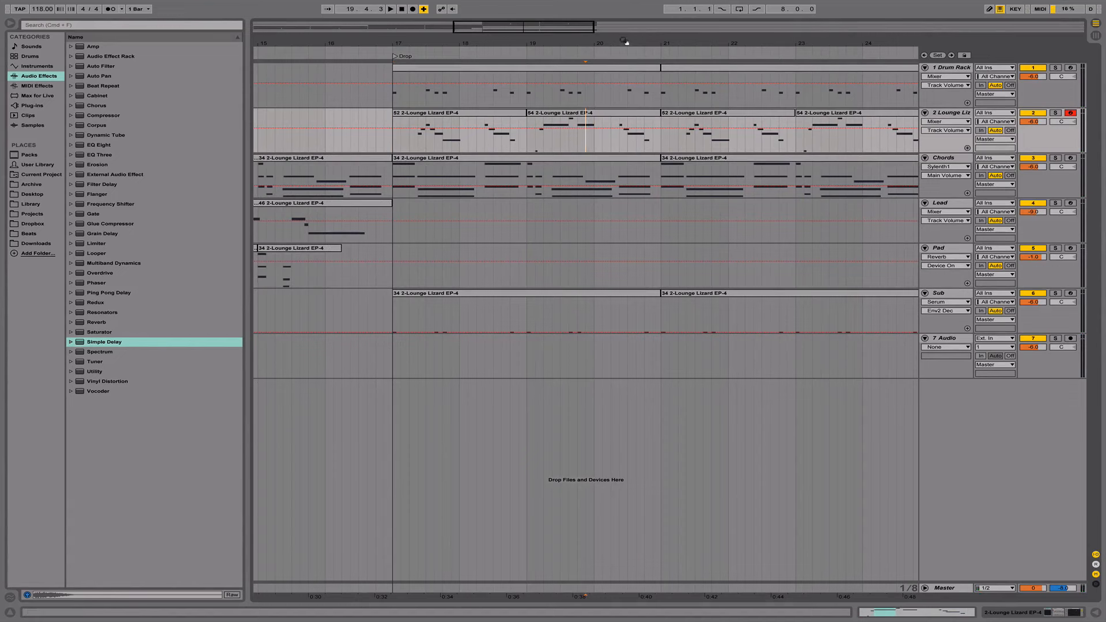
left_click_drag(623, 41, 575, 41)
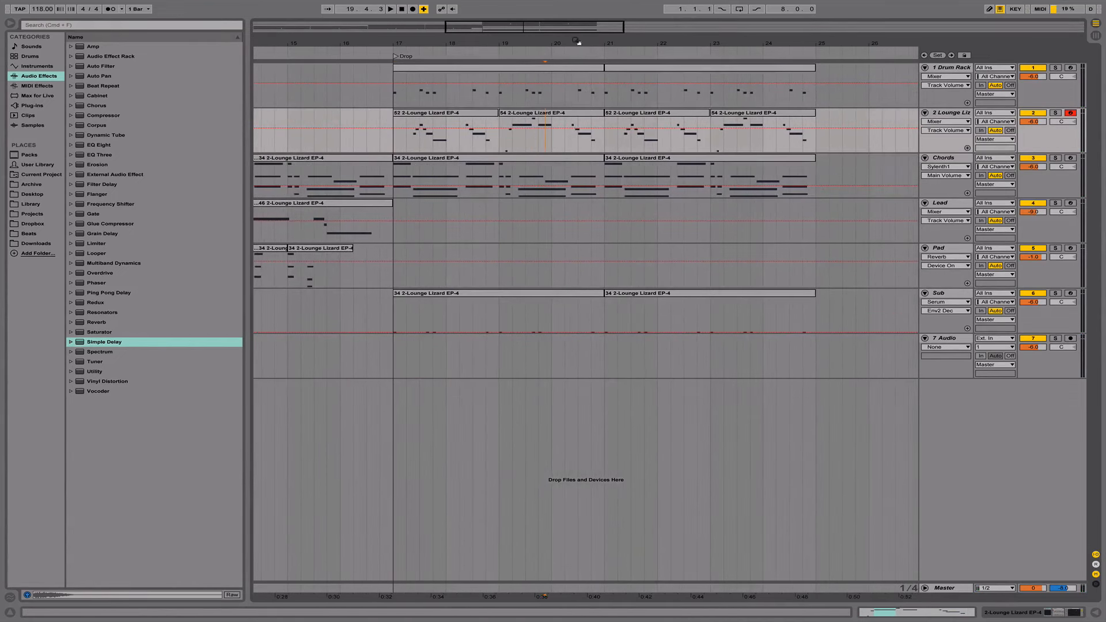
Insert a new MIDI track below the Lounge Lizard track and load the Serum instrument on it.
left_click(456, 110)
left_click(950, 115)
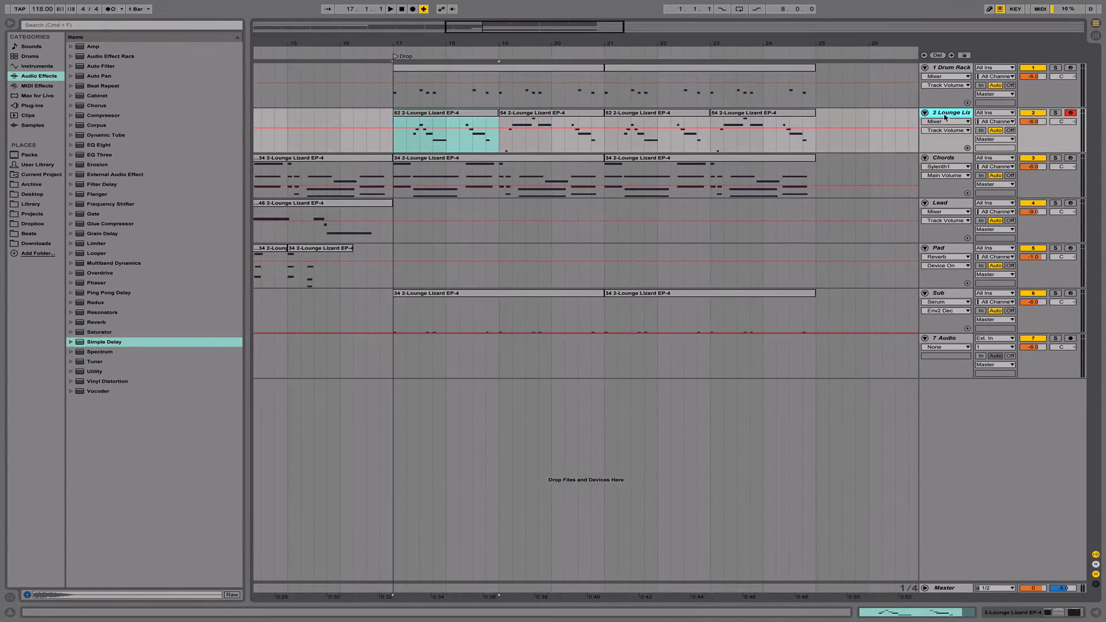
key("super+shift+t")
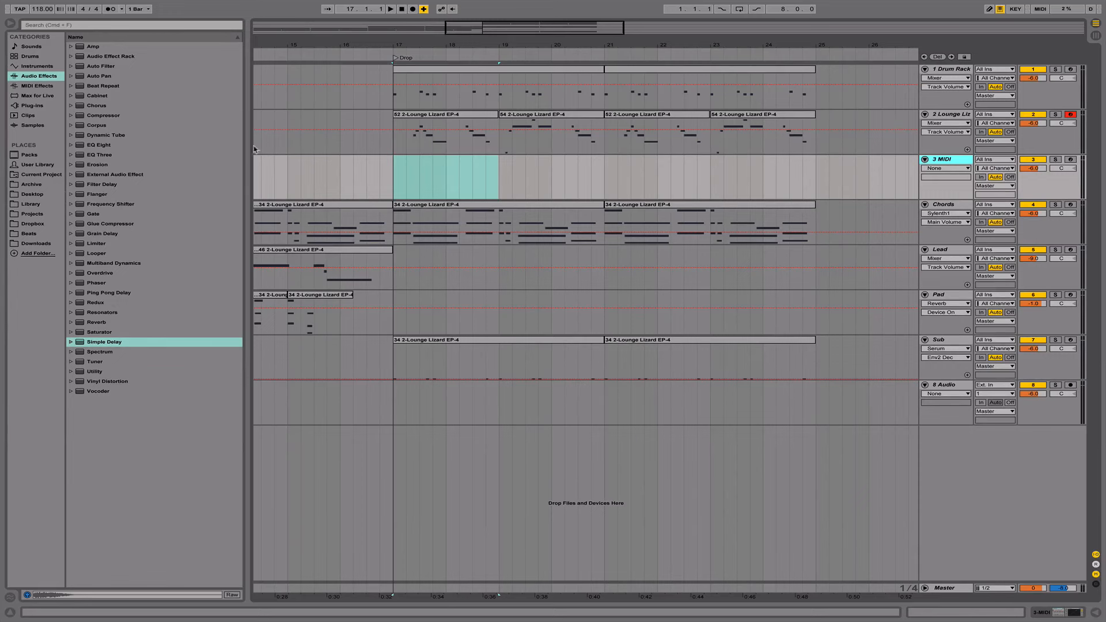
left_click(46, 110)
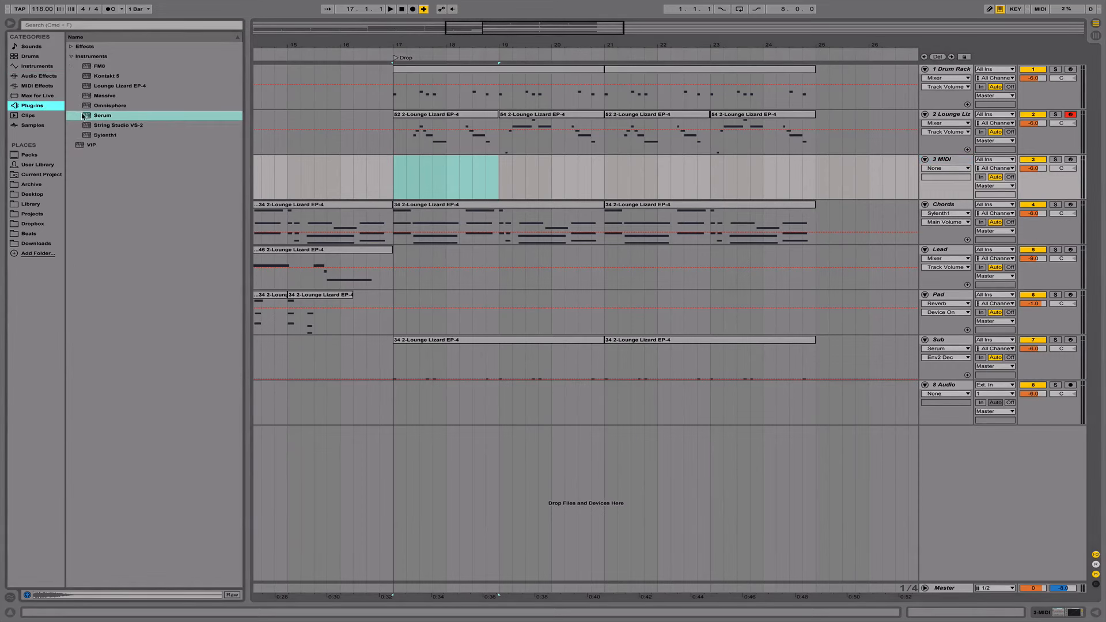
left_click_drag(84, 116, 422, 170)
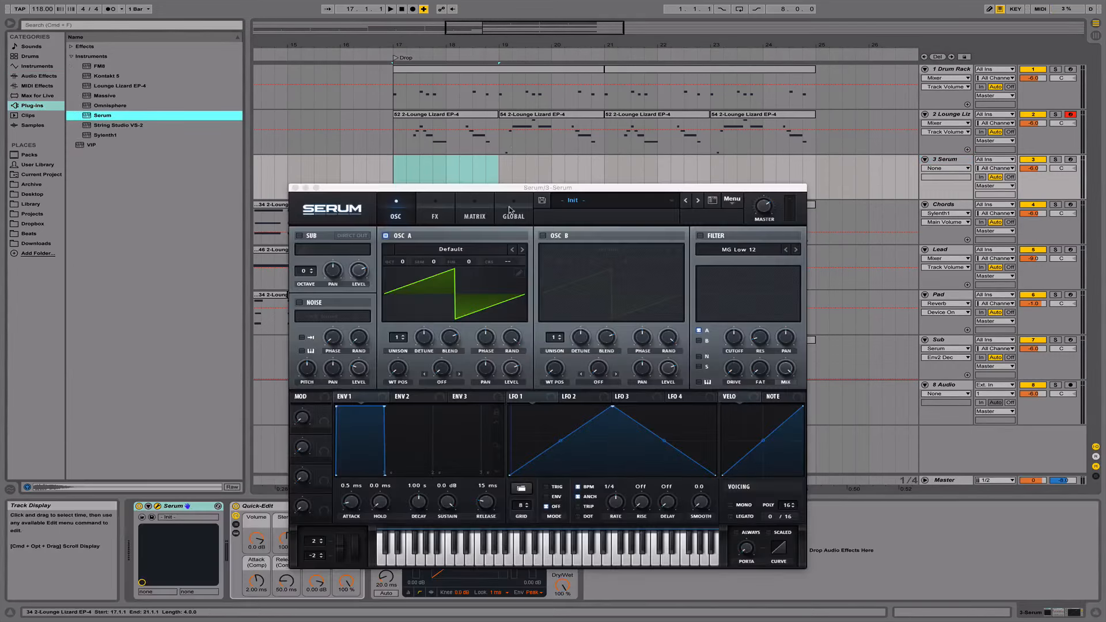
Load the KEYS - Ice Keys preset from the LUSH - Presets pack in Serum and arm its track.
left_click(573, 200)
mouse_move(610, 221)
mouse_move(751, 220)
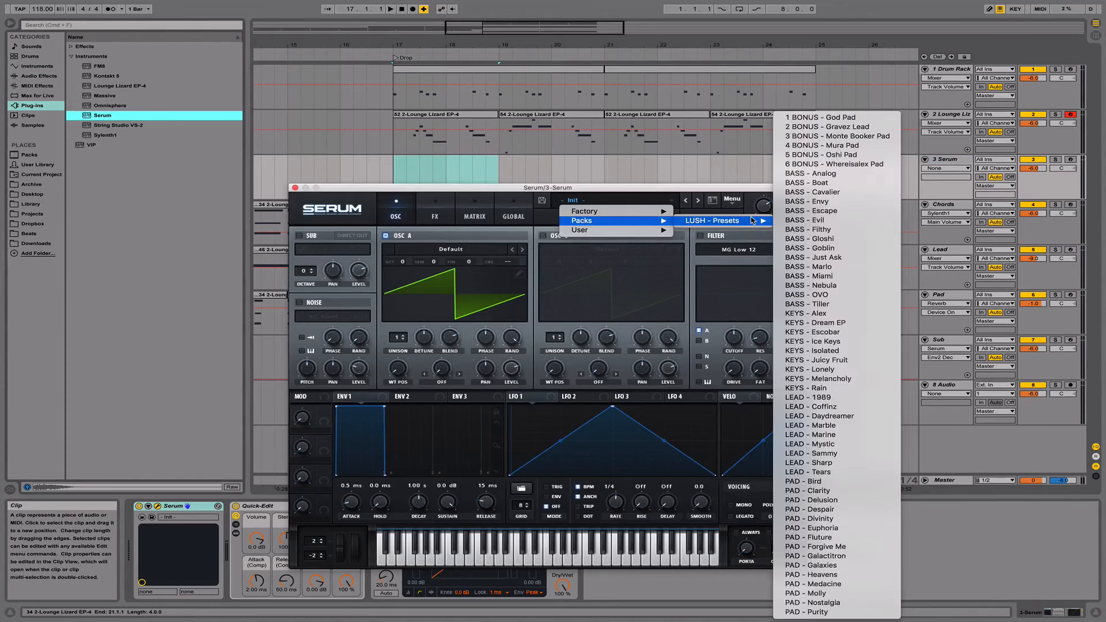
left_click(873, 342)
left_click(1071, 160)
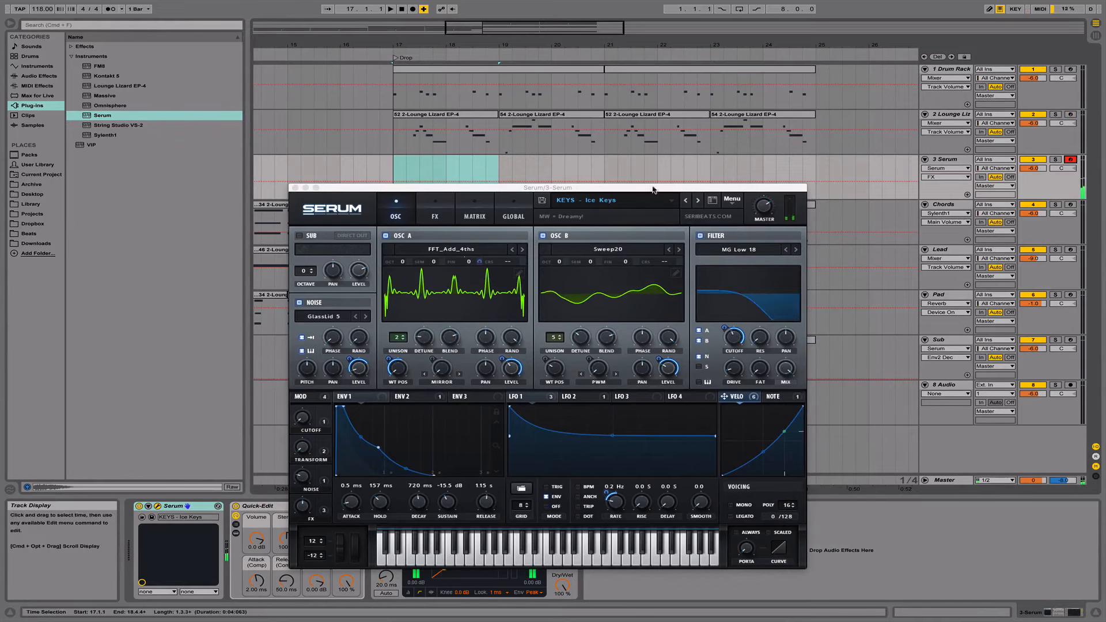
Reset Serum to the Init Preset to build a sound from scratch.
left_click(641, 200)
mouse_move(640, 217)
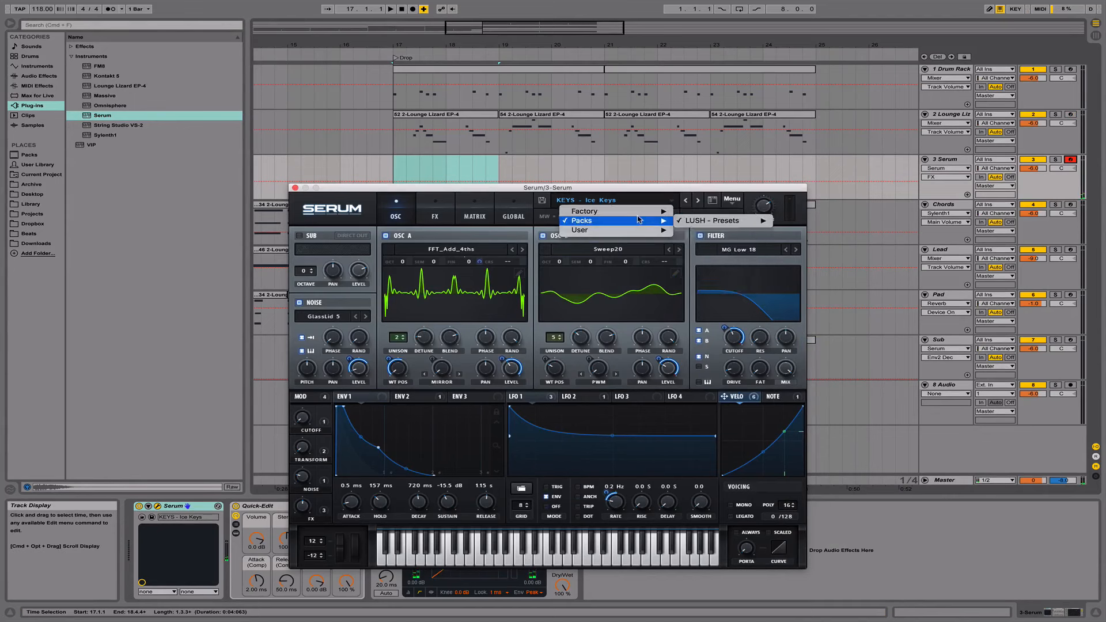
left_click(552, 193)
left_click(660, 200)
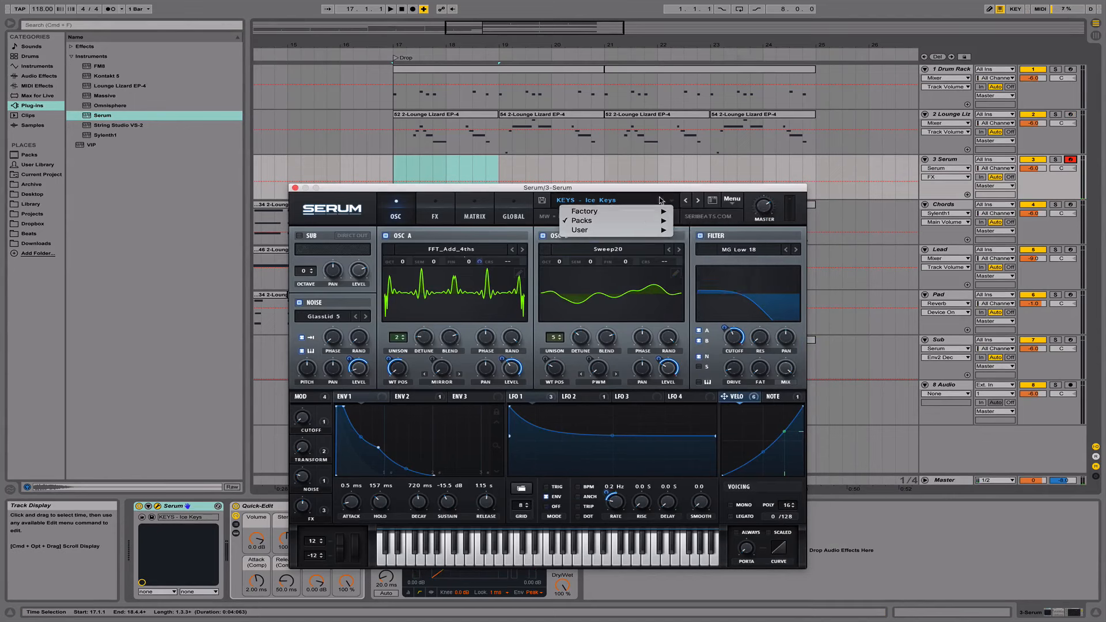
left_click(740, 202)
left_click(732, 199)
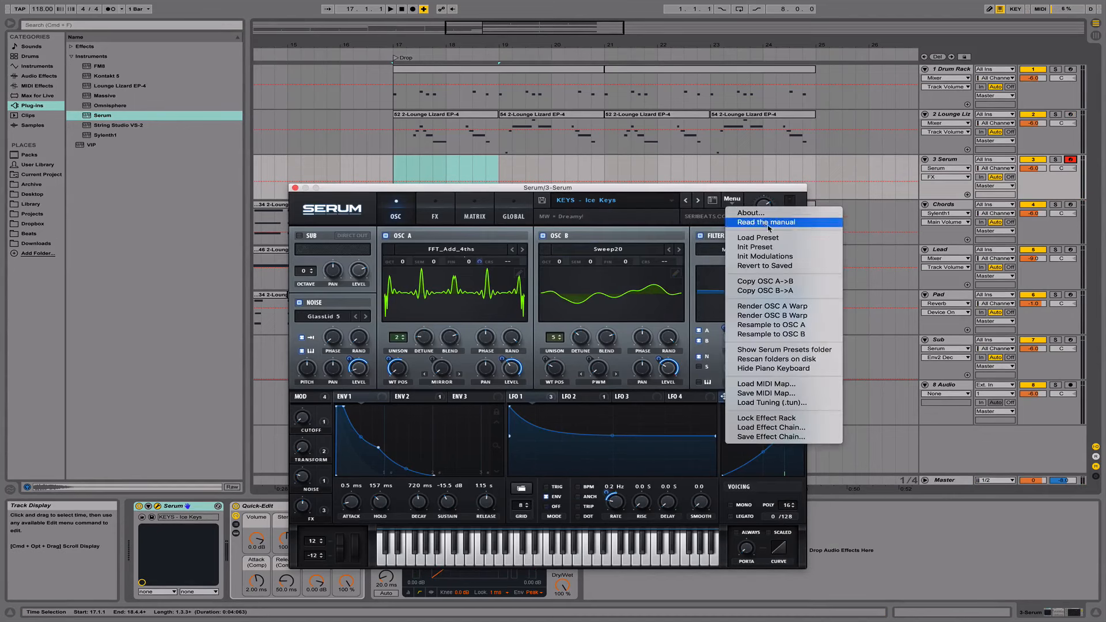
left_click(772, 247)
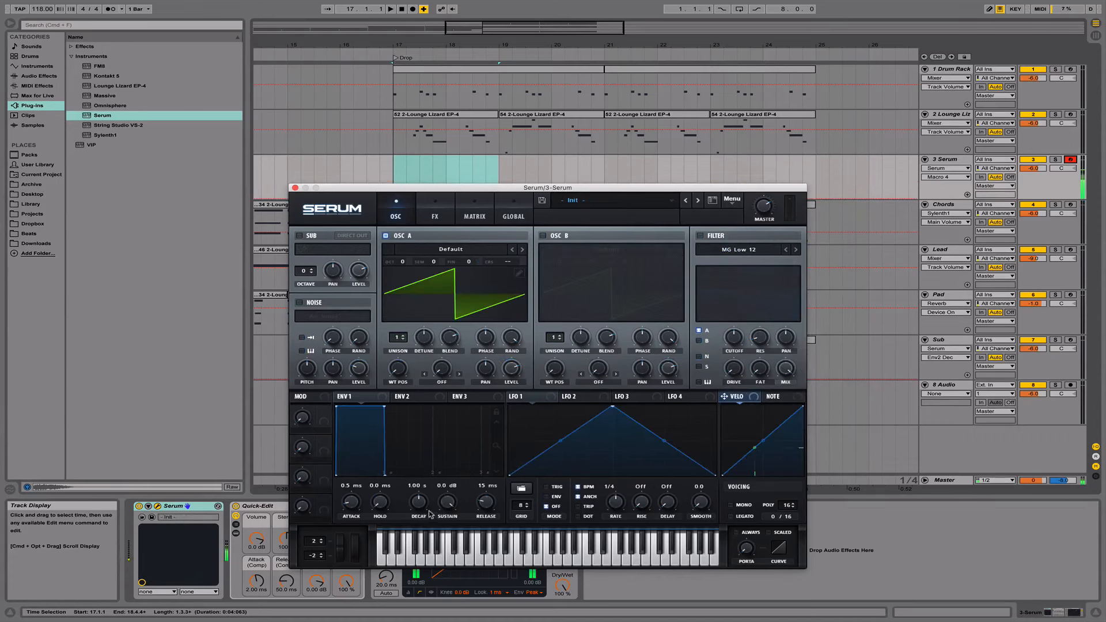
Test a slower attack on Serum's Env 1, then set the attack to 0.0 ms.
left_click_drag(348, 498, 358, 487)
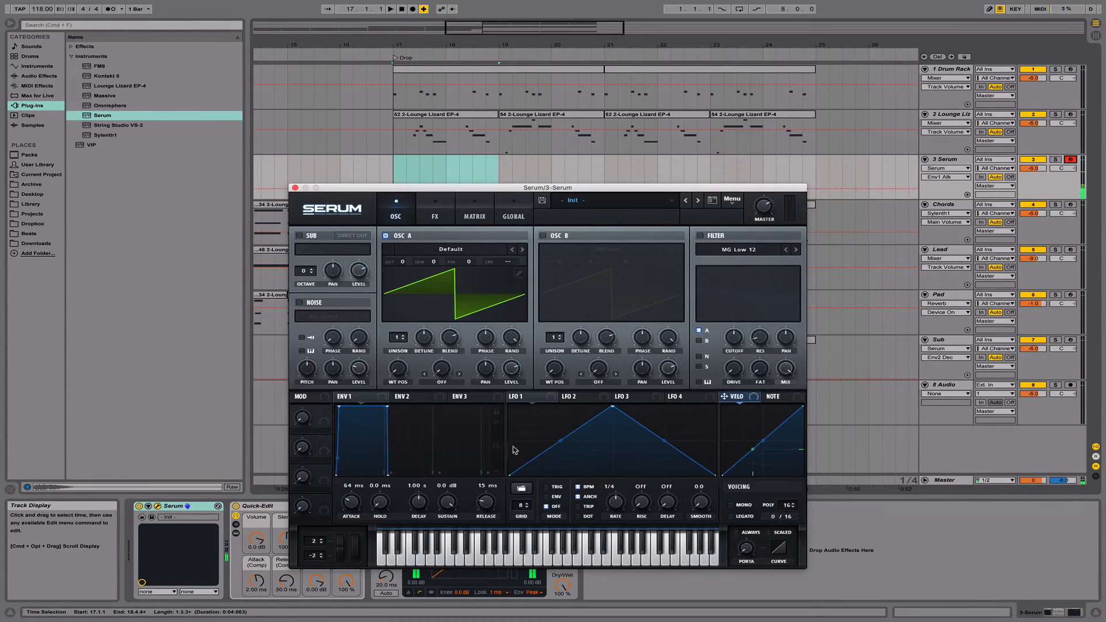
left_click_drag(350, 502, 348, 547)
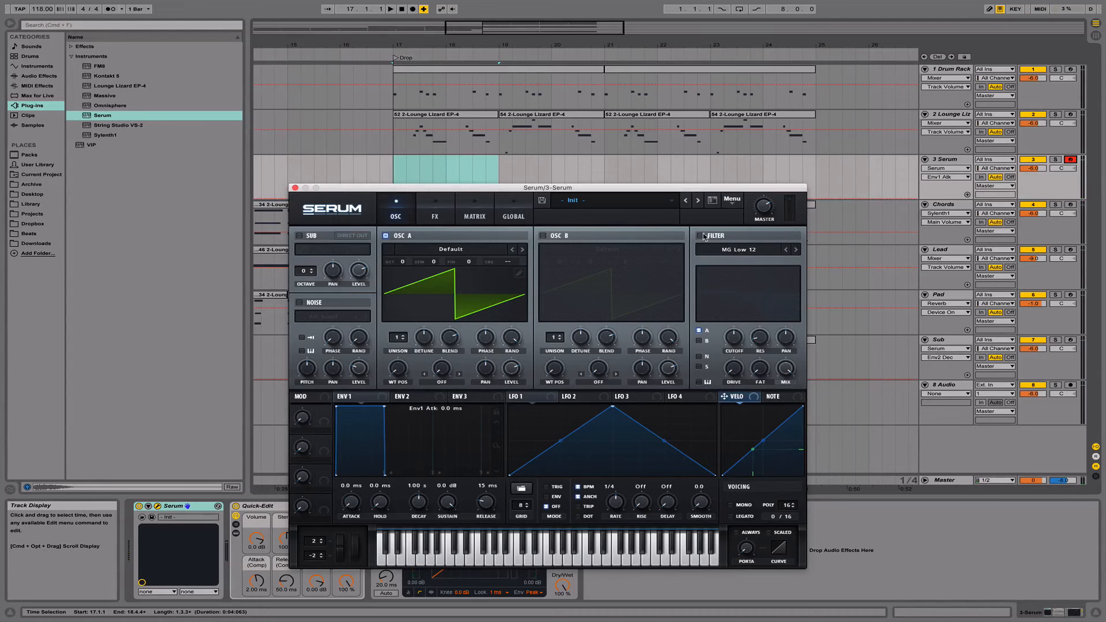
Enable the MG Low 12 filter and assign Env 2 to modulate its cutoff.
left_click(700, 236)
left_click(400, 398)
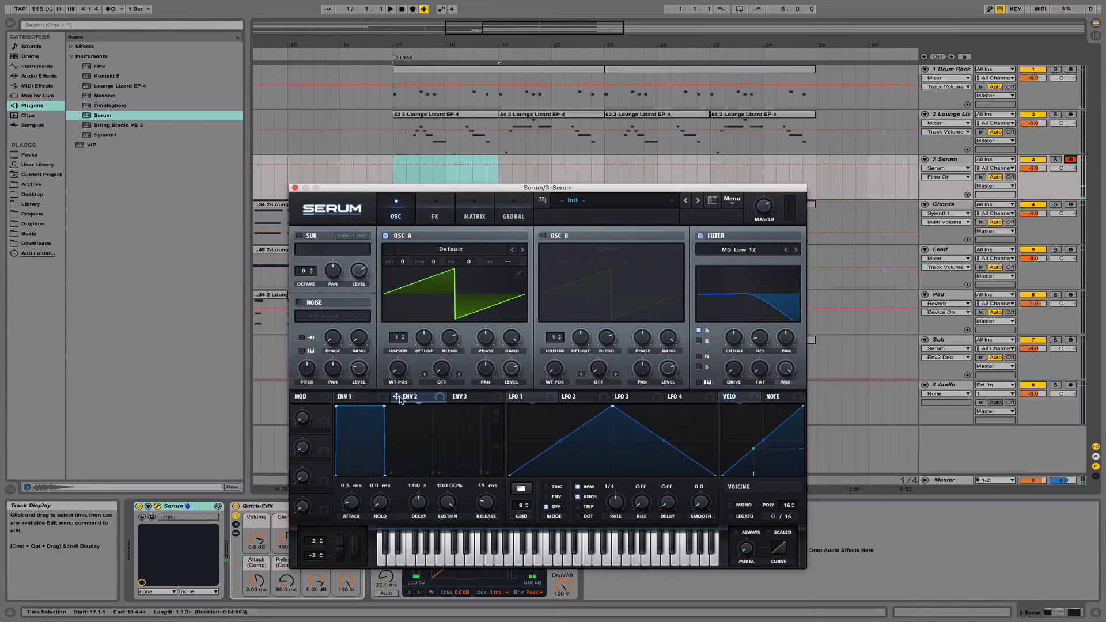
left_click_drag(413, 394, 723, 338)
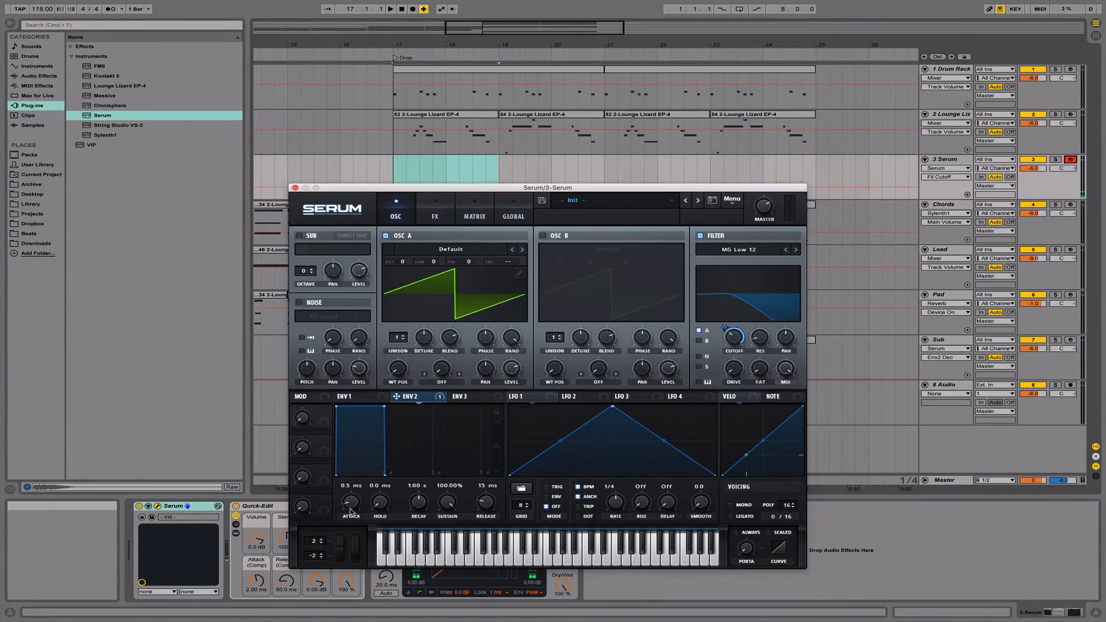
Set Env 2's attack to 35 ms and its sustain to about 46%.
mouse_move(349, 510)
left_mouse_down()
mouse_move(358, 489)
mouse_move(352, 511)
left_mouse_up()
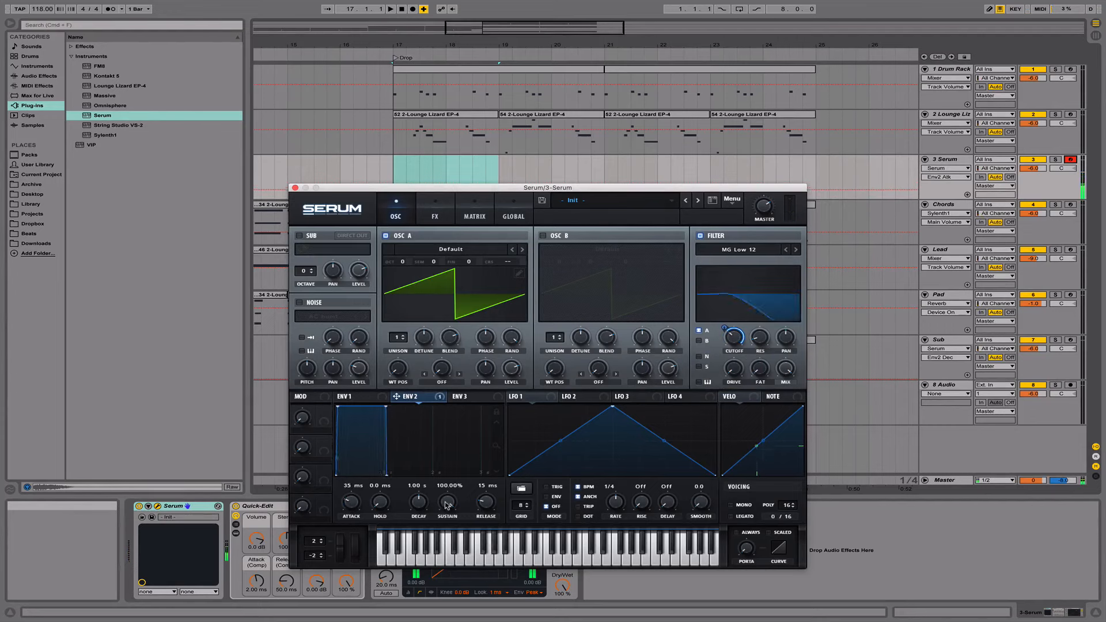
left_click_drag(446, 505, 448, 547)
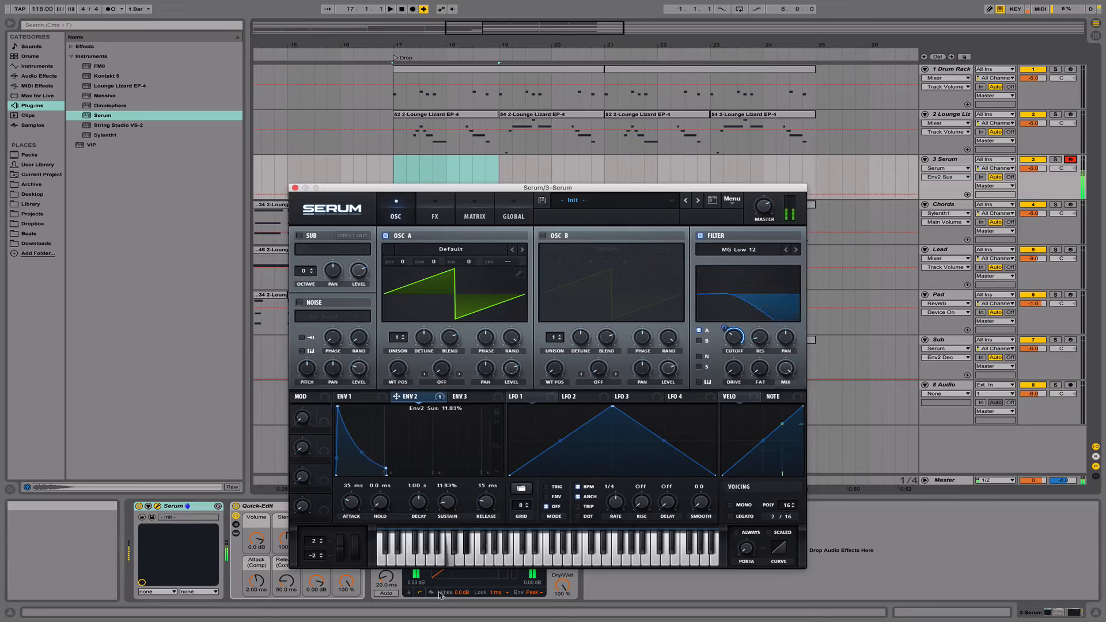
left_click_drag(439, 595, 474, 536)
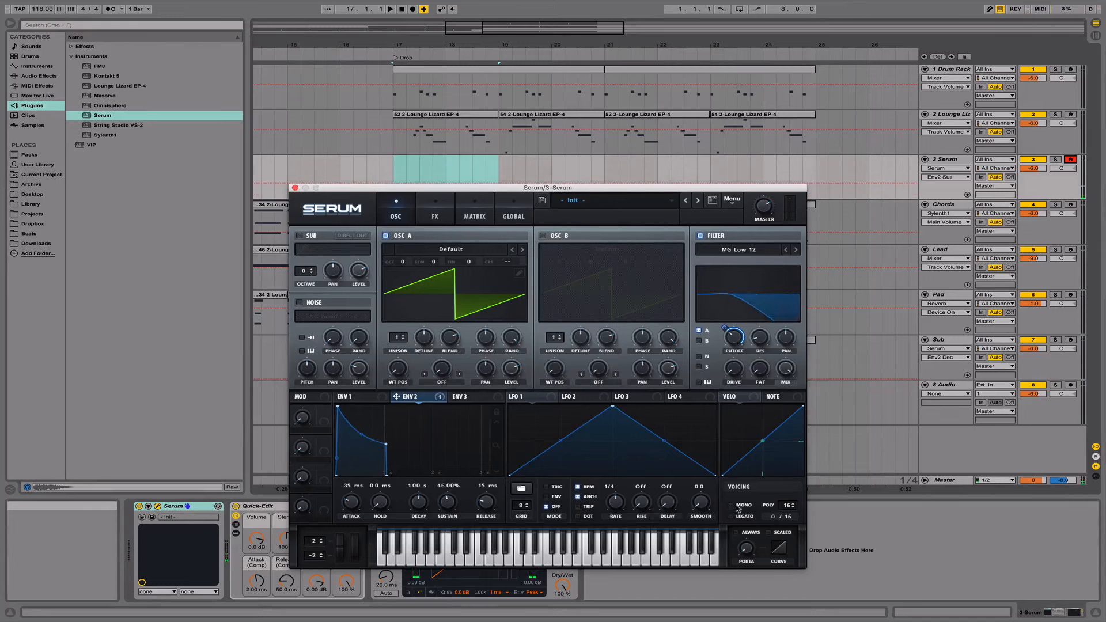
Set Serum's voicing to Mono and raise the portamento time with the glide set to Always.
left_click_drag(746, 547, 752, 520)
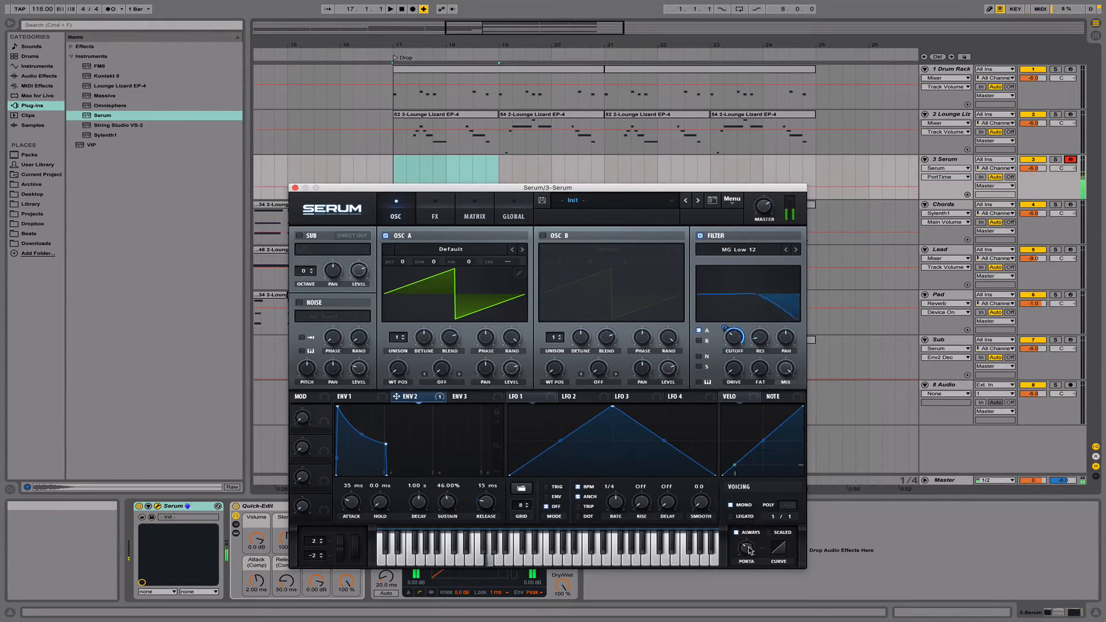
left_click_drag(750, 552, 750, 541)
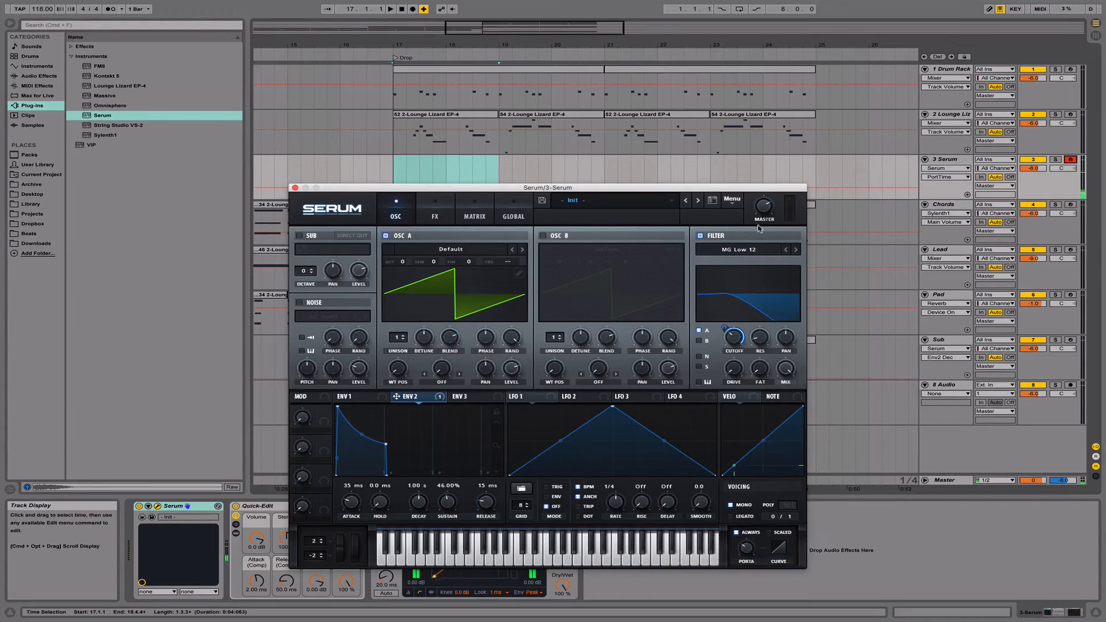
Enable the Chorus effect, lower its rate and set Serum's master volume to 72%.
left_click_drag(762, 212, 764, 222)
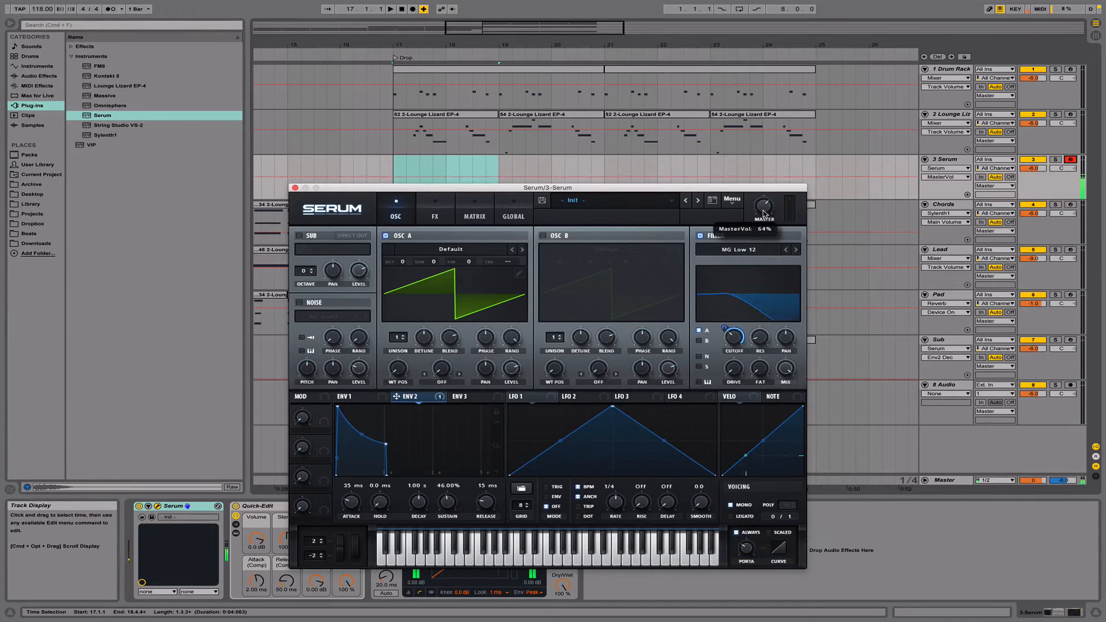
left_click(435, 217)
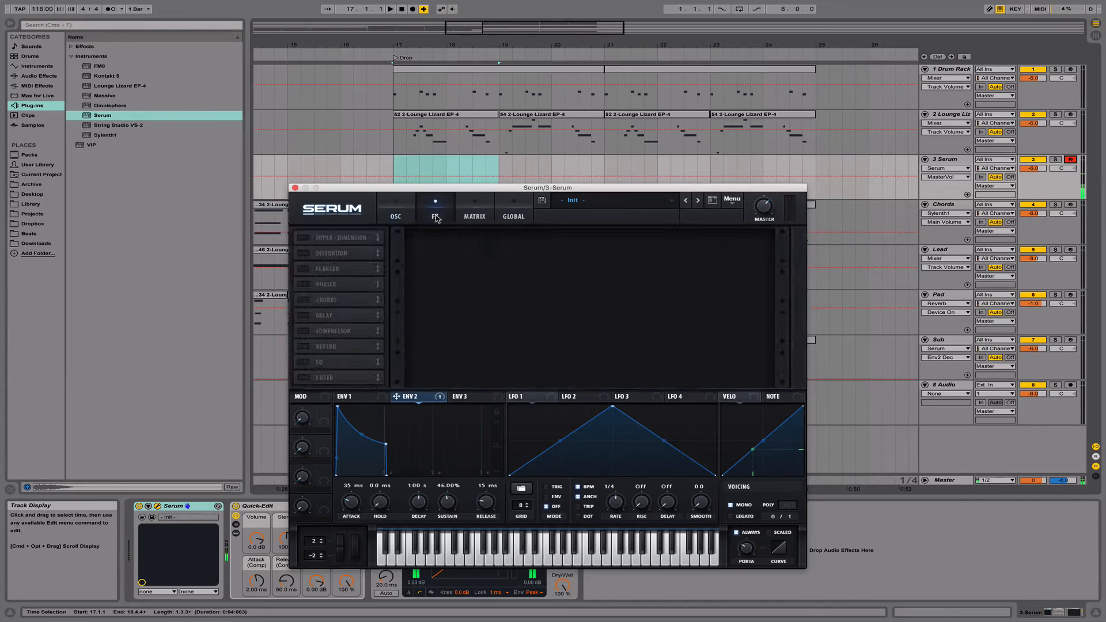
left_click(302, 300)
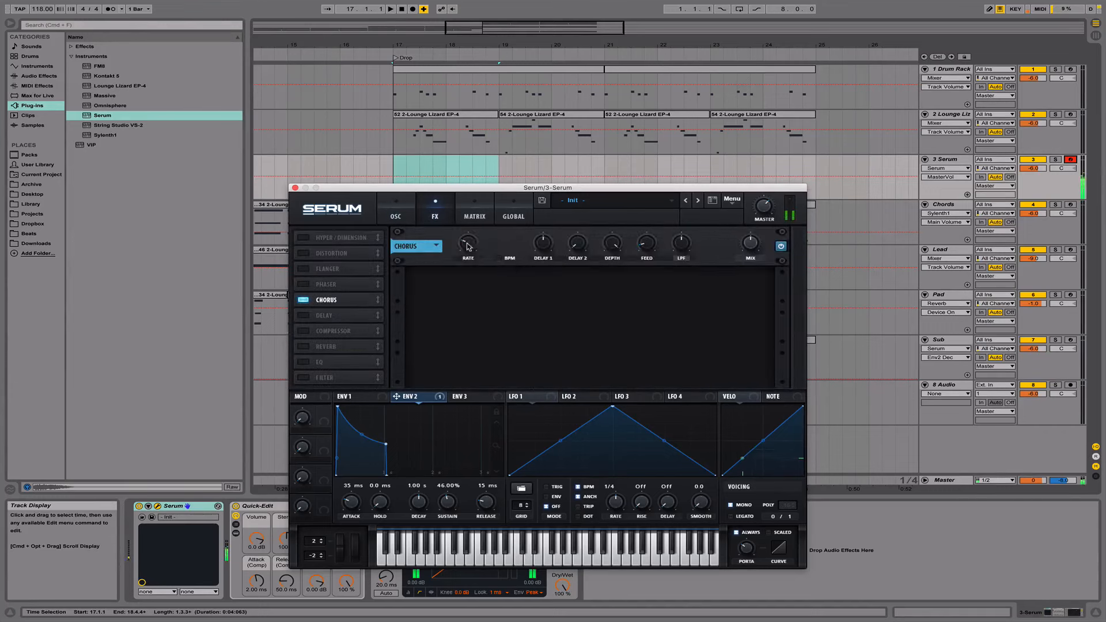
left_click_drag(468, 247, 467, 256)
left_click(764, 205)
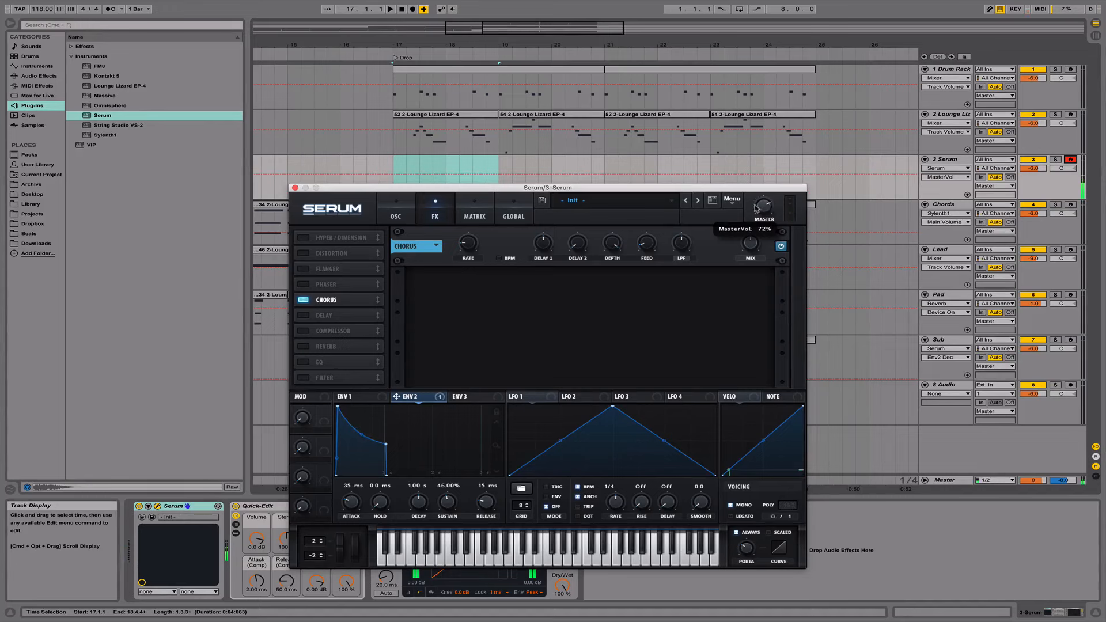
Add the Flanger and Reverb effects to the Serum patch with adjusted mix amounts, and turn on Legato.
left_click(303, 269)
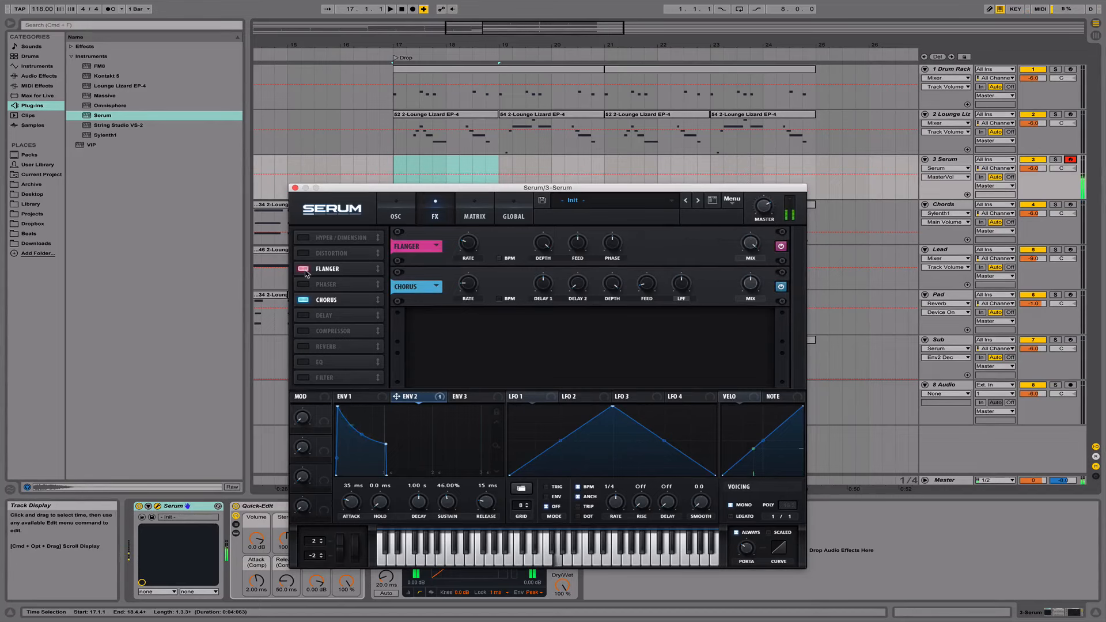
left_click(748, 251)
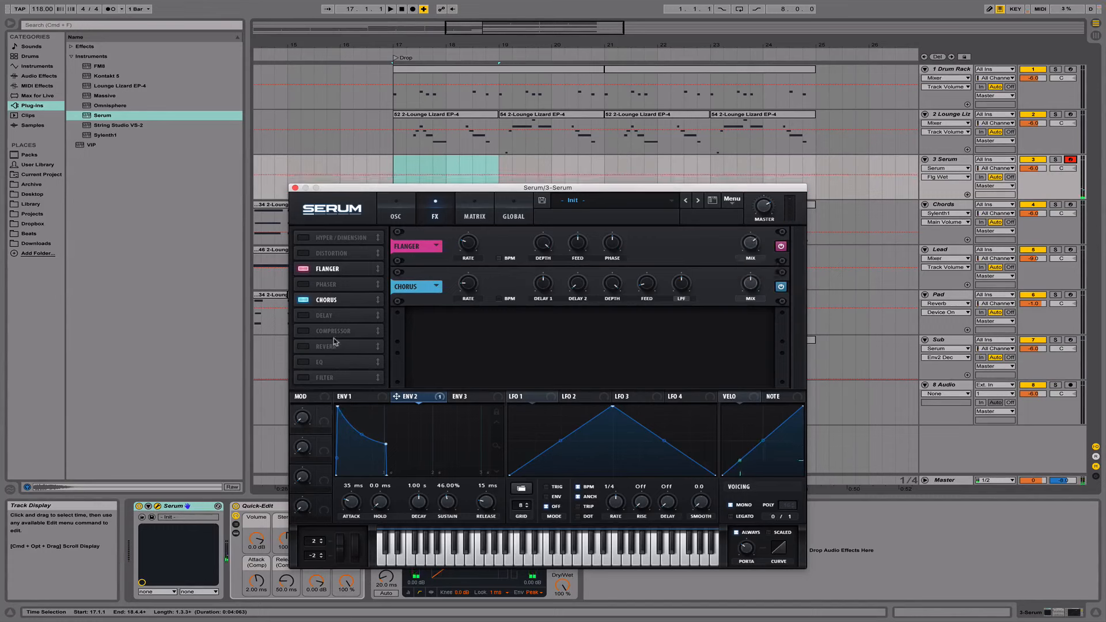
left_click(303, 347)
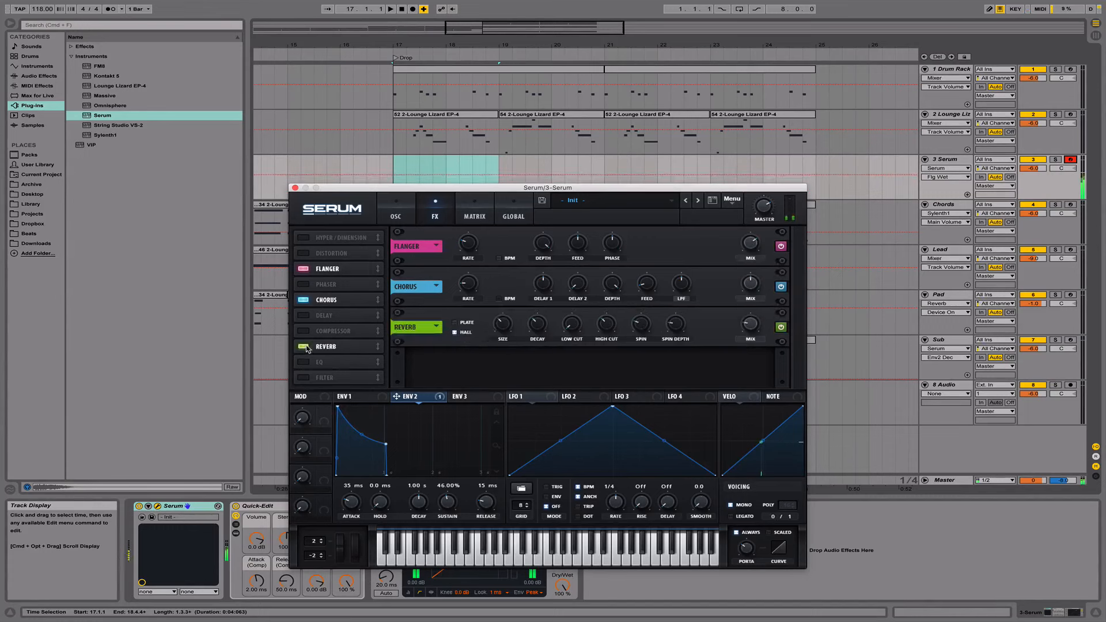
left_click(748, 323)
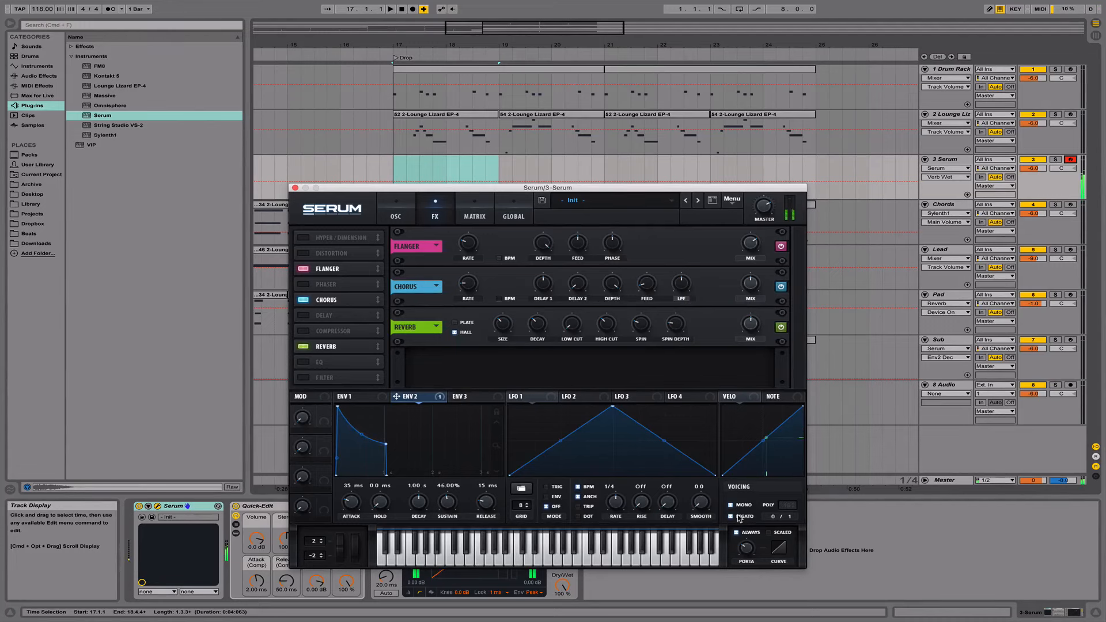
left_click(294, 187)
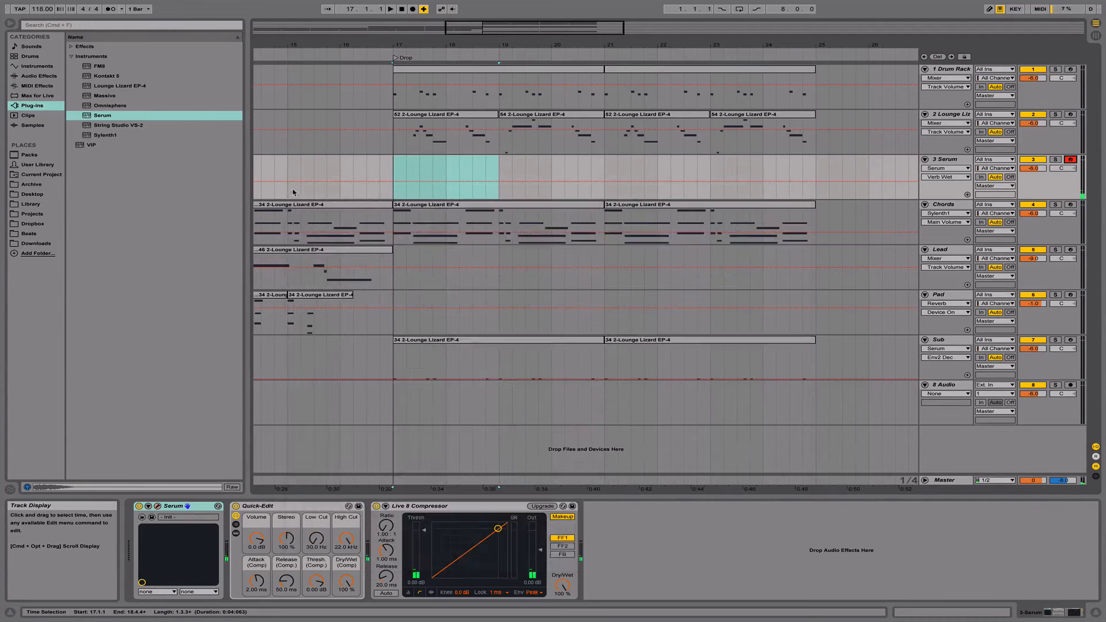
Move the four melody clips in the drop from the Lounge Lizard track to the Serum track and play the drop.
left_click(474, 115)
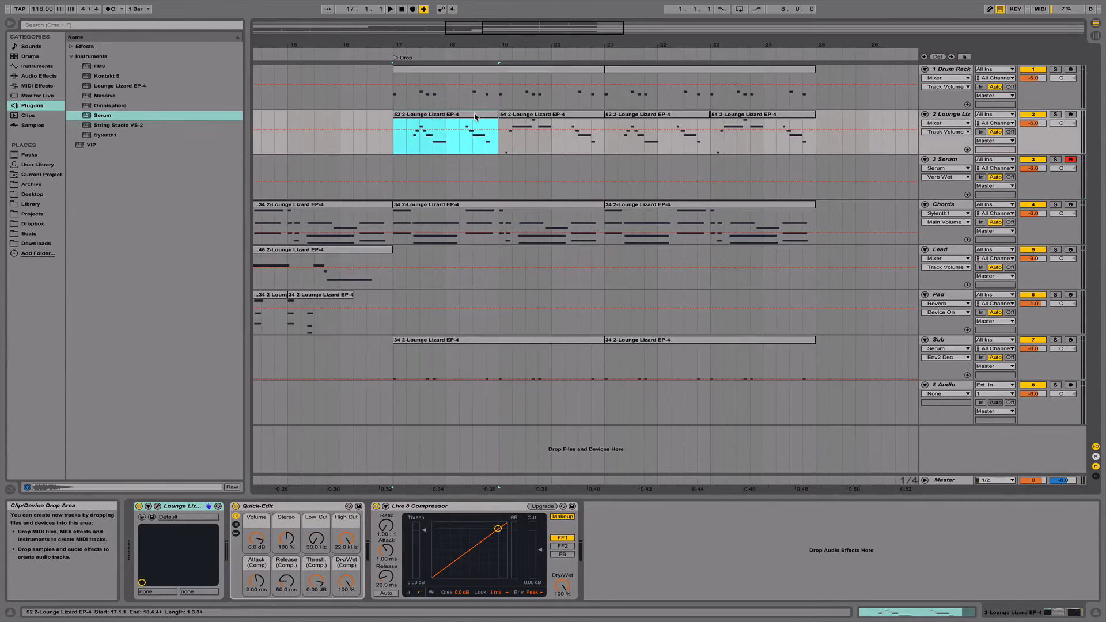
left_click(395, 193)
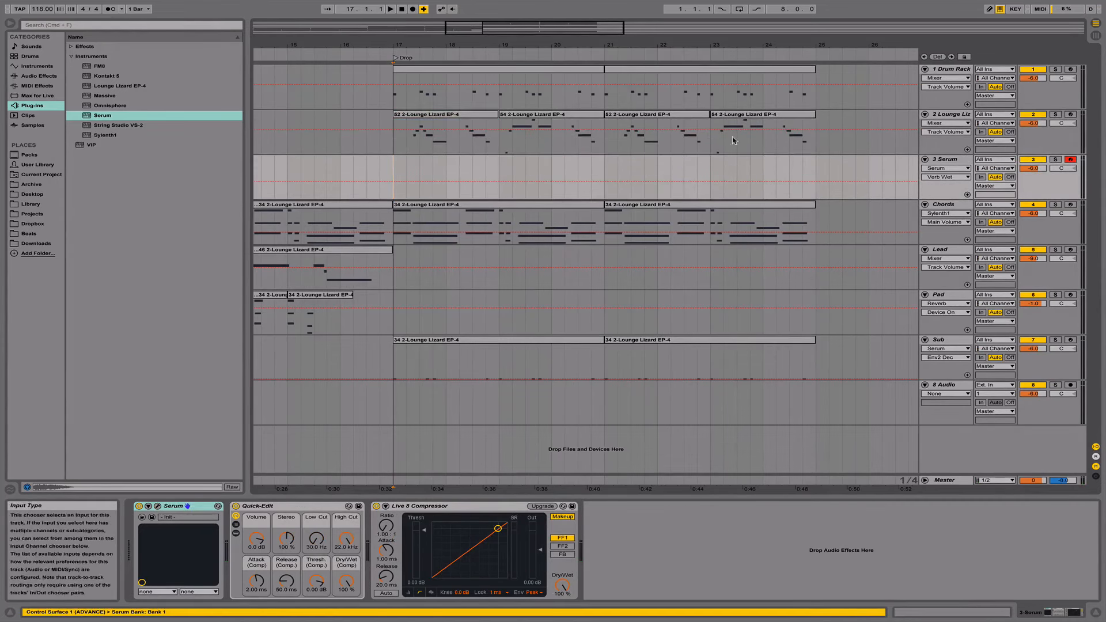
left_click(443, 115)
left_click(747, 117, "shift")
left_click_drag(551, 44, 551, 35)
key("space")
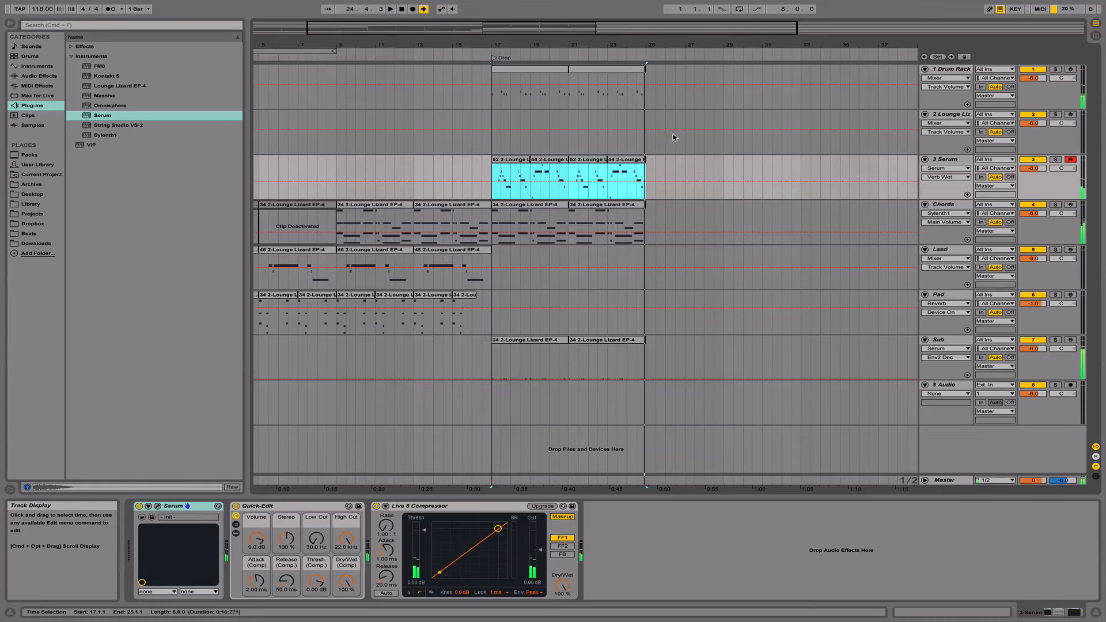
Copy the first drop clip of the Chords track to the Lounge Lizard track at bar 17.
left_click(883, 115)
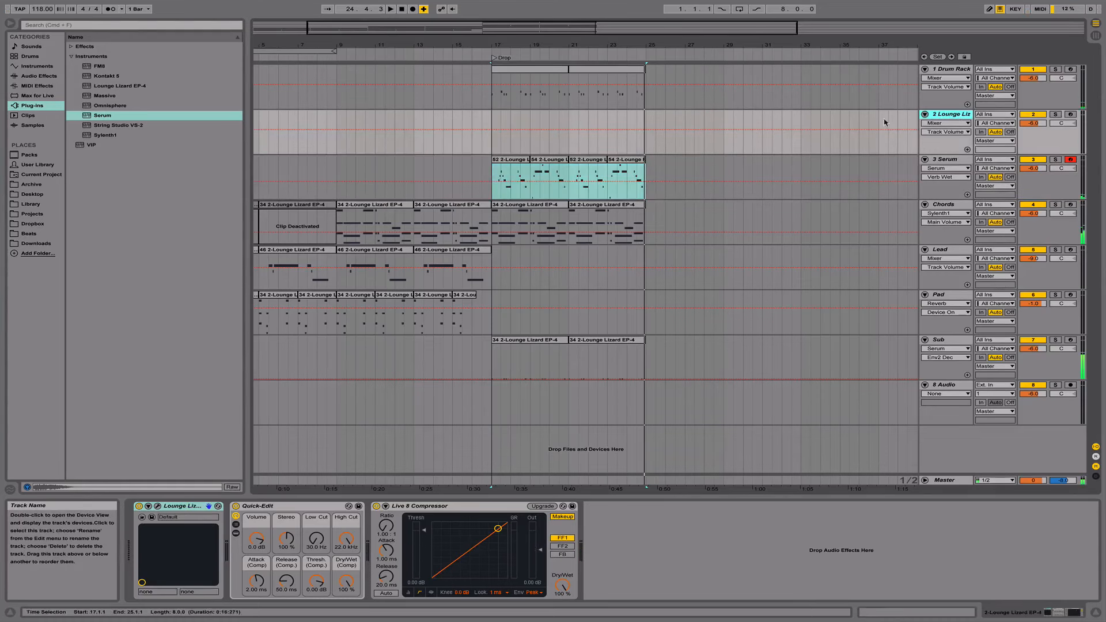
left_click(542, 203)
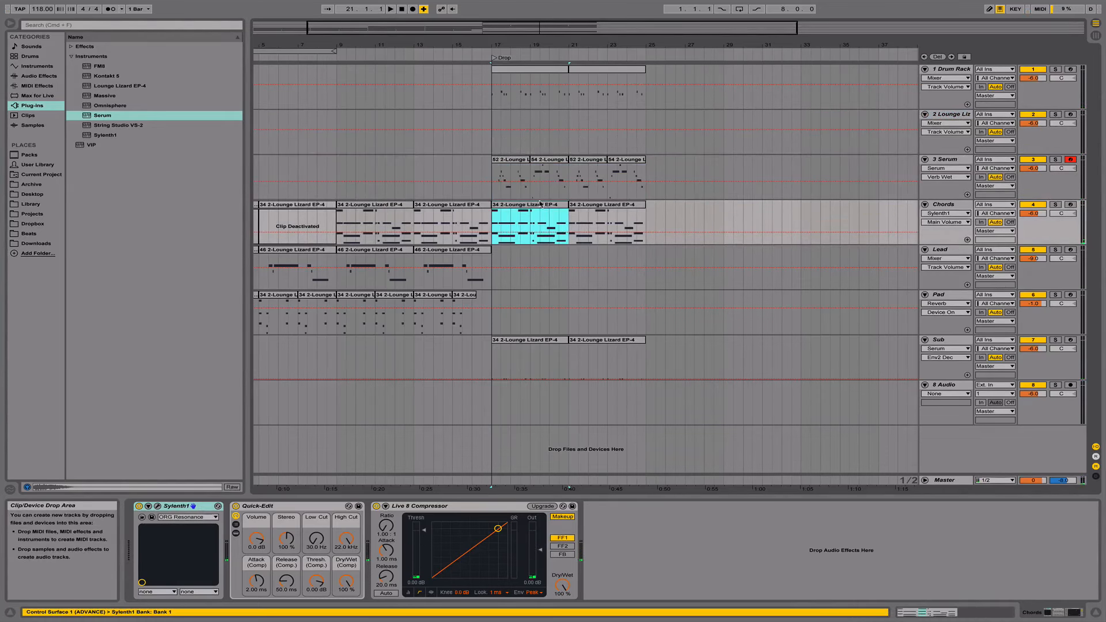
left_click(496, 138)
key("super+v")
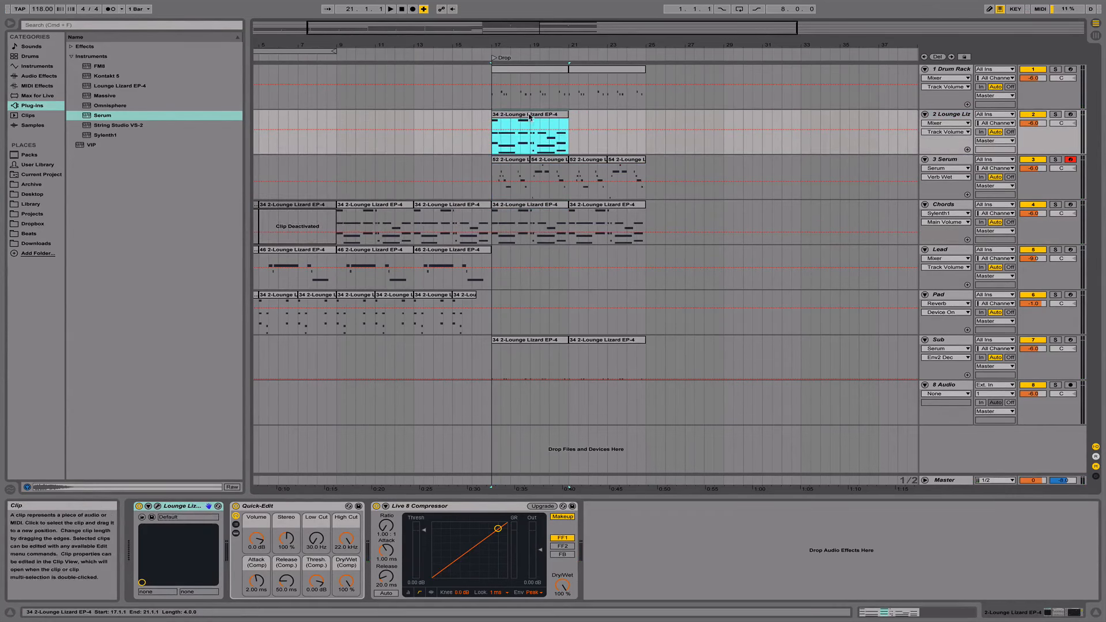
Open the copied chord clip, duplicate its opening F#3, A#3 and D#4 chord at 1.1.4, and play it back.
double_click(529, 117)
left_click(460, 399)
mouse_move(415, 282)
left_mouse_down()
mouse_move(415, 317)
mouse_move(467, 316)
left_mouse_up()
left_click_drag(403, 337, 385, 461)
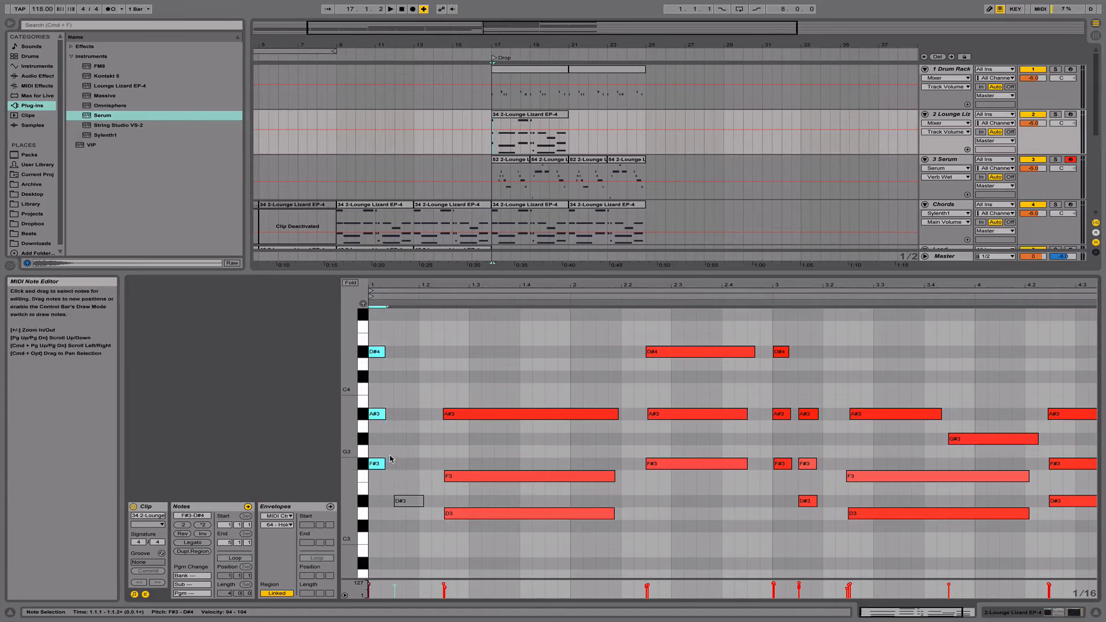
left_click(401, 438)
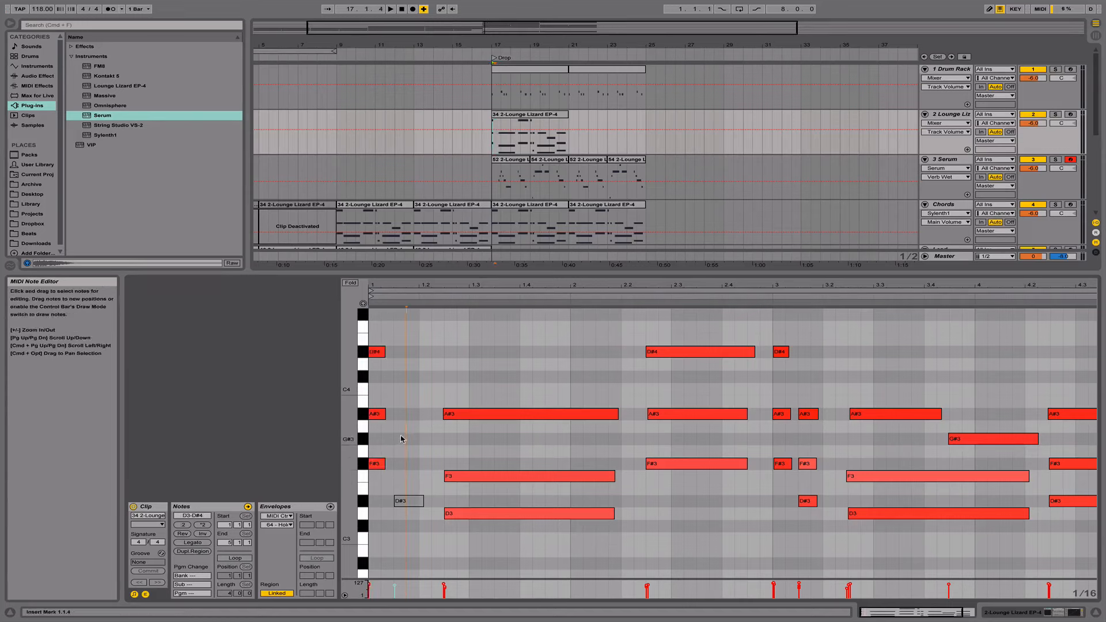
key("super+v")
key("space")
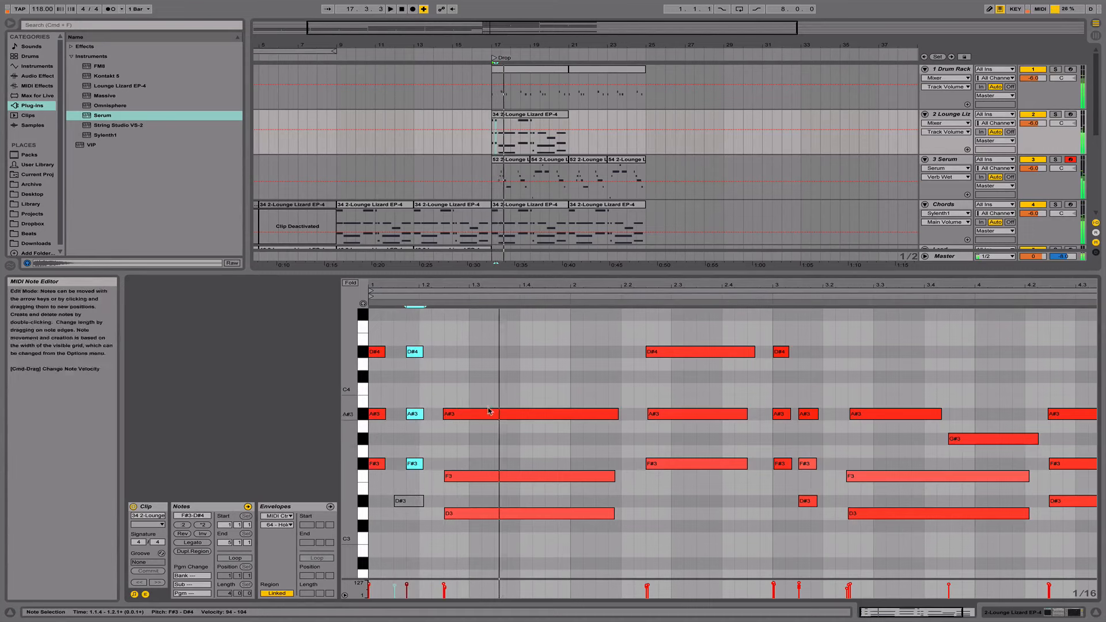
key("space")
key("space")
Shorten the long D3, F3 and A#3 chord after 1.2.2 to a short stab and place a duplicate at 1.3.2.
left_click_drag(494, 395, 543, 561)
key("space")
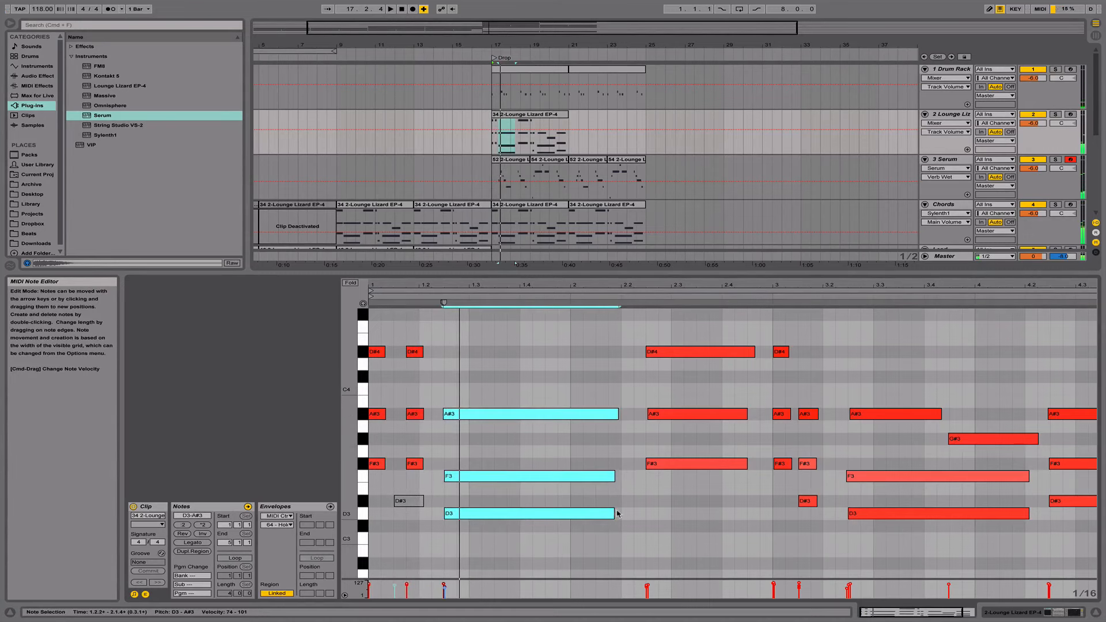
left_click_drag(614, 513, 467, 515)
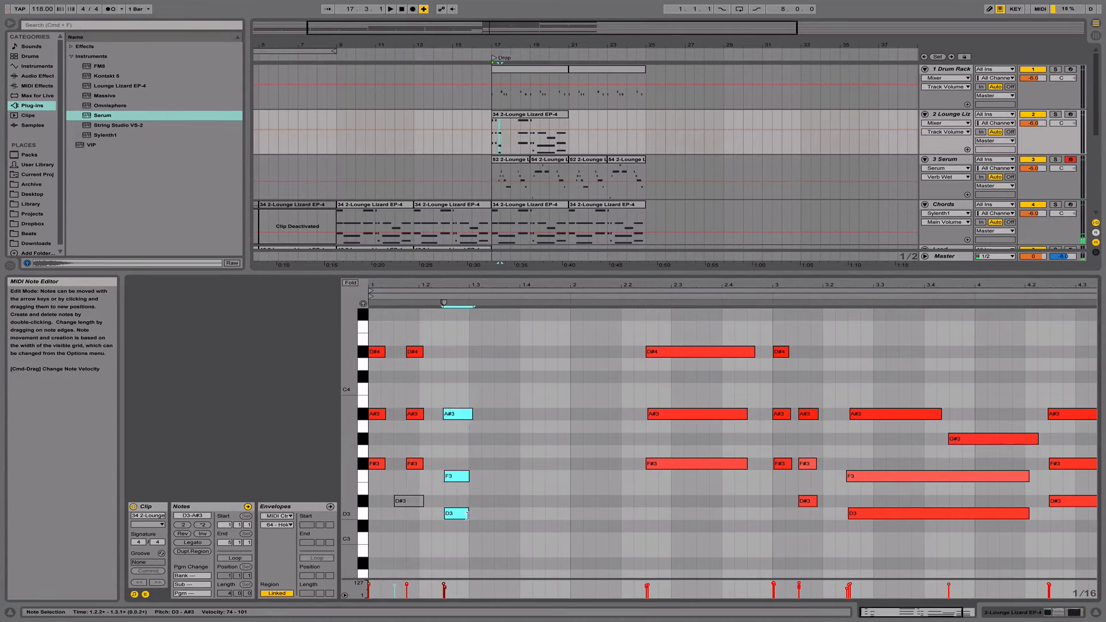
key("super+d")
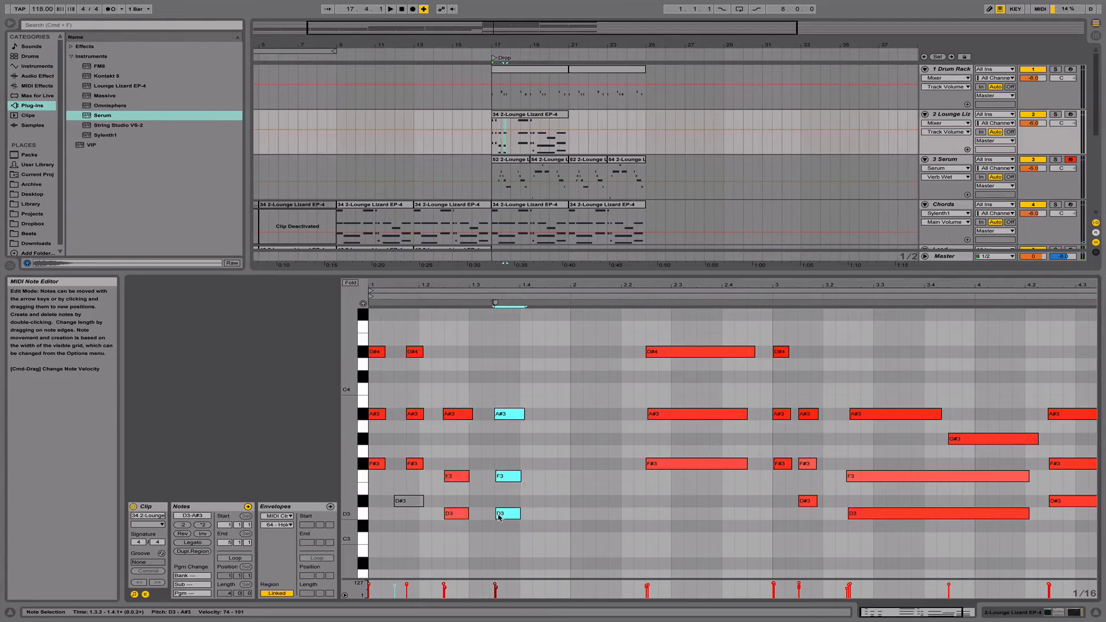
key("space")
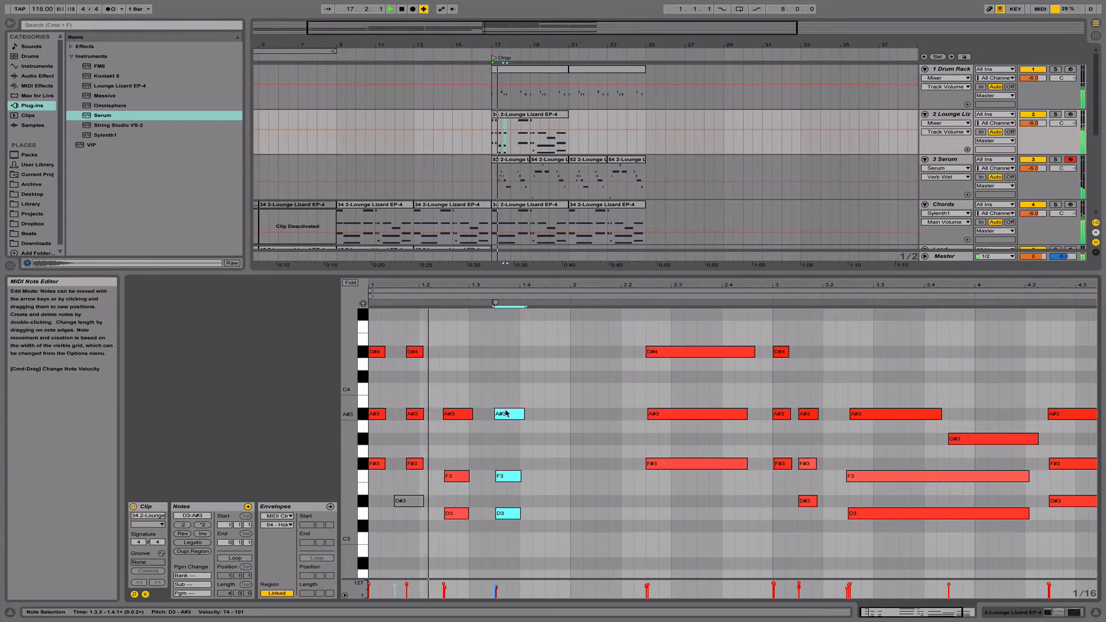
left_click_drag(504, 414, 492, 413)
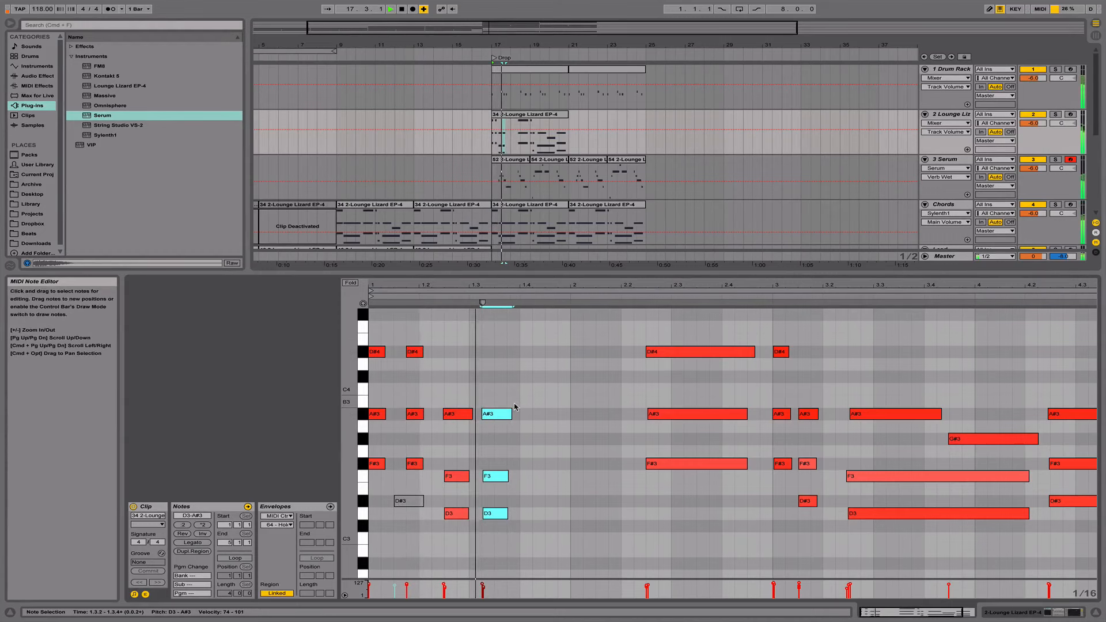
With the Lounge Lizard track soloed, add a short D4 and F4 stab at beat 1.4 and shorten the chord at 2.2.2.
key("space")
left_click(1056, 115)
key("space")
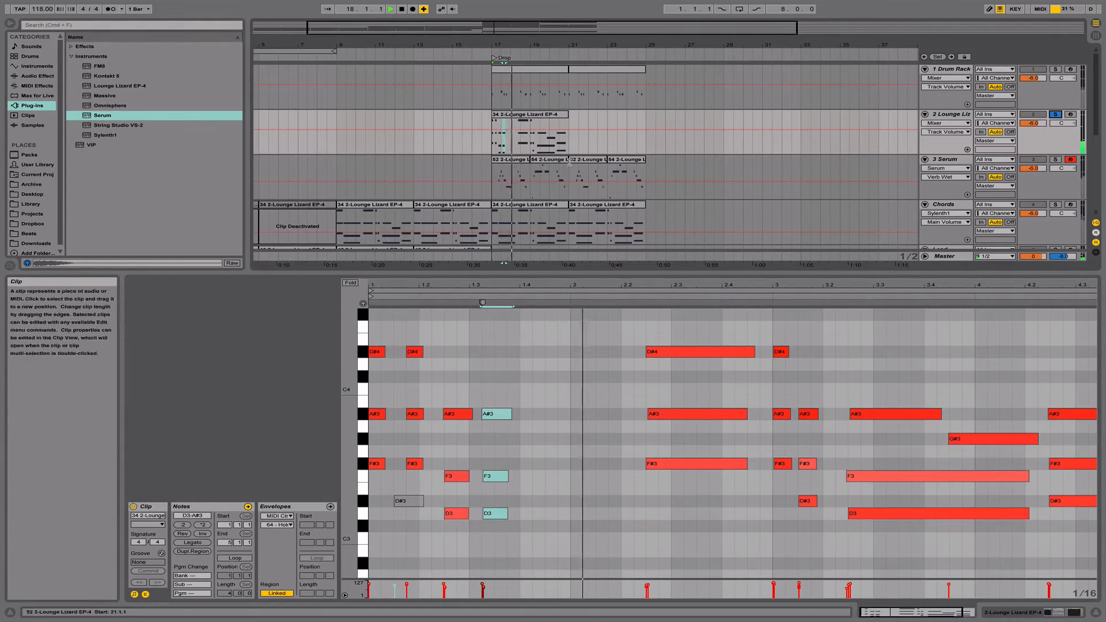
scroll(575, 173, "down", 1)
left_click(545, 453)
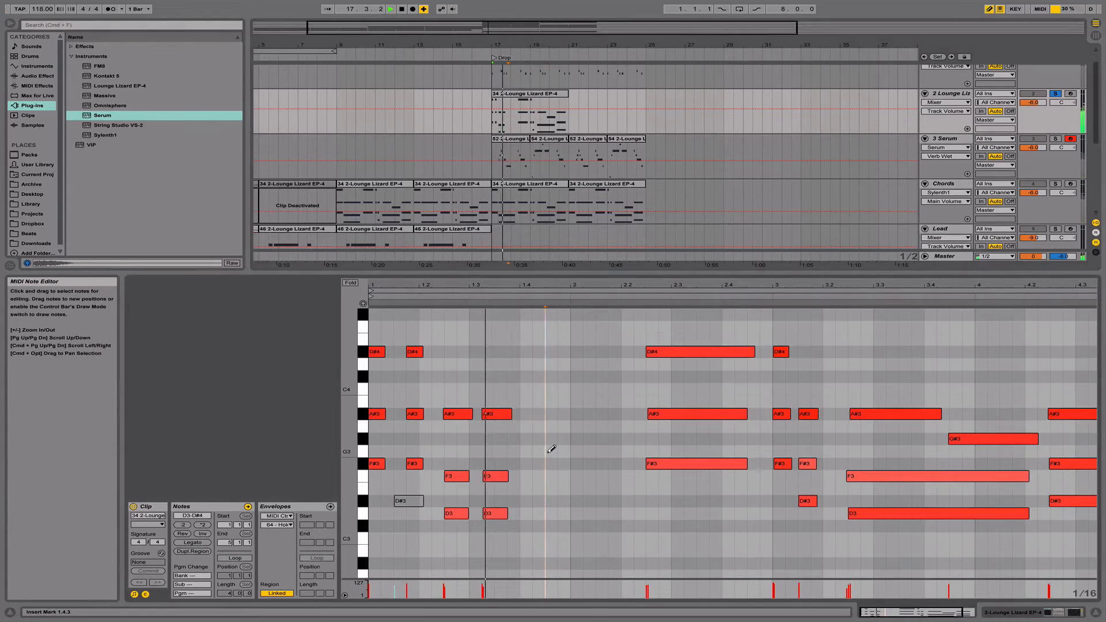
key("super+v")
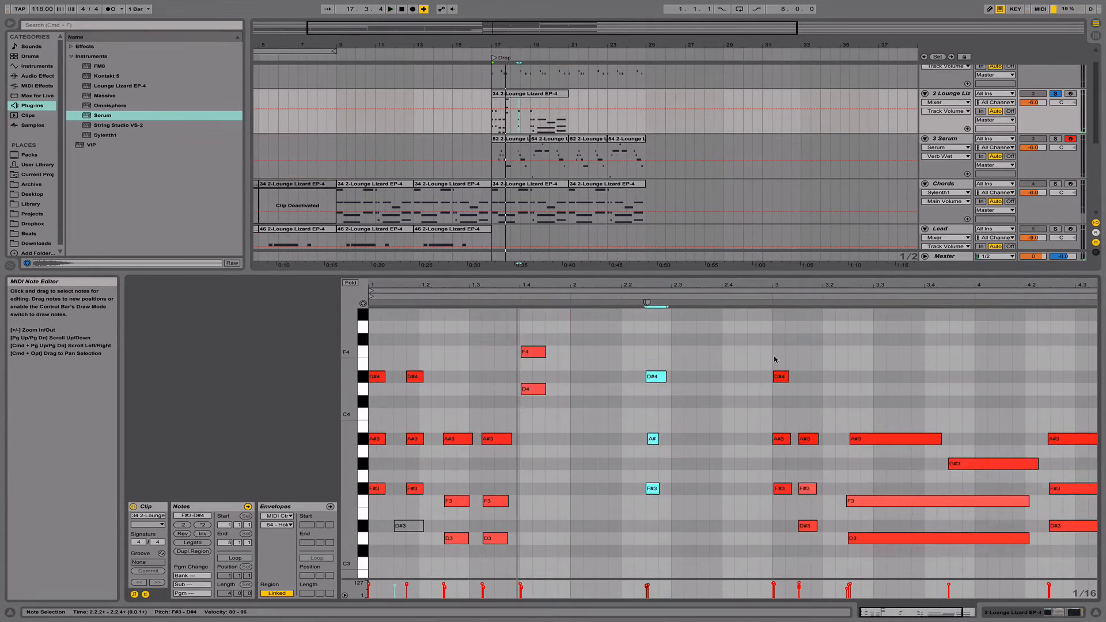
Copy the F#3, A#3 and D#4 chord from 1.1.4 to 3.1.4.
mouse_move(774, 360)
left_mouse_down()
mouse_move(802, 494)
mouse_move(791, 496)
left_mouse_up()
left_click_drag(406, 349, 419, 490)
scroll(420, 491, "right", 3)
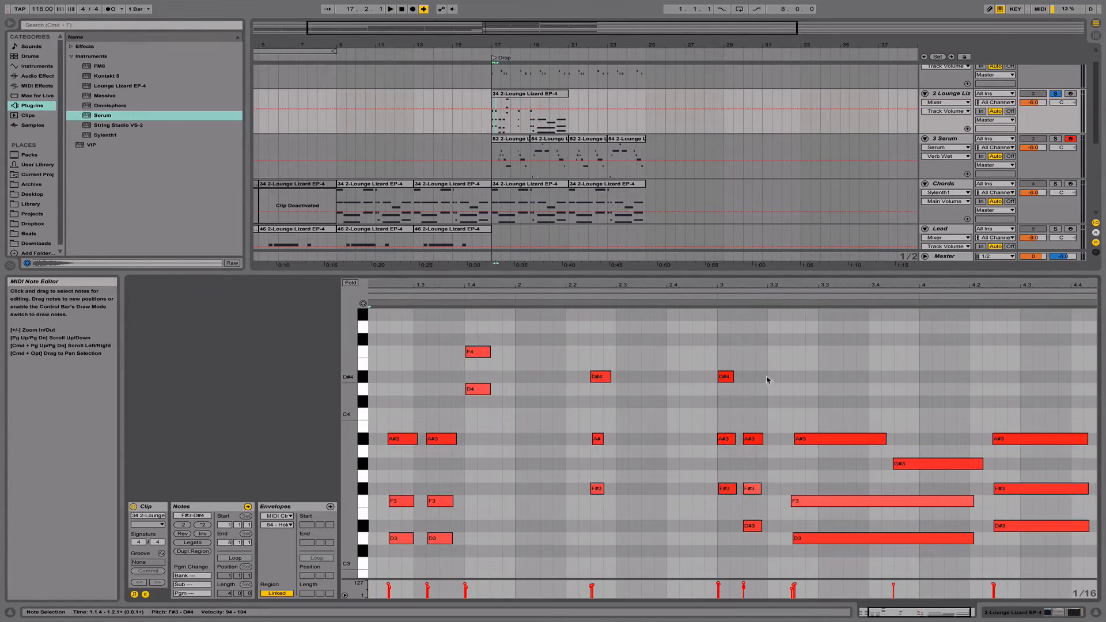
left_click(727, 376)
left_click_drag(762, 419, 756, 529)
left_click(756, 526)
left_click(732, 379)
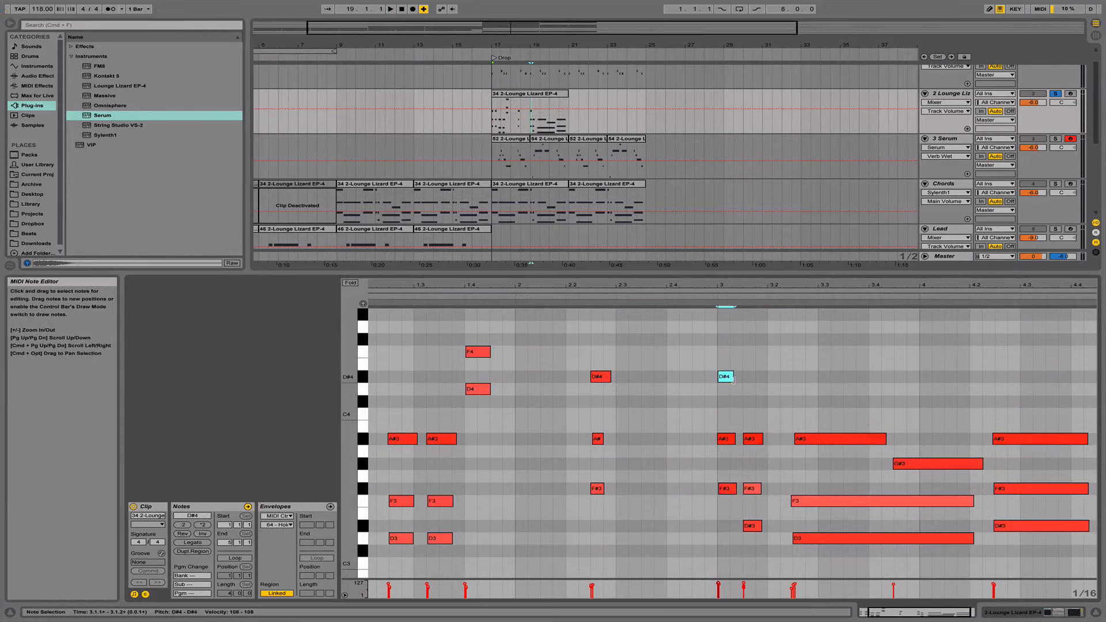
left_click(748, 380)
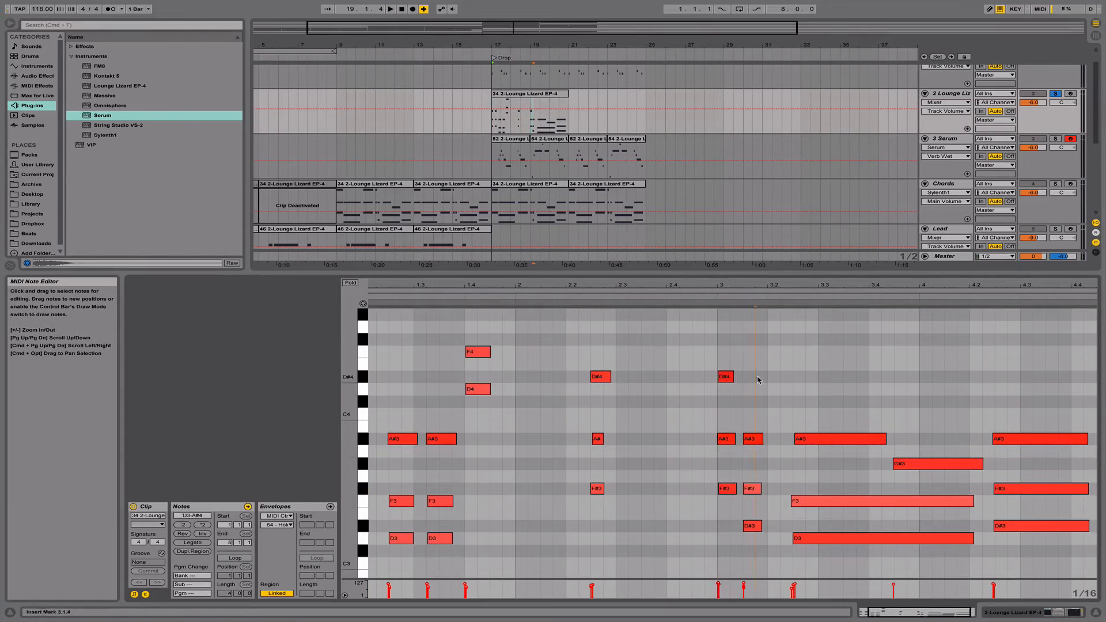
key("super+v")
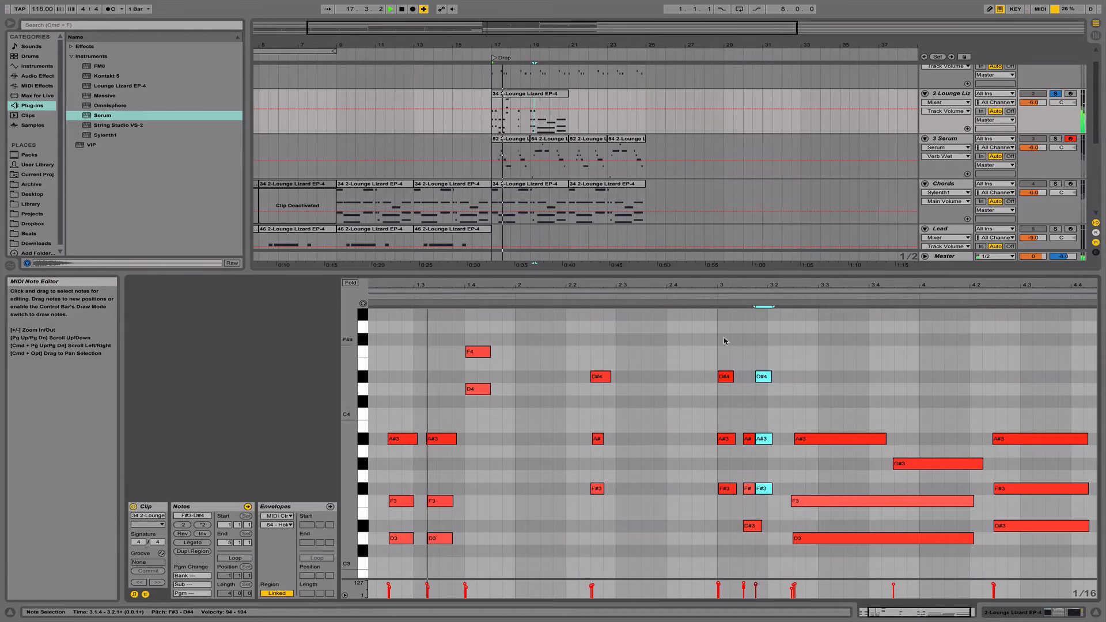
Chop the long D3, F3, A#3 and G#3 notes between beats 3.2 and 4.2 into short repeated chord stabs.
left_click(710, 297)
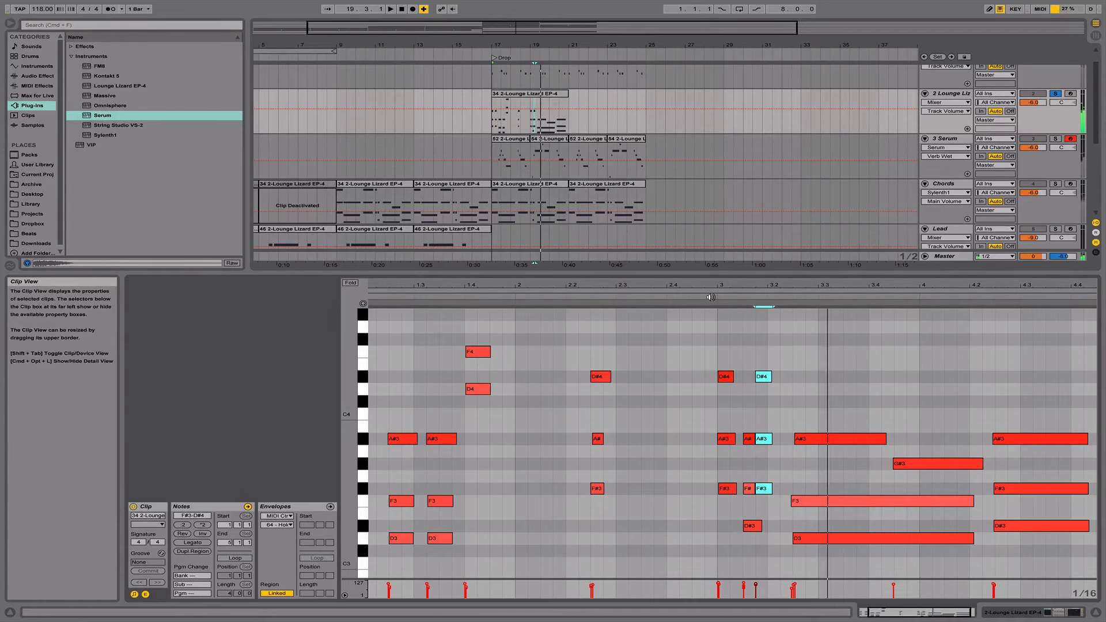
left_click(711, 297)
scroll(835, 400, "right", 1)
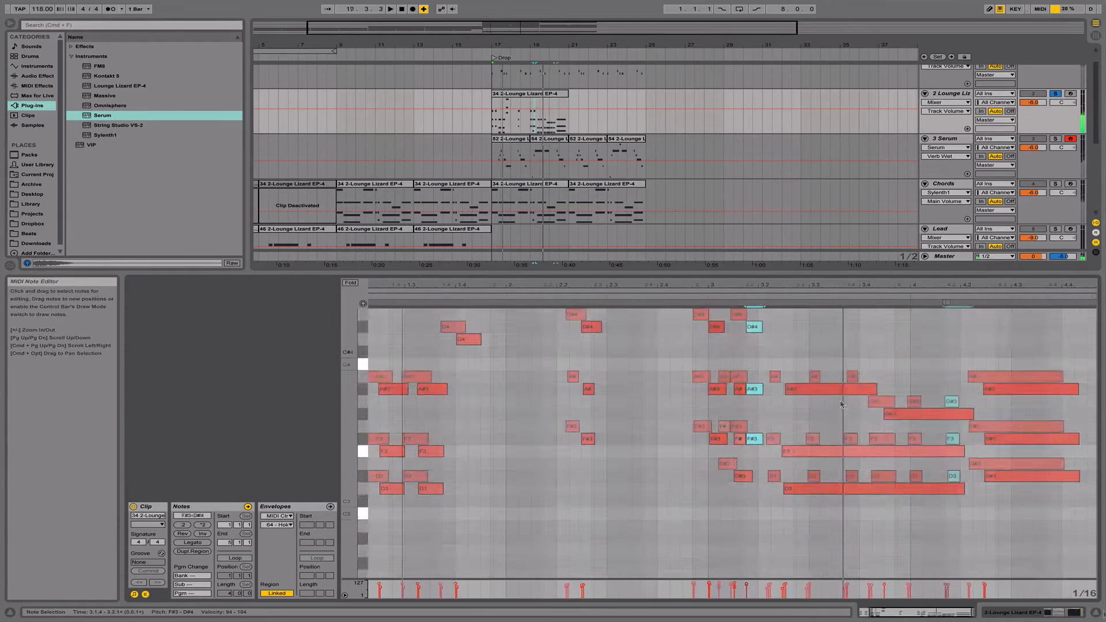
key("space")
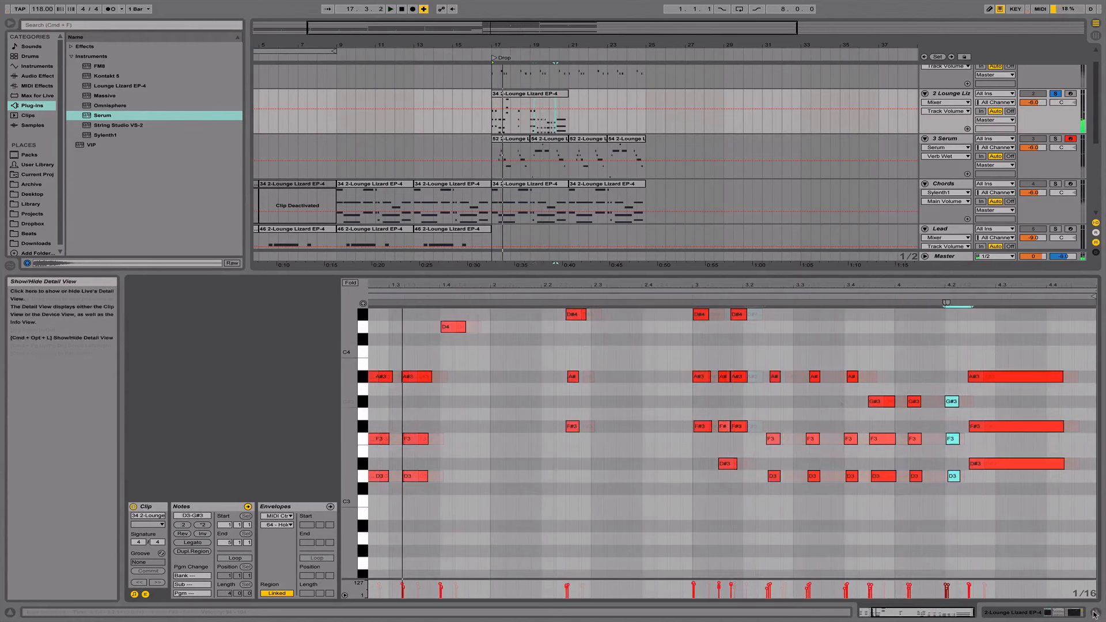
Turn off the solo on the Lounge Lizard track and play the drop with all tracks.
key("super+alt+l")
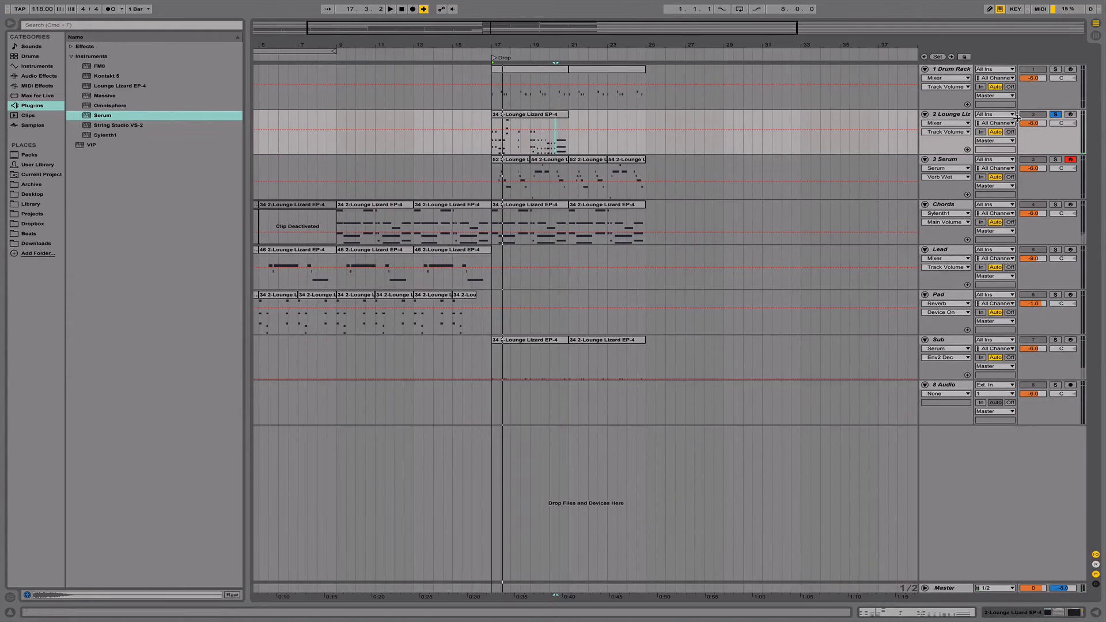
left_click(1054, 114)
key("space")
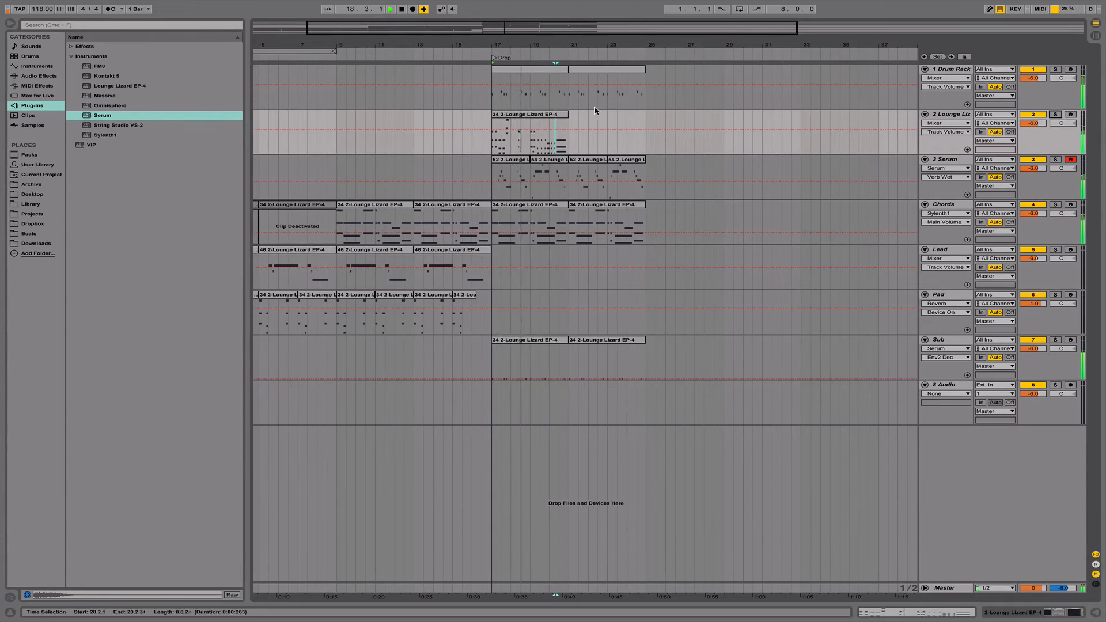
In the Lounge Lizard clip, raise only the D3 note of the chord stab at 4.1.2 by an octave and play the passage.
double_click(546, 115)
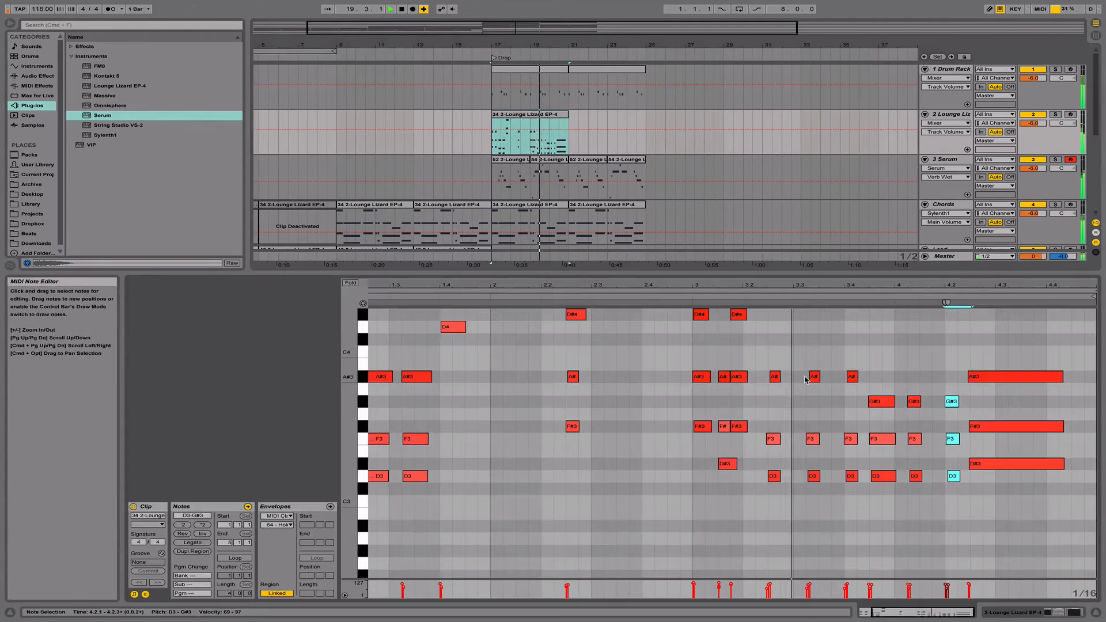
left_click_drag(925, 370, 909, 482)
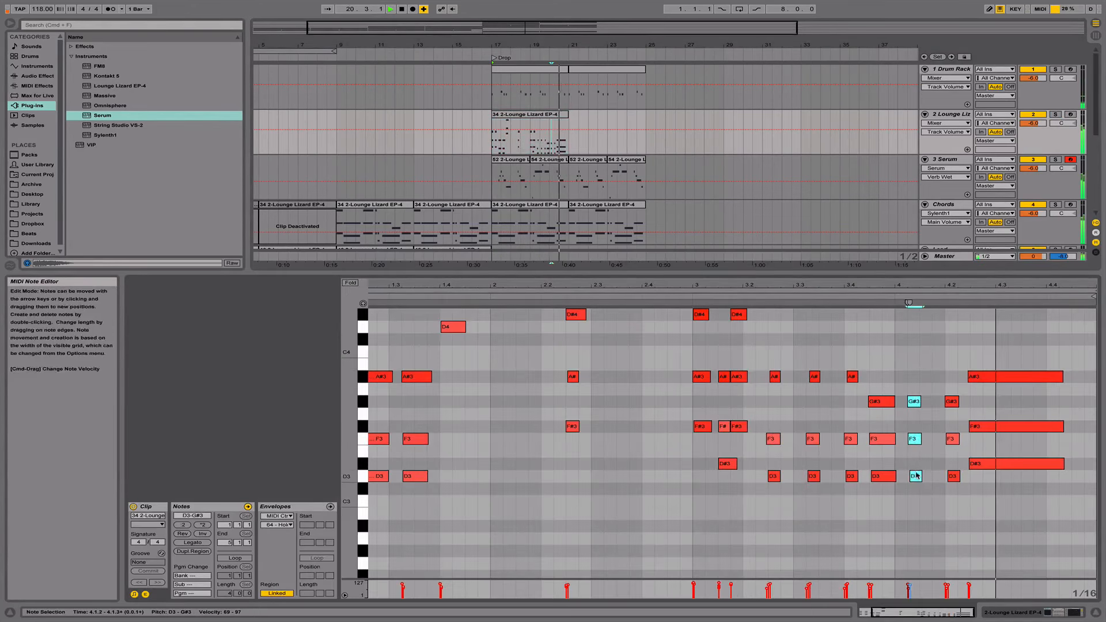
key("shift+Up")
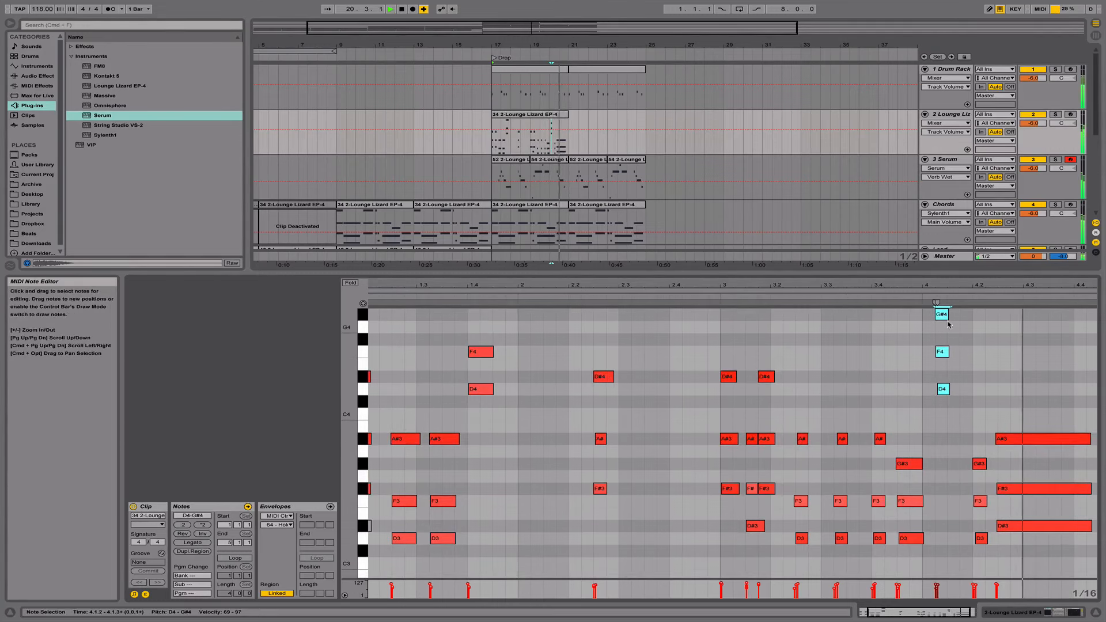
left_click_drag(981, 319, 938, 352)
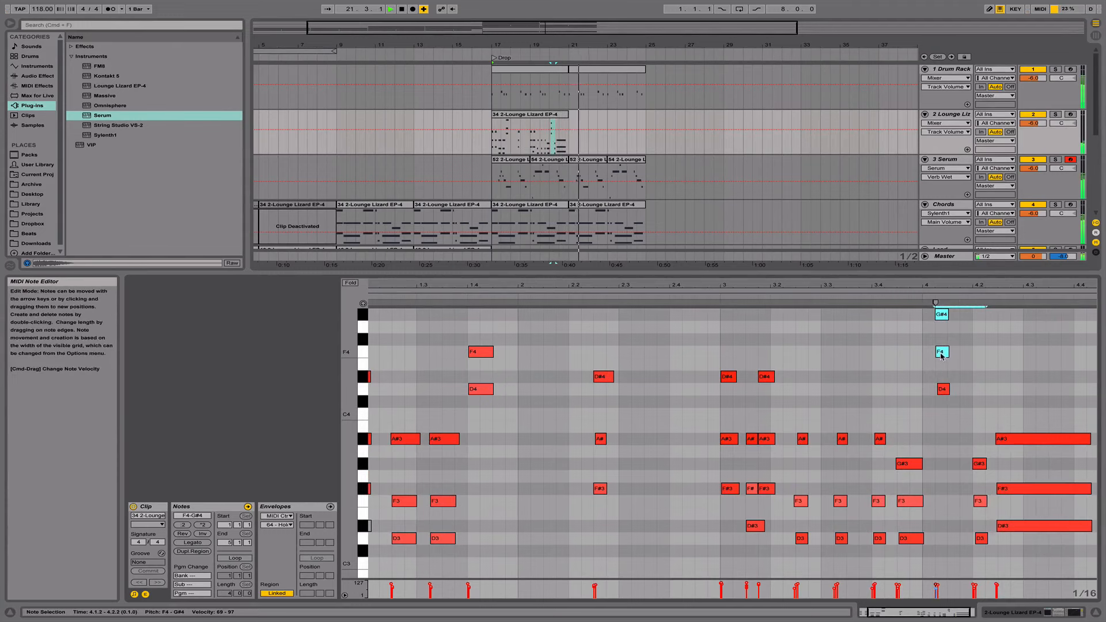
key("shift+Down")
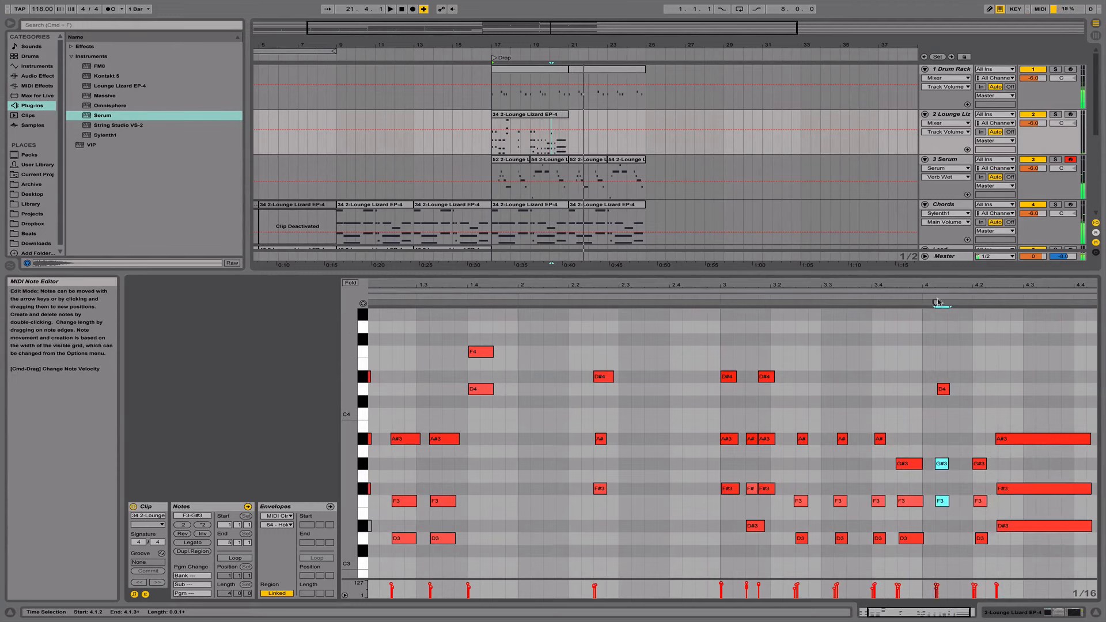
left_click(896, 295)
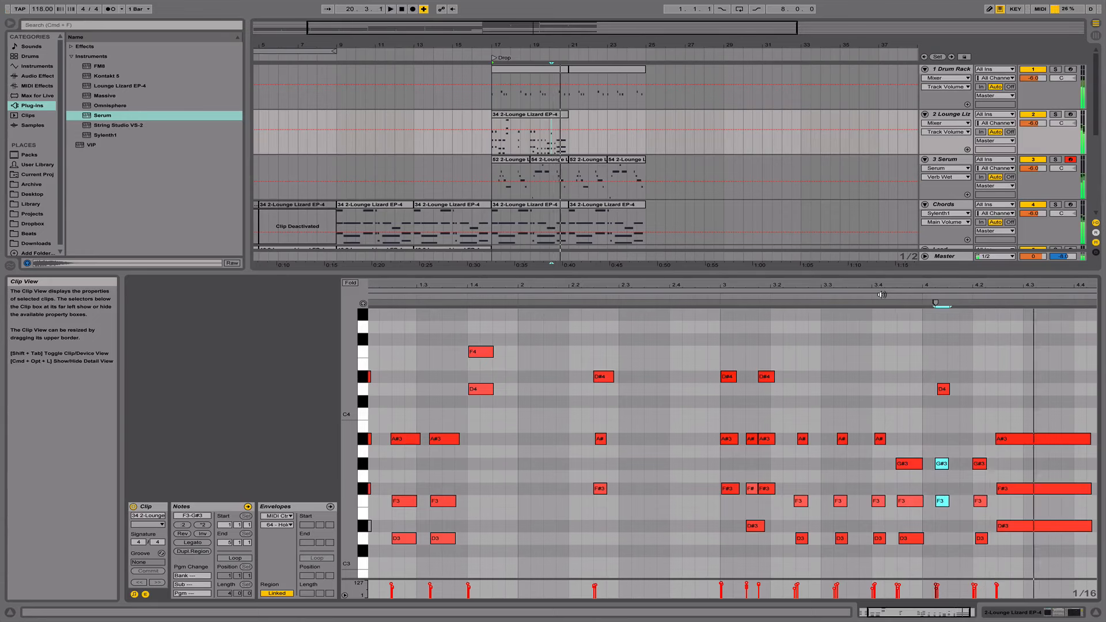
left_click(882, 295)
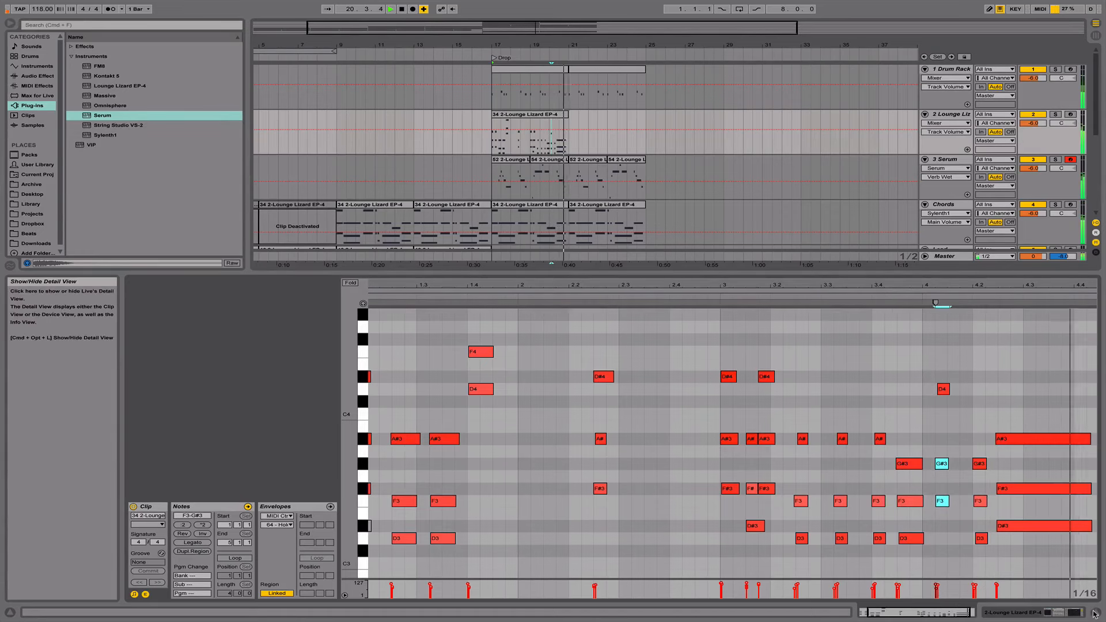
Move the Lounge Lizard clip to bar 25 and set the playback start at bar 17.
key("super+alt+l")
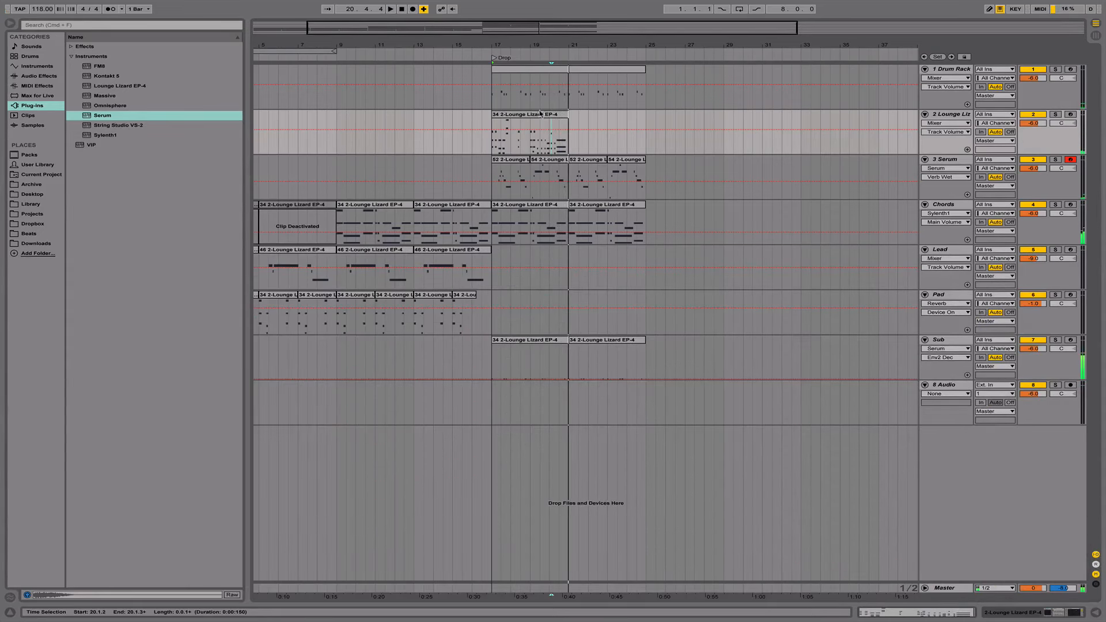
left_click_drag(544, 118, 698, 118)
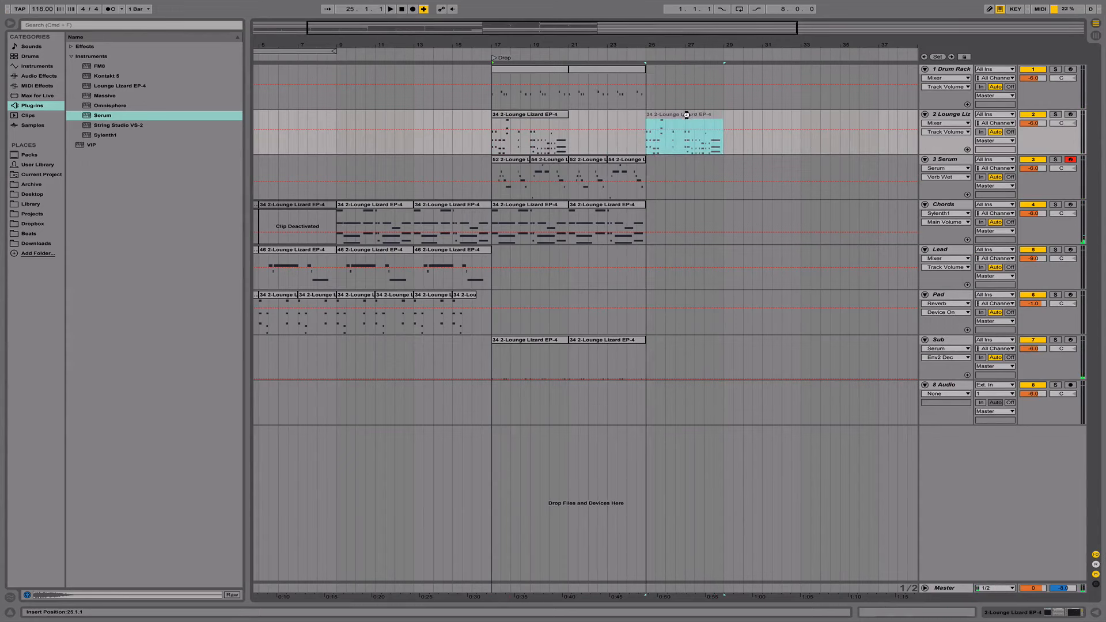
left_click(495, 142)
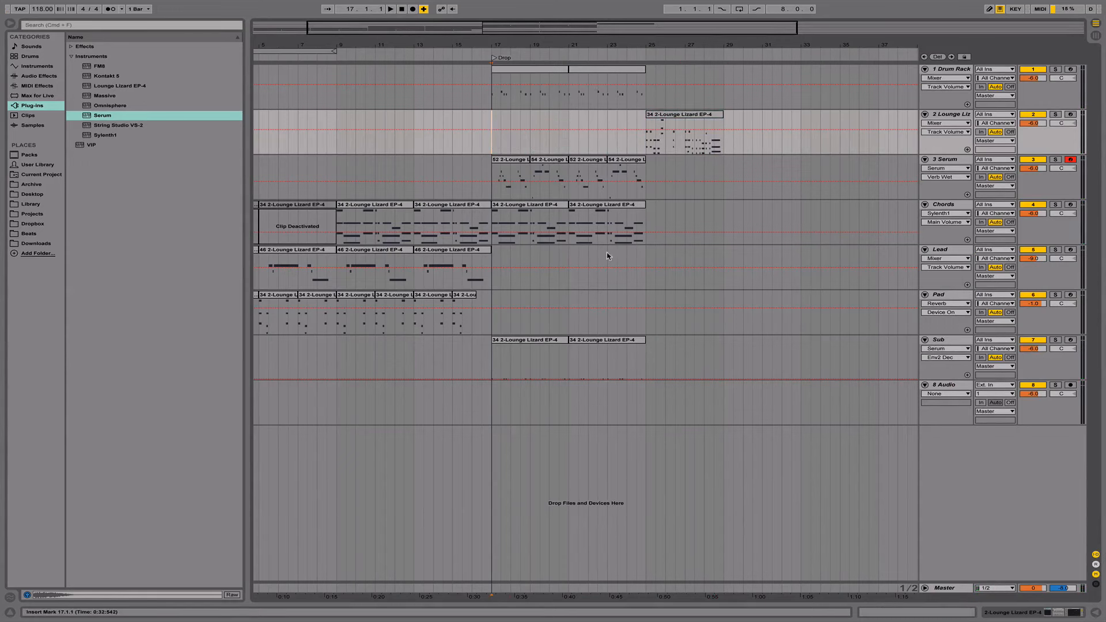
Adjust the portamento time in the Sub track's Serum so that PortTime is available for automation, then close the plug-in window.
scroll(608, 250, "right", 3)
scroll(814, 178, "left", 5)
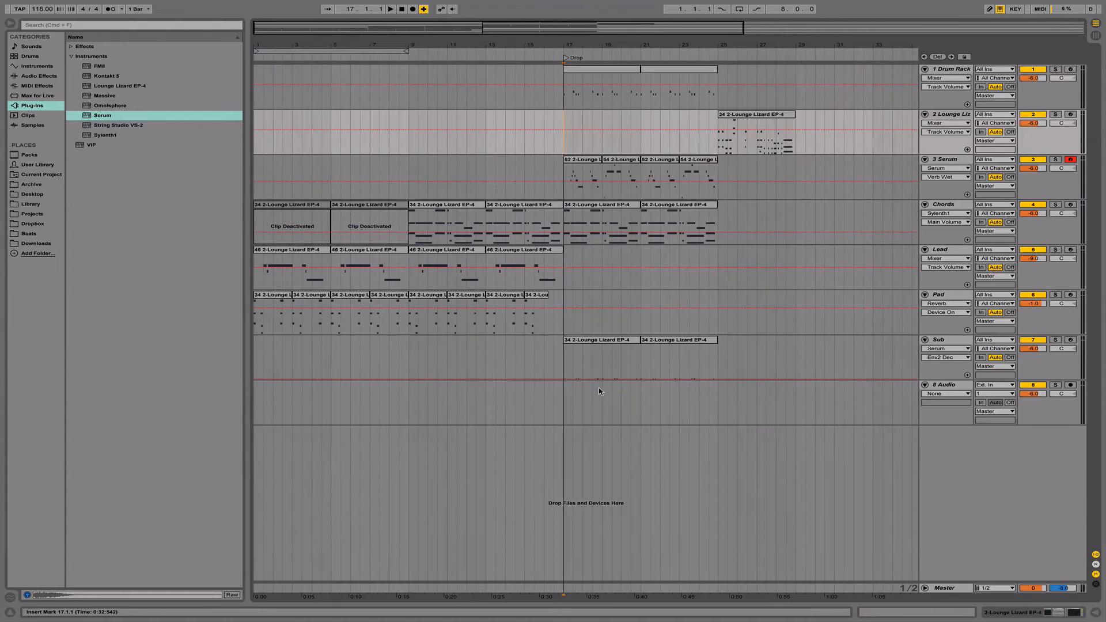
left_click(612, 341)
double_click(607, 344)
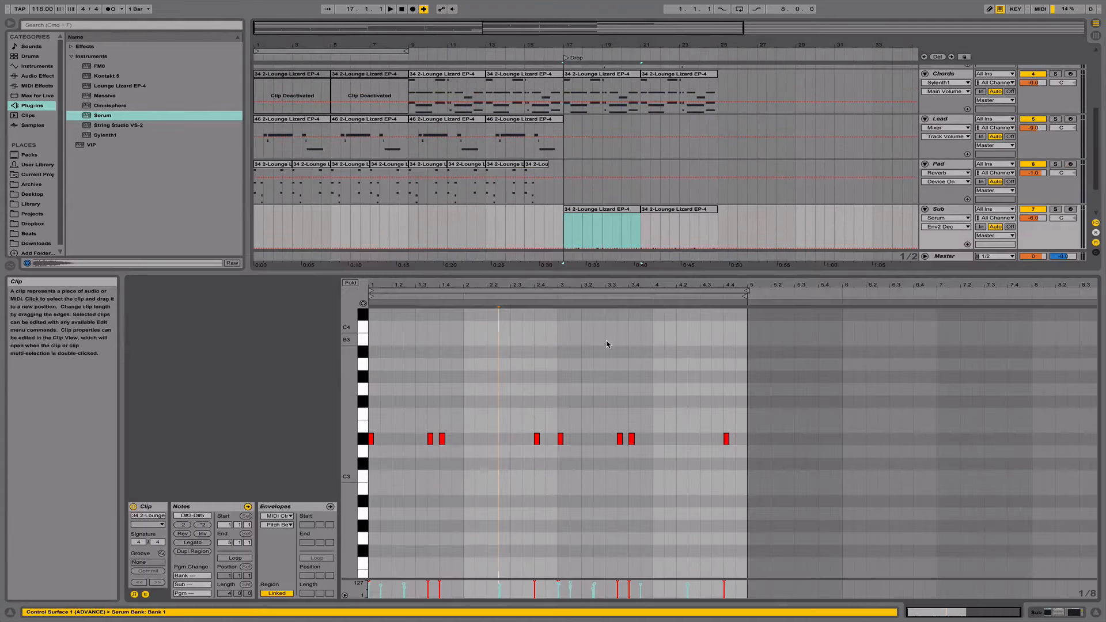
left_click_drag(407, 286, 413, 439)
left_click(956, 211)
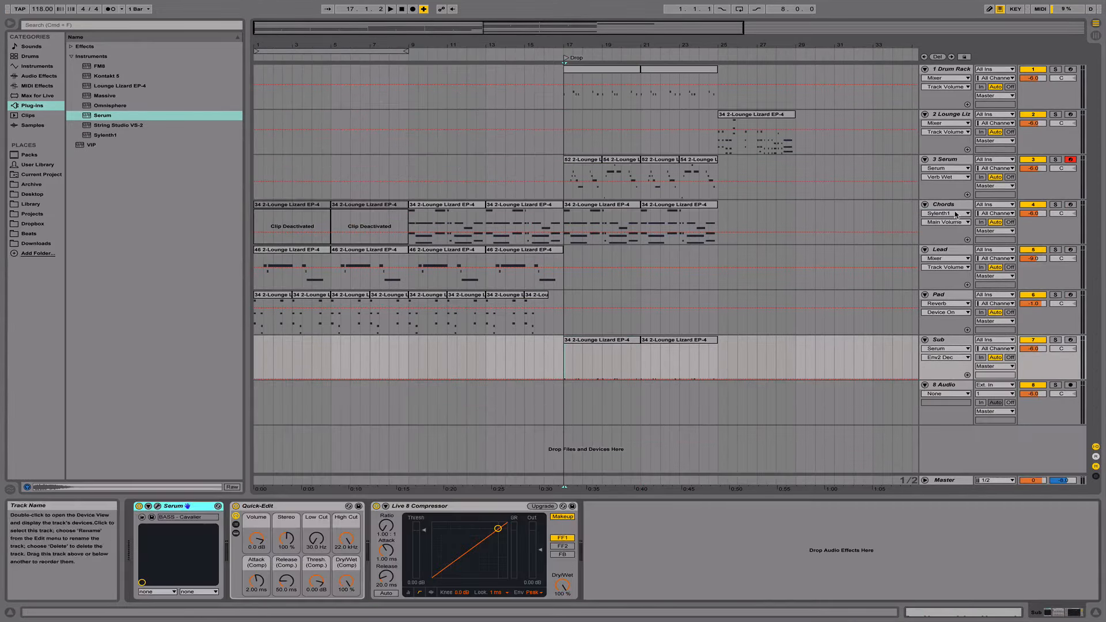
left_click(157, 506)
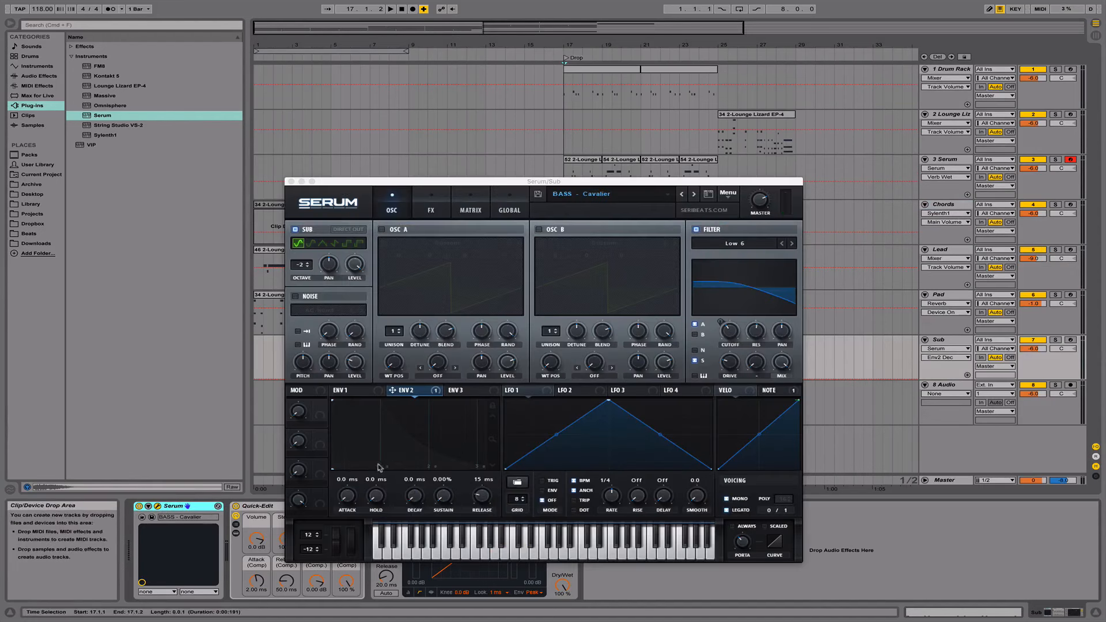
left_click(742, 544)
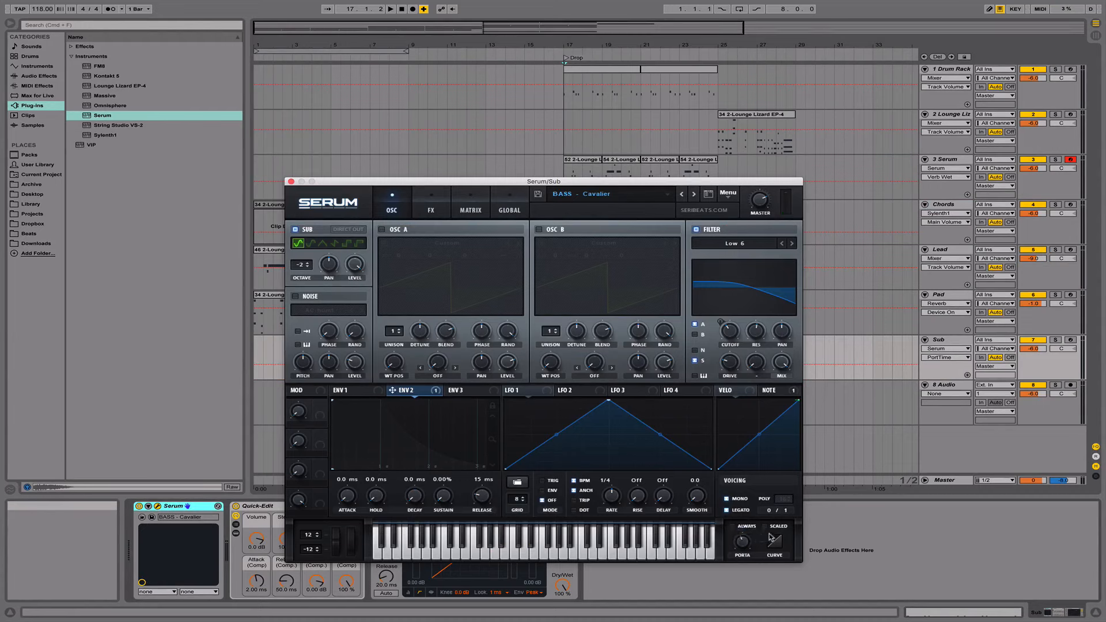
double_click(741, 545)
left_click(290, 182)
Add a D#2 note at 1.1.2 in the first Sub clip and lengthen it to beat 1.3.
double_click(636, 358)
left_click(428, 464)
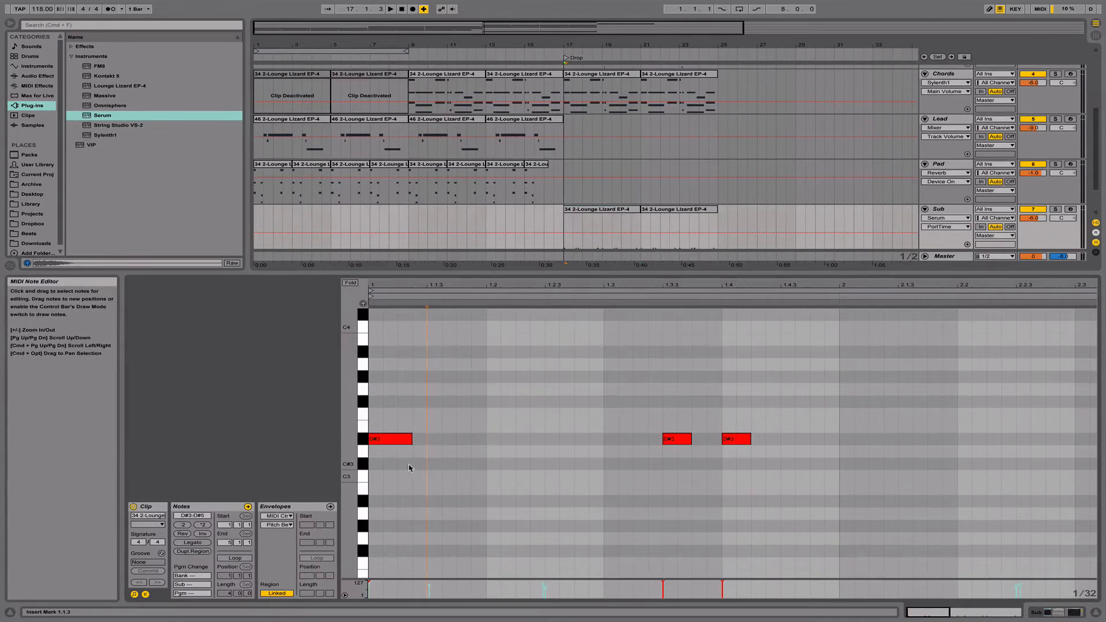
double_click(422, 444)
key("shift+Down")
key("Left")
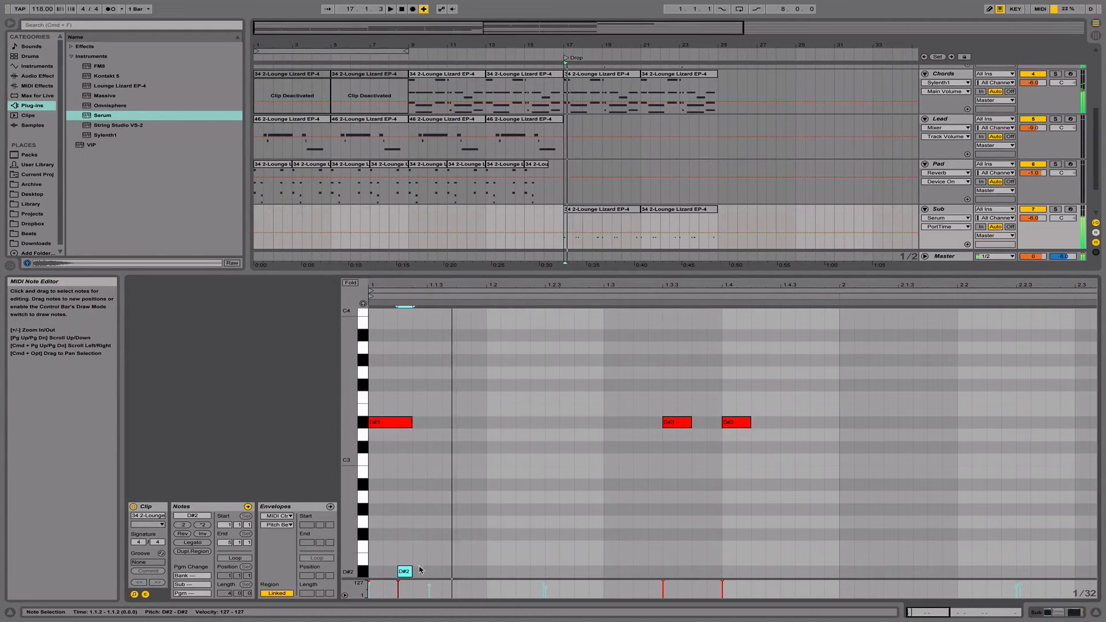
key("space")
left_click_drag(412, 571, 605, 569)
key("space")
key("space")
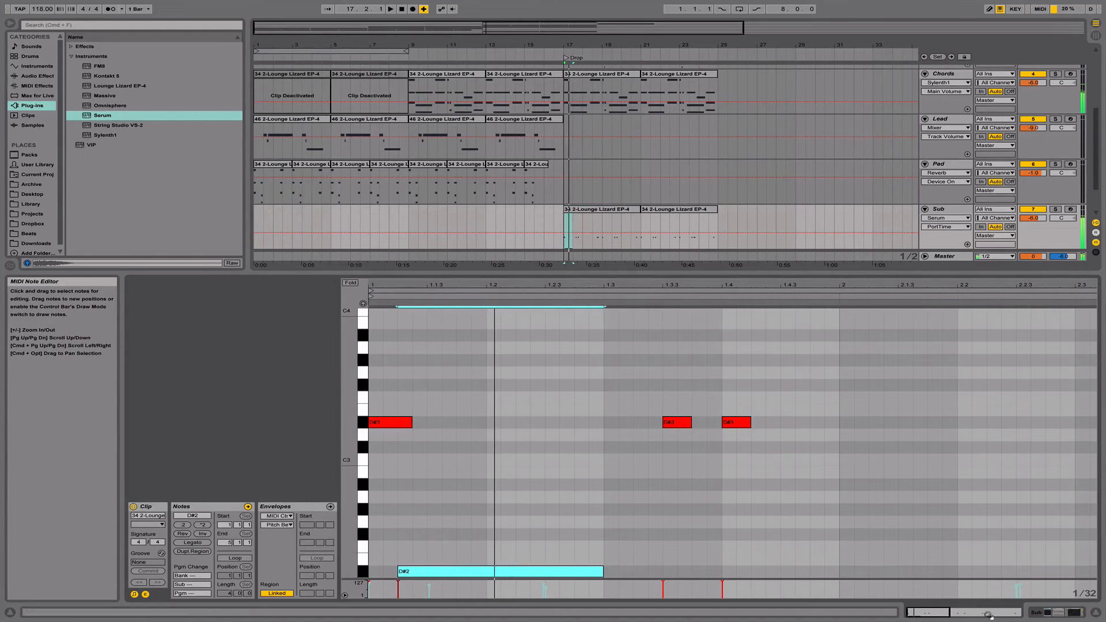
Raise the Sub track's PortTime automation to about 1.18 sec between 17.1.1 and 17.3.1.
left_click(1034, 612)
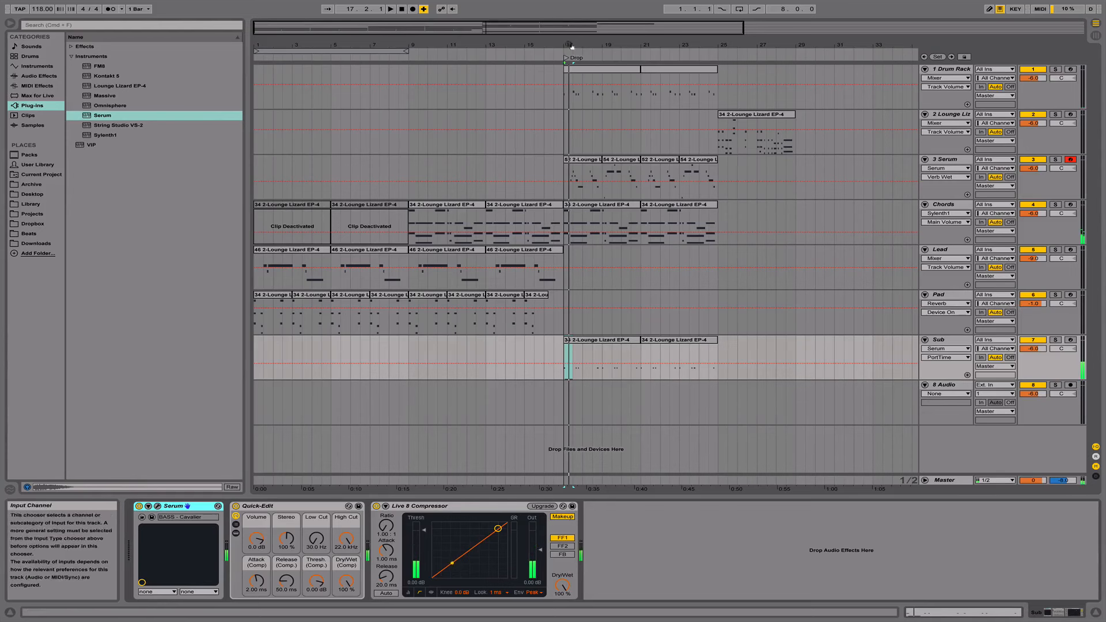
left_click_drag(579, 42, 571, 144)
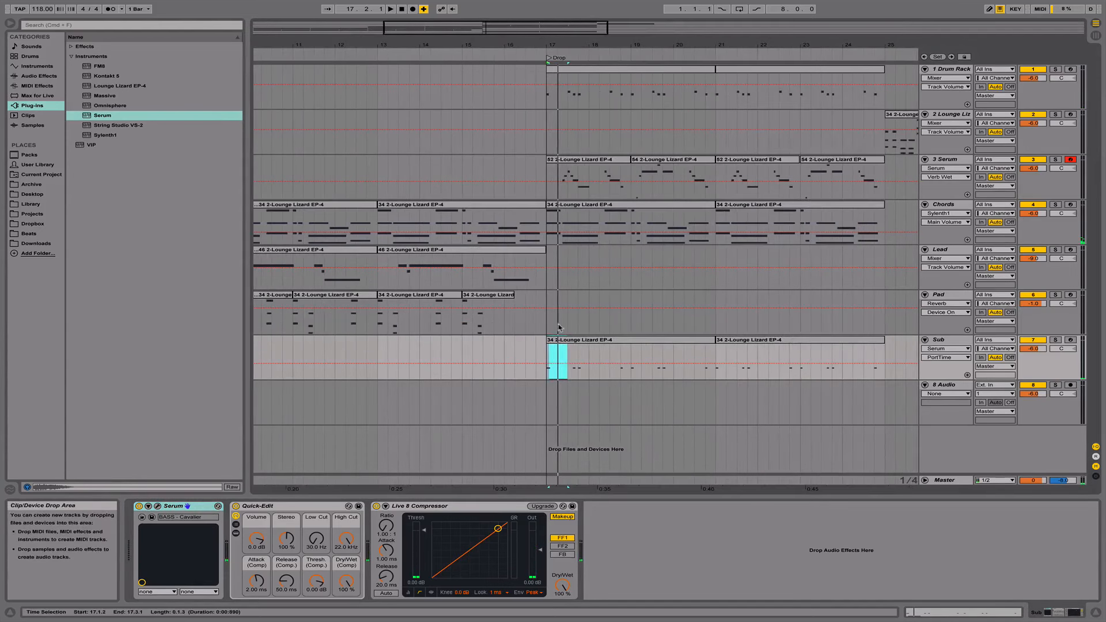
left_click(547, 352)
left_click_drag(547, 352, 566, 354)
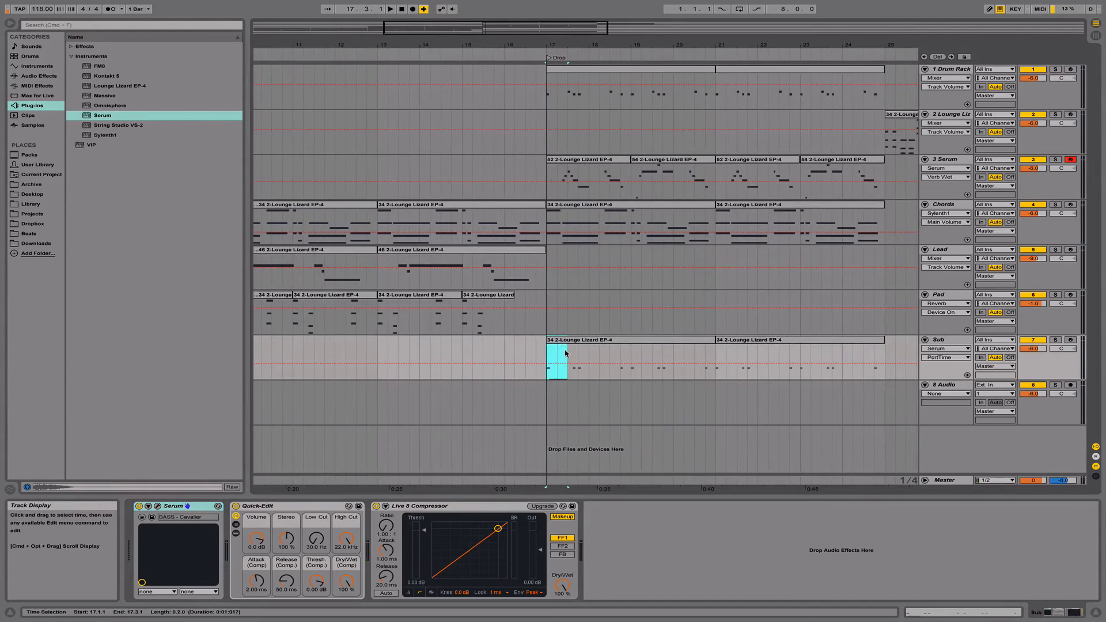
left_click(937, 358)
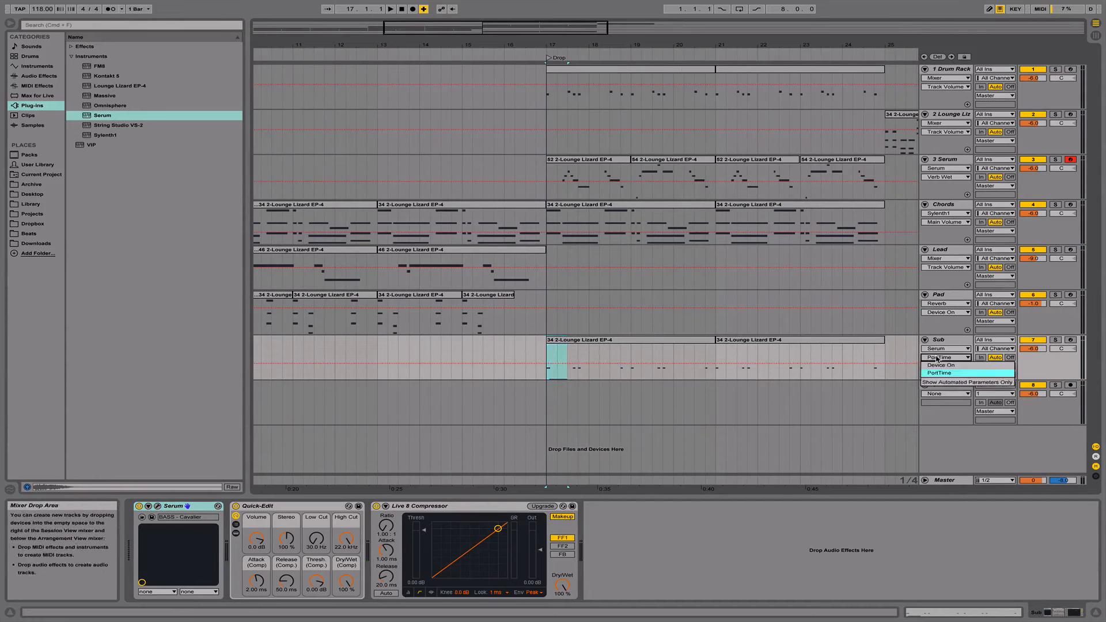
left_click(940, 372)
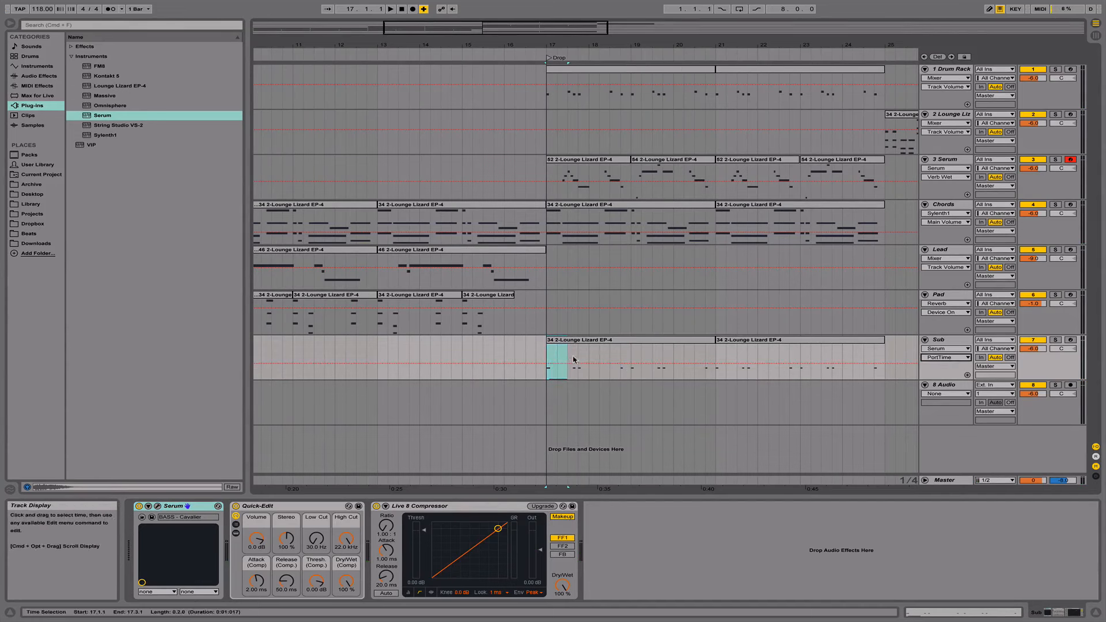
left_click_drag(566, 361, 565, 357)
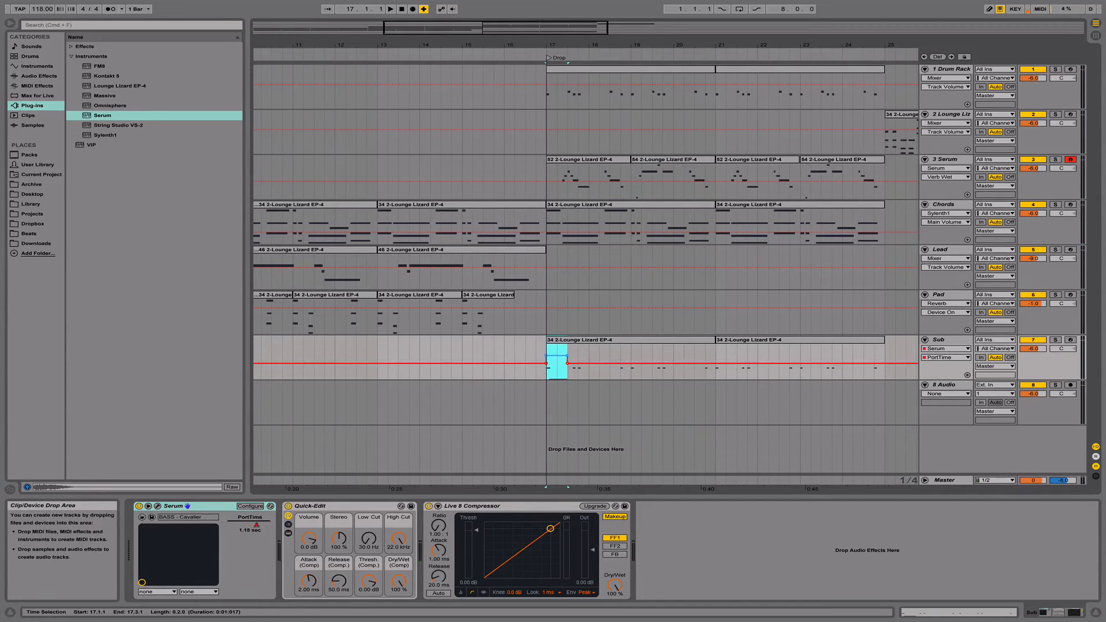
left_click(551, 352)
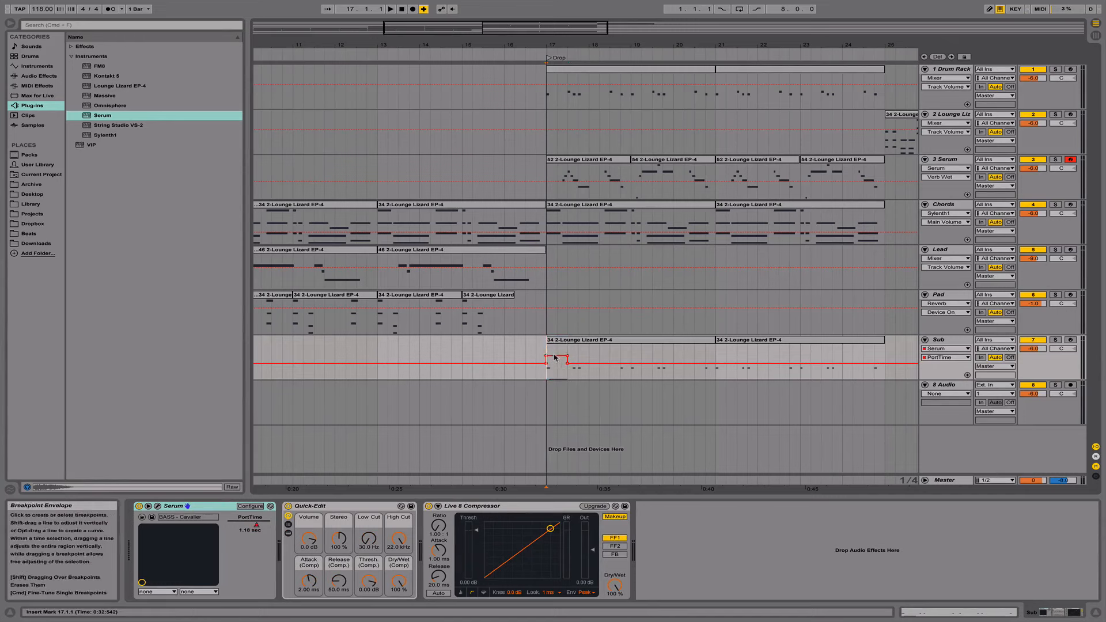
Play the drop repeatedly from bar 17 to check the sub's slide, and slightly lower the raised PortTime segment.
key("space")
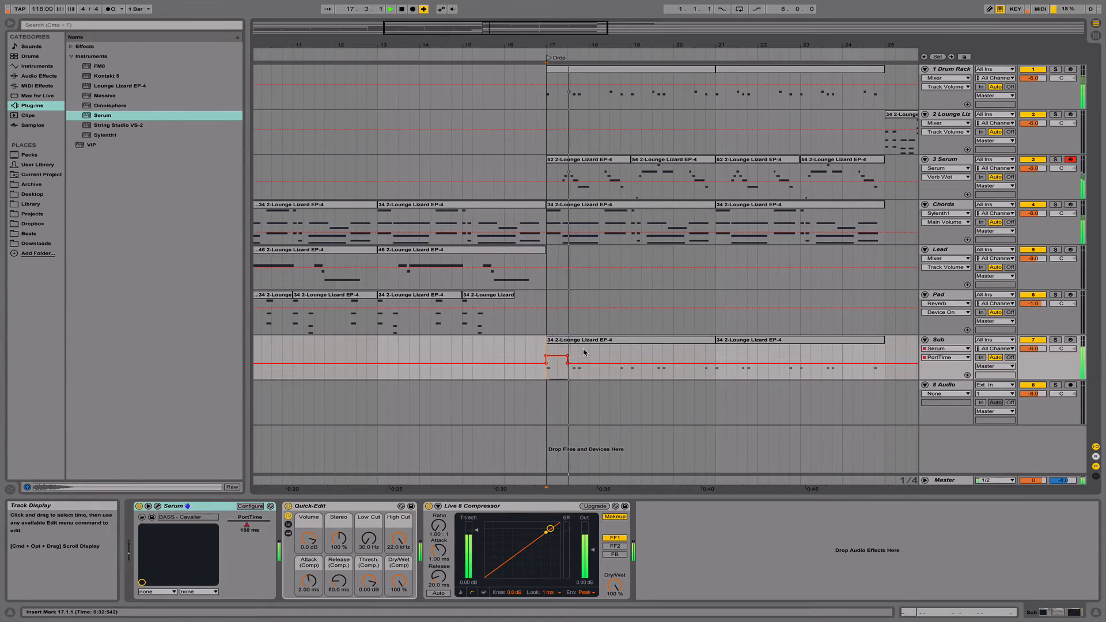
key("space")
key("space")
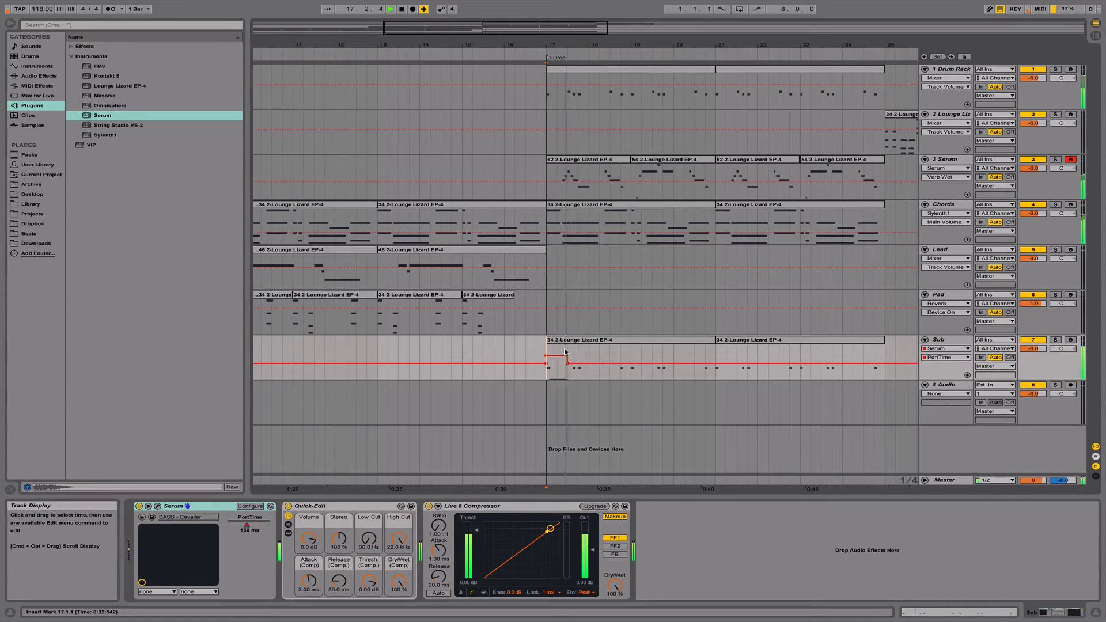
key("space")
key("space")
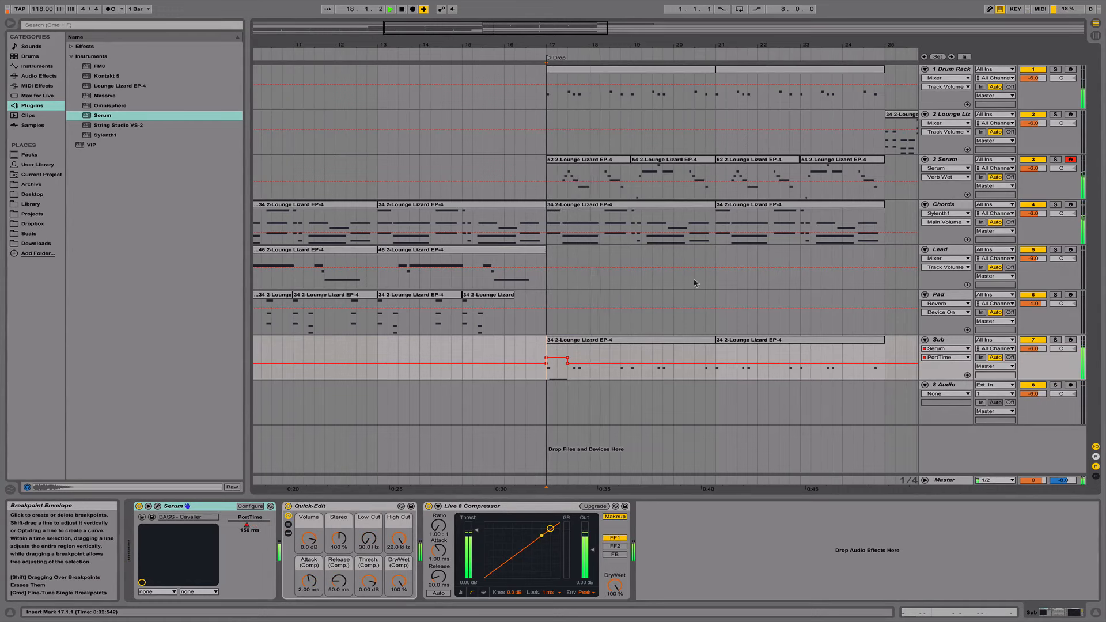
key("space")
scroll(541, 254, "right", 5)
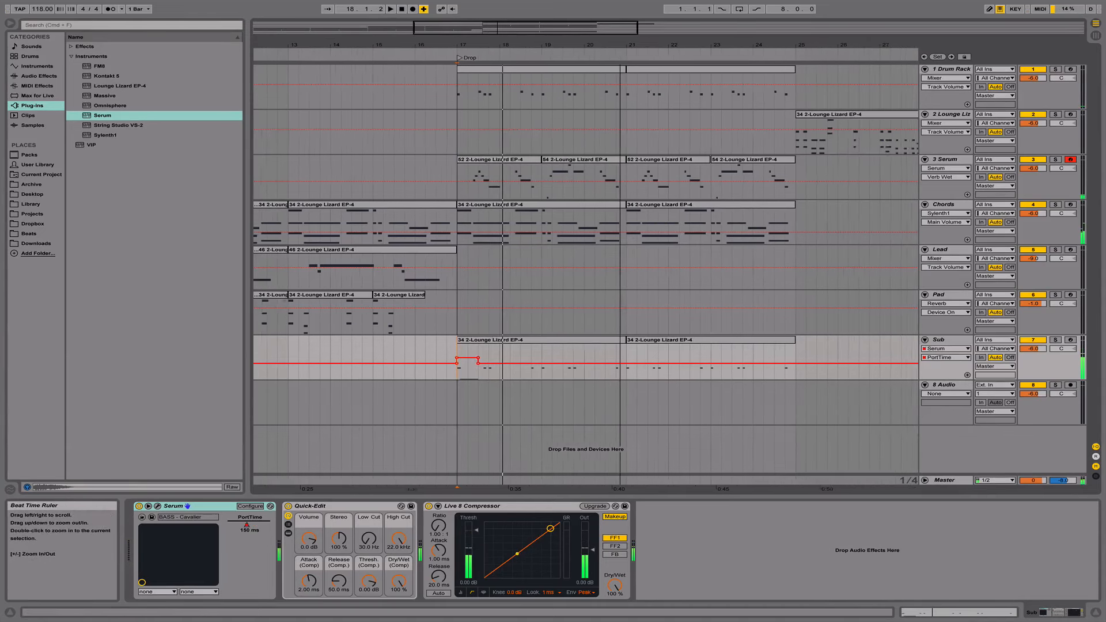
scroll(541, 253, "left", 3)
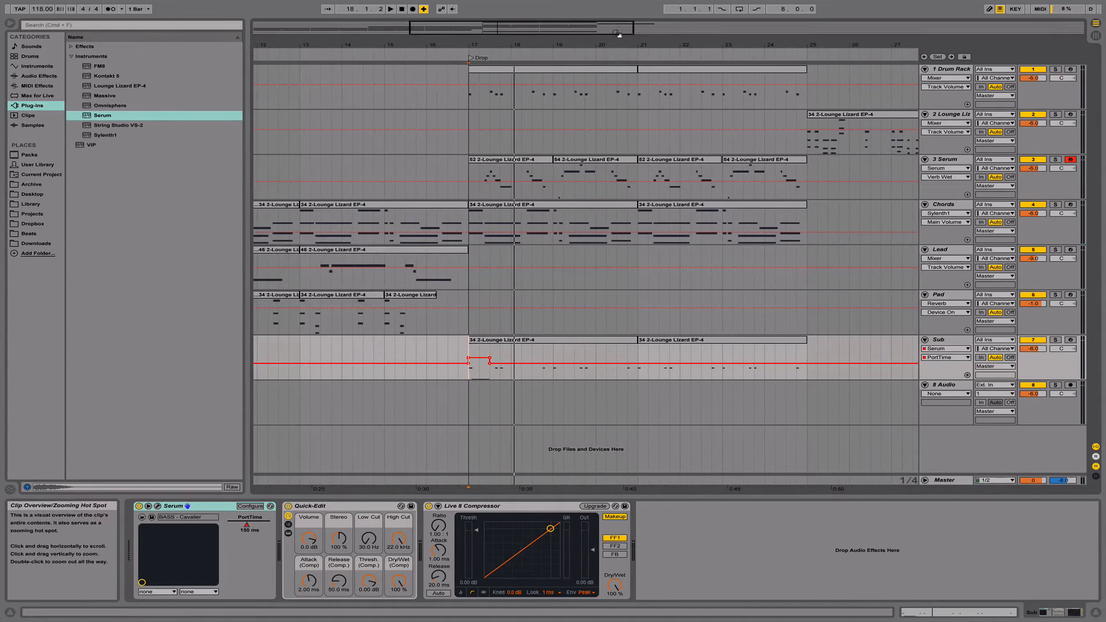
mouse_move(614, 42)
left_mouse_down()
mouse_move(615, 63)
mouse_move(634, 52)
left_mouse_up()
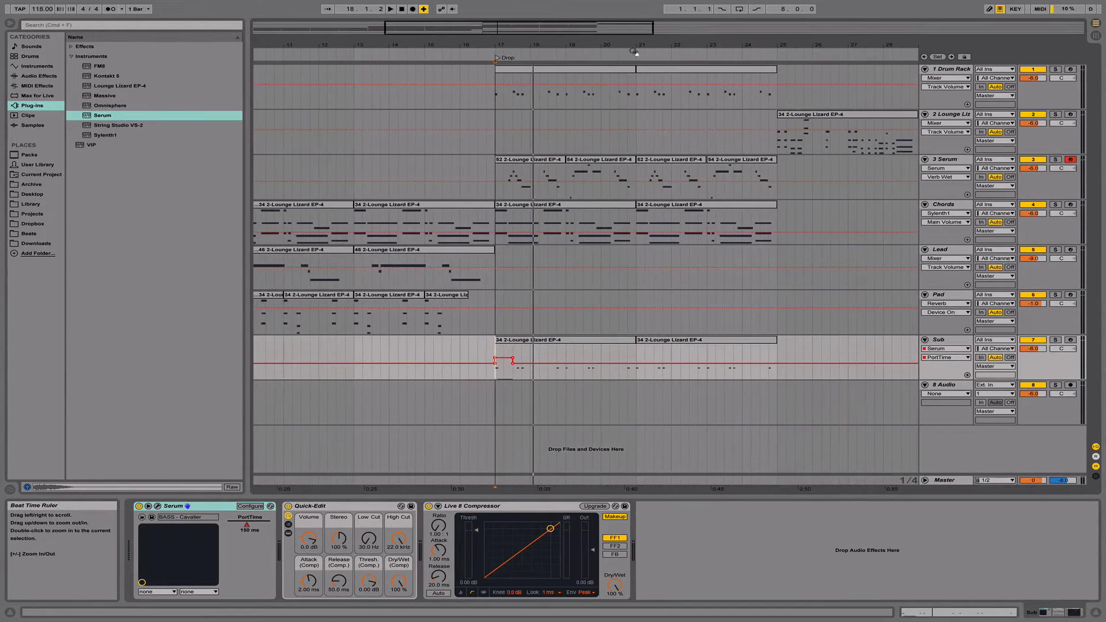
scroll(704, 282, "left", 8)
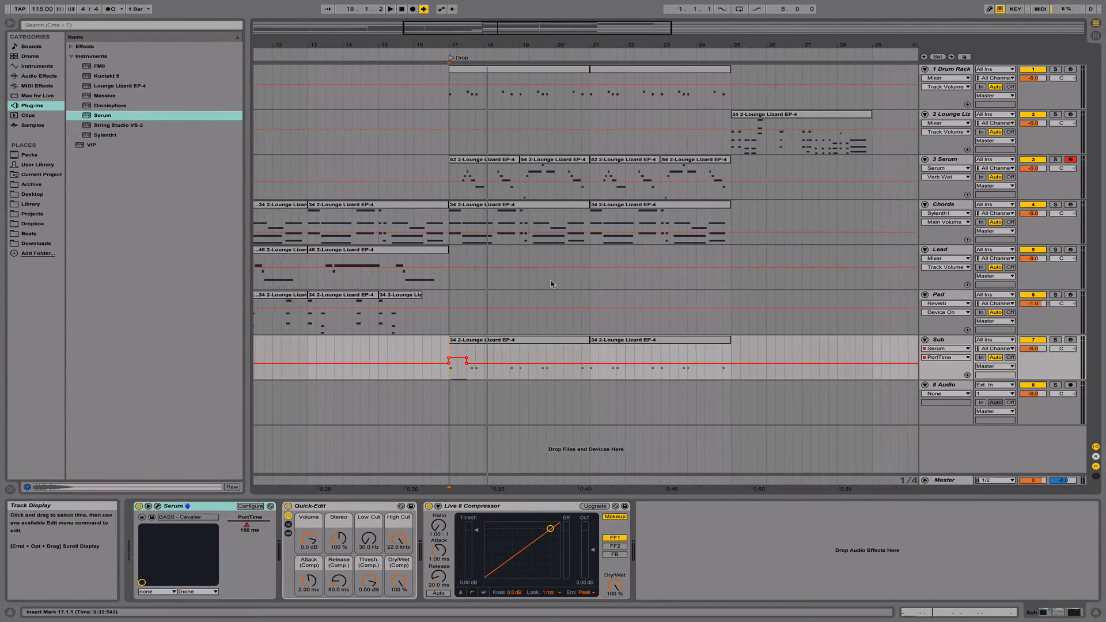
scroll(703, 282, "right", 20)
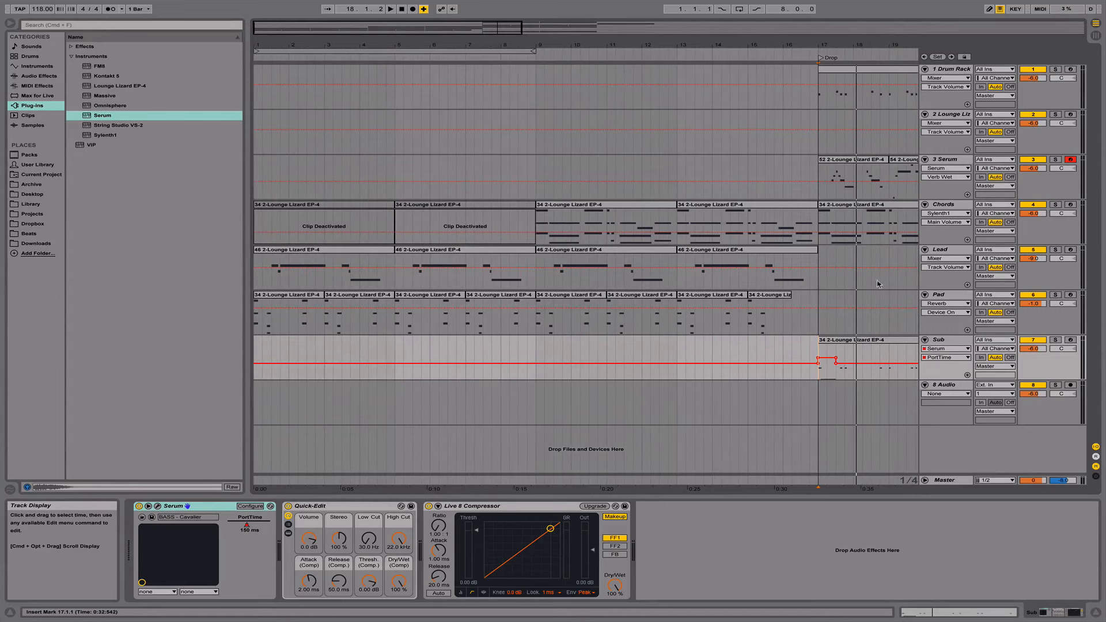
scroll(796, 282, "left", 20)
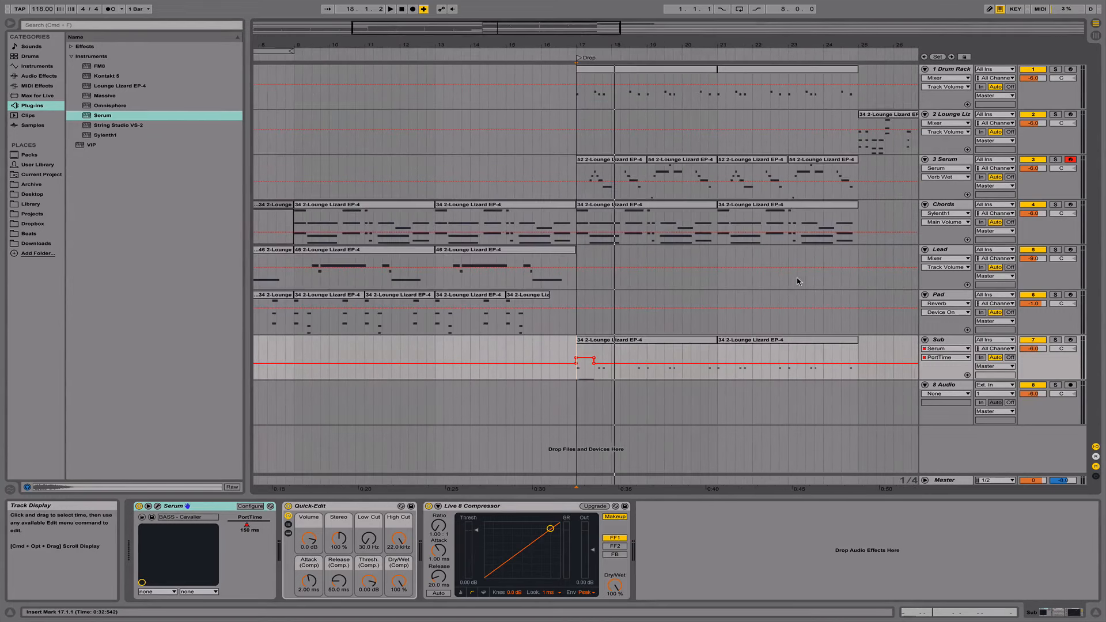
mouse_move(652, 45)
left_mouse_down()
mouse_move(652, 80)
mouse_move(652, 42)
left_mouse_up()
left_click(595, 303)
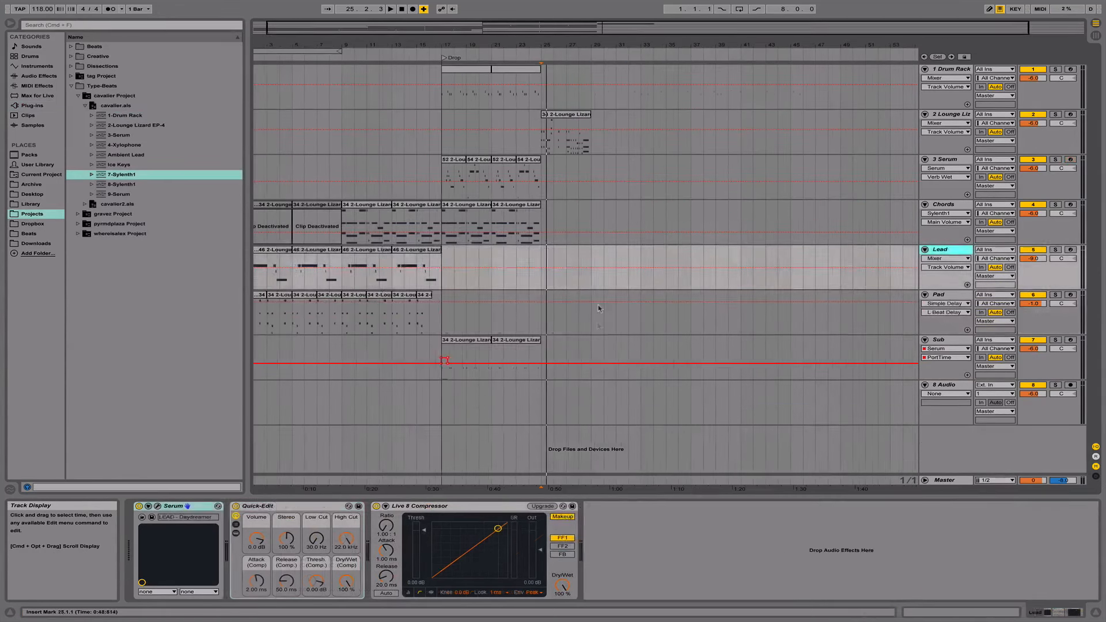
Insert a new MIDI track below the Lead track and load the Sylenth1 instrument onto it.
key("super+shift+t")
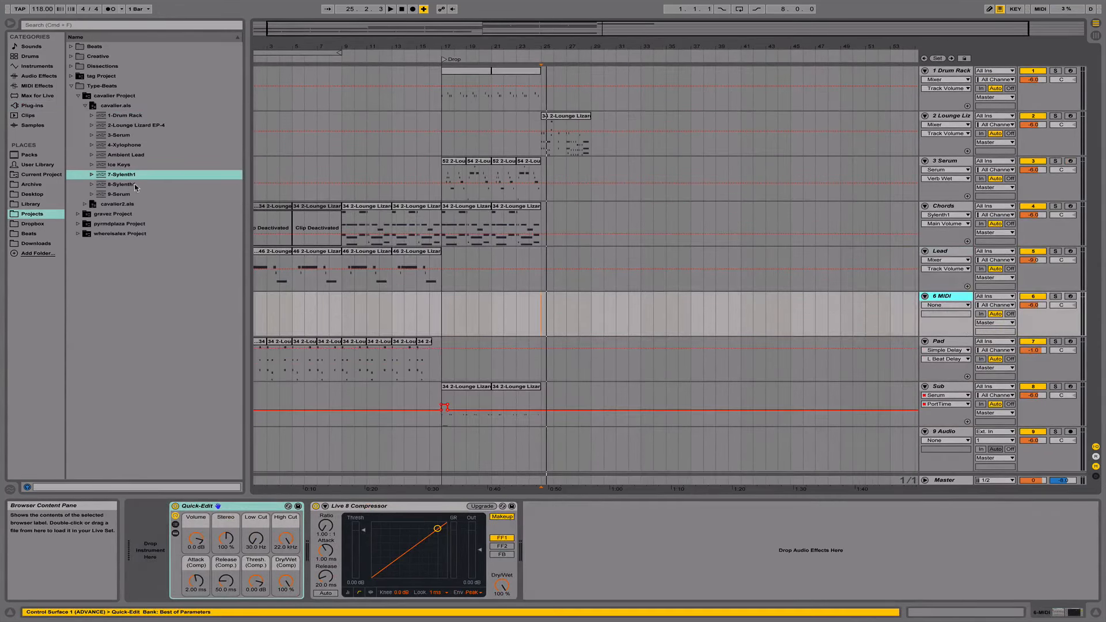
left_click(71, 85)
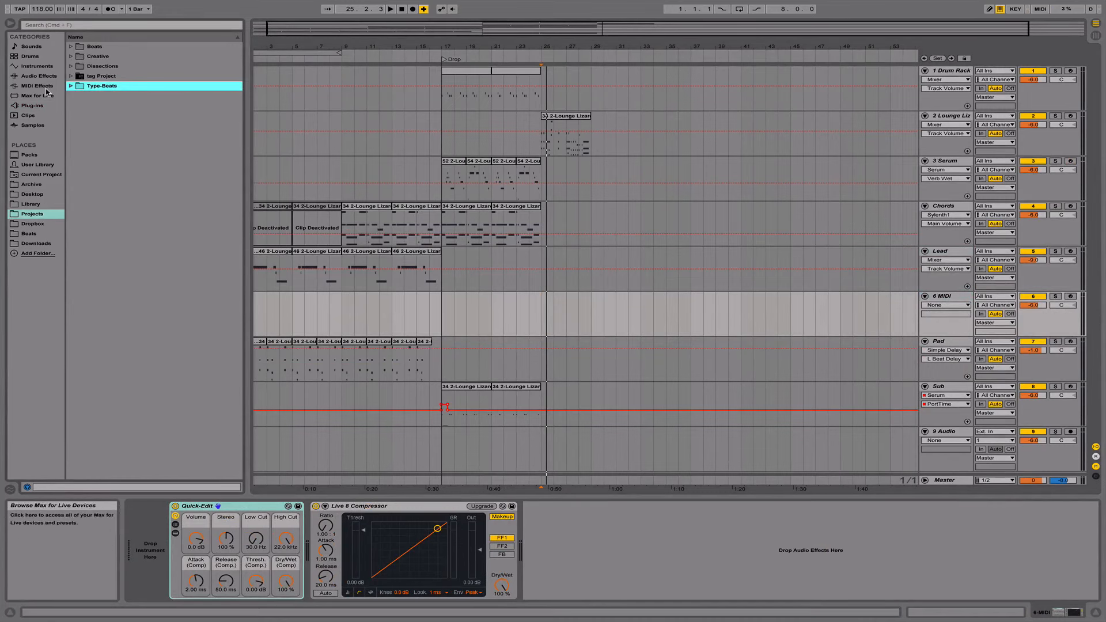
left_click(41, 105)
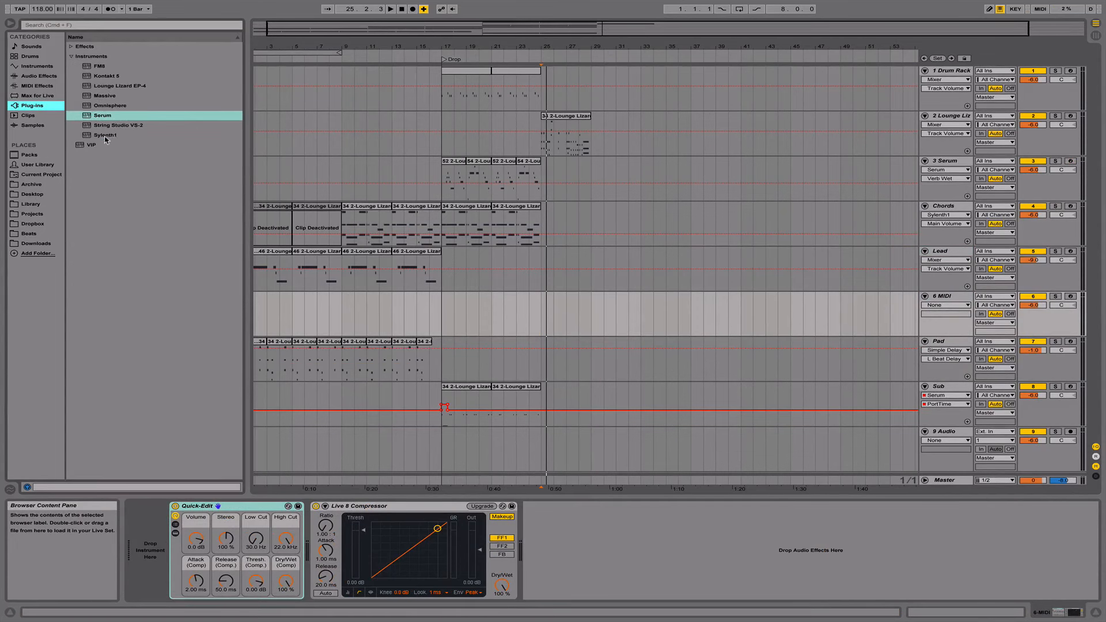
left_click_drag(105, 139, 414, 321)
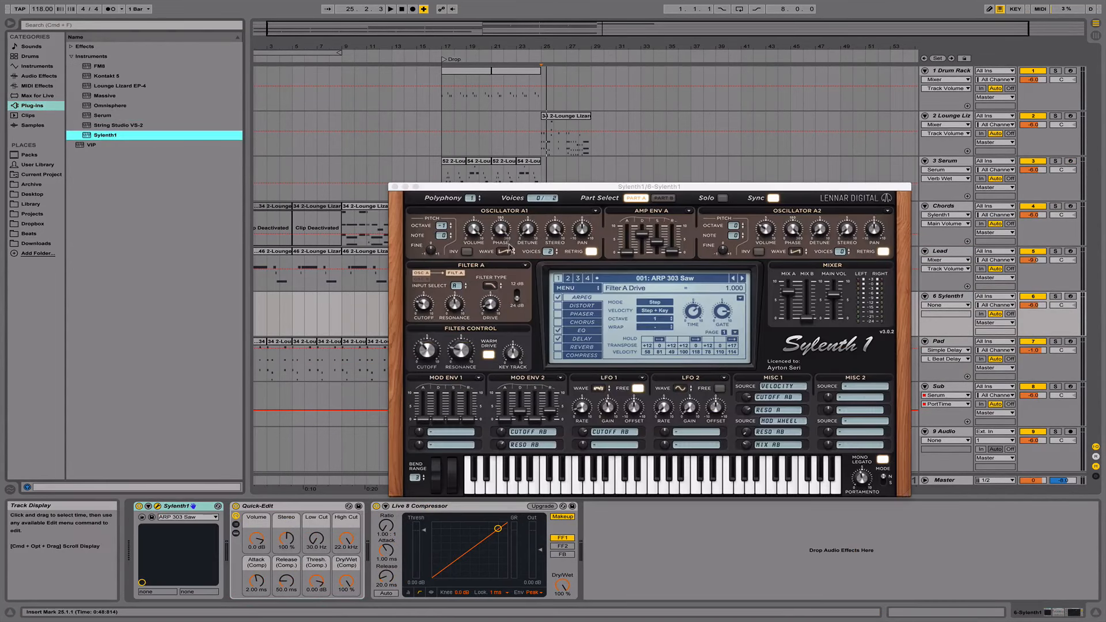
Reset Sylenth1's ARP 303 Saw preset to Init and arm the new track for recording.
left_click_drag(551, 253, 563, 246)
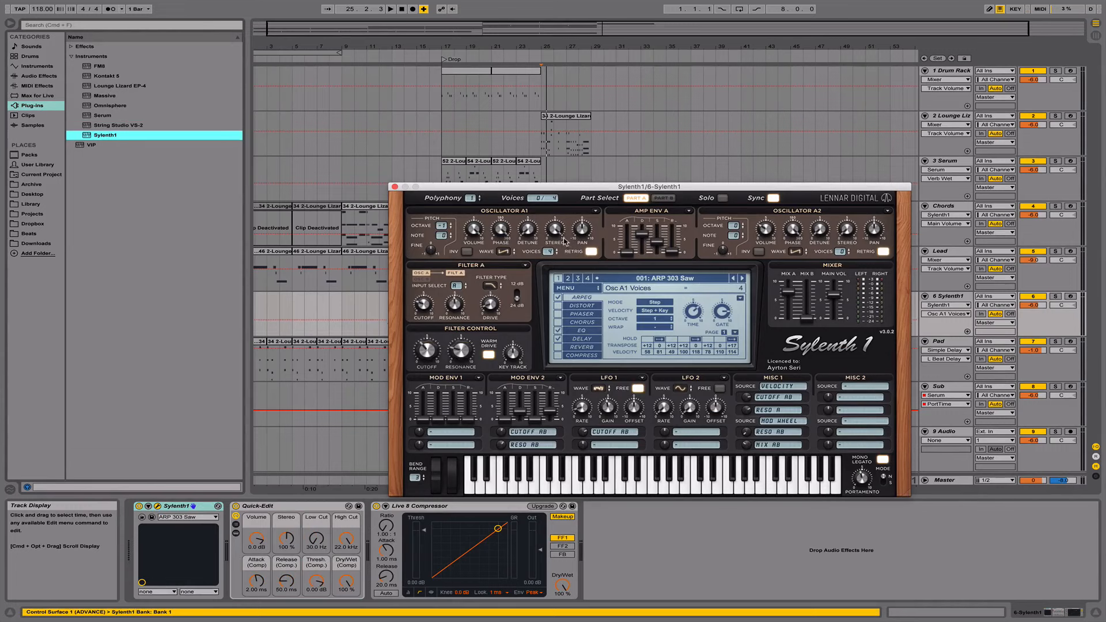
left_click(673, 280)
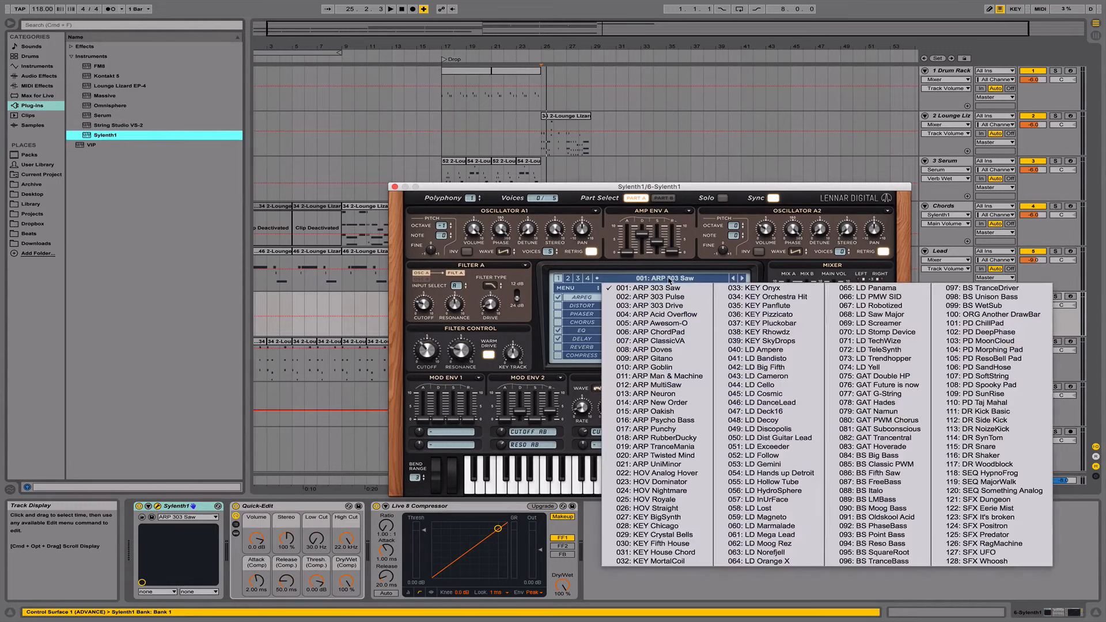
left_click(597, 281)
left_click(576, 287)
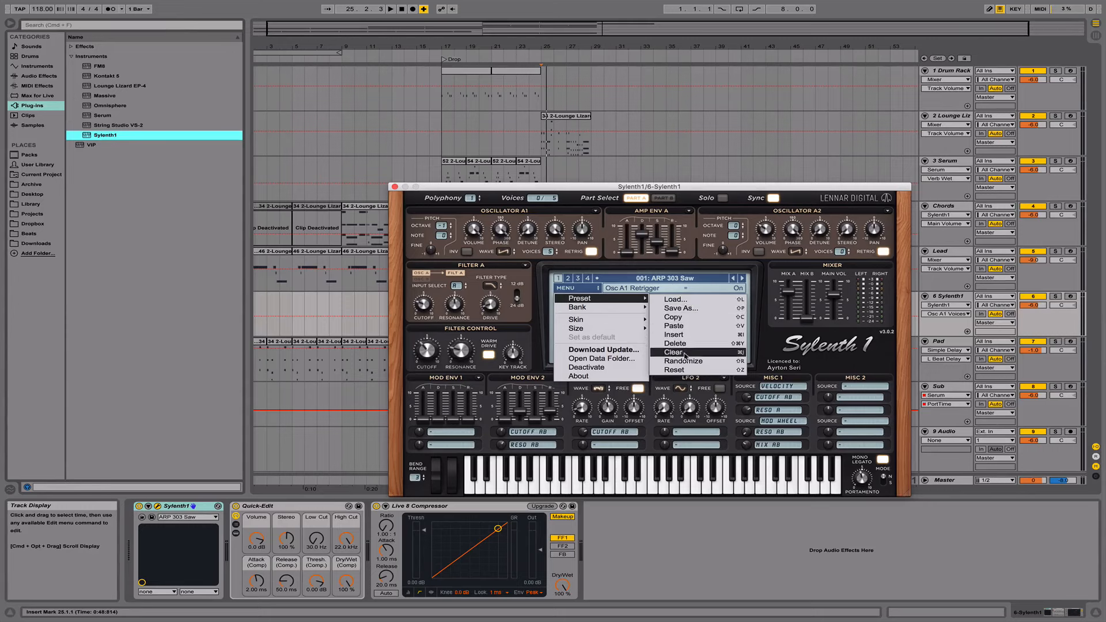
left_click(675, 371)
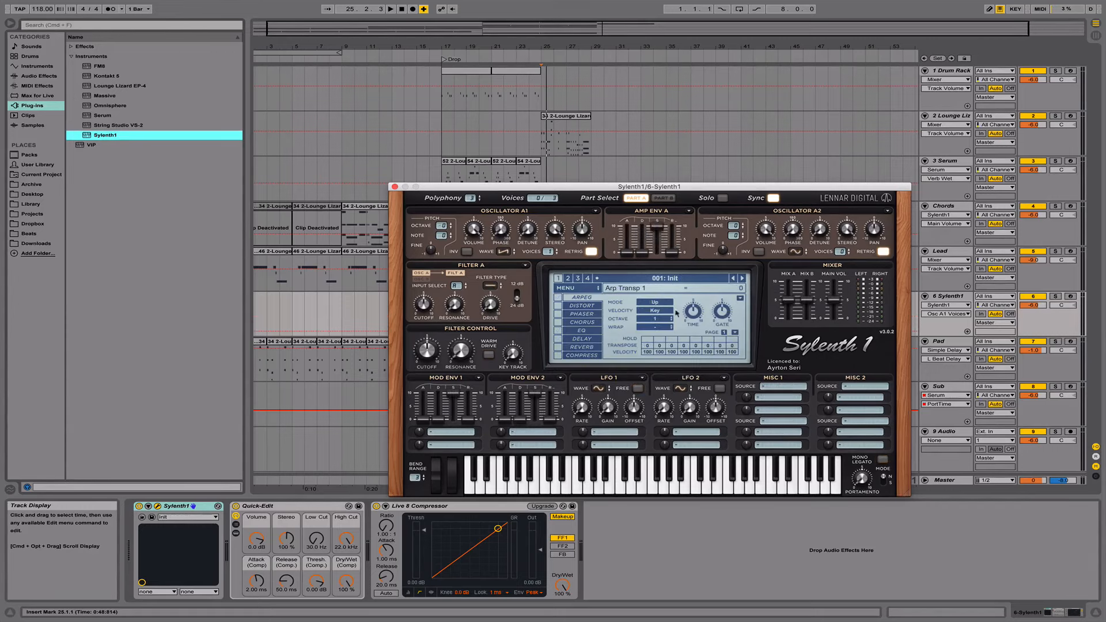
left_click(1071, 297)
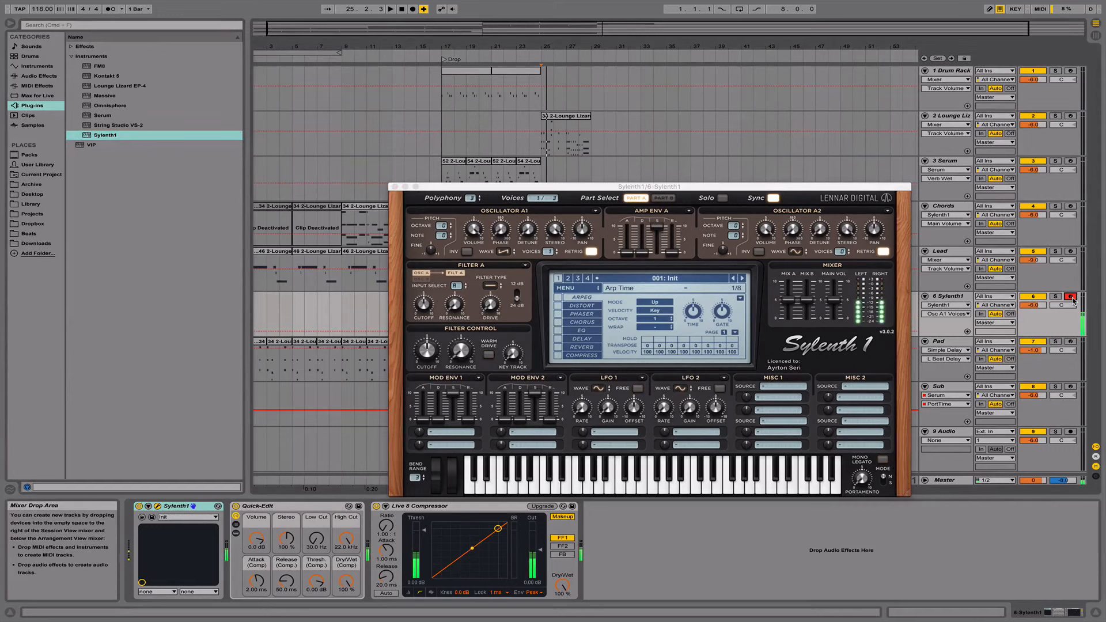
Set Osc A1 to 7 voices with a detune of about 3.394, auditioning the sound with played notes.
left_click_drag(546, 256, 565, 216)
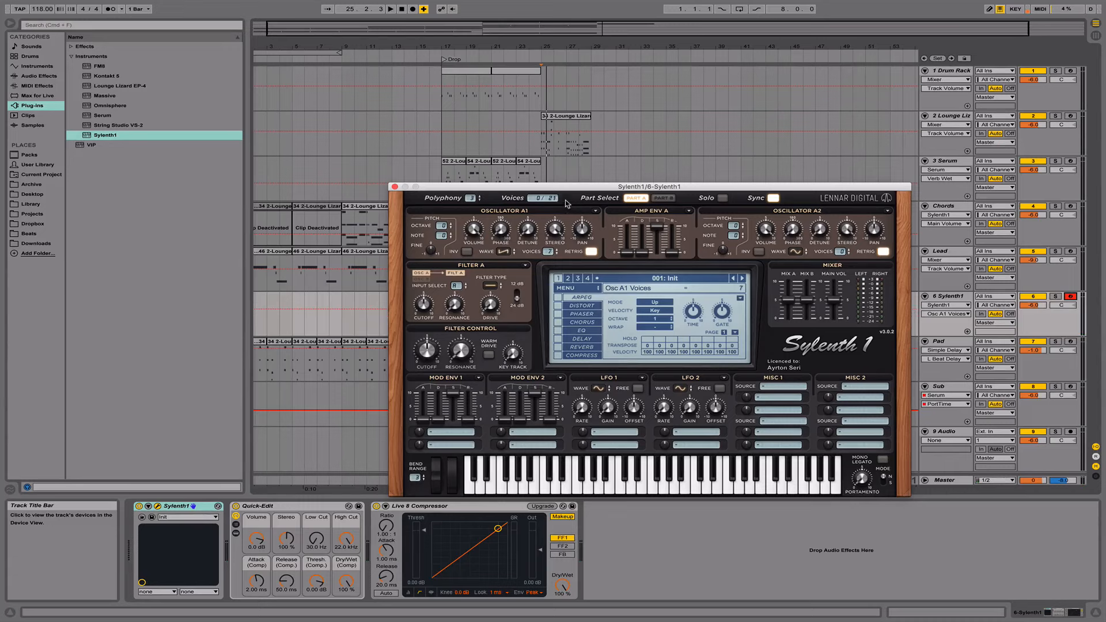
key("a")
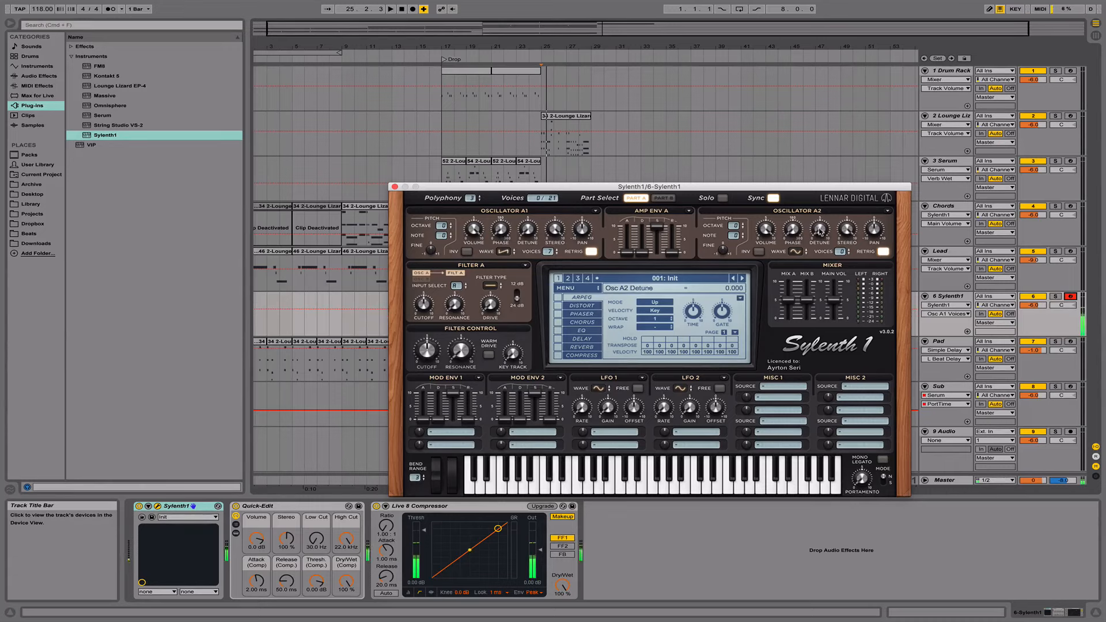
left_click_drag(535, 231, 557, 203)
key("a")
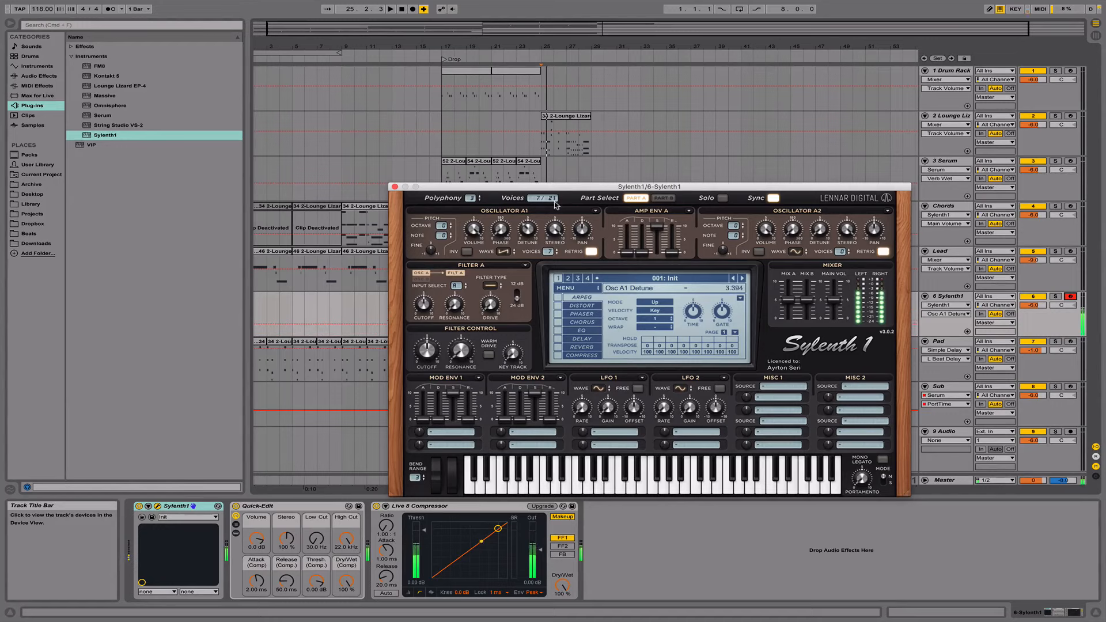
key("g")
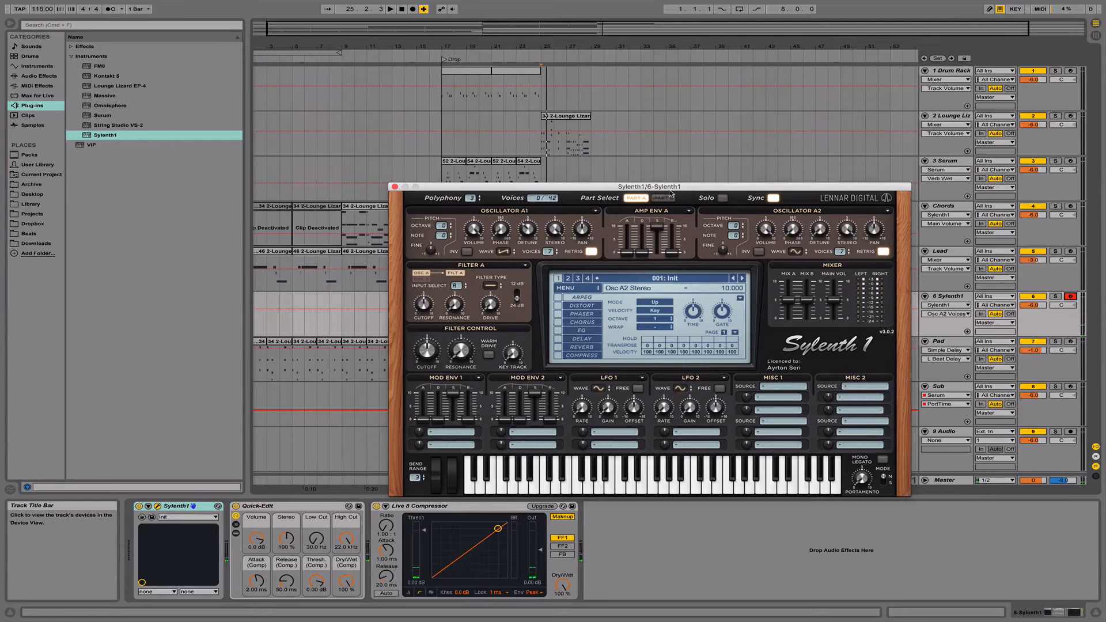
Set Osc A2's detune to about 4.768 and its waveform to Saw.
left_click_drag(819, 226, 824, 170)
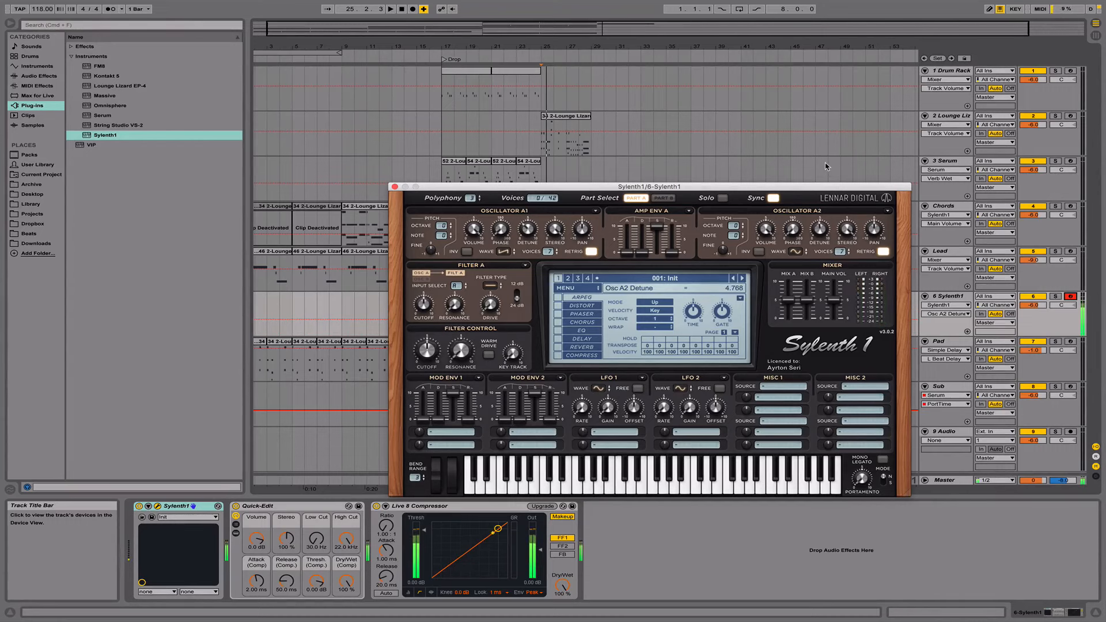
scroll(827, 167, "right", 2)
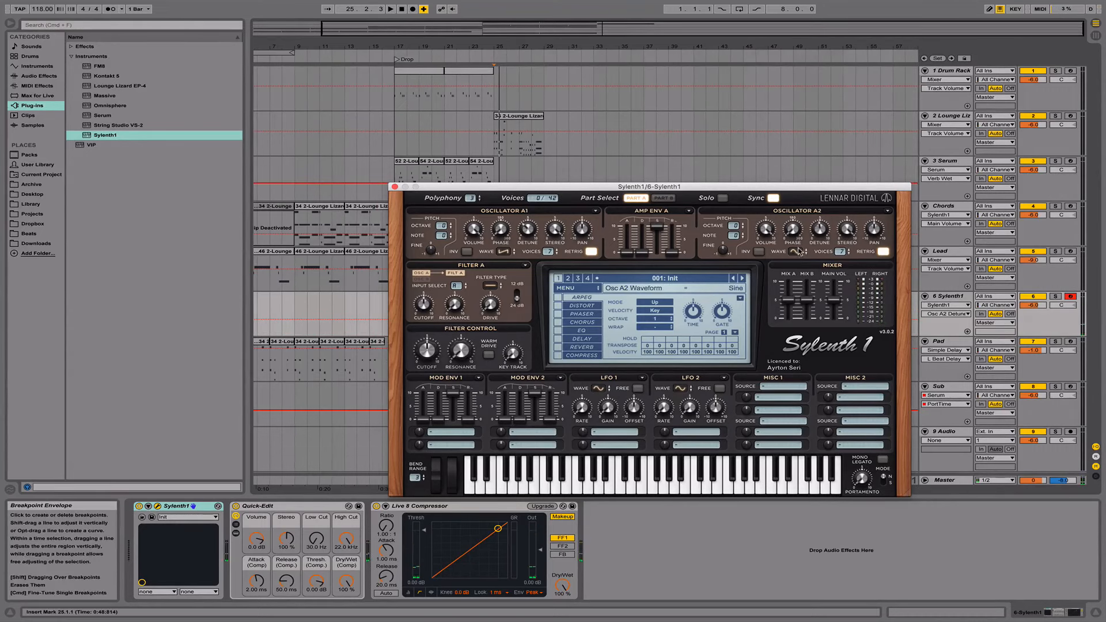
left_click(798, 252)
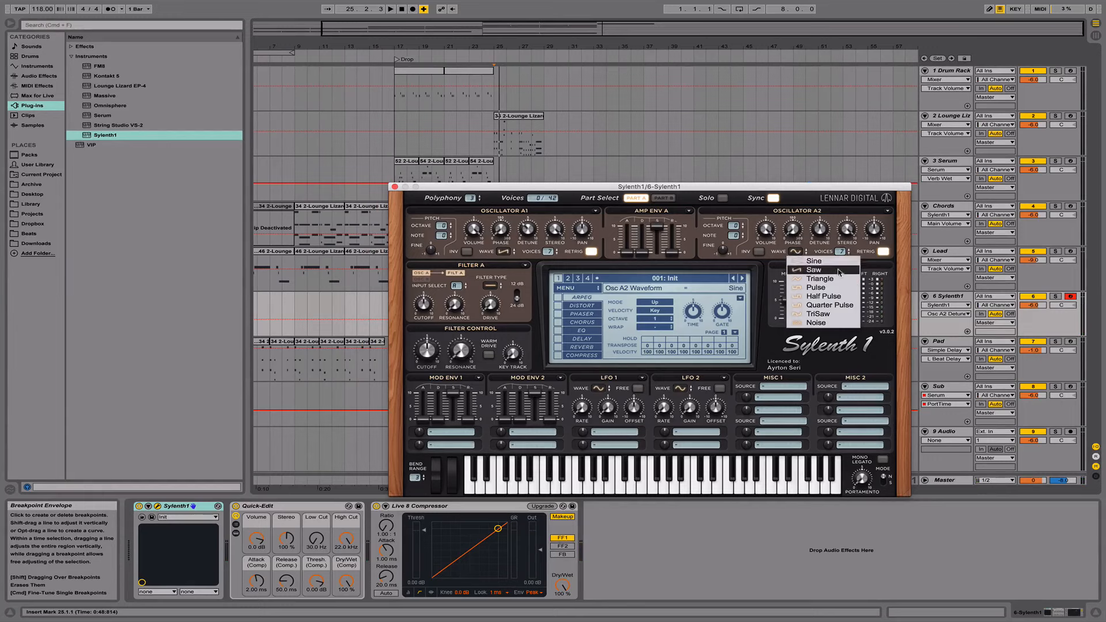
left_click(838, 270)
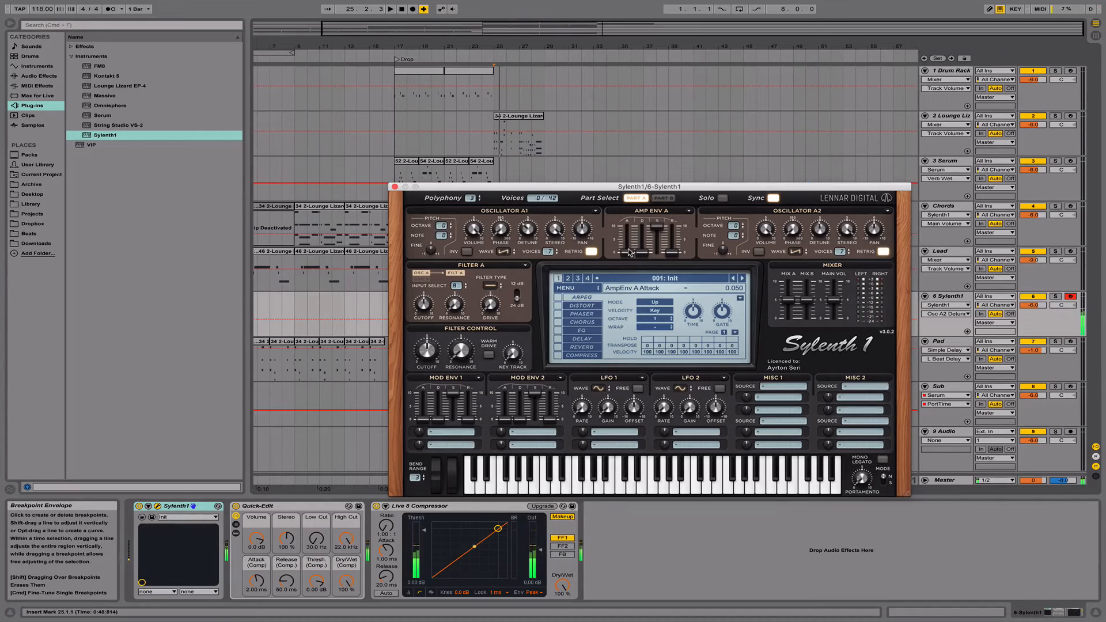
Check Part B, return to Part A, and fine-tune the attack of Amp Env A.
left_click(662, 198)
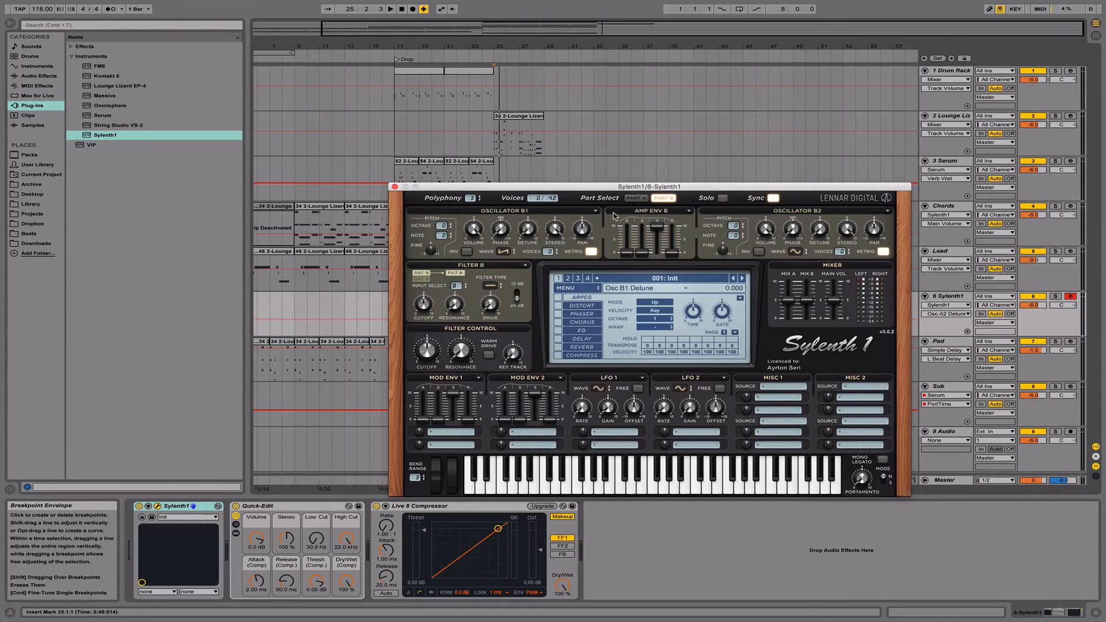
left_click(632, 199)
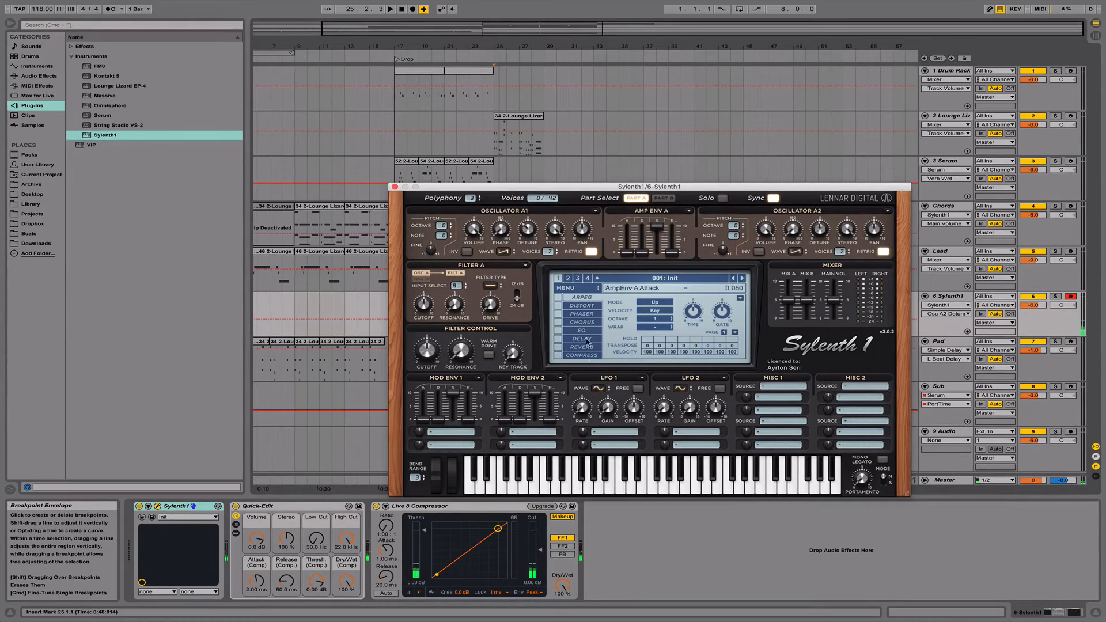
mouse_move(624, 252)
left_mouse_down()
mouse_move(636, 232)
mouse_move(628, 255)
left_mouse_up()
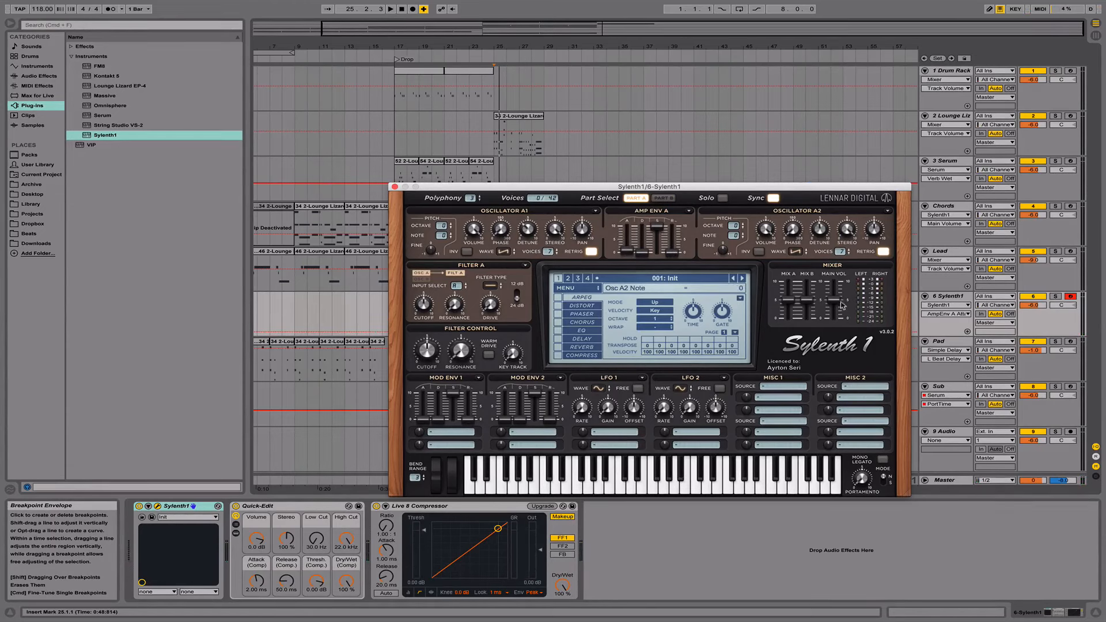
Lower Sylenth1's main volume and raise its polyphony to 16.
left_click_drag(839, 302, 836, 317)
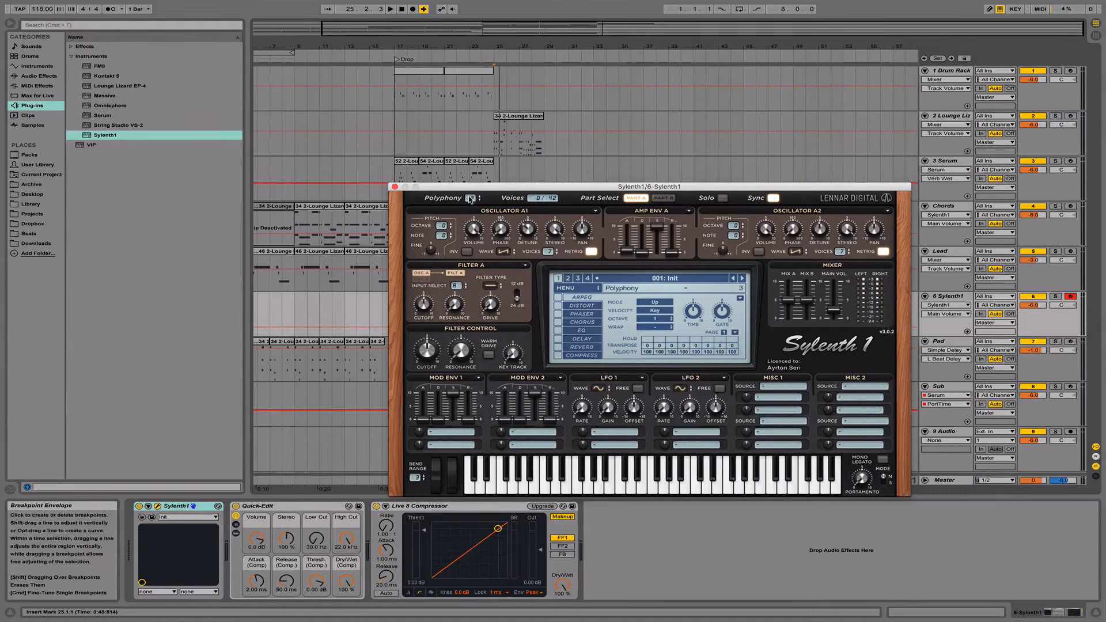
left_click_drag(480, 189, 553, 39)
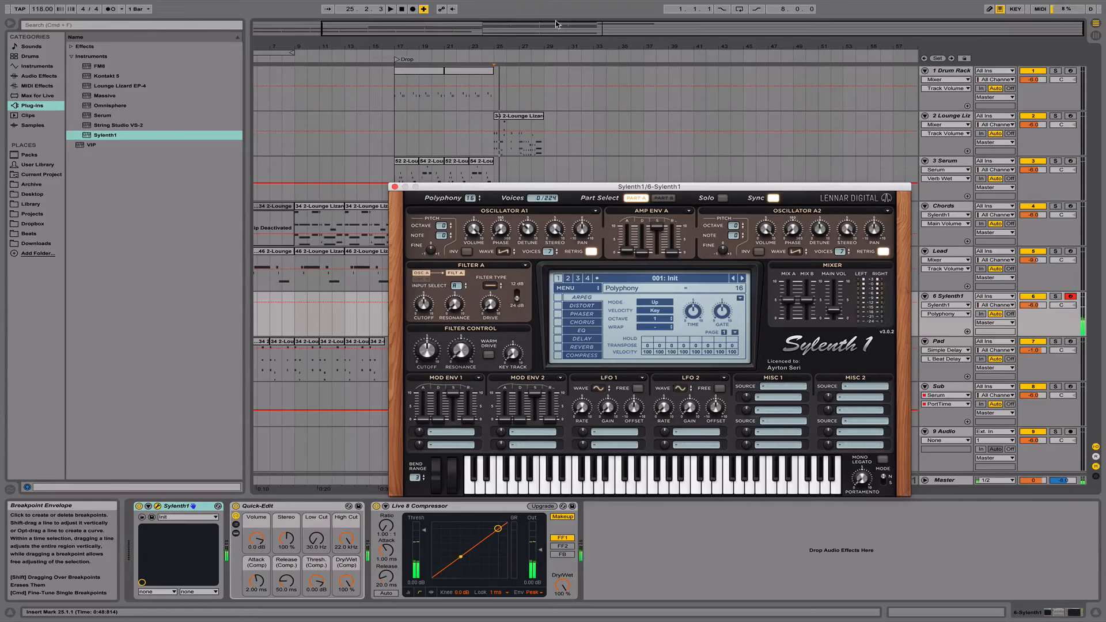
In Part B, give Osc B1 the Noise waveform with 1 voice and lower its volume to about 2.776.
left_click(663, 198)
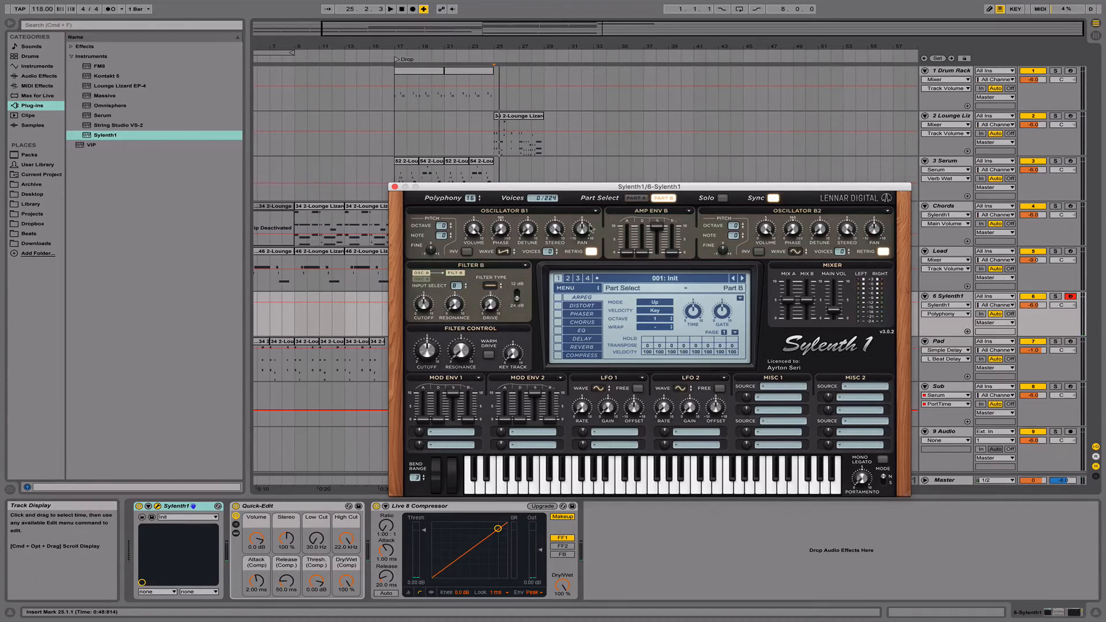
left_click(503, 251)
left_click(547, 324)
left_click(557, 250)
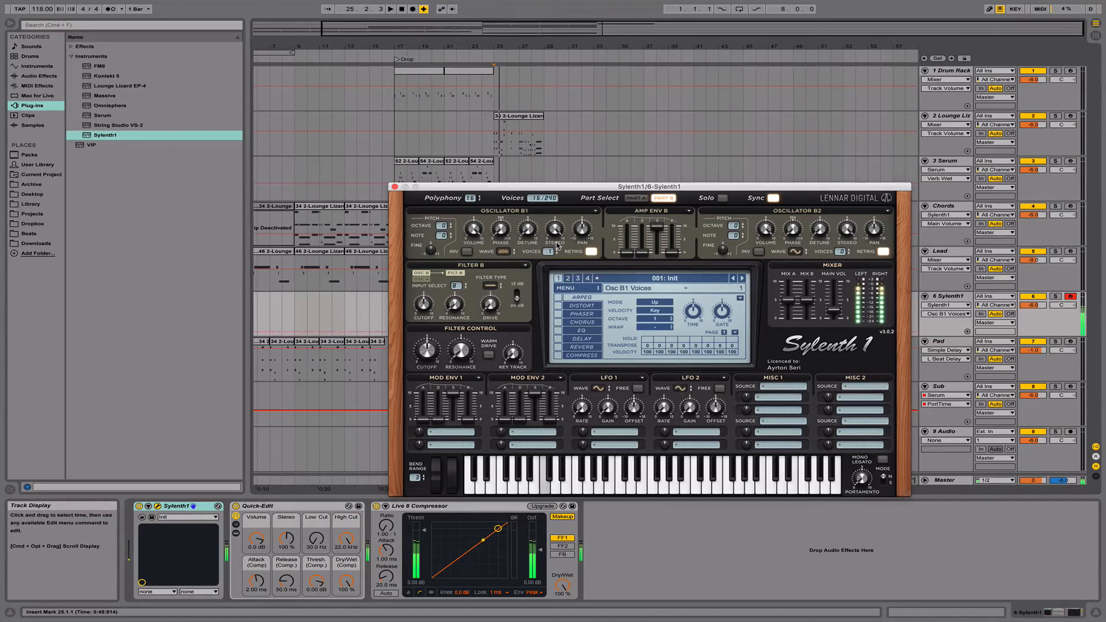
left_click_drag(475, 232, 463, 338)
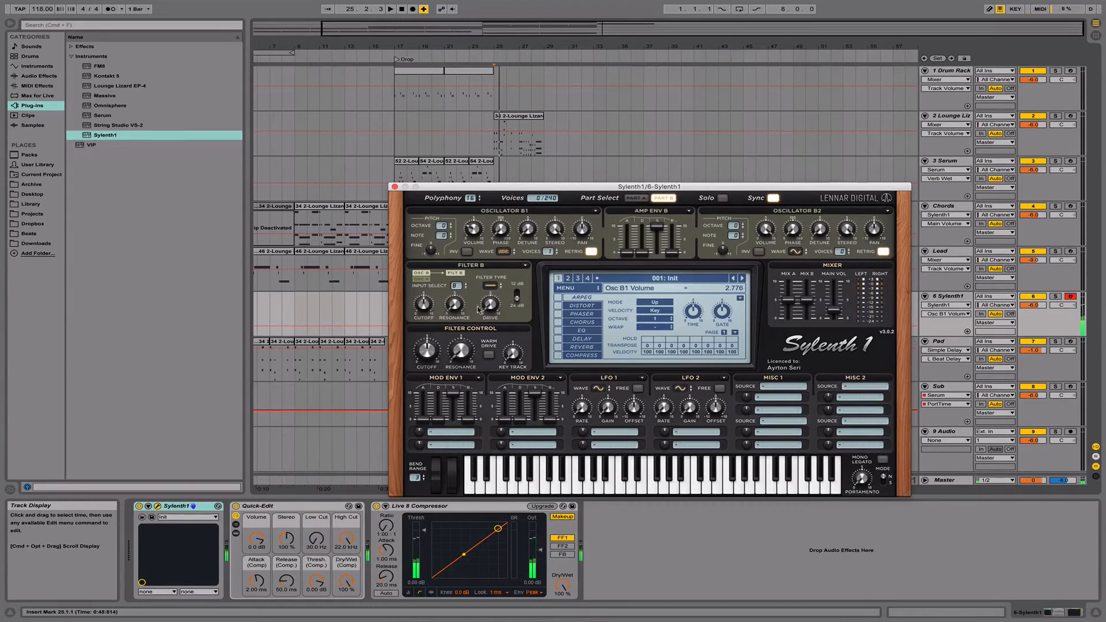
Raise Osc B1's number of voices and adjust its detune and stereo width.
left_click(529, 233)
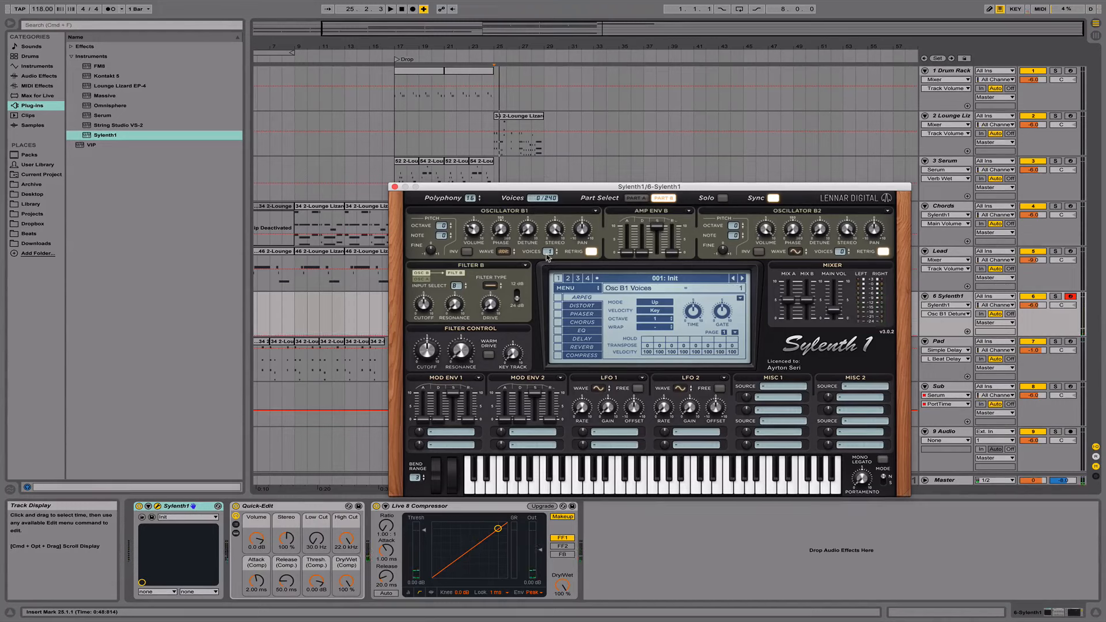
left_click_drag(550, 251, 567, 95)
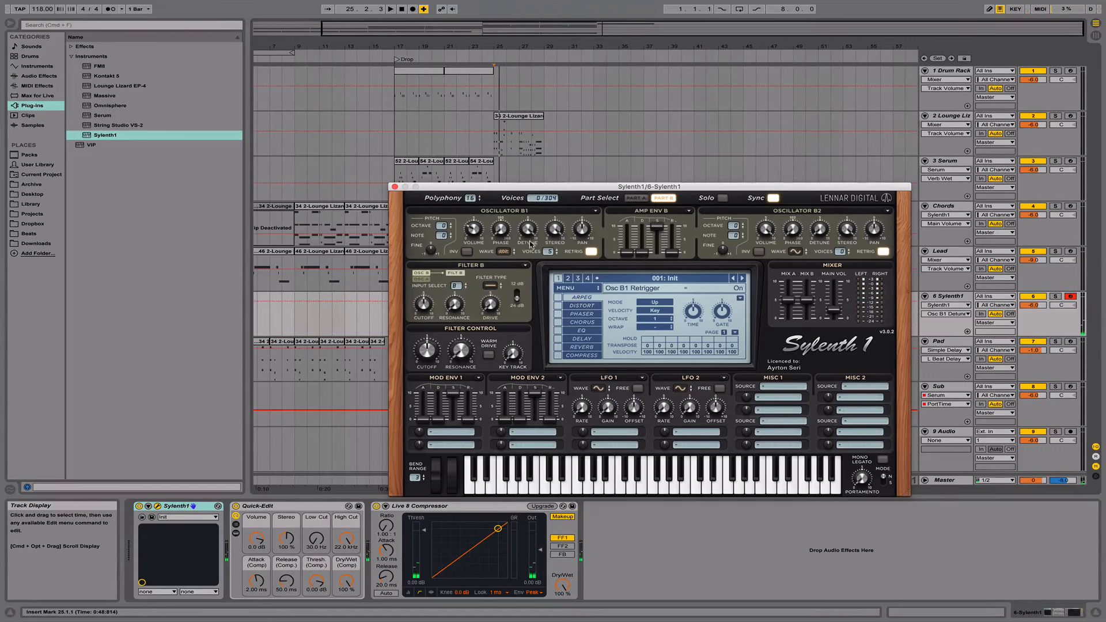
left_click_drag(557, 234, 559, 112)
Adjust the stereo width of Osc A2 and Osc A1 in Part A, and lower Osc B1's volume in Part B.
left_click(646, 200)
left_click_drag(850, 231, 844, 300)
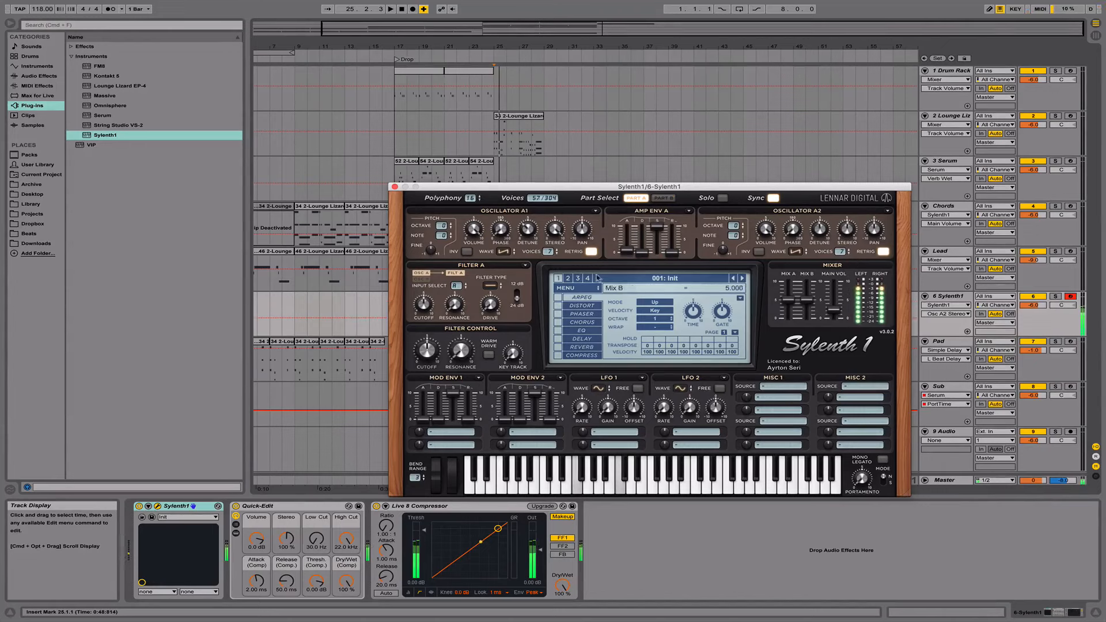
left_click(554, 229)
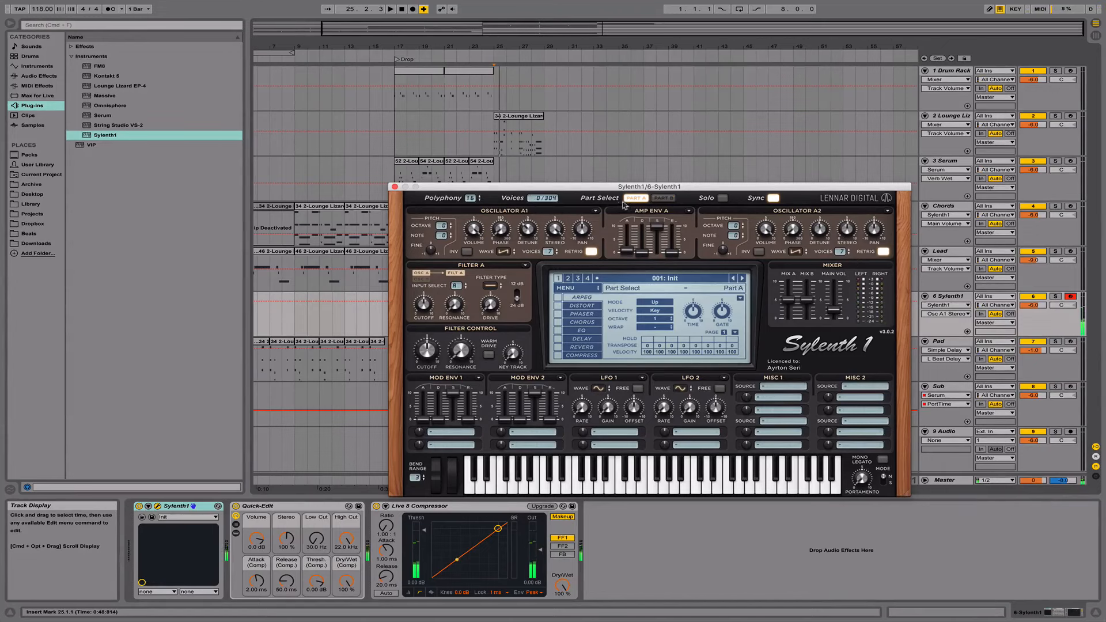
left_click(662, 198)
left_click_drag(475, 231, 476, 261)
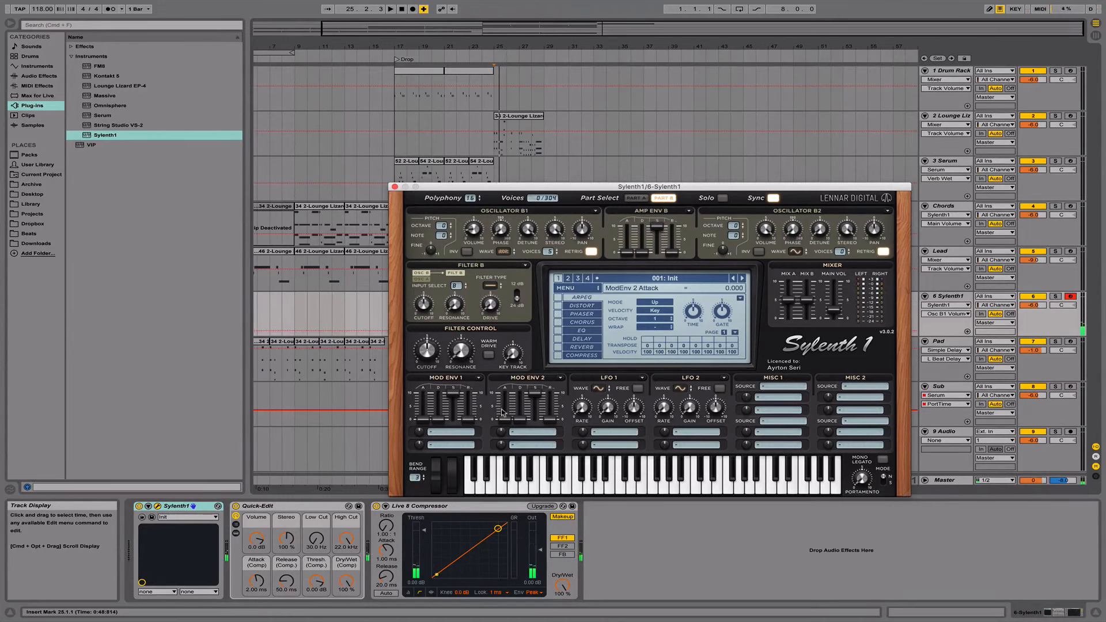
In Part A, set Filter A's drive to about 0.439 and tune its cutoff, nudging the main volume.
left_click(636, 198)
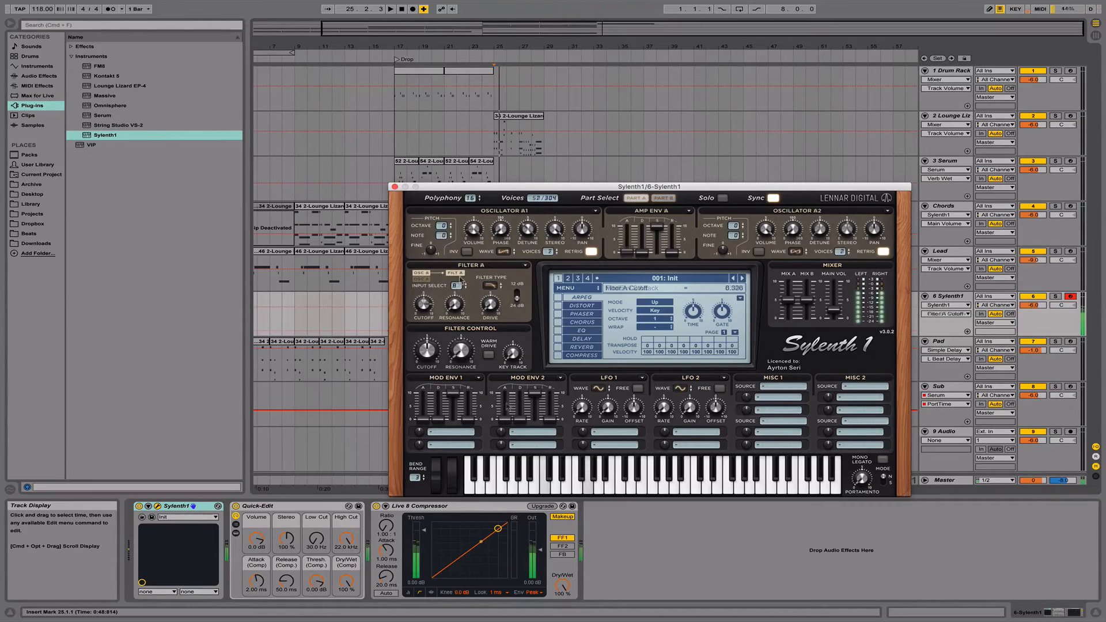
left_click_drag(425, 304, 489, 312)
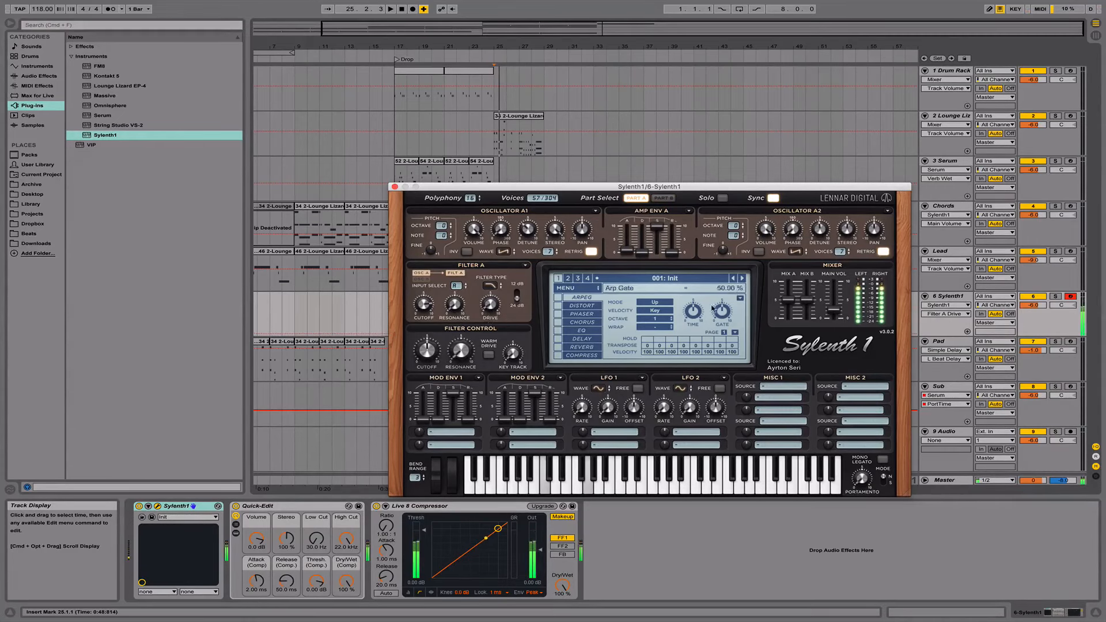
left_click_drag(832, 315, 833, 315)
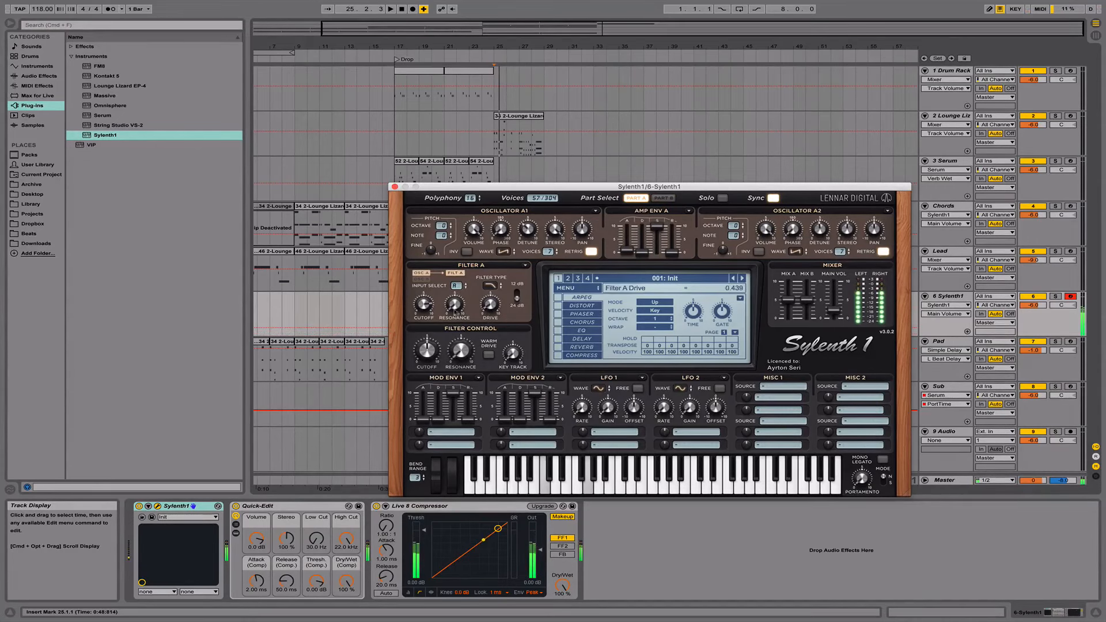
left_click_drag(424, 306, 432, 366)
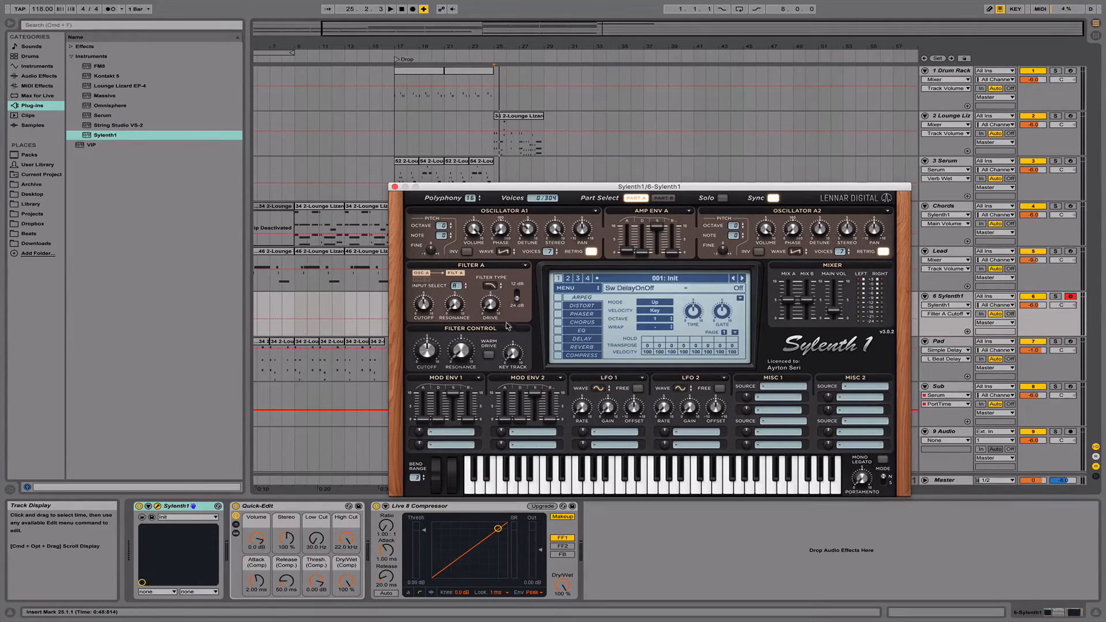
left_click_drag(426, 308, 457, 266)
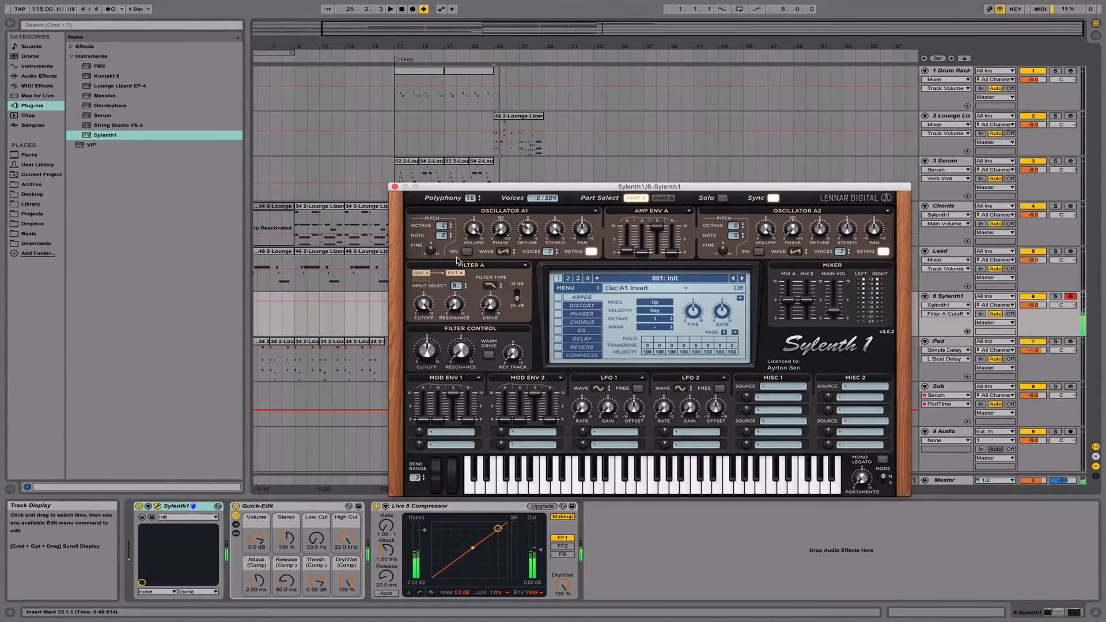
Tune Filter A's cutoff and enable the Reverb with about 43.84 % dry/wet, adjusting its size and damping.
left_click_drag(427, 304, 431, 369)
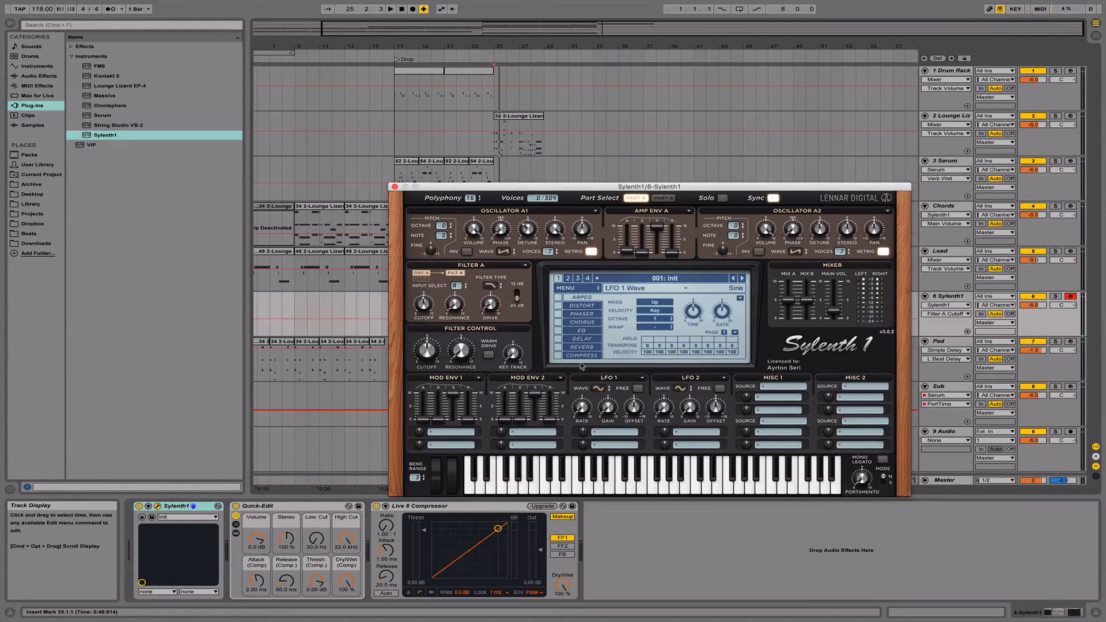
left_click(557, 347)
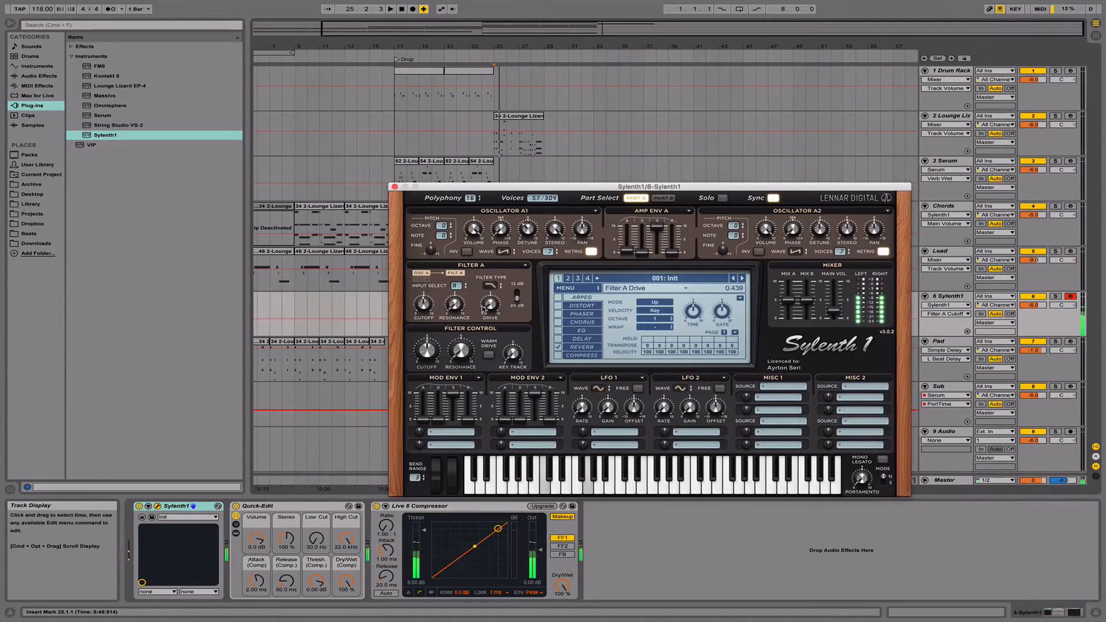
left_click(581, 347)
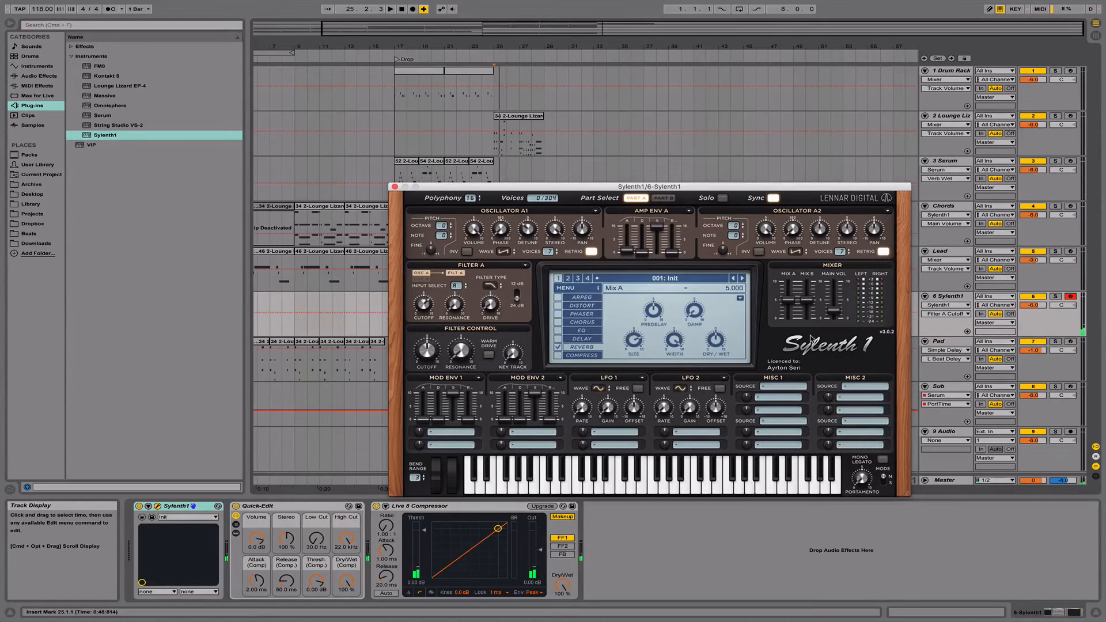
left_click_drag(714, 343, 728, 306)
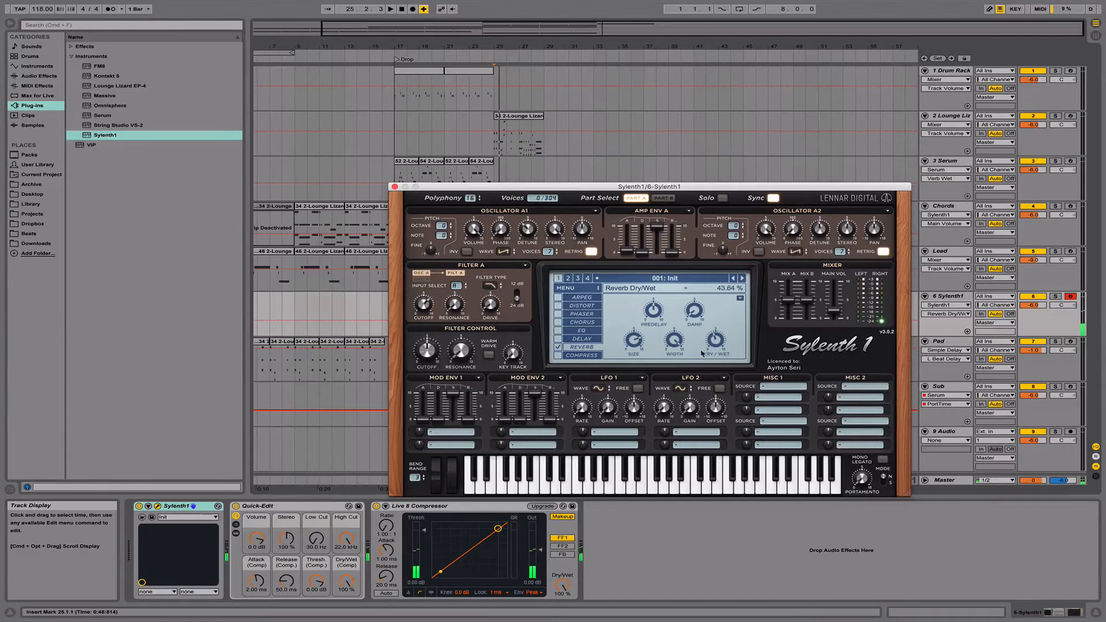
left_click_drag(636, 342, 711, 300)
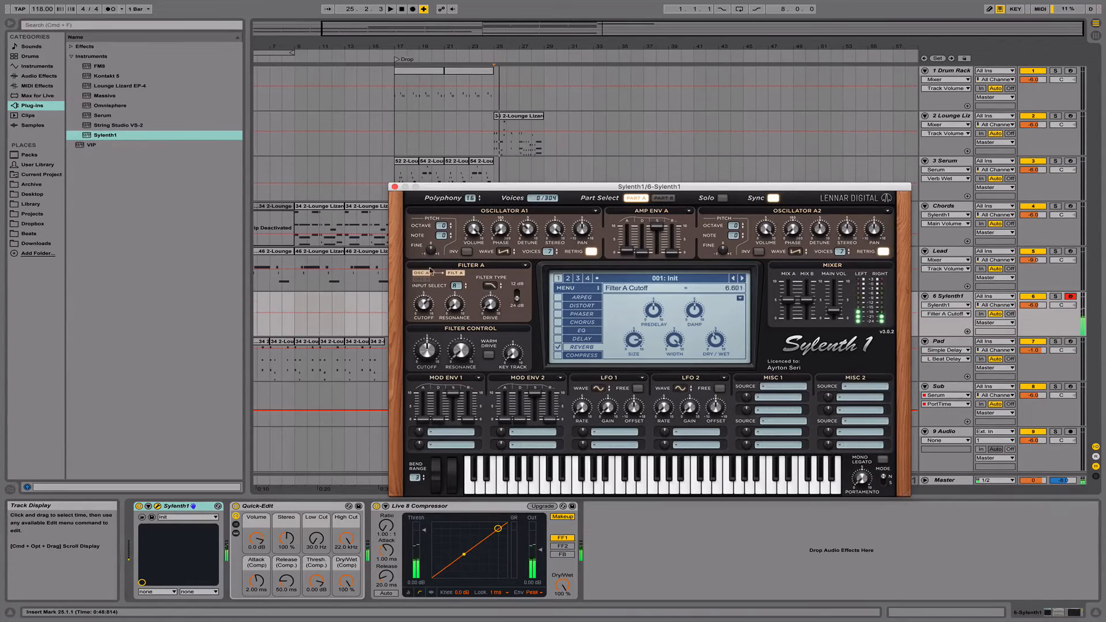
left_click_drag(693, 327, 695, 339)
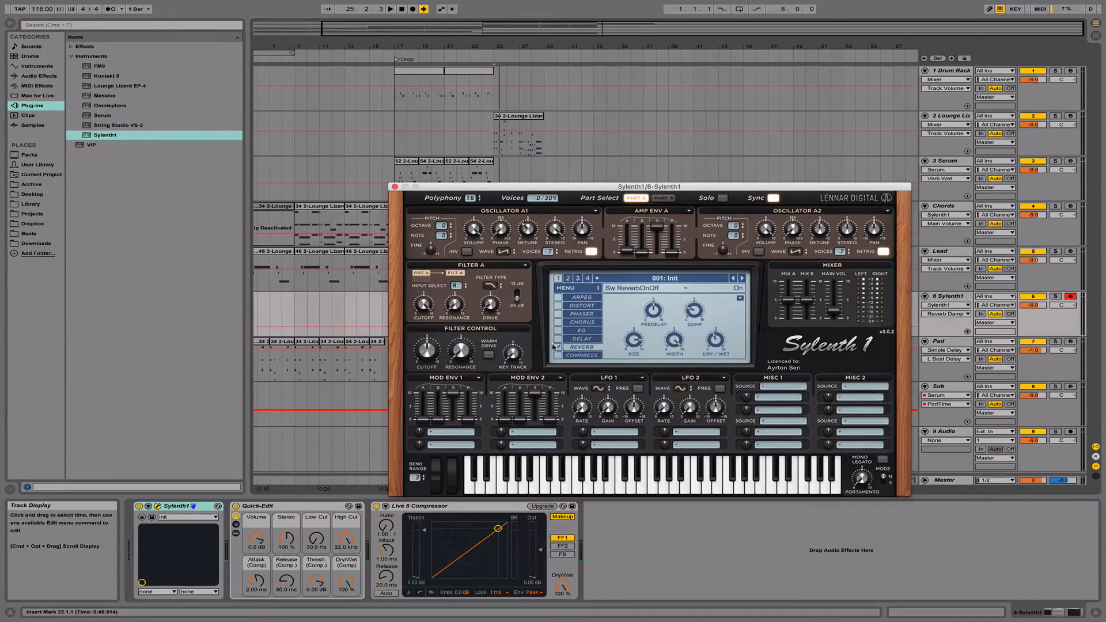
left_click(395, 187)
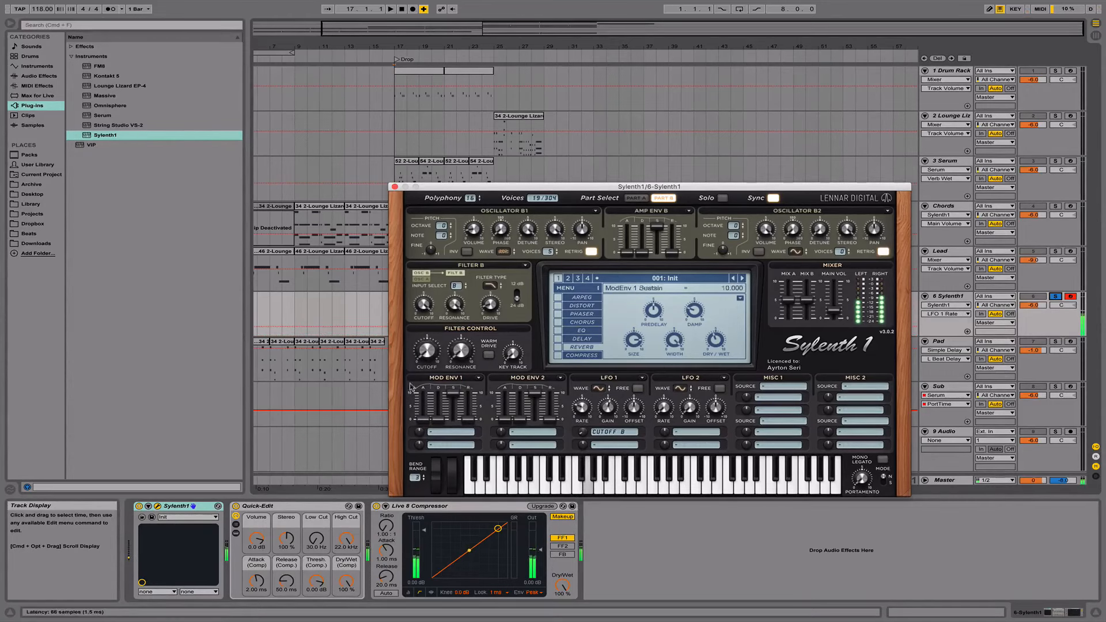
Adjust the Filter Control cutoff and resonance, and enable the Chorus with about 51.06 % dry/wet and 0 % feedback.
left_click_drag(421, 351, 483, 305)
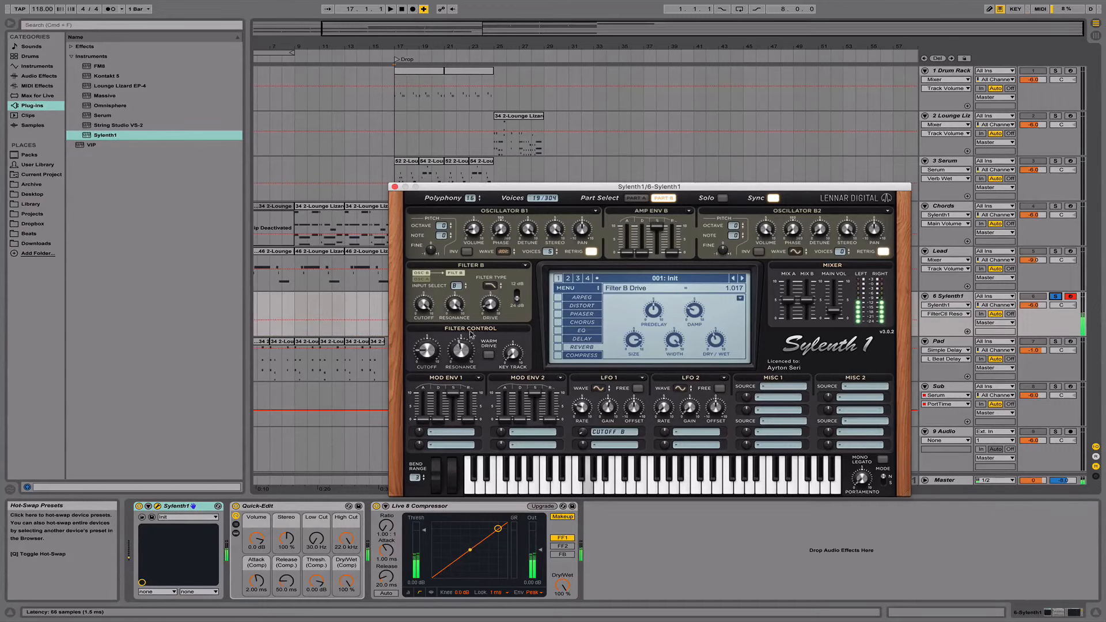
left_click_drag(467, 348, 443, 302)
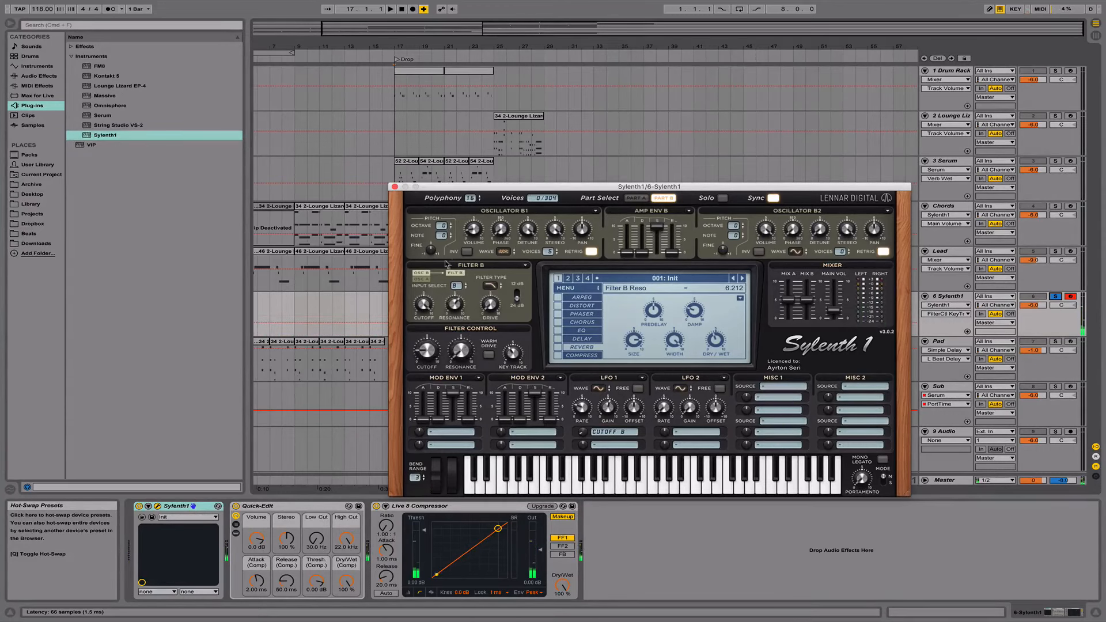
left_click(558, 322)
left_click(578, 322)
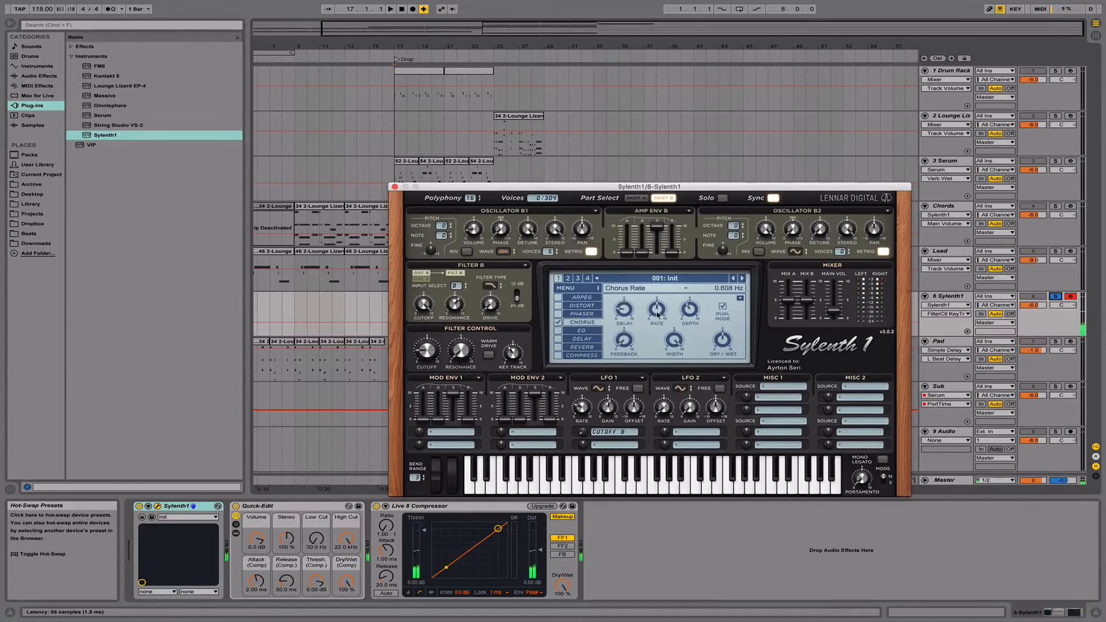
mouse_move(722, 340)
left_mouse_down()
mouse_move(722, 352)
mouse_move(730, 345)
left_mouse_up()
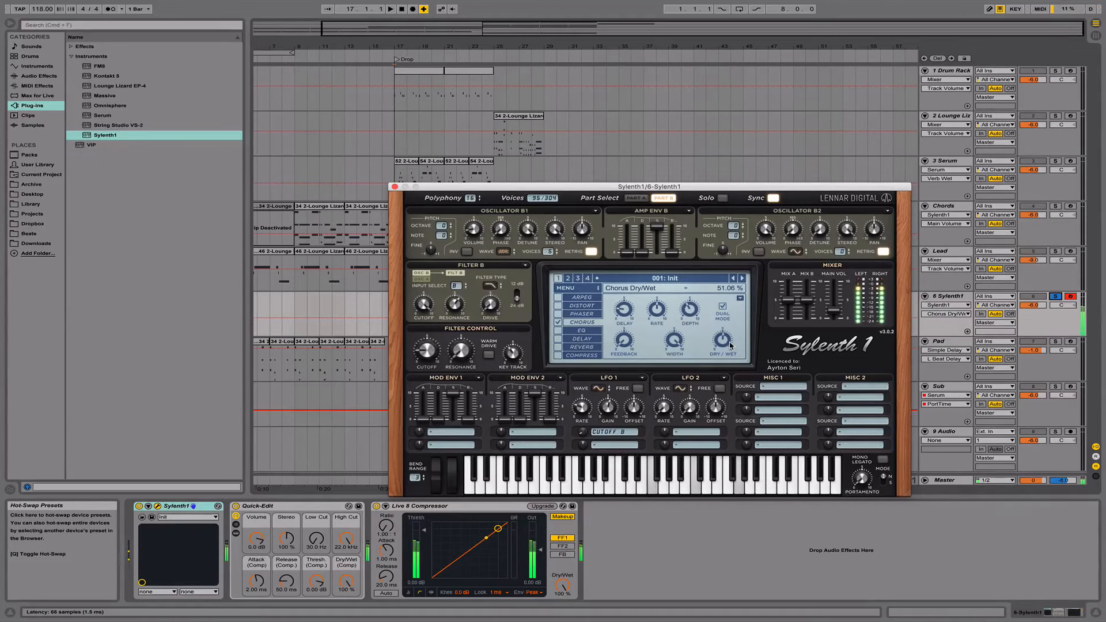
left_click_drag(627, 343, 638, 284)
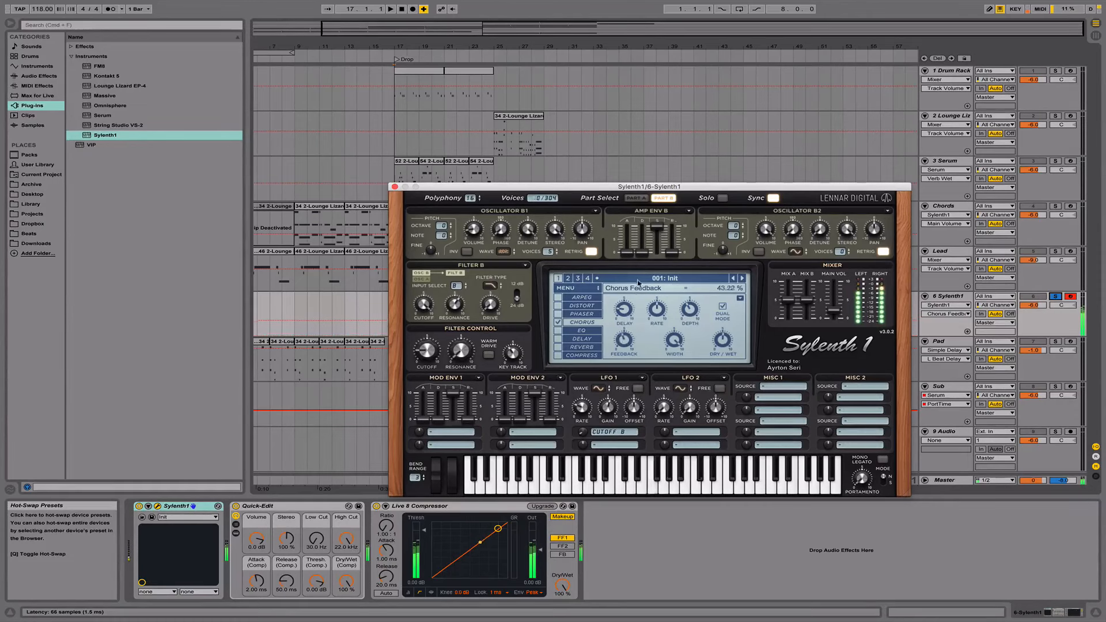
left_click(655, 225)
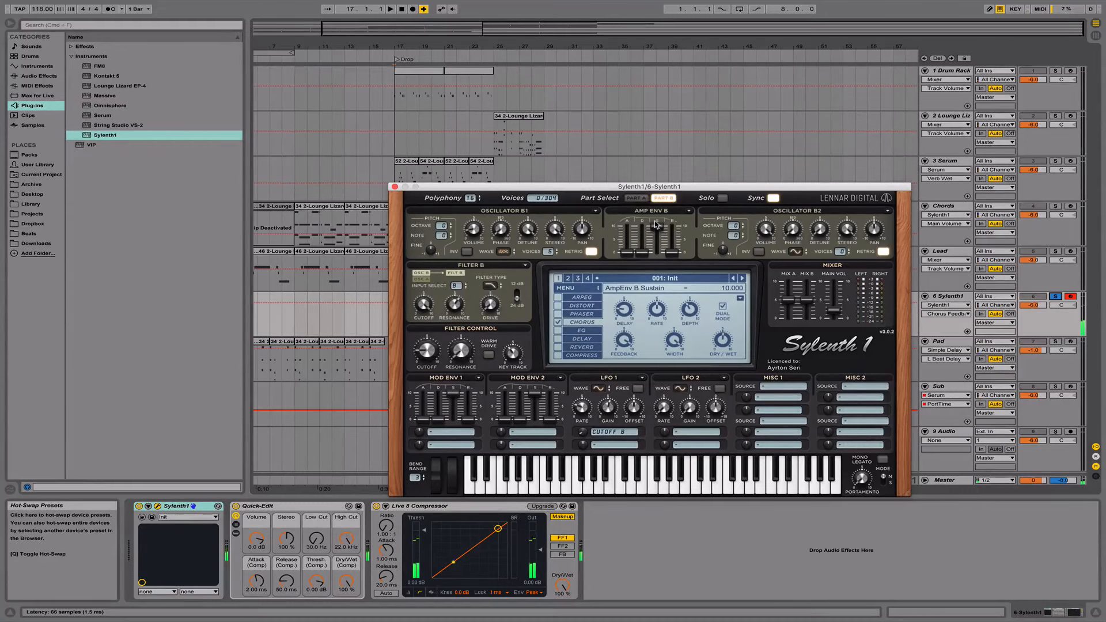
left_click(604, 421)
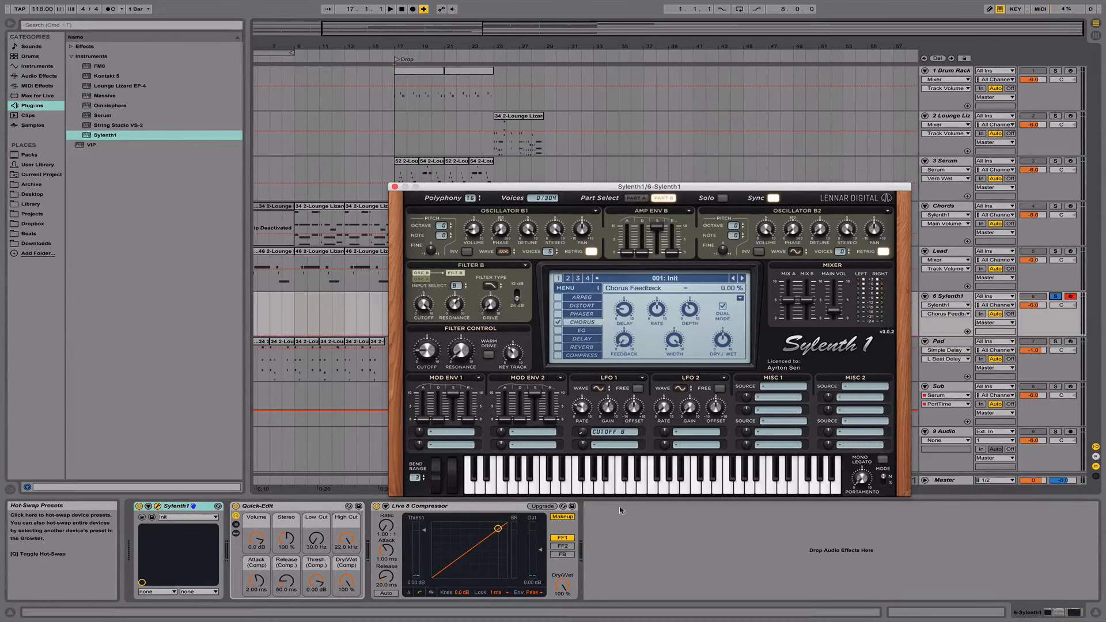
left_click(394, 187)
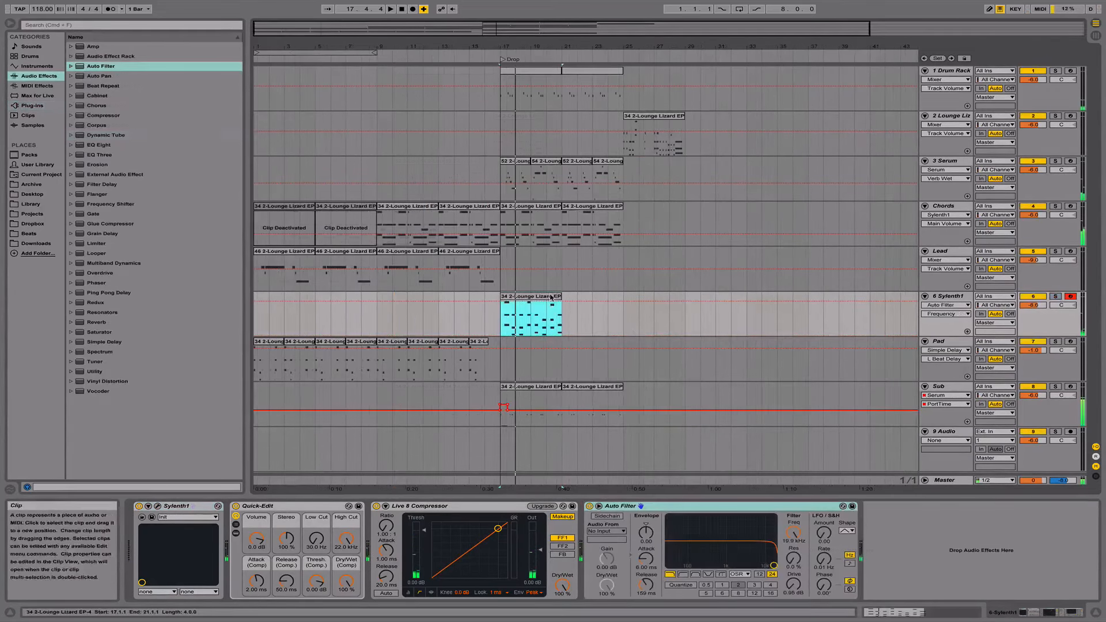
Shorten the first chord's three notes in the Sylenth1 clip to end at 1.3.1, auditioning it soloed together with the Chords track.
double_click(530, 314)
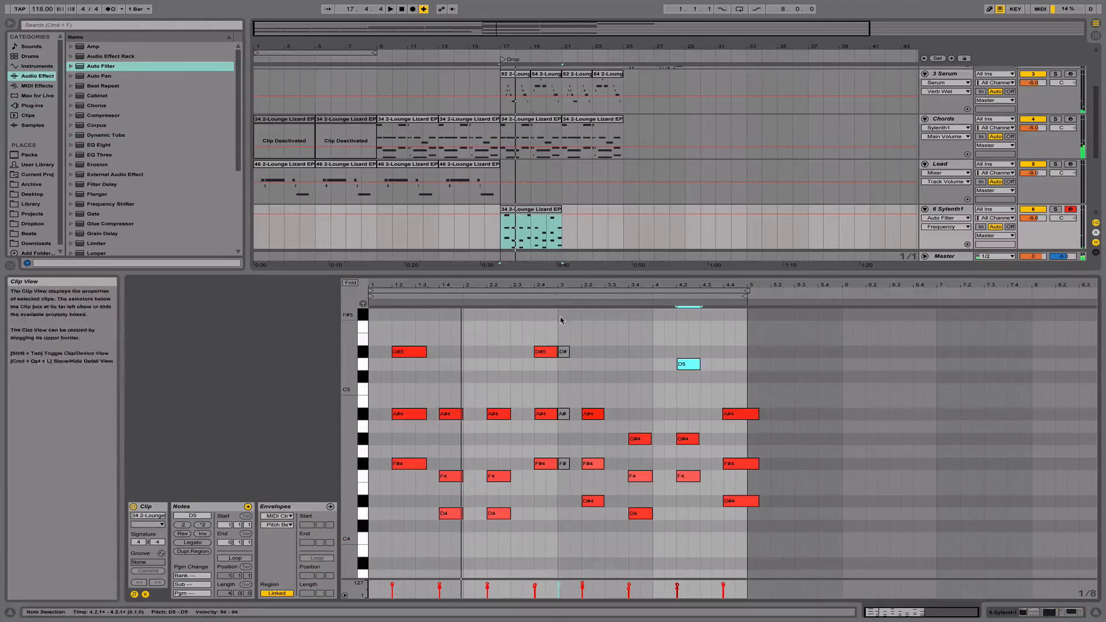
left_click(1055, 209)
left_click(1055, 119)
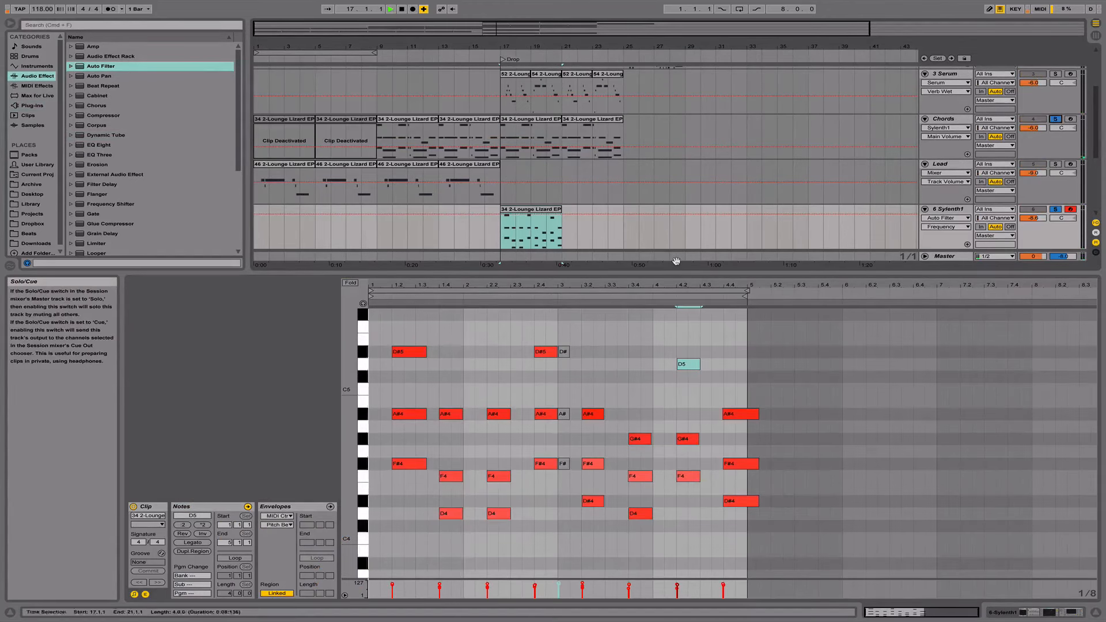
key("space")
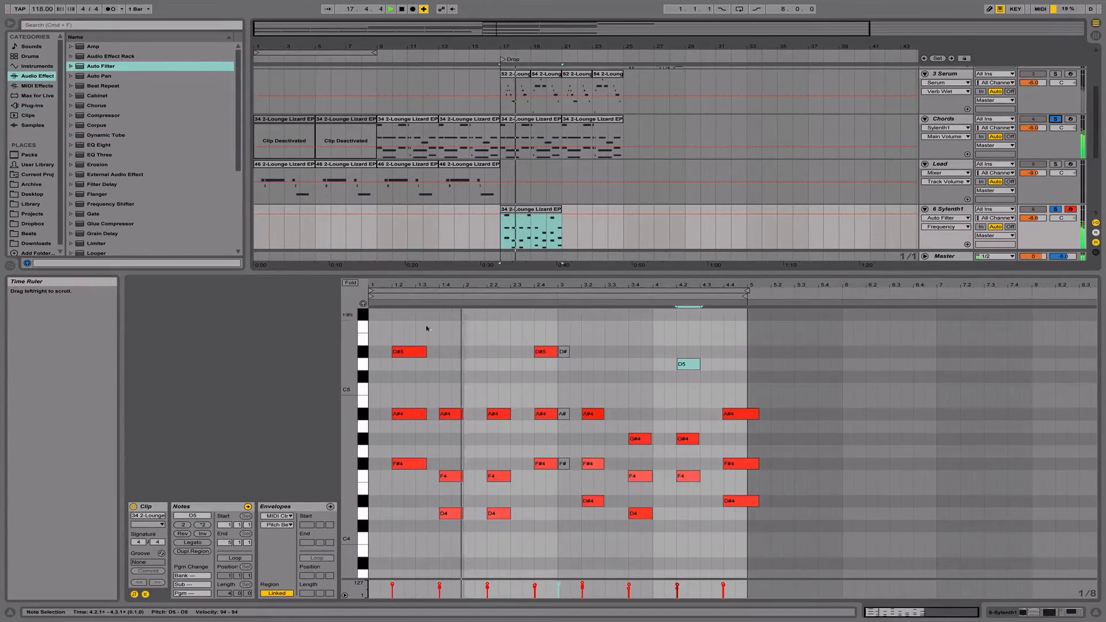
left_click_drag(432, 327, 415, 464)
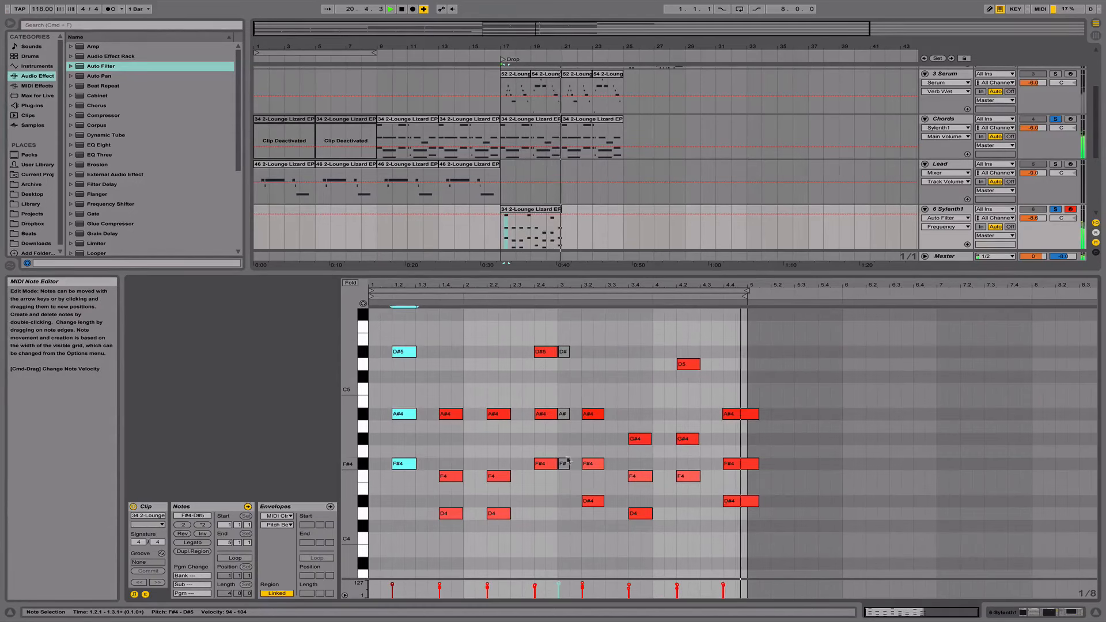
left_click(1095, 612)
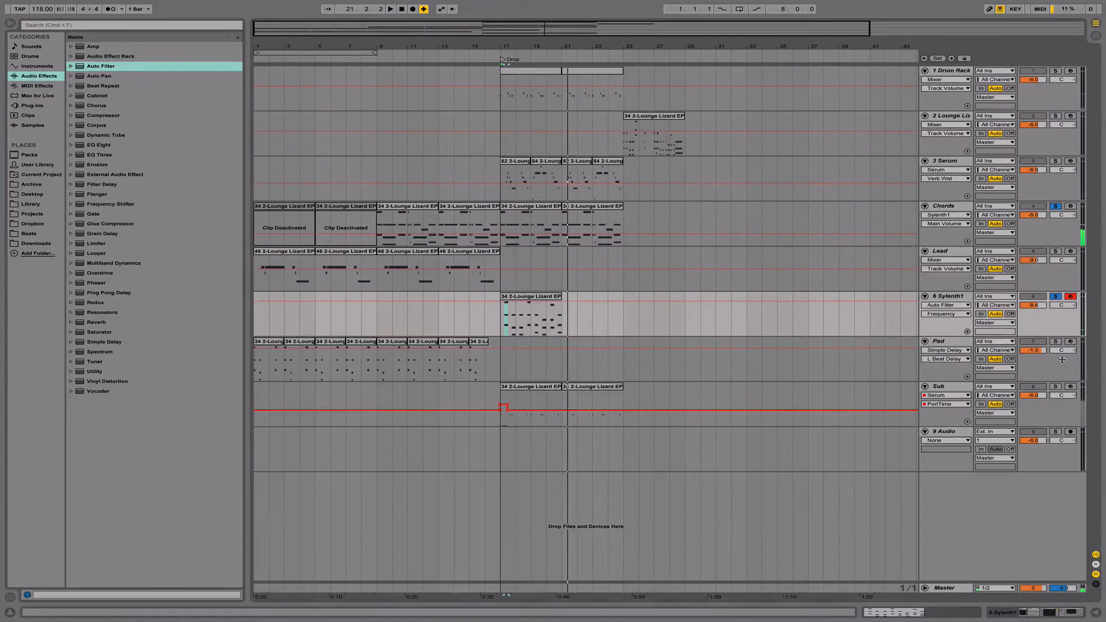
Unsolo the tracks, show the Sylenth1 track's device chain and play the drop in the full mix.
left_click(1056, 297)
double_click(950, 297)
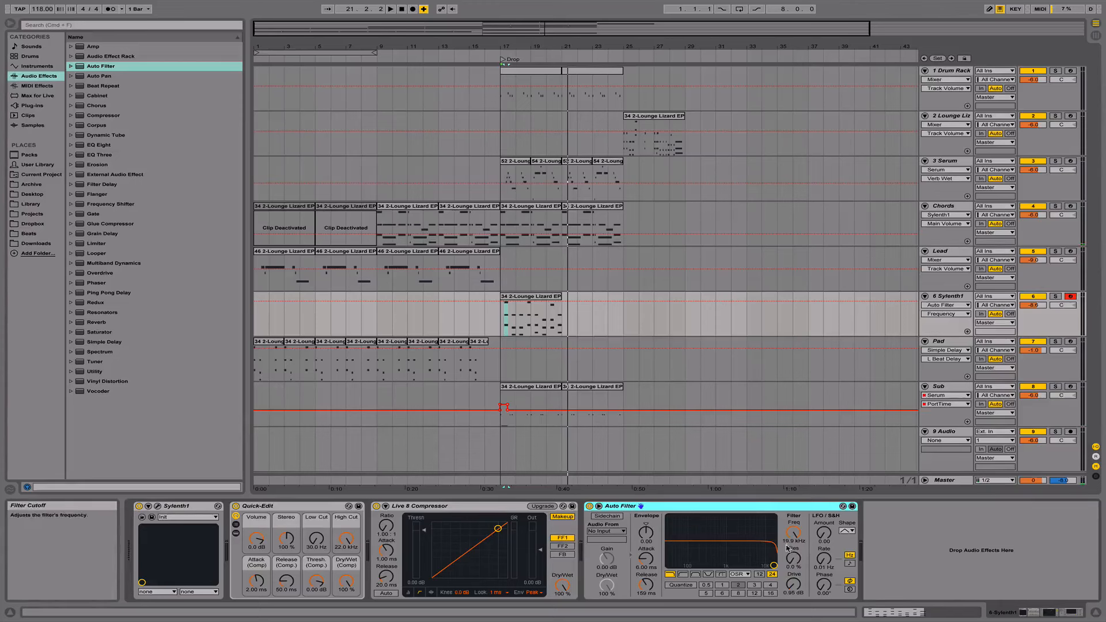
mouse_move(794, 536)
left_mouse_down()
mouse_move(793, 575)
mouse_move(794, 536)
left_mouse_up()
key("space")
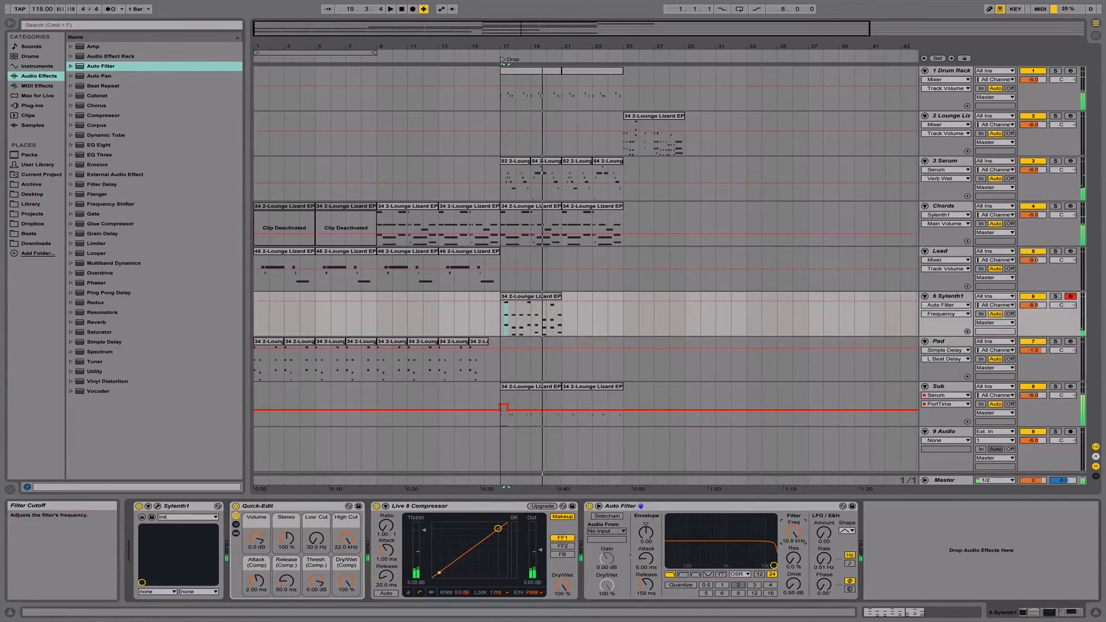
left_click_drag(531, 47, 576, 124)
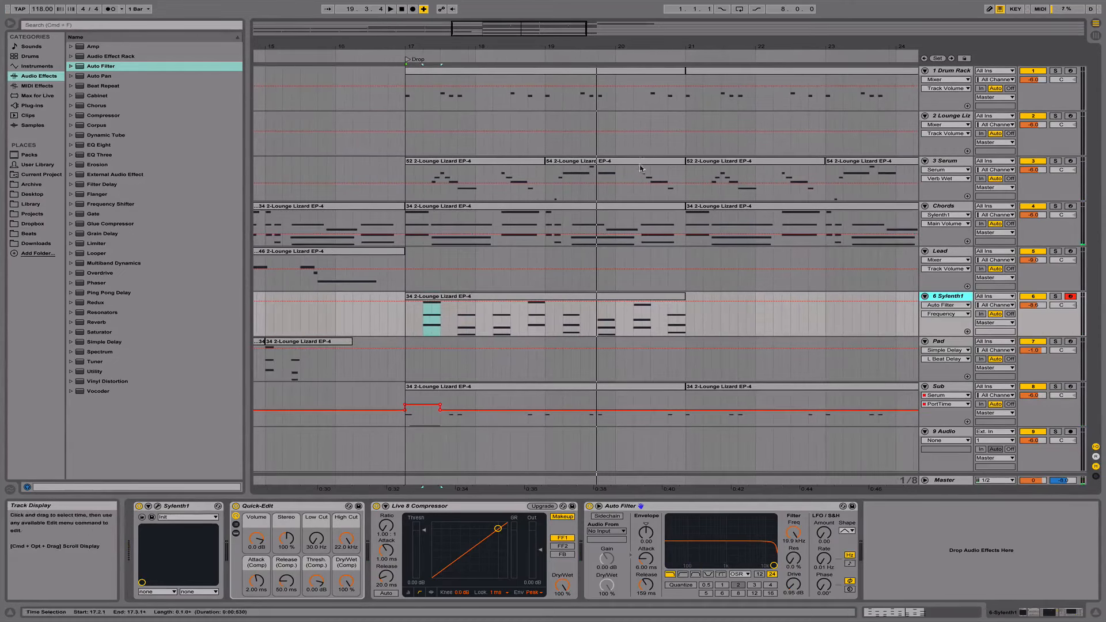
left_click(397, 331)
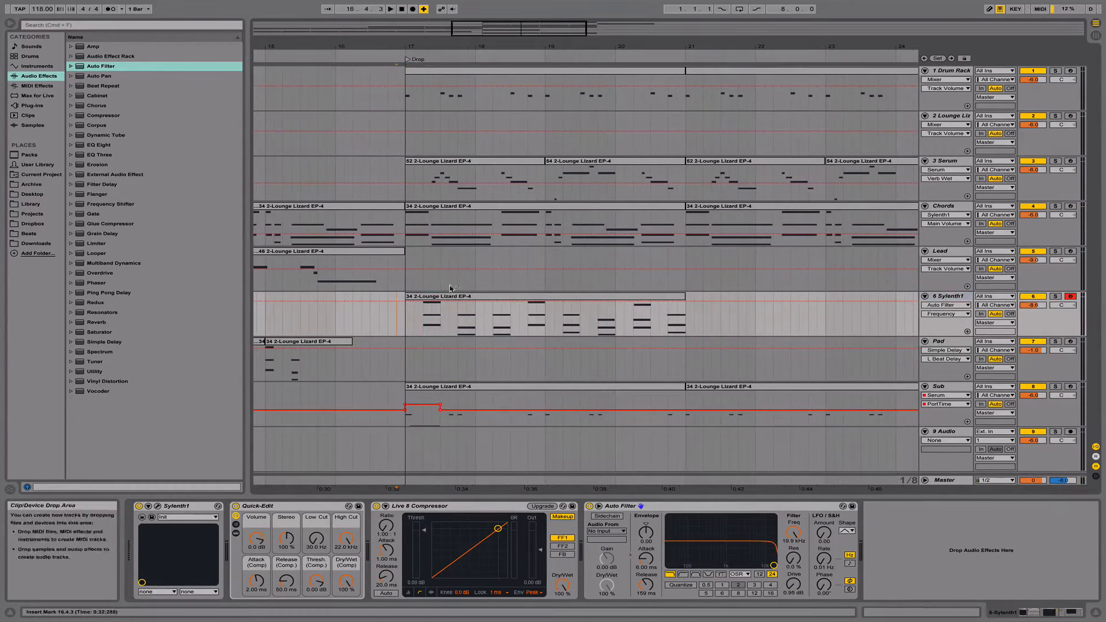
left_click_drag(539, 48, 543, 24)
scroll(498, 312, "right", 4)
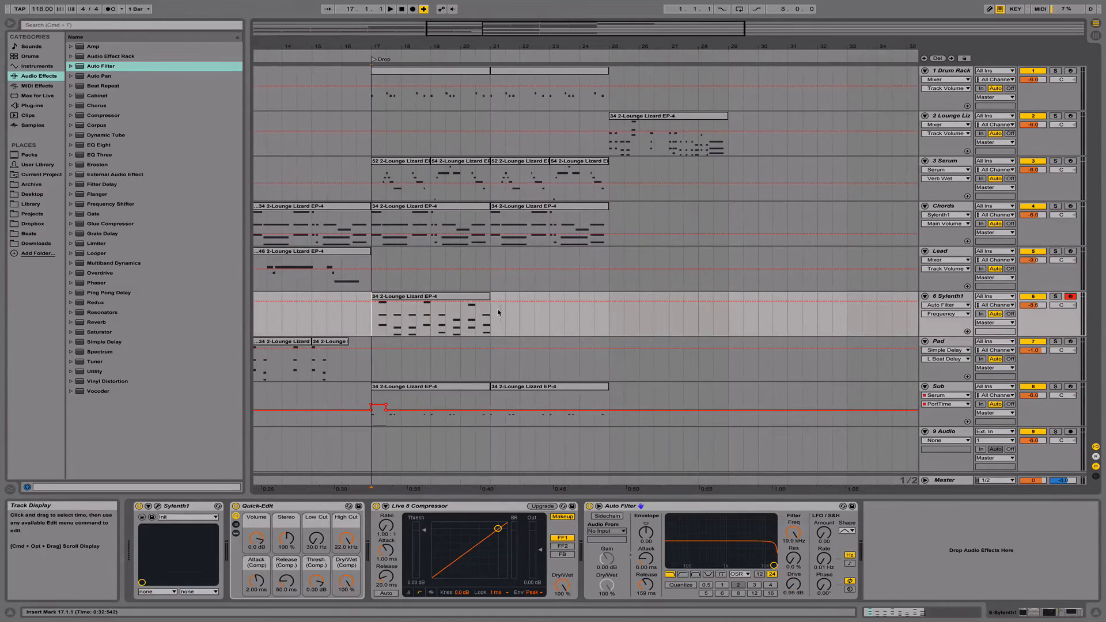
left_click(472, 299)
scroll(545, 275, "left", 4)
scroll(546, 274, "right", 3)
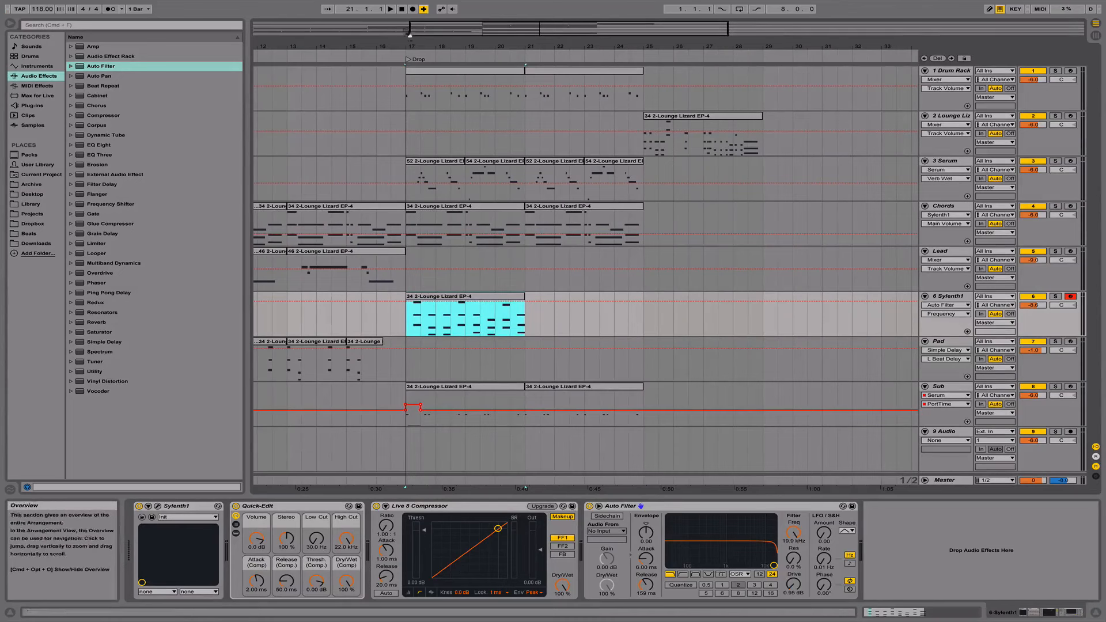
Automate the Sylenth1 track's Auto Filter frequency down to 26 Hz over the drop's first chord, from 17.2.1 to 17.3.1.
left_click_drag(409, 36, 410, 45)
left_click(794, 531)
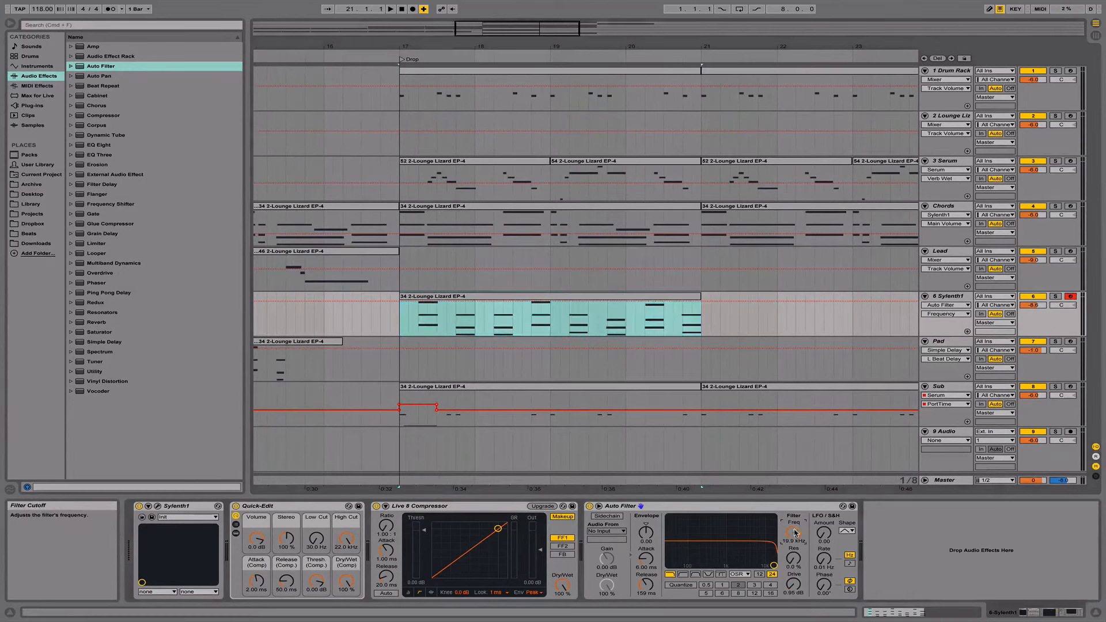
left_click(428, 316)
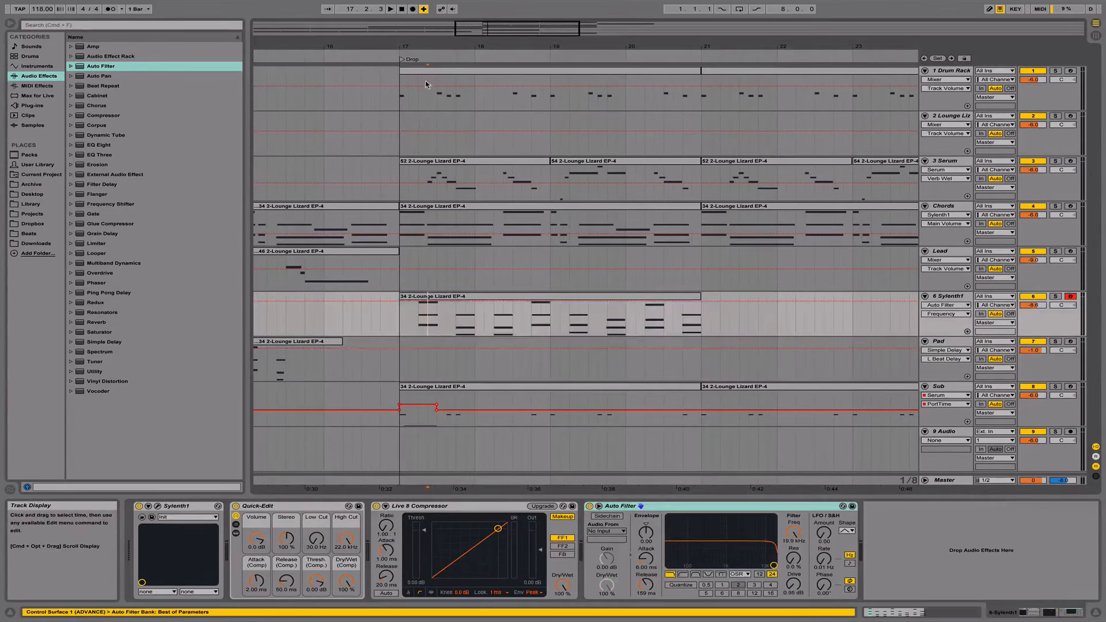
left_click_drag(435, 46, 436, 261)
left_click(399, 320)
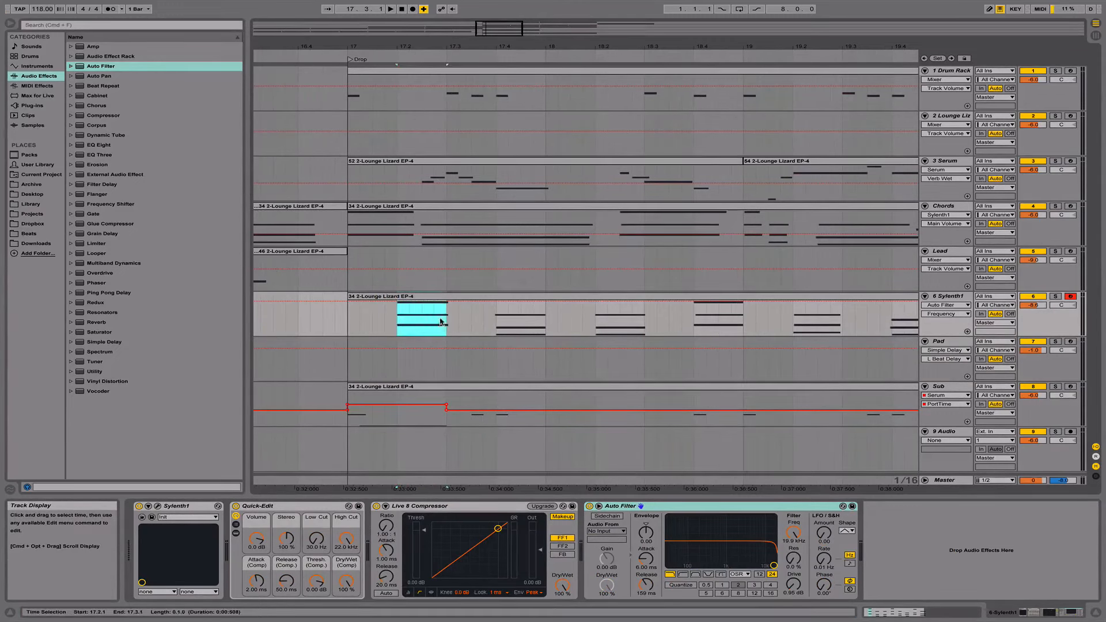
left_click(426, 310)
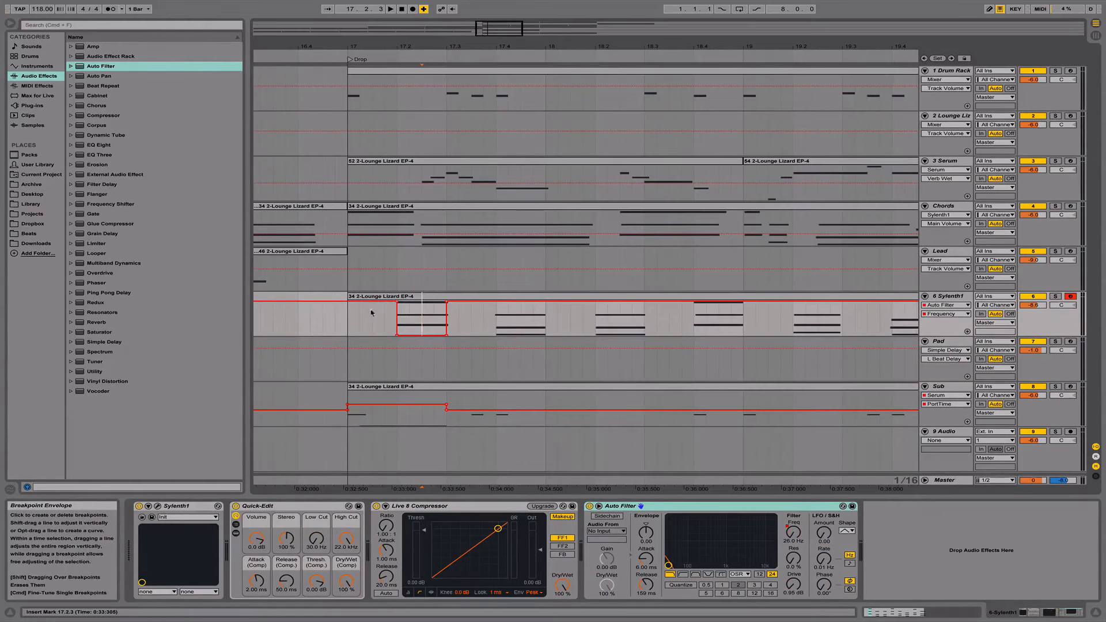
Extend the 26 Hz filter automation back to 17.1.1, and ramp it from 17.2.1 up to about 19.9 kHz held between 17.2.2 and 17.2.3.
left_click_drag(352, 317, 387, 314)
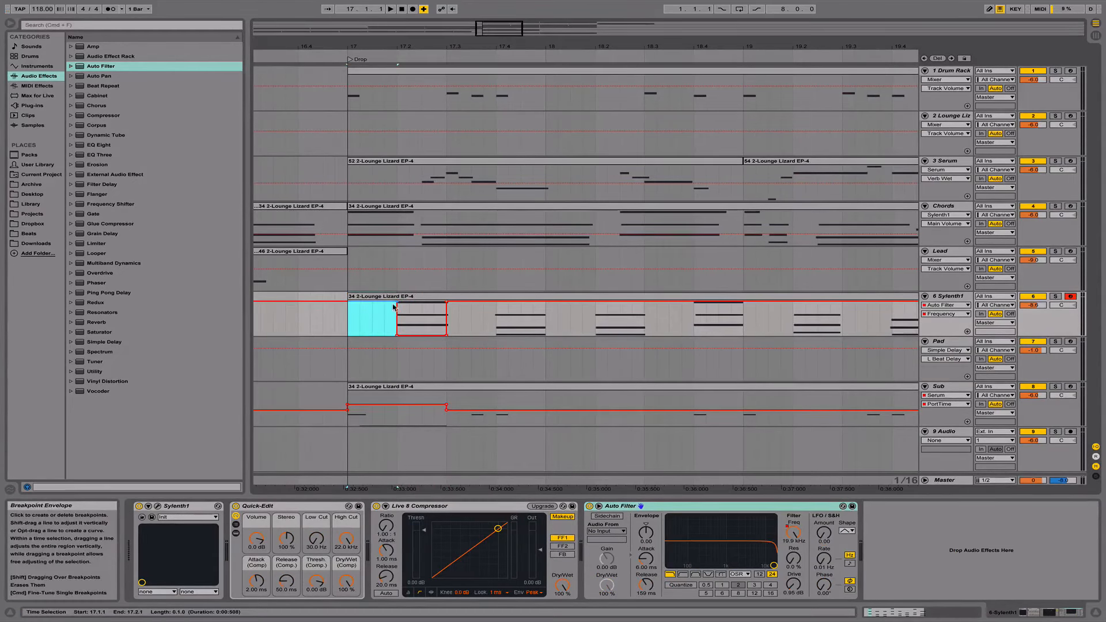
left_click(419, 327)
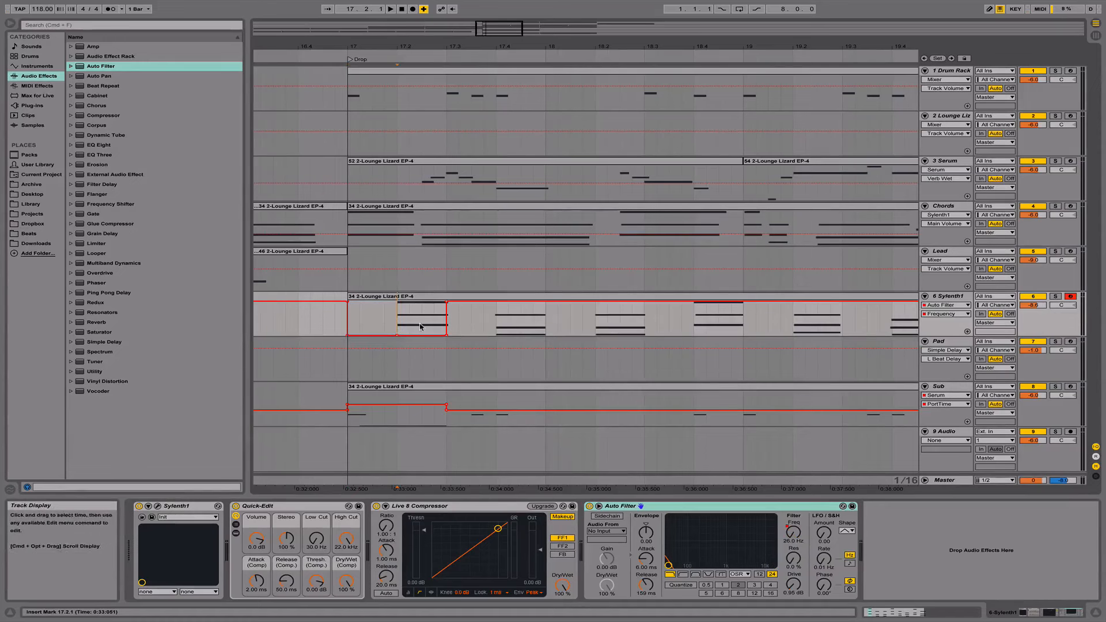
left_click_drag(416, 334, 416, 301)
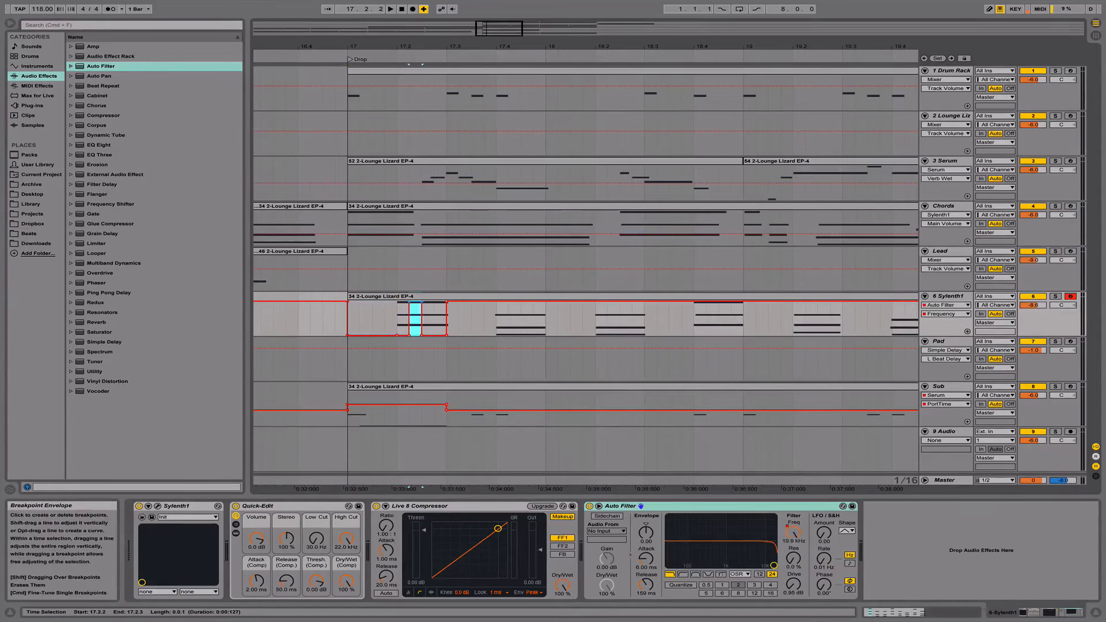
left_click(402, 330)
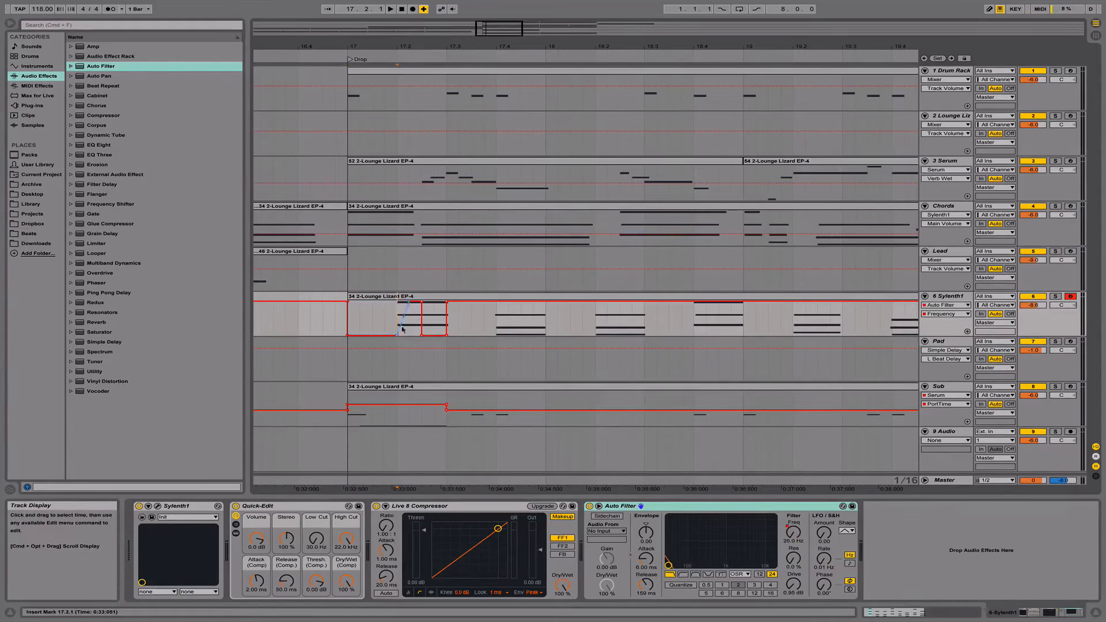
key("space")
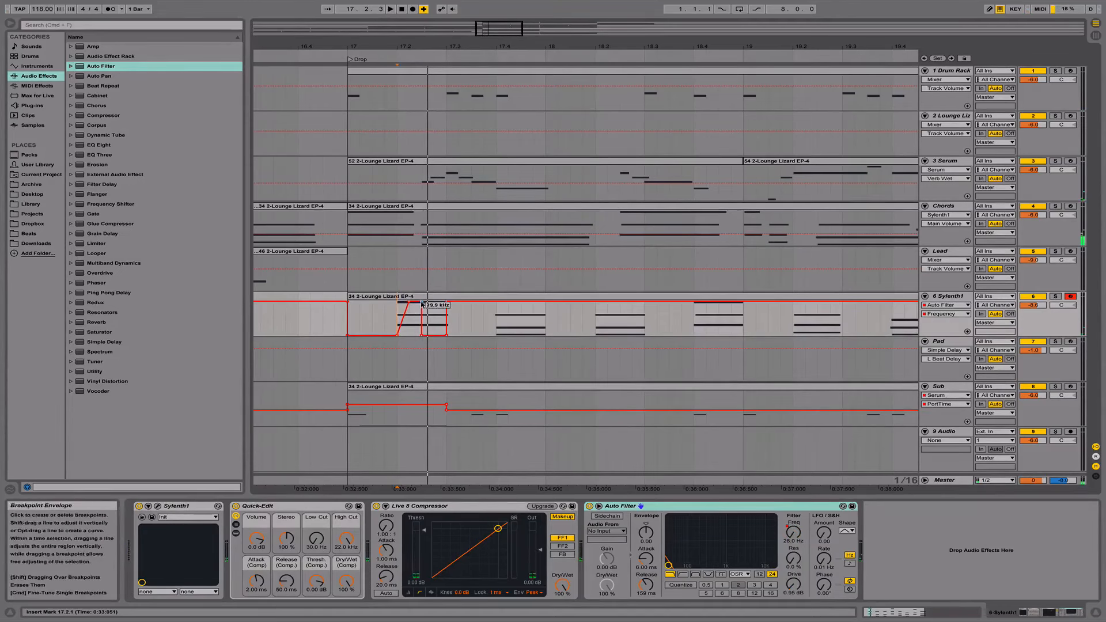
Remove the high breakpoint at 17.2.3 so the Sylenth1 filter frequency slopes down after its 17.2.2 peak, and play the first chord.
left_click(422, 302)
key("space")
key("space")
key("space")
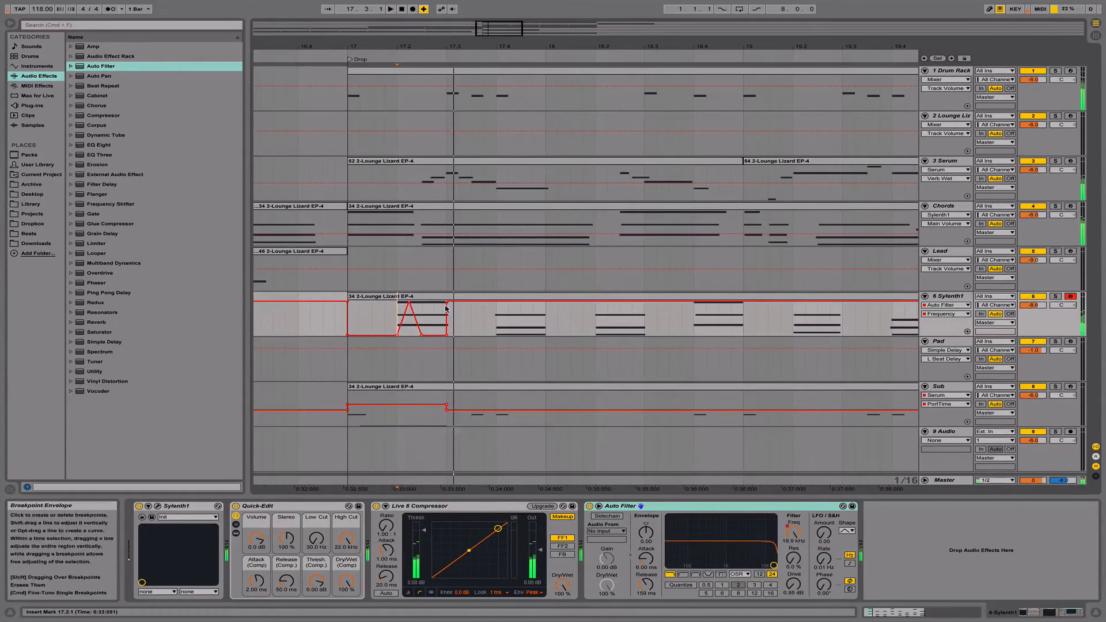
key("space")
Duplicate the Sylenth1 track's filter sweep from 17.1.1–17.3.1 onto the second chord, ending at 18.1.1.
left_click_drag(354, 311, 438, 312)
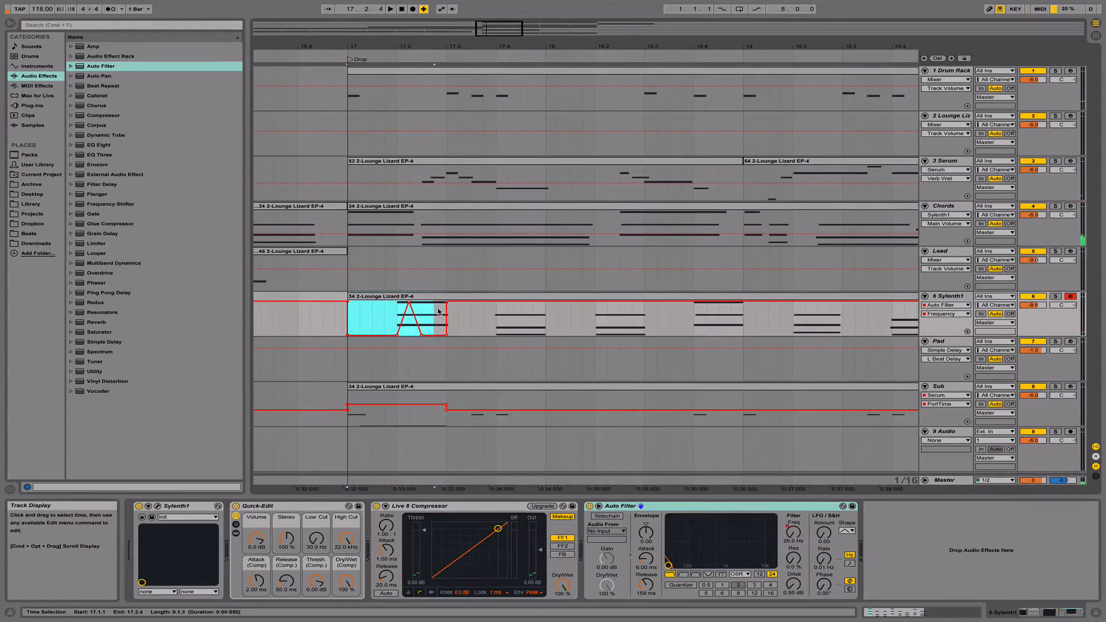
right_click(436, 314)
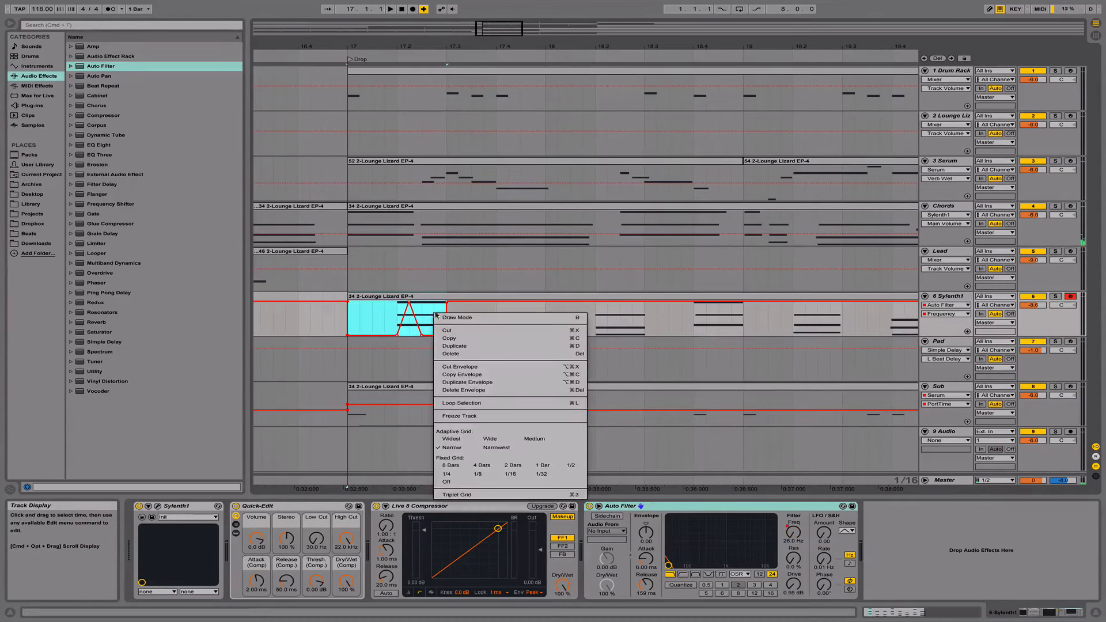
left_click(485, 382)
left_click(483, 320)
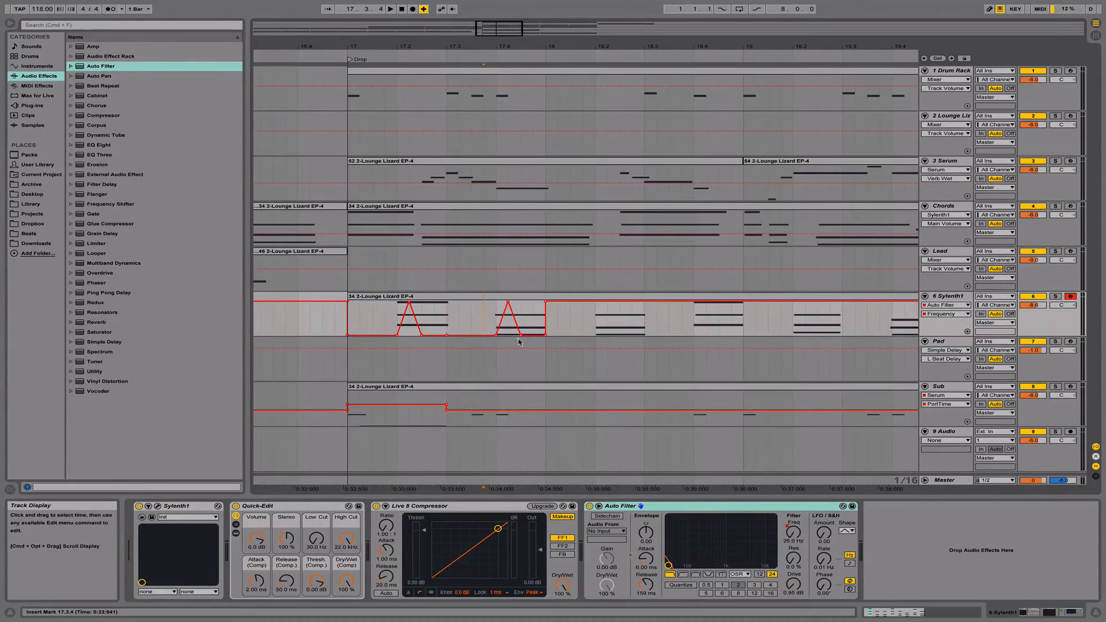
Duplicate the 17.3.1–18.1.1 filter sweep twice more so it covers the Sylenth1 chords up to 19.1.1.
left_click_drag(455, 318, 544, 313)
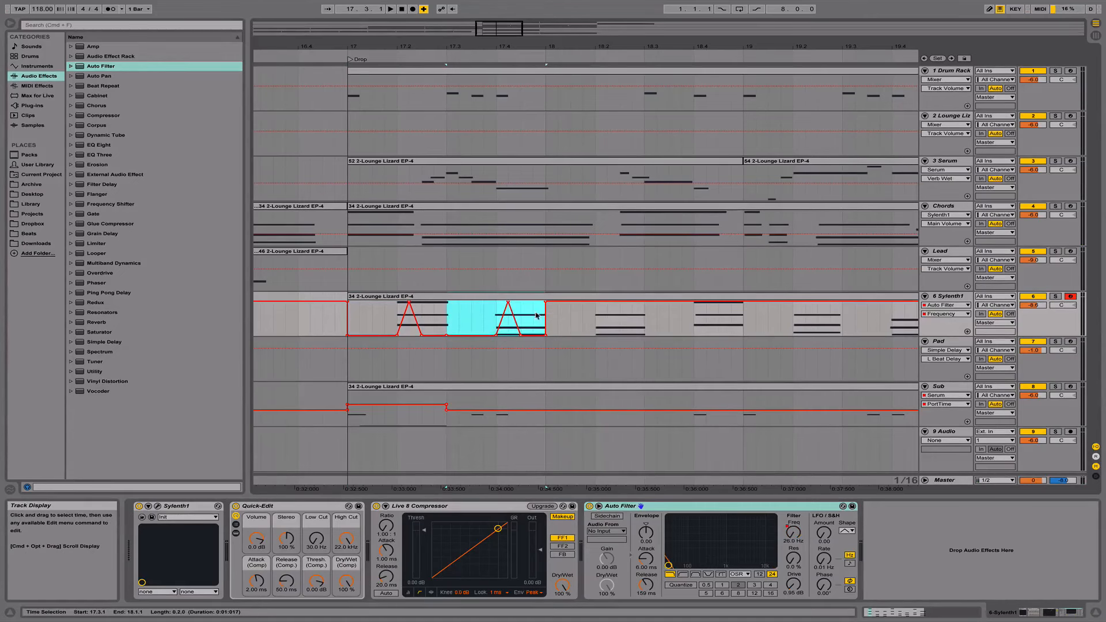
right_click(536, 316)
left_click(590, 383)
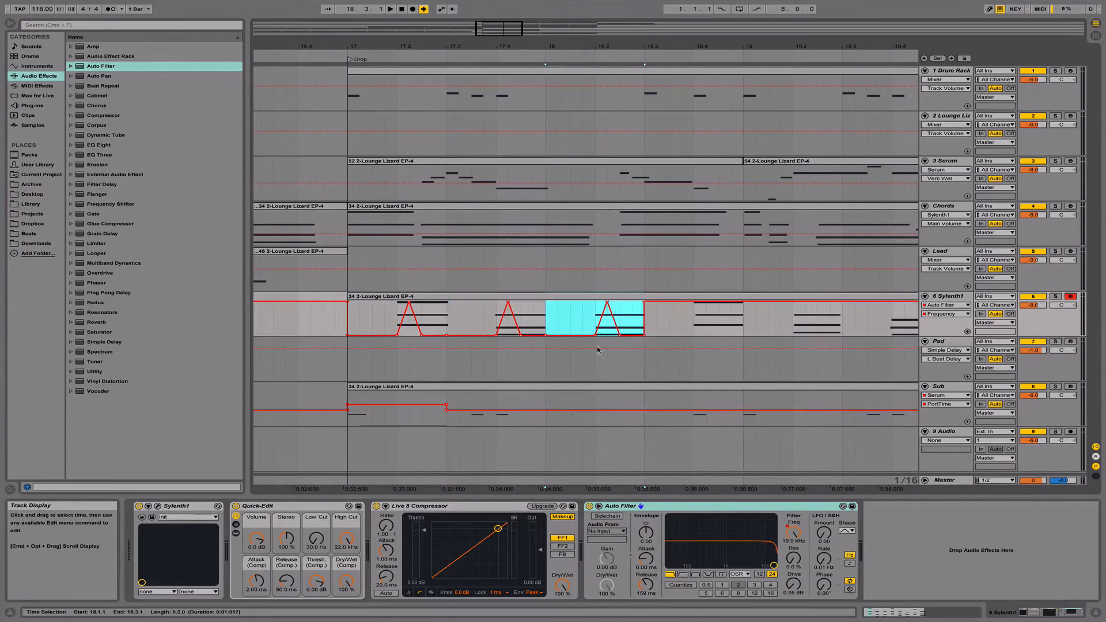
right_click(578, 322)
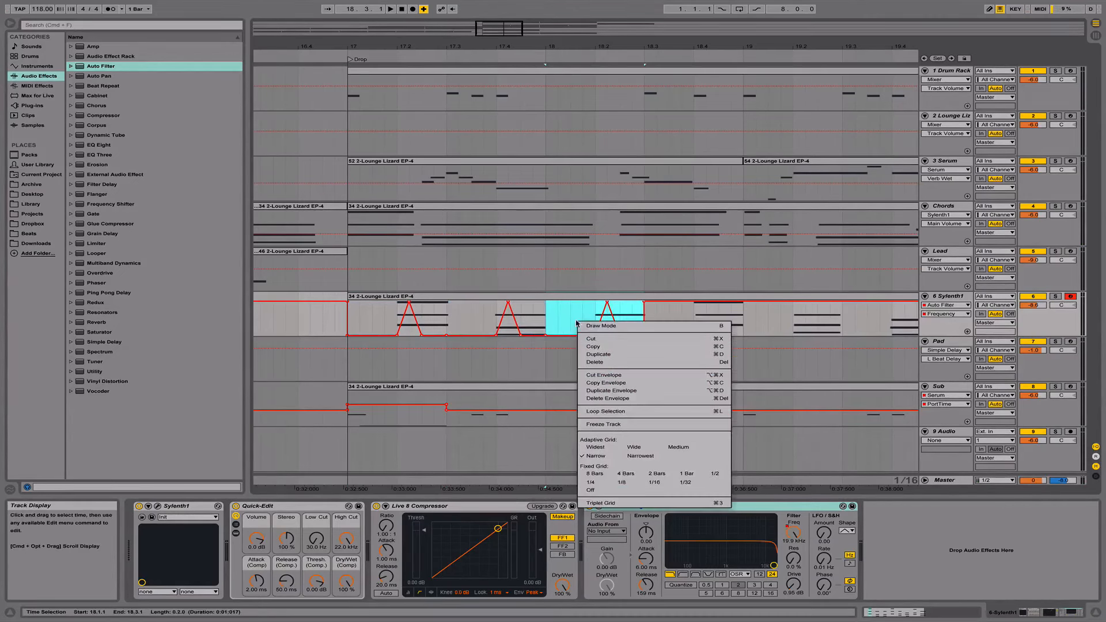
left_click(606, 392)
left_click(731, 310)
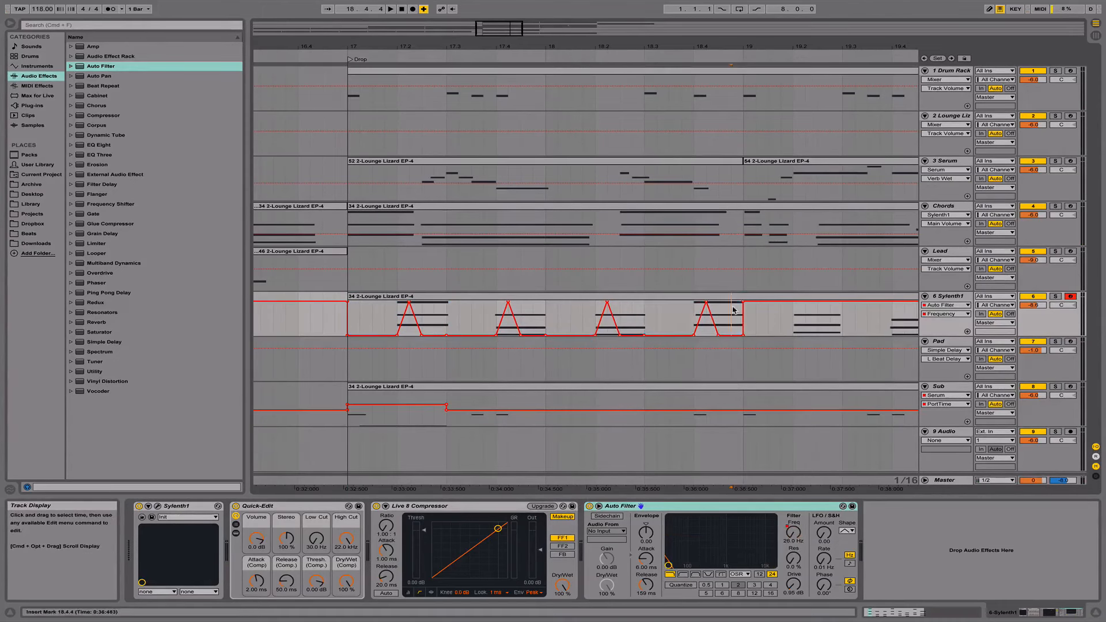
Duplicate the four filter sweeps between 17.1.1 and 19.1.1 over the rest of the Sylenth1 clip, up to 21.1.1.
left_click_drag(737, 309, 364, 326)
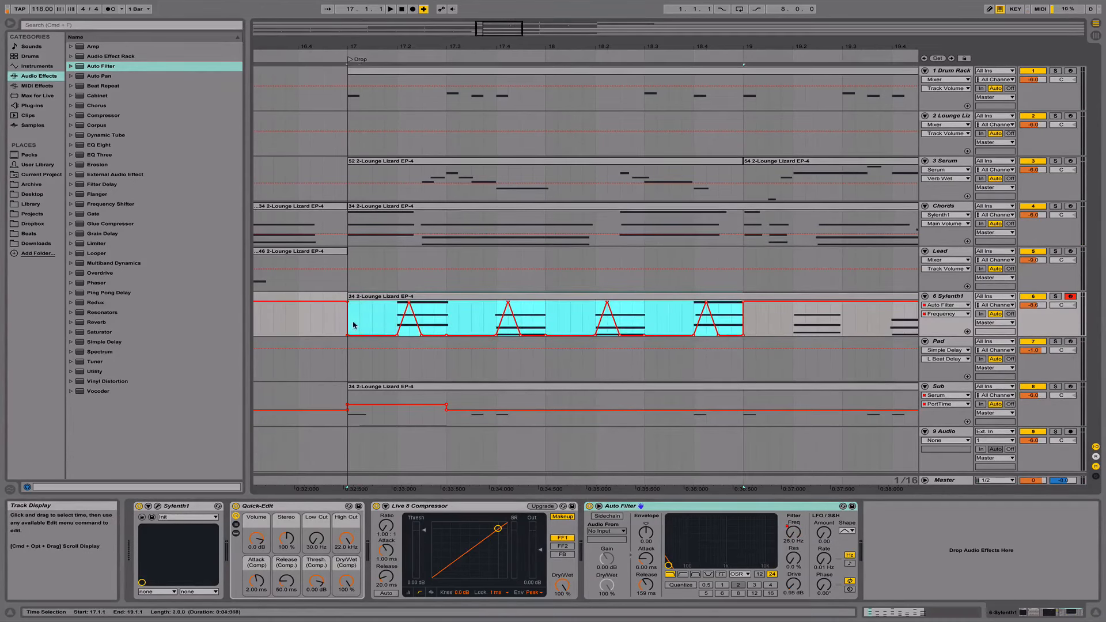
left_click(358, 324)
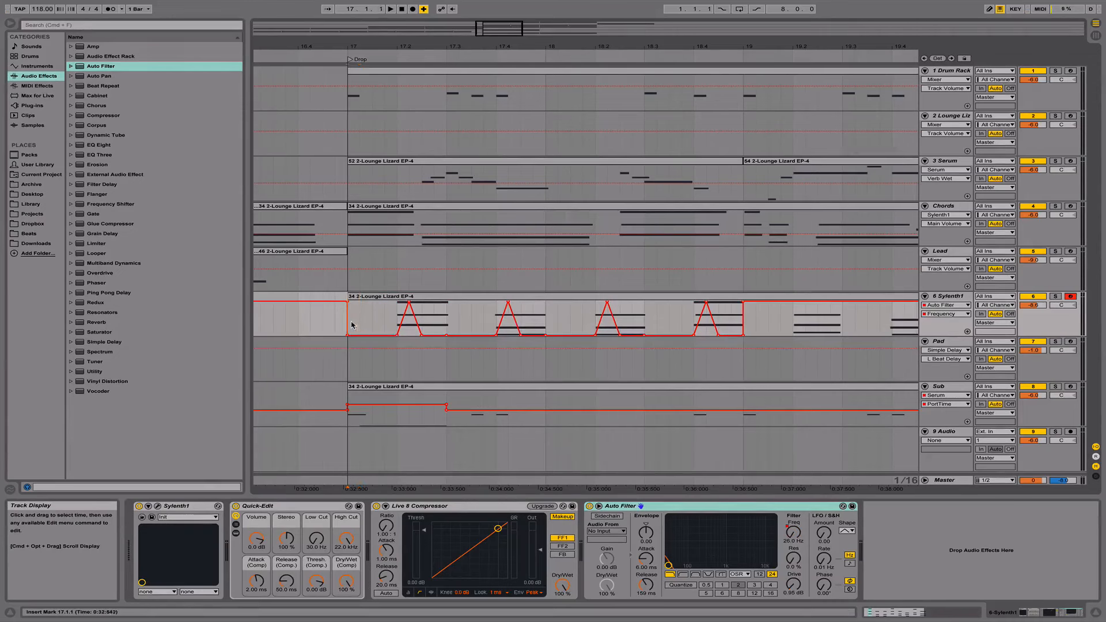
left_click_drag(352, 324, 738, 318)
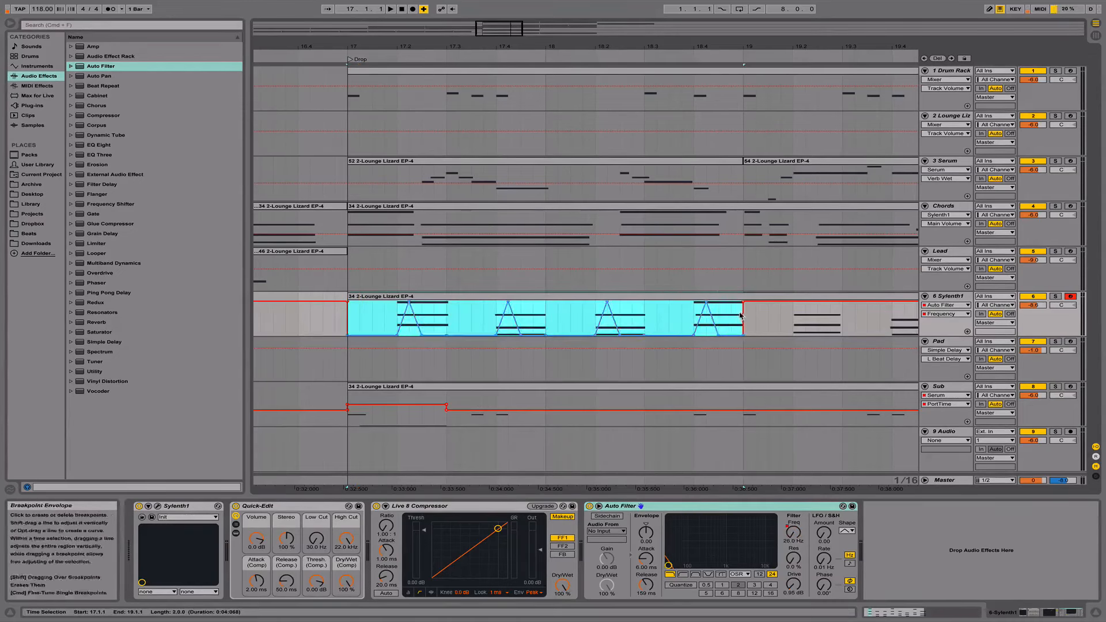
right_click(736, 317)
left_click(790, 384)
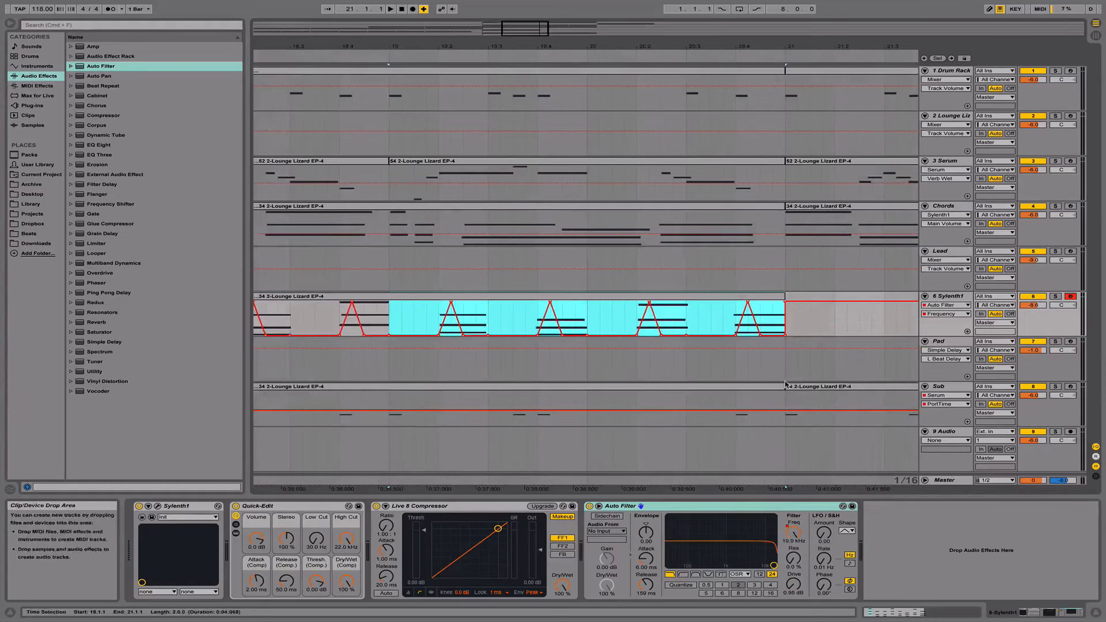
left_click_drag(503, 46, 503, 12)
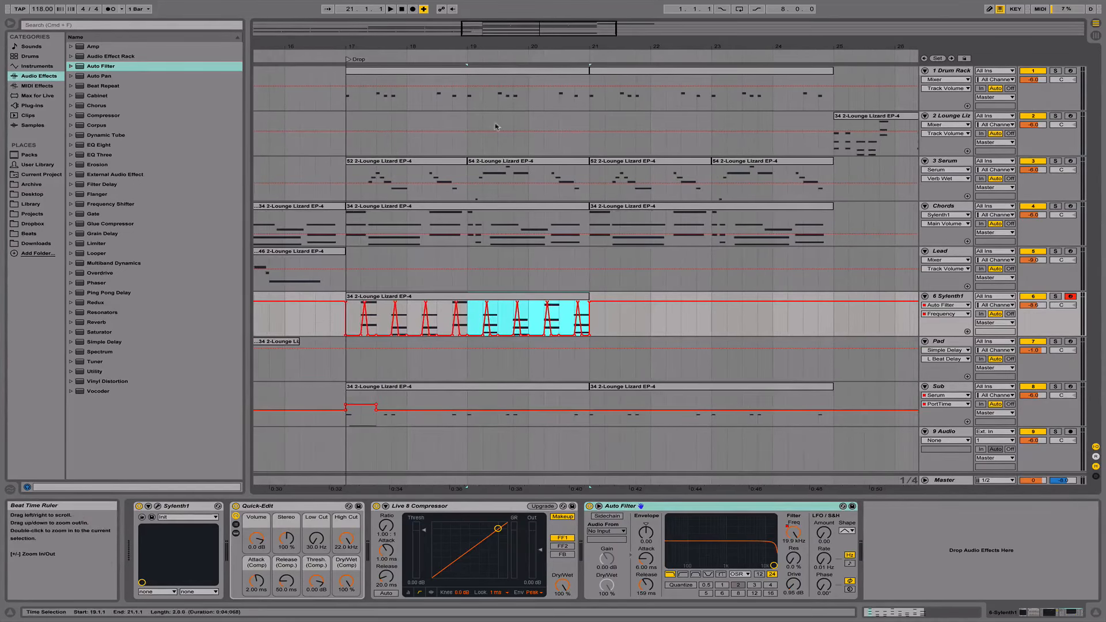
Play the drop to audition the Sylenth1 clip with its repeated filter sweeps in the full mix.
left_click(392, 296)
key("space")
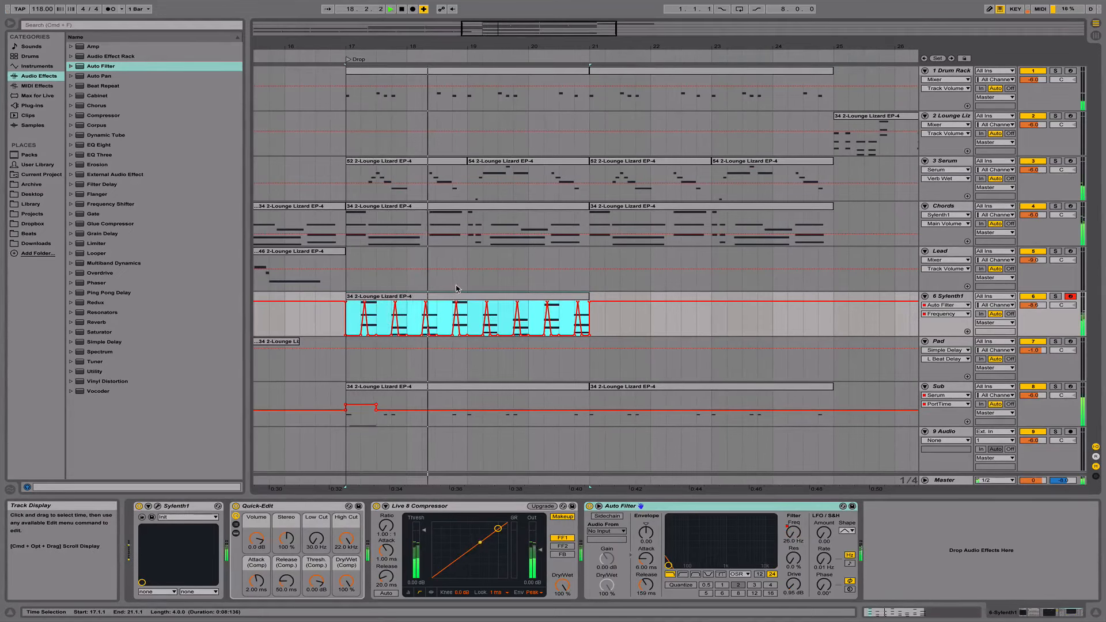
left_click(321, 306)
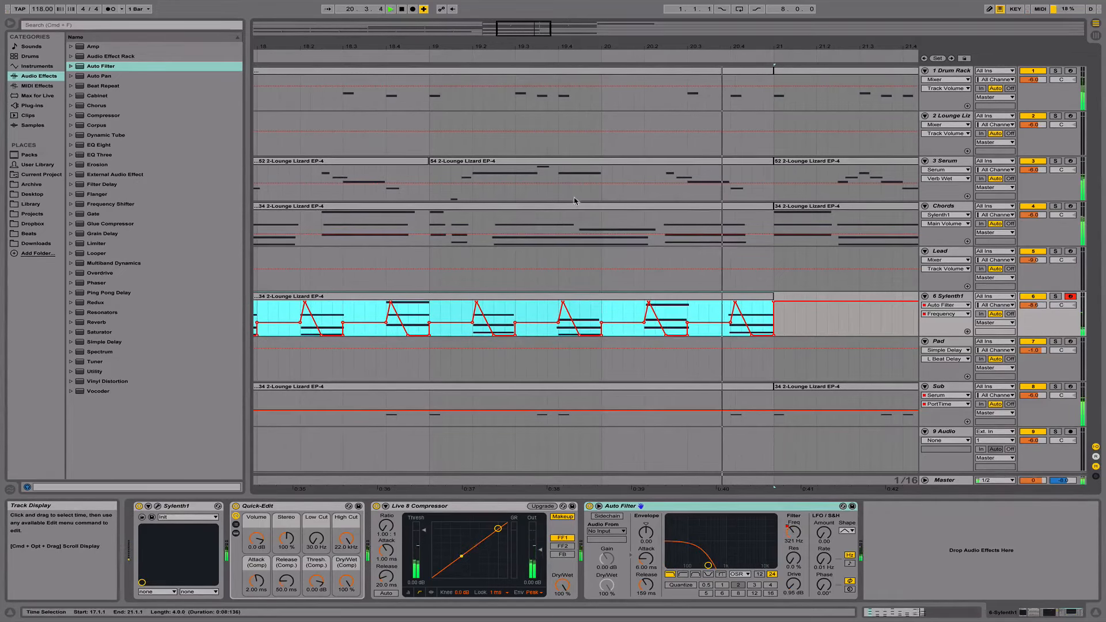
key("space")
Move the Sylenth1 clip with its filter automation from 17.1.1 to 25.1.1 and play it with the Lounge Lizard clip there.
left_click_drag(597, 46, 597, 22)
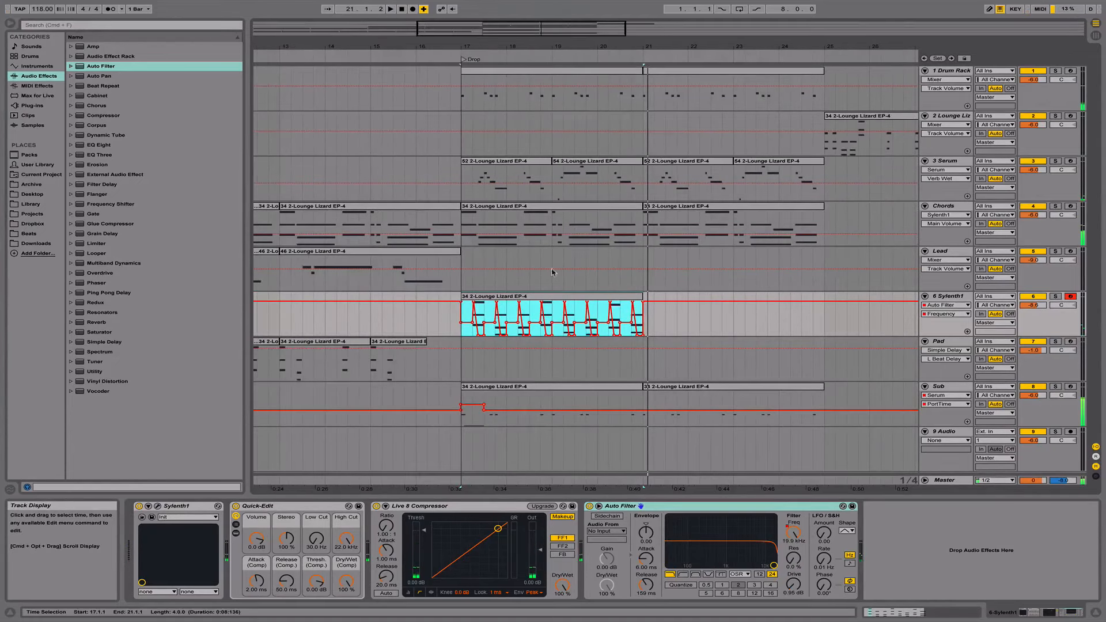
key("Delete")
scroll(576, 299, "right", 5)
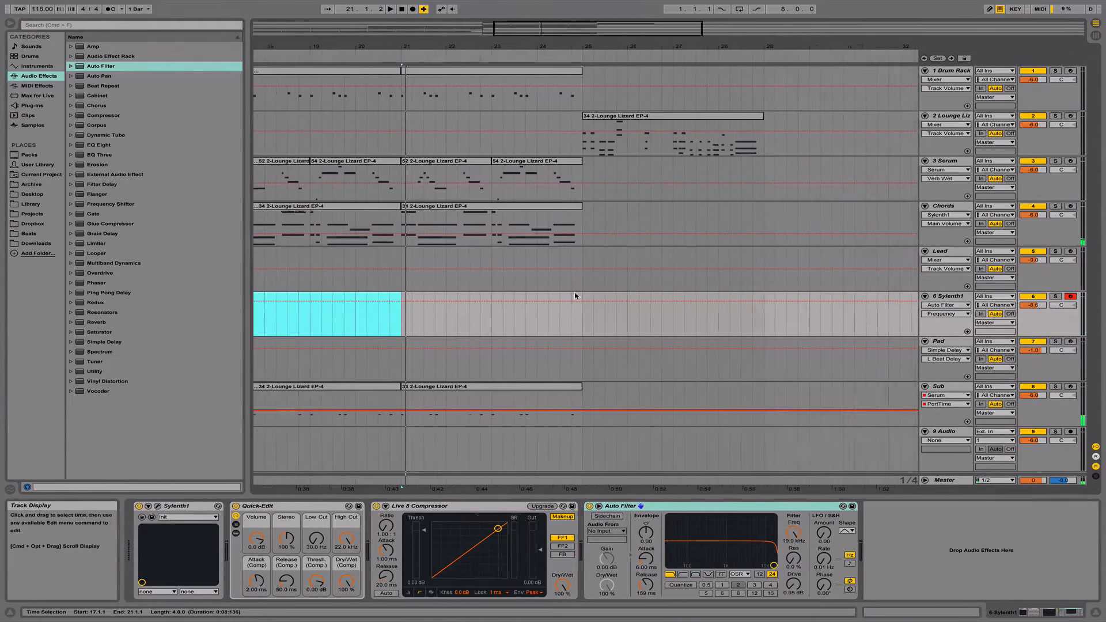
left_click(570, 315)
key("super+v")
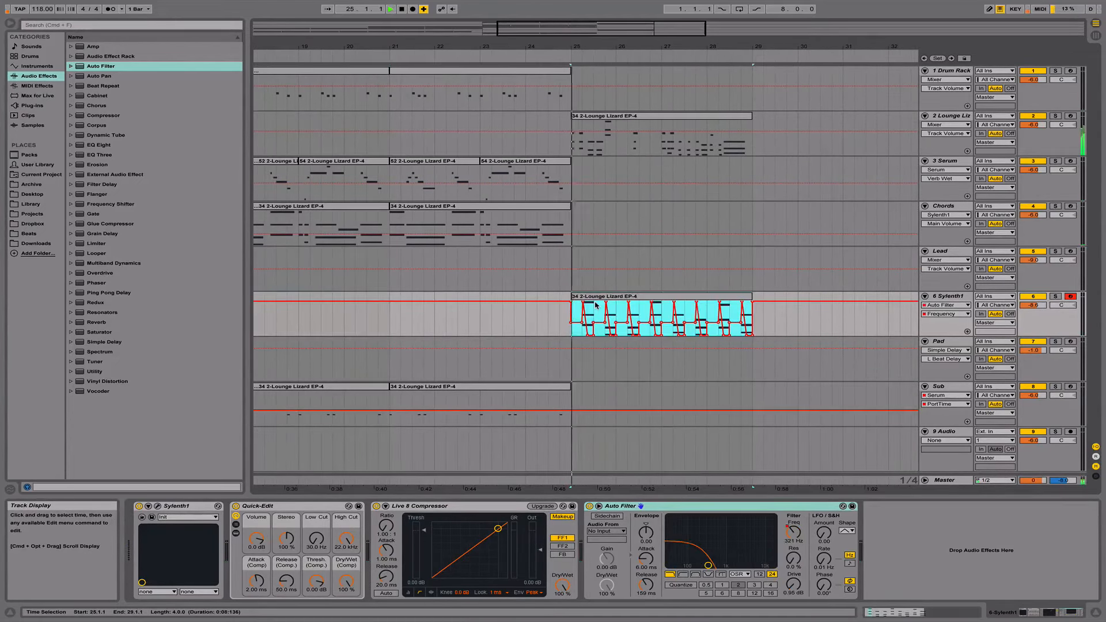
key("space")
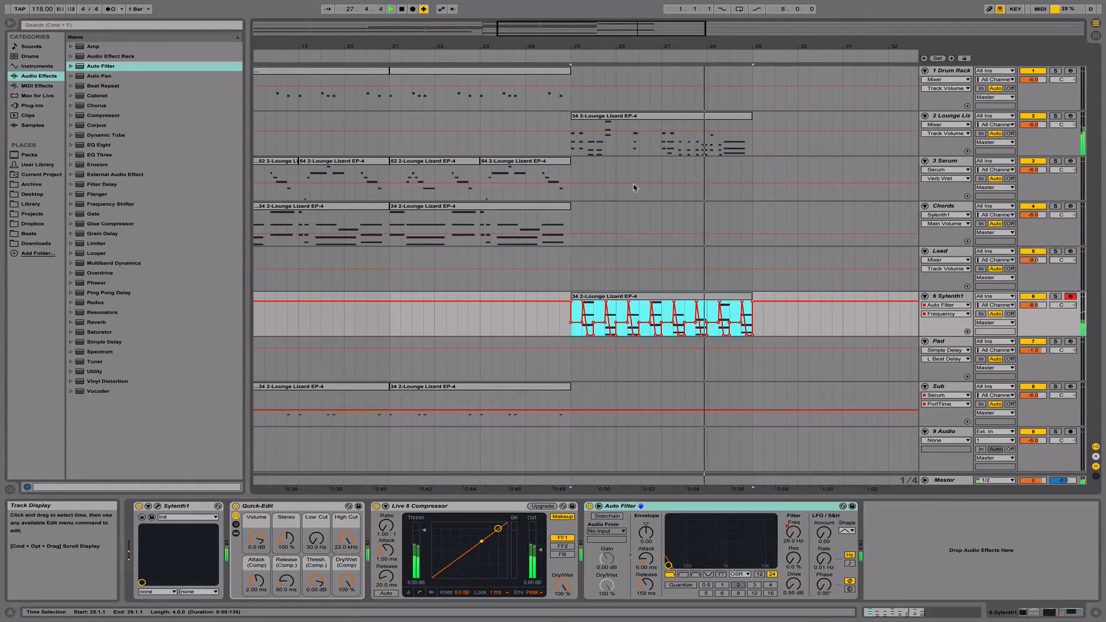
key("space")
Load the Xylophone Hits.adg preset onto a new track above the Sylenth1 track.
left_click_drag(643, 46, 504, 253)
left_click(495, 312)
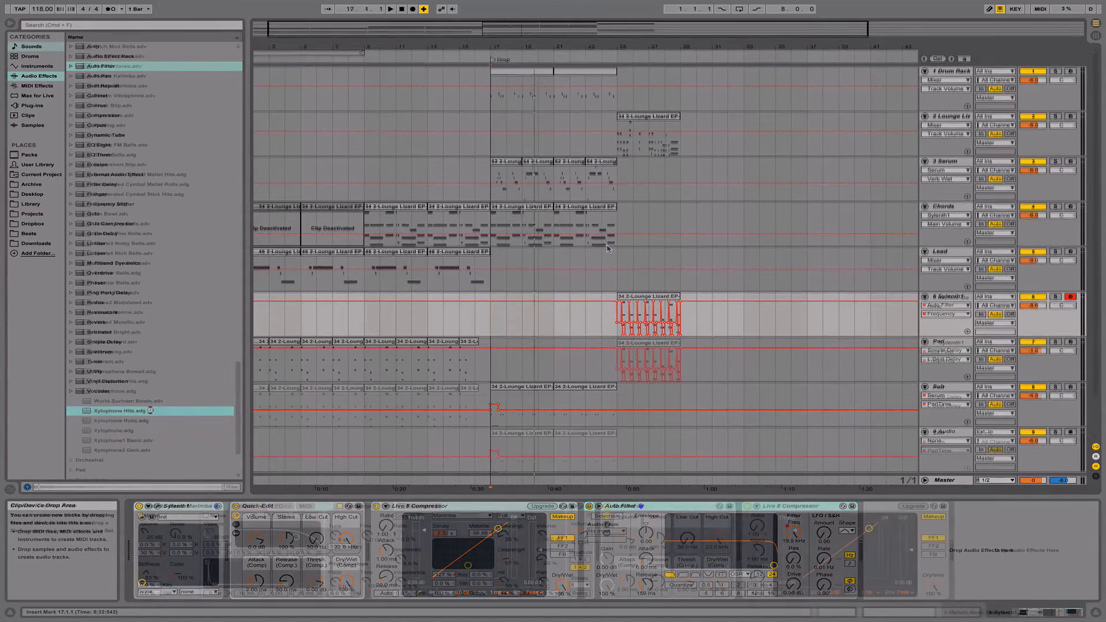
double_click(151, 411)
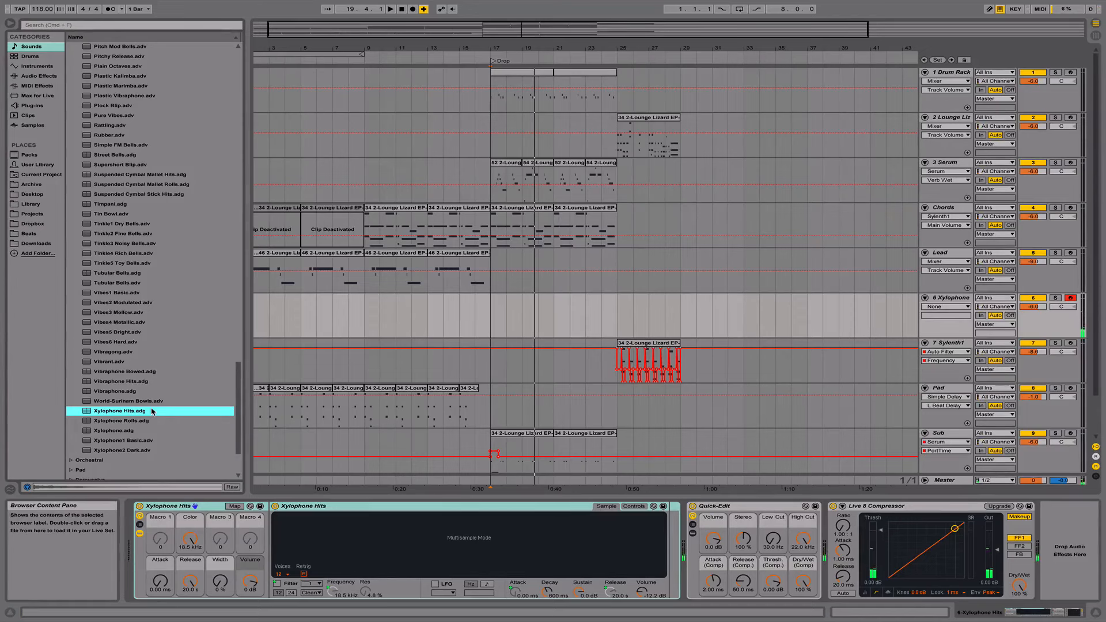
Copy the Chords track's clip at 17.1.1 to the same position on the Xylophone Hits track.
left_click_drag(490, 314, 590, 308)
left_click_drag(491, 182, 522, 180)
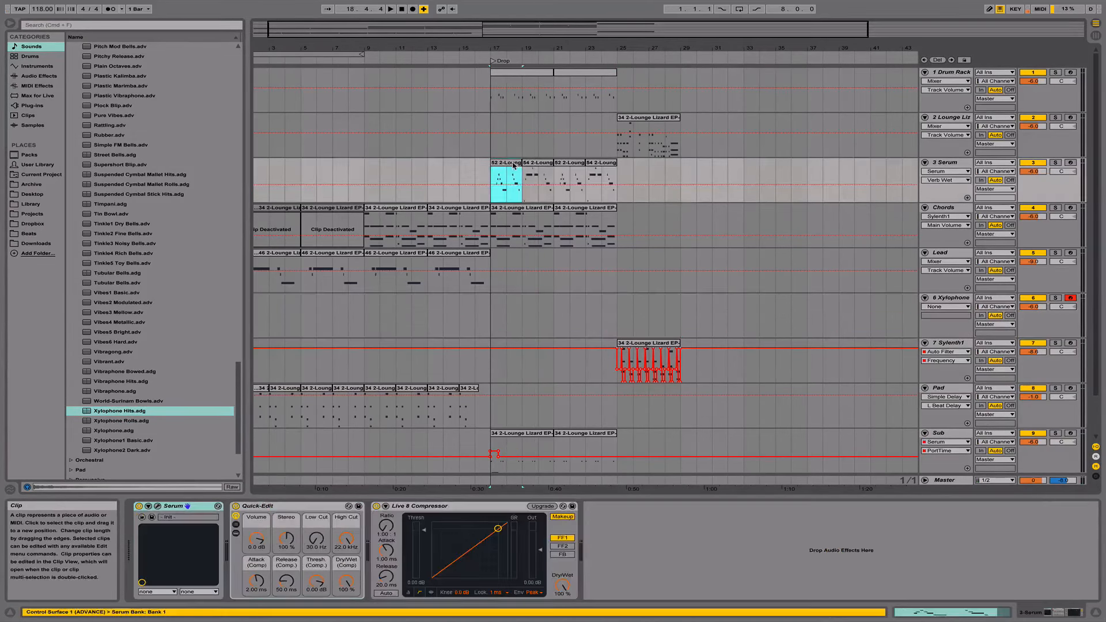
left_click(511, 208)
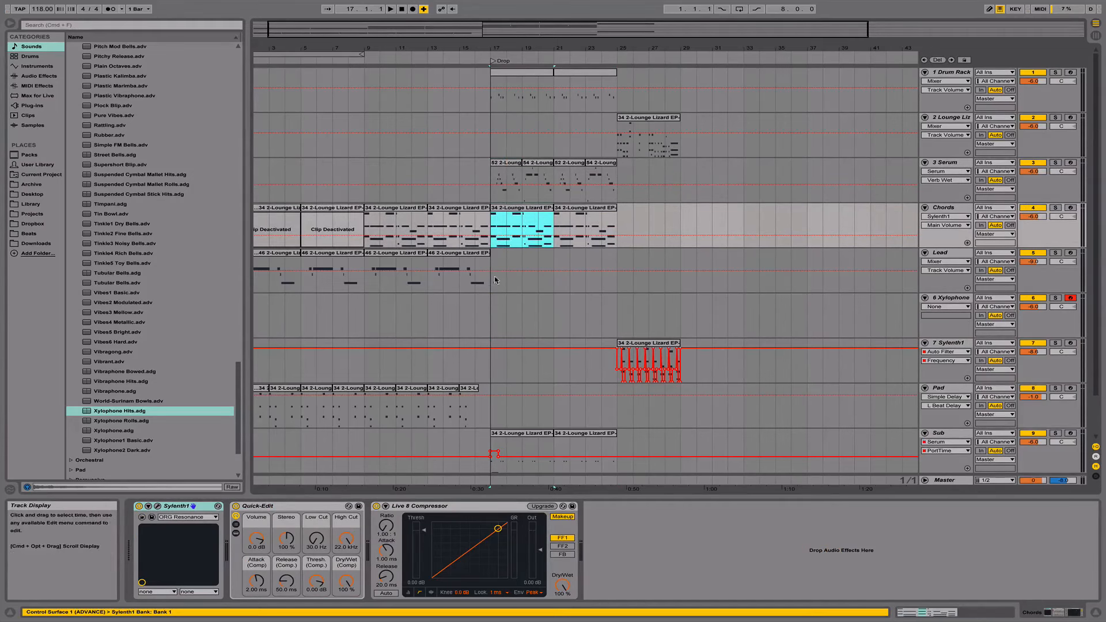
left_click(495, 312)
key("super+v")
Open the notes of the pasted xylophone clip, audition it in the drop, and close the note editor.
double_click(521, 298)
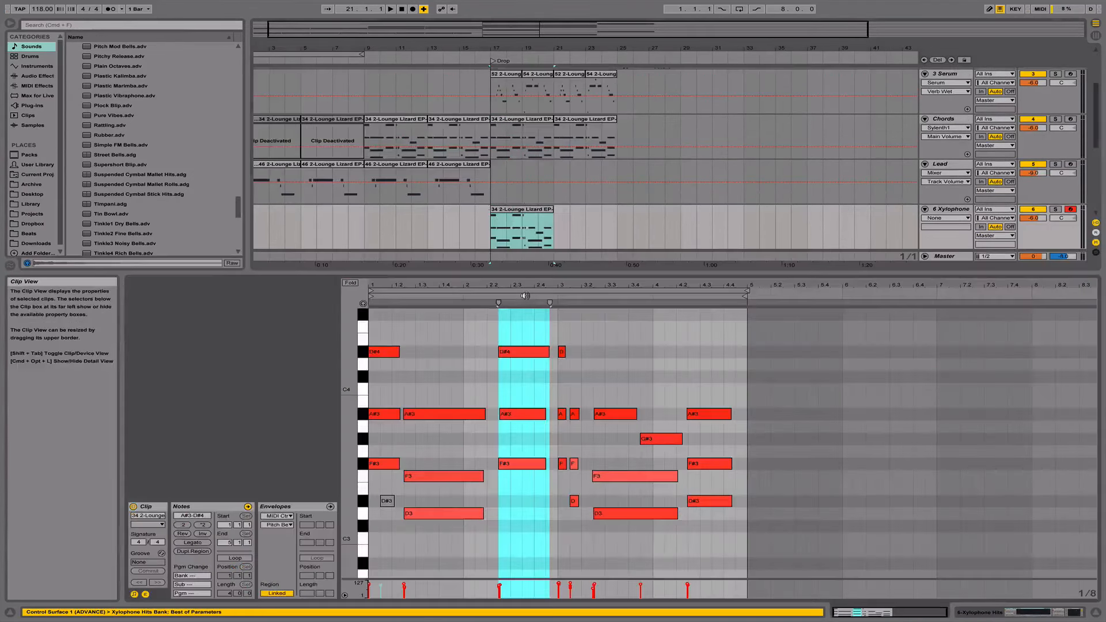
key("space")
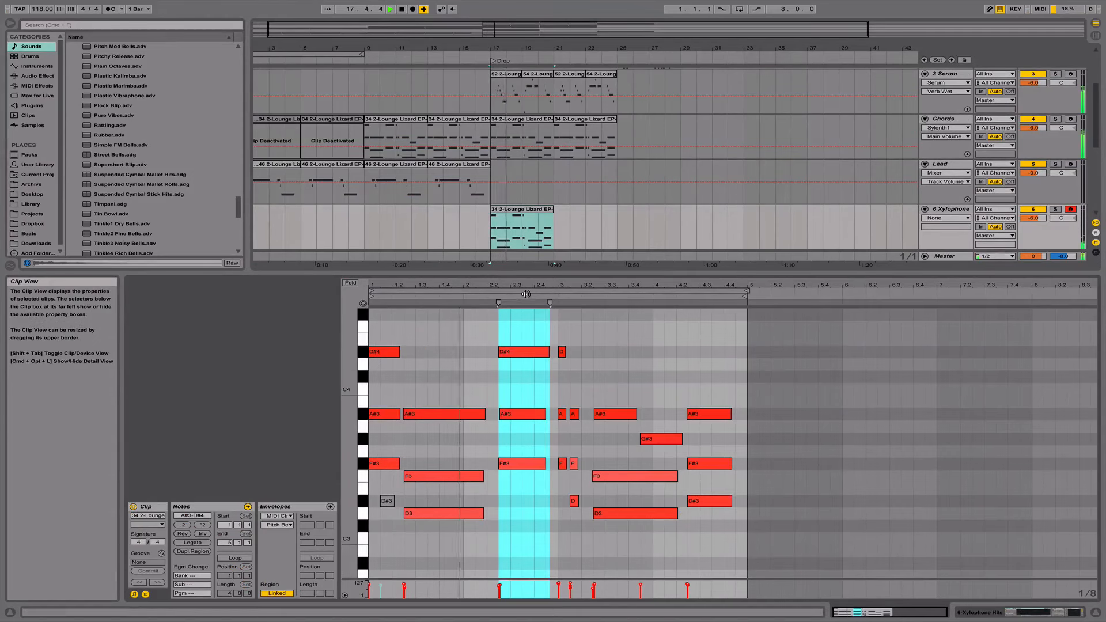
left_click(1094, 609)
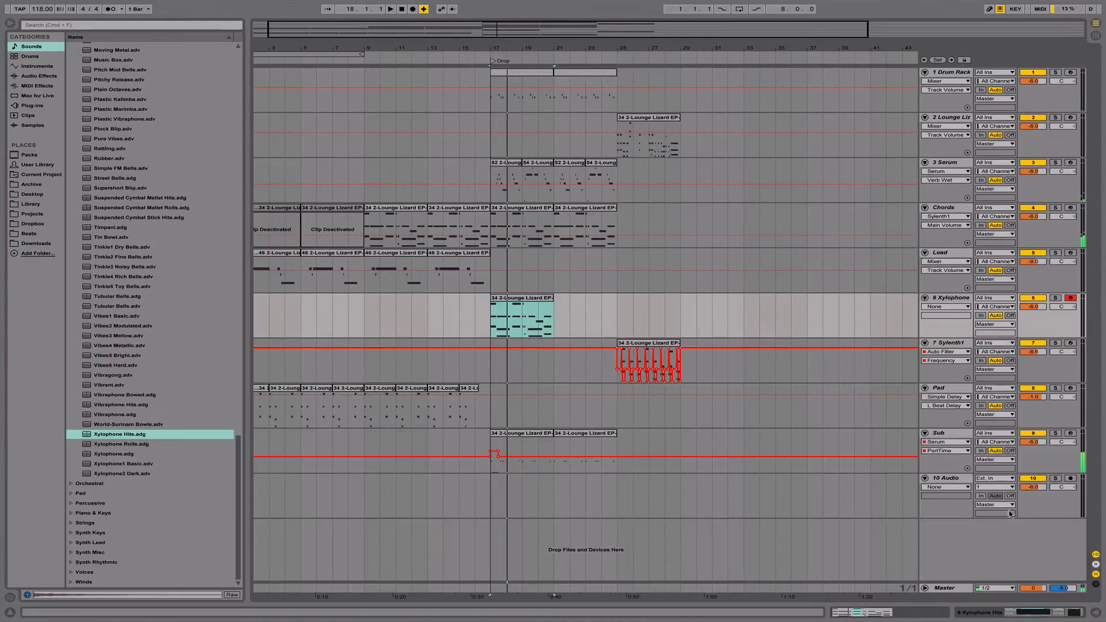
Duplicate the four-bar xylophone clip to 21.1.1 so it covers the second half of the drop.
left_click_drag(506, 46, 428, 119)
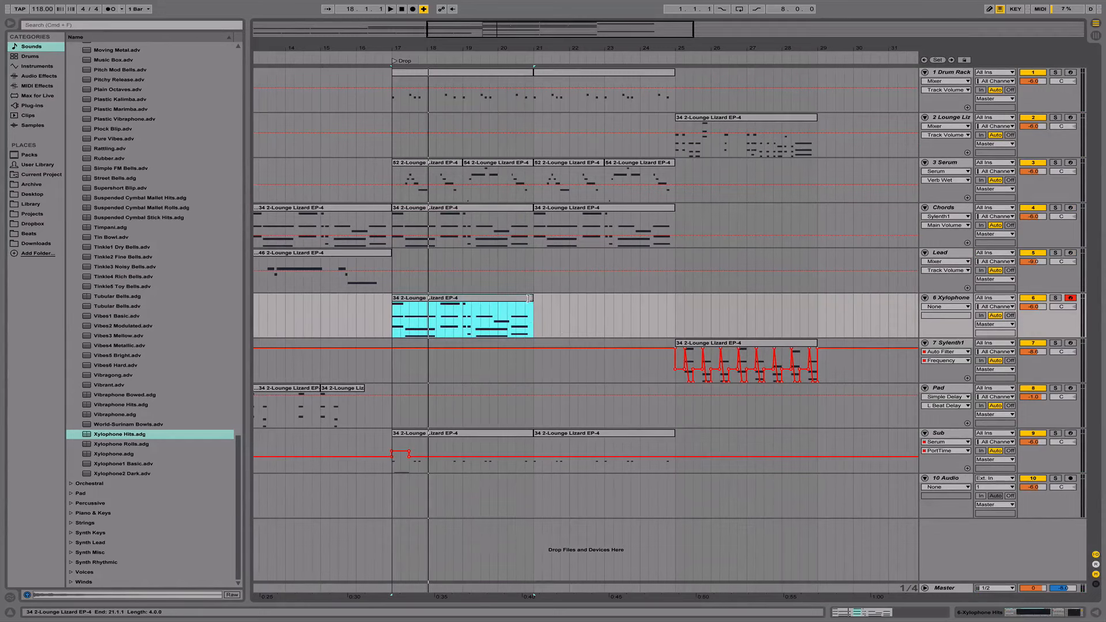
mouse_move(528, 298)
left_mouse_down()
mouse_move(466, 297)
mouse_move(530, 298)
left_mouse_up()
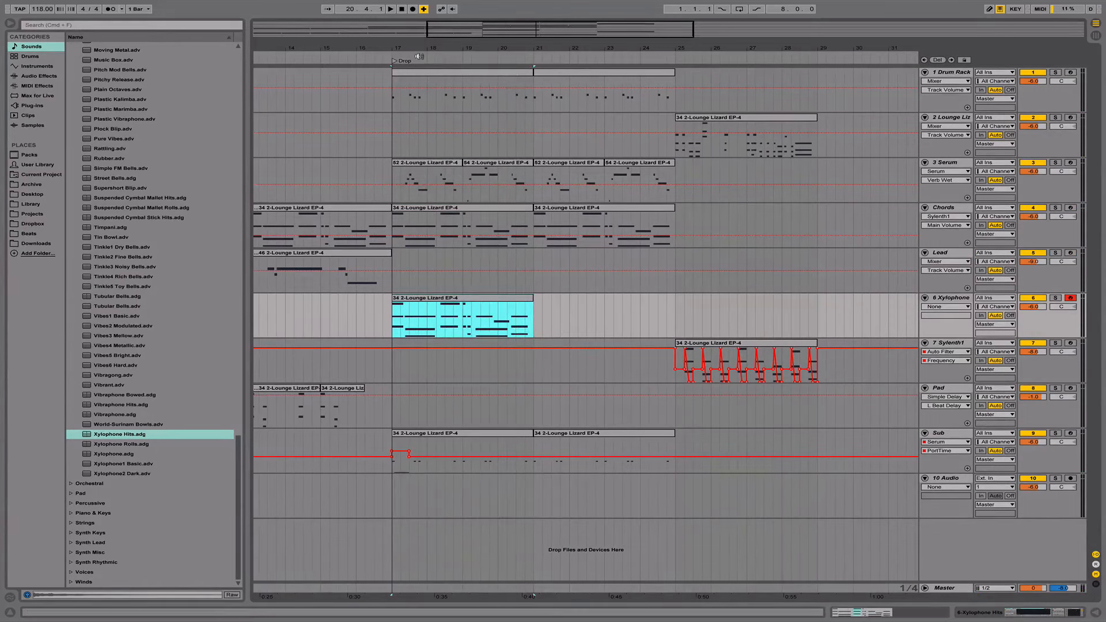
left_click_drag(429, 49, 431, 11)
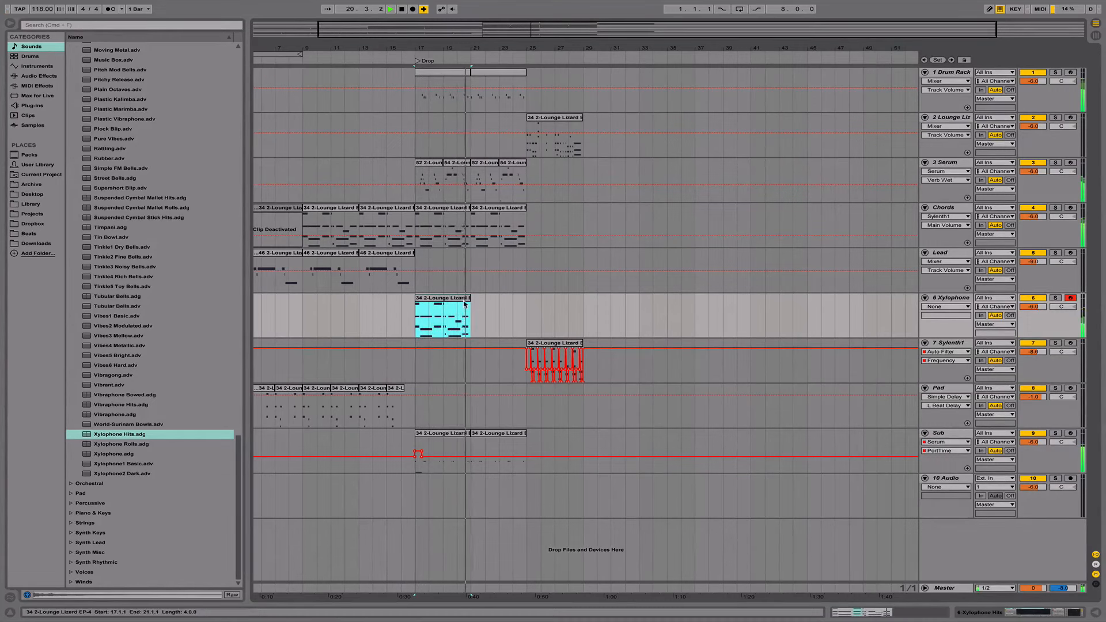
key("super+d")
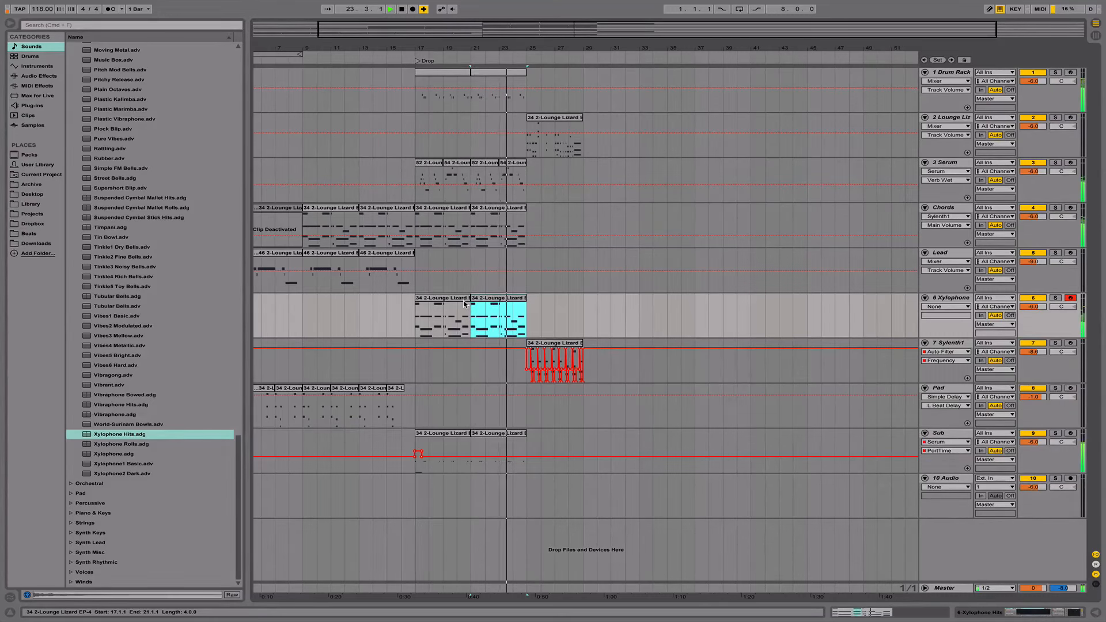
Transpose all notes of the xylophone clip at 21.1.1 up one octave and play it back.
double_click(482, 296)
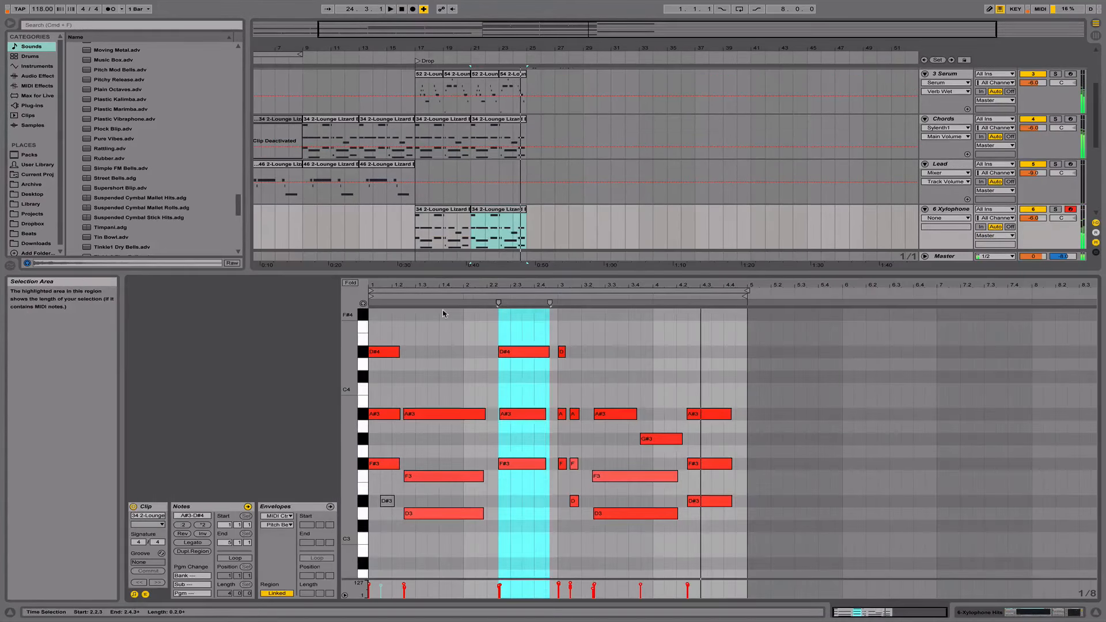
left_click(443, 314)
key("super+a")
key("space")
key("shift+Up")
key("space")
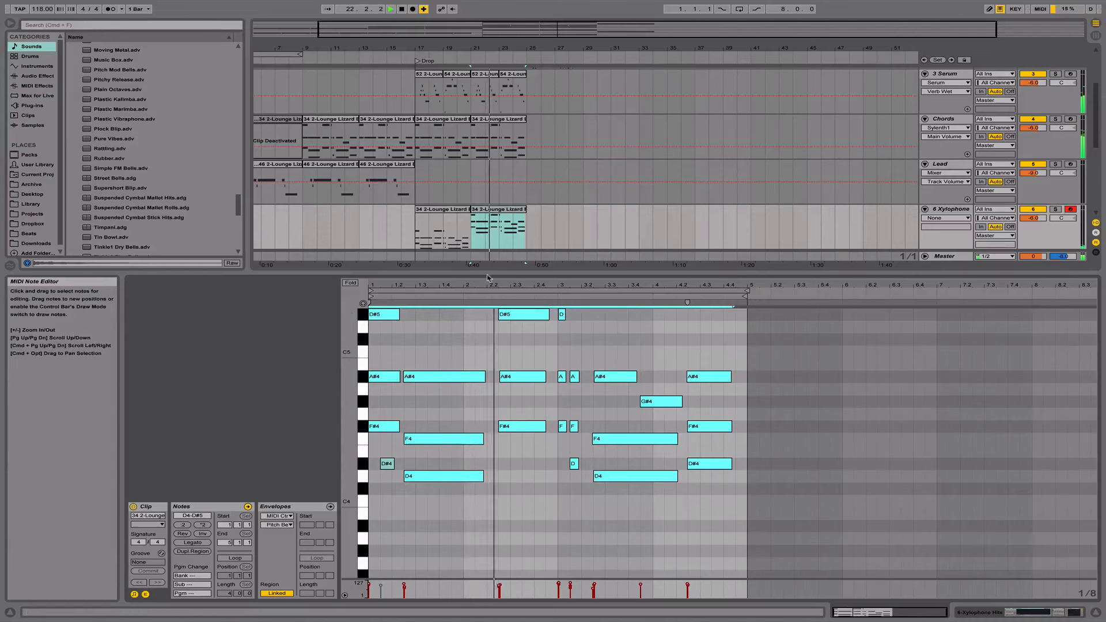
Transpose all notes of the xylophone clip at 17.1.1 up one octave and close the note editor.
left_click(499, 212)
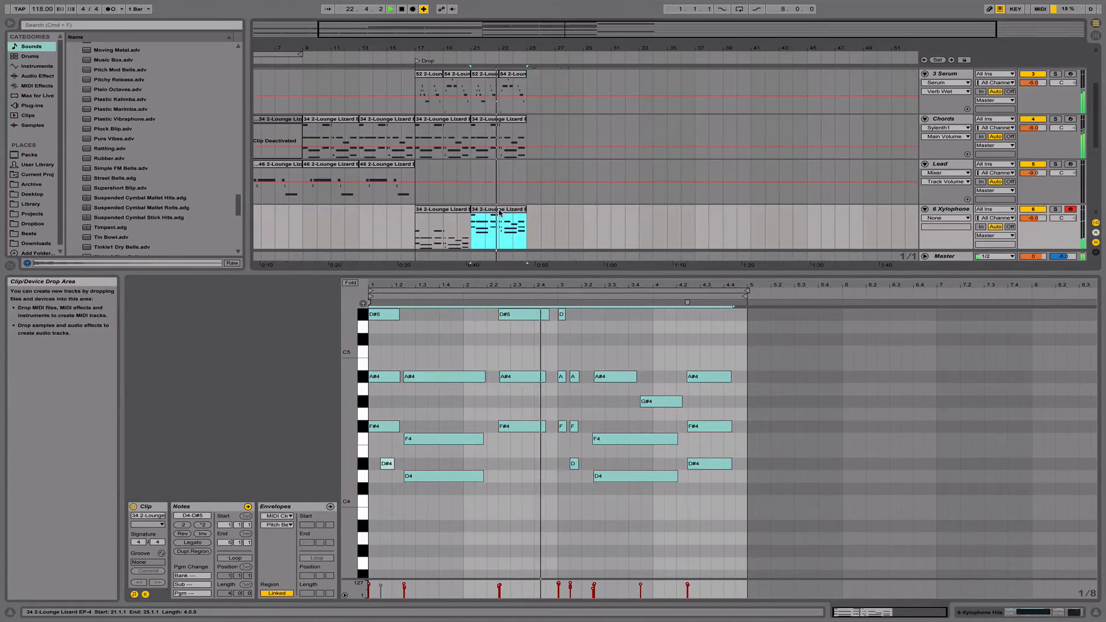
double_click(451, 210)
key("super+a")
key("shift+Up")
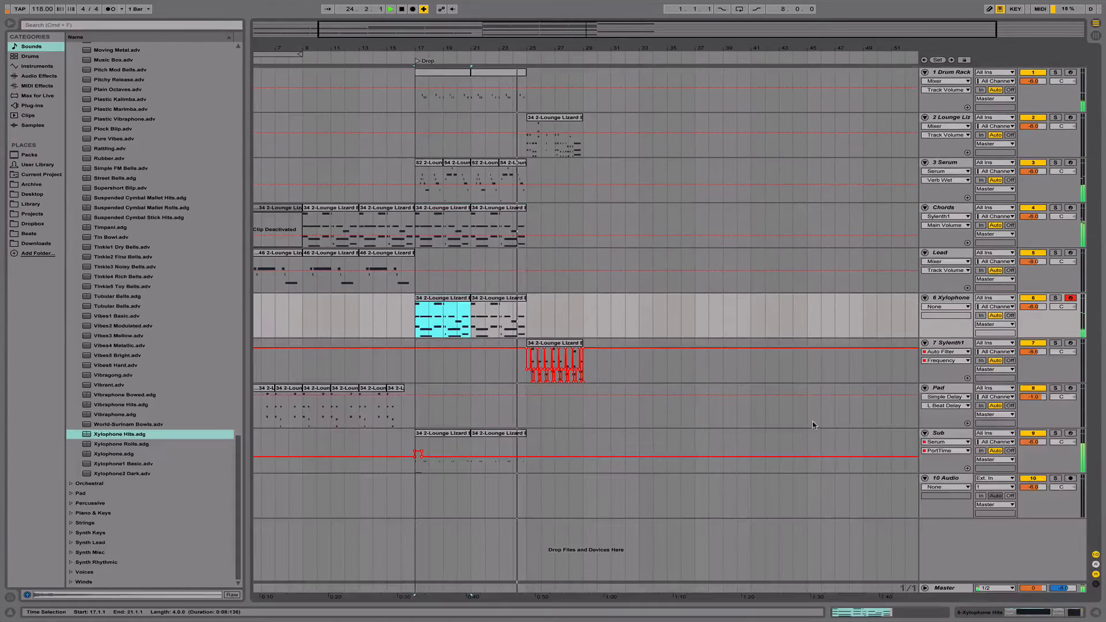
key("super+alt+l")
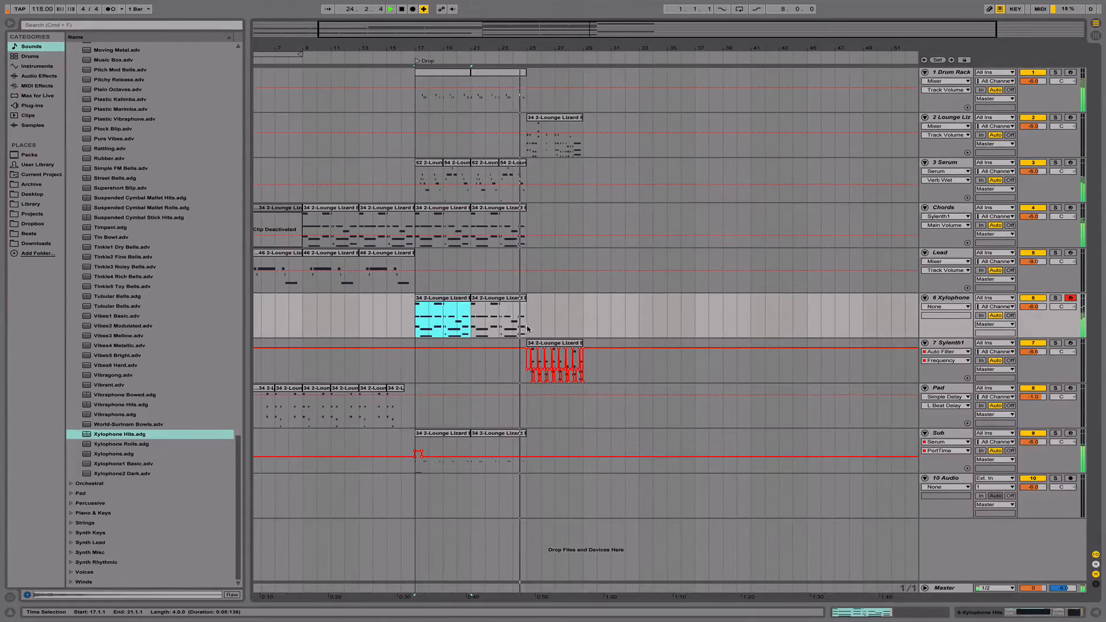
Duplicate both xylophone clips from bars 17–25 so they also fill bars 25–33, and play the section back.
left_click(522, 324)
left_click_drag(521, 324, 414, 325)
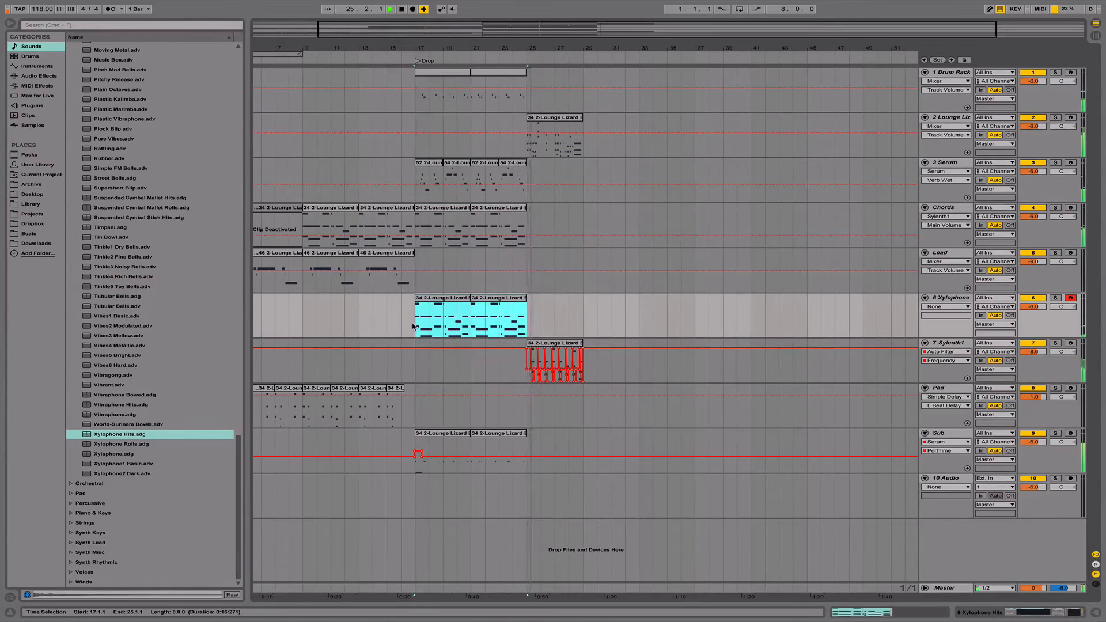
key("super+d")
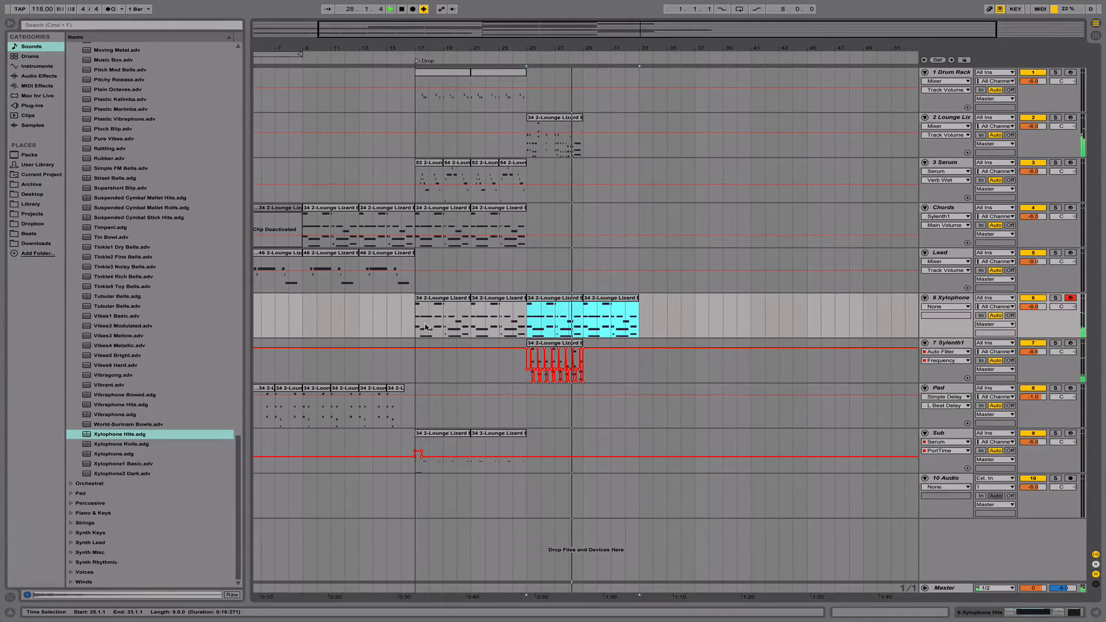
key("space")
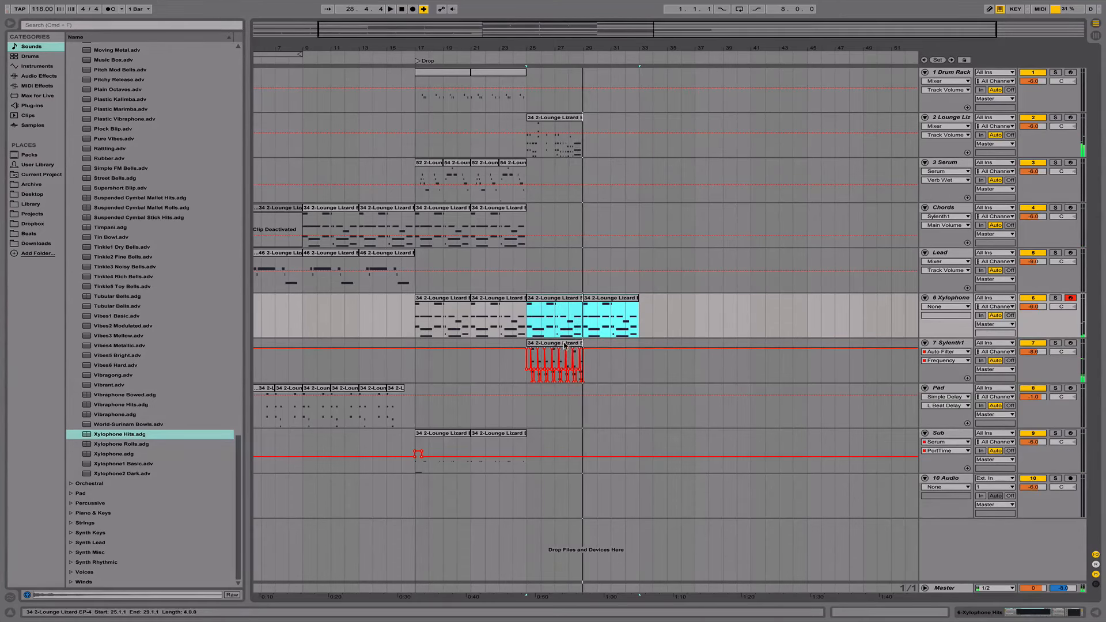
Duplicate the four-bar Sylenth1 clip at bar 25, with its filter automation, to bar 29.
left_click(567, 343)
key("super+d")
scroll(533, 223, "left", 3)
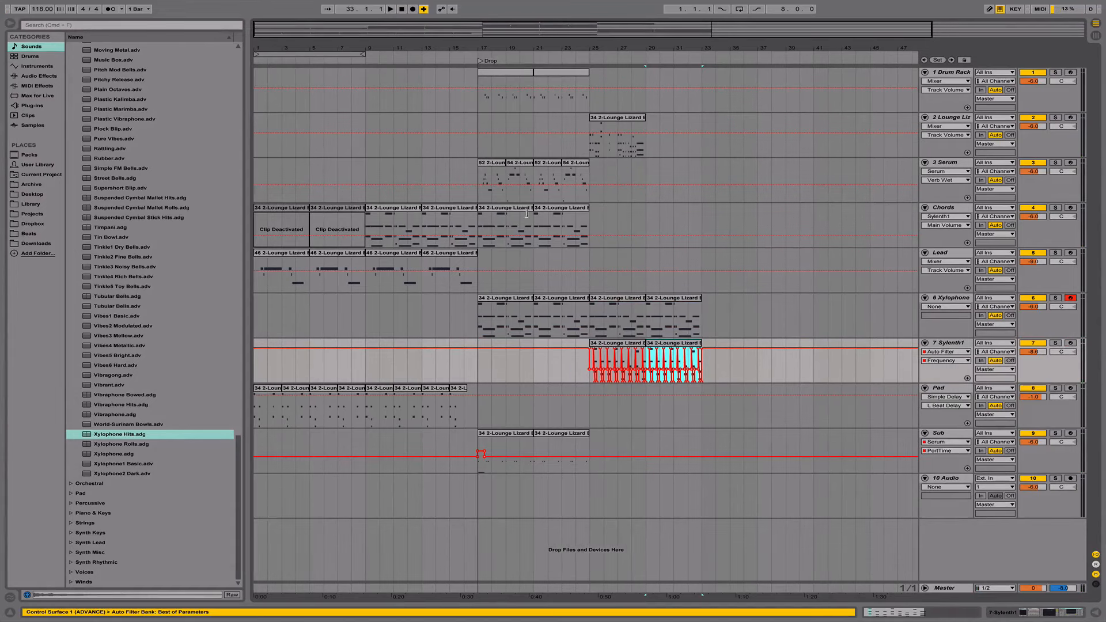
Copy the last two Lead clips before the drop to 25.1.1 and listen to them with the other parts.
left_click(956, 299)
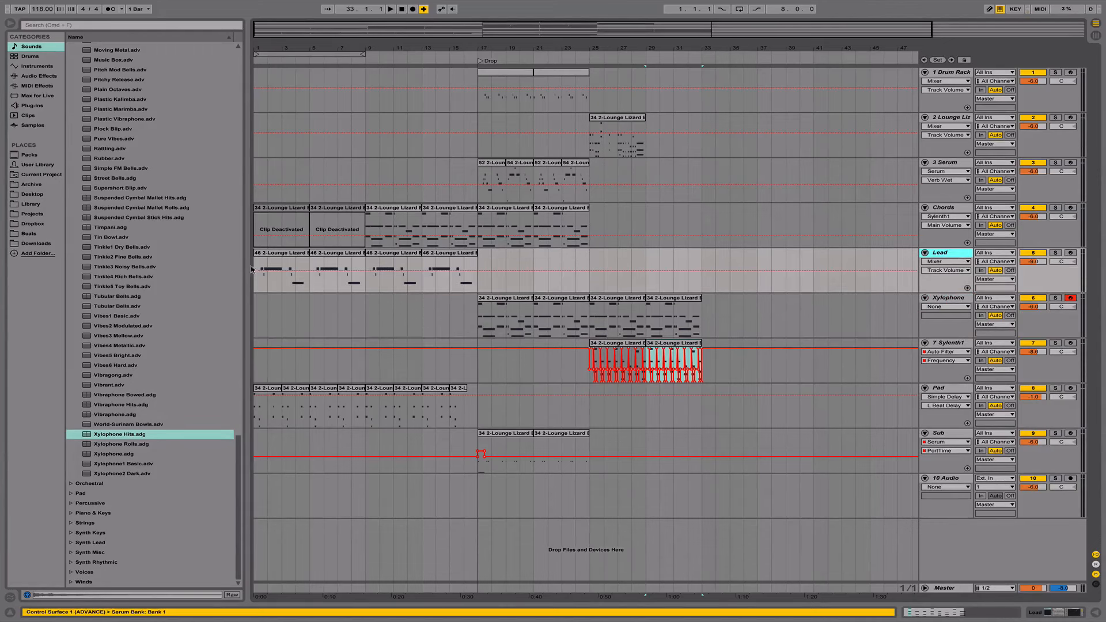
left_click(393, 246)
left_click(417, 252)
left_click(449, 253, "shift")
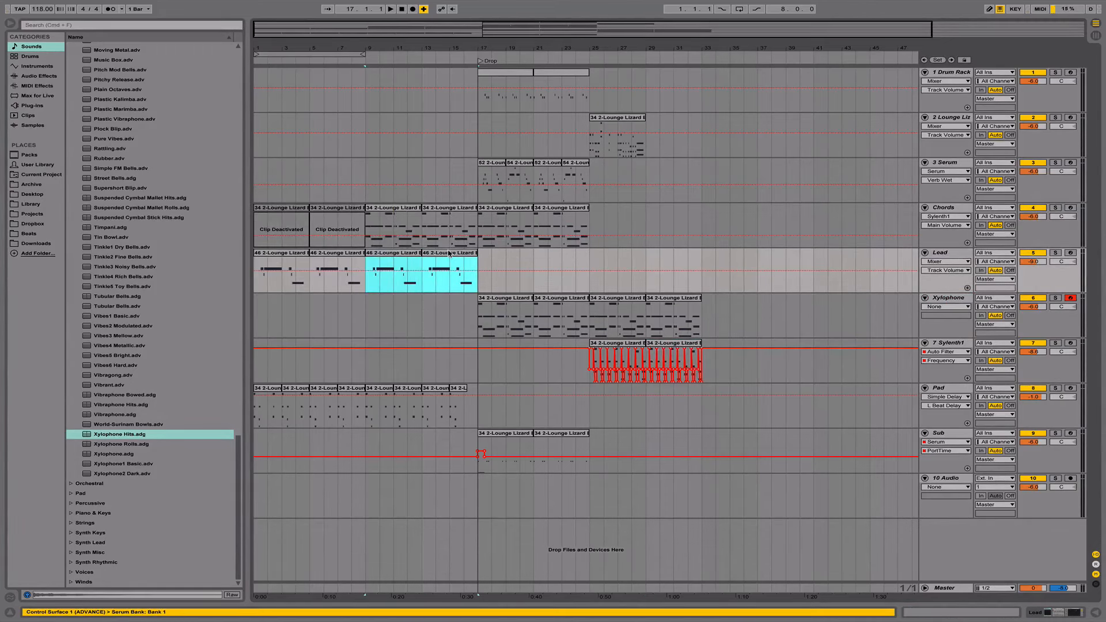
left_click(589, 266)
key("super+v")
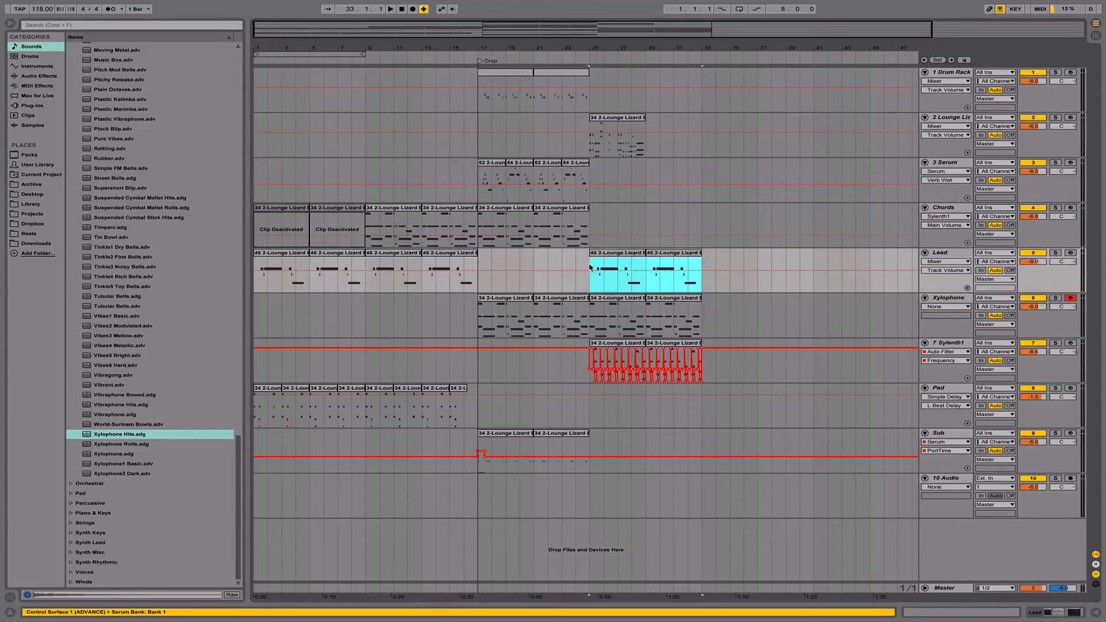
key("space")
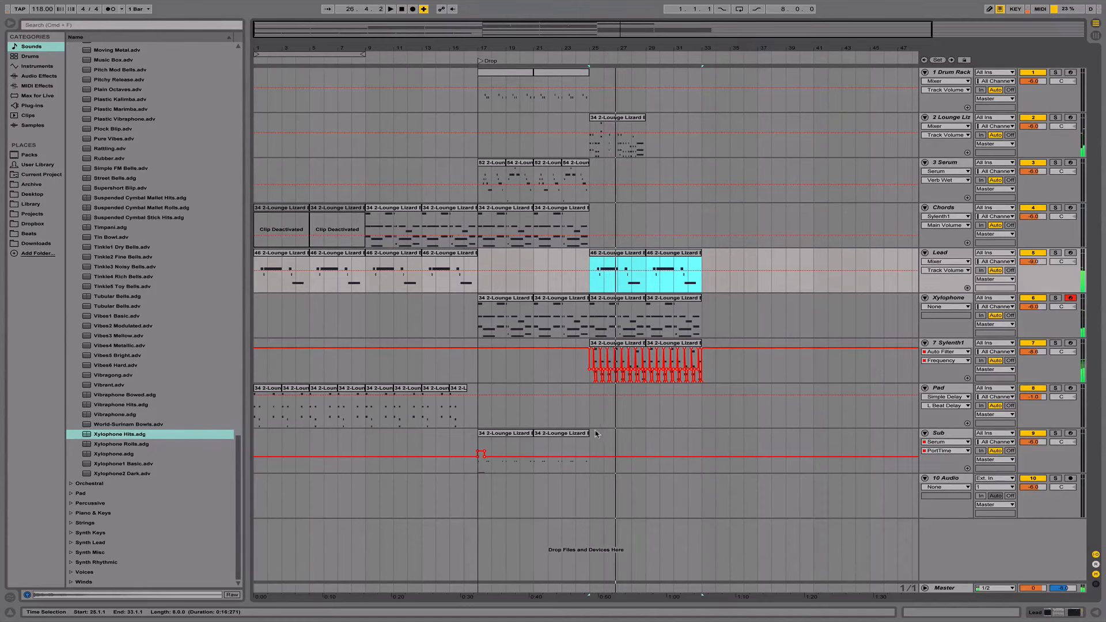
key("space")
Rename the Sylenth1 track as Supersaw.
left_click(562, 435)
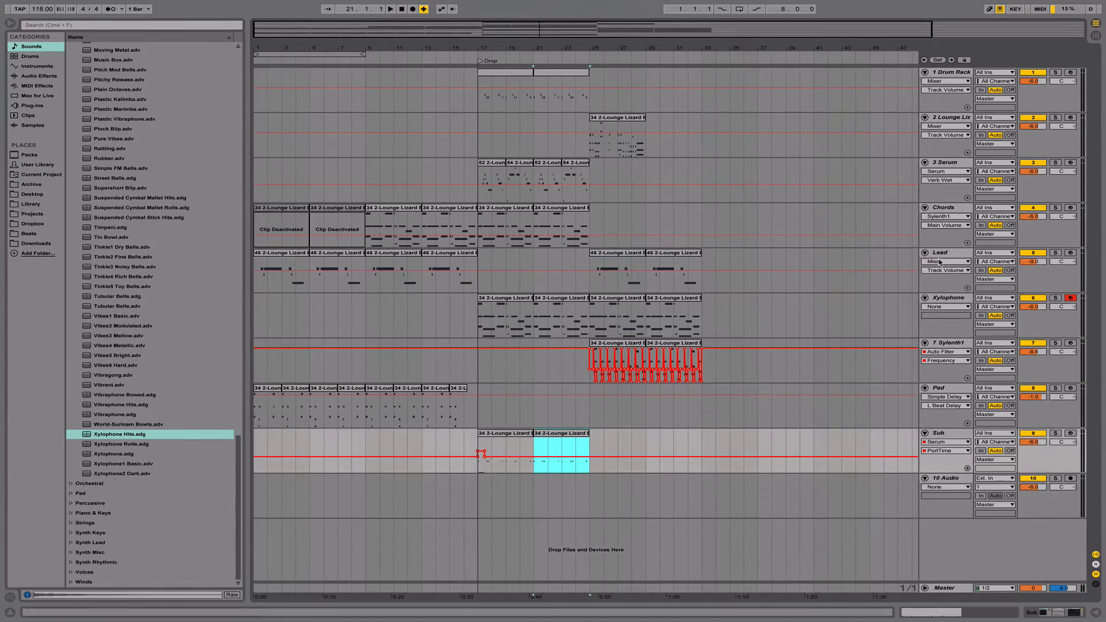
left_click(950, 352)
left_click(956, 345)
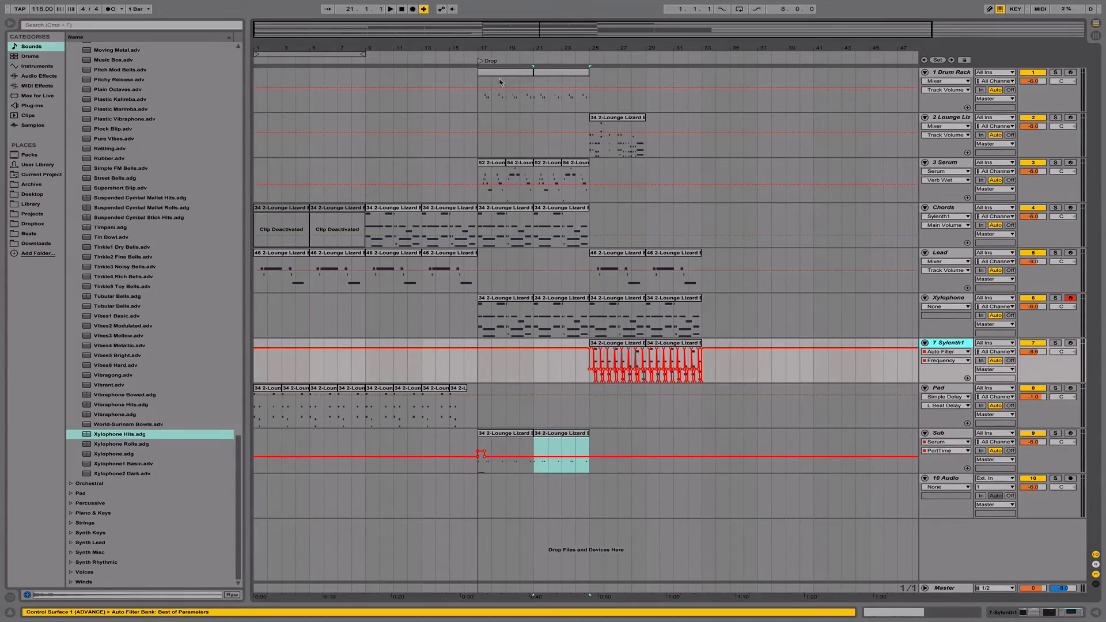
left_click_drag(546, 51, 546, 48)
left_click(947, 345)
key("super+r")
type("A")
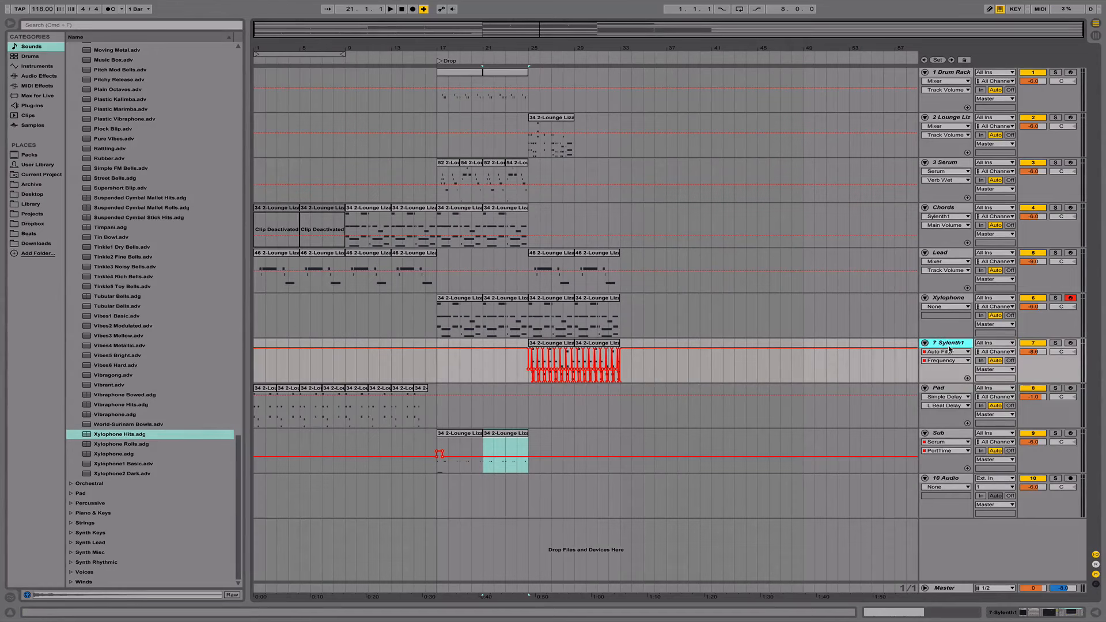
key("super+r")
type("C")
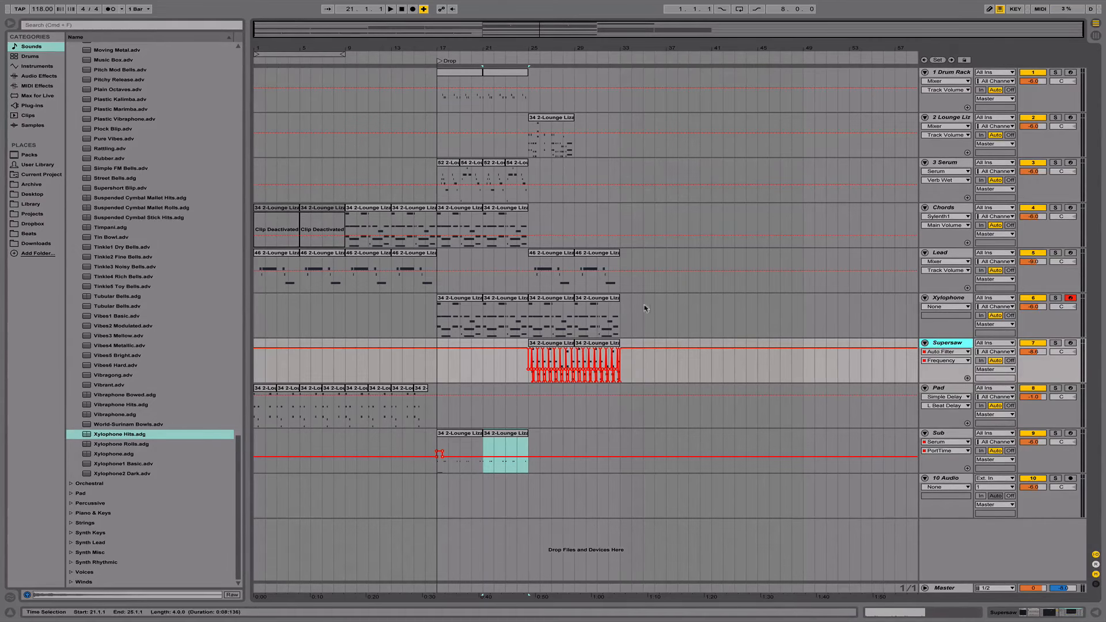
Rename the Lounge Lizard track as Chords.
left_click_drag(588, 47, 588, 57)
left_click(954, 117)
key("super+r")
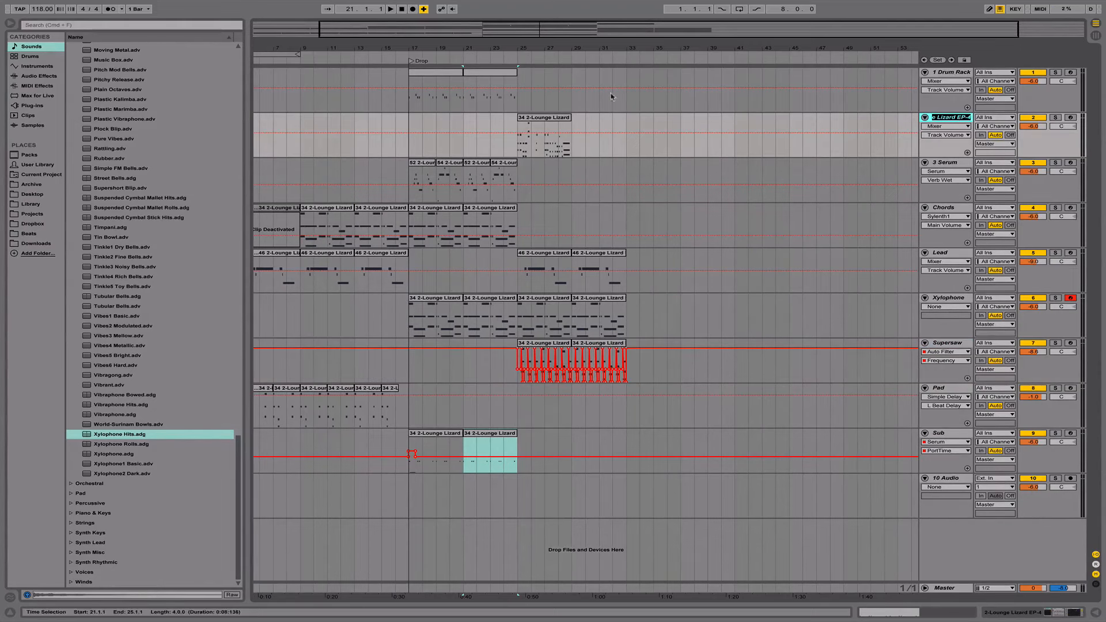
mouse_move(587, 49)
left_mouse_down()
mouse_move(602, 66)
mouse_move(603, 54)
left_mouse_up()
key("super+r")
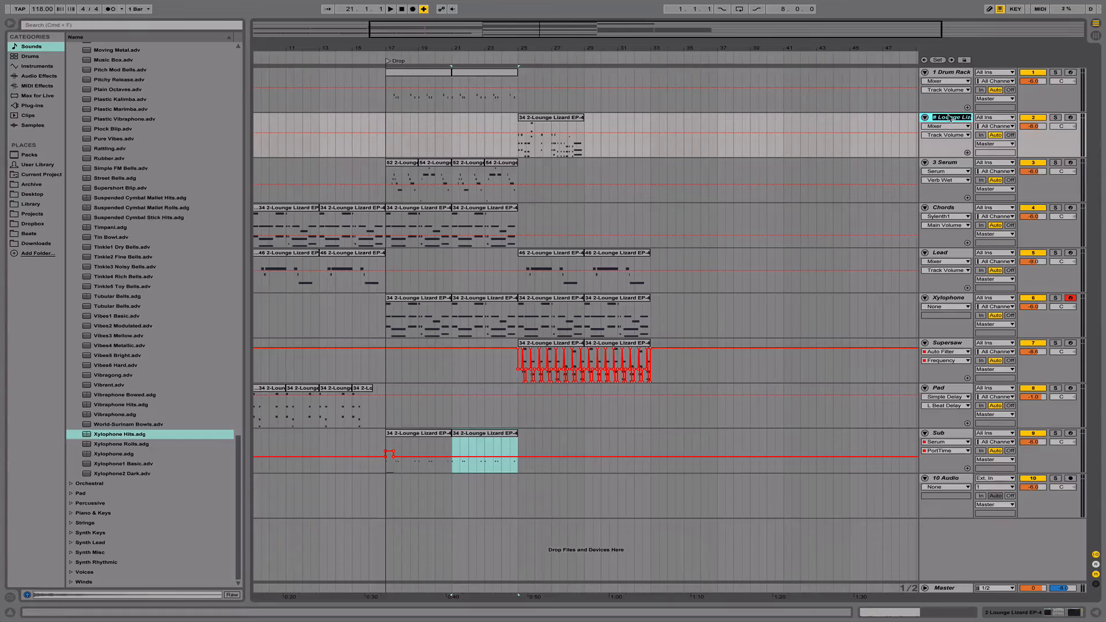
type("L")
key("Return")
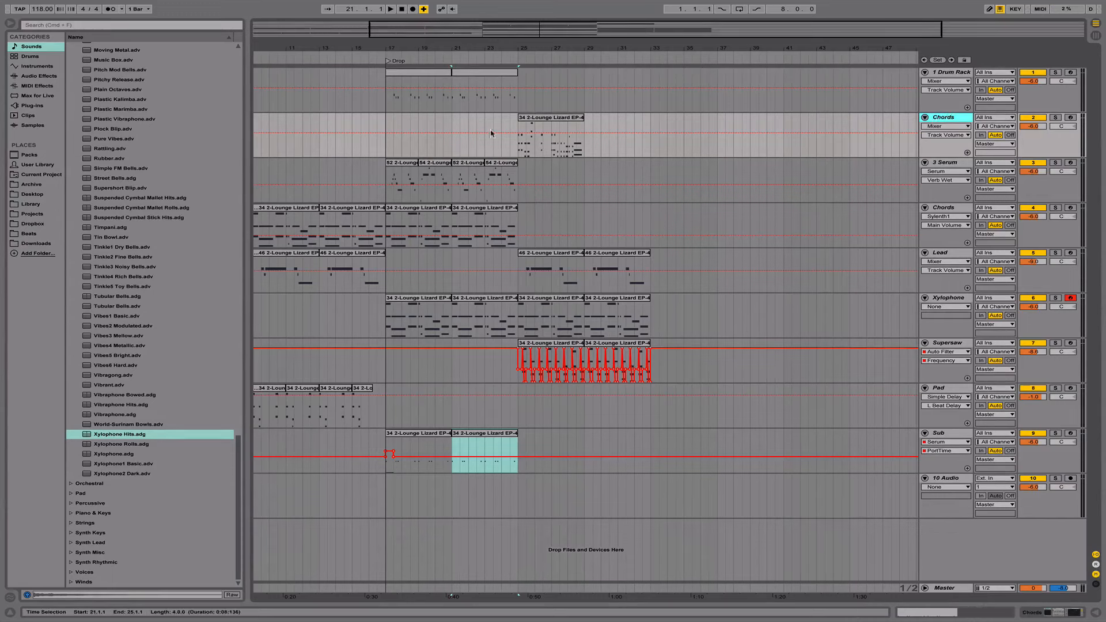
Insert a new audio track directly below the Supersaw track.
left_click(384, 206)
left_click(385, 196)
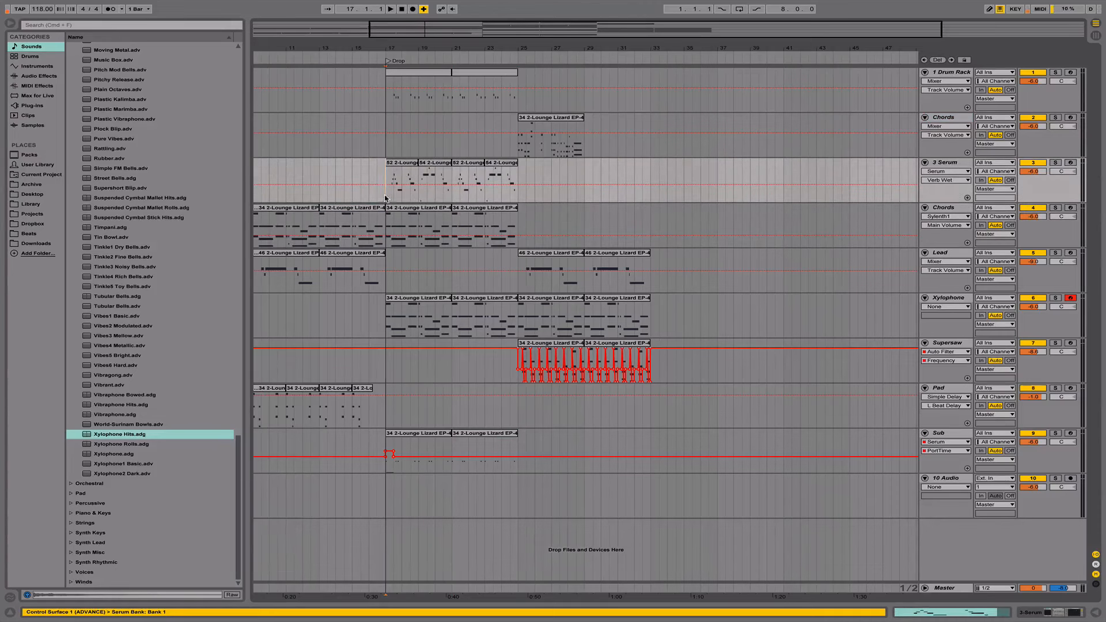
left_click_drag(496, 48, 514, 29)
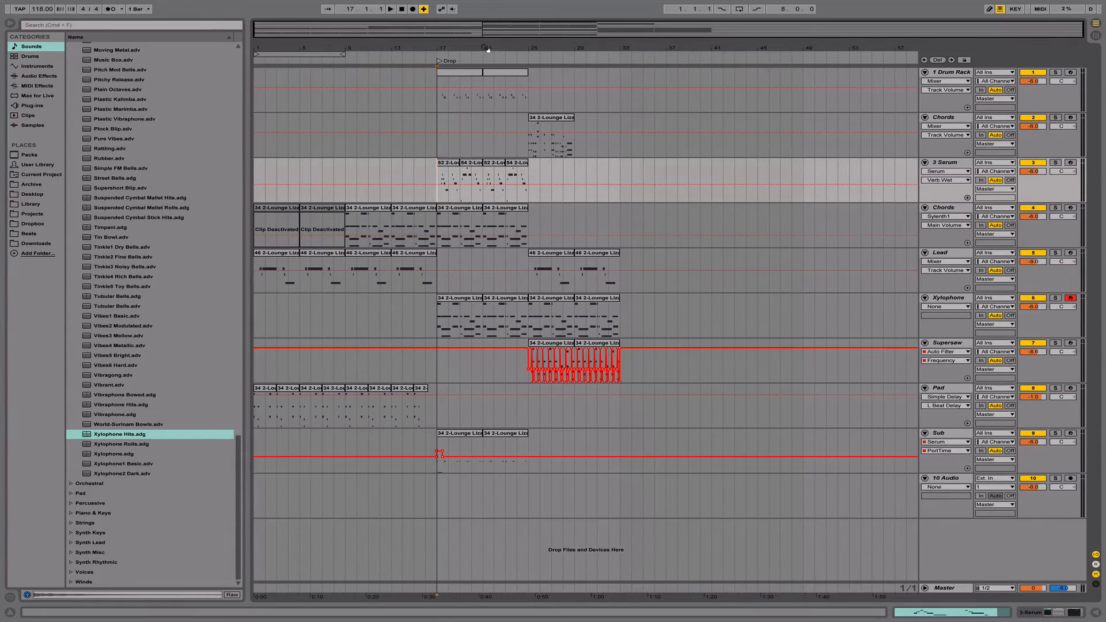
mouse_move(488, 49)
left_mouse_down()
mouse_move(487, 83)
mouse_move(487, 69)
left_mouse_up()
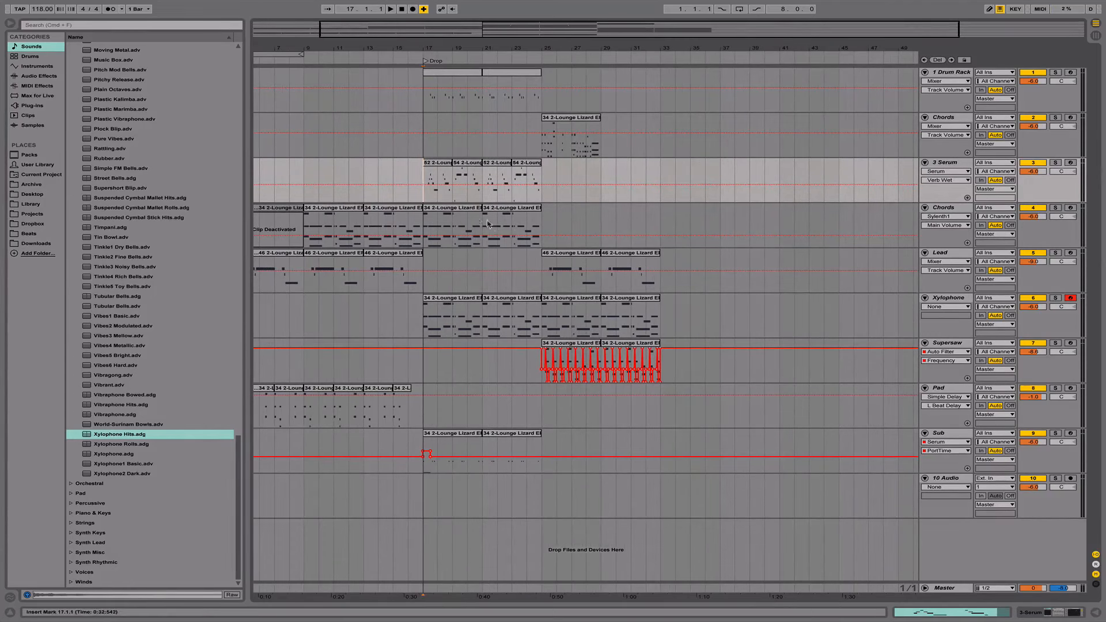
left_click(965, 344)
key("super+shift+t")
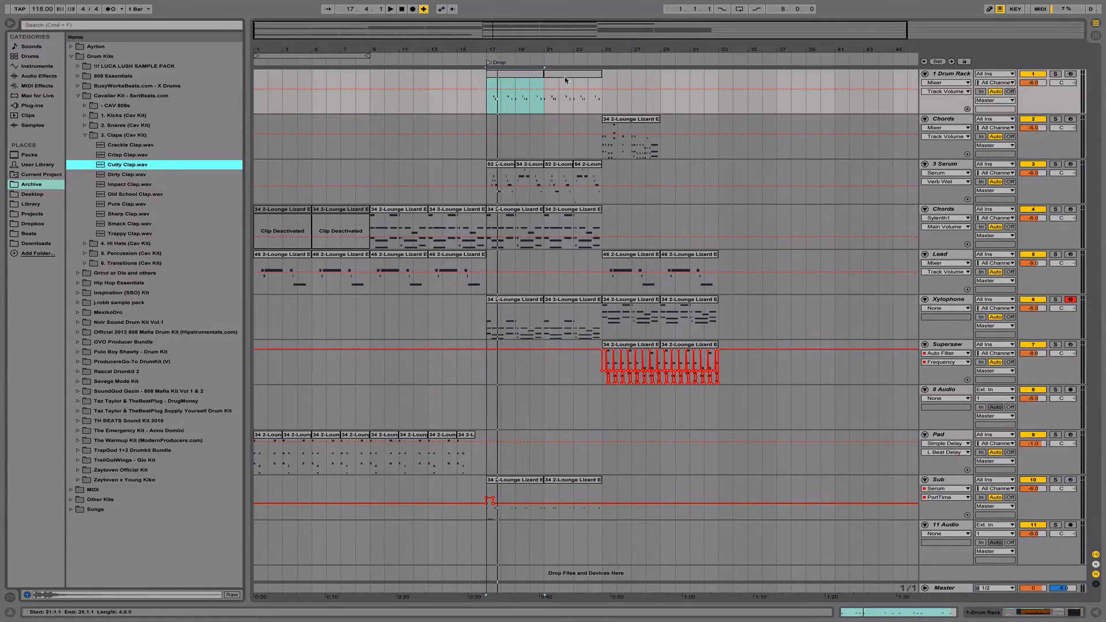
Load Cutty Clap.wav onto the Drum Rack's empty D1 pad and open the notes of the drop's drum clip.
double_click(950, 75)
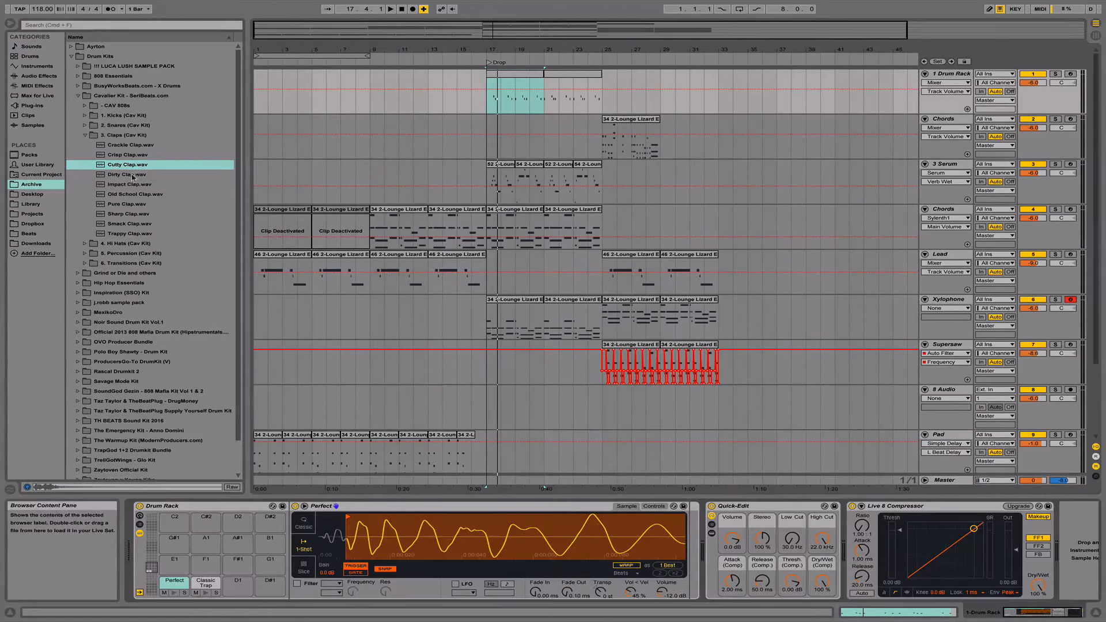
left_click_drag(129, 168, 236, 586)
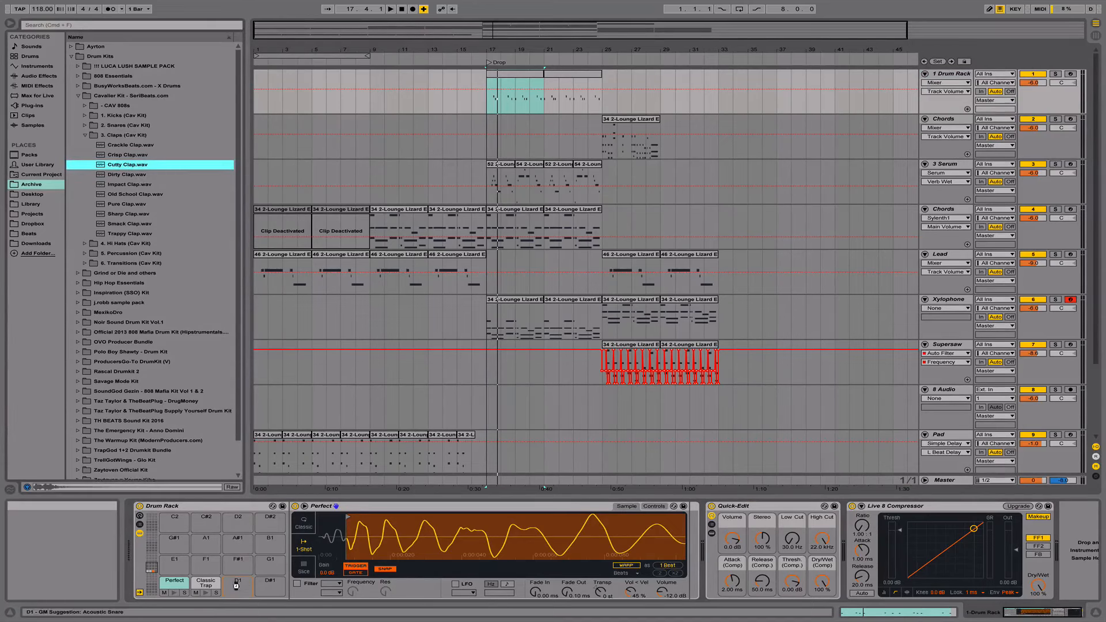
double_click(557, 101)
left_click(513, 322)
left_click(449, 321)
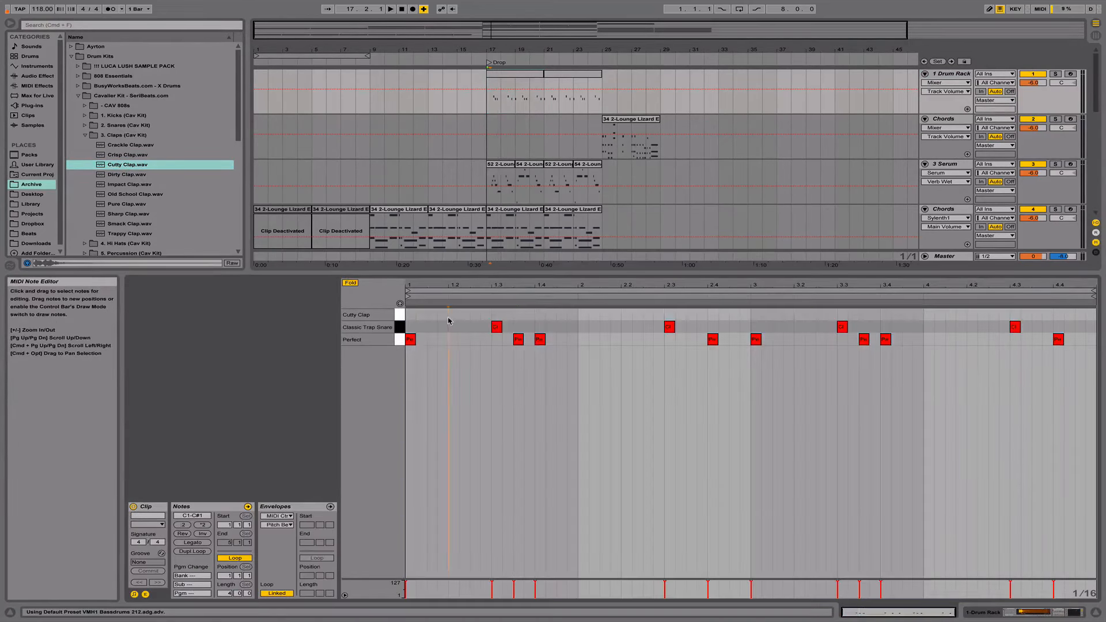
Add Cutty Clap notes at 1.4.3 and 2.1.3 in the drum clip and audition the pattern.
key("space")
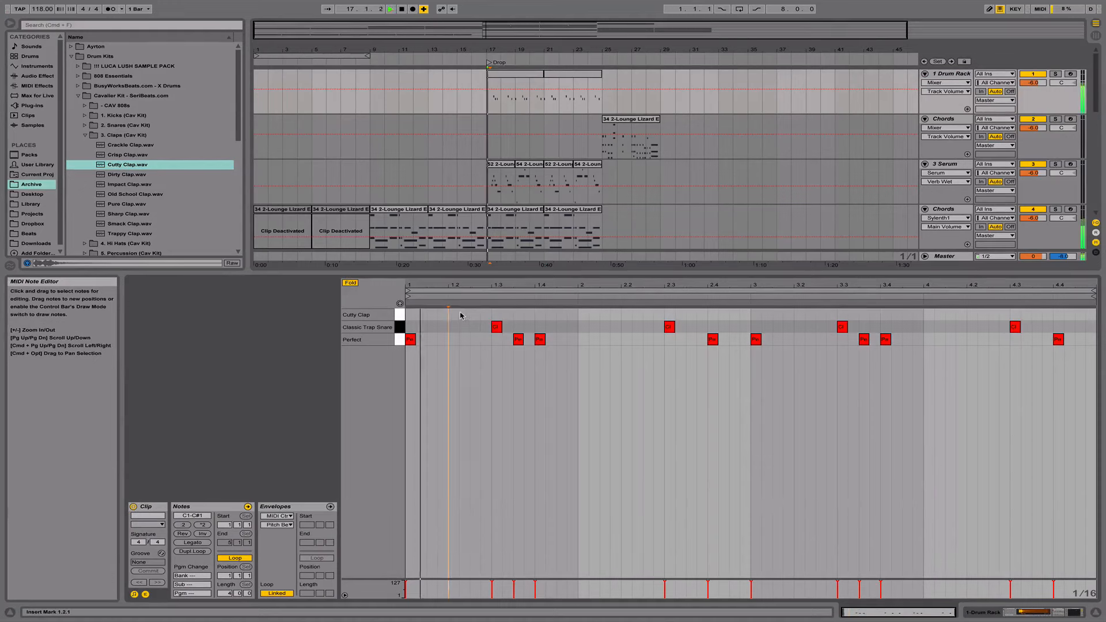
left_click(559, 318)
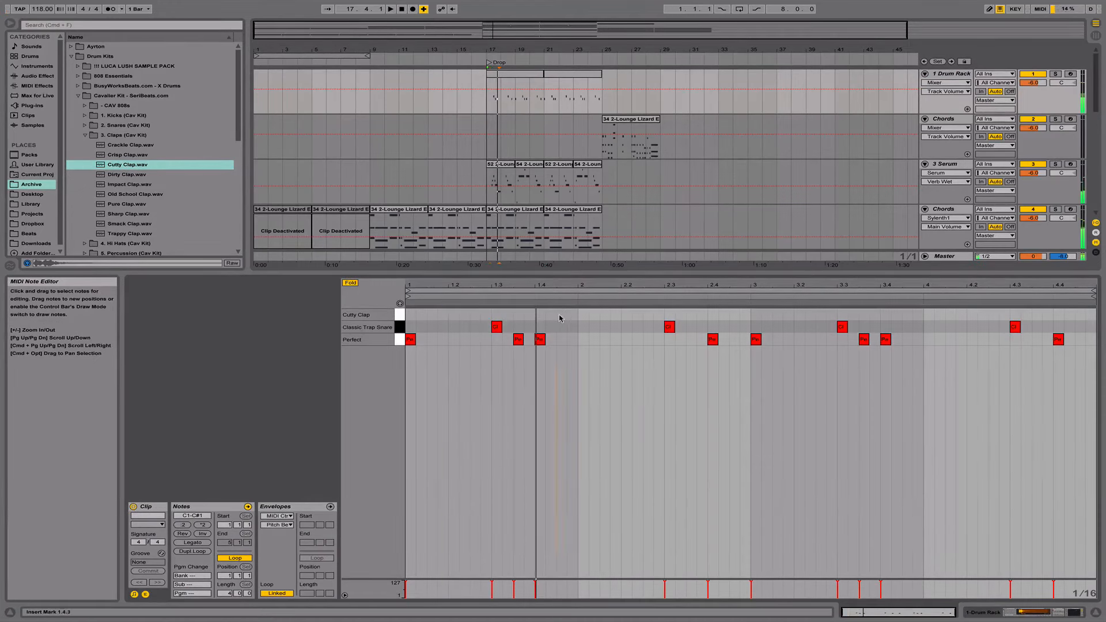
double_click(560, 315)
left_click(595, 316)
double_click(604, 315)
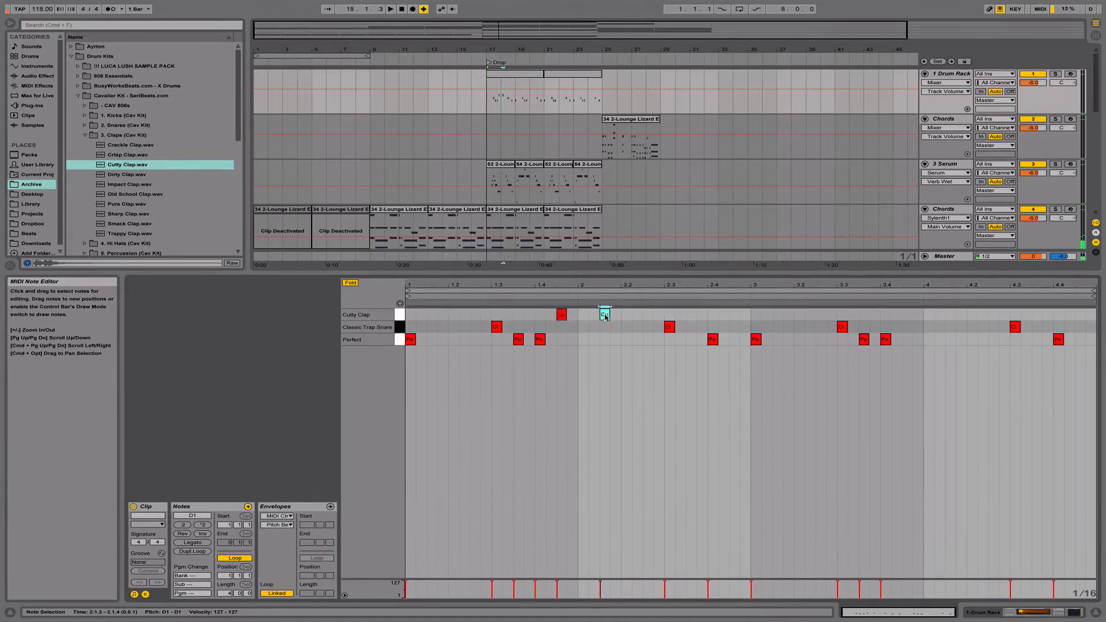
left_click(487, 296)
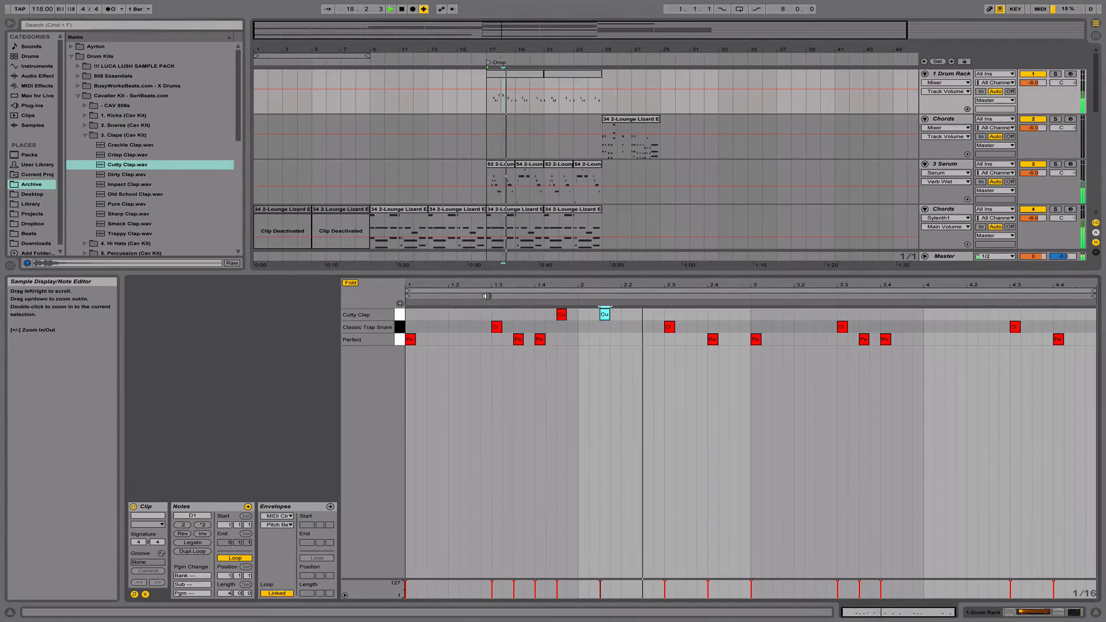
key("space")
Set the velocity of both Cutty Clap notes to 83.
left_click_drag(640, 317, 554, 318)
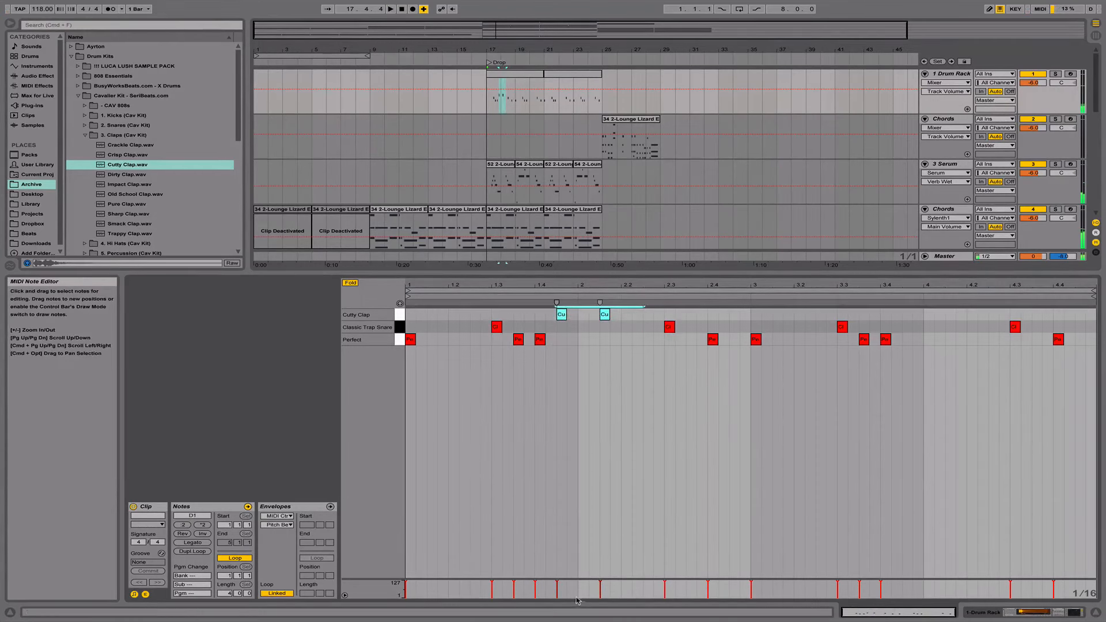
left_click(554, 566)
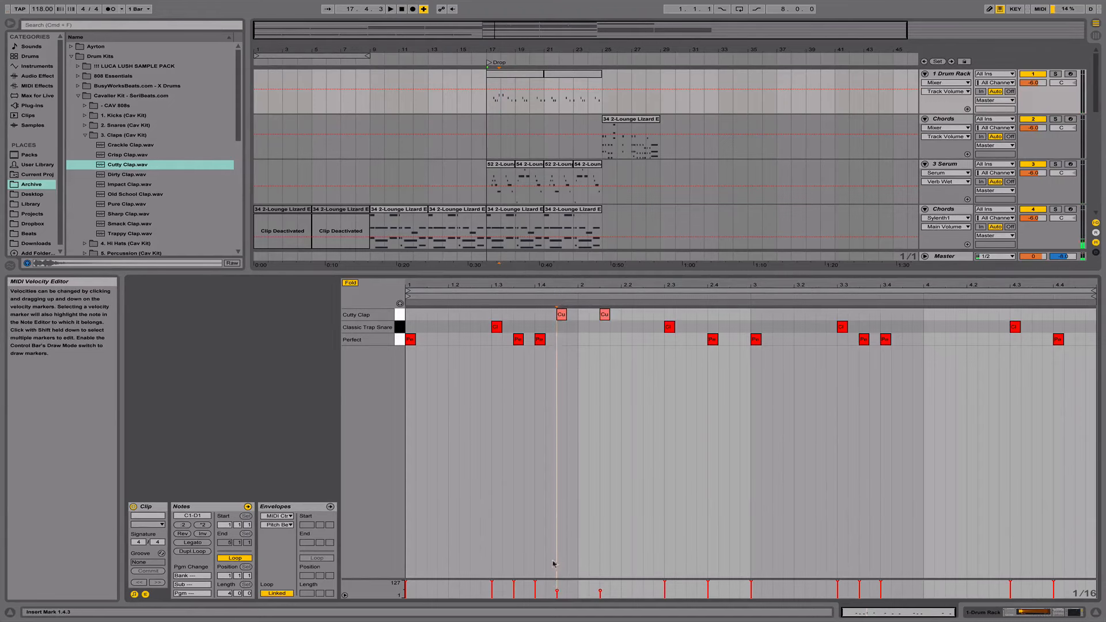
left_click(609, 368, "shift")
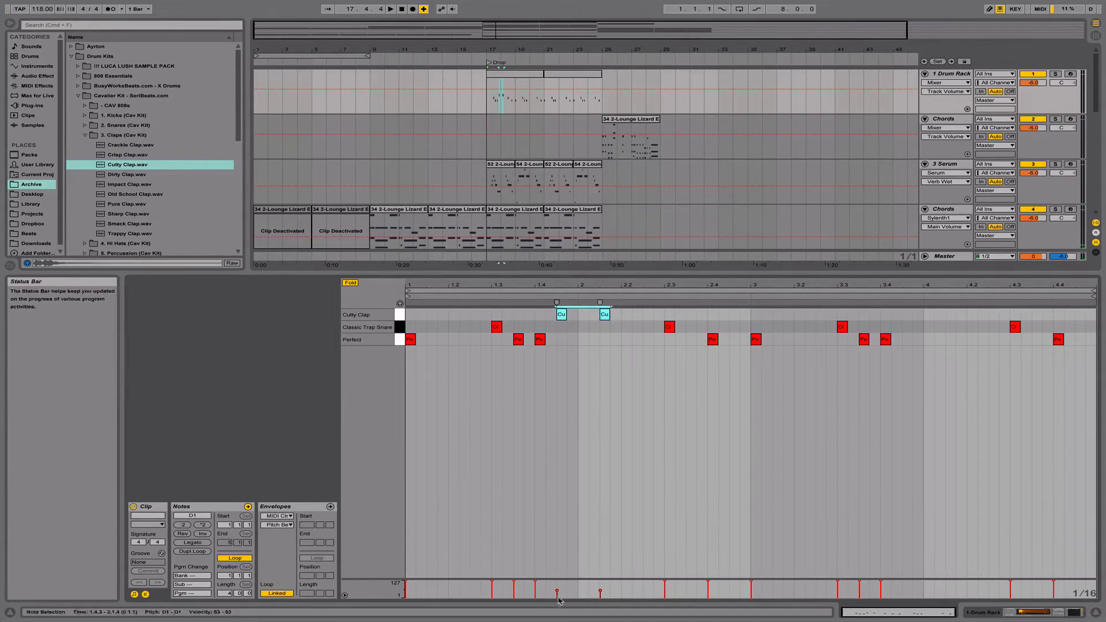
left_click_drag(557, 597, 558, 582)
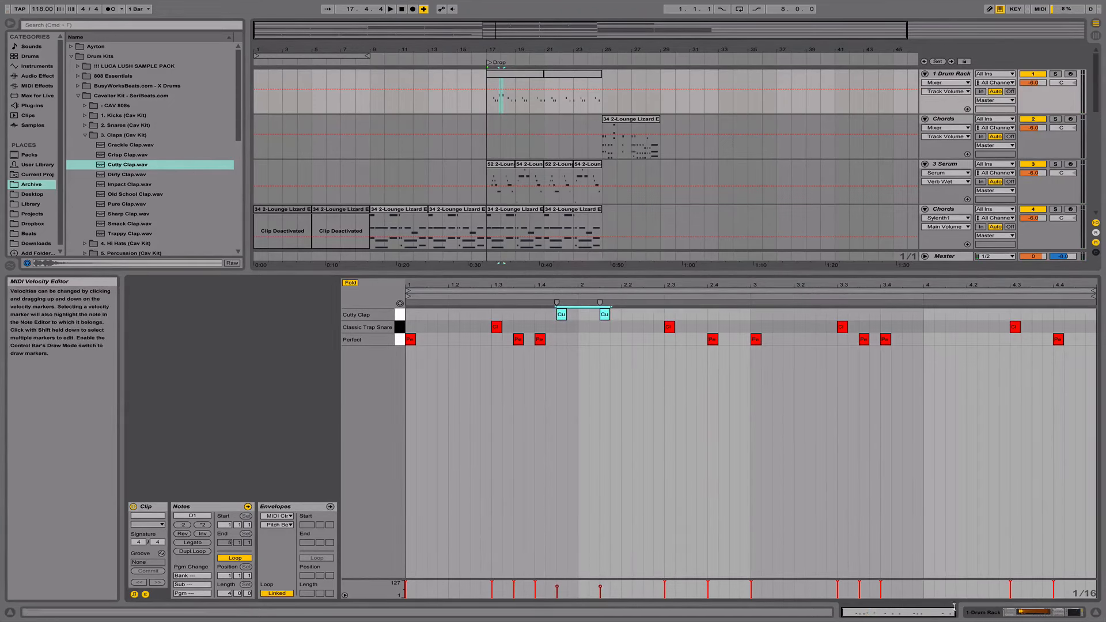
Pan the Cutty Clap sample slightly to the right in its sampler controls and play the drop back.
key("shift+Tab")
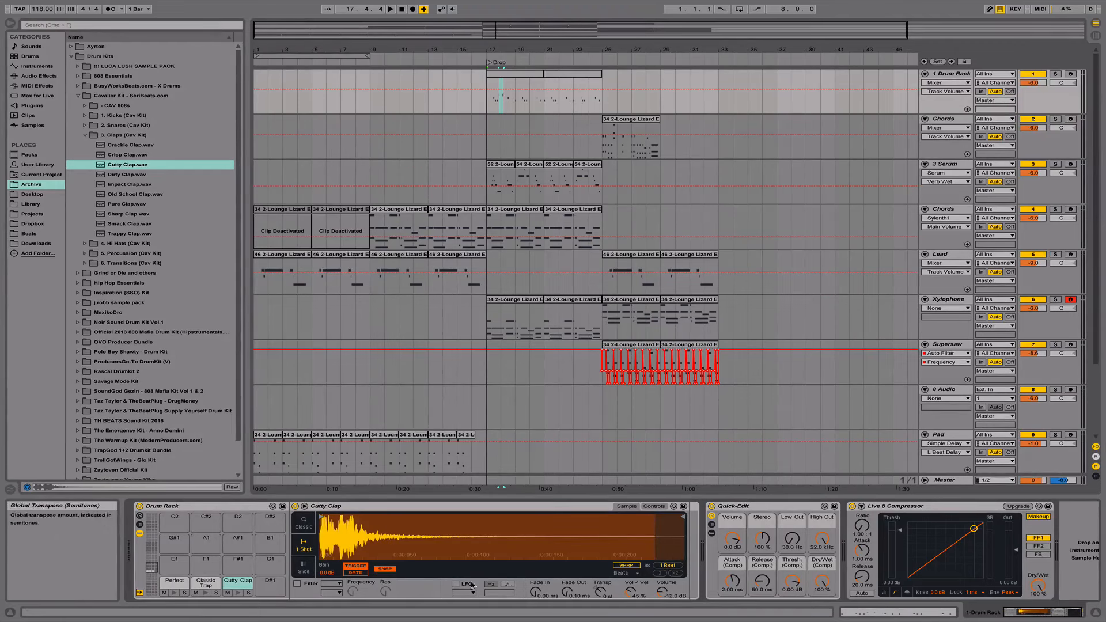
left_click(662, 509)
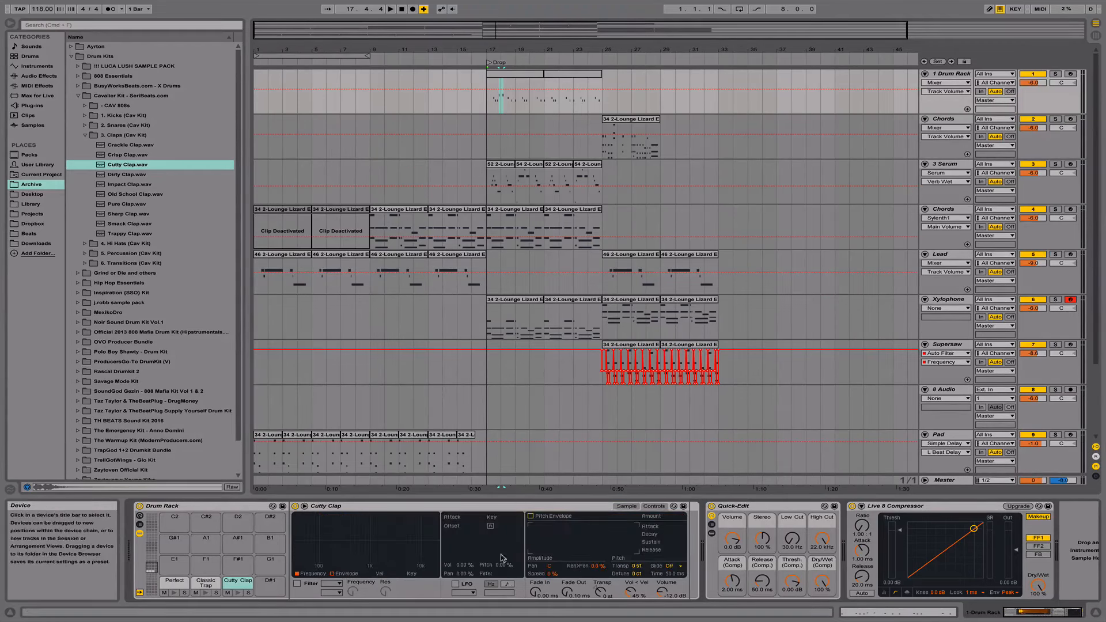
left_click_drag(547, 569, 547, 561)
key("space")
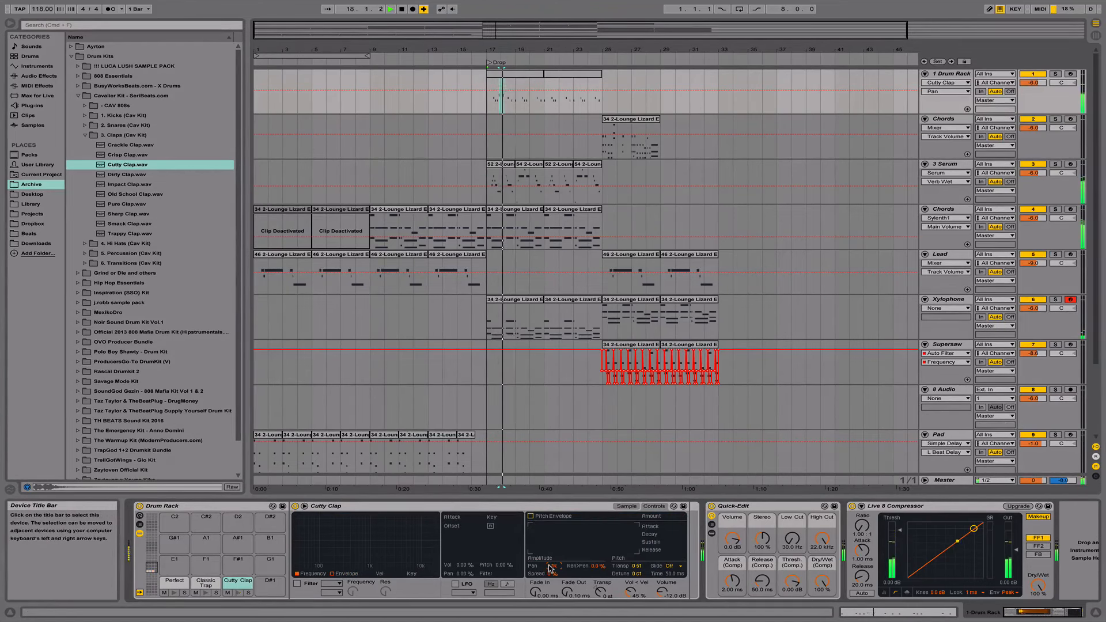
key("space")
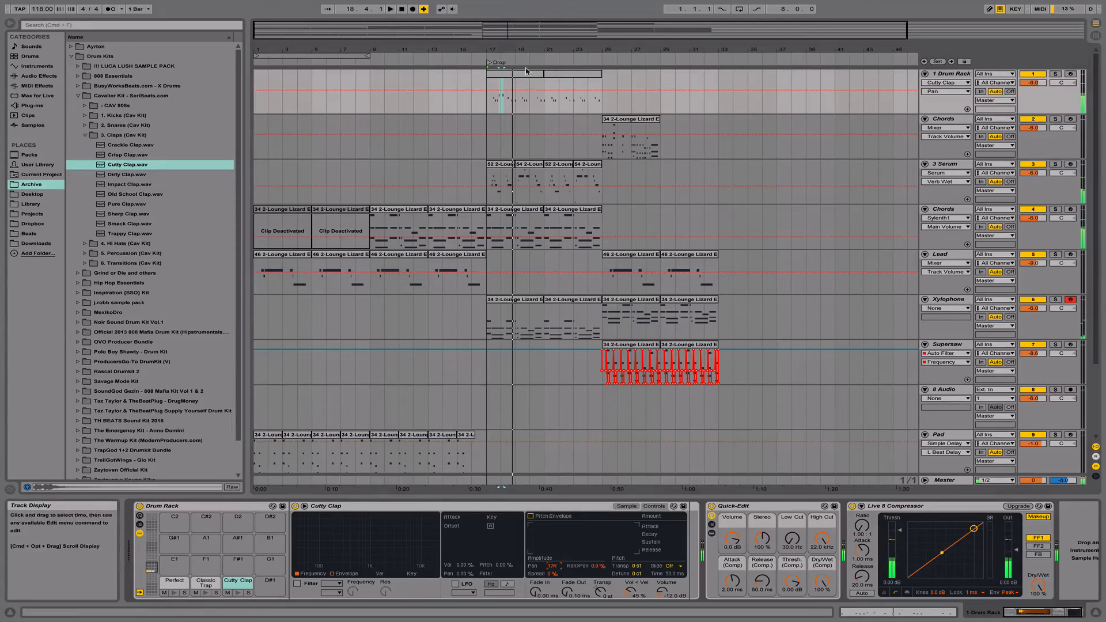
Duplicate the two Cutty Clap notes into bars 3 and 4 of the drop's drum clip and play the drop back.
double_click(516, 92)
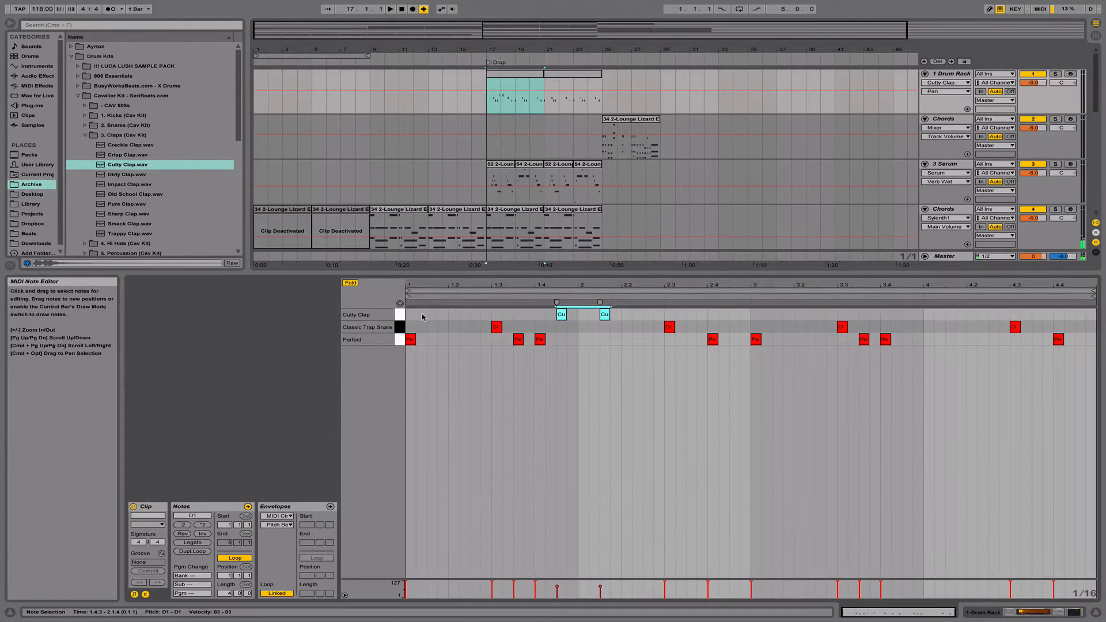
left_click_drag(747, 314, 409, 312)
key("super+d")
key("space")
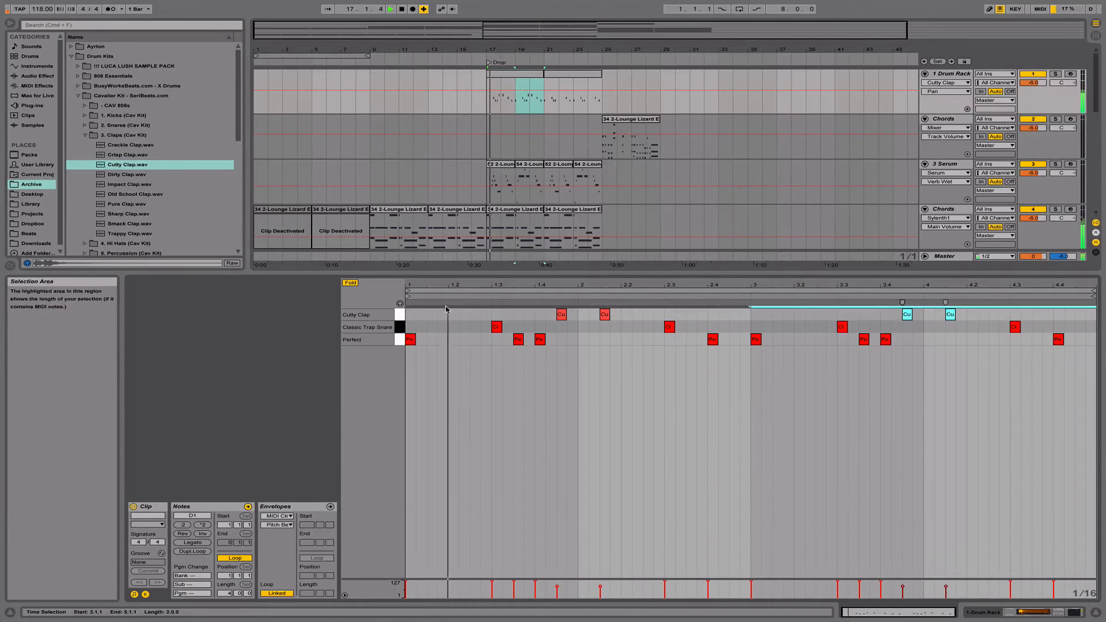
left_click(1095, 612)
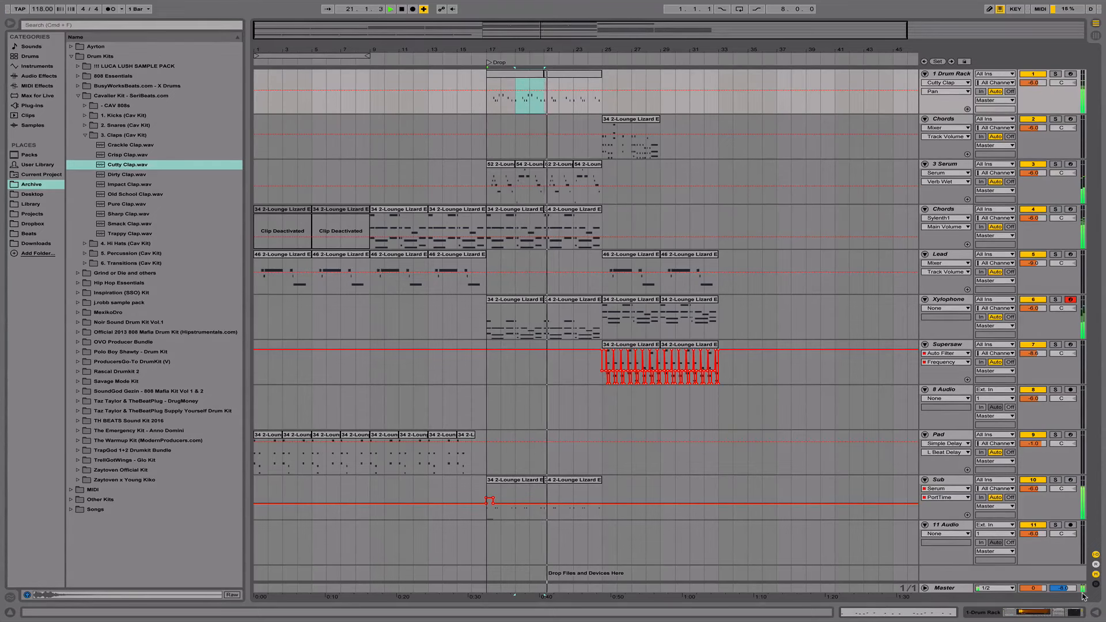
key("space")
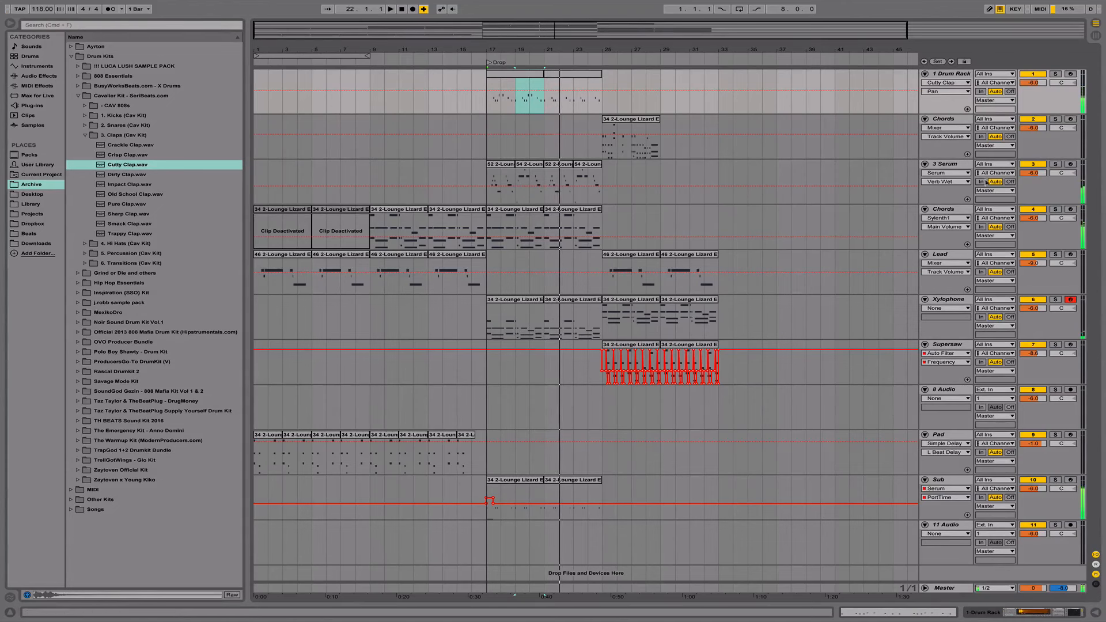
Raise the Perfect kick's sample volume in the Drum Rack to -2.29 dB and audition the drop.
double_click(969, 75)
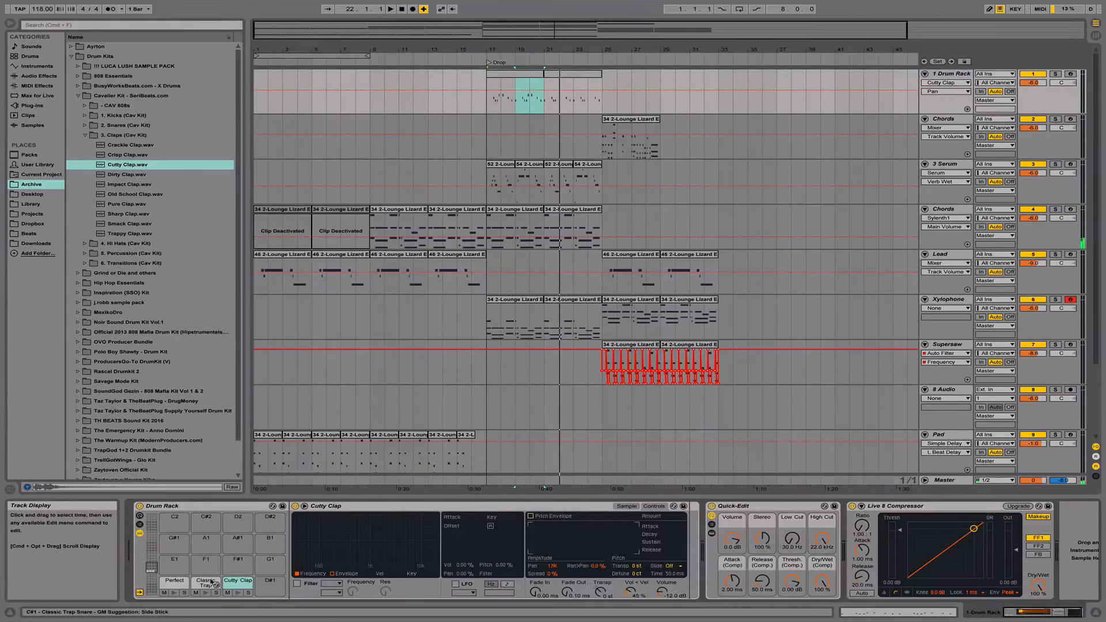
left_click(183, 583)
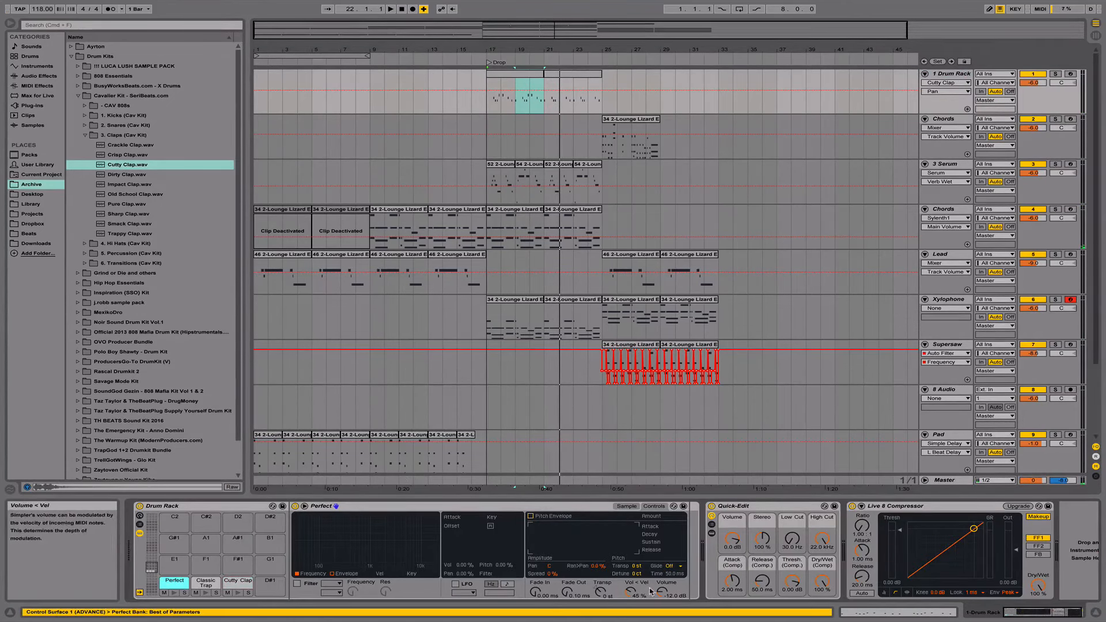
key("space")
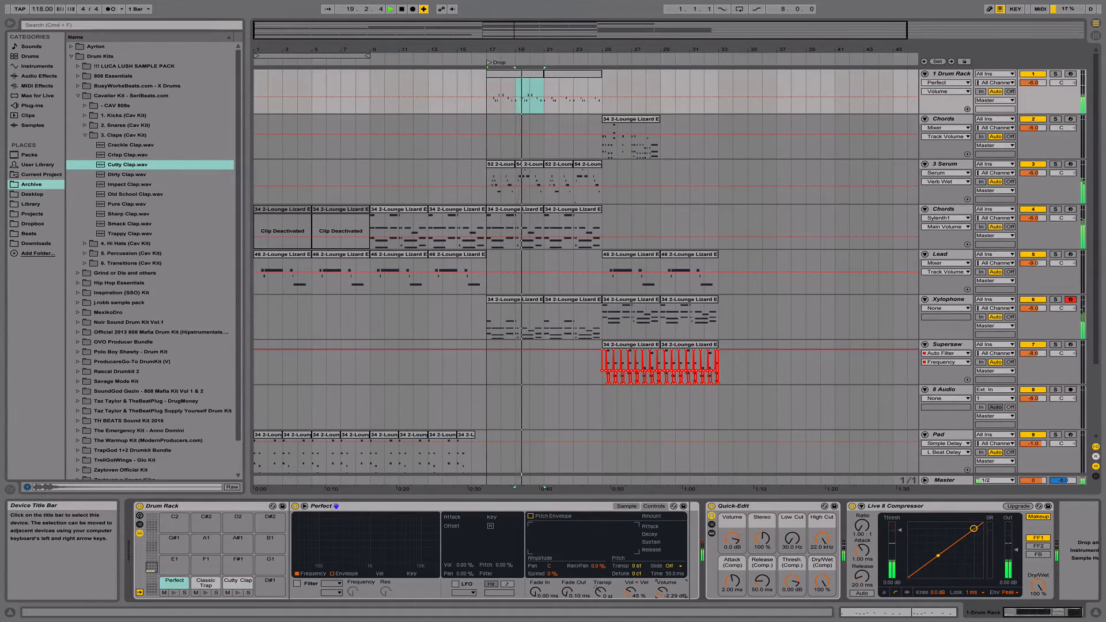
key("super+alt+l")
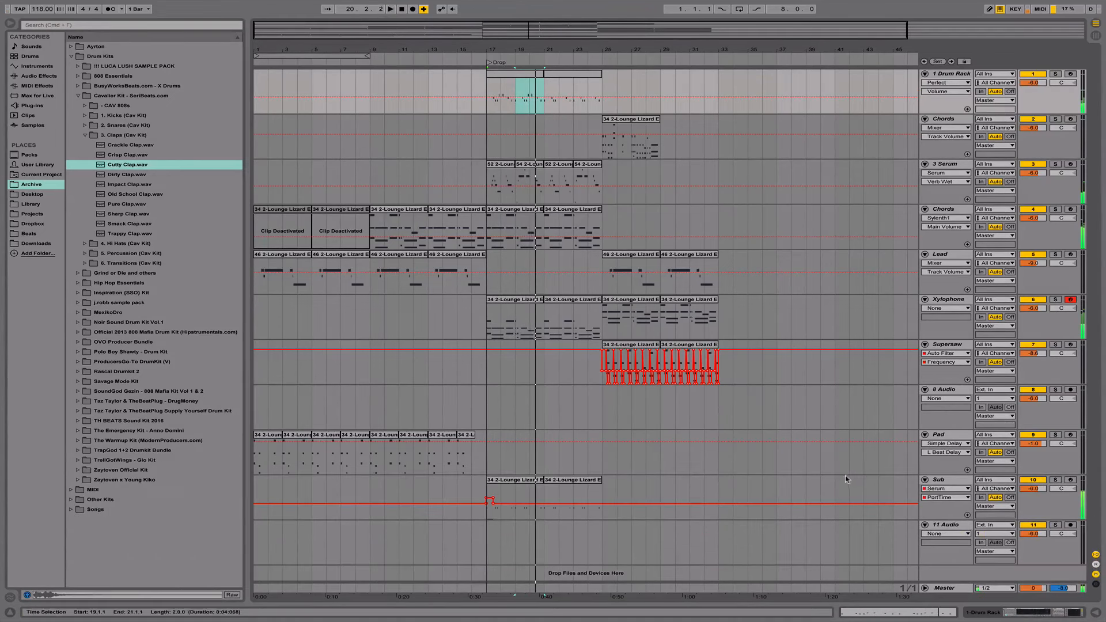
Enable sidechain on the Sub track's compressor, fed by 1-Drum Rack with the Perfect kick's Pre FX signal.
double_click(946, 480)
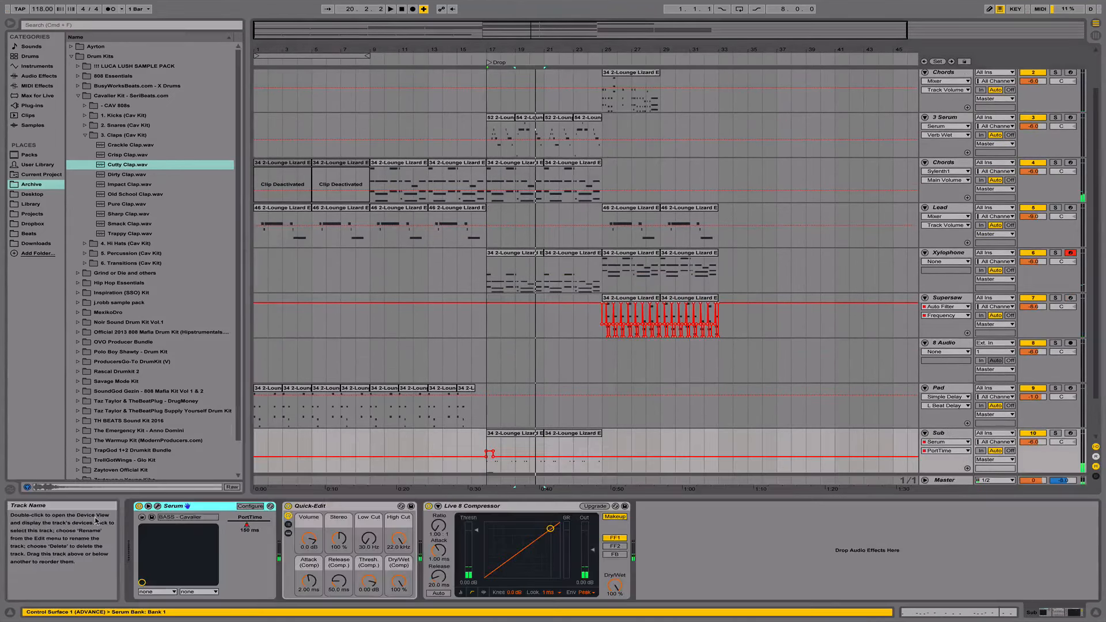
left_click(437, 506)
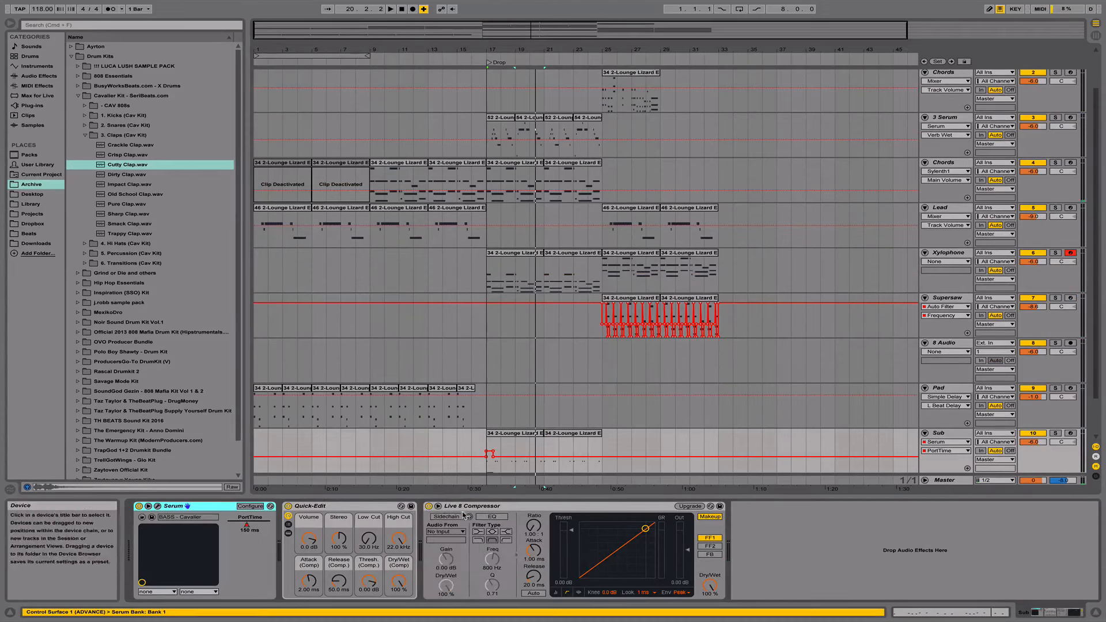
left_click(453, 533)
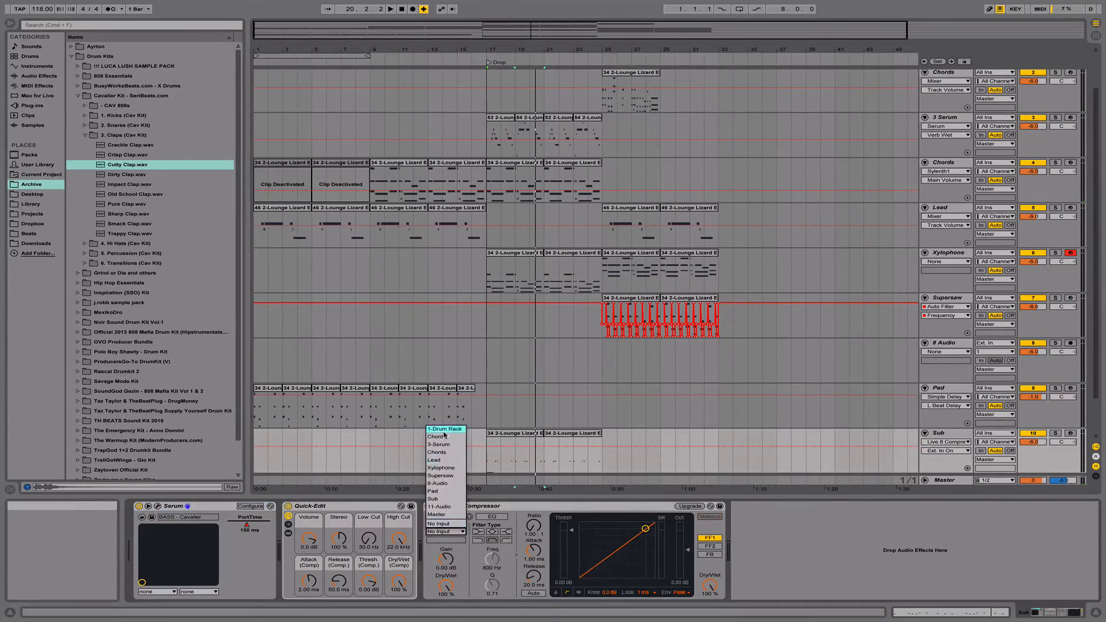
left_click(446, 433)
left_click(461, 540)
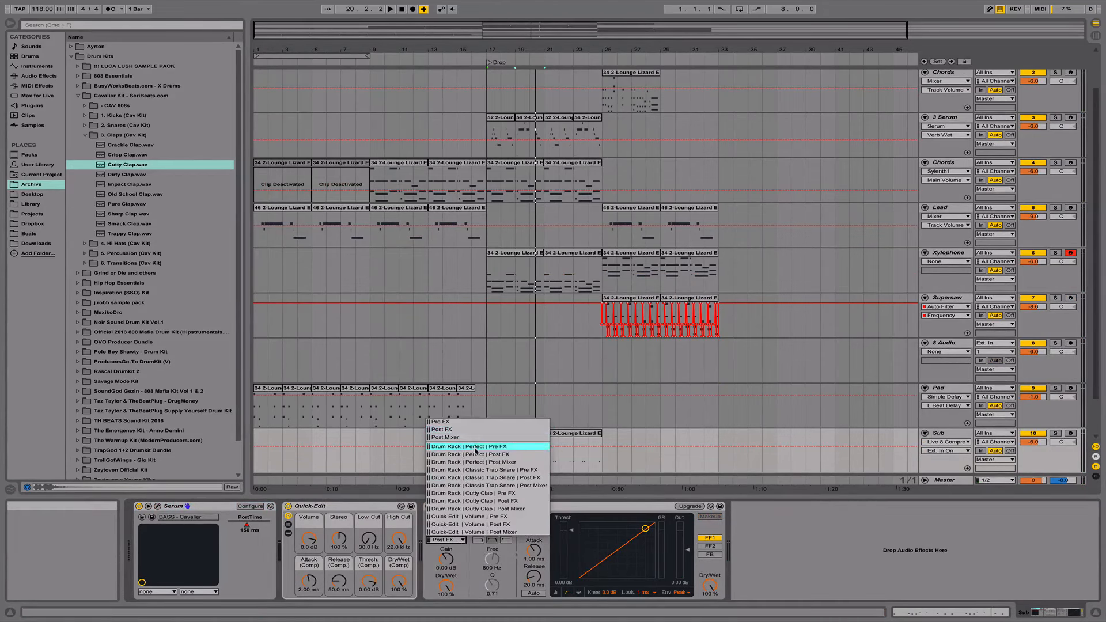
left_click(472, 446)
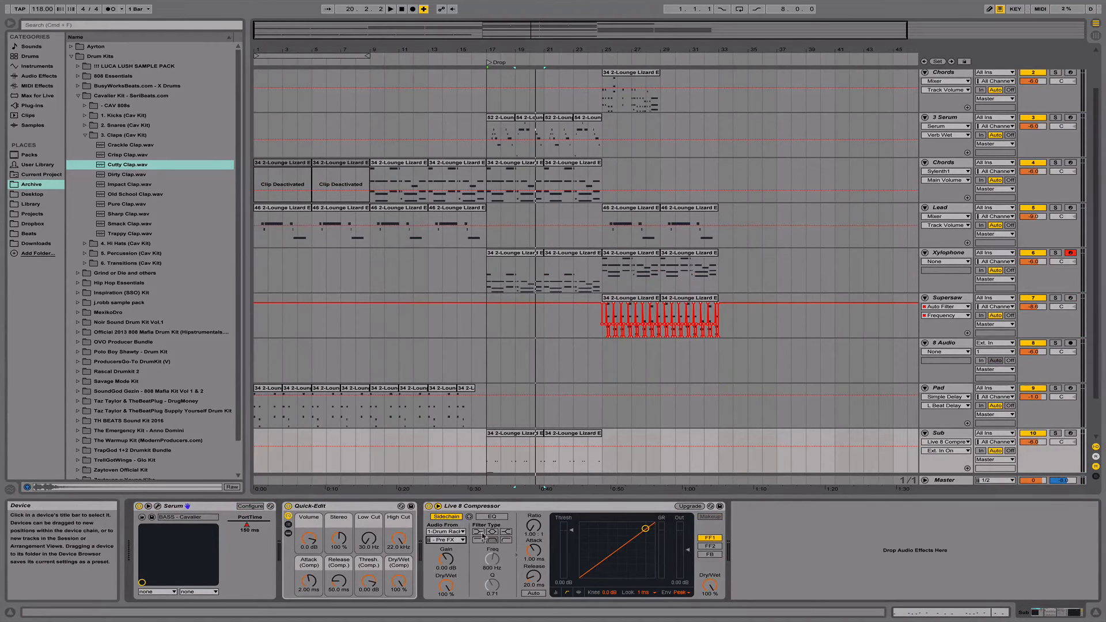
Set the Sub compressor's ratio to 2.42:1, attack to 0.01 ms and release to 1 ms, and lower its threshold while auditioning.
left_click_drag(534, 525, 533, 593)
key("space")
left_click(533, 551)
key("space")
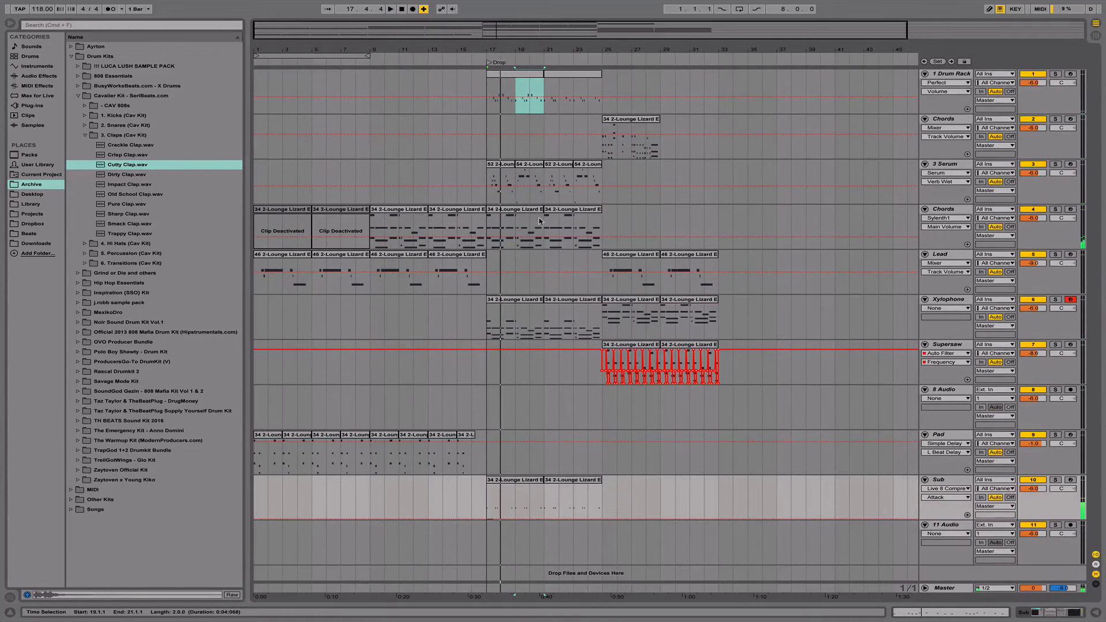
Play the drop from bar 17 to listen to the sidechained sub against the drums.
left_click(486, 145)
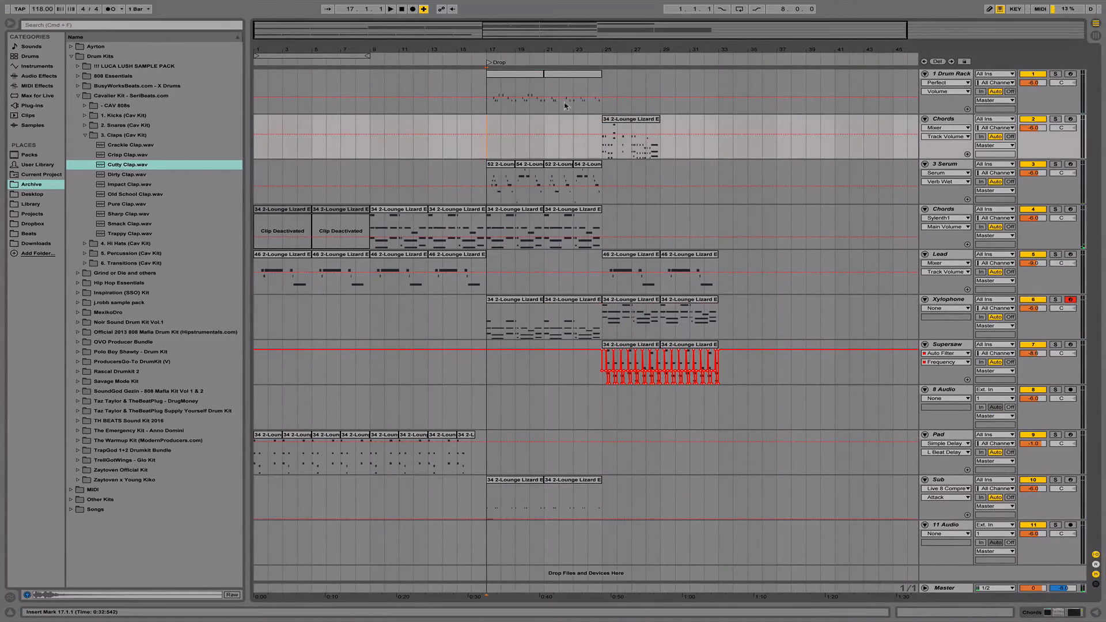
left_click(509, 76)
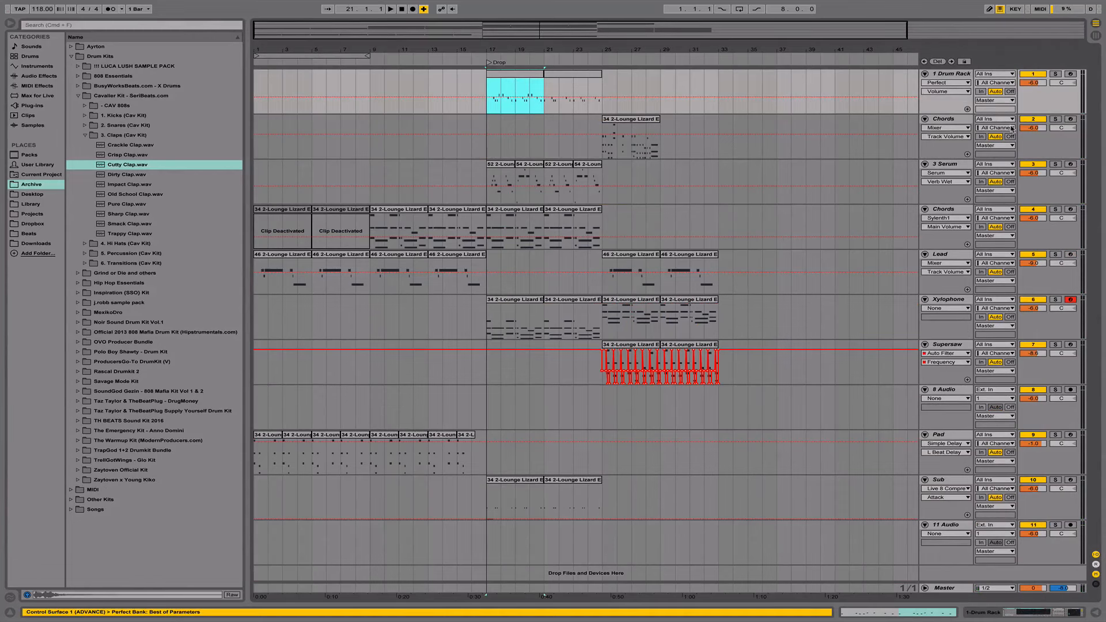
key("space")
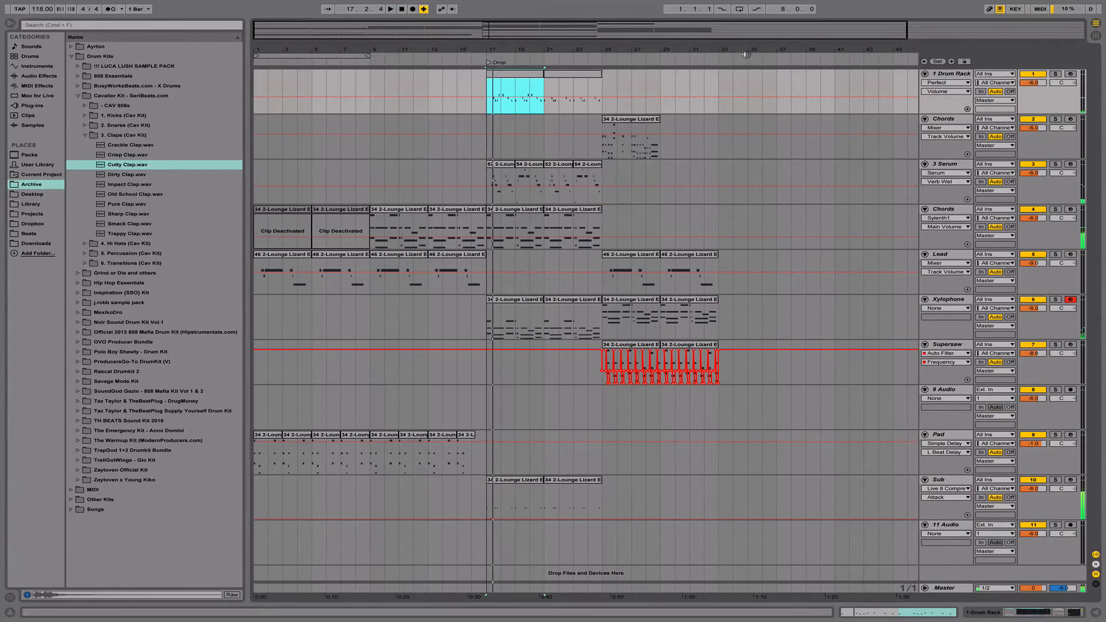
left_click_drag(749, 51, 750, 70)
key("space")
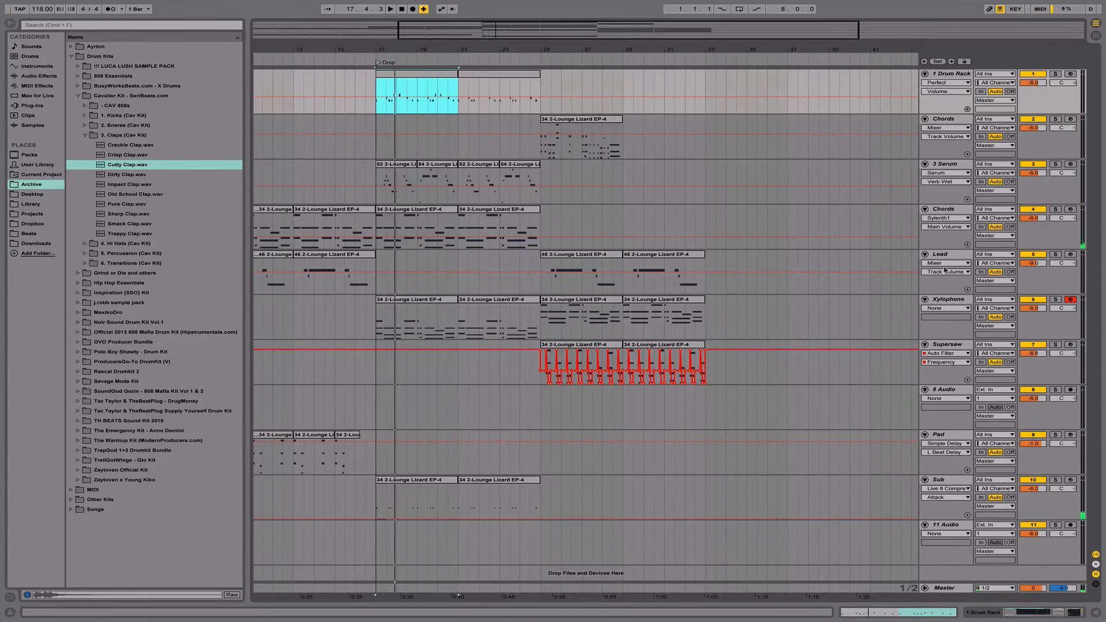
Compare the drop with the Sub track's compressor bypassed and switched back on.
left_click(958, 490)
left_click(956, 482)
double_click(956, 480)
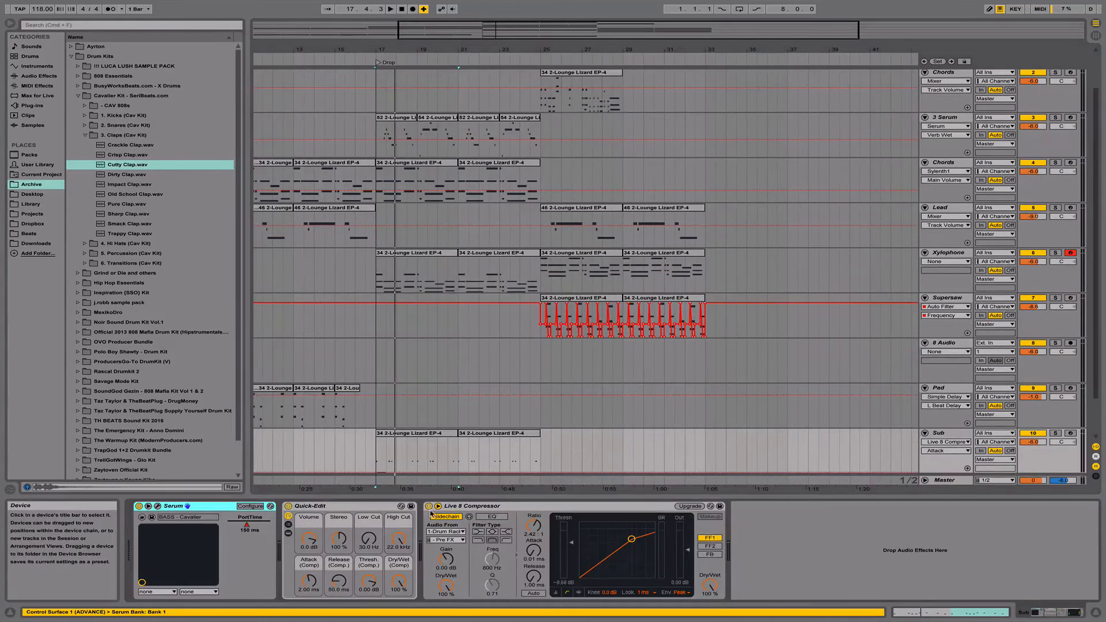
left_click(429, 507)
key("space")
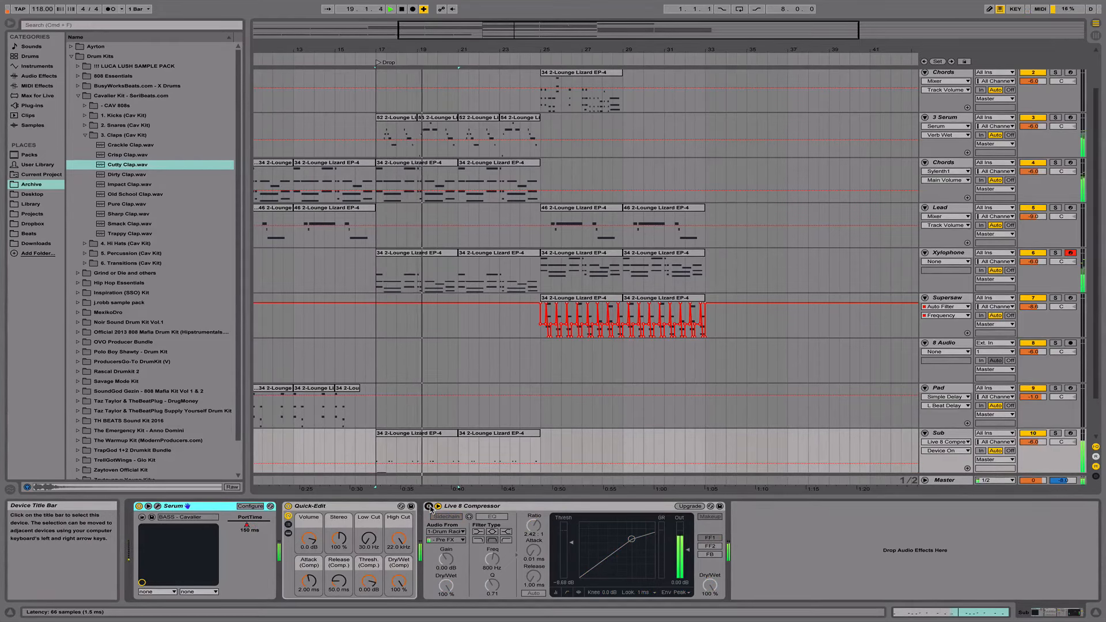
left_click(429, 507)
key("space")
key("space")
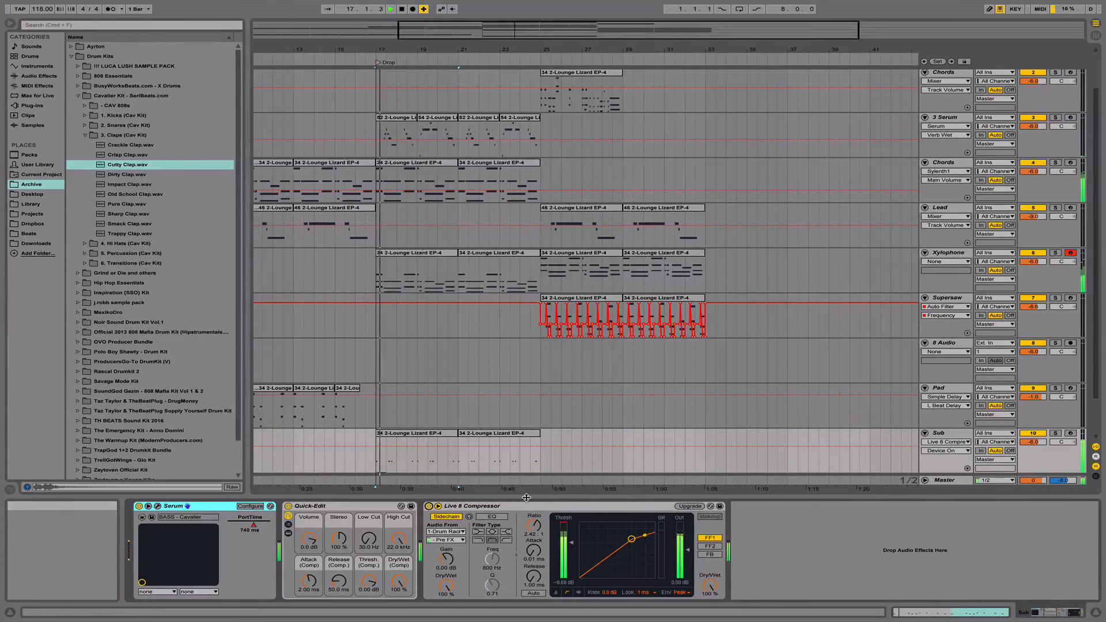
Set the Sub compressor's ratio to inf:1 and its release to 30 ms, keeping the attack at 0.01 ms, and play the drop.
left_click(534, 552)
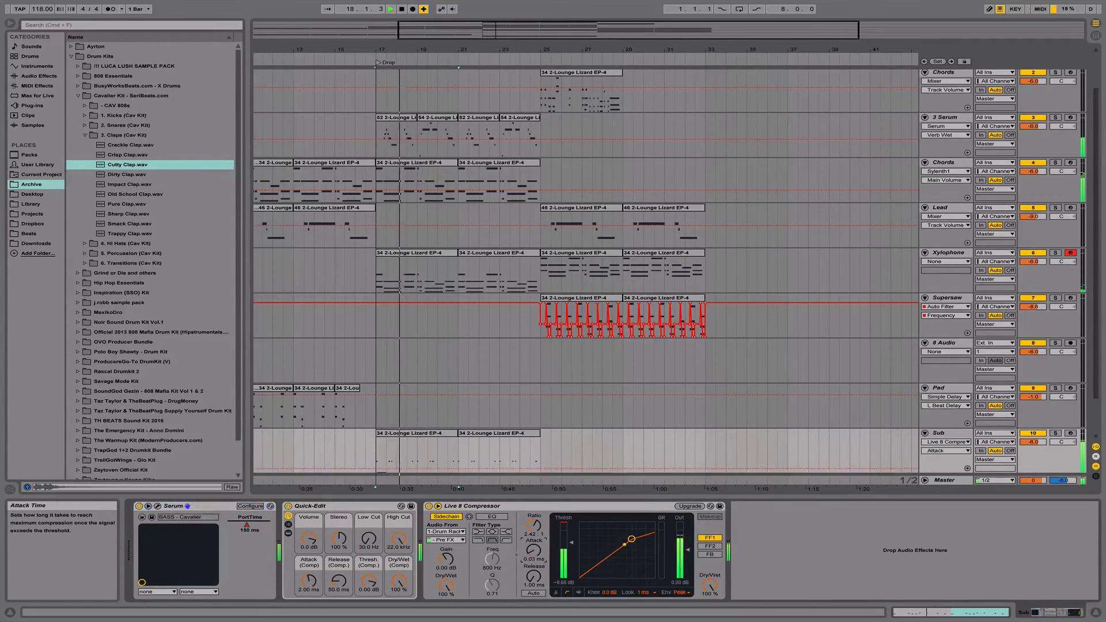
left_click_drag(534, 526, 533, 492)
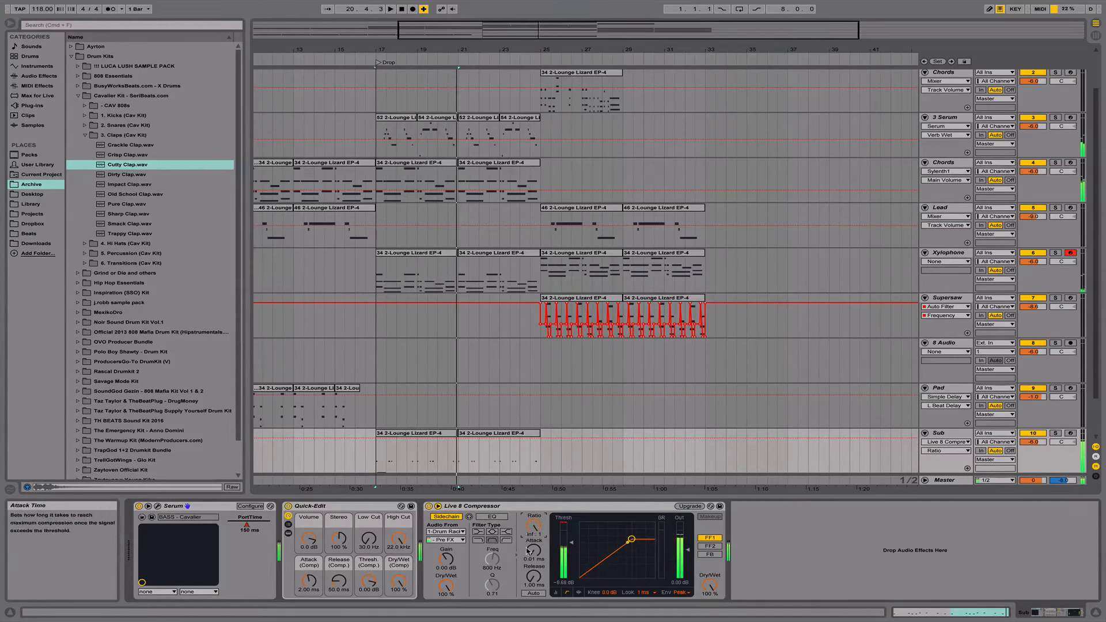
left_click(534, 576)
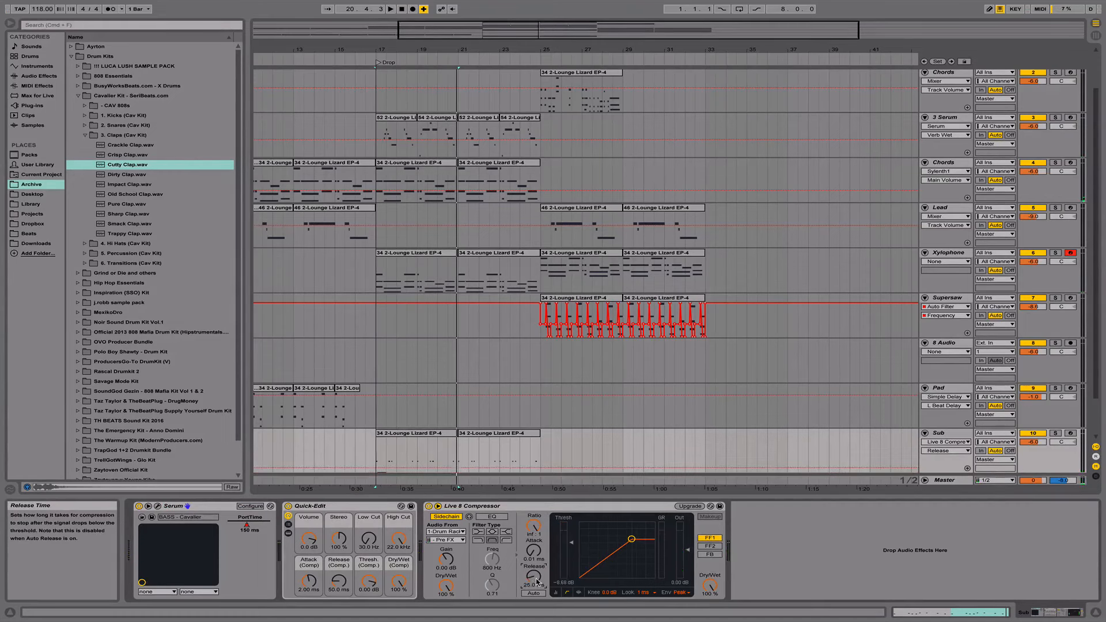
key("space")
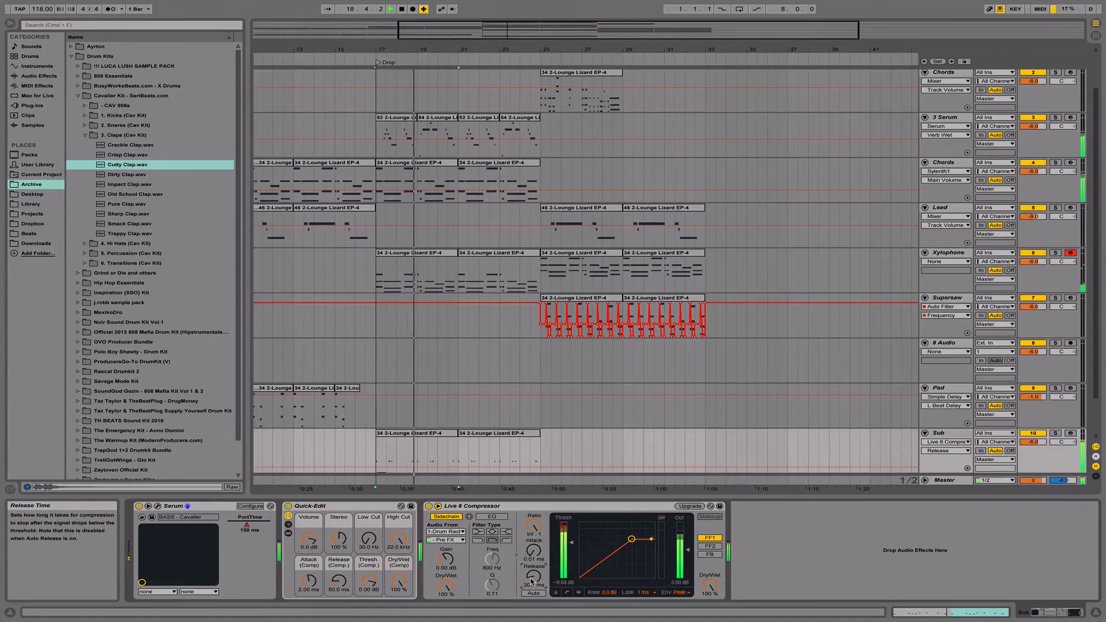
Set the Sub compressor's ratio to 5:1 and adjust its threshold.
left_click(534, 528)
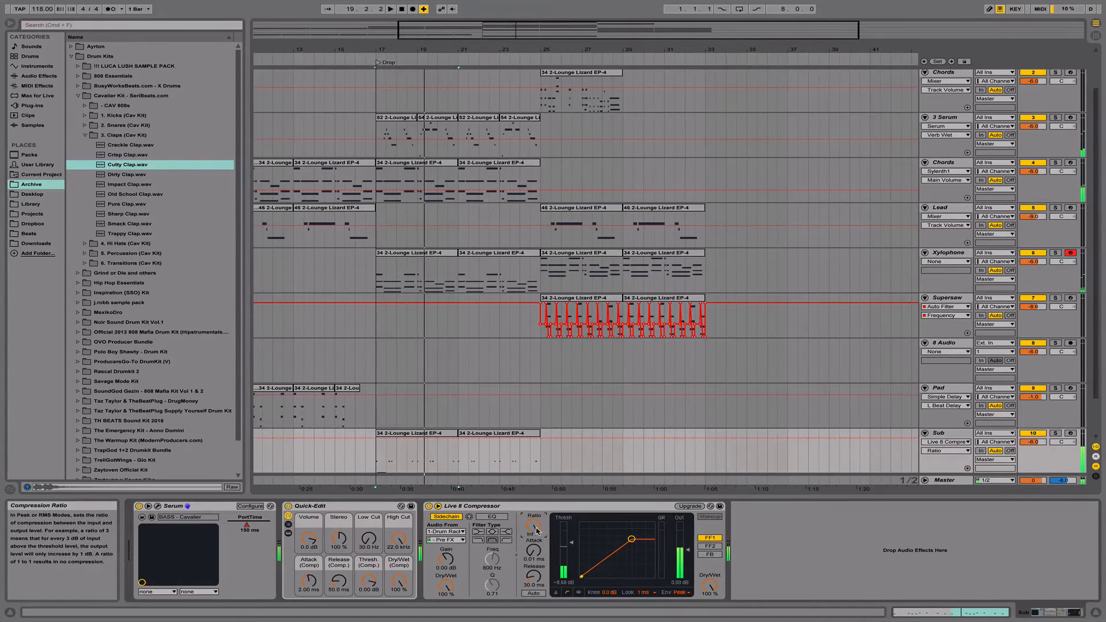
left_click_drag(536, 530, 537, 547)
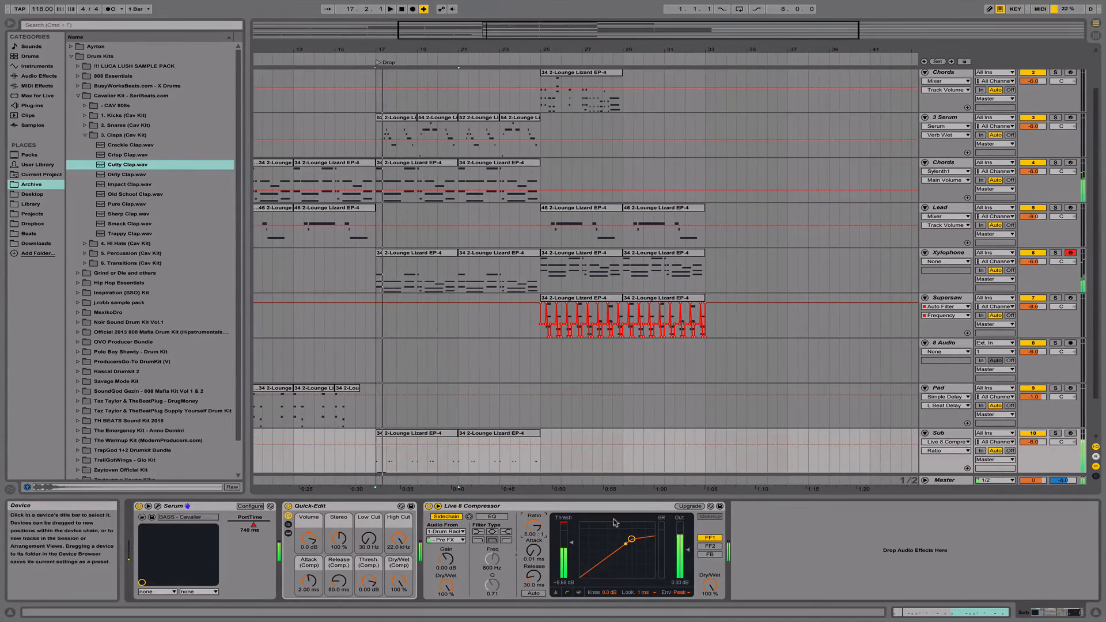
left_click(570, 545)
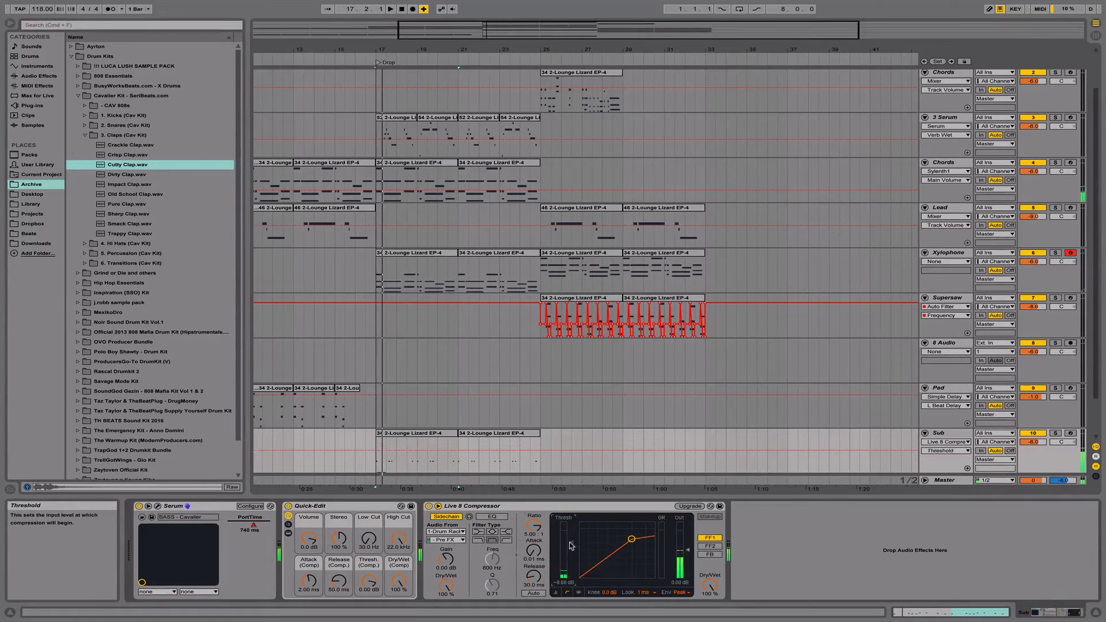
Play back the drop, hide the device detail view, and rename the 3 Serum track to Lead.
key("space")
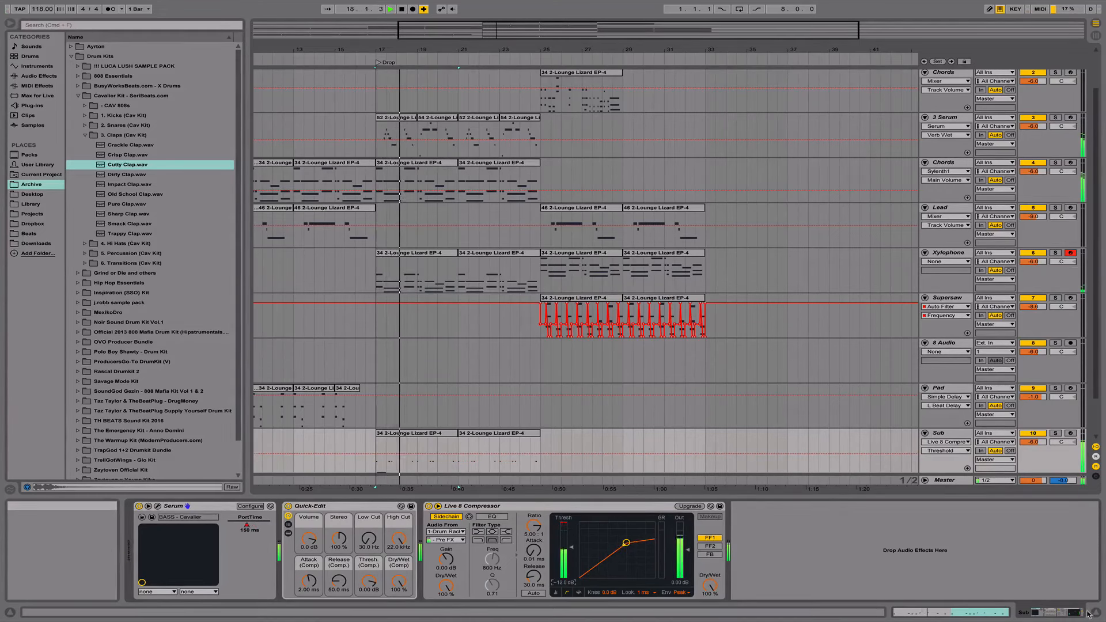
key("super+alt+l")
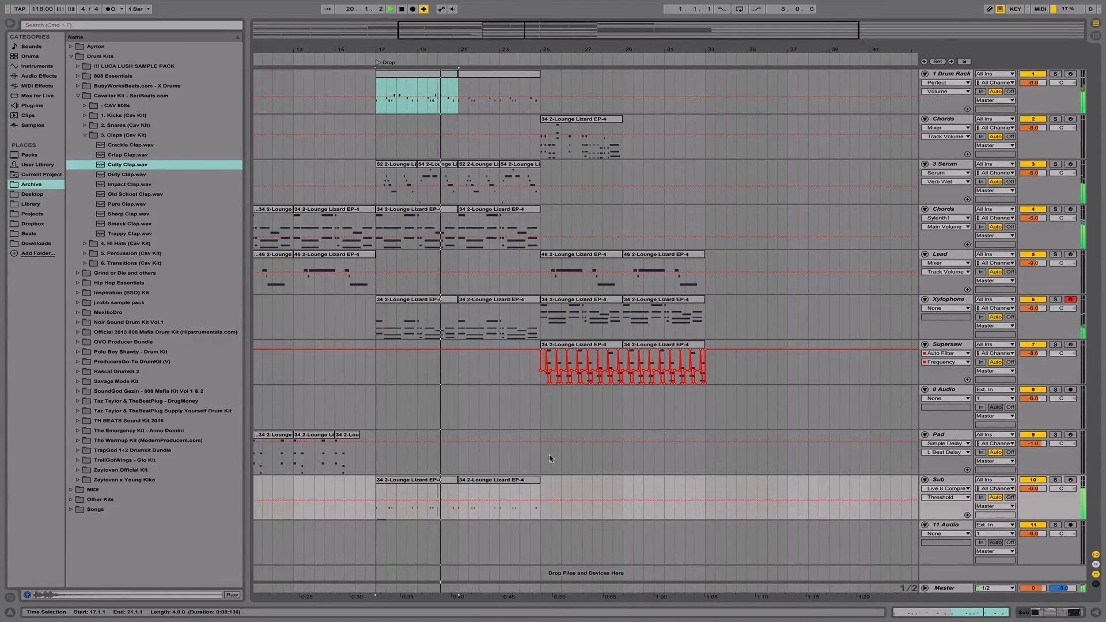
left_click(963, 164)
key("super+r")
type("Lead")
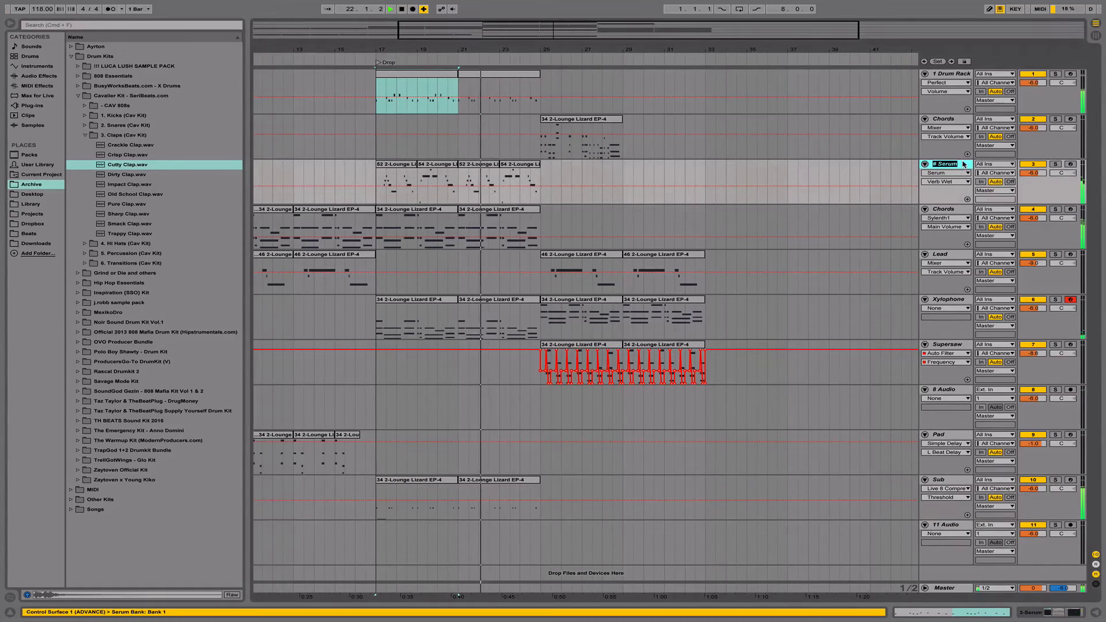
key("Return")
key("space")
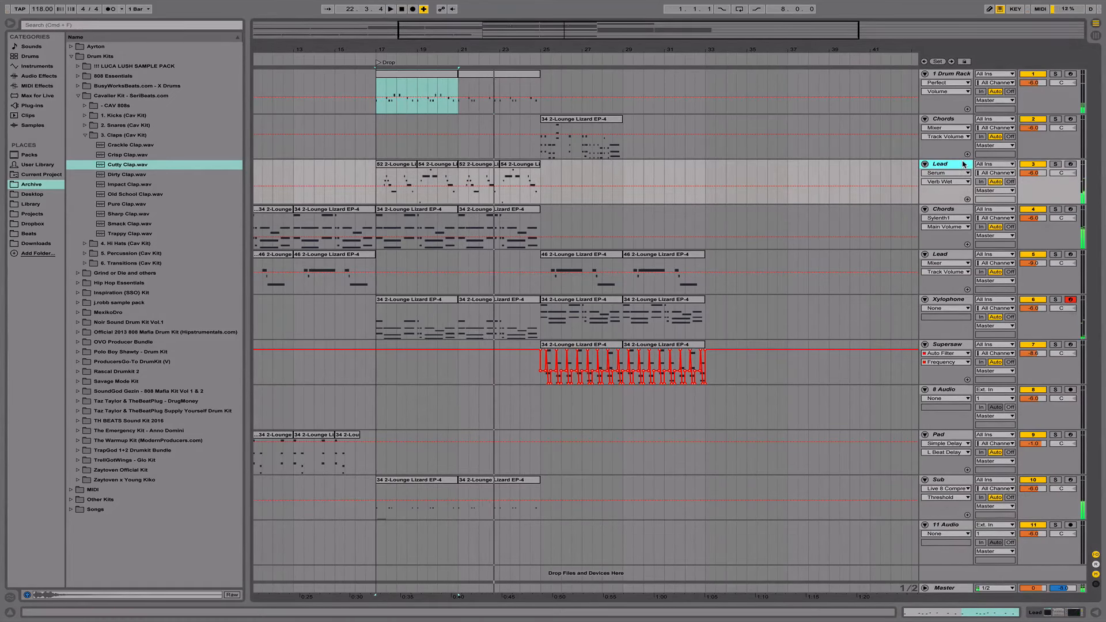
Insert a new MIDI track below the renamed Lead track and load the Serum instrument onto it.
key("super+shift+t")
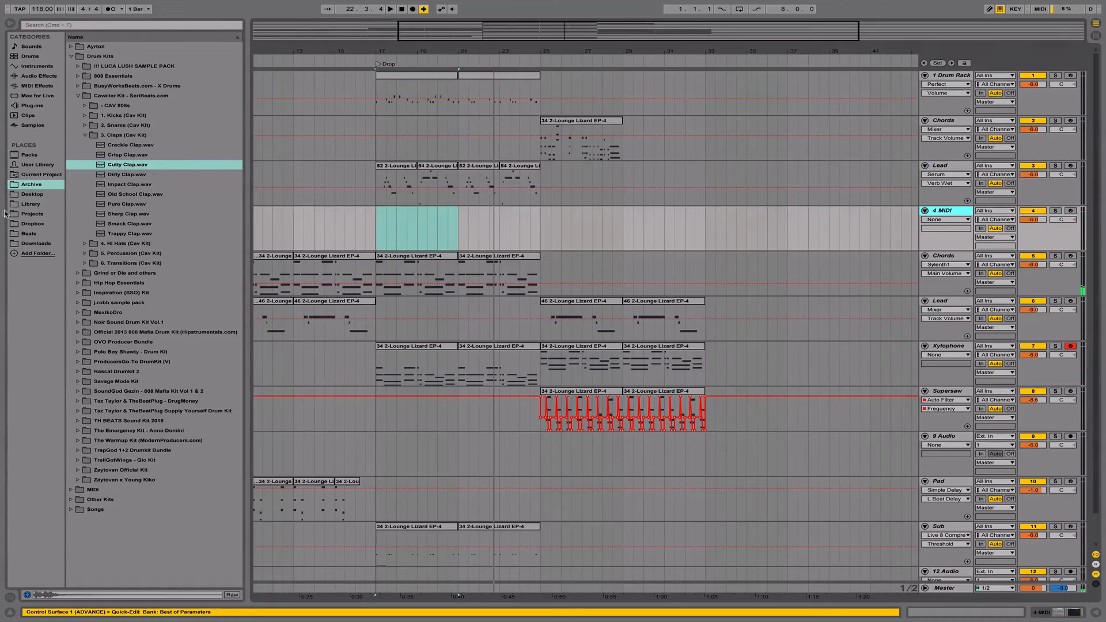
left_click(35, 106)
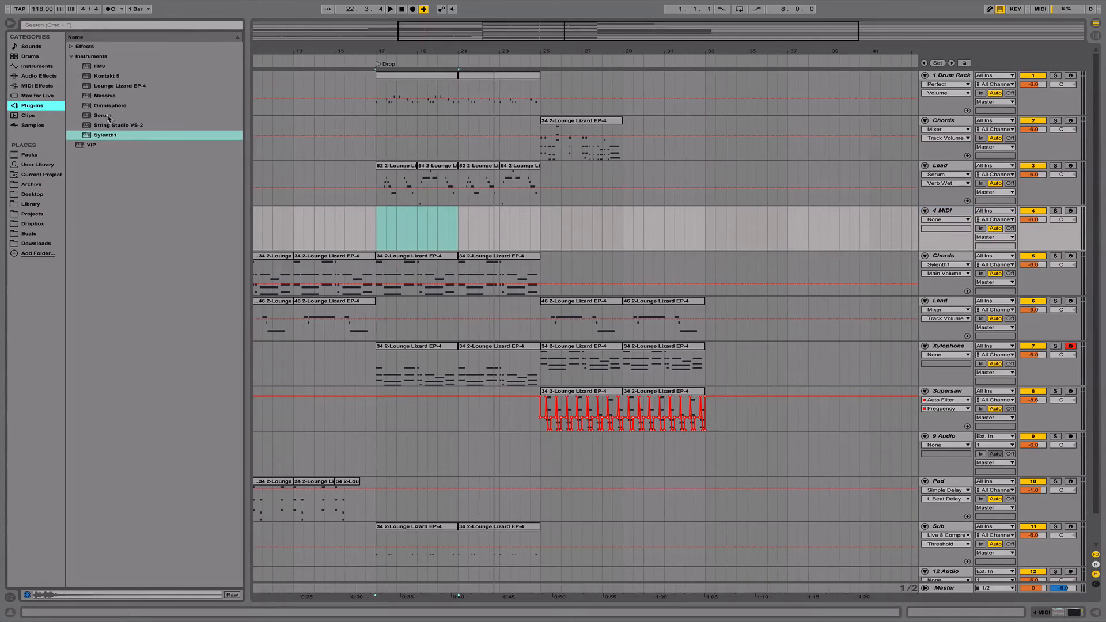
left_click_drag(103, 118, 394, 225)
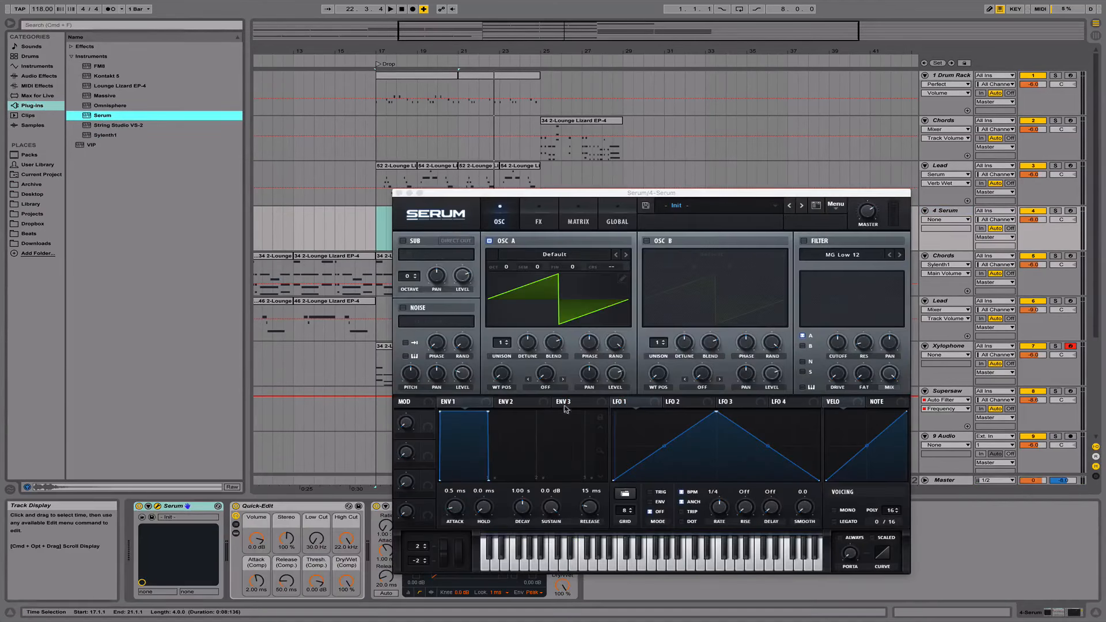
Load the KEYS - Ice Keys preset from the LUSH - Presets pack into Serum and close the plug-in window.
left_click(700, 211)
mouse_move(757, 227)
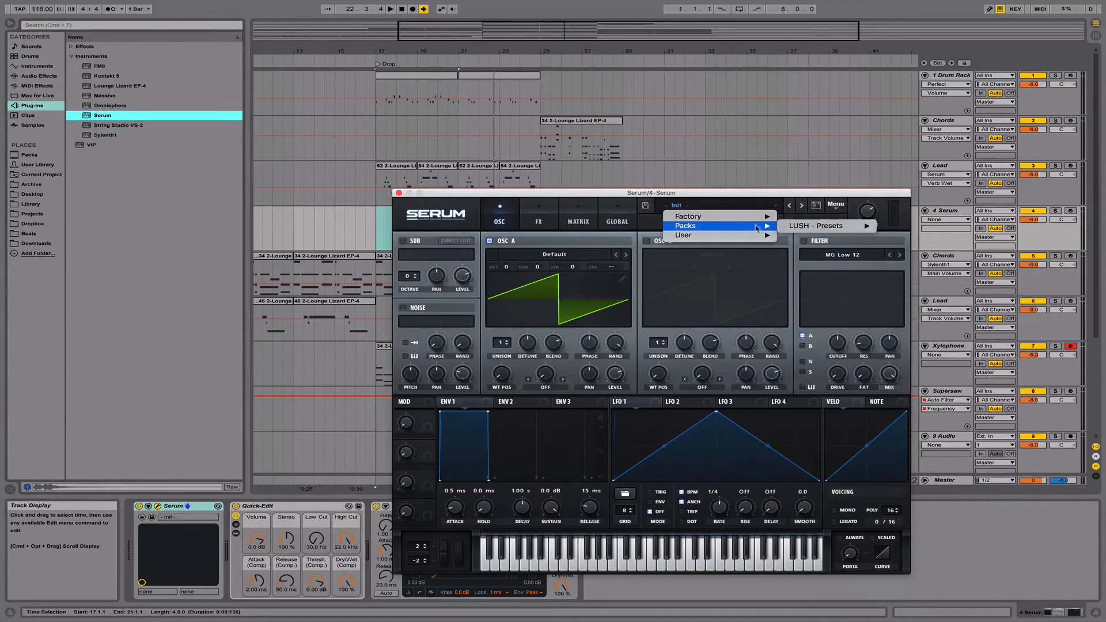
mouse_move(855, 227)
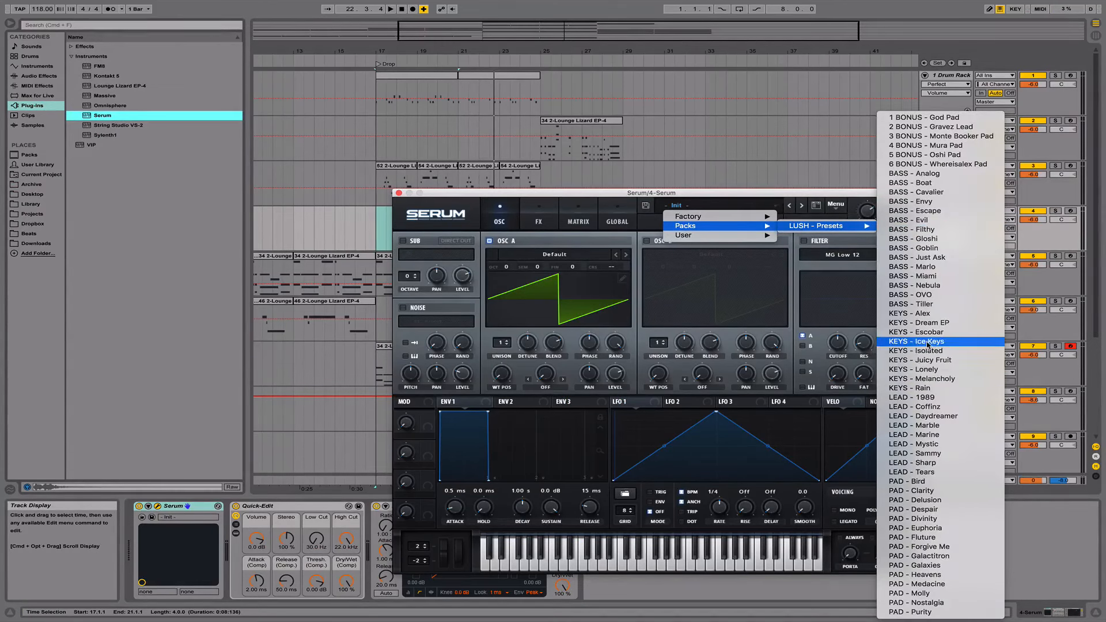
left_click(804, 314)
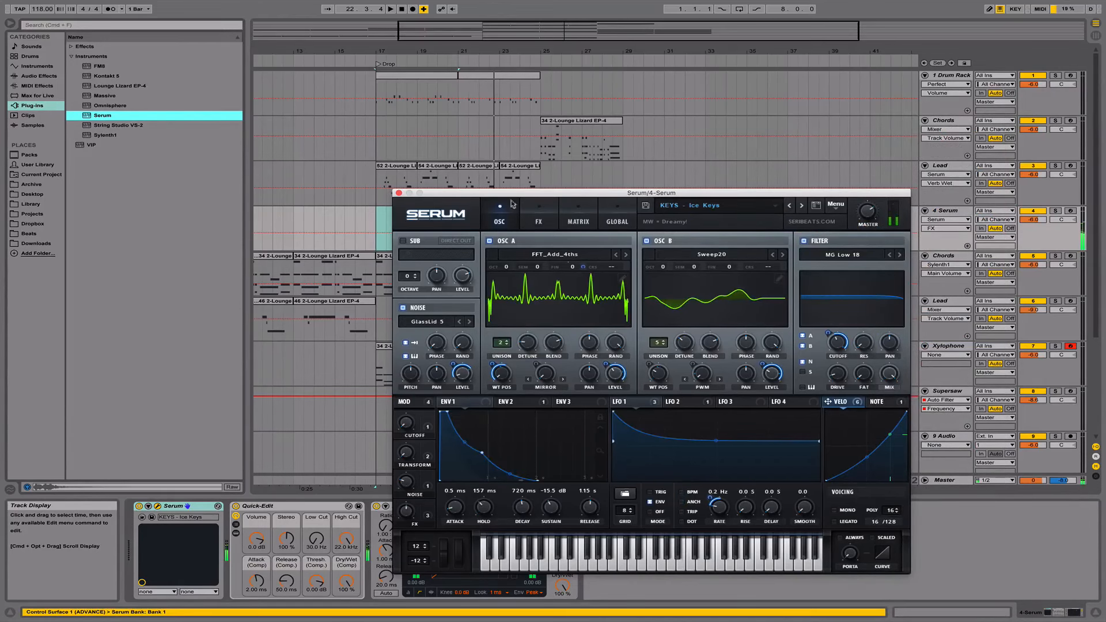
left_click(398, 193)
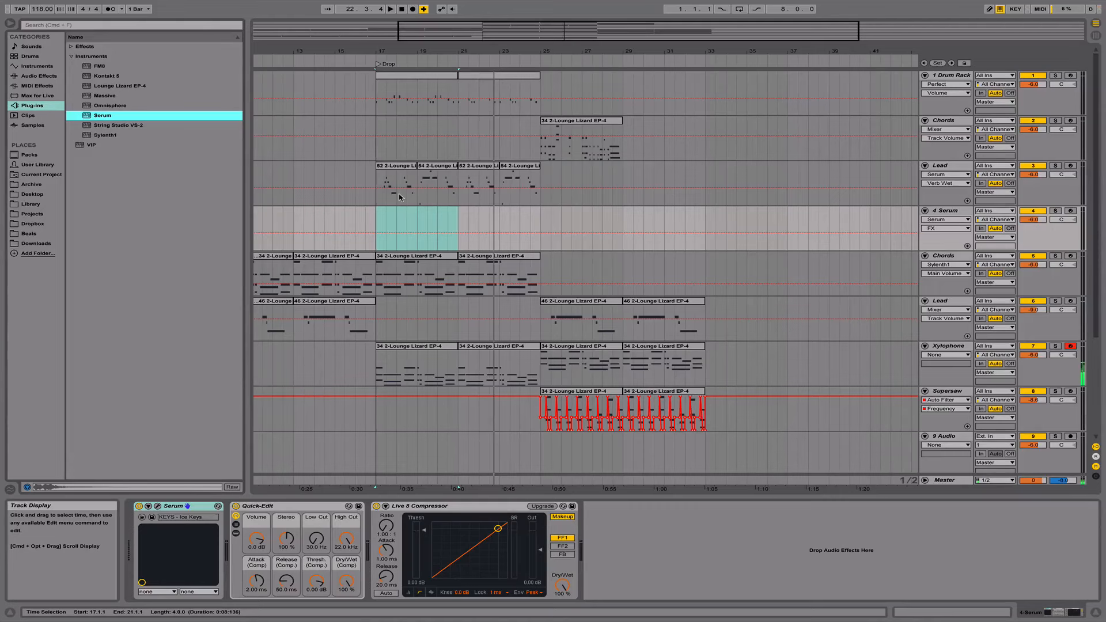
Arm the new Serum track for recording and reopen its plug-in window.
scroll(402, 198, "right", 2)
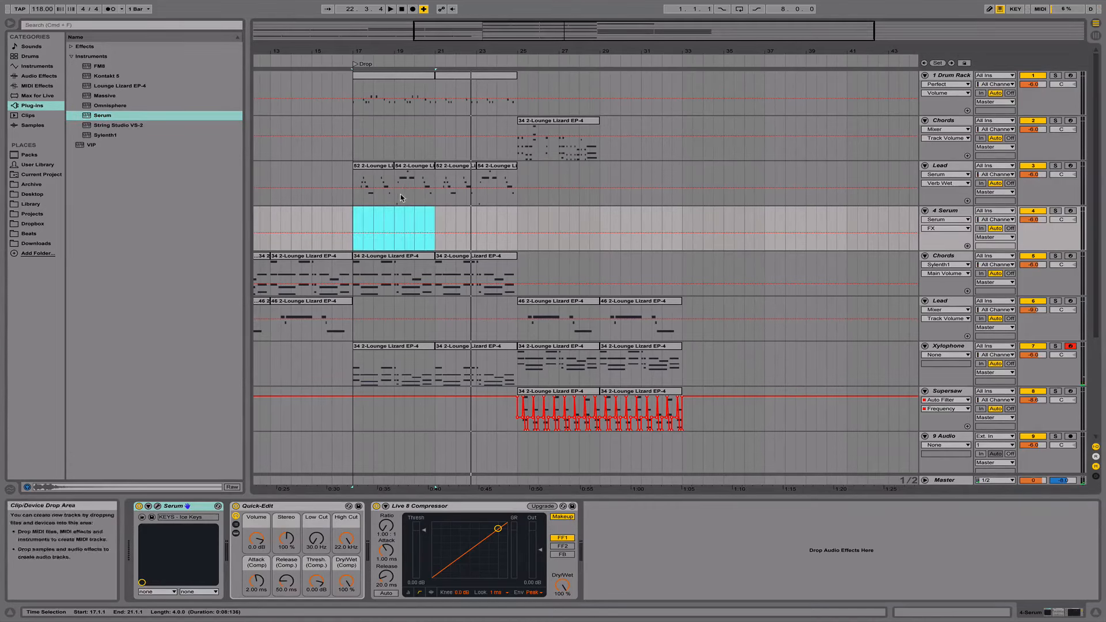
left_click(1069, 211)
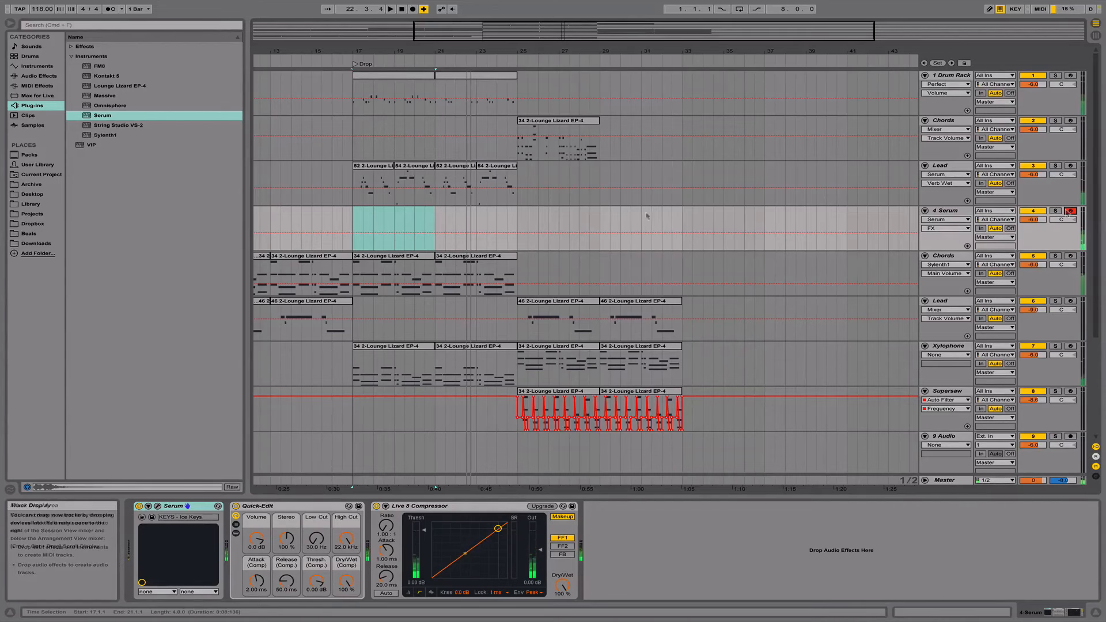
left_click(160, 507)
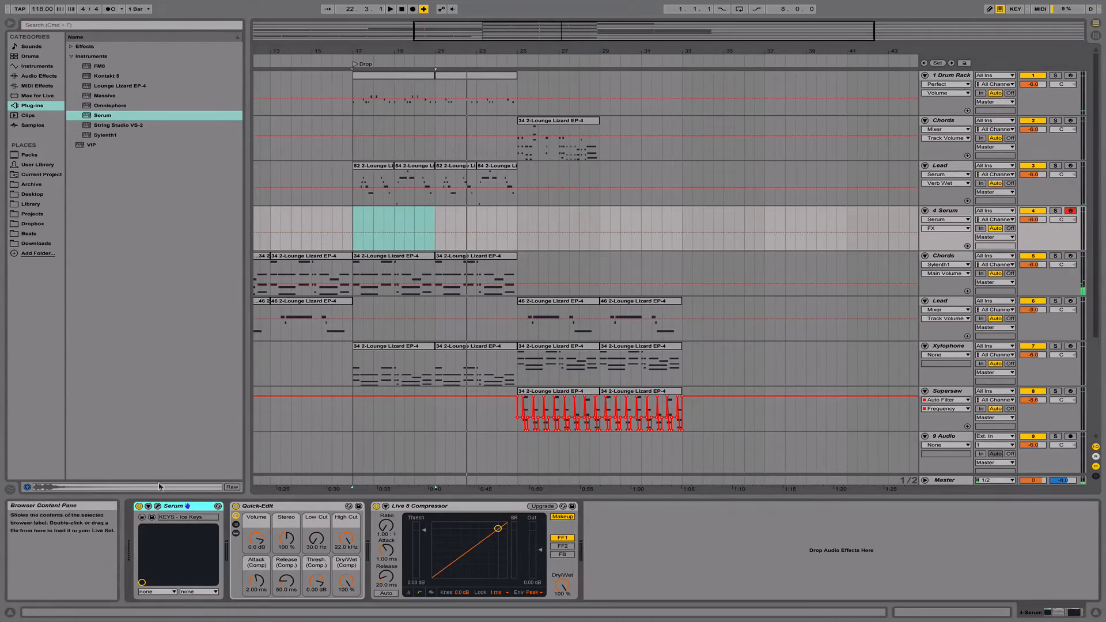
left_click(158, 507)
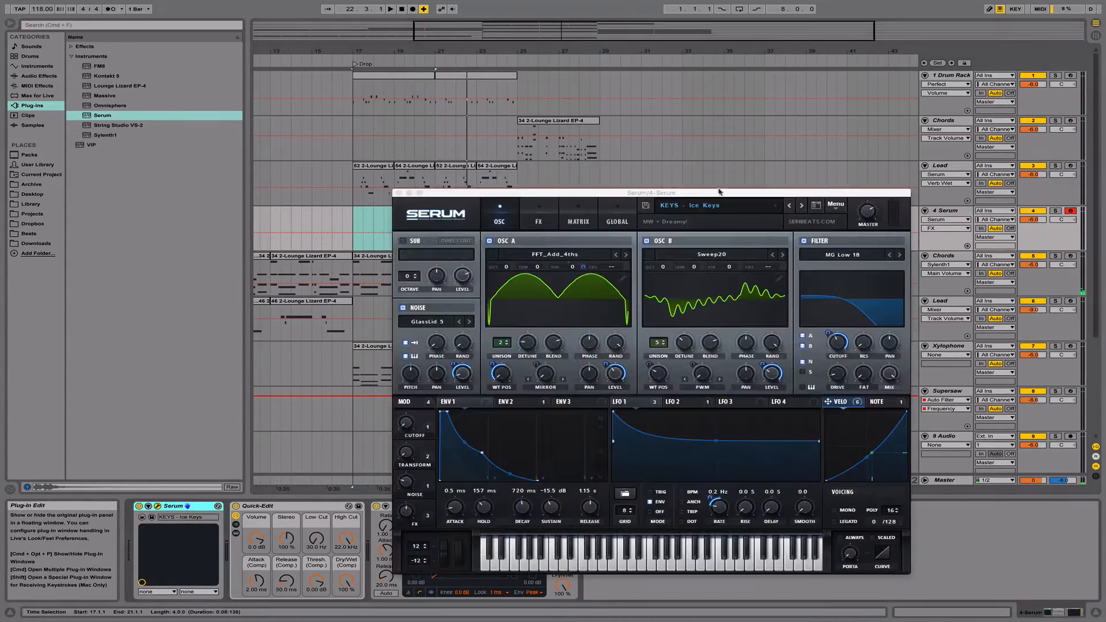
Audition the KEYS - Isolated preset, and load KEYS - Alex from the LUSH - Presets pack.
left_click(802, 206)
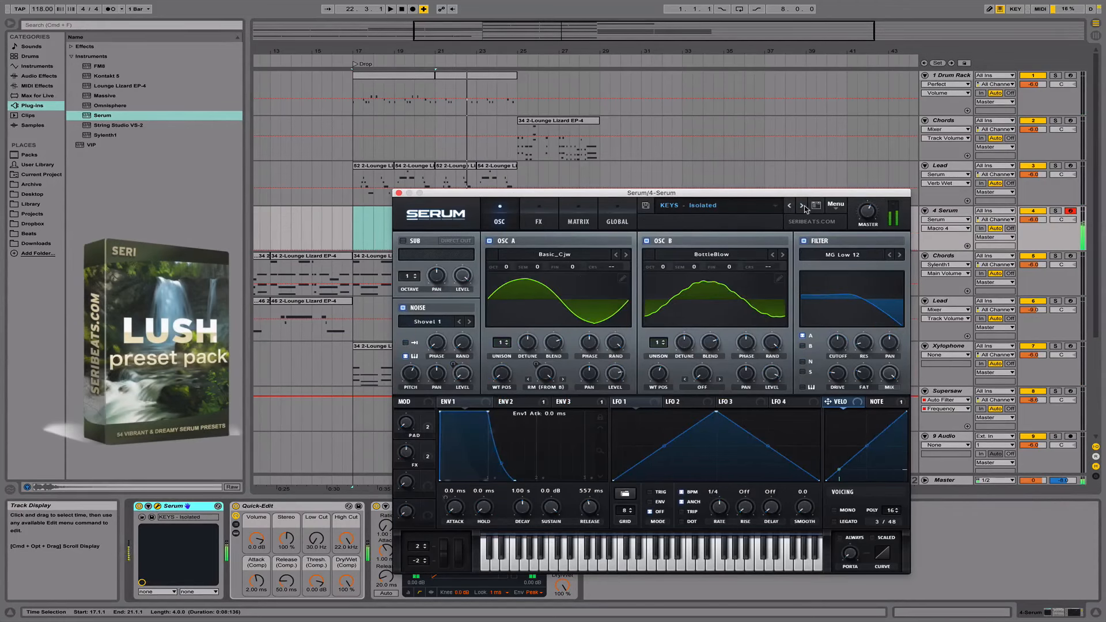
key("space")
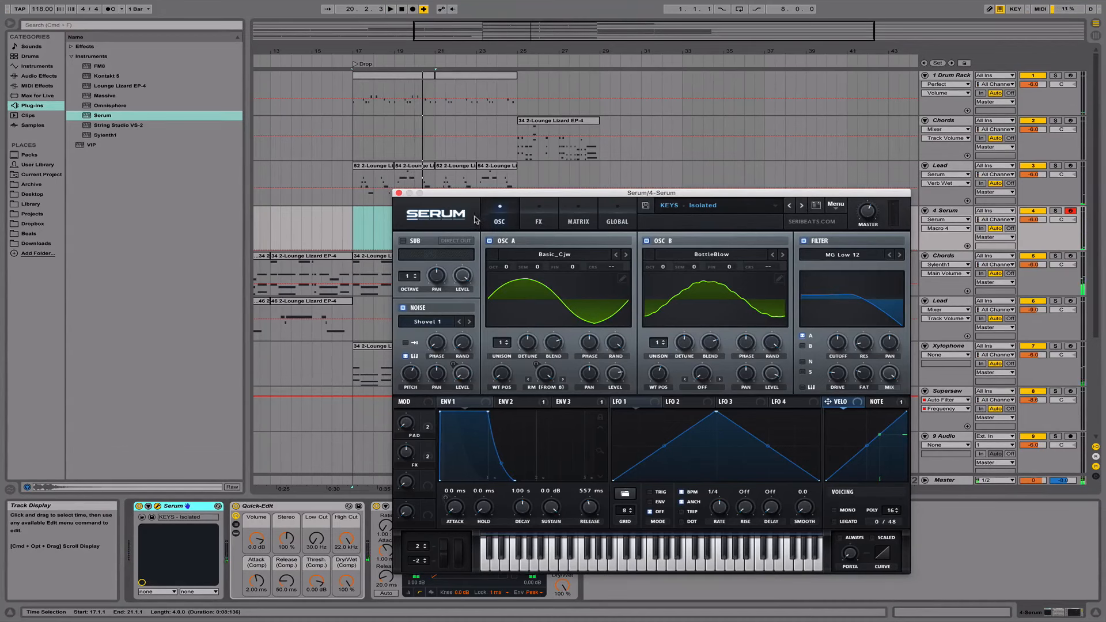
left_click(755, 207)
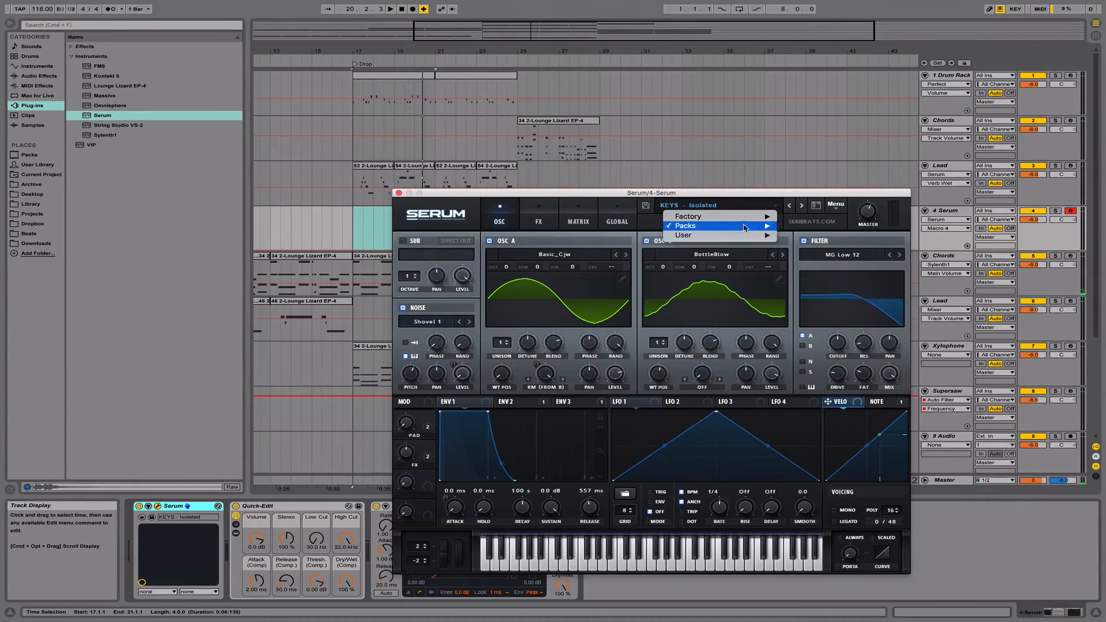
mouse_move(688, 226)
mouse_move(817, 226)
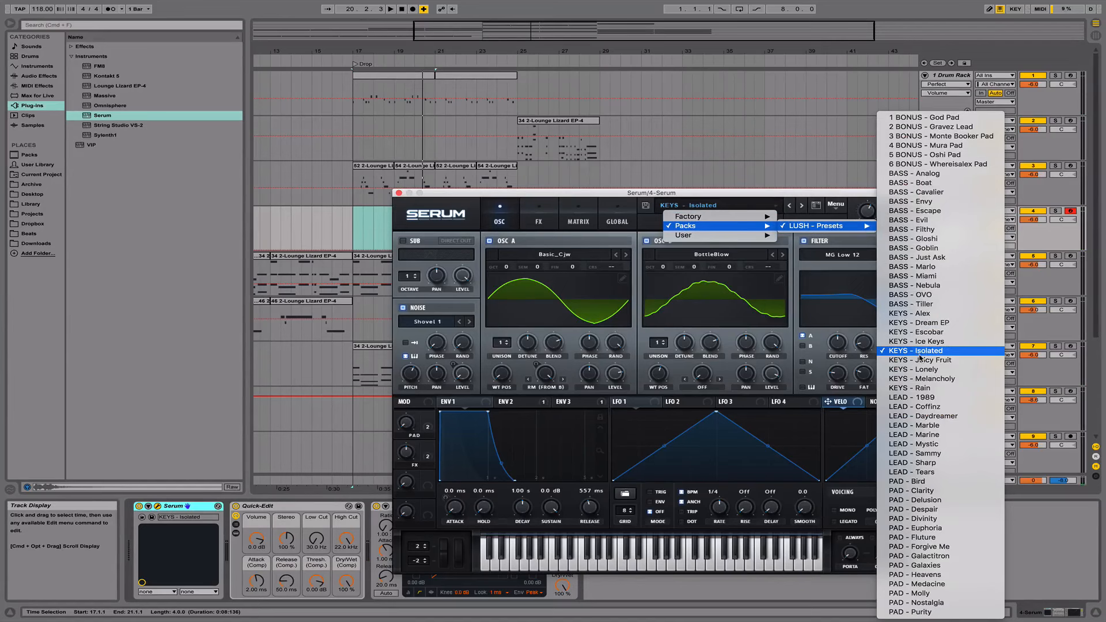
left_click(943, 314)
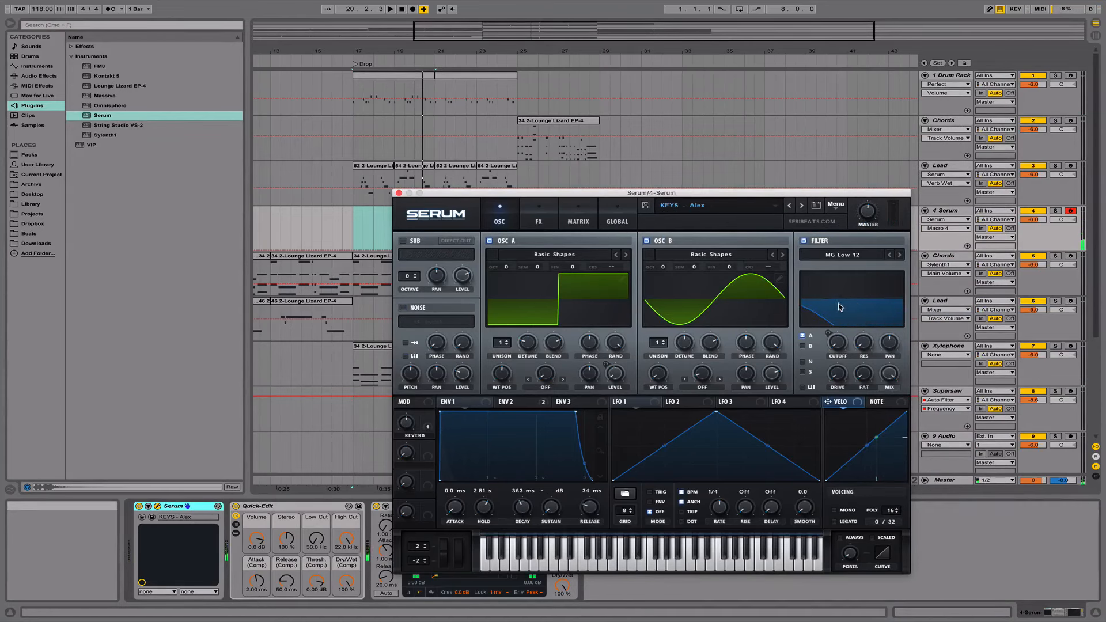
Open Serum's effects, adjust the reverb's size and decay, and raise the Reverb macro to 92%.
left_click(538, 218)
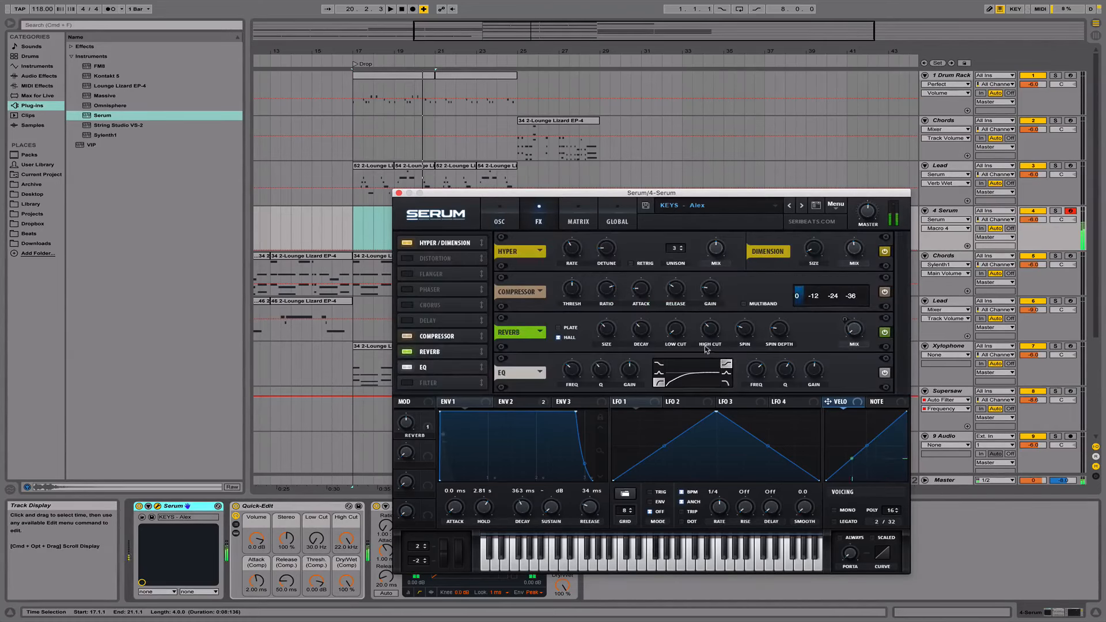
left_click(613, 323)
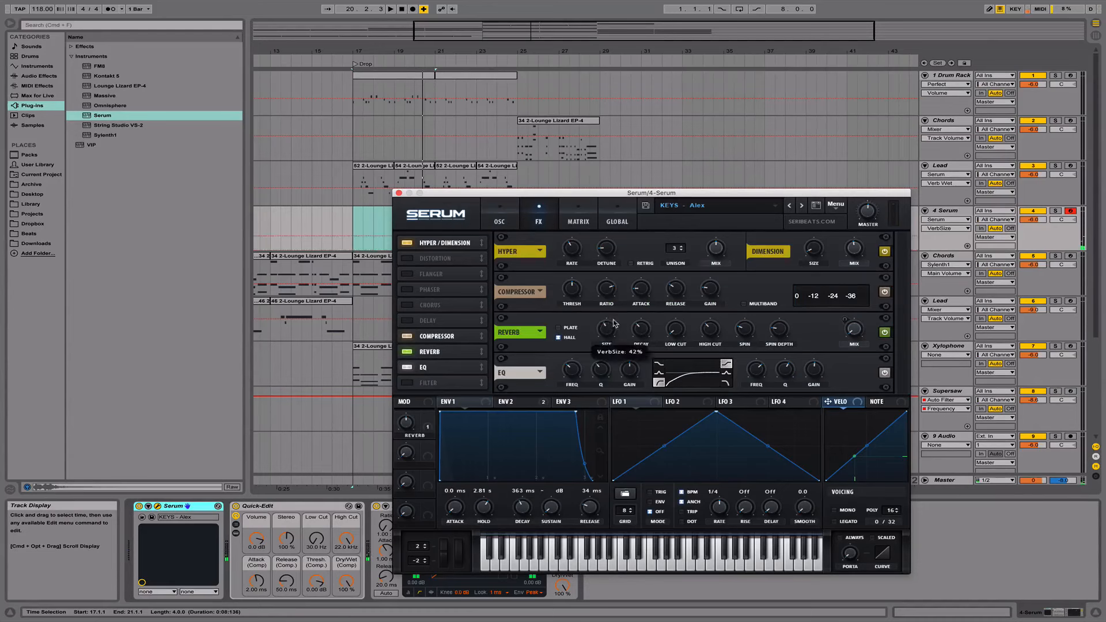
left_click(640, 329)
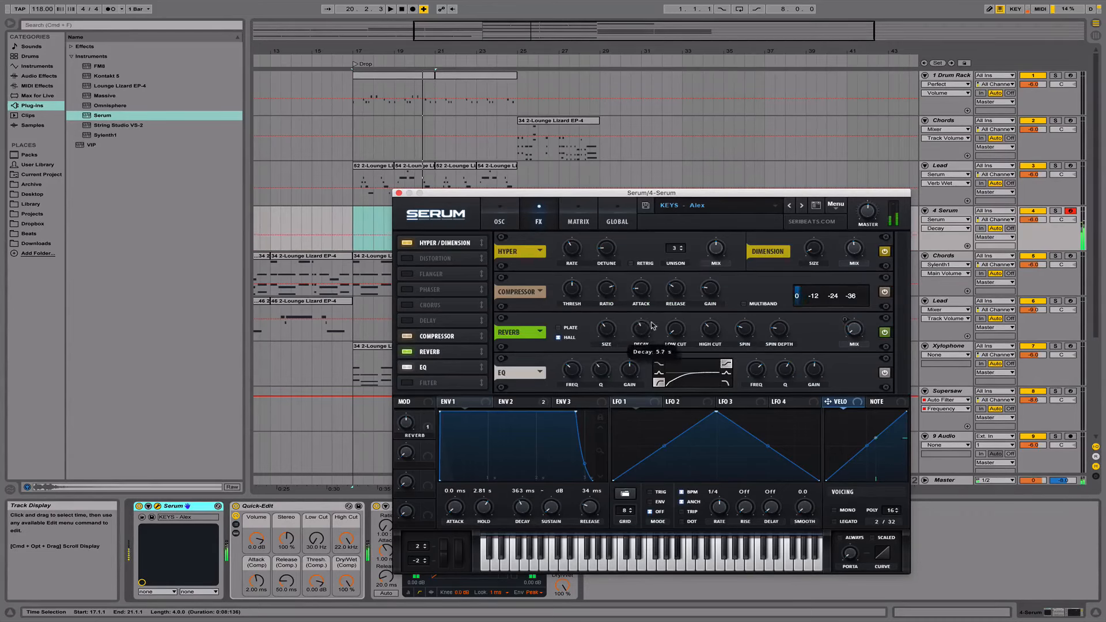
left_click_drag(667, 301, 687, 289)
left_click(856, 326)
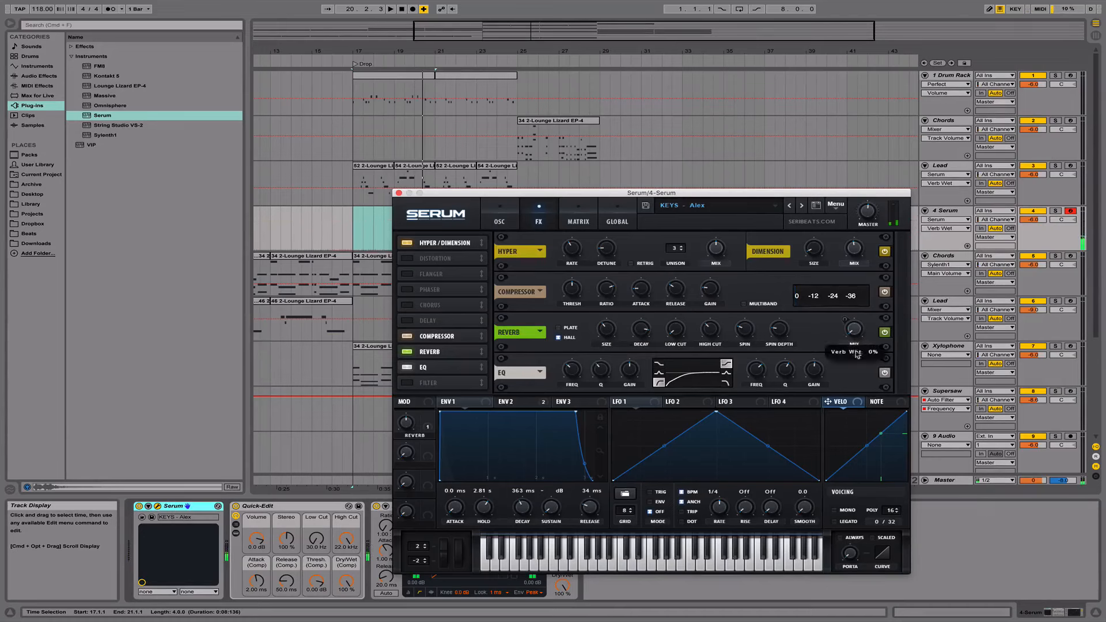
left_click_drag(408, 428, 430, 399)
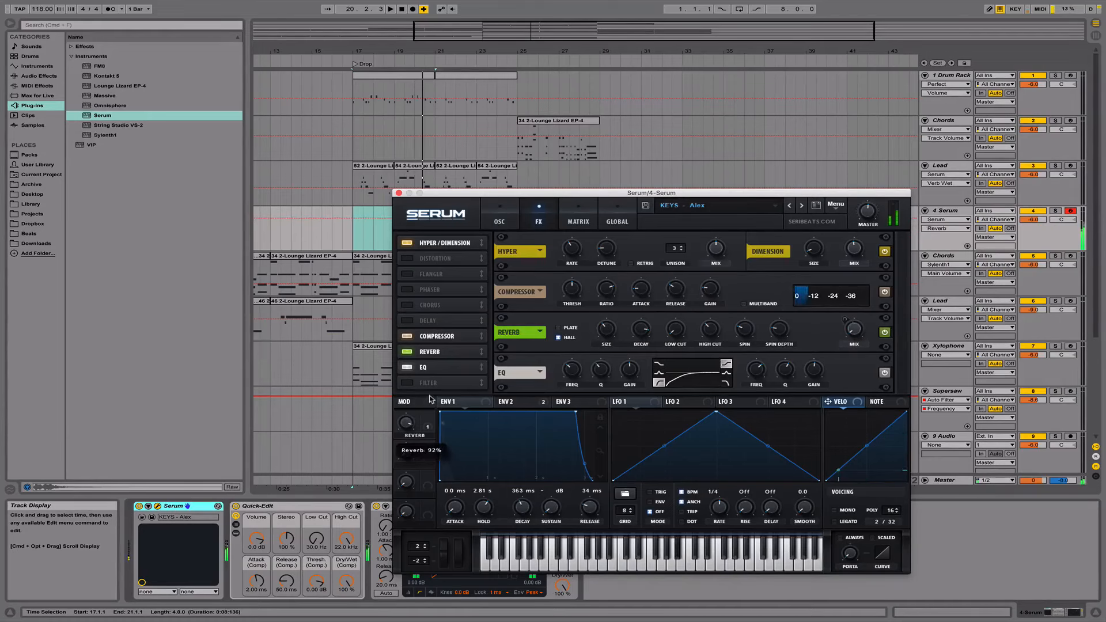
Recheck the reverb's size and lower its decay in Serum.
left_click(611, 335)
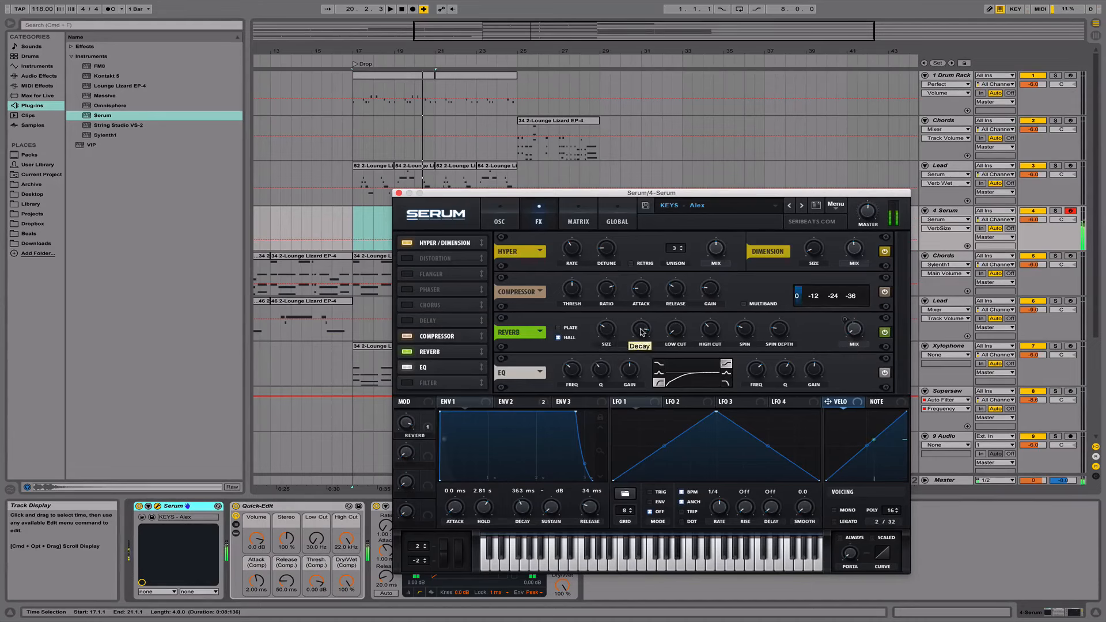
right_click(641, 330)
left_click(641, 343)
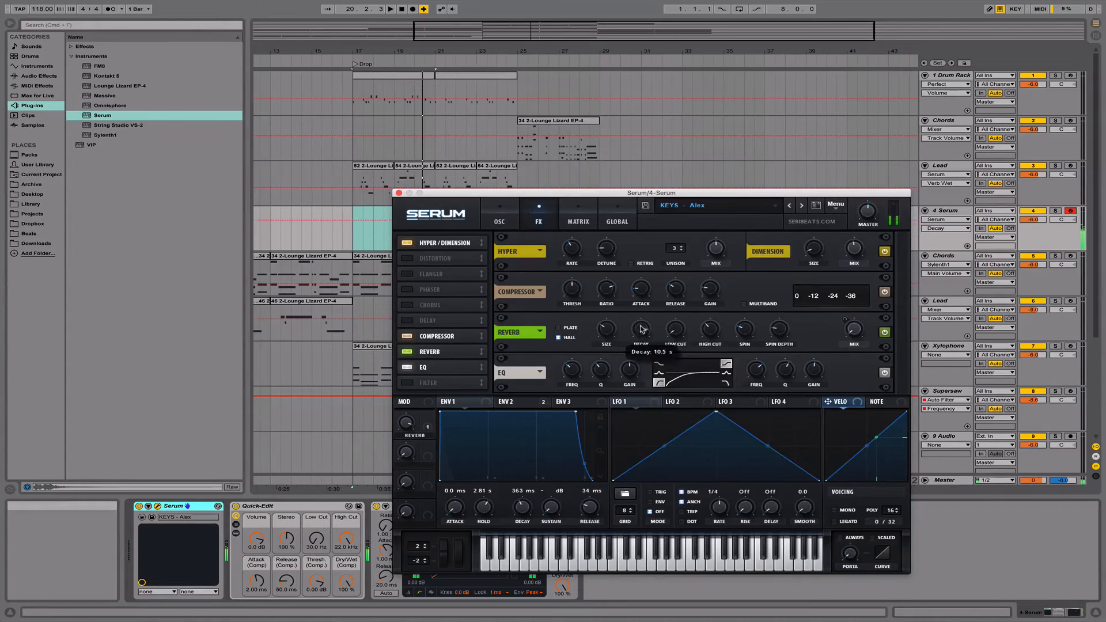
left_click_drag(641, 343, 639, 377)
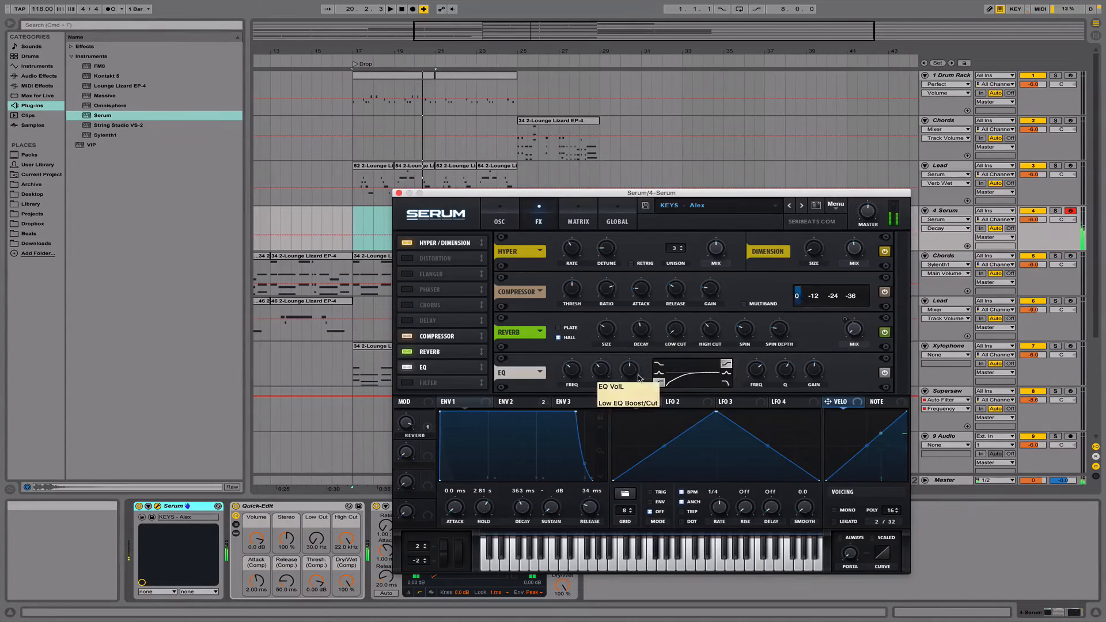
Duplicate the notes of the first two beats in the Serum clip onto beats three and four, and play the result.
key("space")
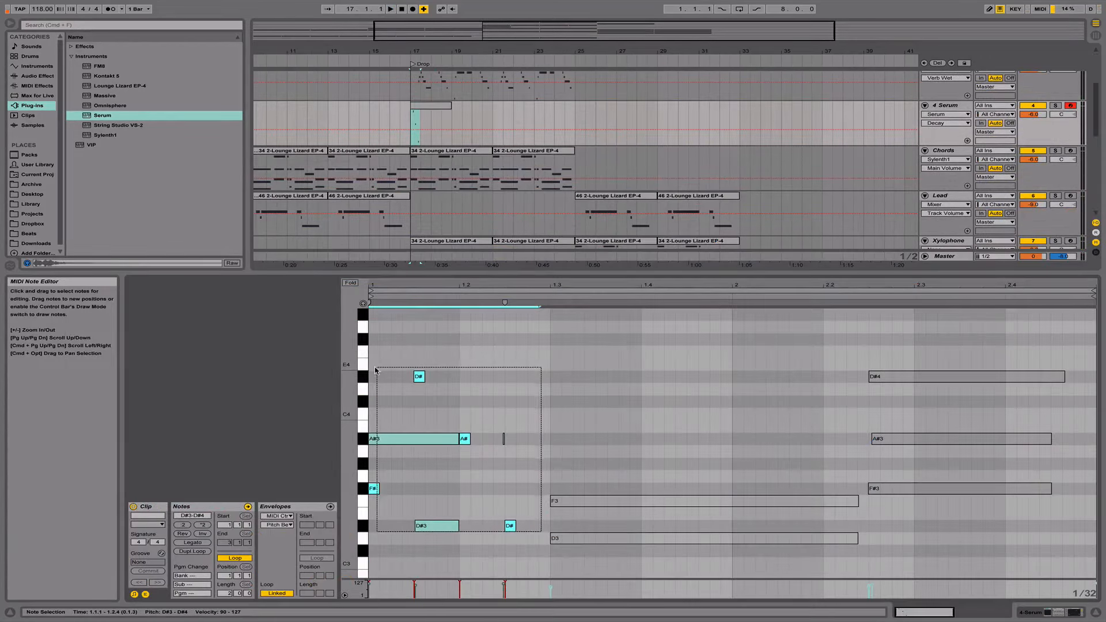
left_click_drag(375, 370, 375, 370)
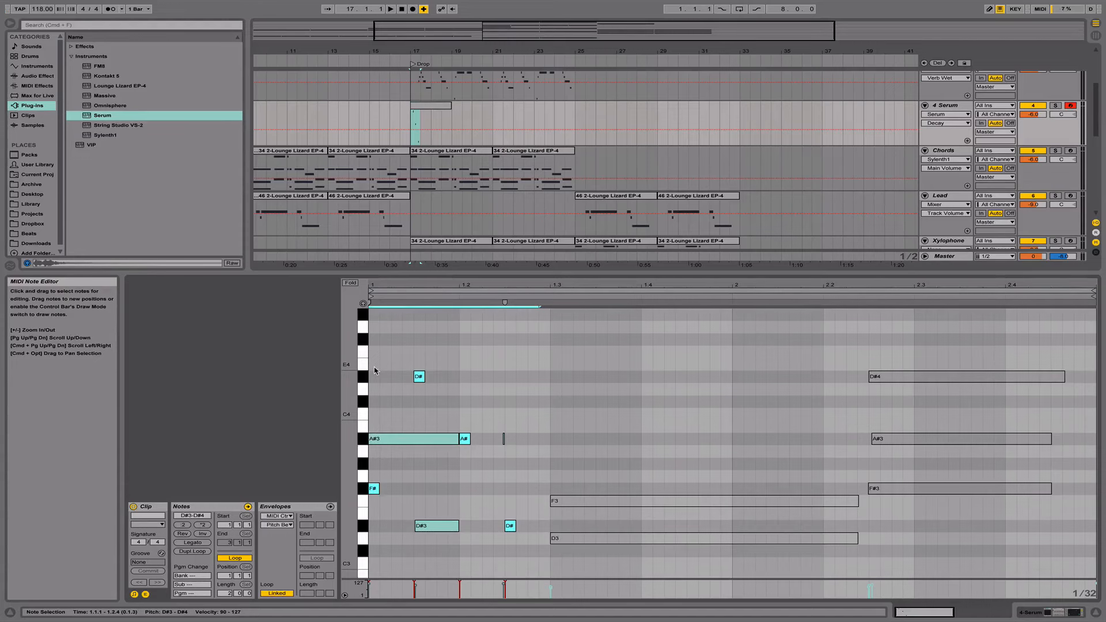
key("super+d")
key("space")
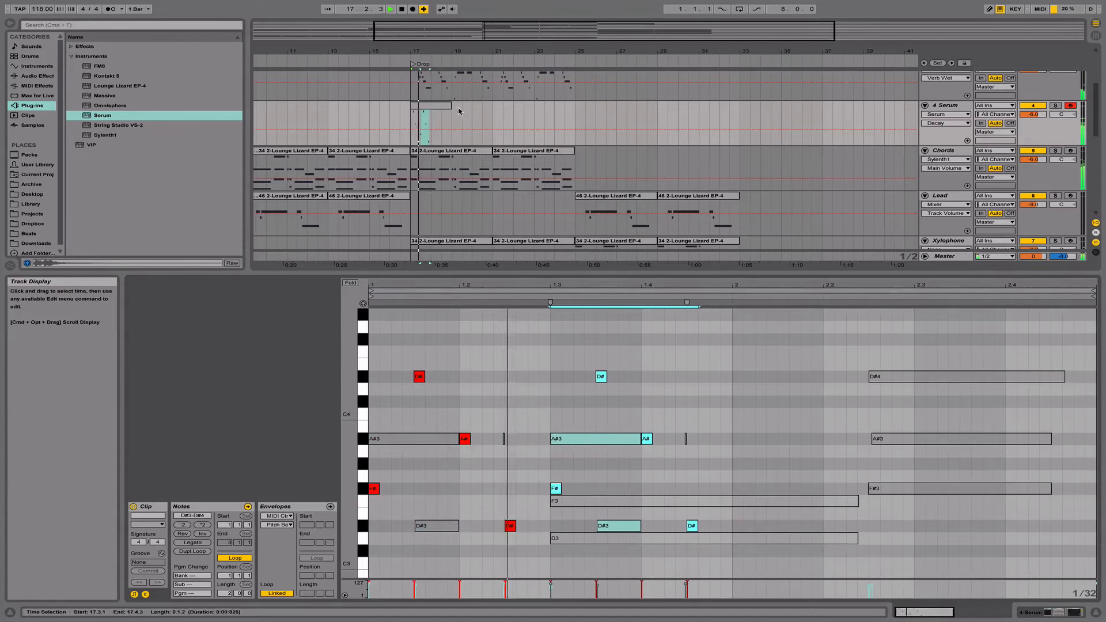
Shorten the Serum clip at bar 17 to one bar and duplicate it three times up to bar 21.
left_click_drag(451, 106, 431, 108)
key("space")
key("super+d")
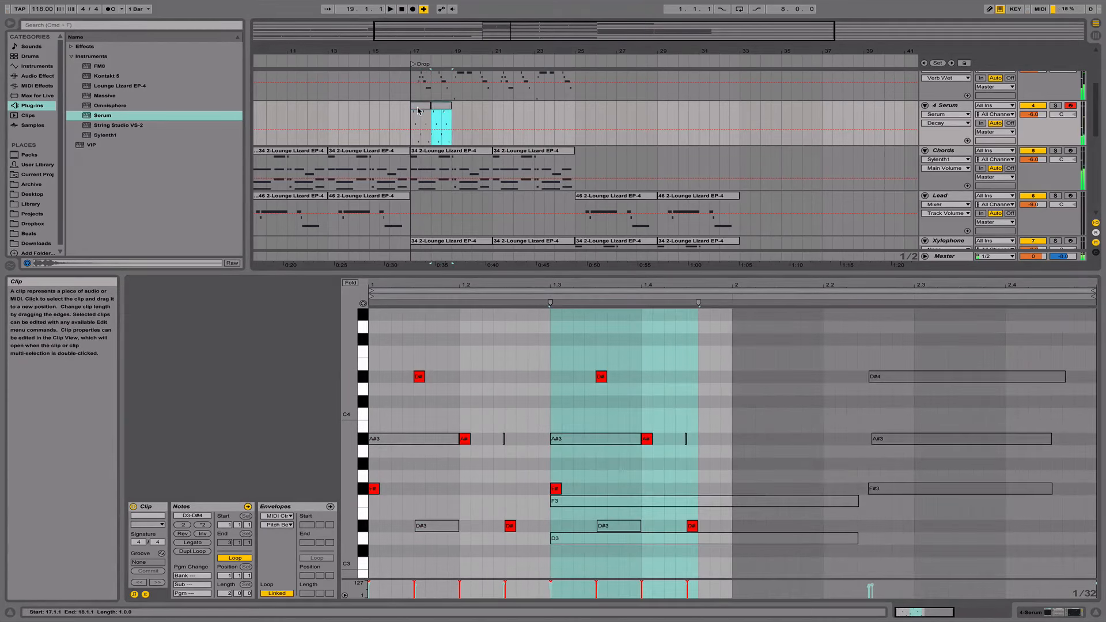
key("super+d")
key("super+d")
Select the four one-bar Serum clips from bar 17 to 21 and duplicate them up to bar 25.
left_click(418, 110)
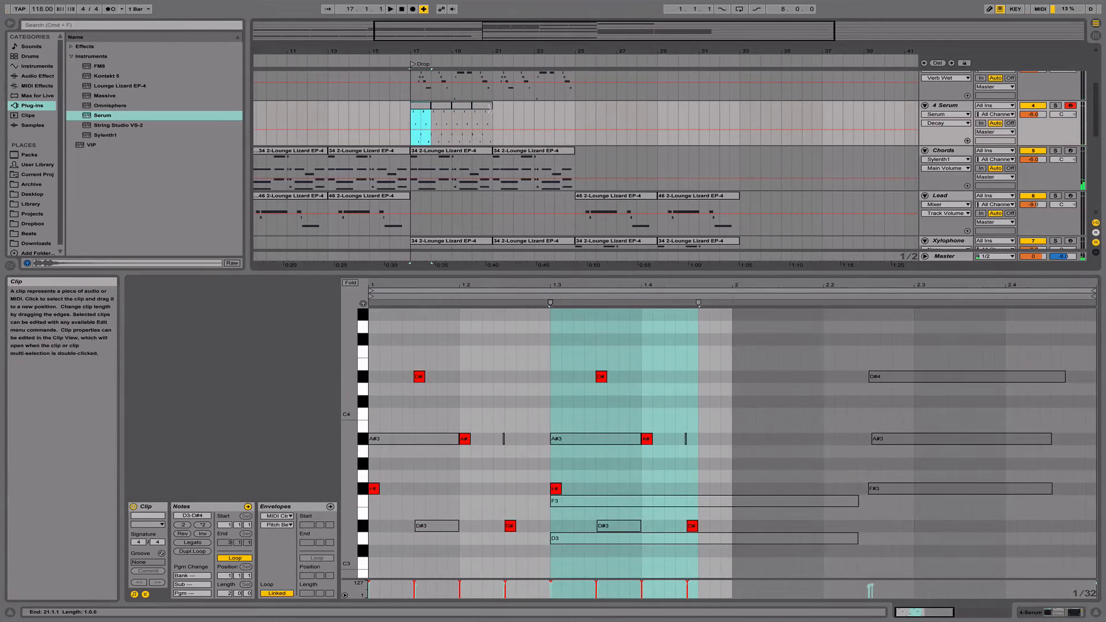
left_click(488, 110)
left_click(418, 110, "shift")
key("super+d")
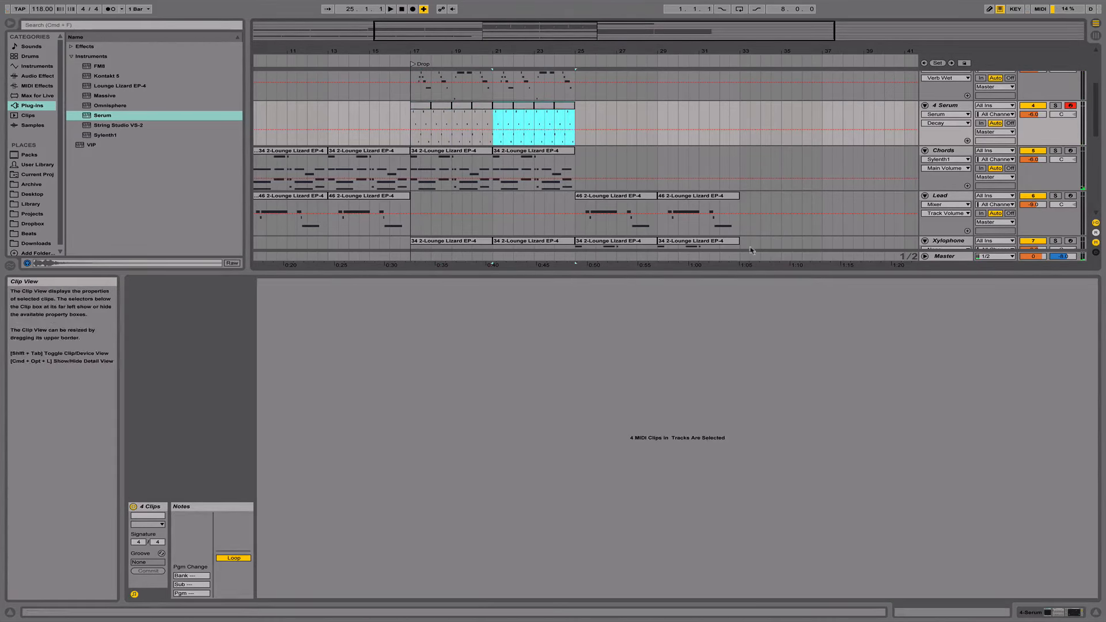
Play the arrangement from the first Serum clip at bar 17 and hide the clip view.
left_click(419, 108)
key("space")
left_click(1097, 610)
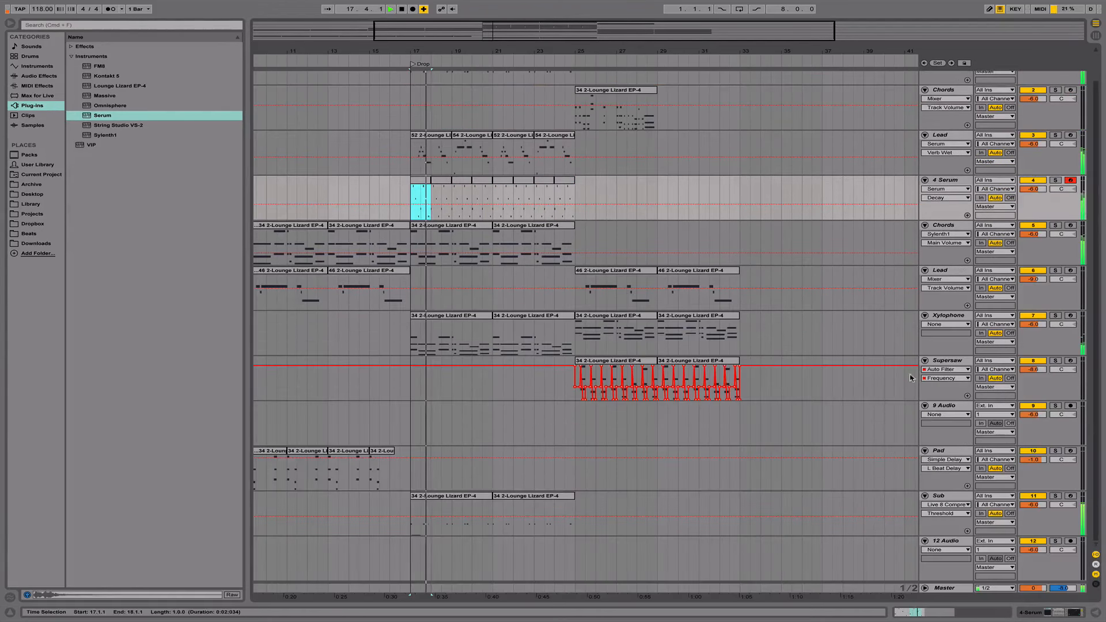
Open the Serum clip at bar 20, raise its last note at 1.4.3 to F#4 and play the result.
scroll(647, 216, "up", 1)
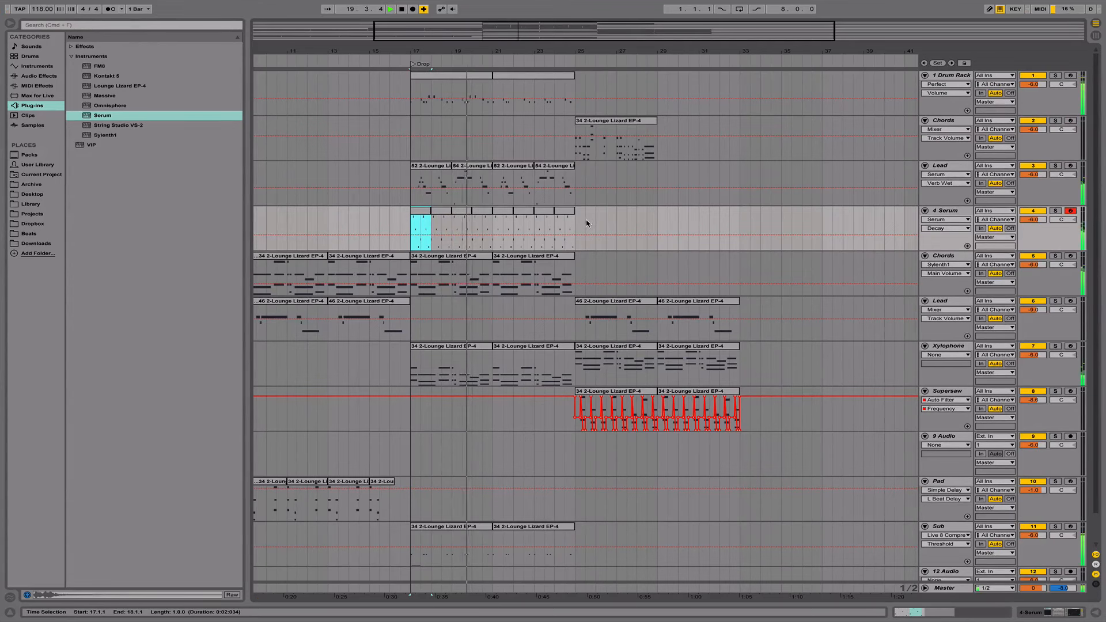
left_click(485, 212)
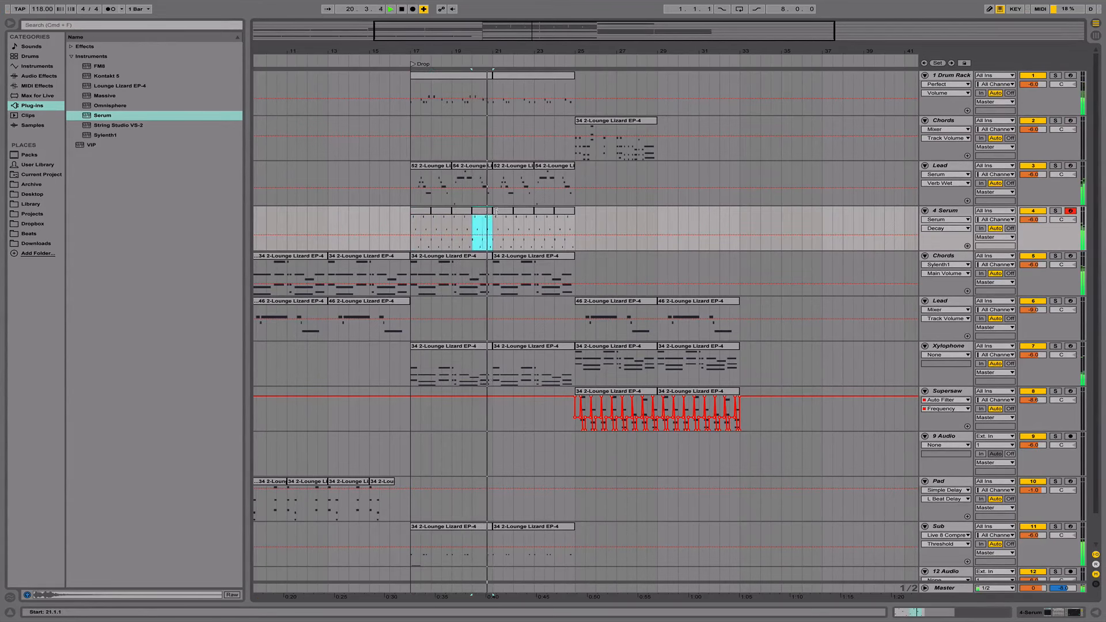
left_click(499, 211)
double_click(481, 212)
key("space")
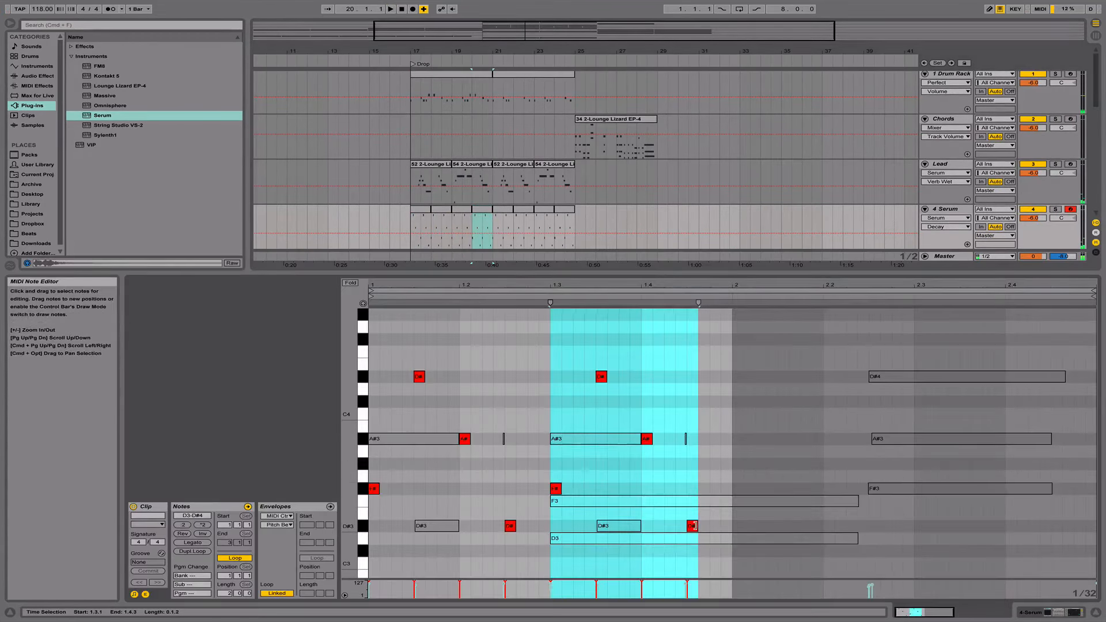
left_click(692, 526)
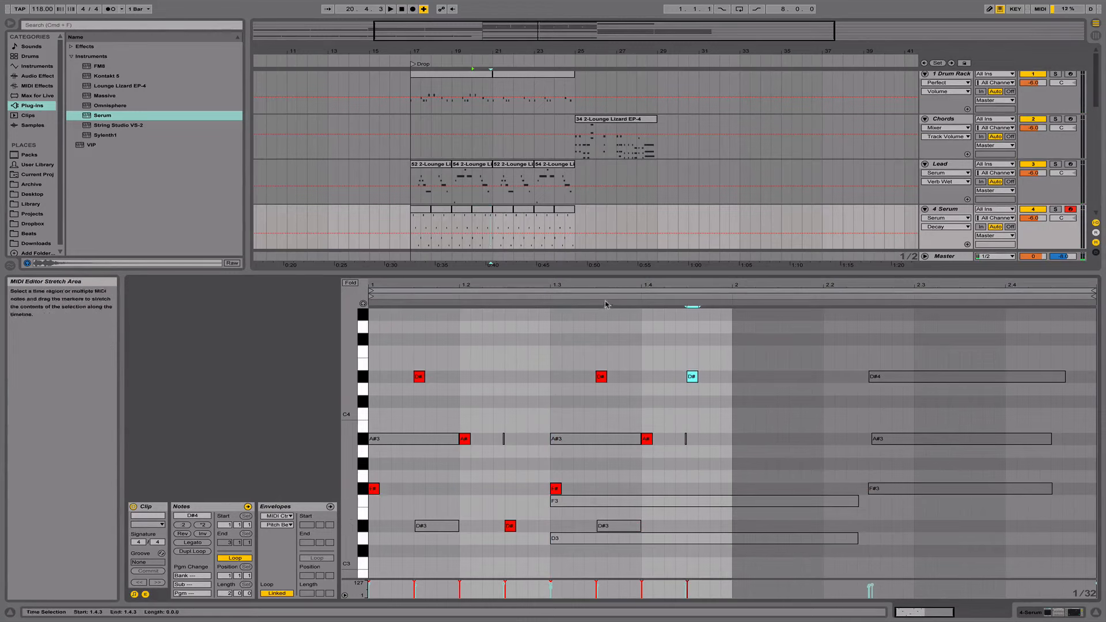
key("space")
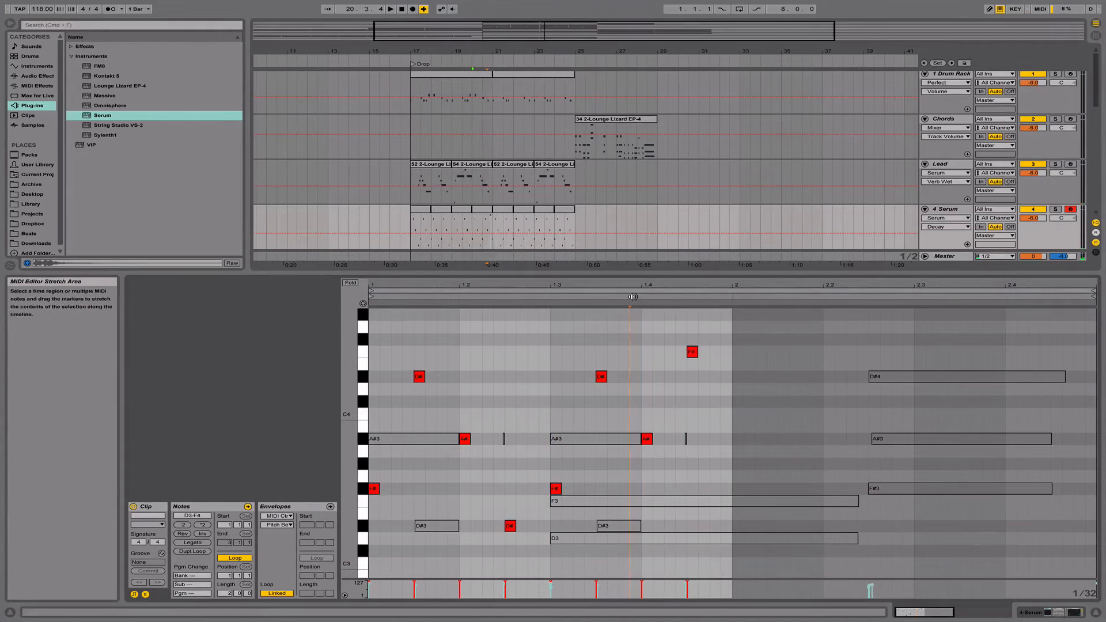
left_click_drag(692, 352, 693, 339)
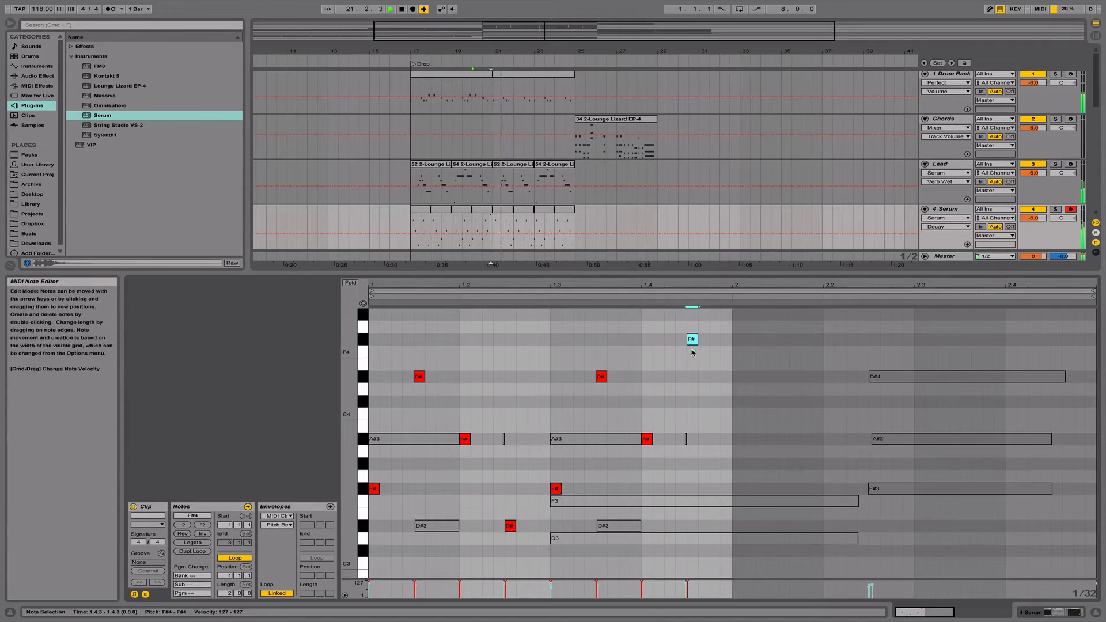
left_click(657, 297)
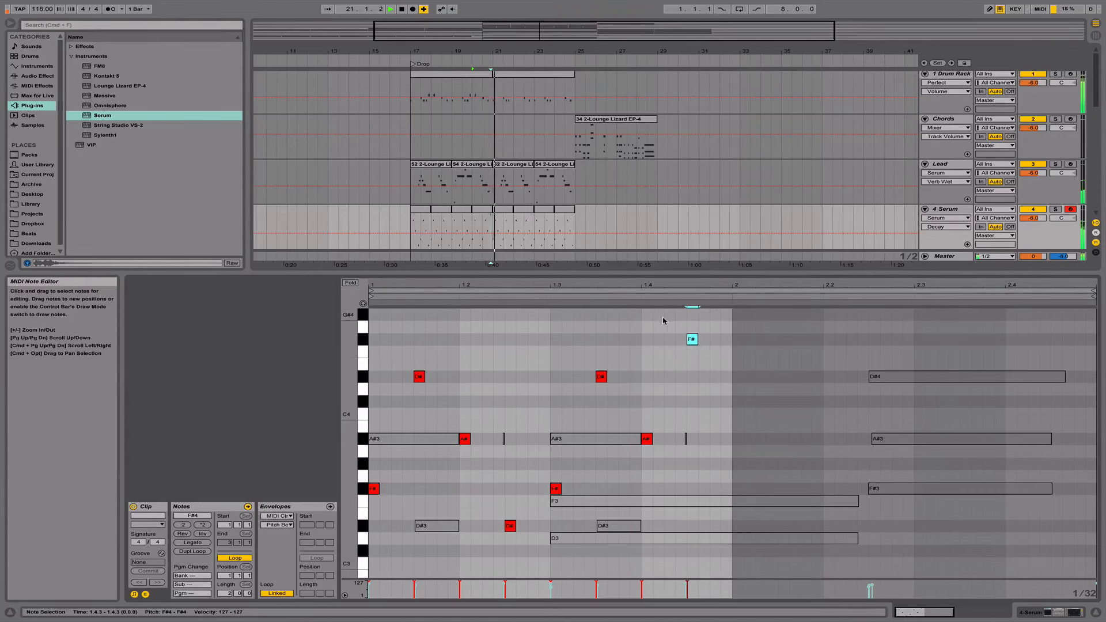
Copy the edited Serum clip from bar 20 onto bar 24, hide the clip view and select the Serum clips from bar 21 to 25.
left_click_drag(484, 209, 569, 210)
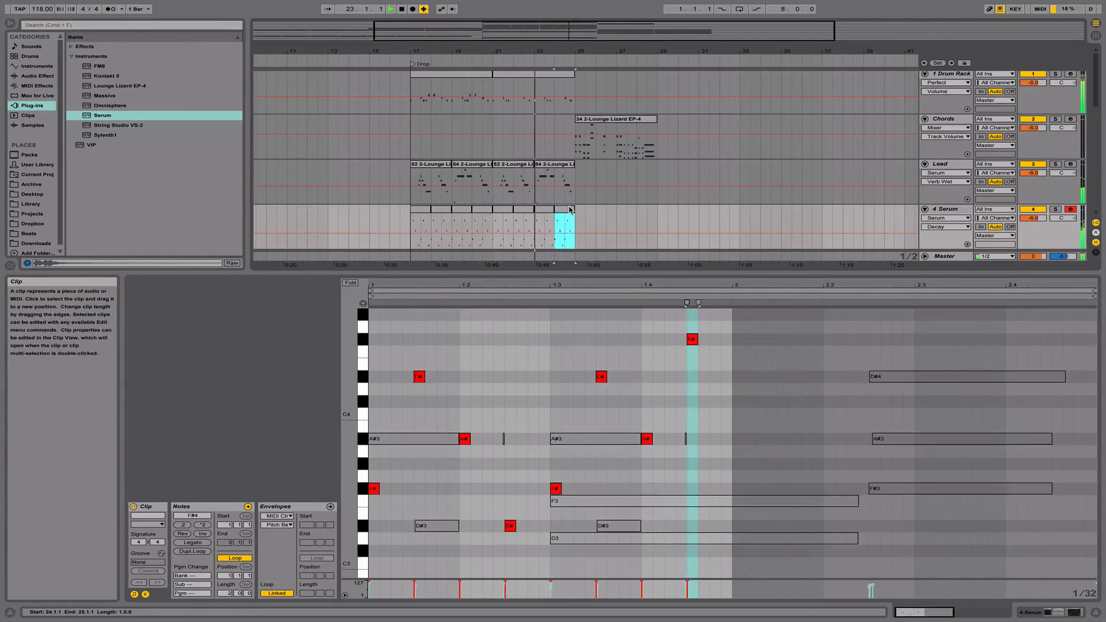
left_click(1095, 613)
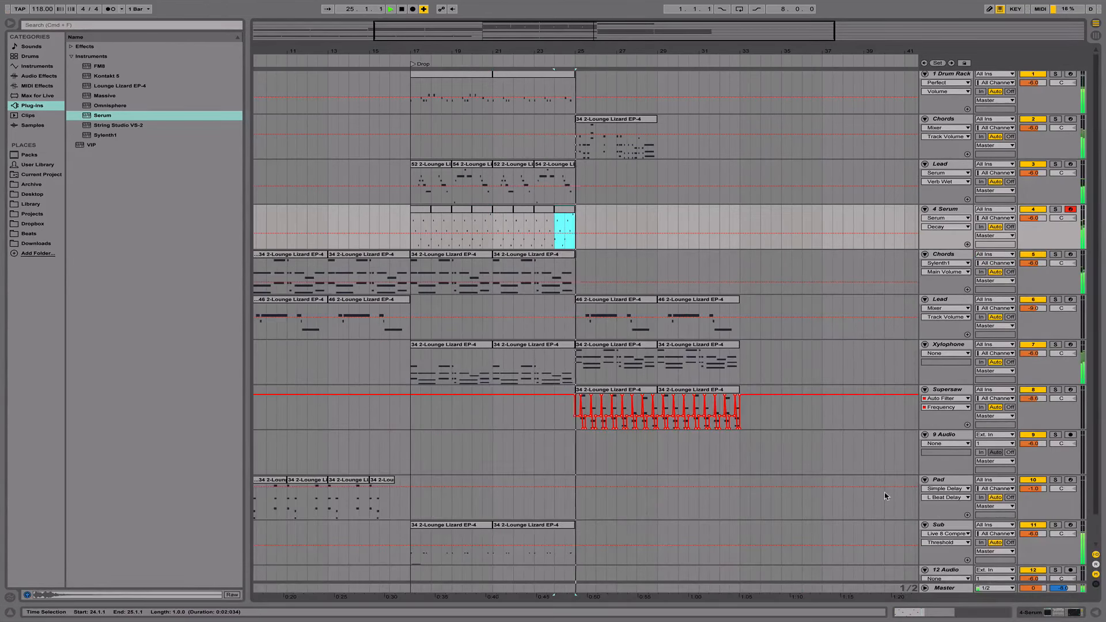
left_click(502, 216, "shift")
scroll(545, 328, "down", 1)
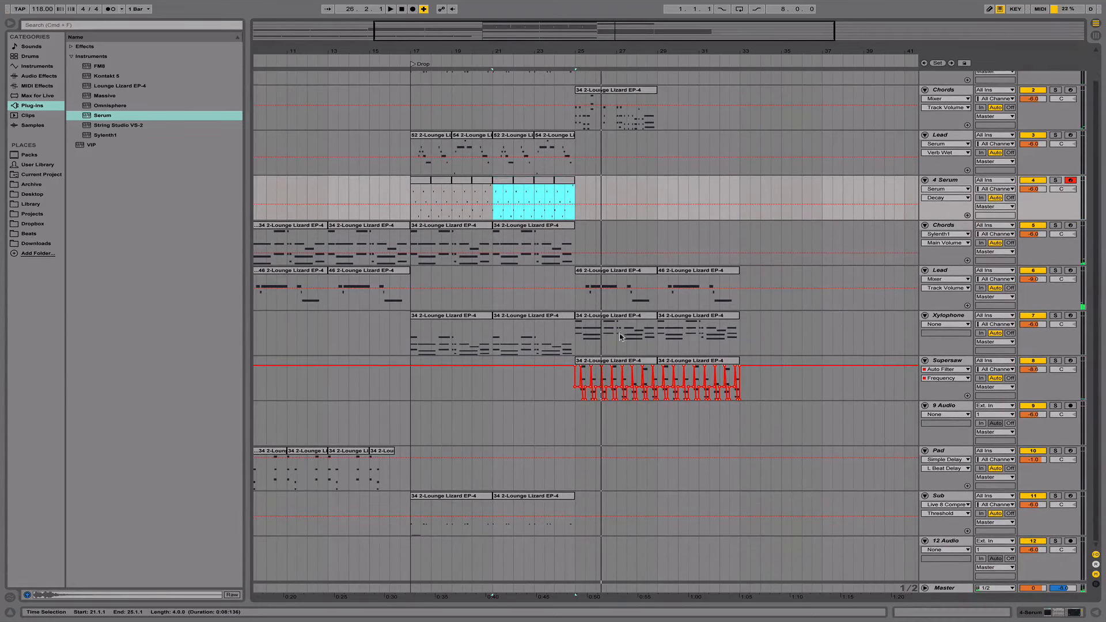
Look at the Drum Rack track's device chain and hide it again.
scroll(794, 157, "up", 1)
double_click(951, 75)
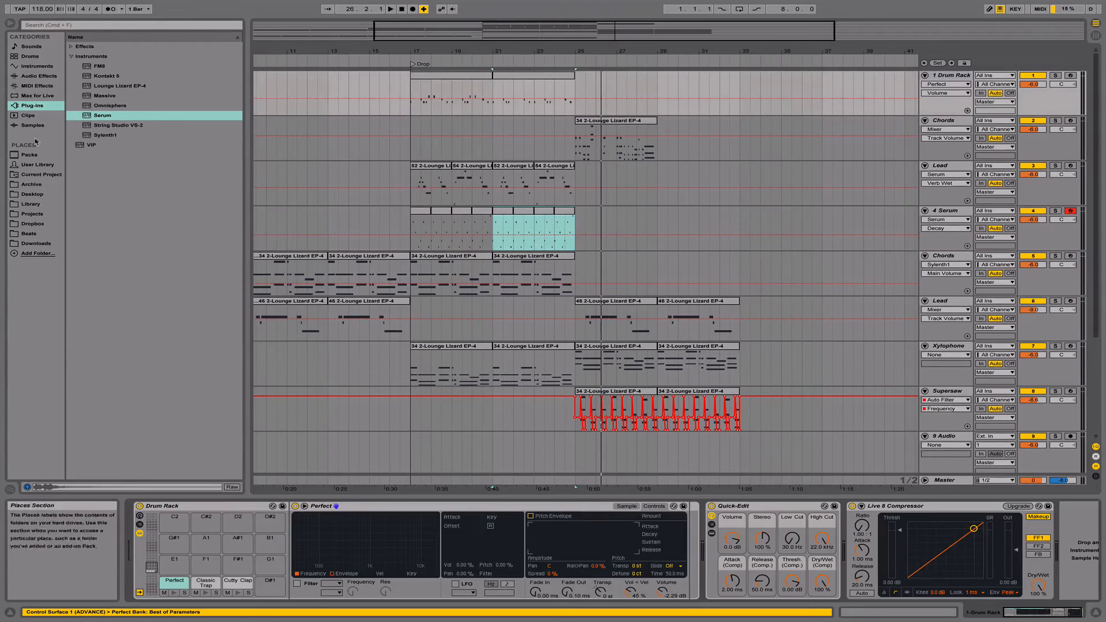
left_click(1096, 612)
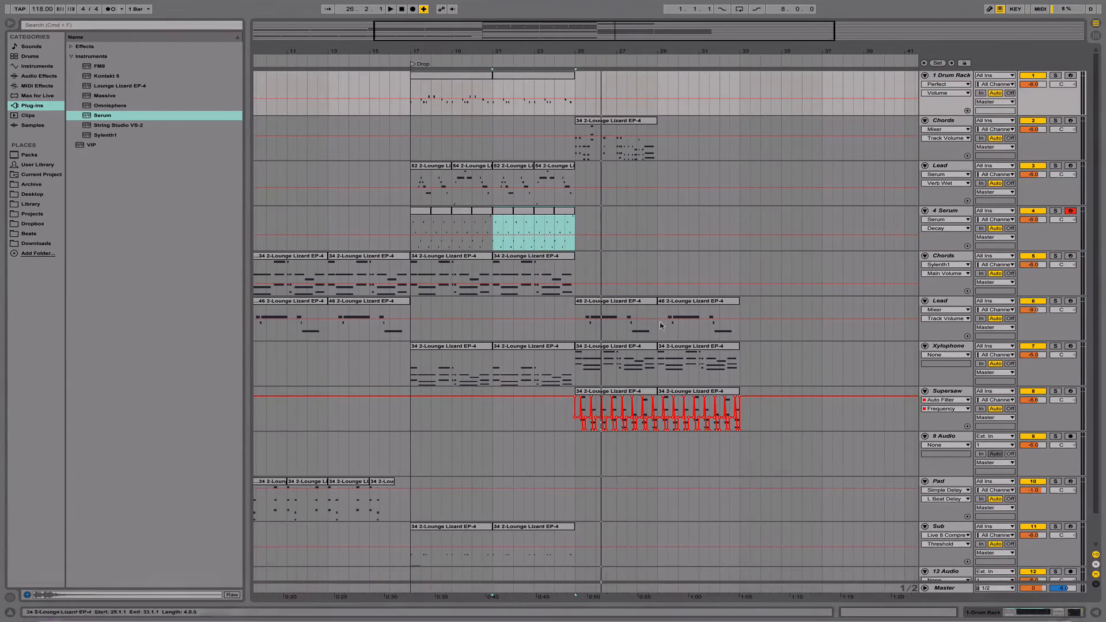
left_click(953, 75)
key("super+d")
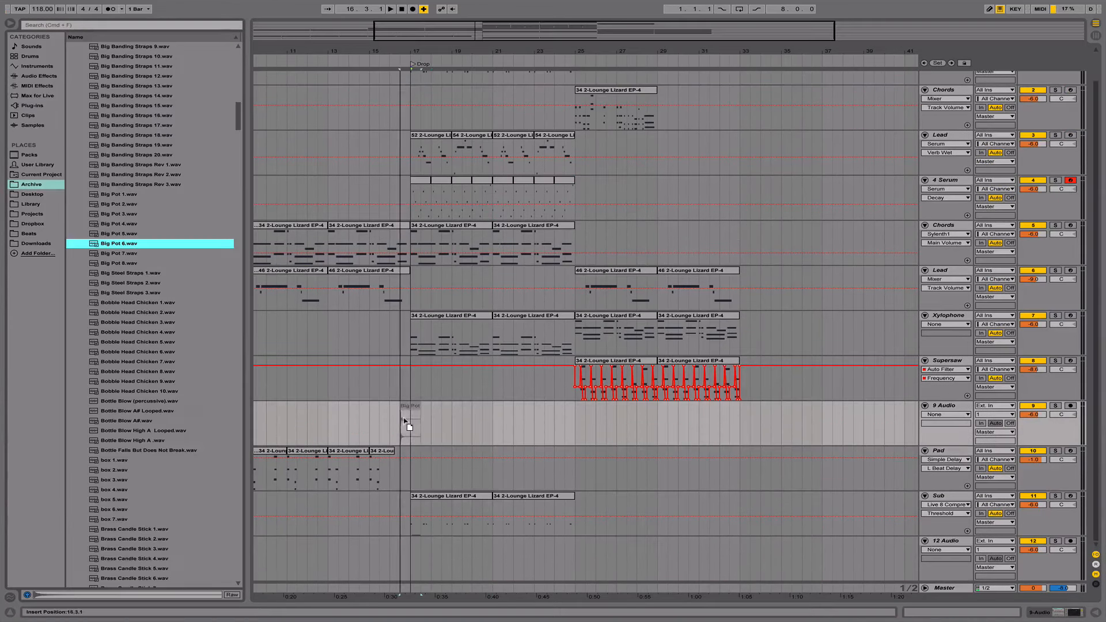
Place the Big Pot 6.wav sample on the 9 Audio track at bar 17 and copy it to bar 21.
left_click_drag(406, 424, 414, 425)
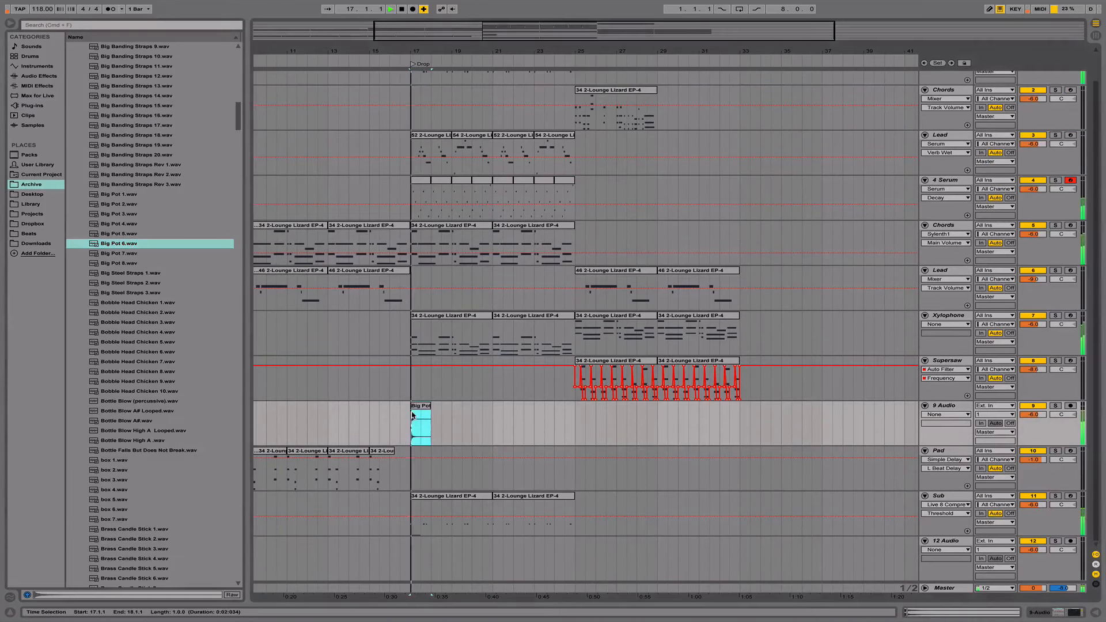
key("space")
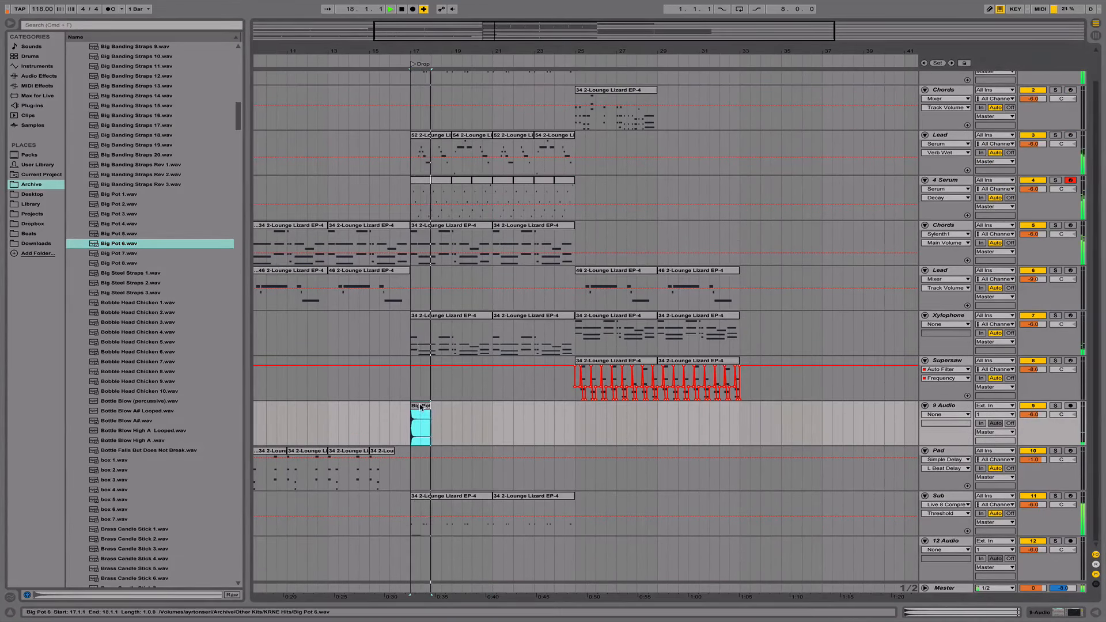
left_click_drag(426, 417, 509, 410)
key("space")
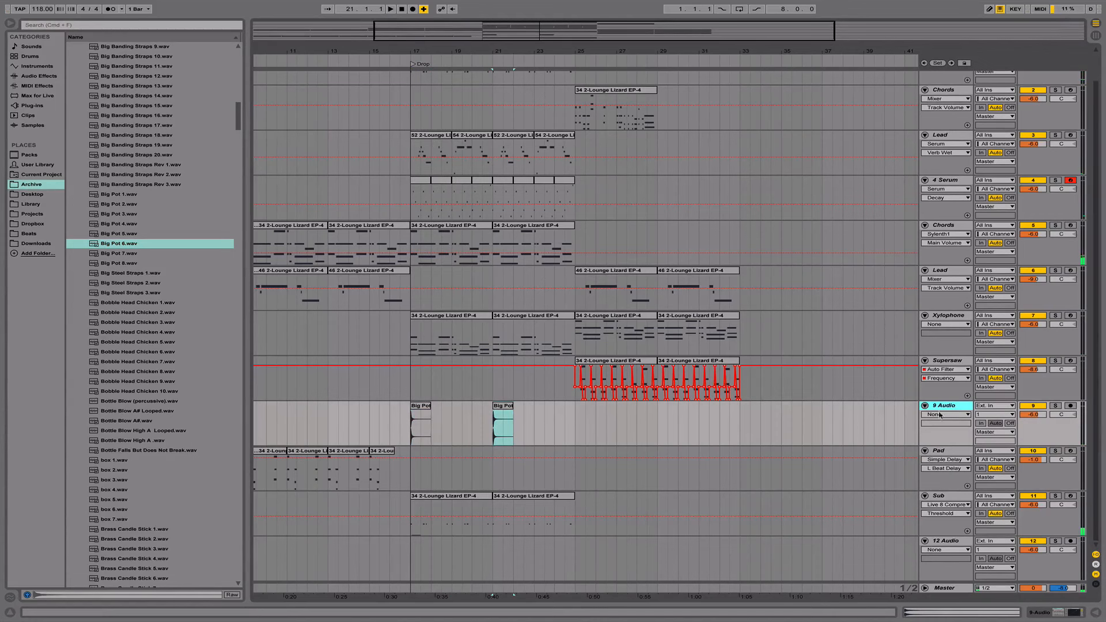
Insert a new audio track below 9 Audio, set the 9 Audio track volume to -15.0 dB and play from bar 21.
key("super+t")
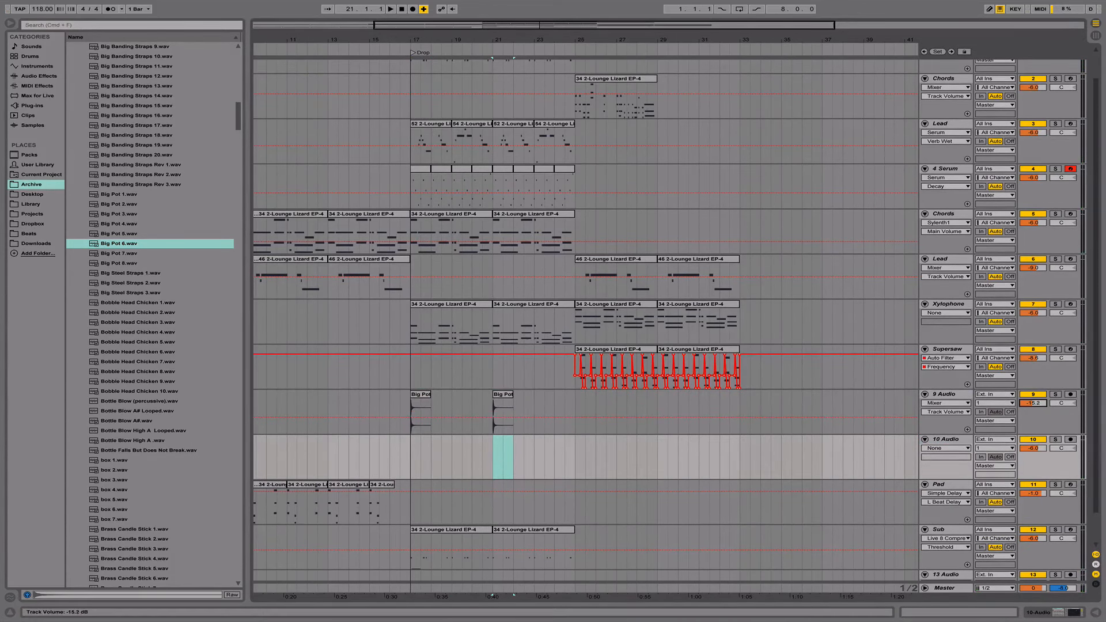
key("space")
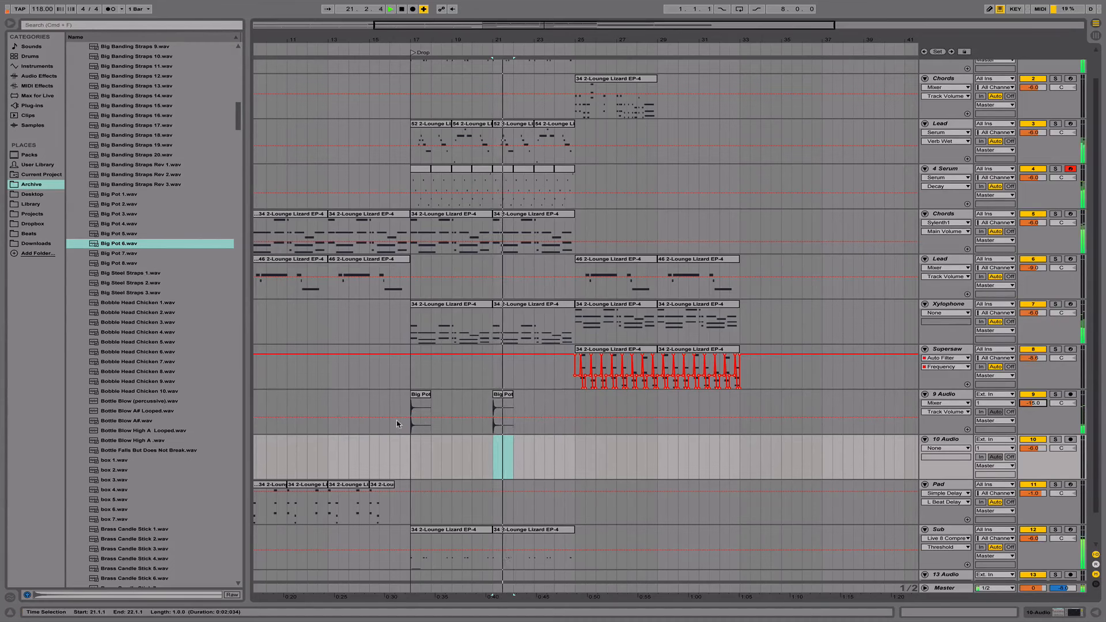
left_click(414, 429)
Audition the box, Camera Click and Carbon Fiber Tube samples in the KRNE Hits folder.
left_click(169, 489)
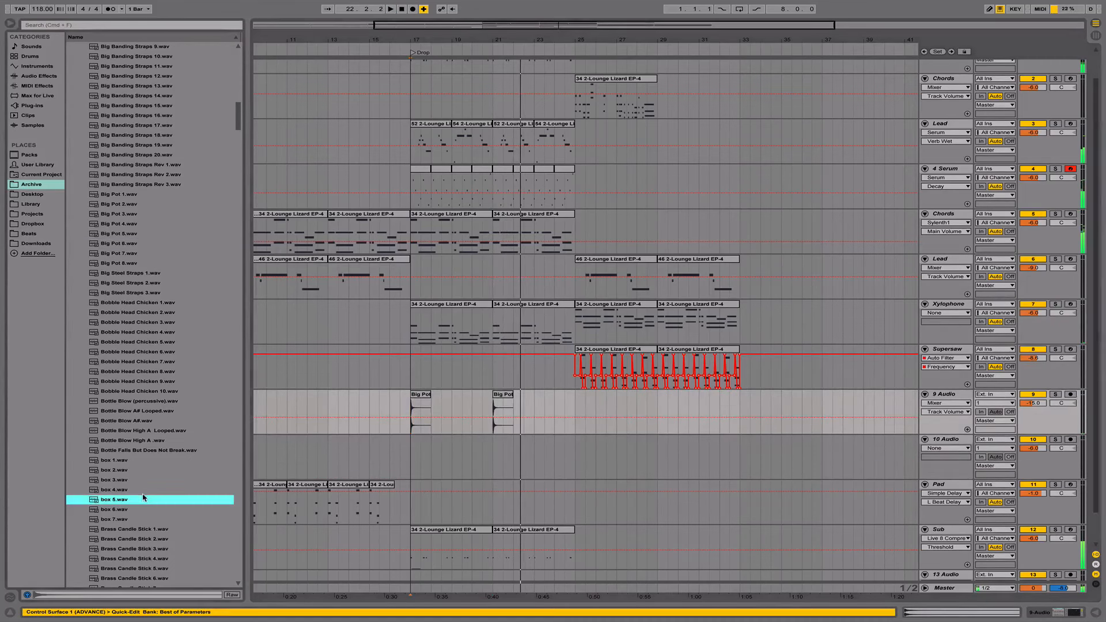
left_click(151, 500)
left_click(145, 521)
scroll(156, 507, "down", 6)
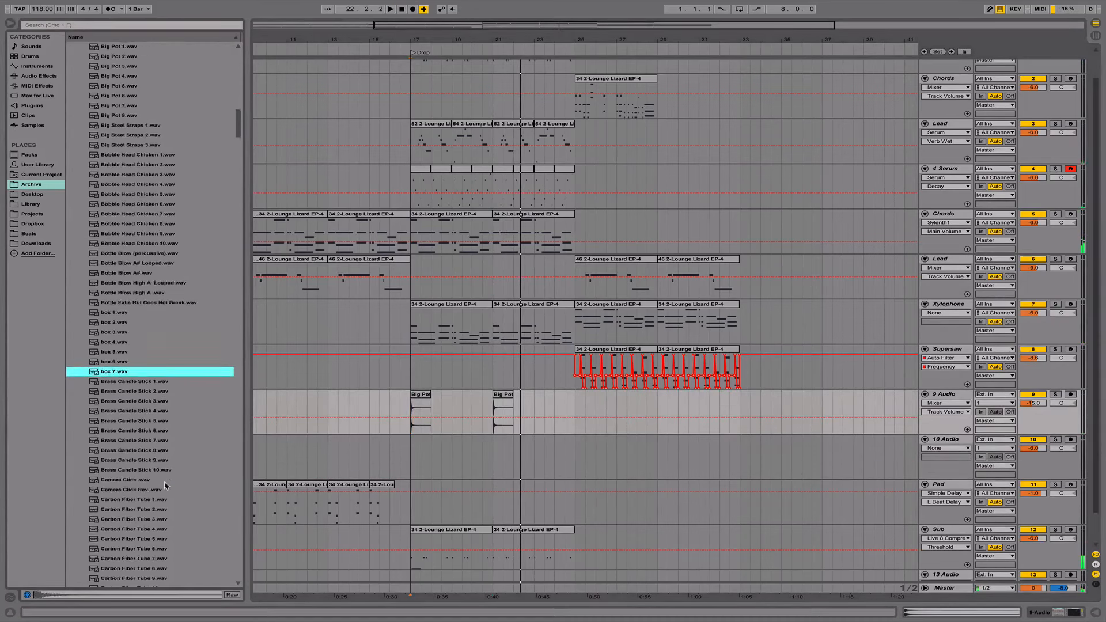
left_click(163, 482)
left_click(163, 490)
scroll(164, 403, "down", 7)
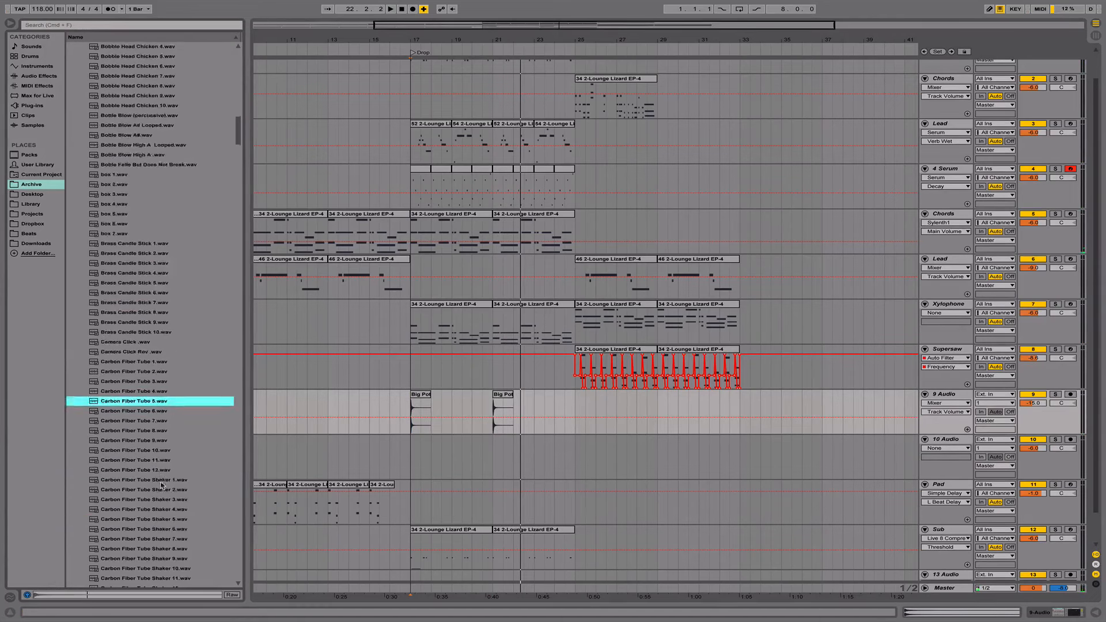
left_click(161, 292)
scroll(68, 304, "up", 20)
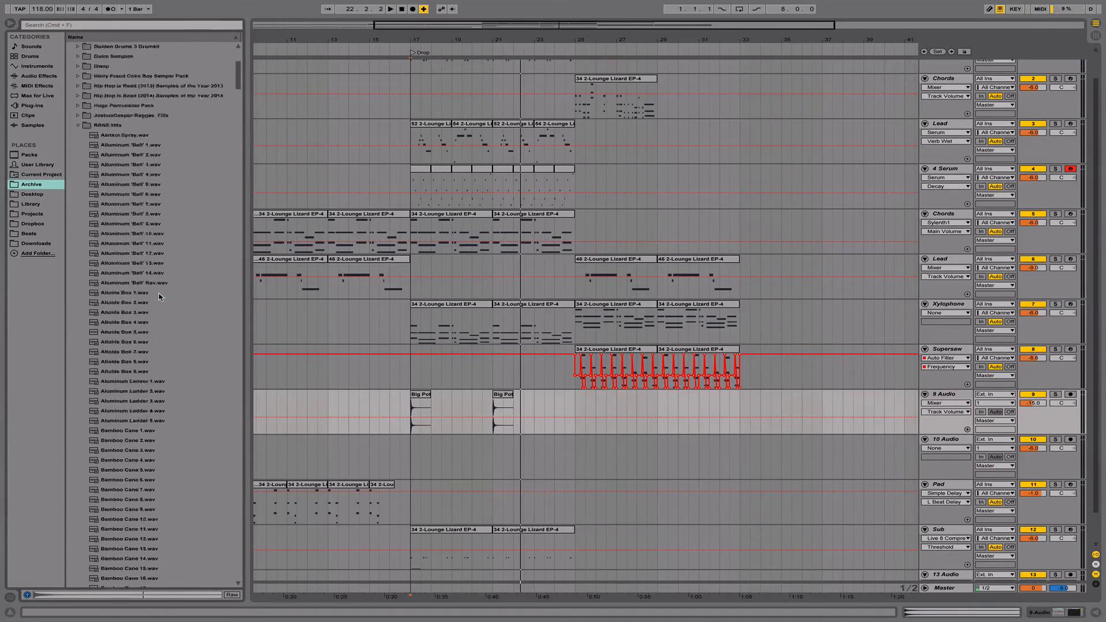
Collapse the KRNE Hits and Other Kits folders and open the Cavalier Kit's Percussion folder under Drum Kits.
left_click(78, 352)
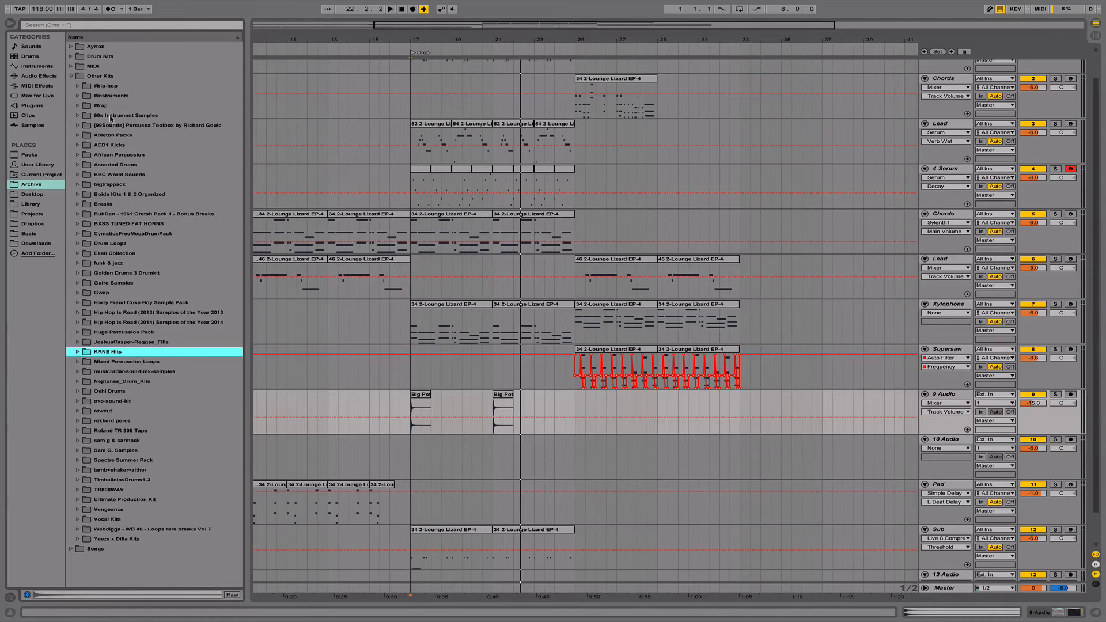
left_click(71, 76)
left_click(70, 57)
left_click(78, 96)
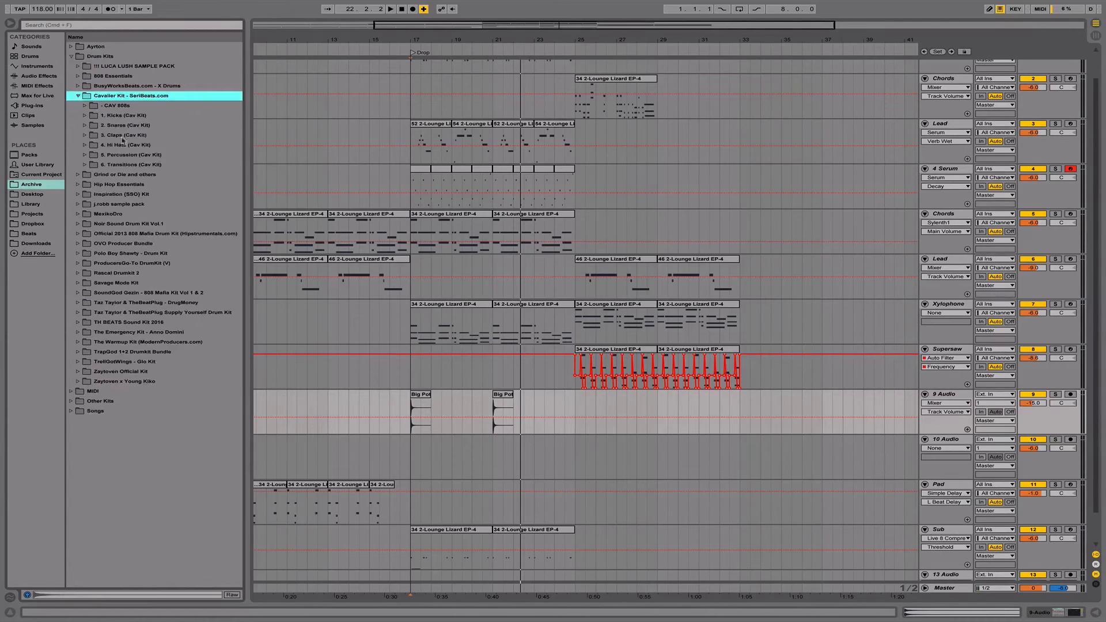
left_click(117, 143)
key("Down")
key("Right")
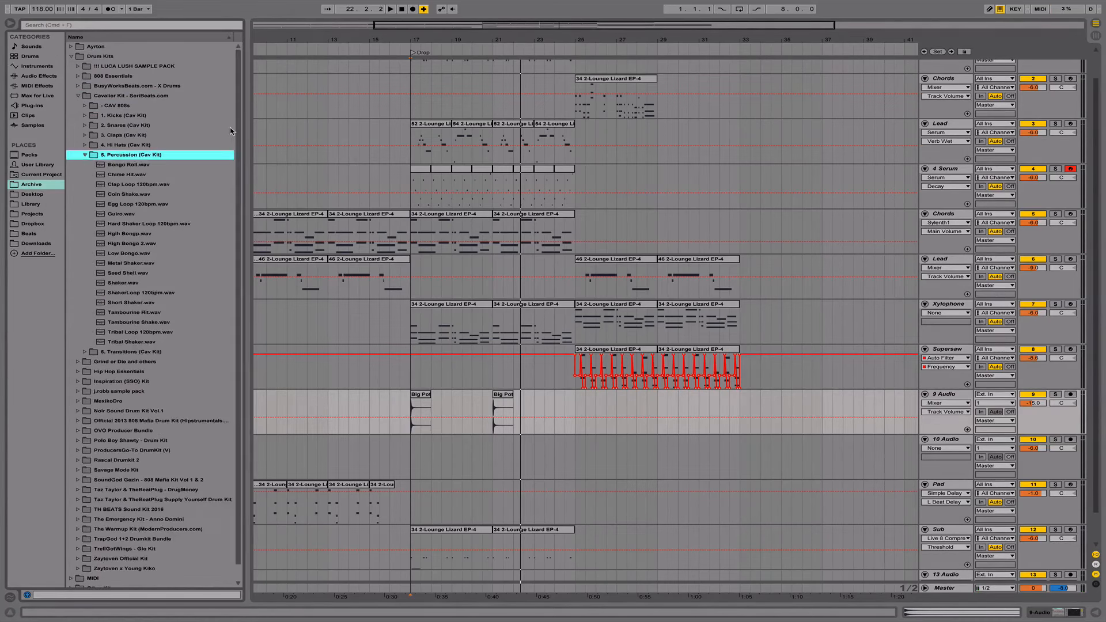
Place the Chime Hit.wav sample on the 10 Audio track at bar 25 and play it with the arrangement.
key("Down")
key("Down")
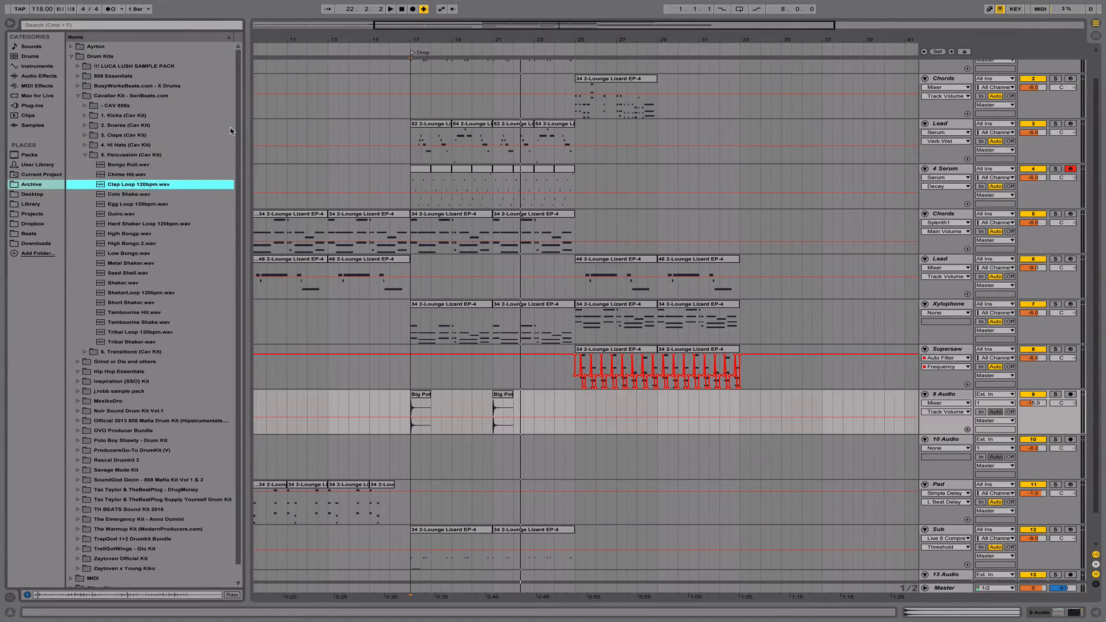
left_click_drag(181, 170, 582, 448)
key("space")
key("space")
key("space")
key("space")
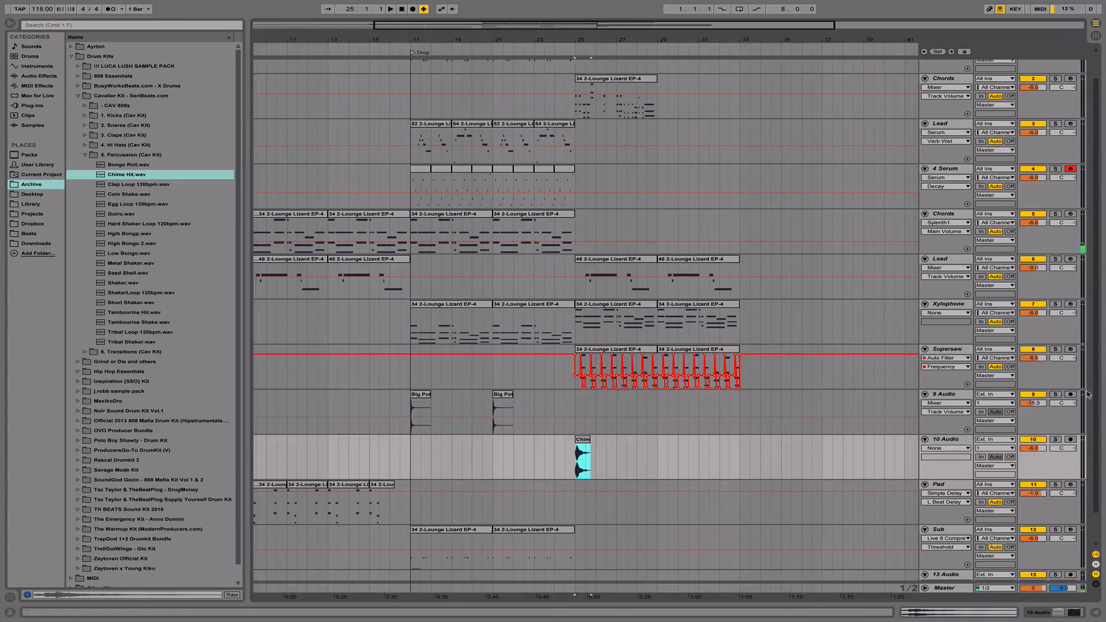
key("space")
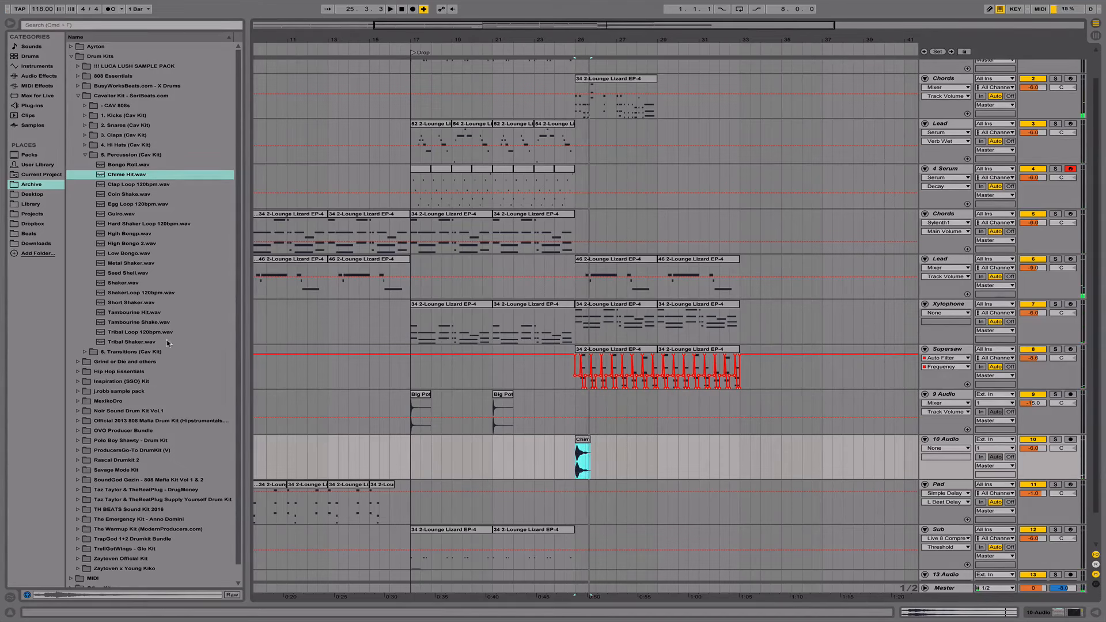
Audition the Cavalier Kit percussion samples from Tribal Shaker.wav up through the list to Clap Loop 120bpm.wav.
left_click(187, 341)
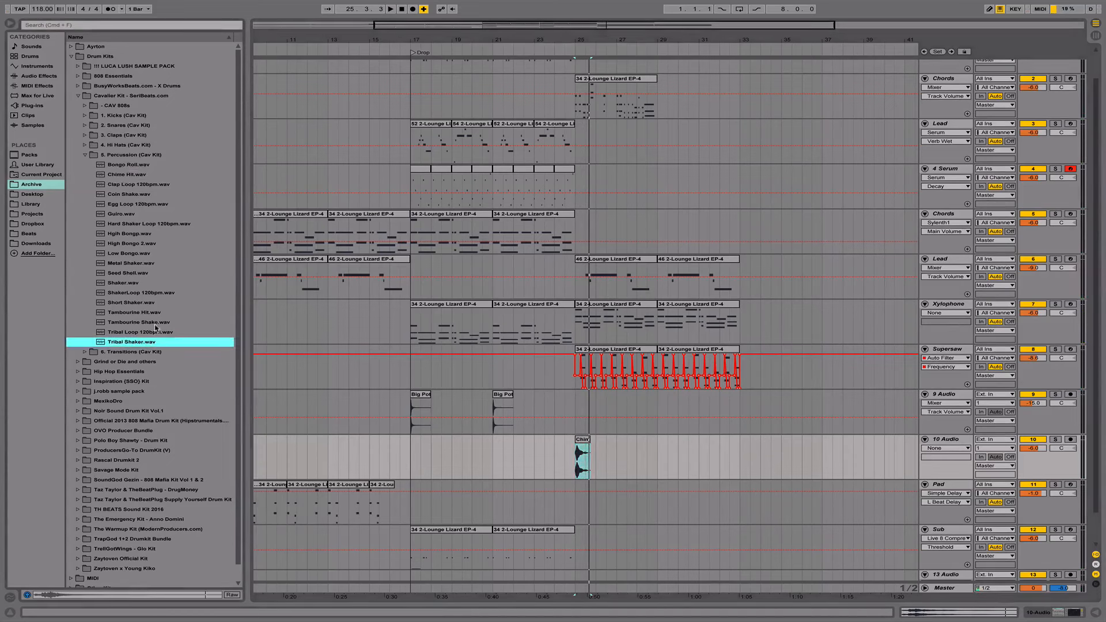
left_click(156, 323)
left_click(159, 312)
left_click(155, 302)
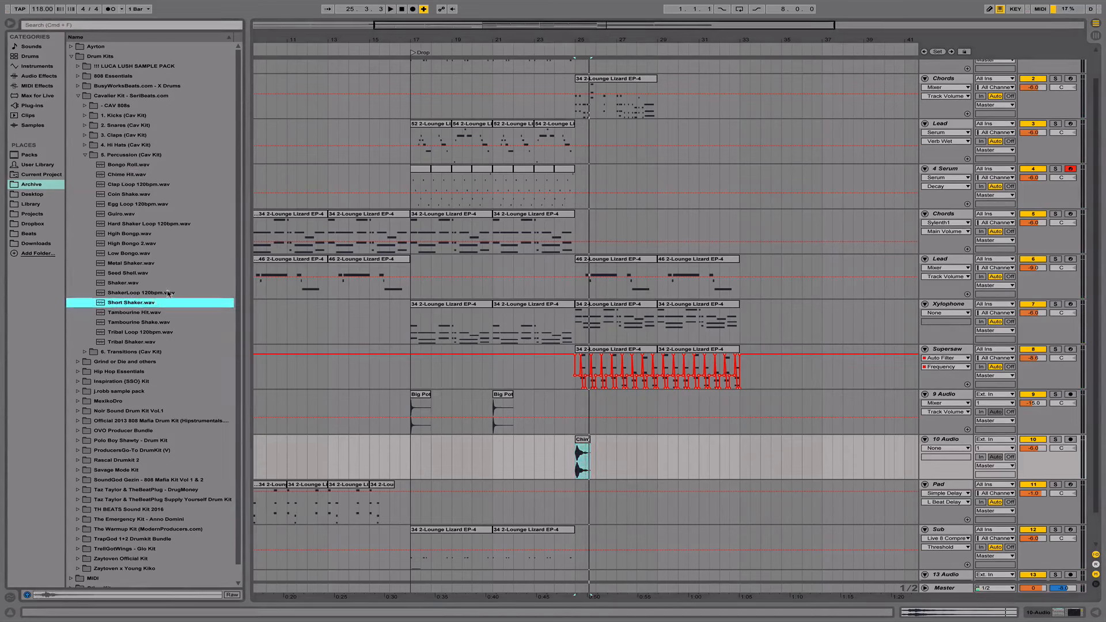
left_click(154, 293)
left_click(143, 283)
left_click(143, 273)
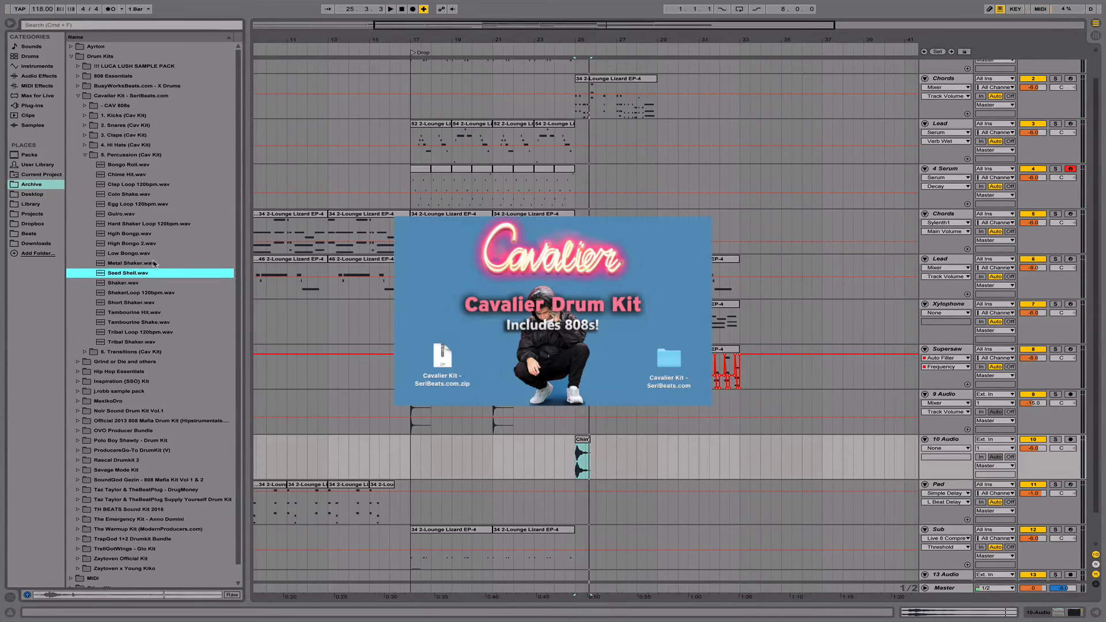
left_click(148, 264)
left_click(149, 244)
left_click(149, 254)
left_click(150, 245)
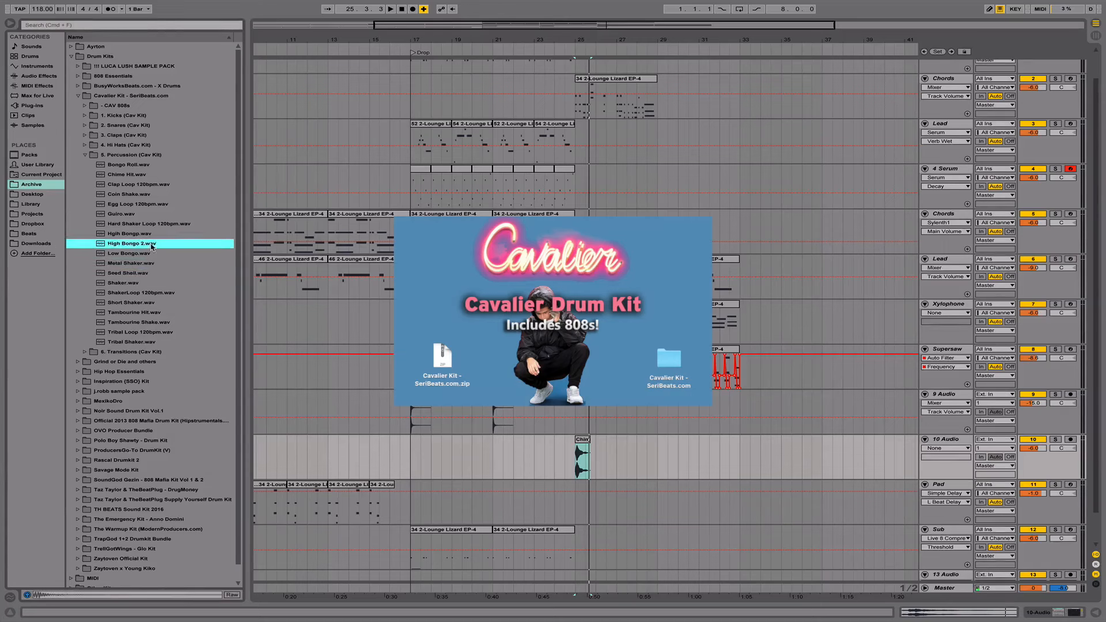
left_click(154, 235)
left_click(151, 243)
left_click(148, 224)
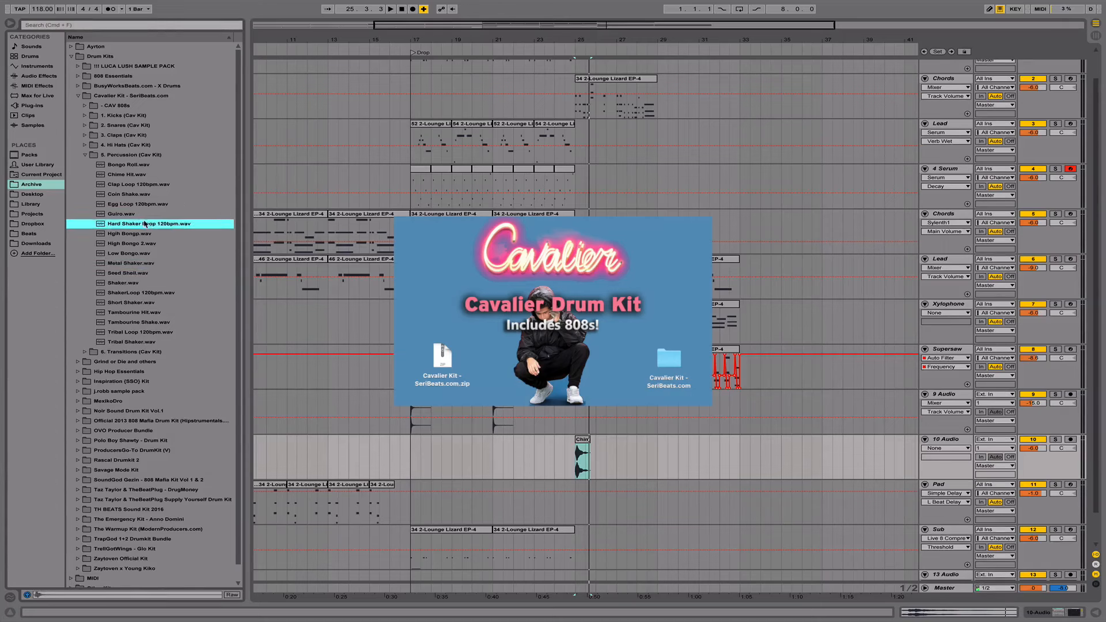
left_click(147, 214)
left_click(148, 204)
left_click(149, 196)
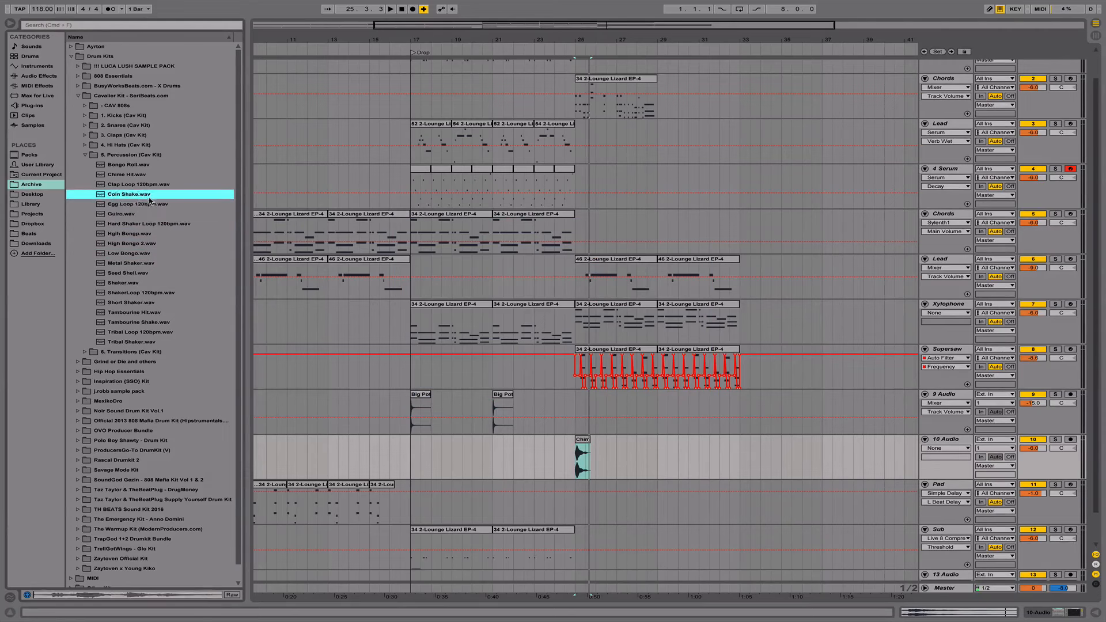
left_click(149, 188)
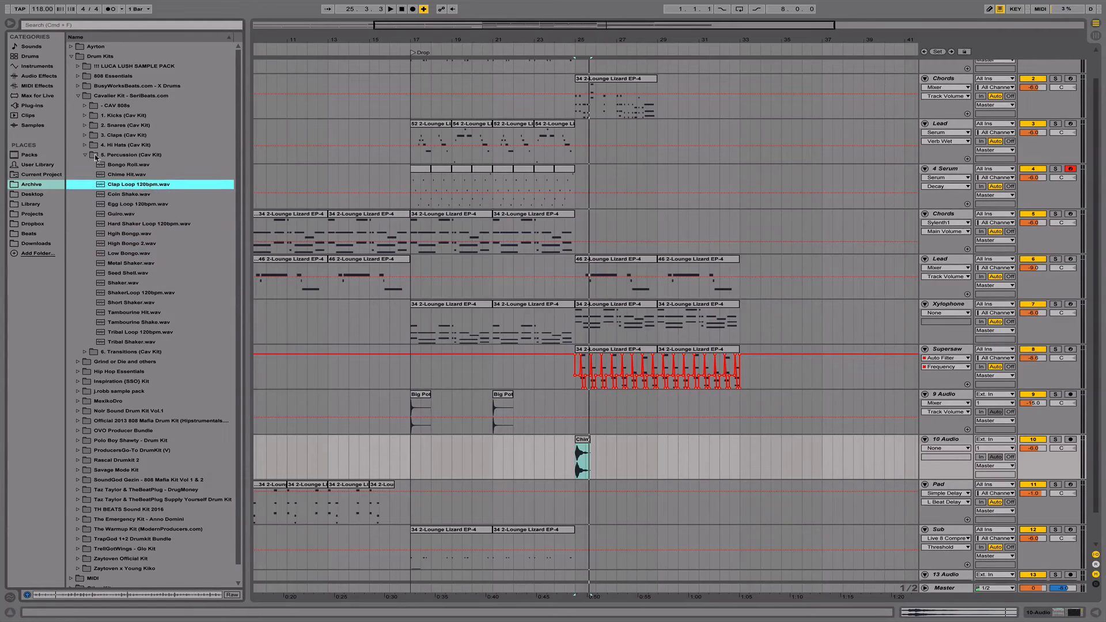
Place Classic Background Riser.wav from the Cavalier Kit's Transitions folder on the 10 Audio track at bar 13 and play it.
left_click(96, 156)
left_click(95, 164)
left_click(131, 175)
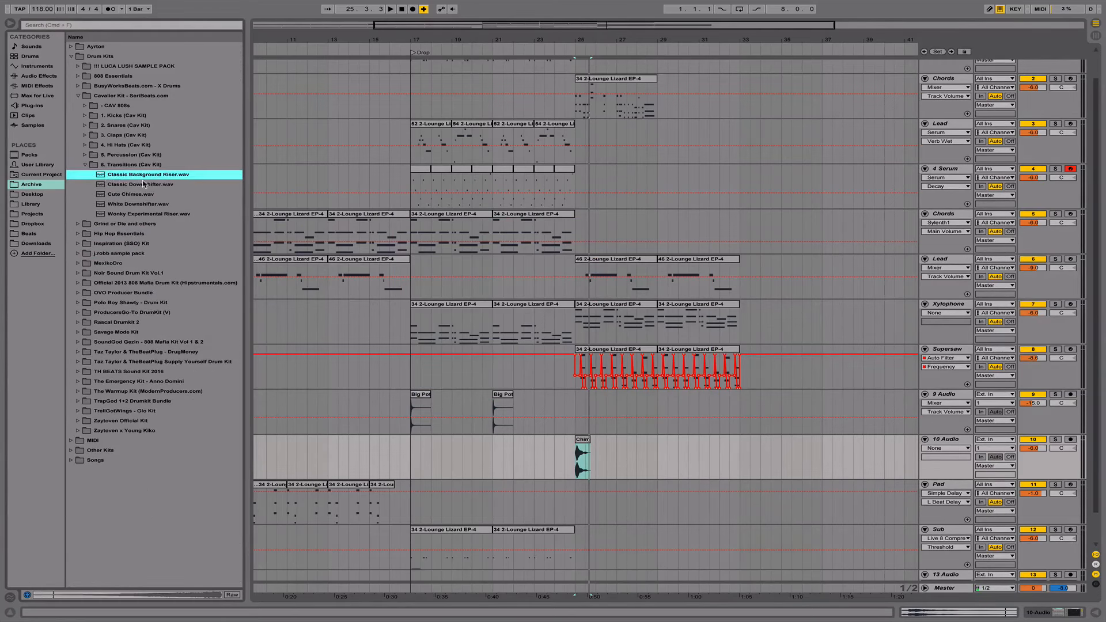
left_click_drag(190, 200, 331, 459)
double_click(380, 452)
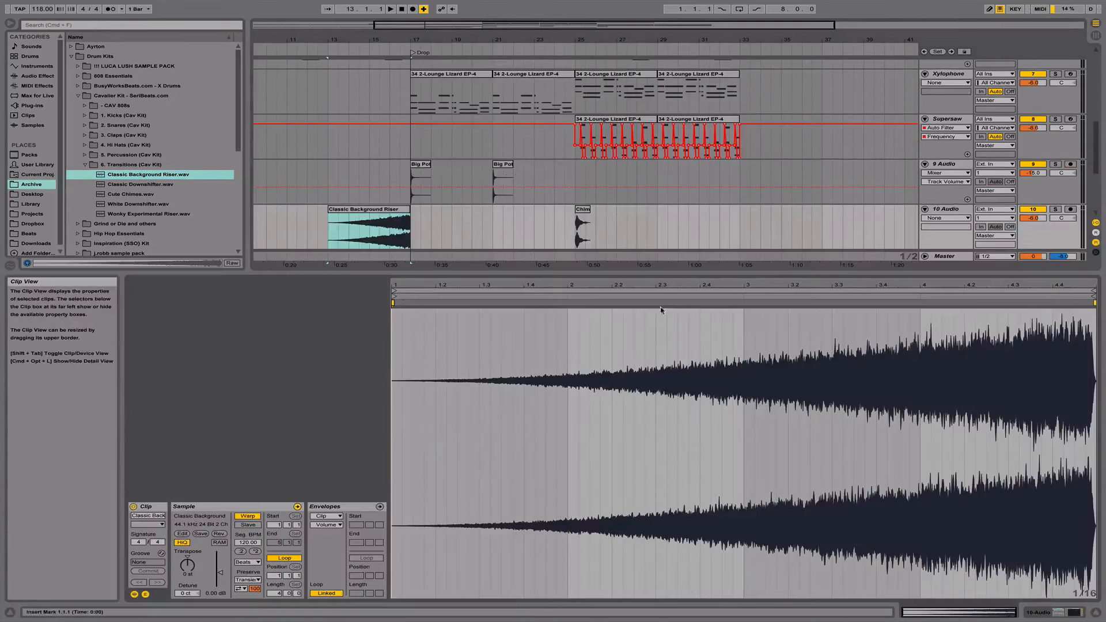
left_click(380, 233)
key("space")
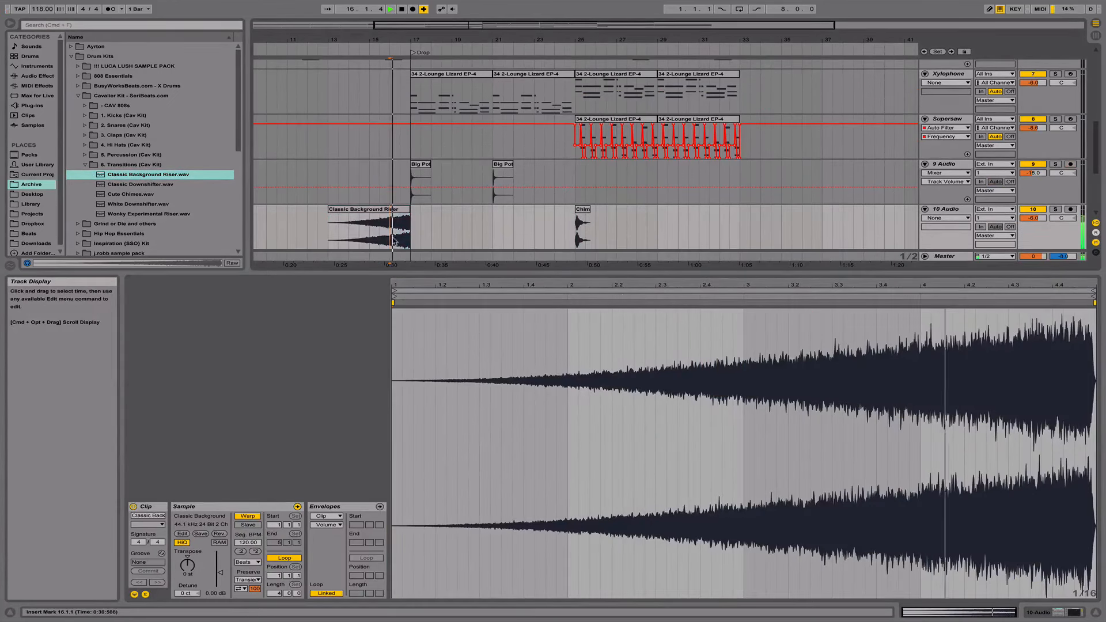
key("space")
Add a new audio track below 10 Audio, move the riser clip onto it and set the track's volume to about -22.8 dB.
left_click(946, 211)
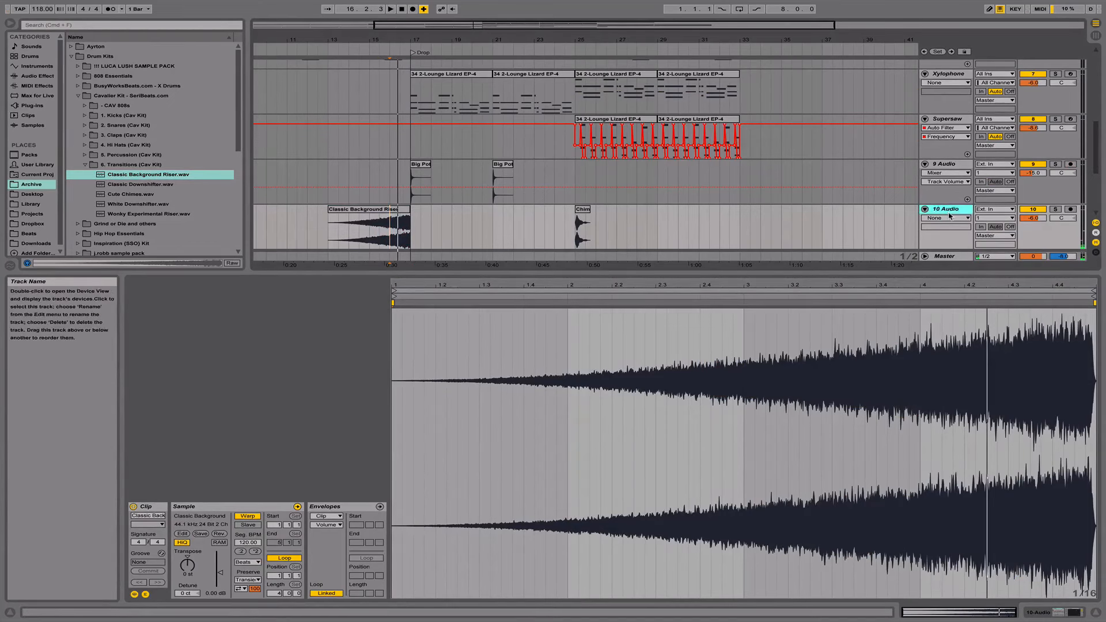
key("super+t")
left_click_drag(383, 165, 382, 212)
left_click_drag(1033, 218, 1033, 242)
key("space")
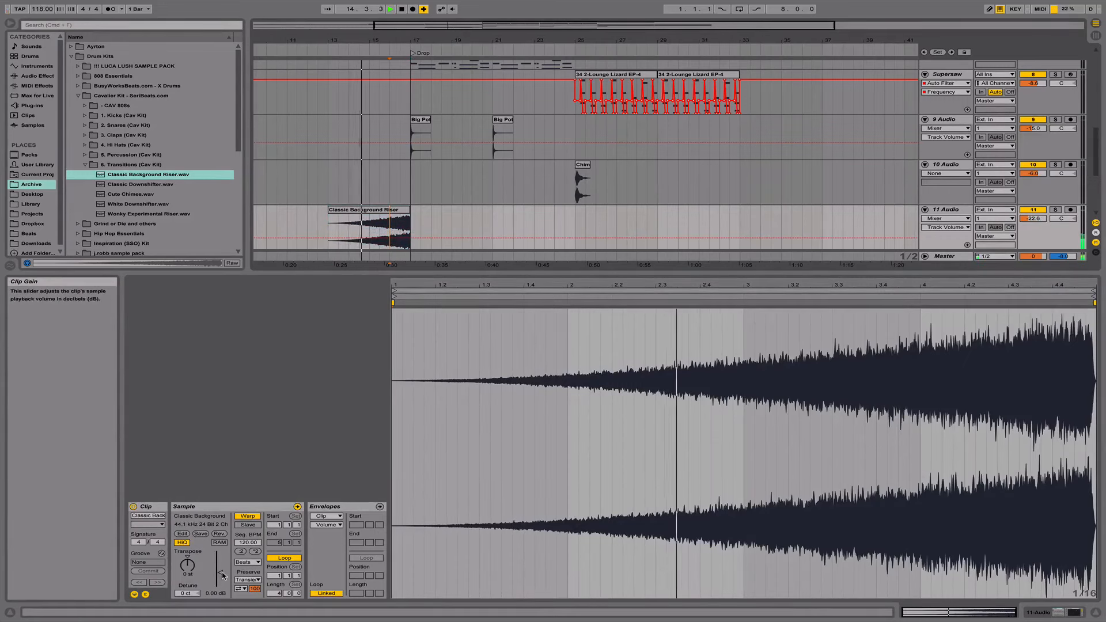
Set the riser clip's warp mode to Complex and lower its clip gain to -1.42 dB.
left_click(256, 562)
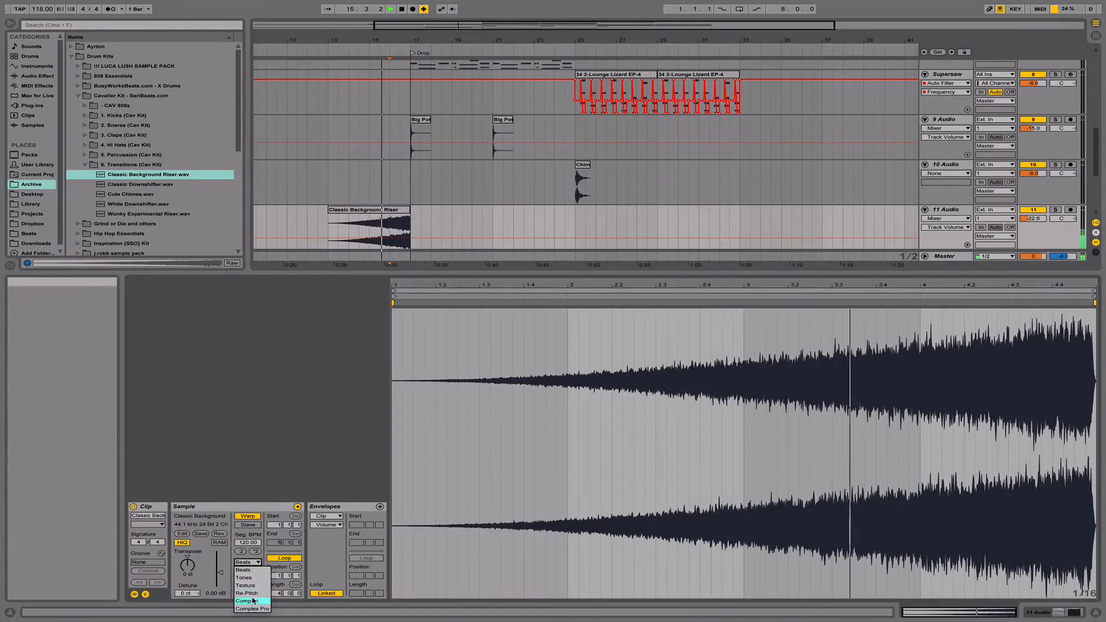
left_click(256, 591)
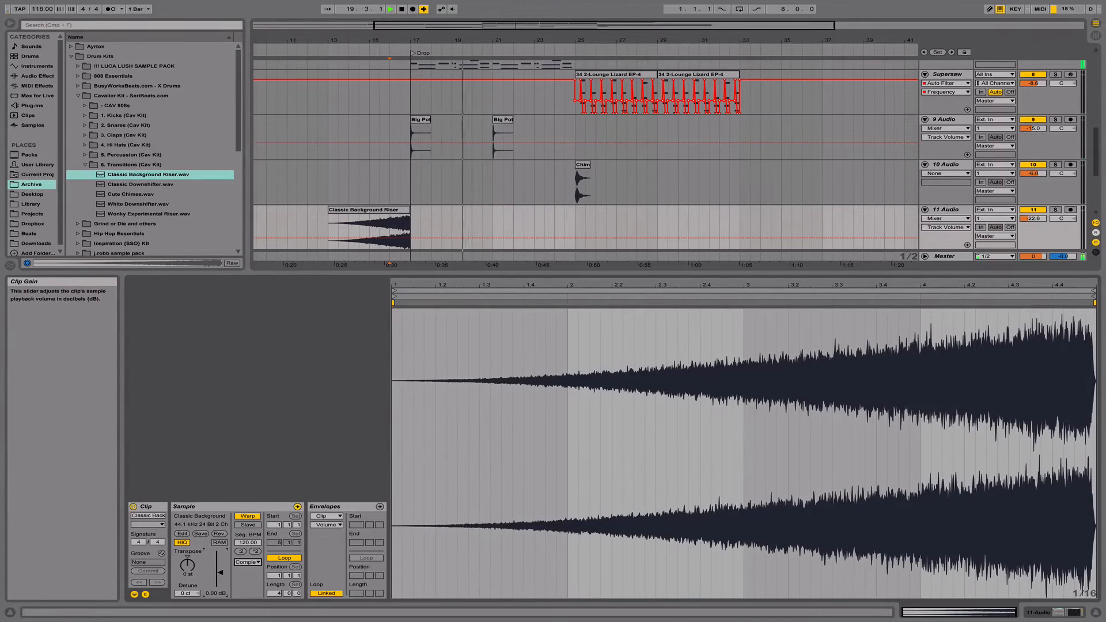
left_click_drag(220, 571, 220, 577)
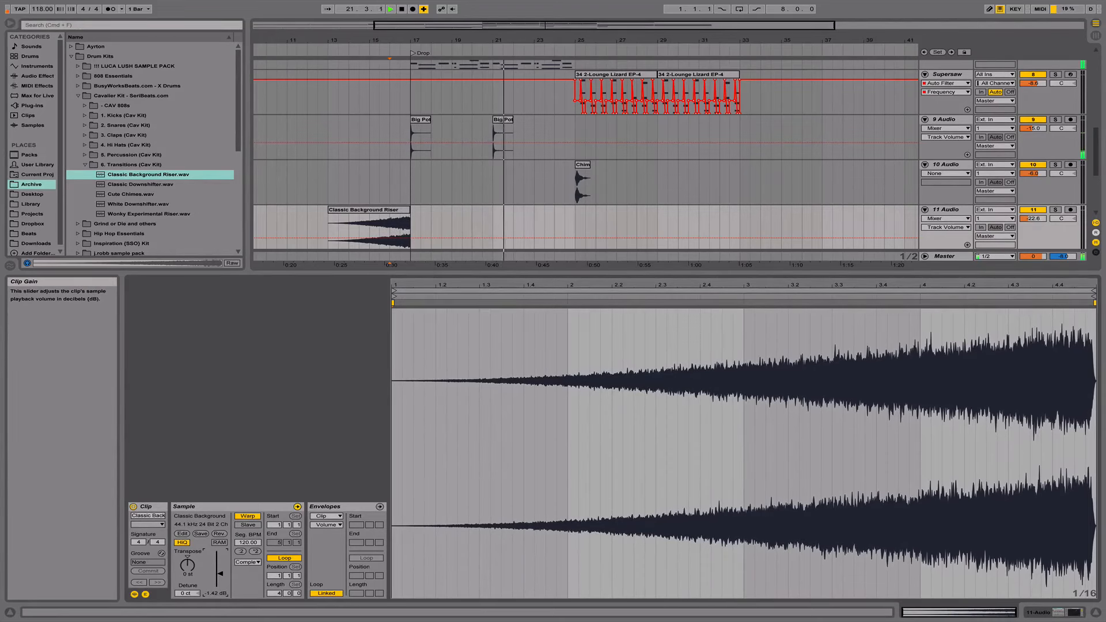
left_click(1096, 612)
Extend the drums to bar 33 by repeating the first four-bar Drums clip from bar 21 onward, then stop playback.
scroll(537, 294, "up", 4)
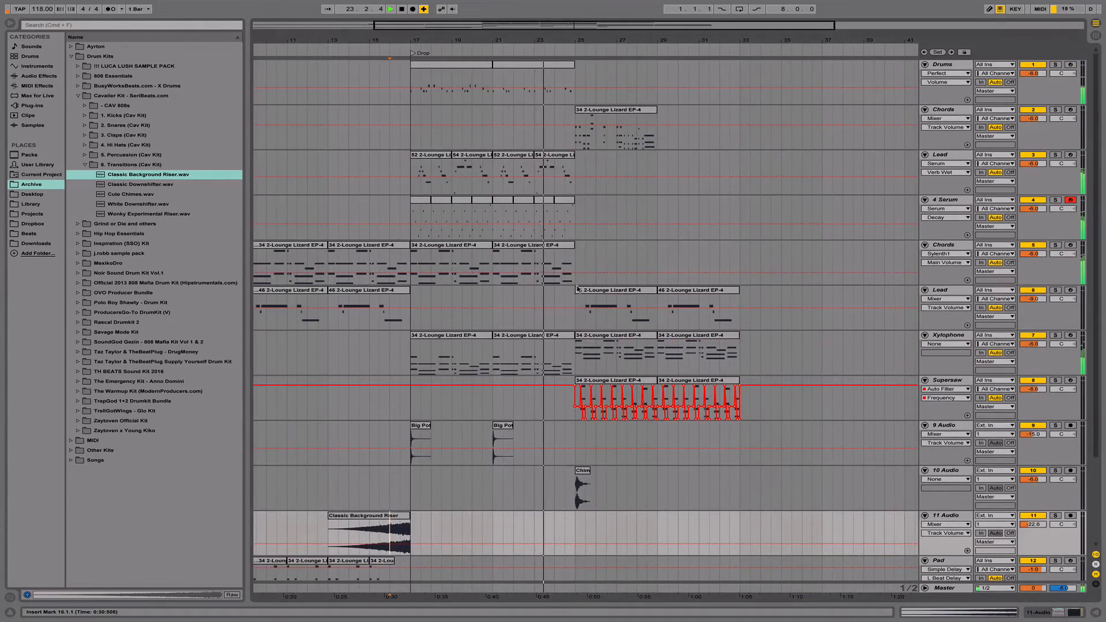
left_click(459, 71)
left_click(511, 65, "shift")
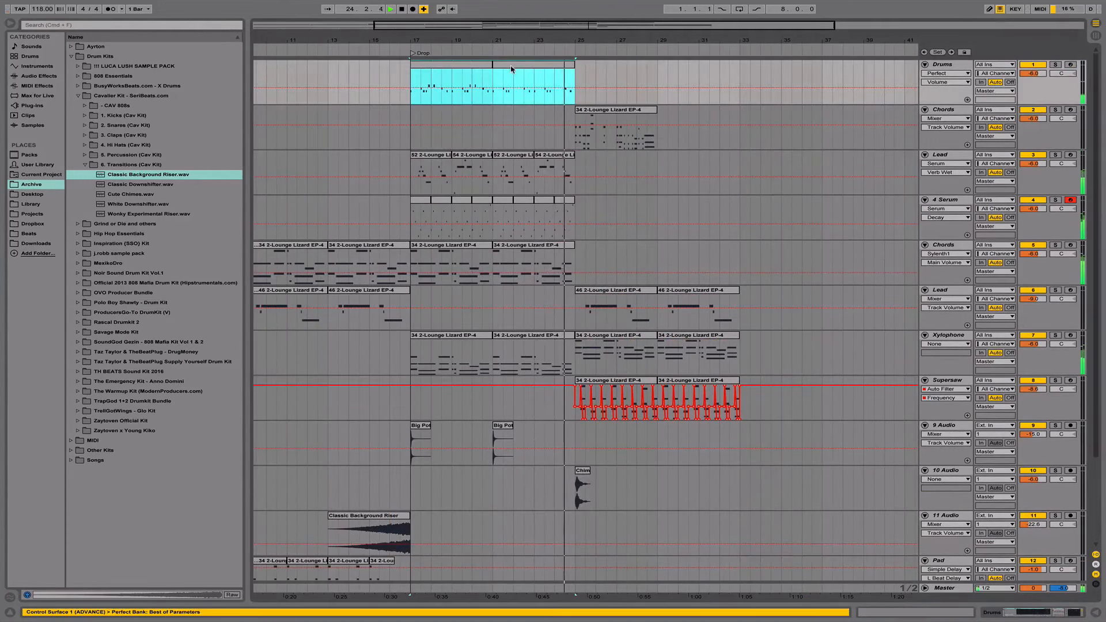
key("super+d")
left_click(473, 64)
key("super+d")
key("super+d")
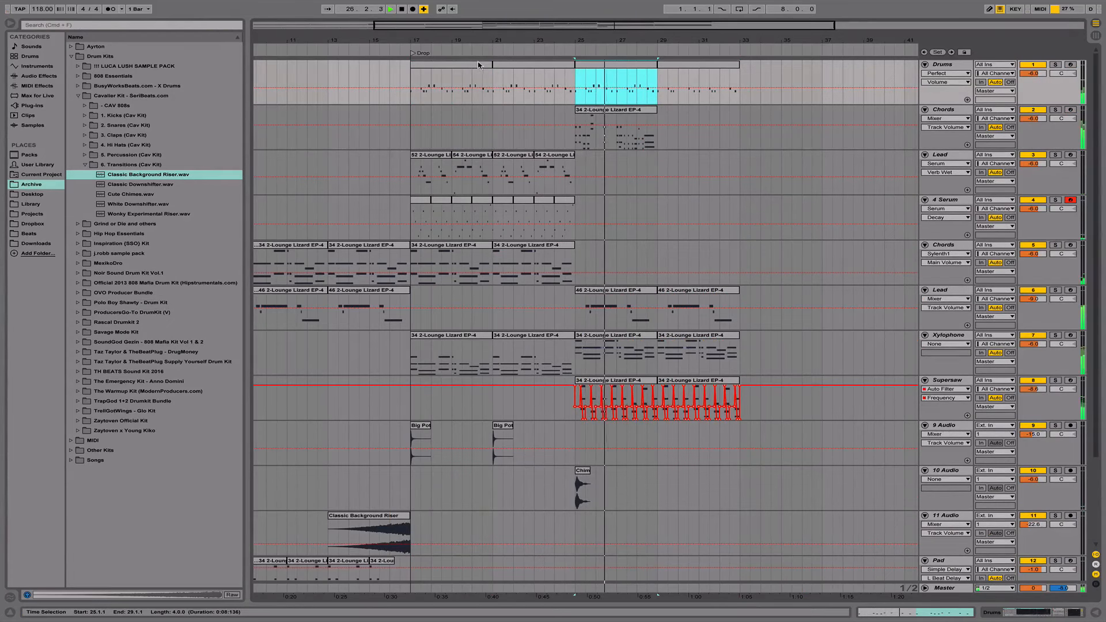
key("super+d")
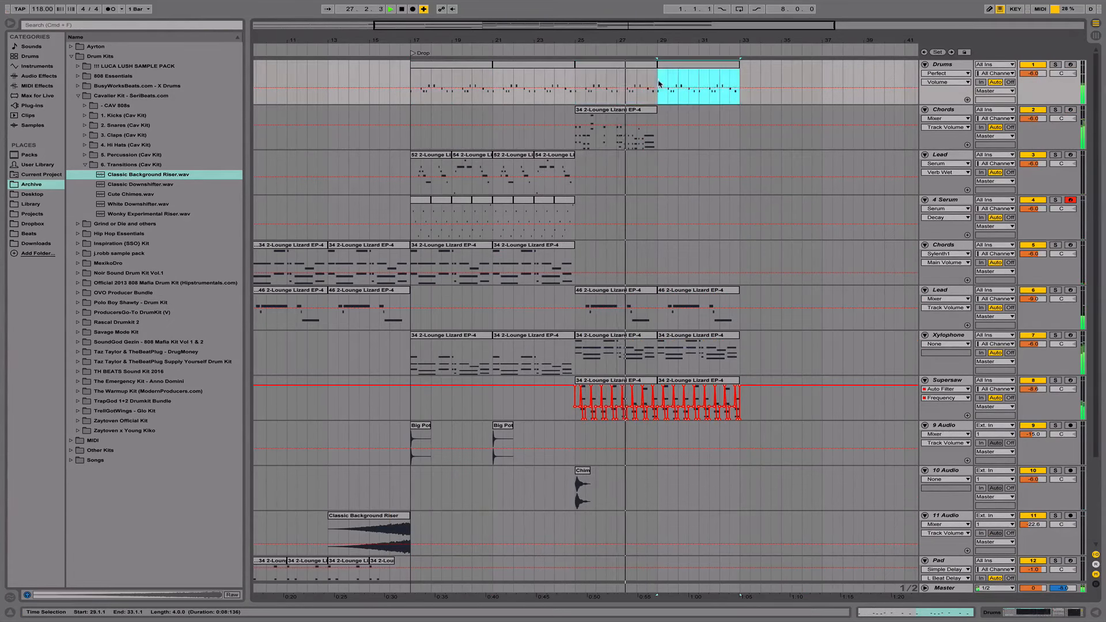
left_click(465, 61)
key("space")
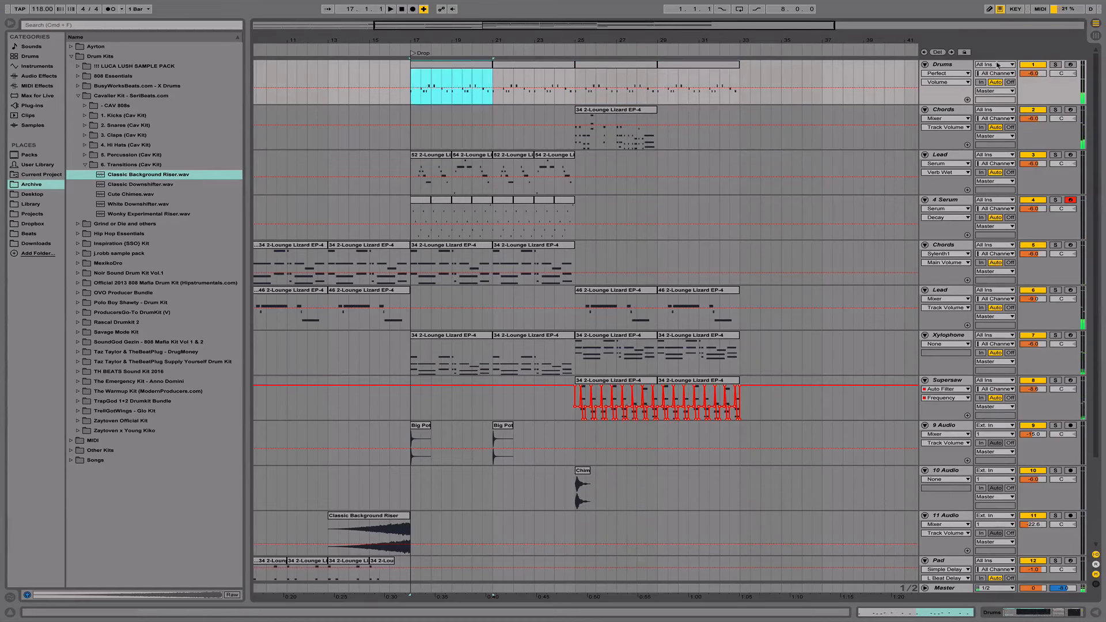
Collapse the Transitions folder and open the Cavalier Kit's Hi Hats folder.
left_click(950, 68)
left_click(127, 165)
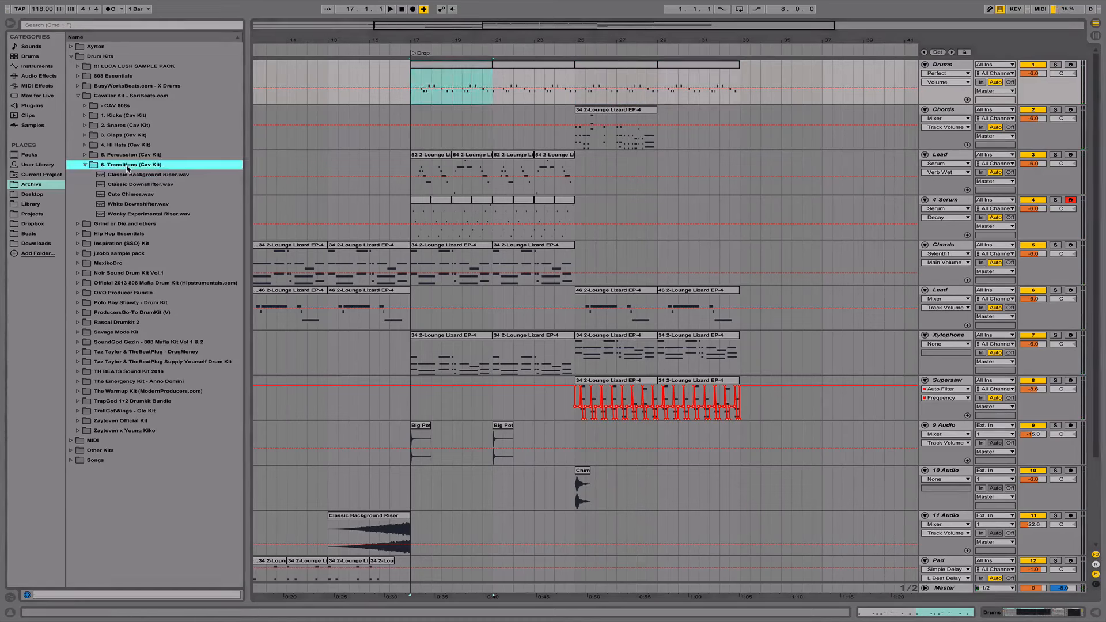
key("Left")
key("Up")
key("Up")
key("Right")
Audition the Cavalier Kit hi-hats from BONUS - Cav Crisp HH.wav down to Cav Open HH 2.wav and back to Cav Closed Hat 1.wav.
key("Down")
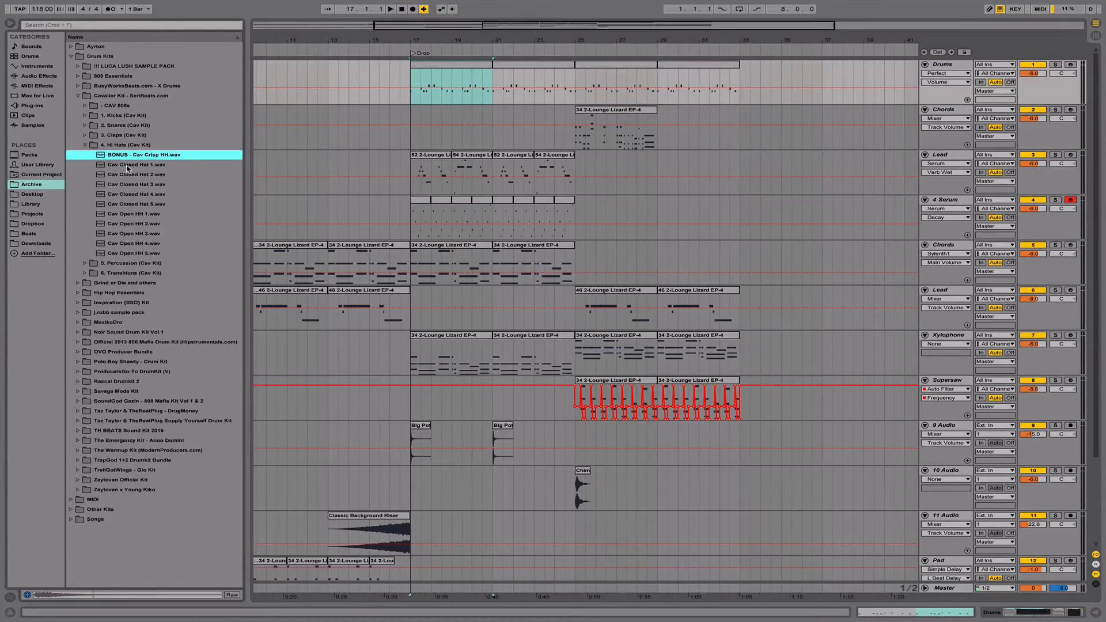
key("Down")
key("Down")
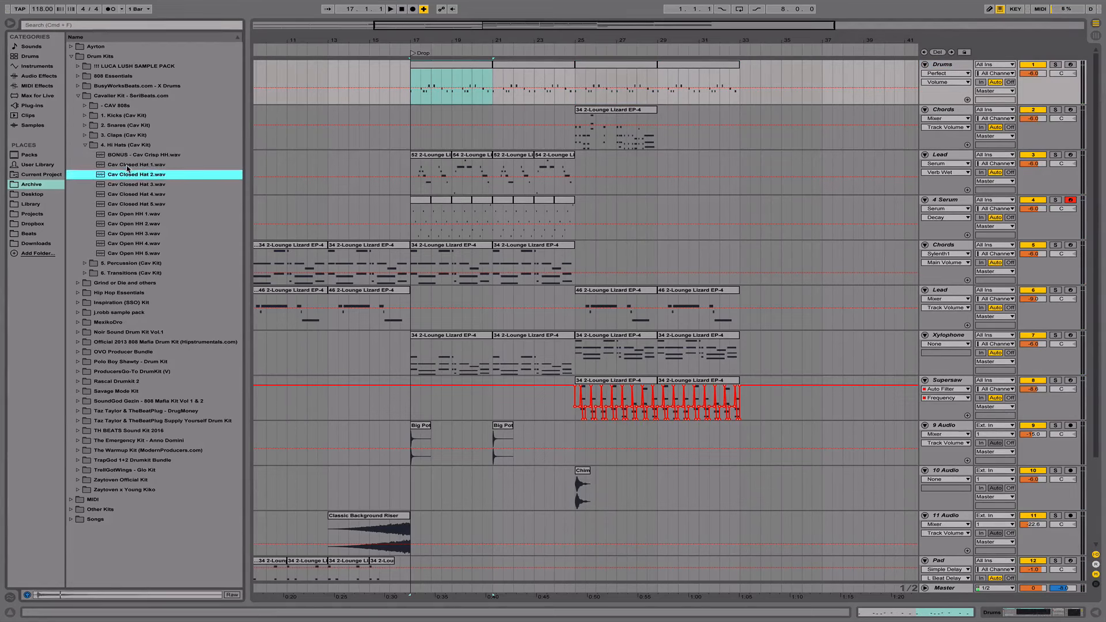
key("Down")
key("Down")
key("Down")
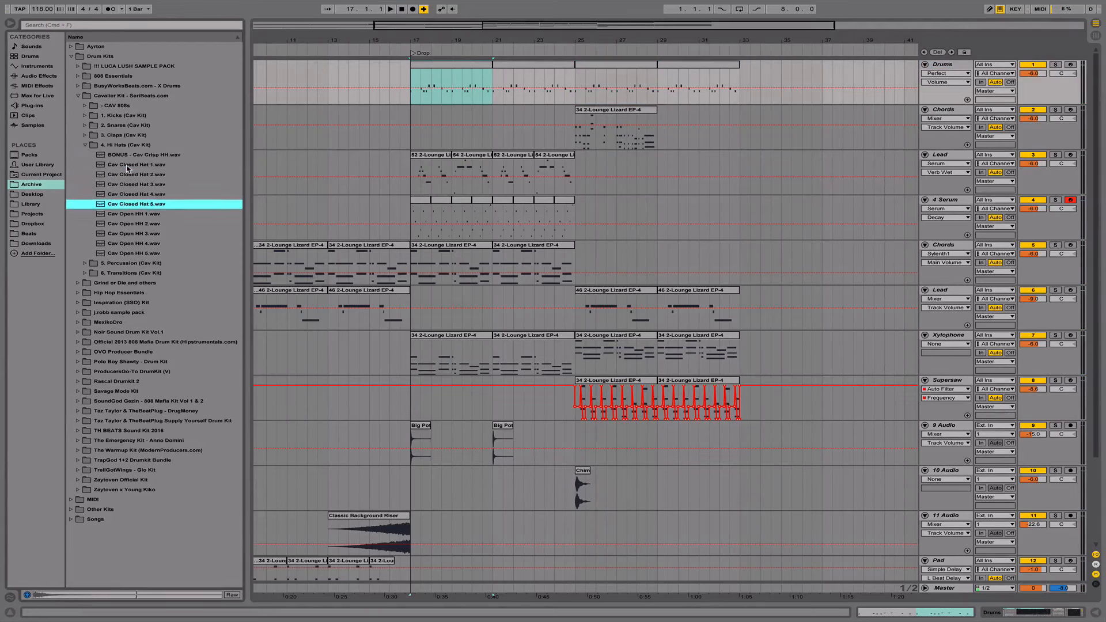
key("Down")
key("Down")
key("Up")
key("Up")
key("Up")
key("Up")
key("Up")
key("Up")
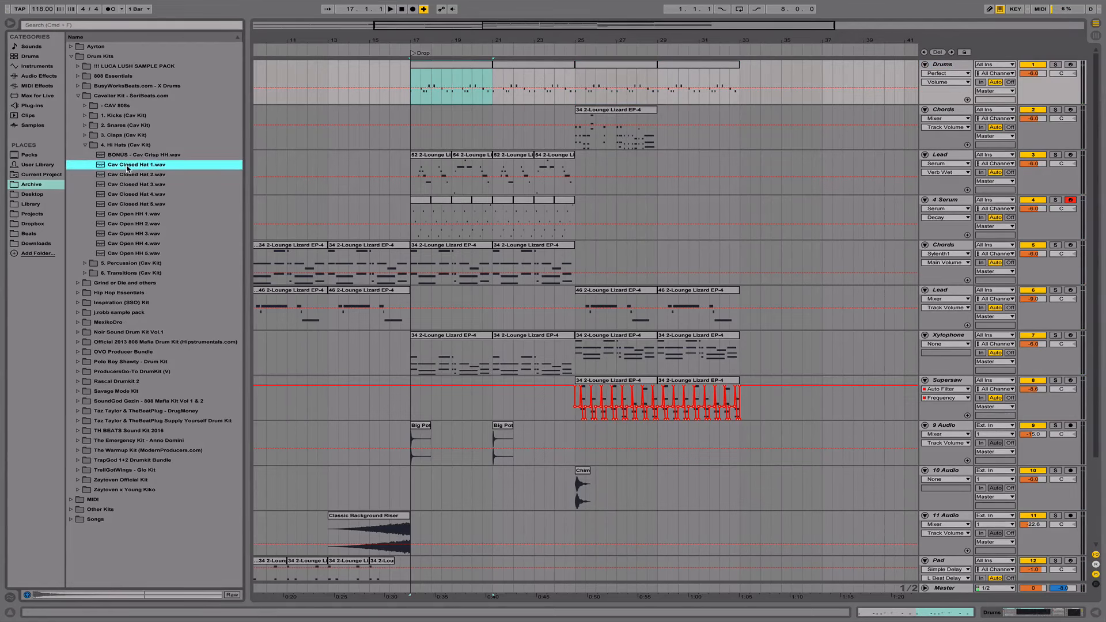
key("Up")
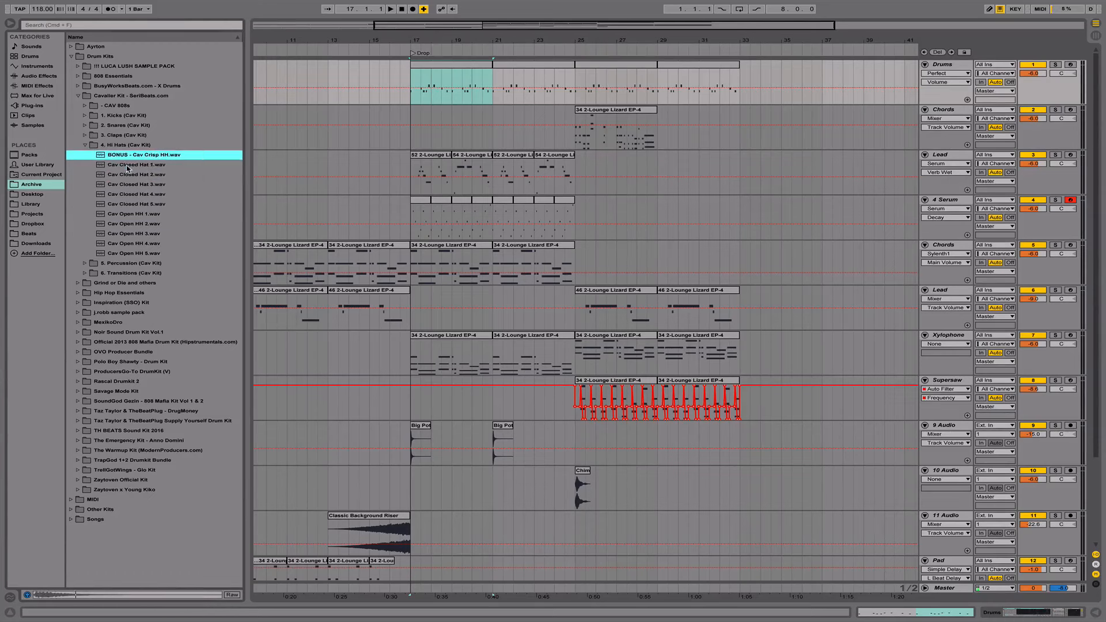
key("Down")
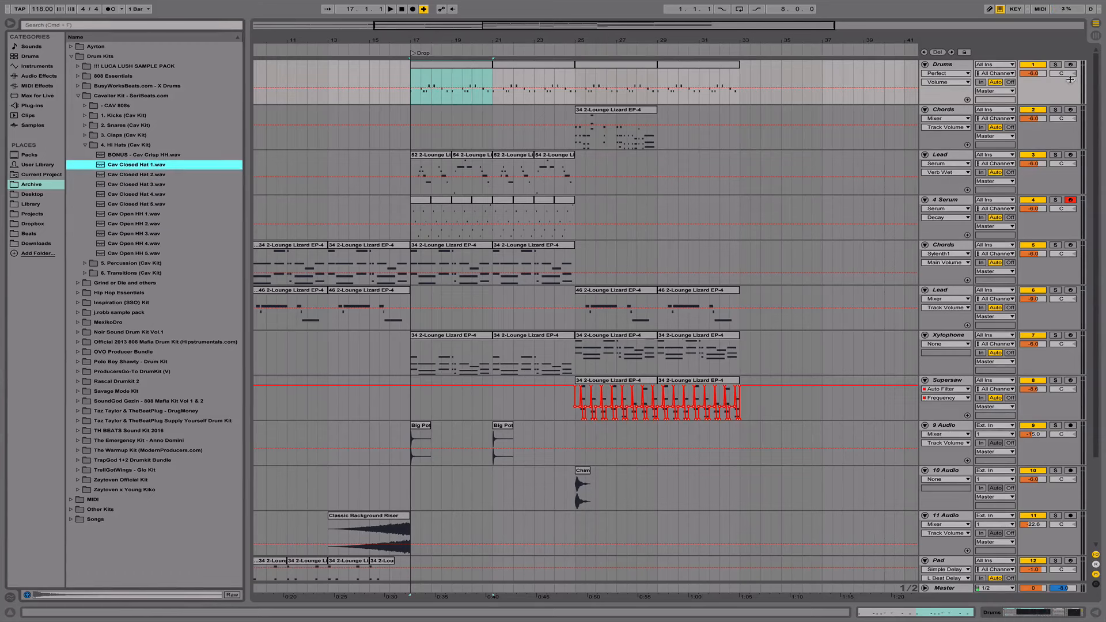
Load Cav Closed Hat 1.wav onto the empty pad beside Cutty Clap in the Drums track's Drum Rack and trigger it.
double_click(939, 65)
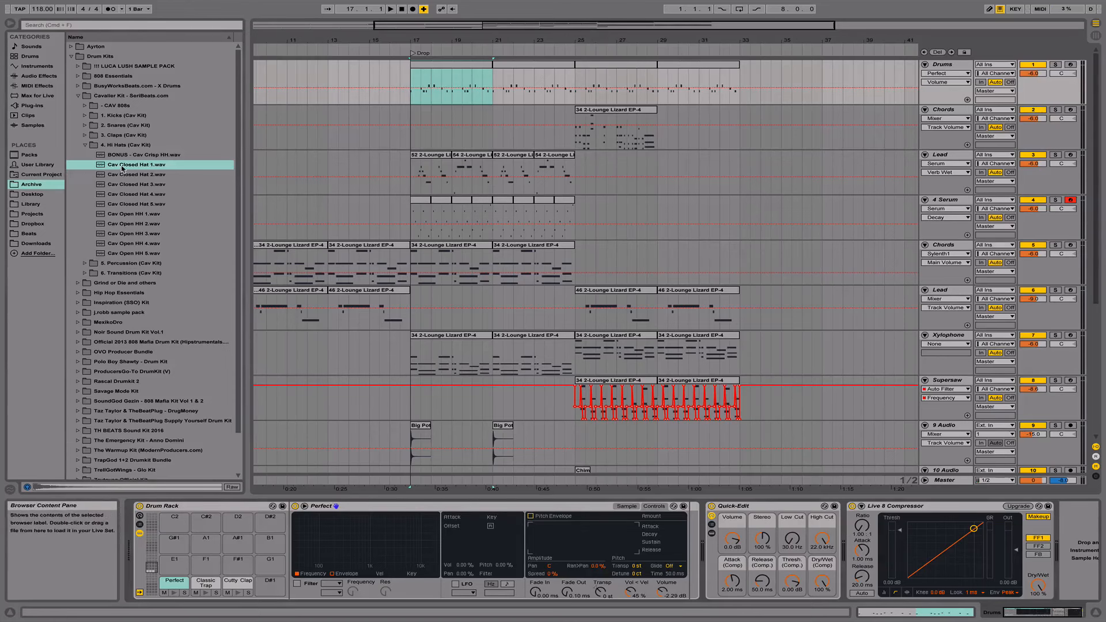
left_click_drag(122, 167, 218, 512)
left_click_drag(264, 587, 270, 593)
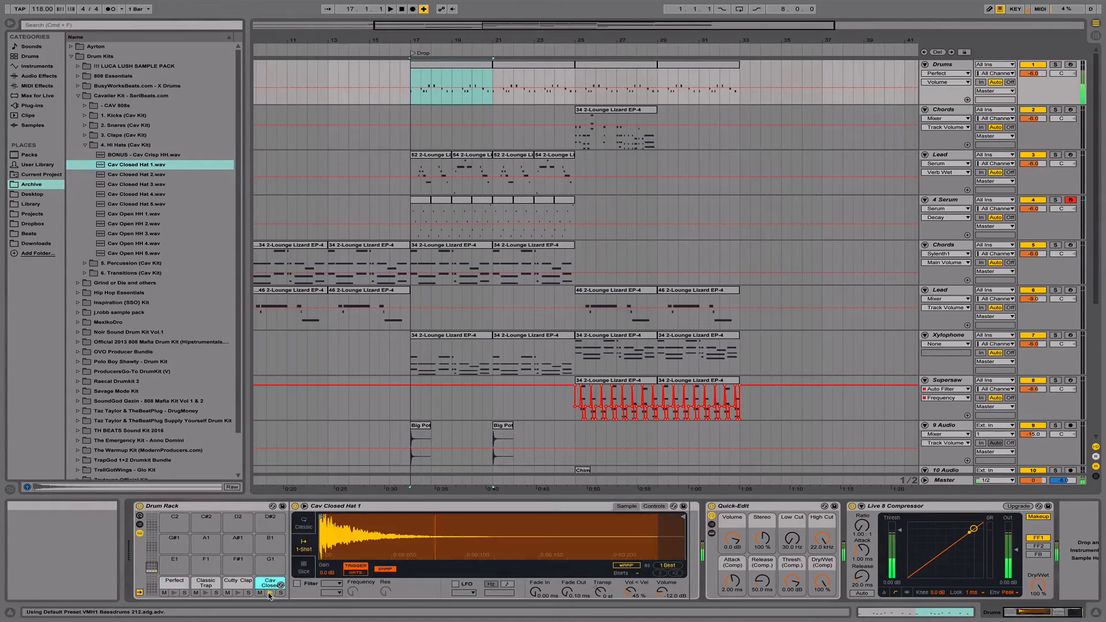
Open the first Drums clip and add Cav Closed Hat 1 notes at 1.1.1, 1.1.3 and 1.2.1, playing them back.
left_click(438, 71)
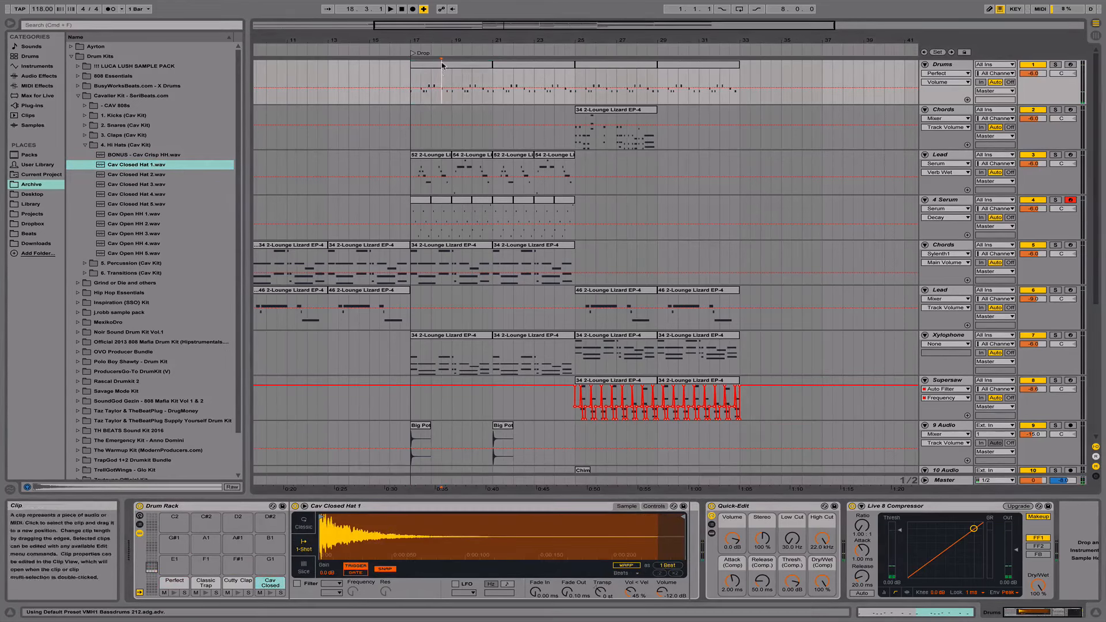
double_click(439, 65)
double_click(408, 315)
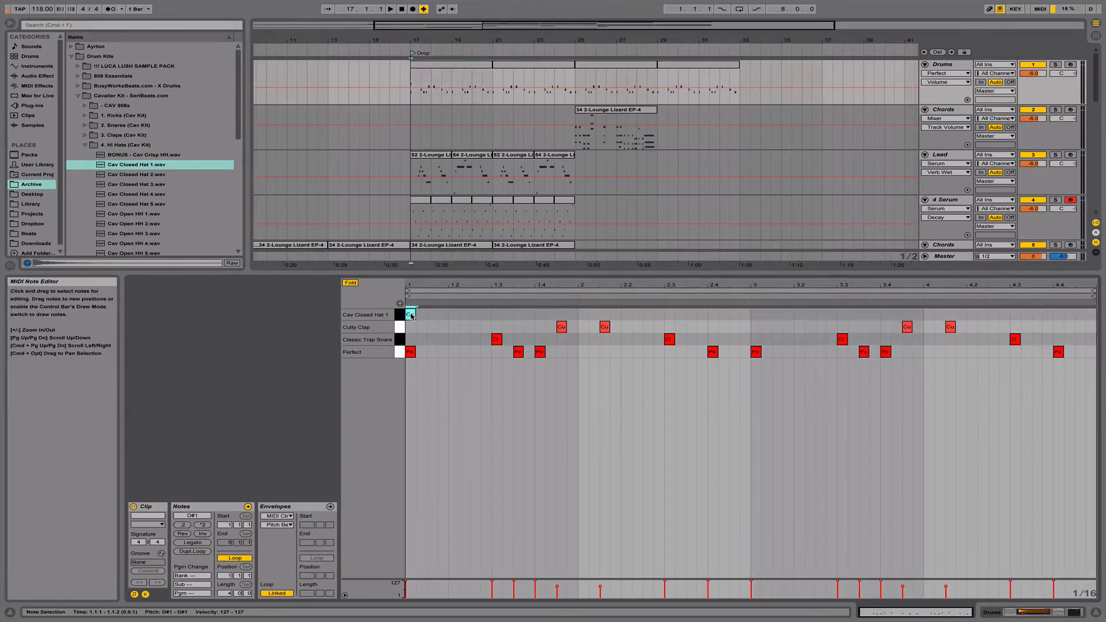
mouse_move(476, 284)
left_mouse_down()
mouse_move(505, 306)
mouse_move(478, 283)
left_mouse_up()
key("space")
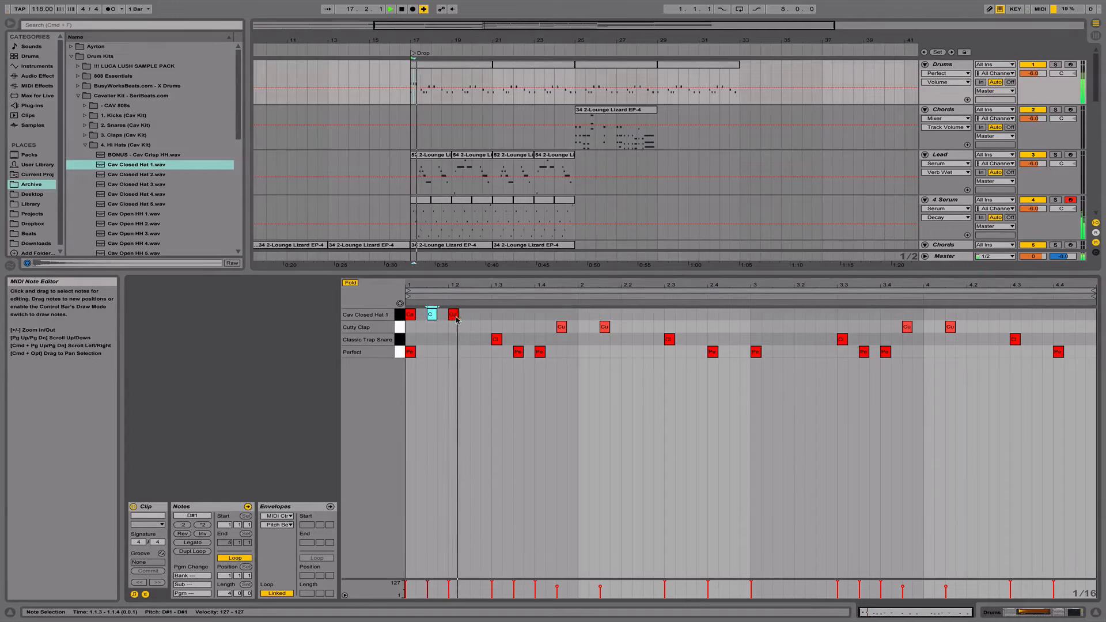
key("space")
key("space")
left_click_drag(454, 316, 443, 316)
left_click_drag(435, 316, 472, 316)
key("space")
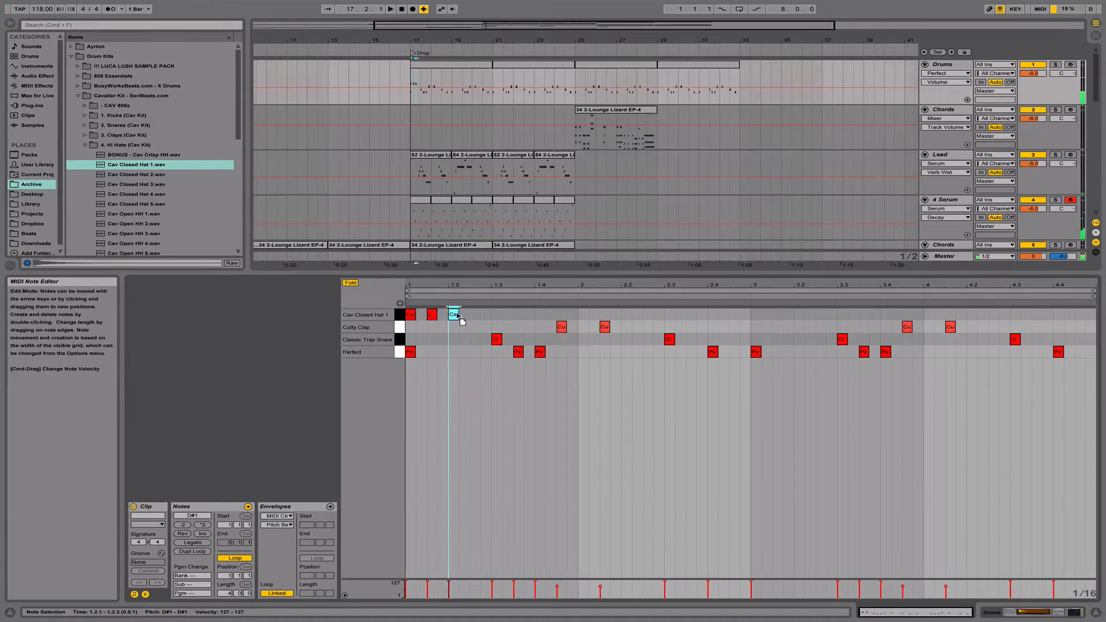
left_click(460, 331)
key("super+d")
key("super+d")
key("super+d")
key("super+d")
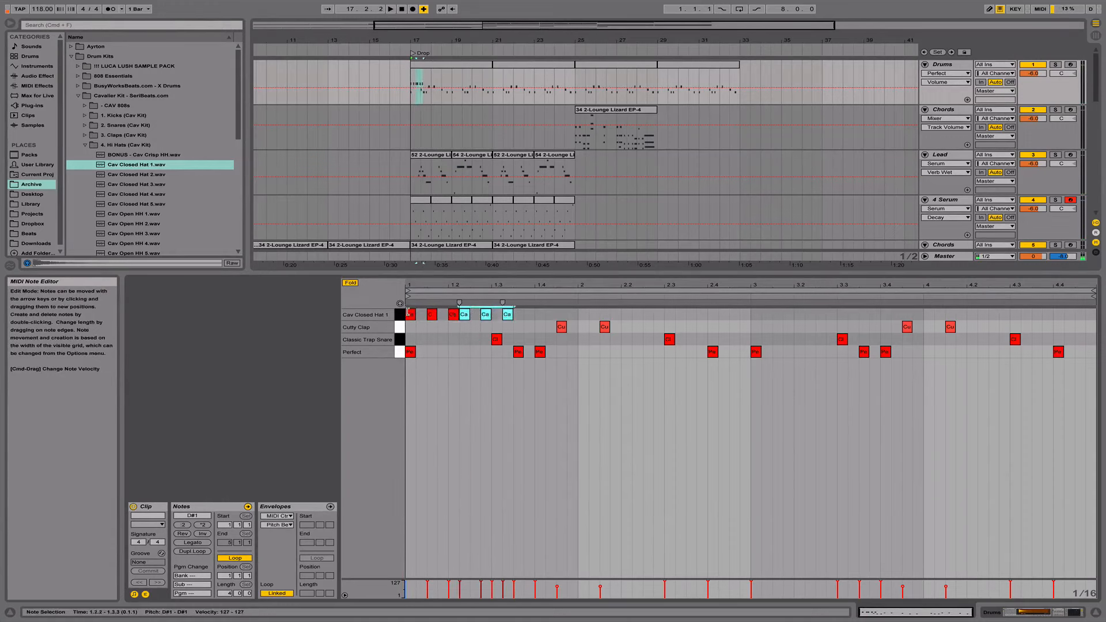
key("super+z")
key("super+z")
key("super+z")
key("super+z")
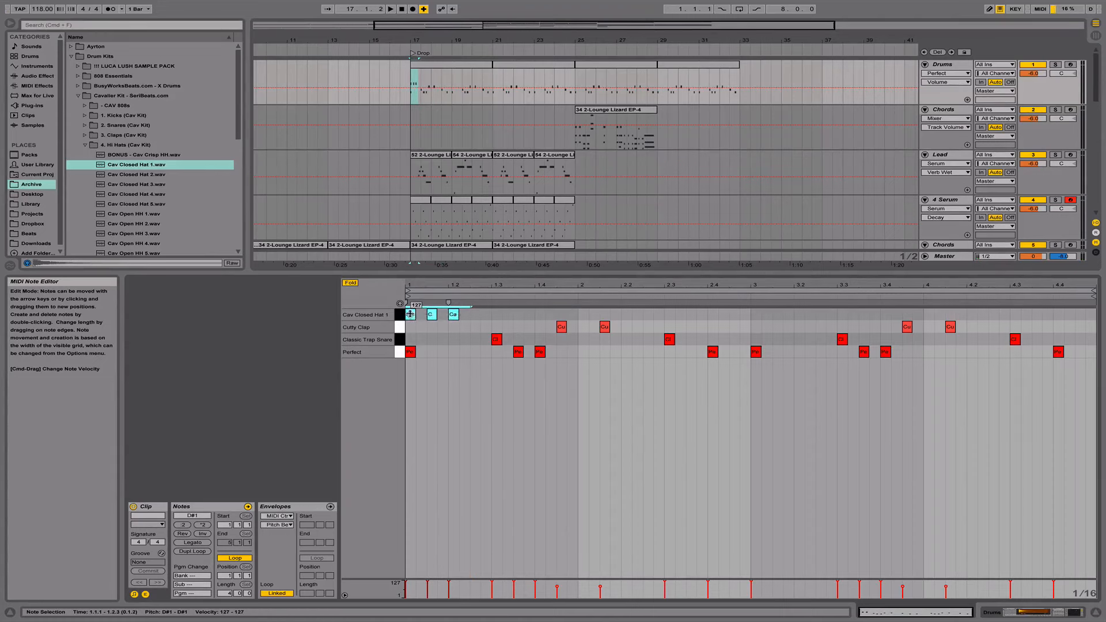
Duplicate the three closed hat notes repeatedly to fill the four-bar clip with steady eighth notes, and play it.
key("super+d")
key("super+d")
key("super+d")
key("super+d")
key("super+d")
key("super+d")
key("super+d")
key("super+d")
key("super+d")
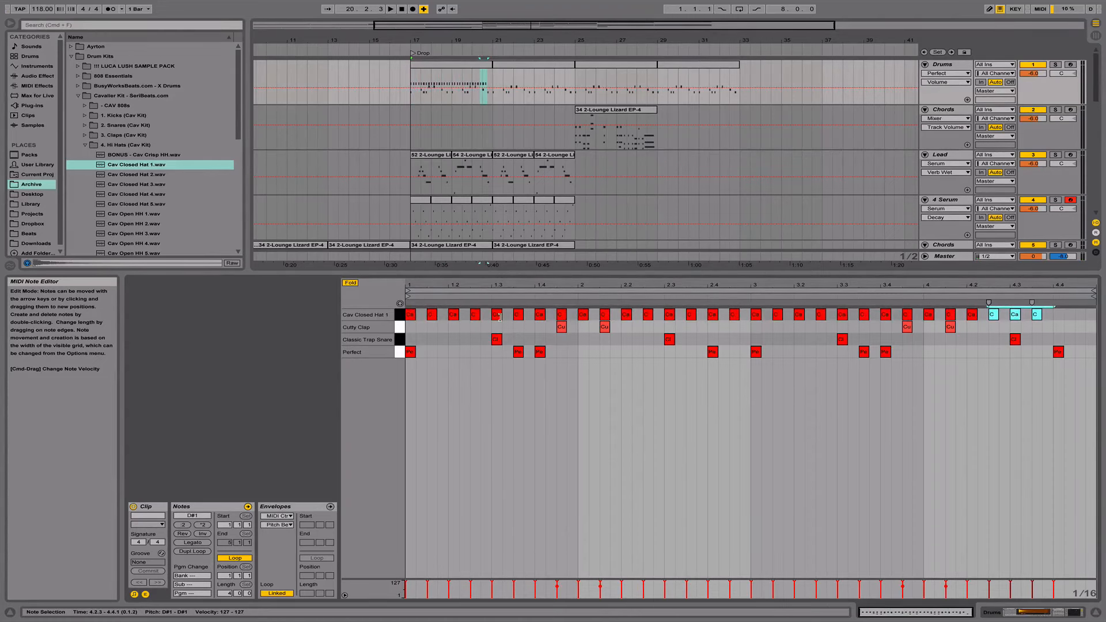
key("super+d")
scroll(521, 317, "left", 1)
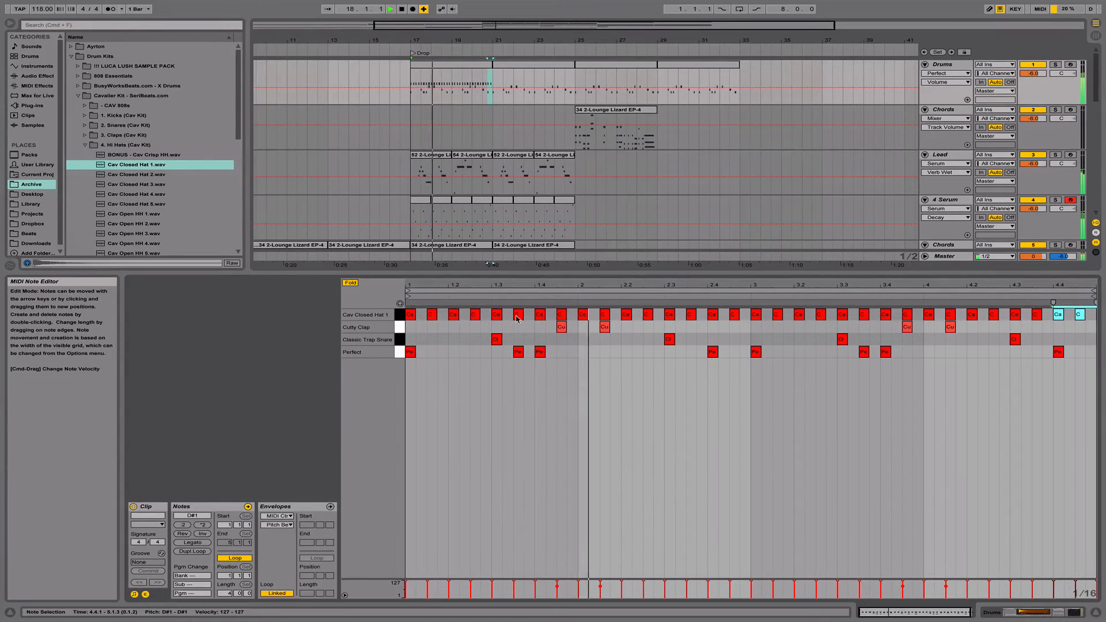
Duplicate the first Drums clip three times so its closed hat pattern runs through bars 21 to 33.
left_click(476, 63)
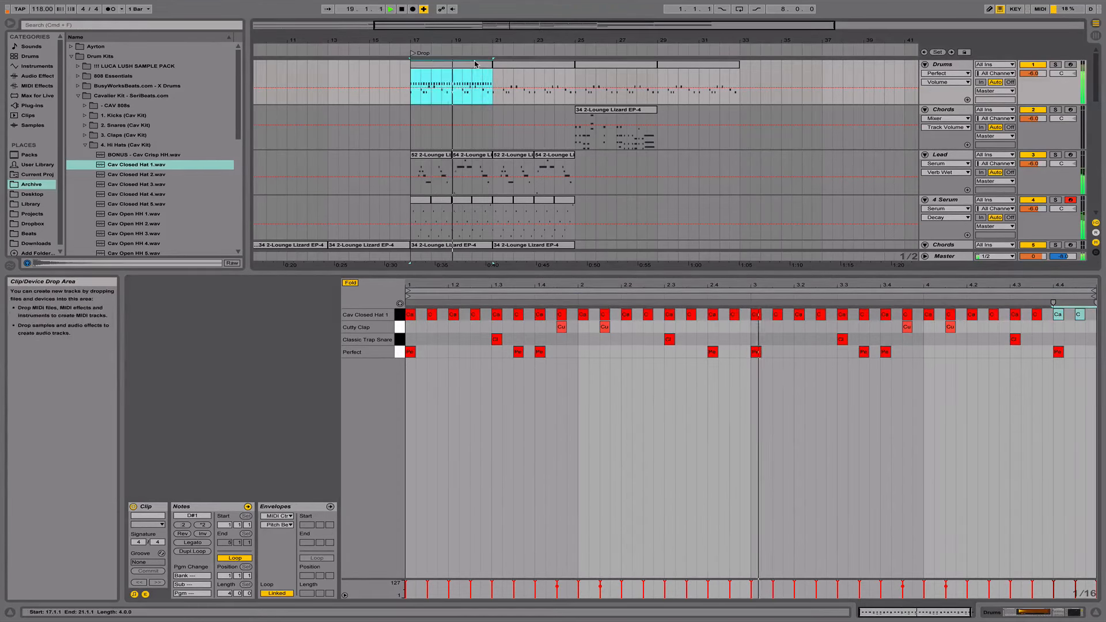
key("super+d")
key("super+d")
key("super+d")
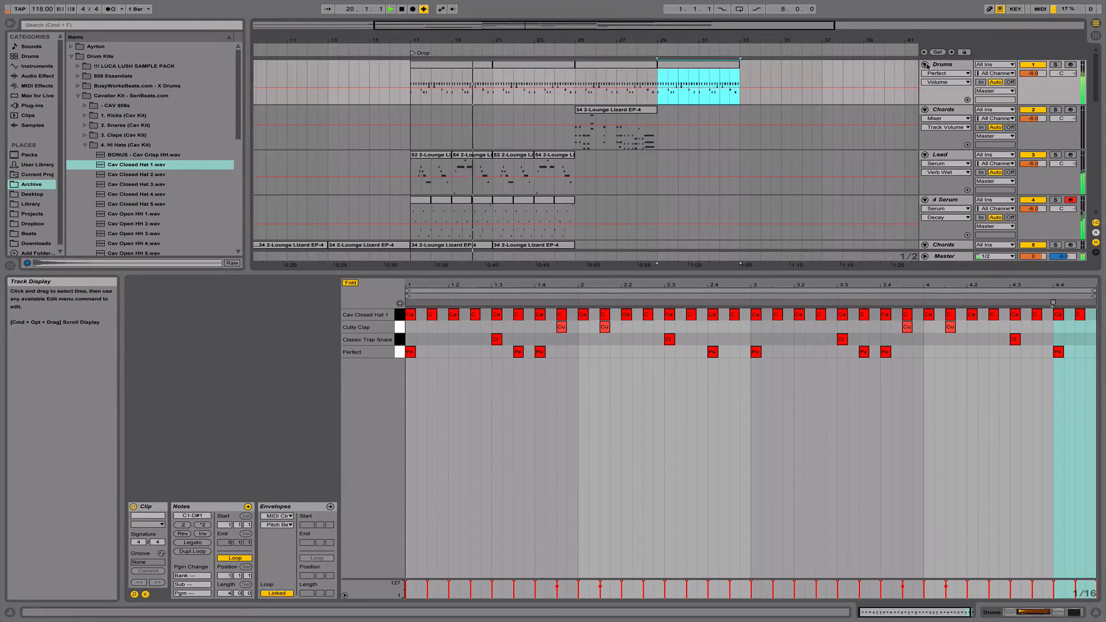
Adjust the Simpler volume of Cav Closed Hat 1 in the Drum Rack and play the arrangement.
left_click(926, 66)
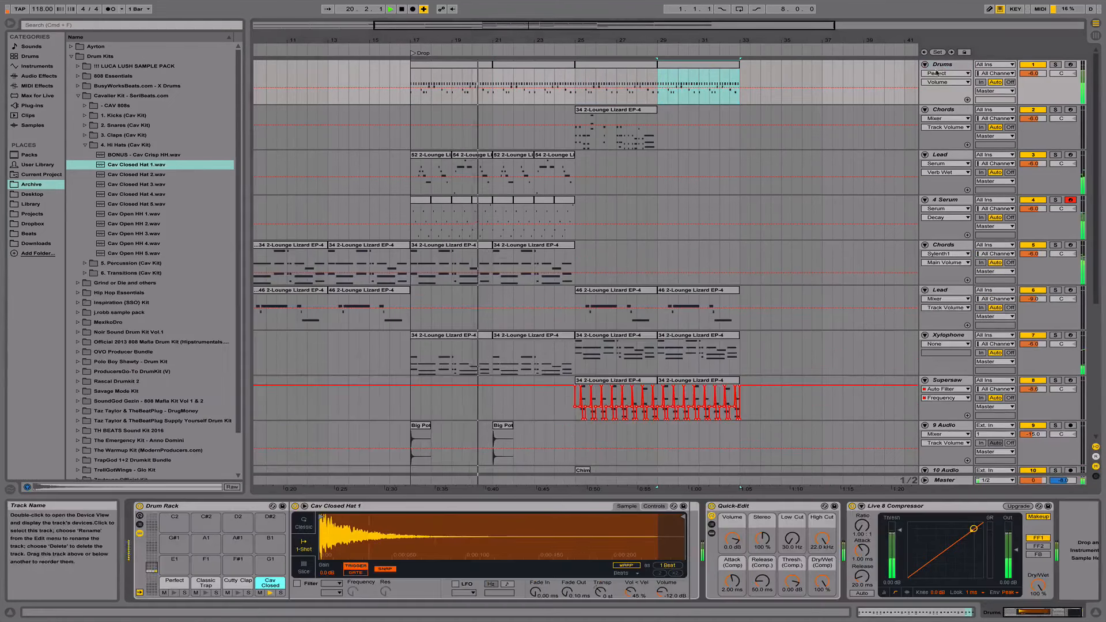
left_click(655, 593)
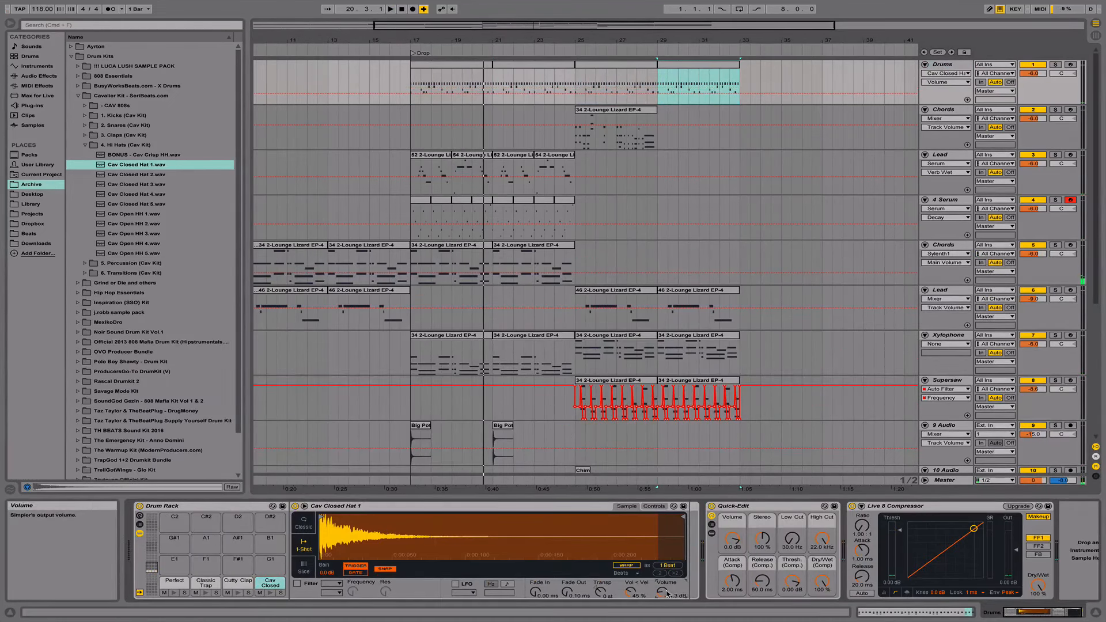
key("space")
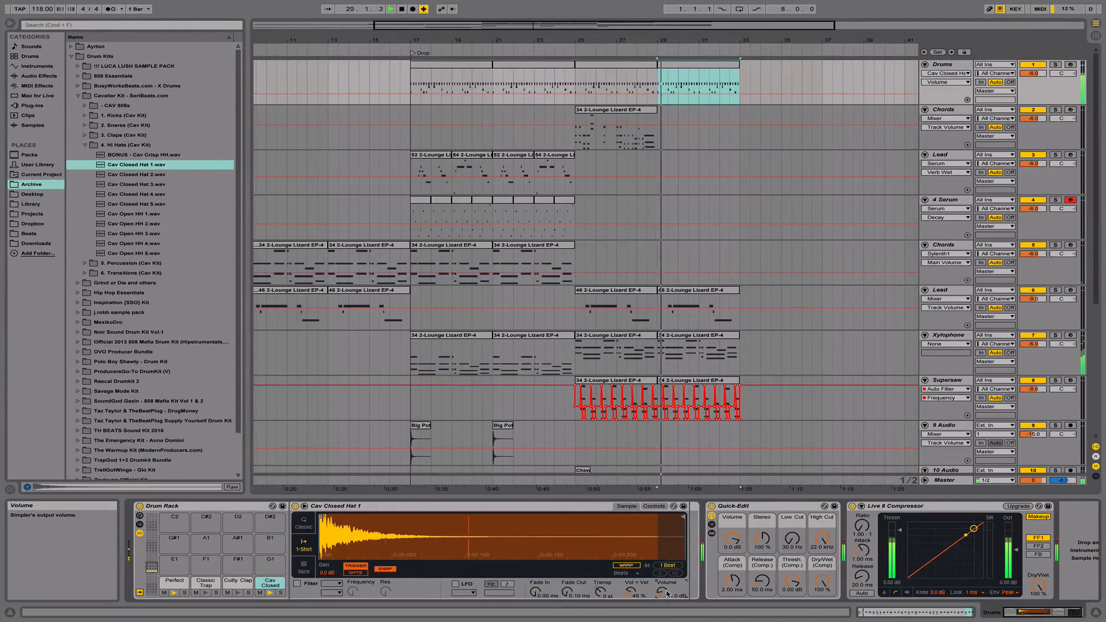
Play the arrangement from the first Drums clip at bar 17 with the device view hidden.
left_click(453, 65)
key("space")
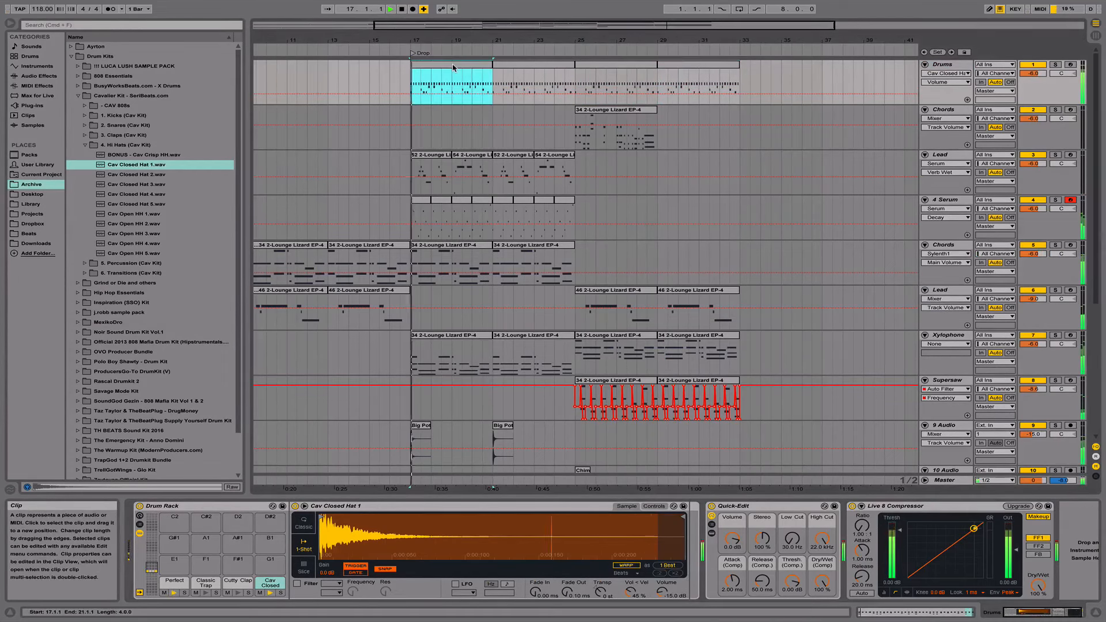
left_click(1096, 612)
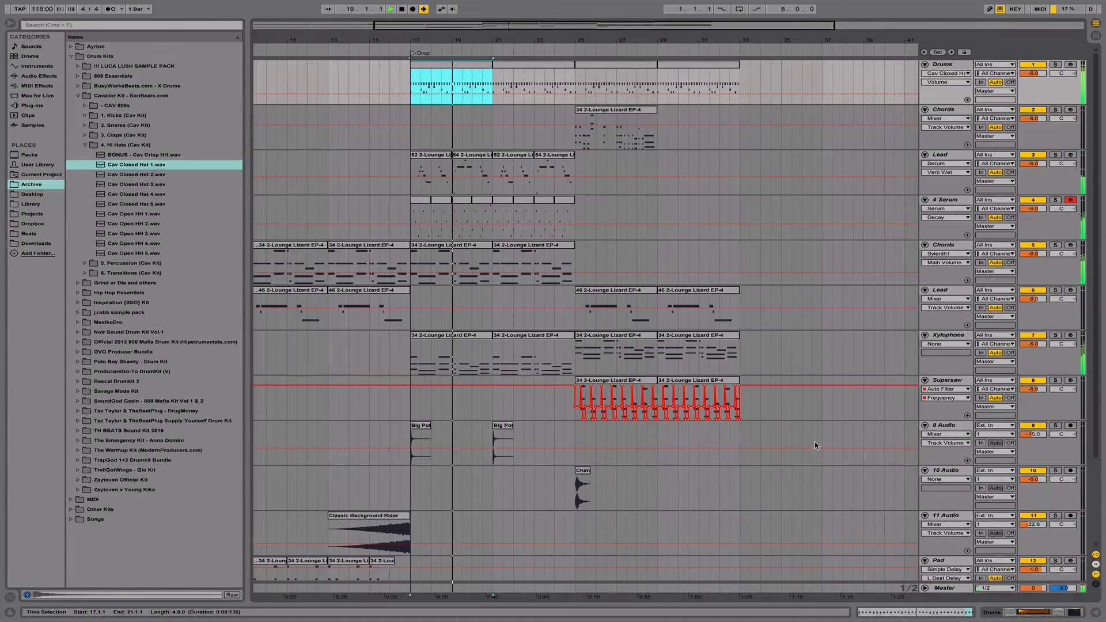
scroll(814, 461, "down", 5)
scroll(804, 433, "up", 3)
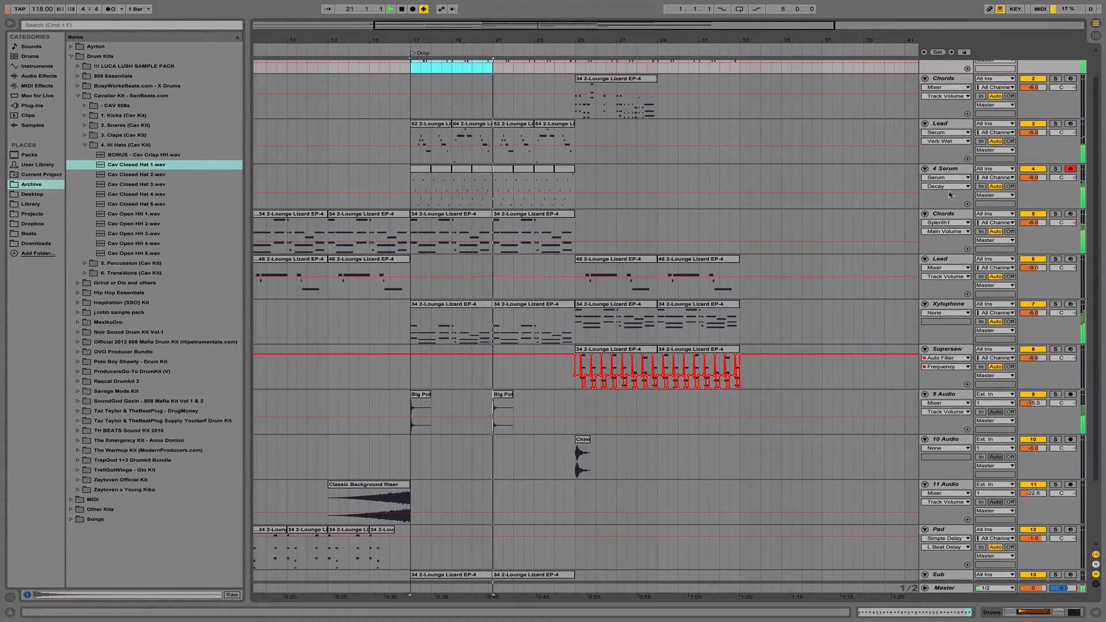
Rename the 4 Serum track as Pluck.
left_click(958, 170)
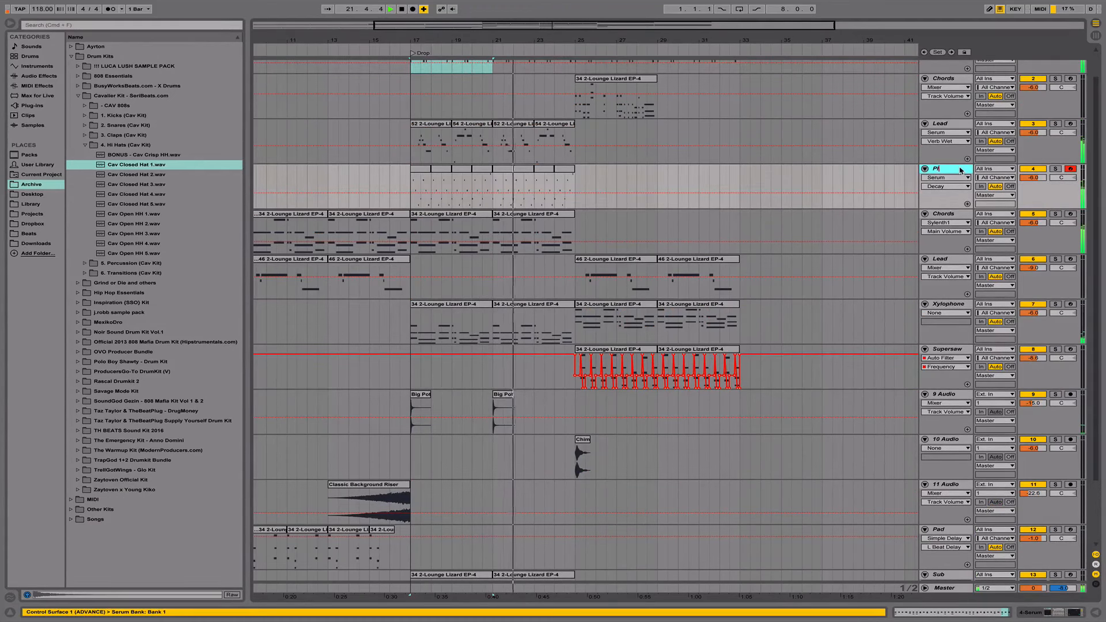
type("Pluck")
key("Return")
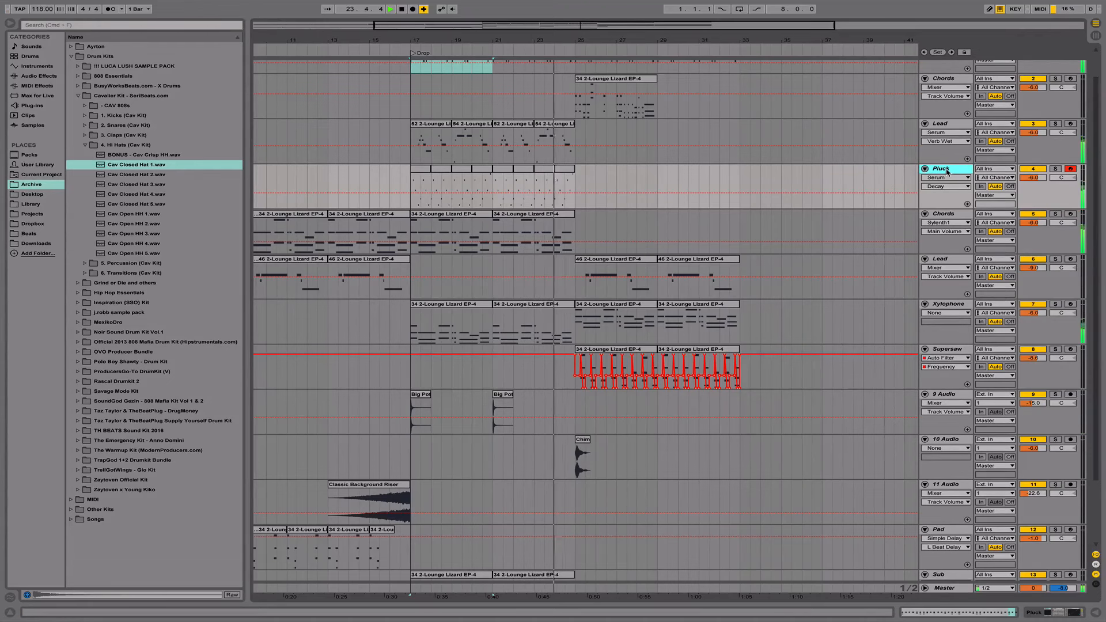
Insert a MIDI track below Pluck, load the Serum instrument on it, arm it and move the plug-in window aside.
key("super+shift+t")
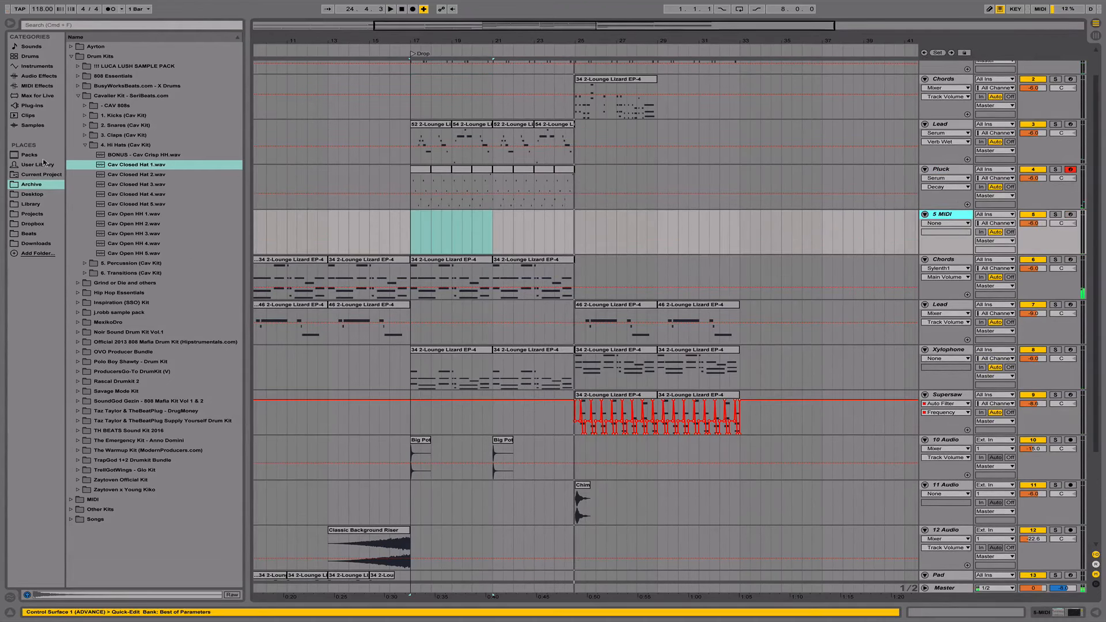
left_click(34, 105)
left_click_drag(91, 117, 590, 238)
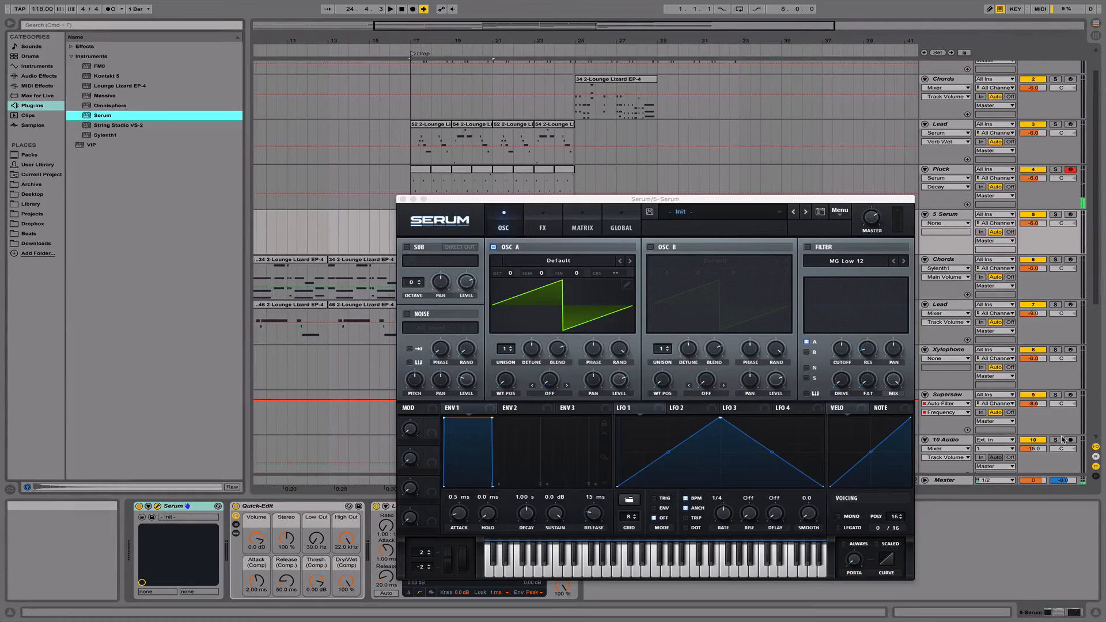
scroll(1063, 440, "up", 1)
left_click(1070, 235)
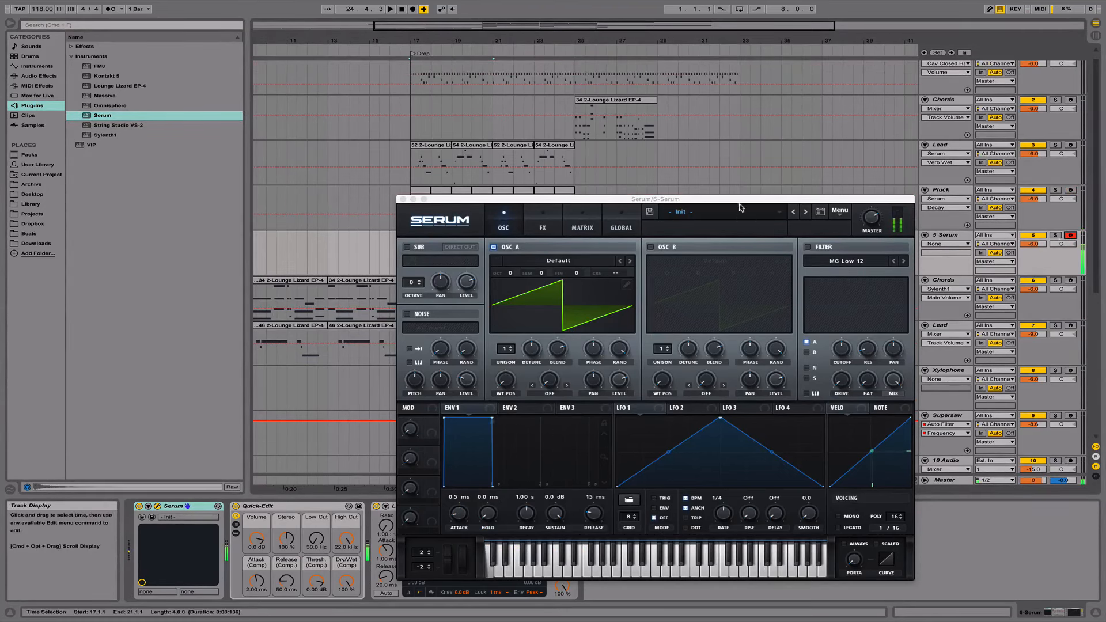
left_click_drag(745, 200, 814, 351)
Open the Xylophone clip at bar 25 and check its lowest opening note.
scroll(620, 252, "up", 1)
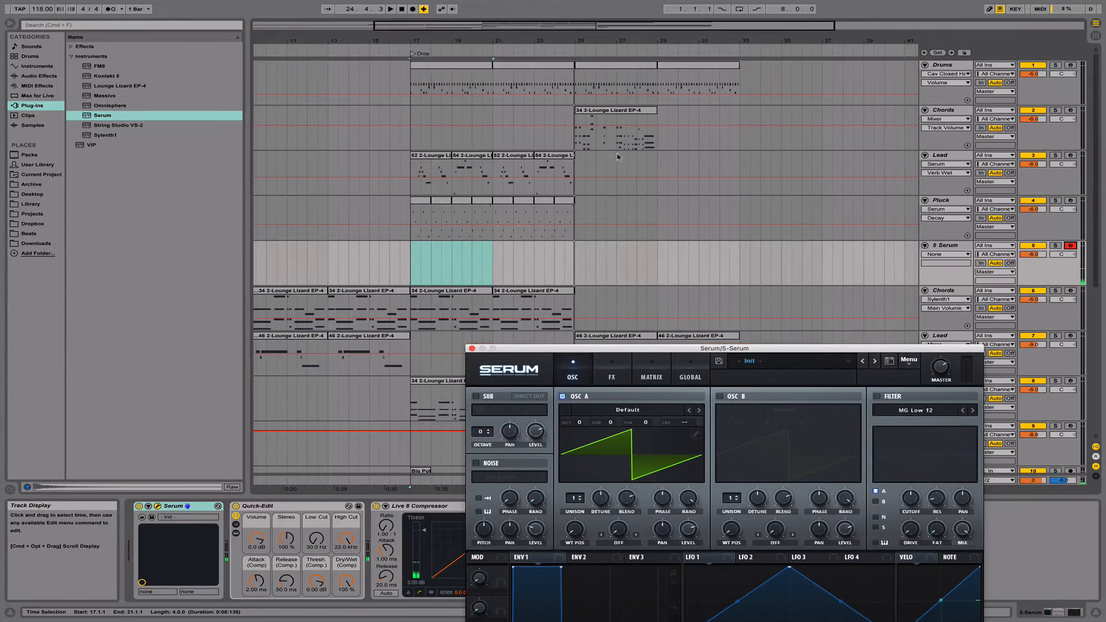
left_click(624, 115)
scroll(635, 220, "down", 10)
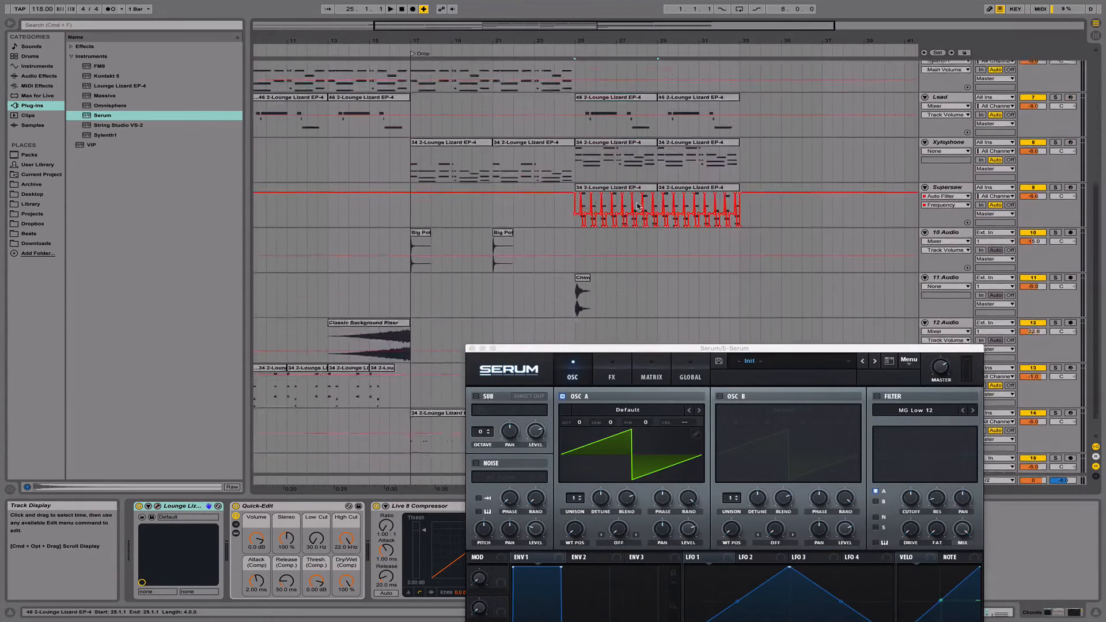
double_click(614, 182)
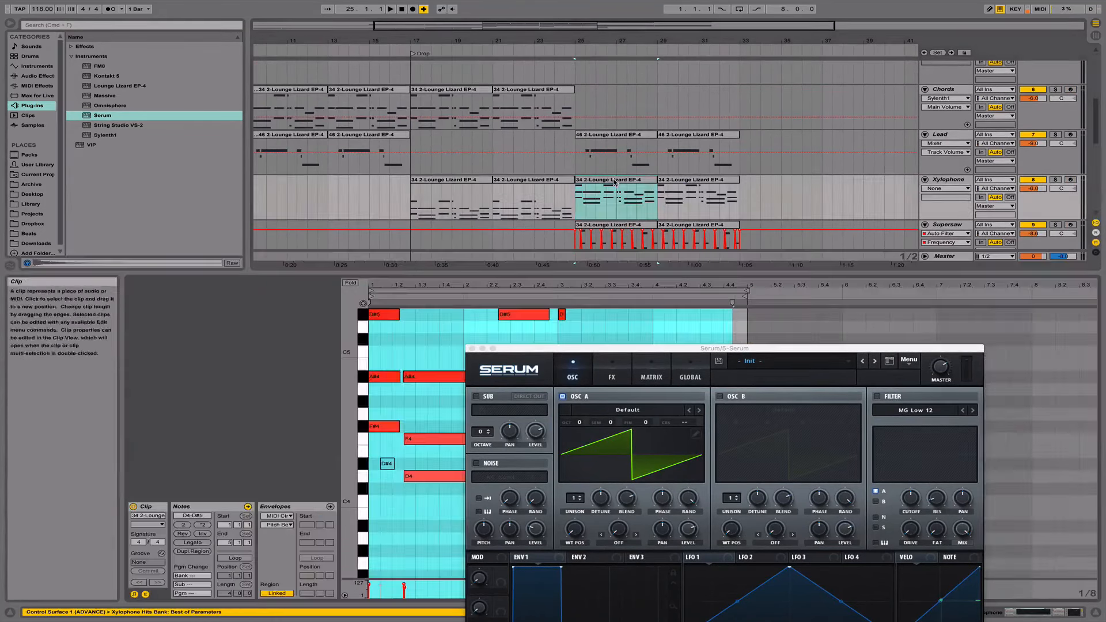
left_click(387, 426)
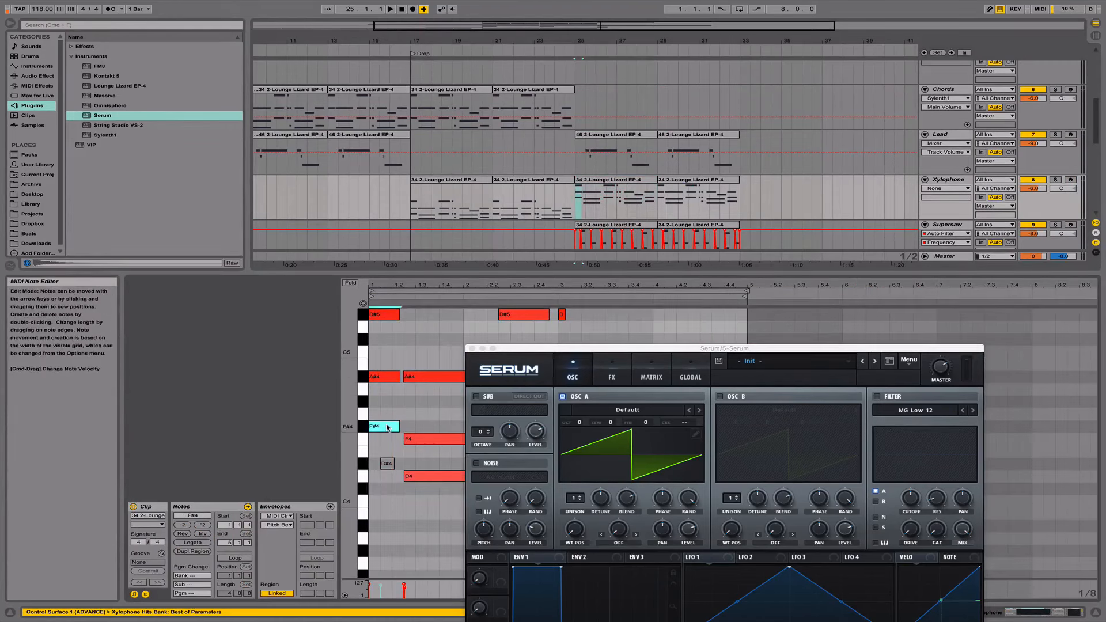
Record a single sustained note on the 5 Serum track from bar 25, and close the Serum window.
scroll(672, 171, "up", 5)
left_click(570, 163)
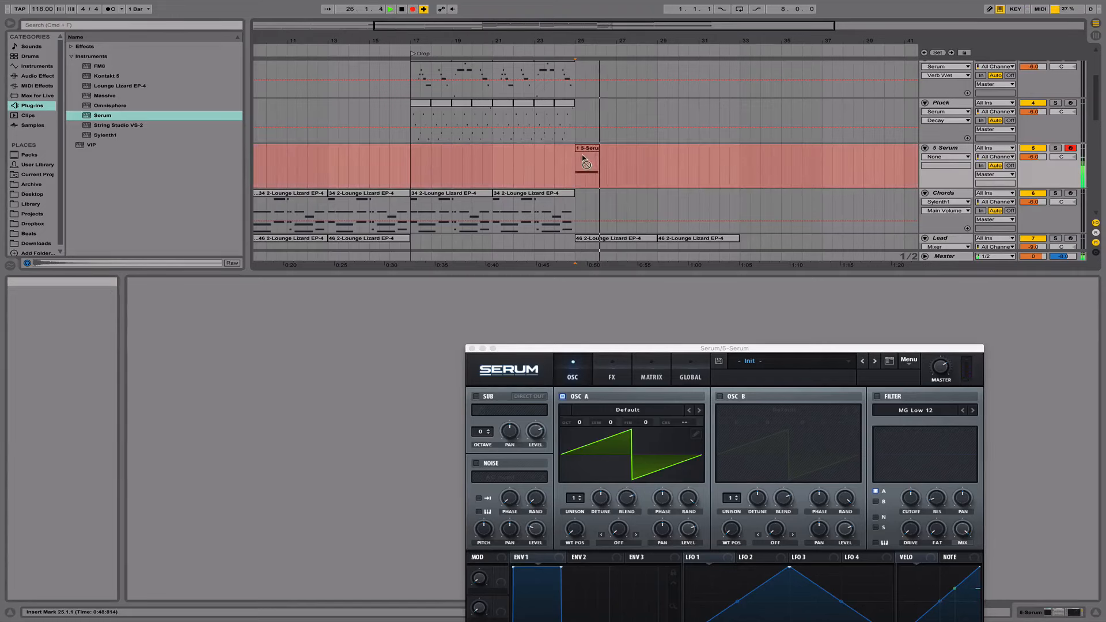
key("space")
left_click(472, 349)
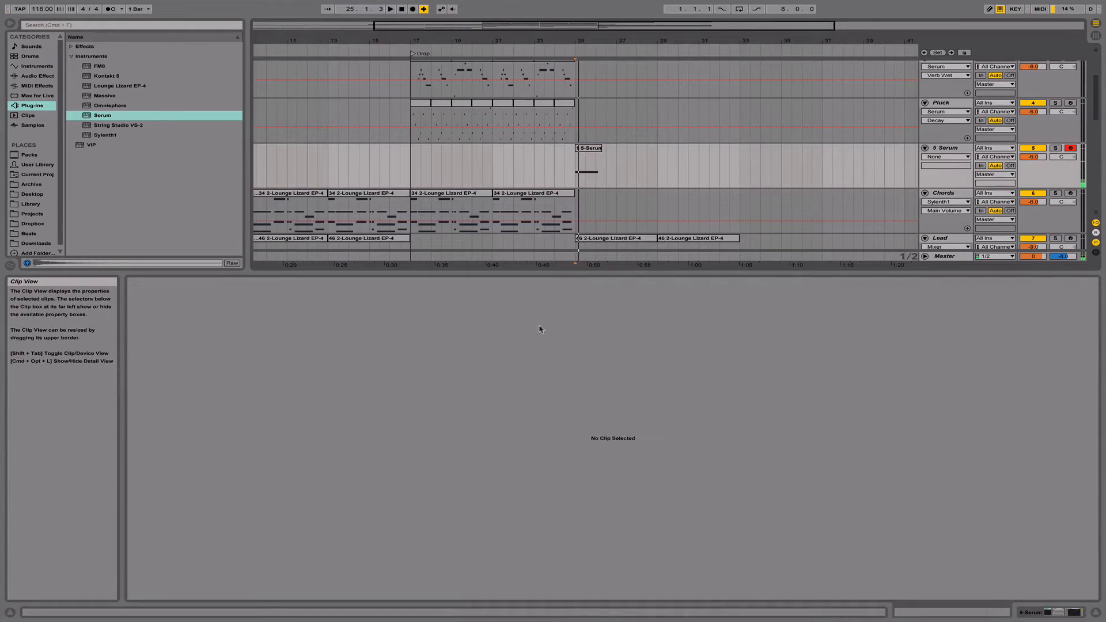
Freeze and flatten the 5 Serum track into audio, and hide the clip view.
right_click(658, 178)
left_click(714, 199)
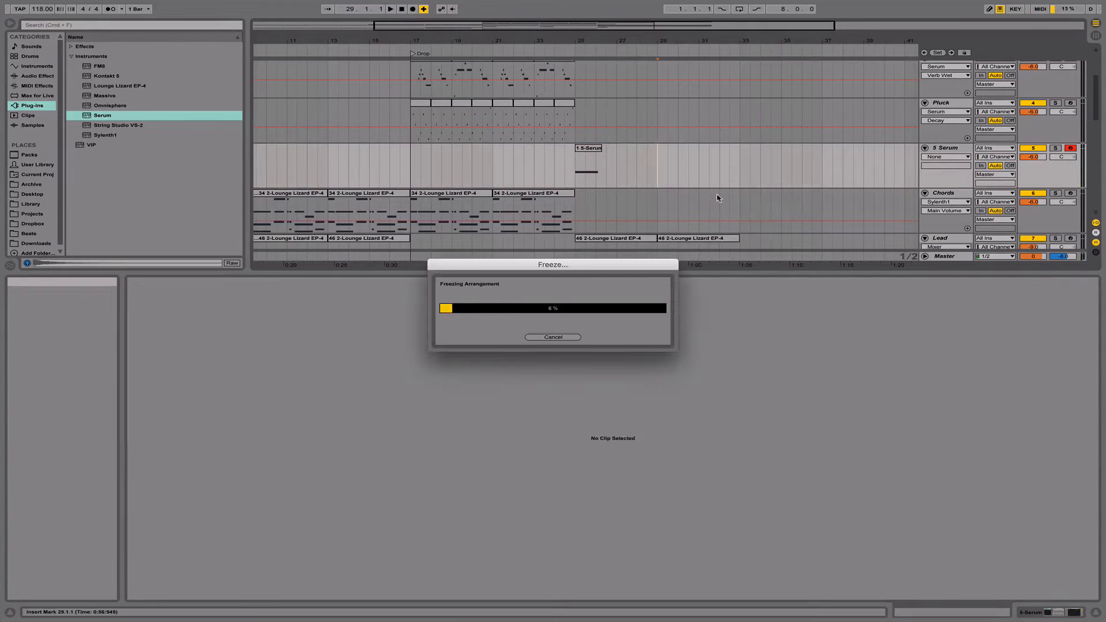
right_click(637, 181)
key("Return")
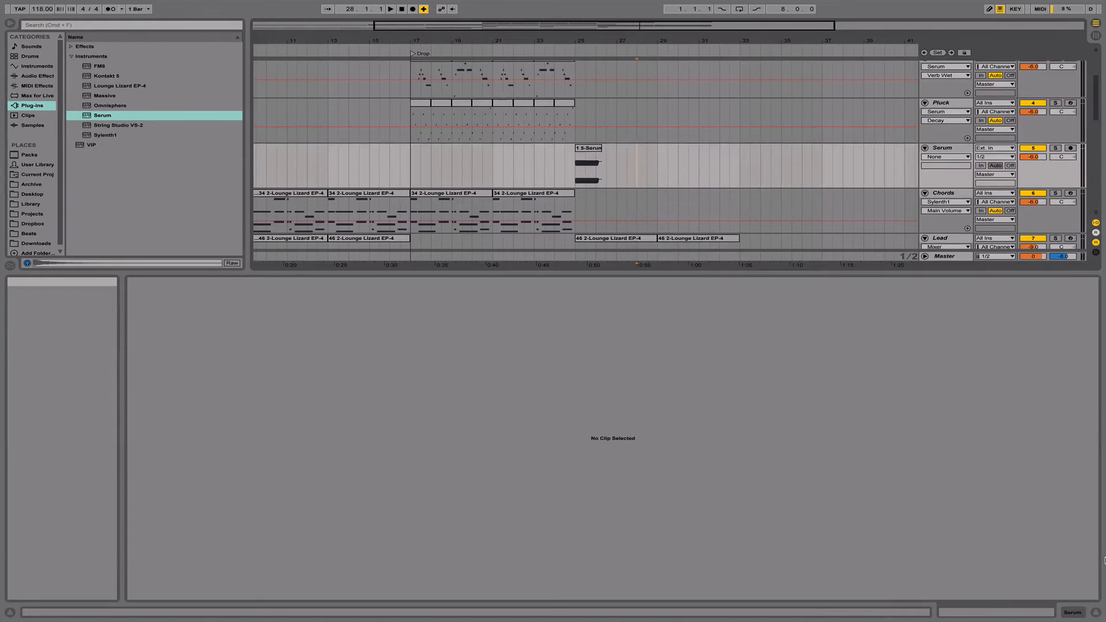
left_click(1095, 612)
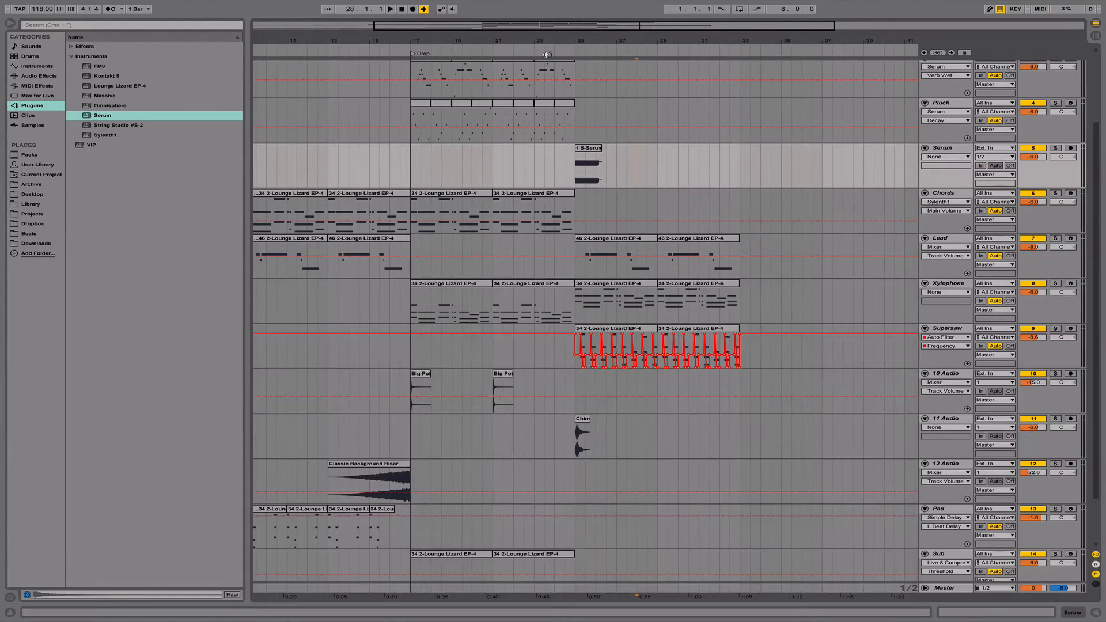
Trim the flattened Serum clip at bar 25 to two beats, ending at 25.3.1, and open it.
left_click_drag(579, 42, 579, 87)
left_click_drag(629, 149, 590, 148)
left_click(595, 150)
double_click(583, 148)
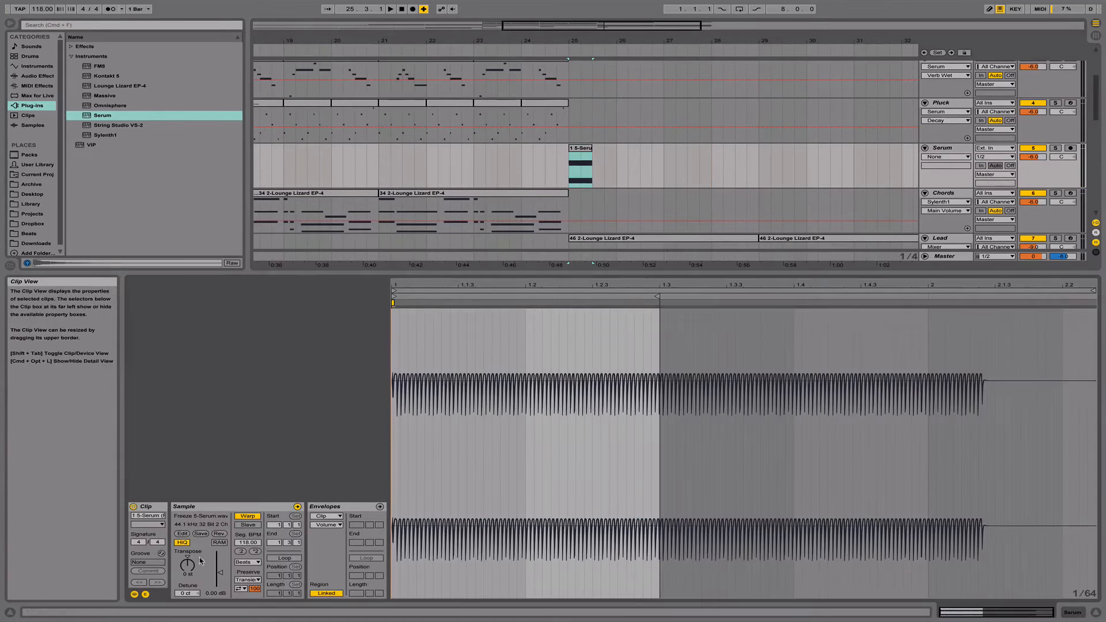
Set the Serum clip's warp mode to Complex and play it with a raised transposition.
left_click(248, 561)
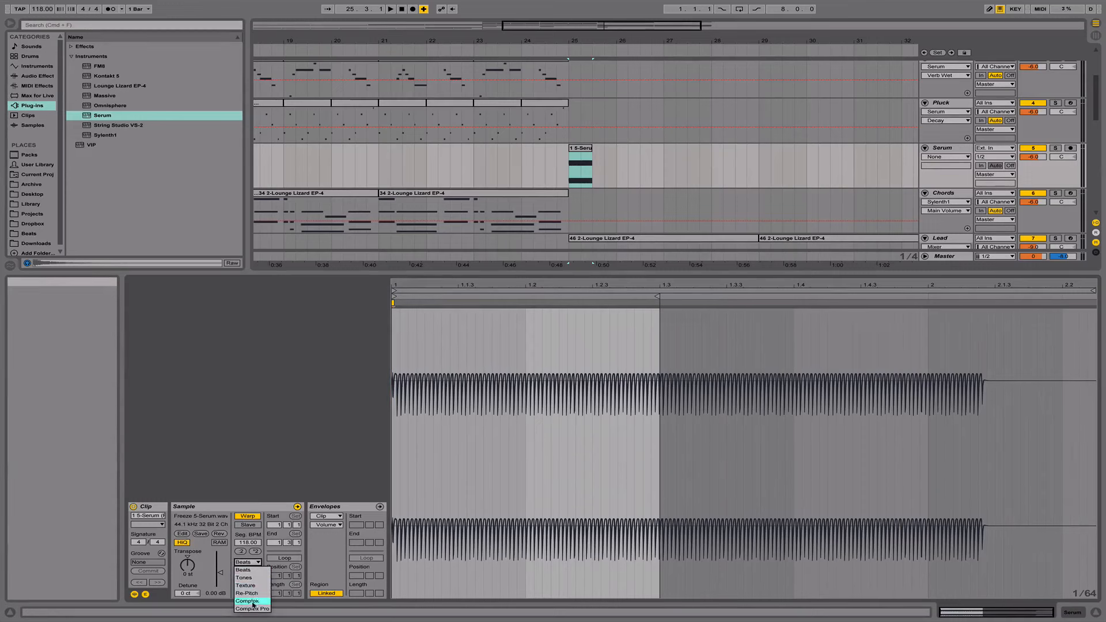
left_click(254, 601)
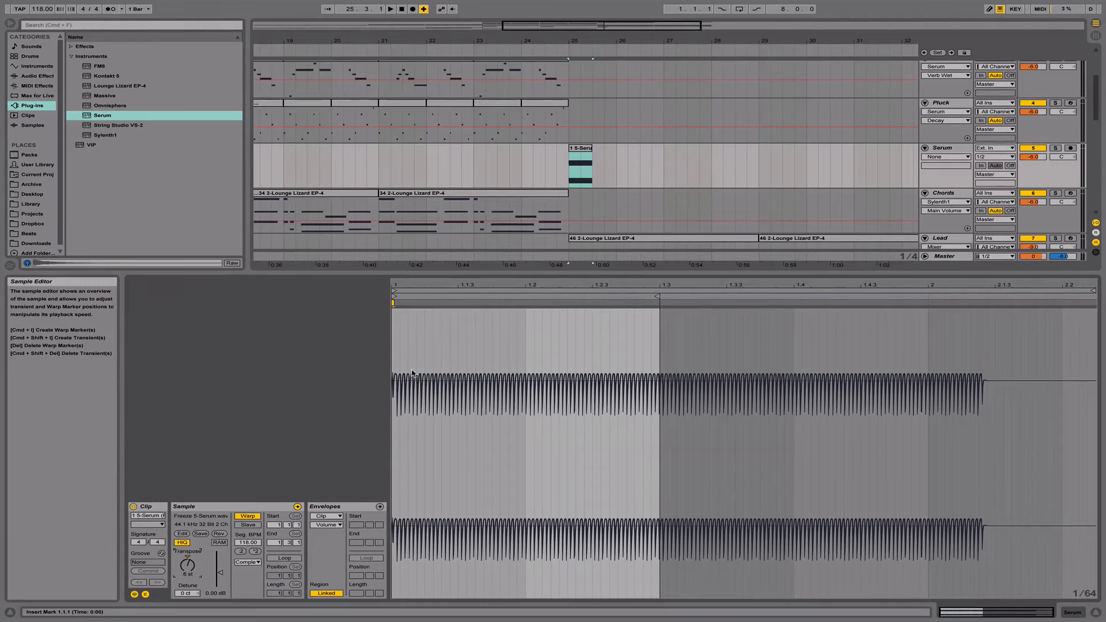
key("Up")
key("space")
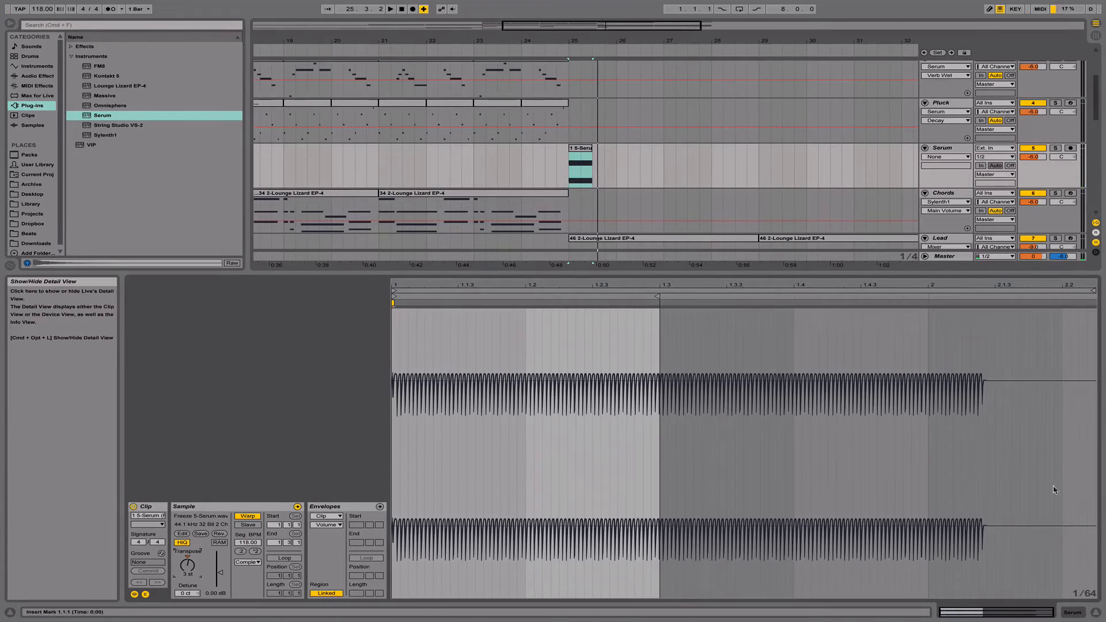
Show the Serum track's devices and add a Tuner audio effect to it.
double_click(942, 148)
left_click(41, 76)
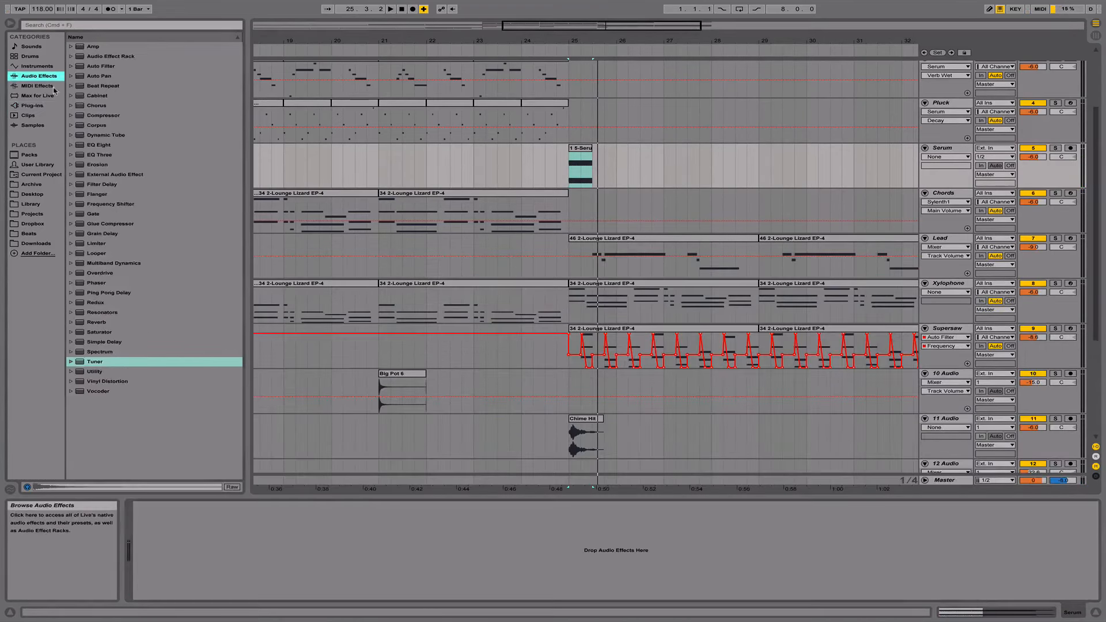
double_click(117, 365)
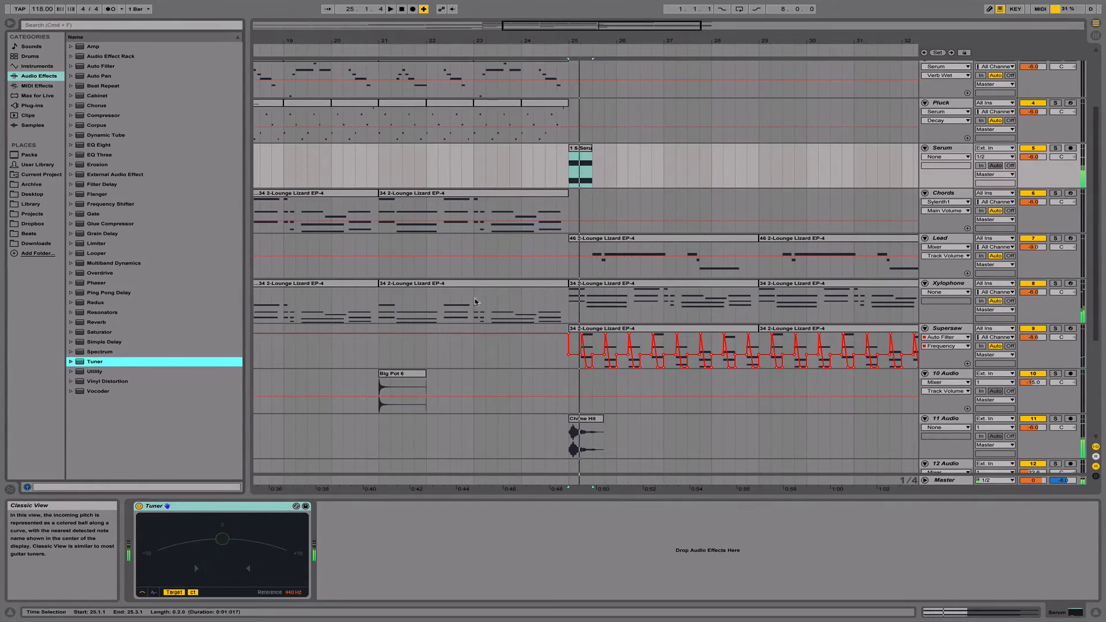
Set the Serum clip's transposition to -9 st, play it and keep the Complex warp mode.
double_click(577, 151)
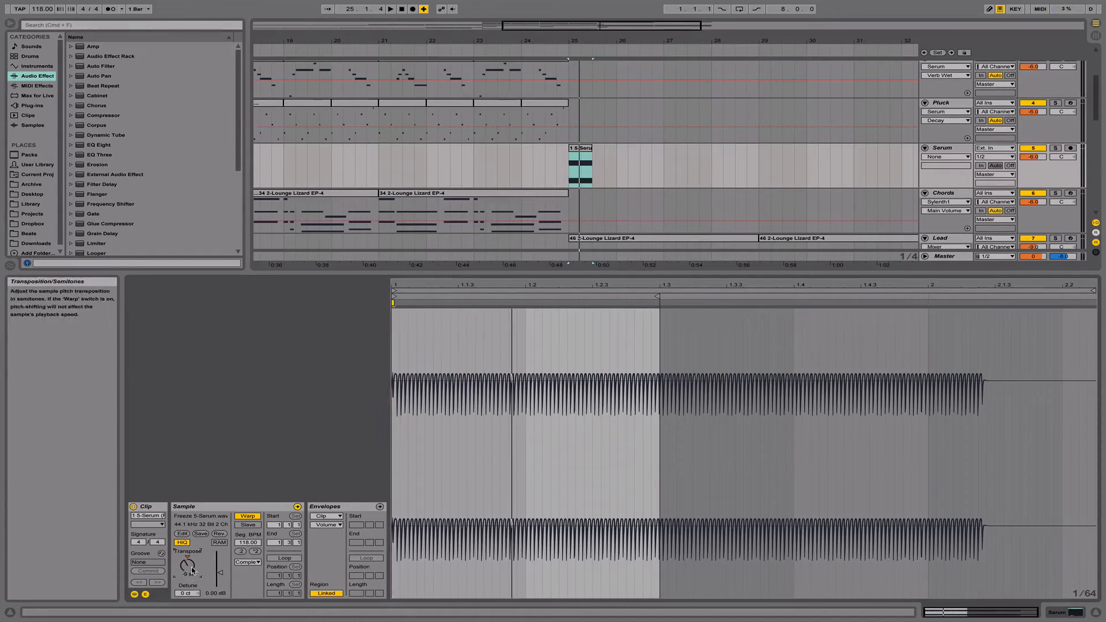
key("space")
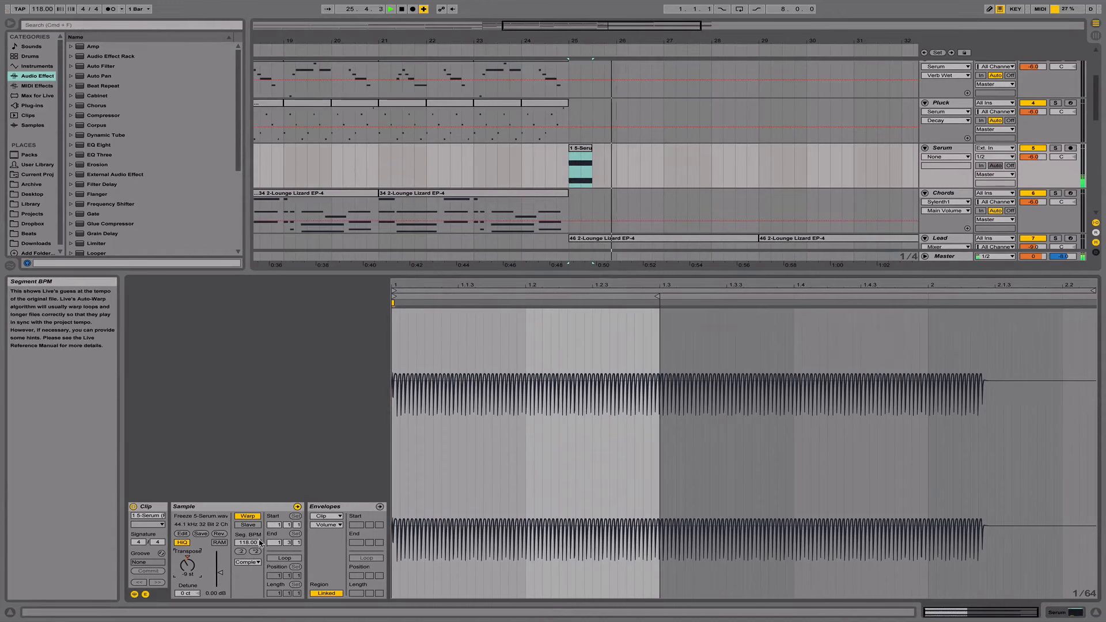
key("space")
left_click(247, 562)
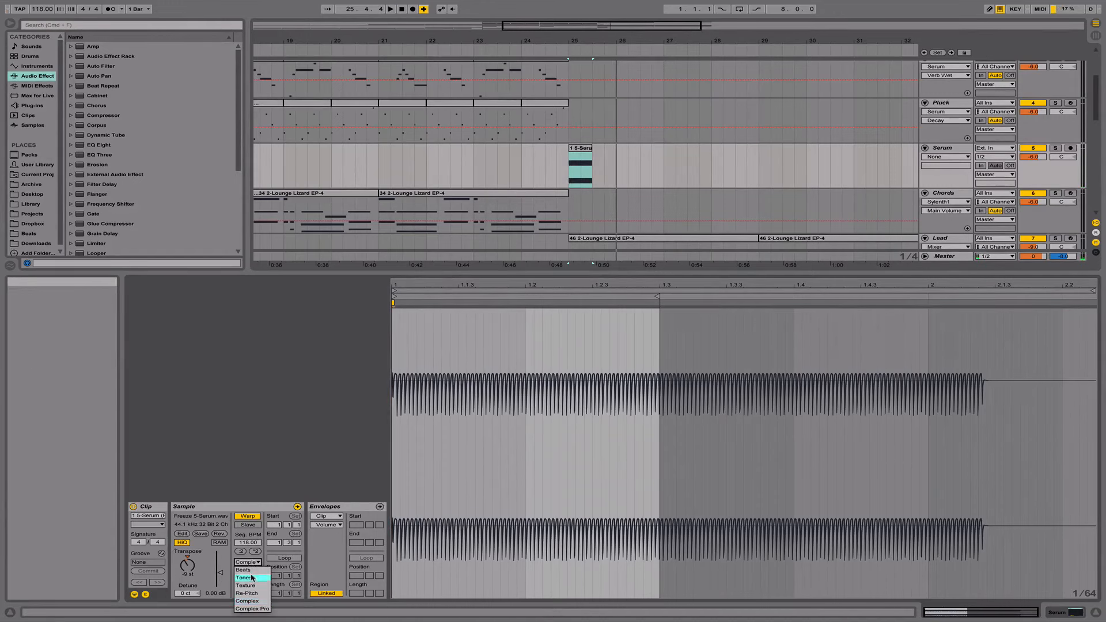
left_click(260, 560)
Show the Serum clip's Transposition Modulation envelope, raise it to +24 across the two beats and play it.
left_click(326, 525)
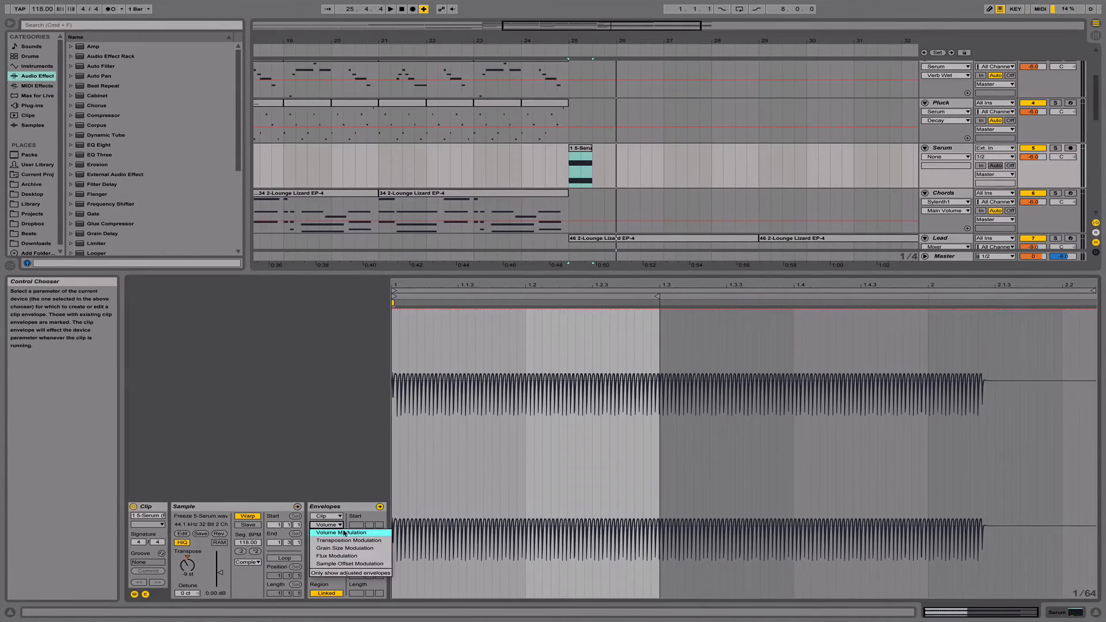
left_click(355, 538)
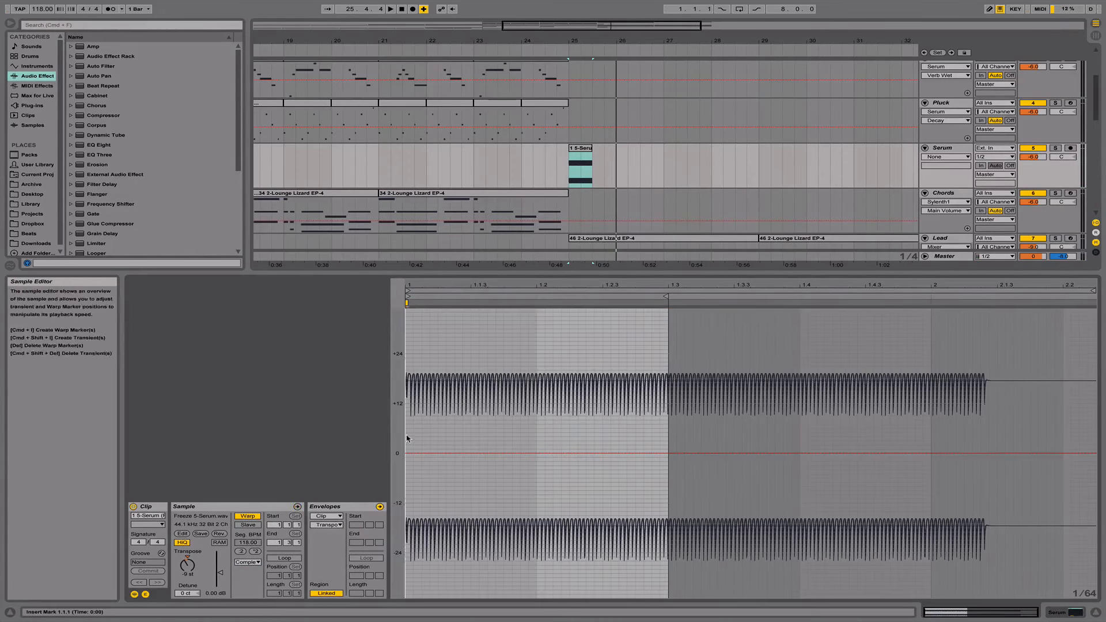
left_click_drag(406, 447, 467, 354)
key("space")
key("space")
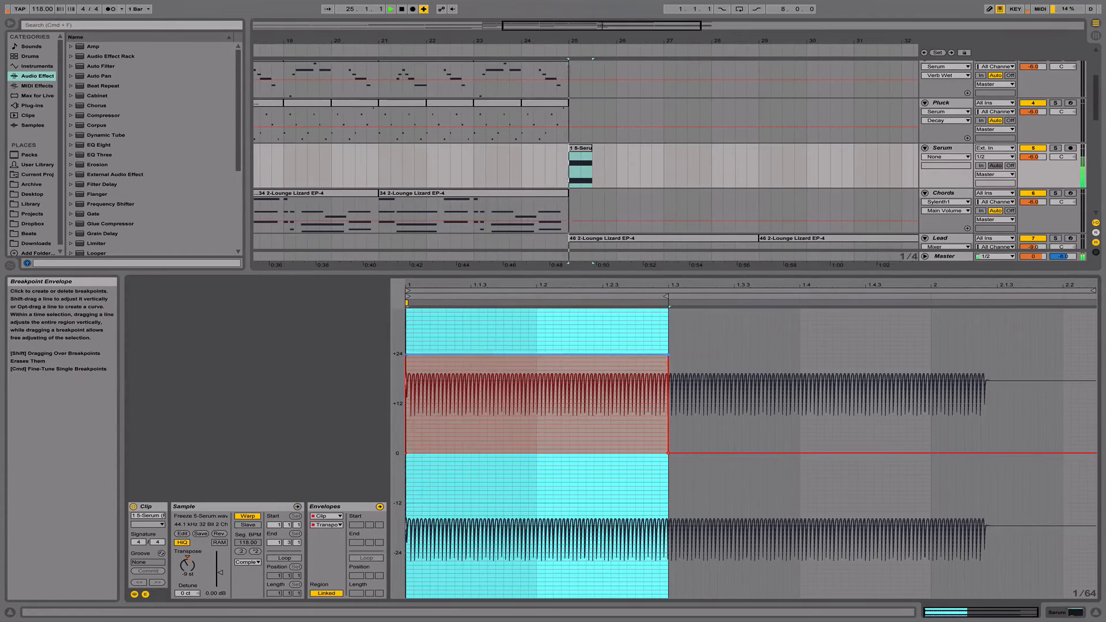
key("space")
key("space")
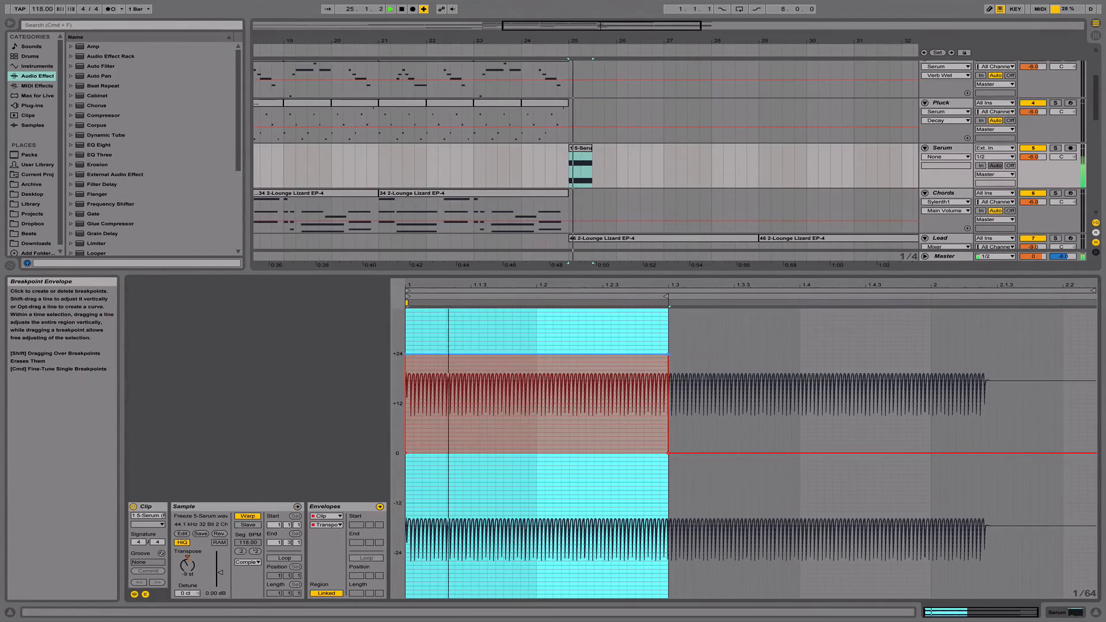
Lower the transposition envelope's start point to 0 to form a ramp up to +24, and play the clip.
left_click(406, 354)
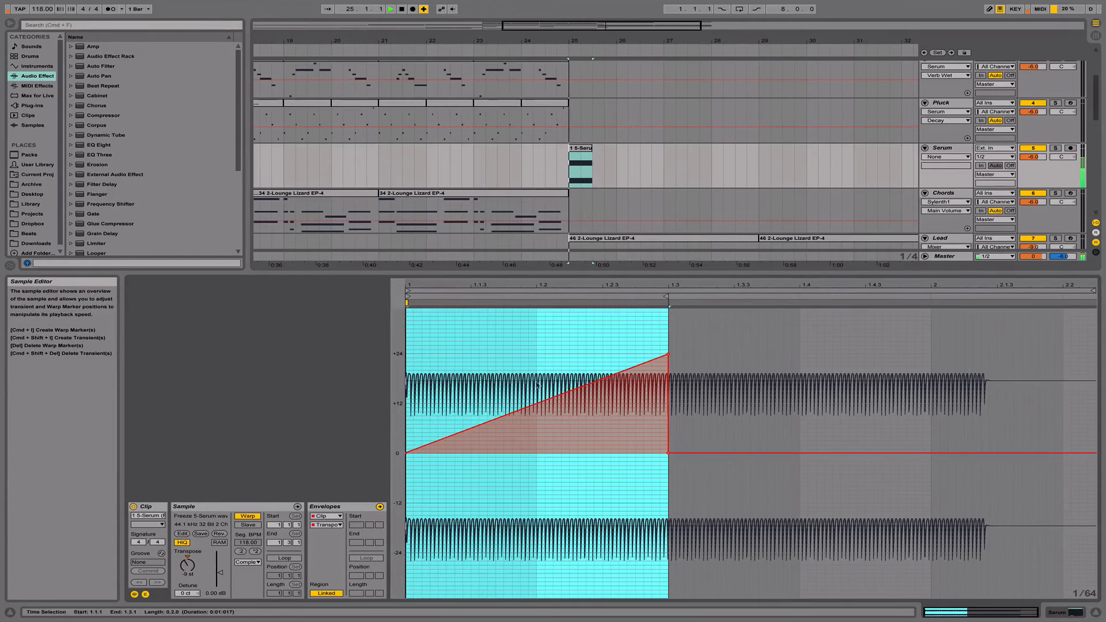
key("space")
left_click(578, 356)
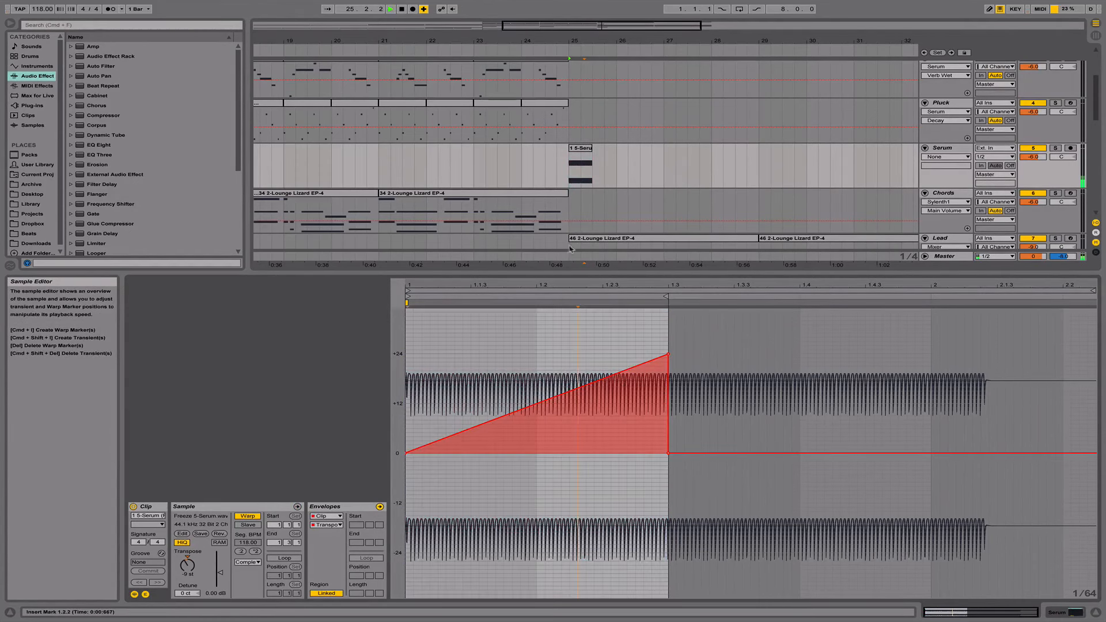
scroll(571, 230, "left", 1)
left_click(591, 148)
key("space")
key("space")
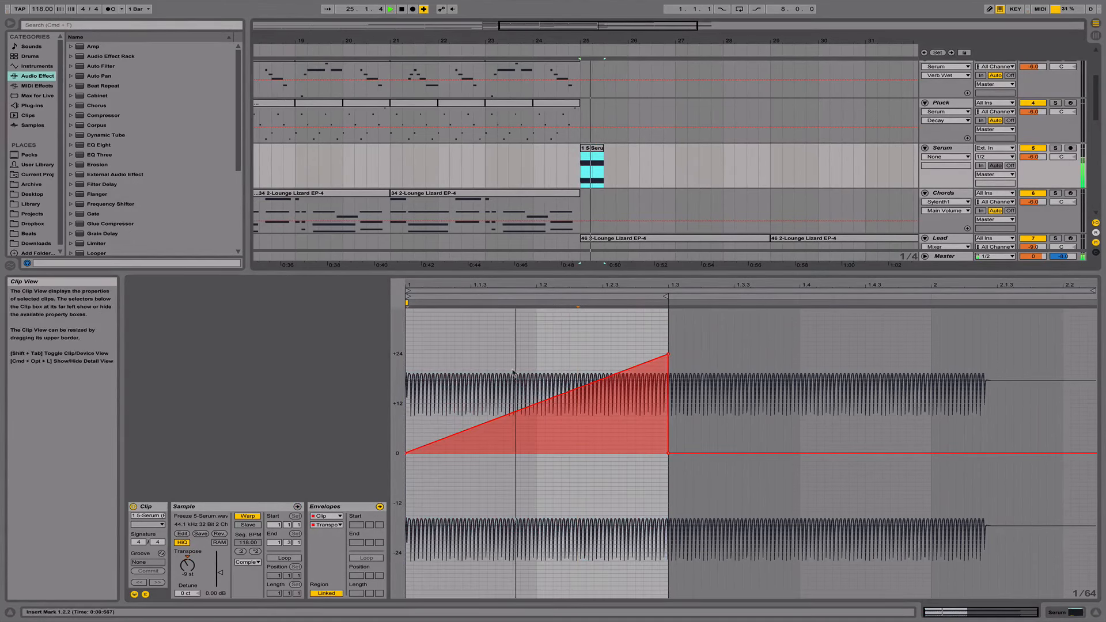
Move the transposition envelope's peak to beat 1.2 at about +48, falling to 0 at 1.3, and play the clip.
left_click(676, 366)
key("space")
scroll(676, 365, "up", 3)
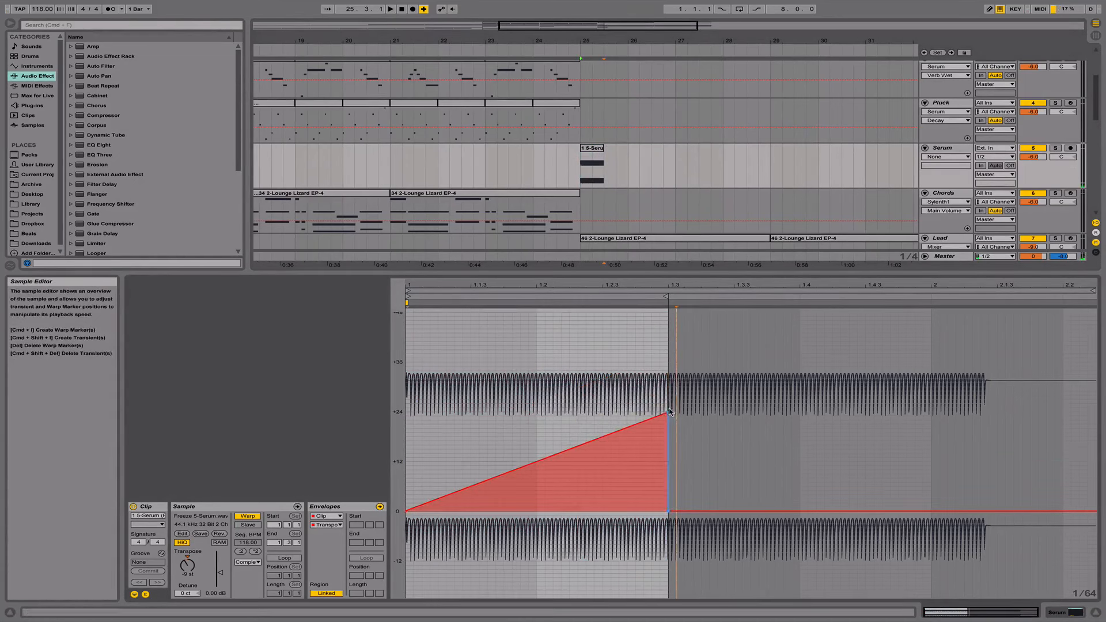
key("space")
left_click_drag(670, 412, 538, 313)
key("space")
key("space")
key("space")
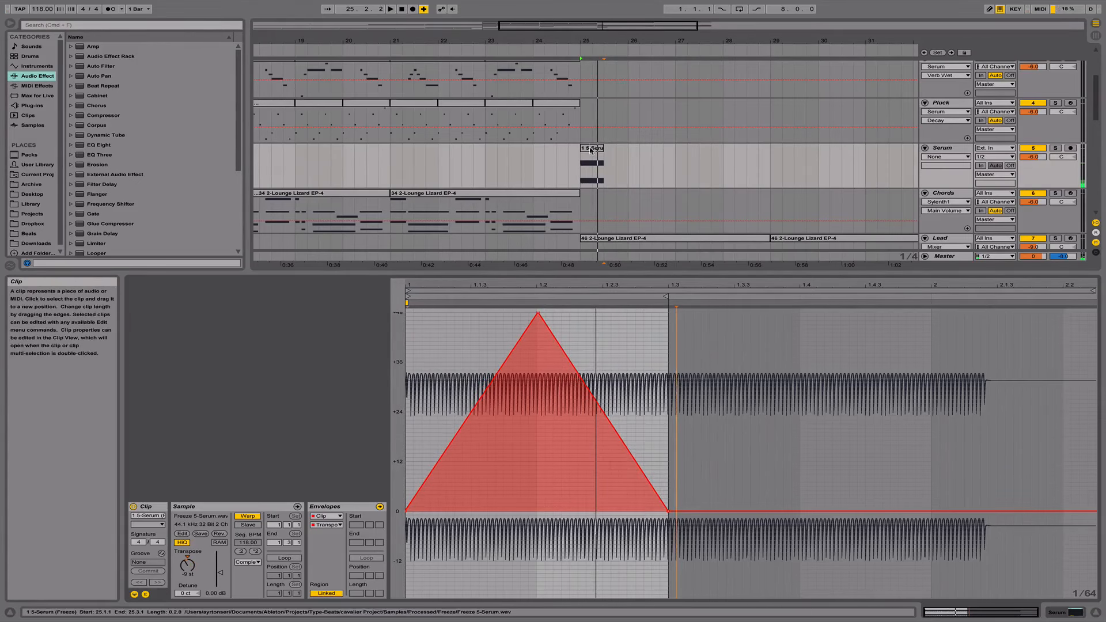
Shorten the Serum clip to one beat, reshape the transposition envelope to peak before beat 1.1.3 and hold +48 until 1.2, and play it.
left_click_drag(603, 149, 593, 148)
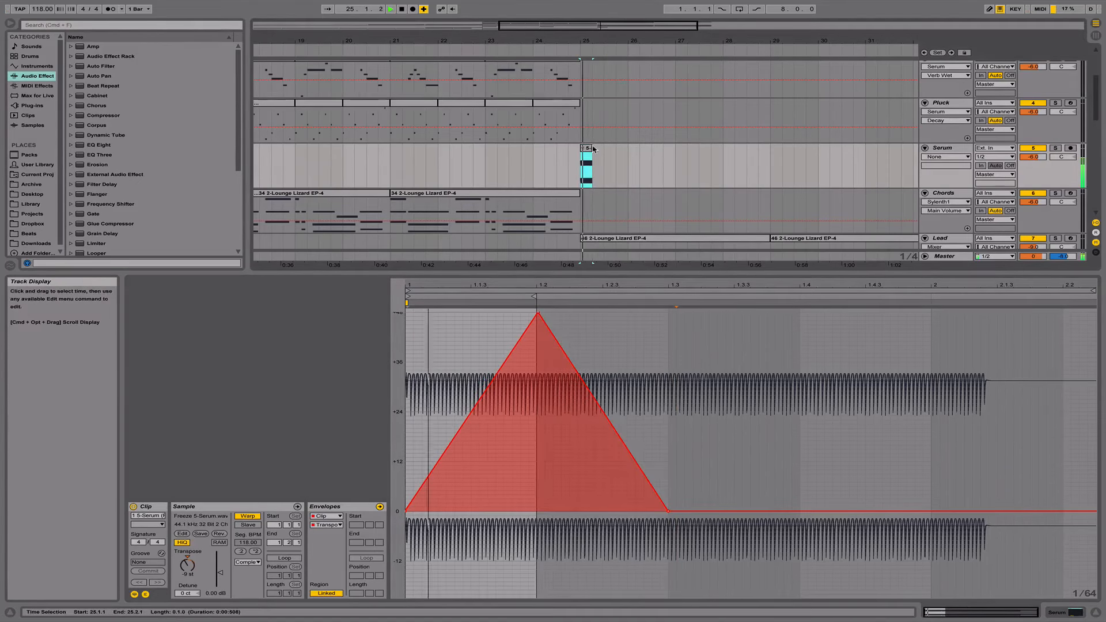
key("space")
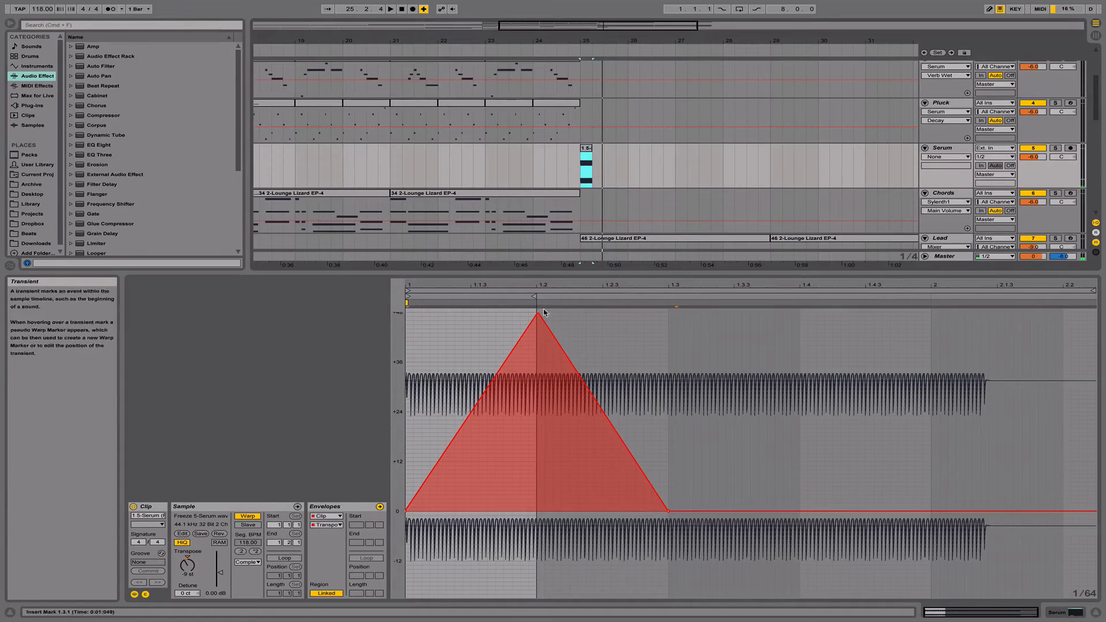
left_click_drag(536, 312, 462, 313)
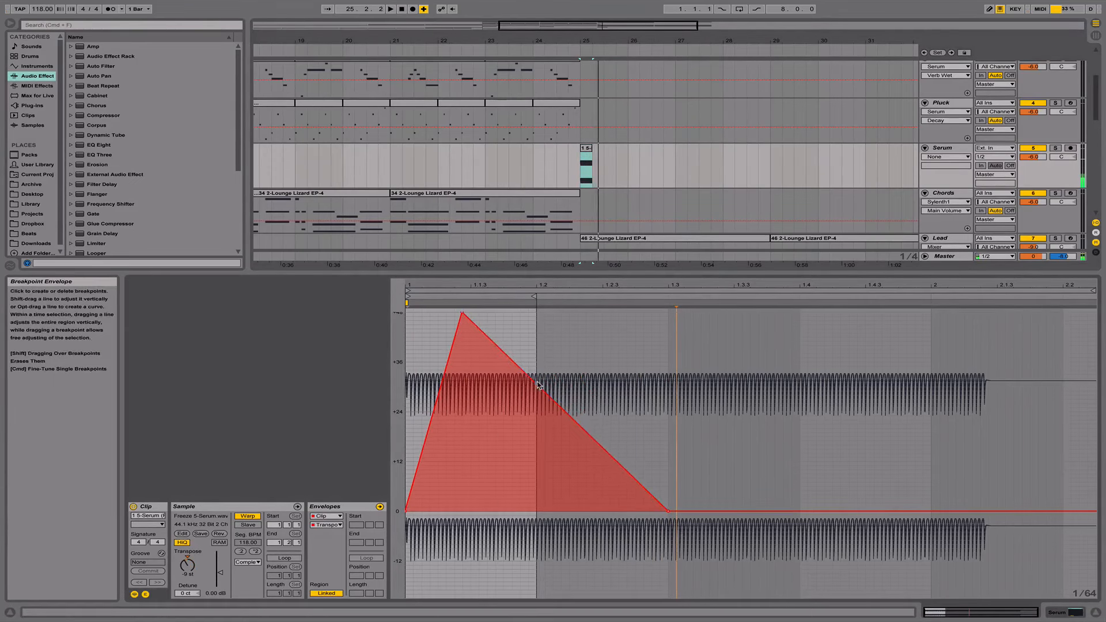
left_click_drag(538, 385, 538, 313)
key("space")
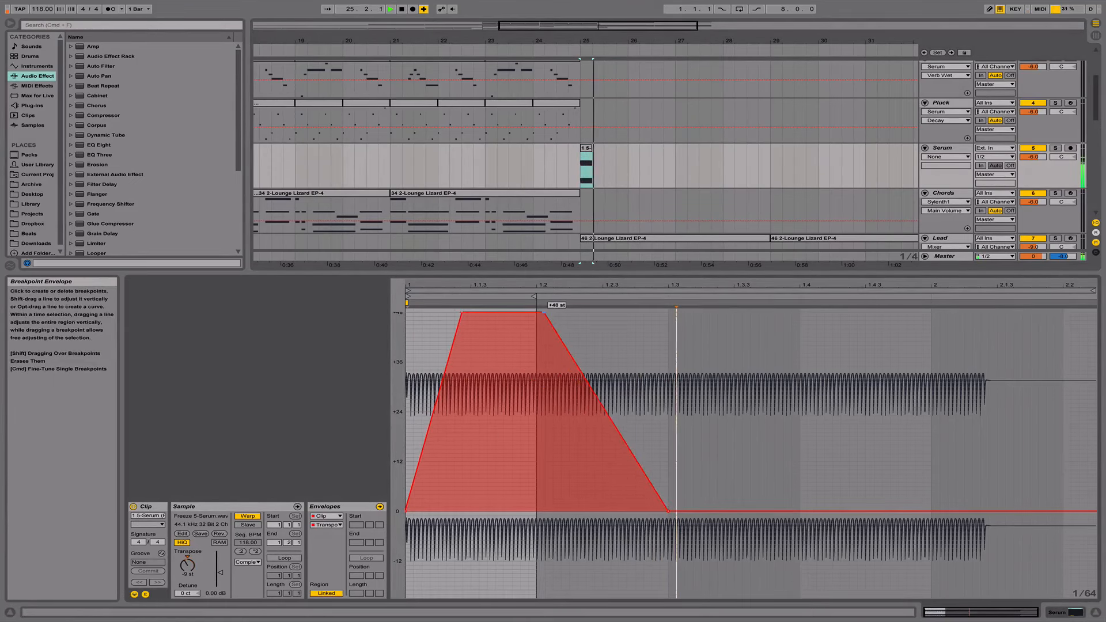
key("space")
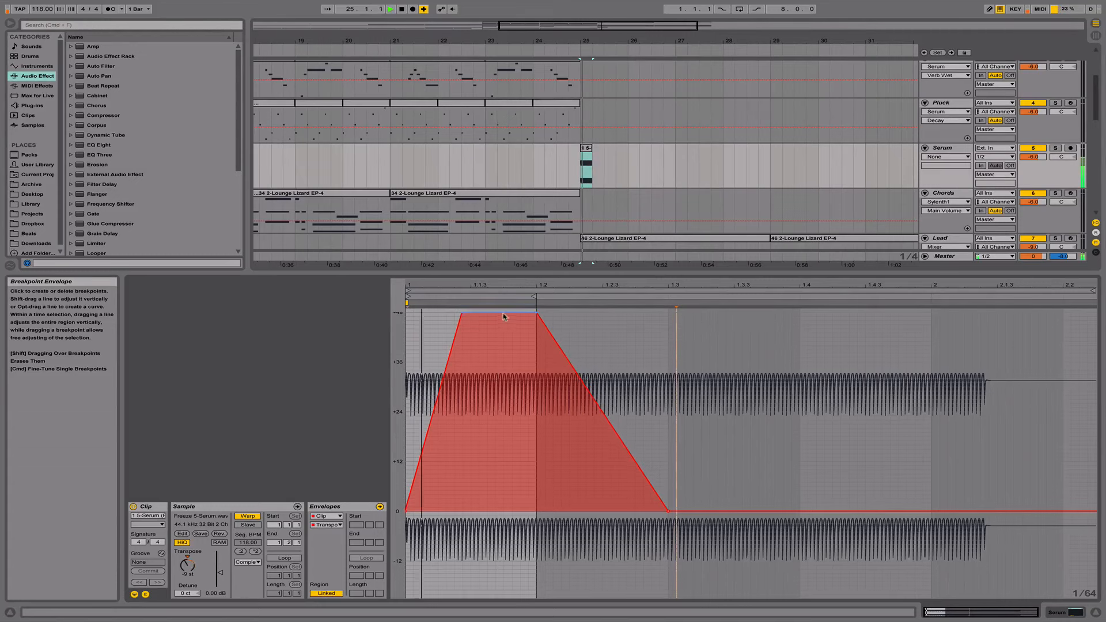
Lower the transposition envelope's plateau to +36, add a breakpoint on it shortly before beat 1.2, and play the clip.
left_click_drag(495, 318, 495, 366)
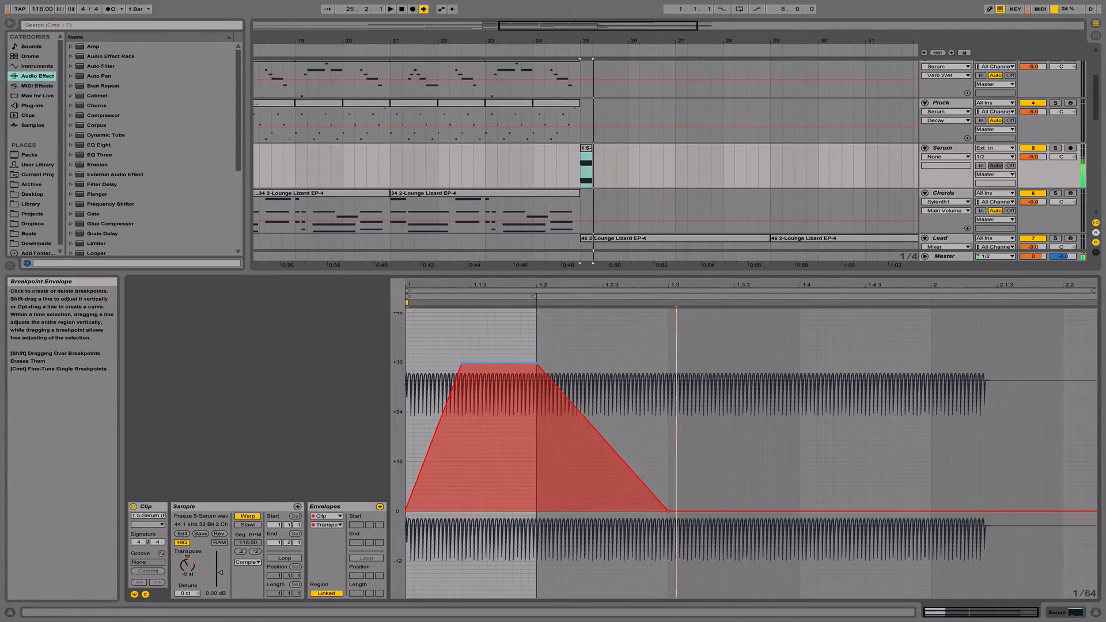
key("space")
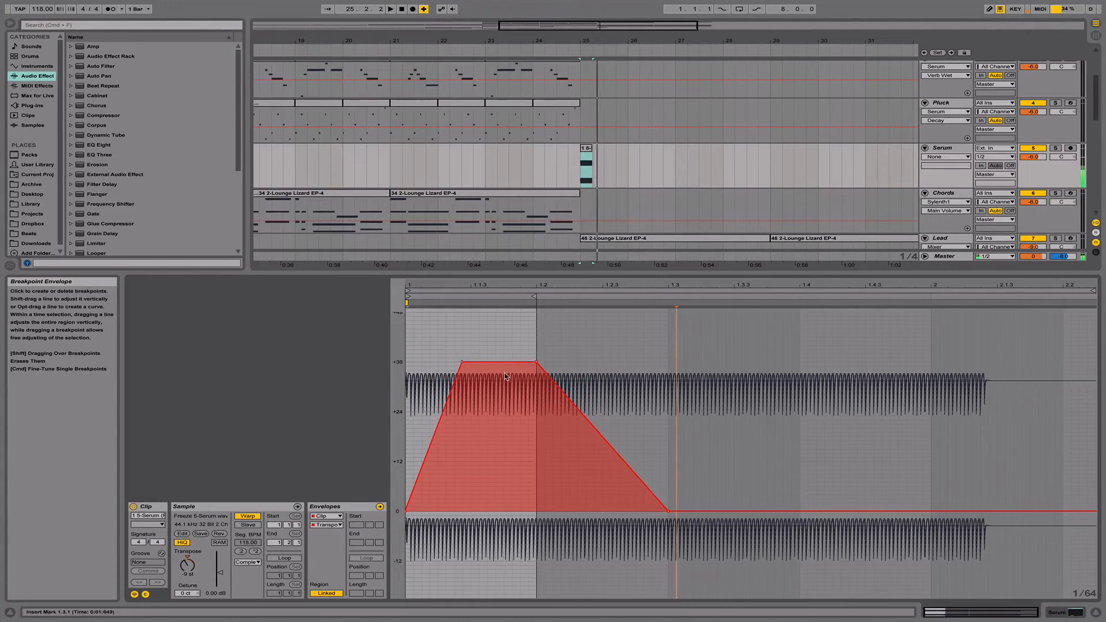
key("space")
left_click(515, 362)
key("space")
key("space")
Move the transposition breakpoint at beat 1.2 to beat 1.3 at +23, making a gentle downward slope, and play the clip.
left_click_drag(536, 362, 668, 414)
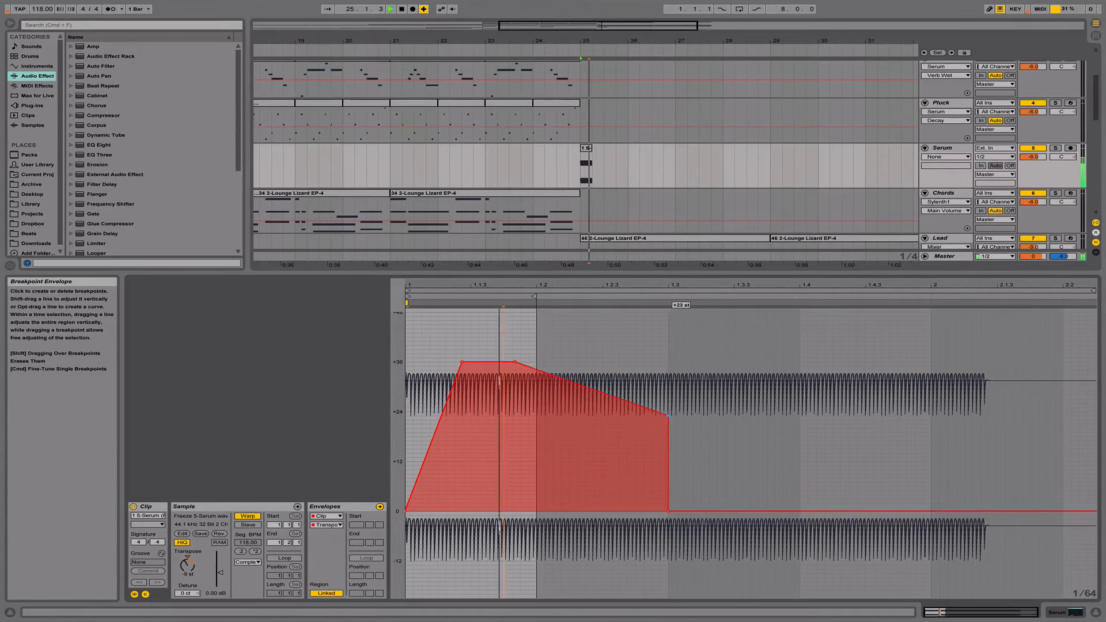
key("space")
key("space")
key("space")
key("space")
left_click(586, 148)
key("space")
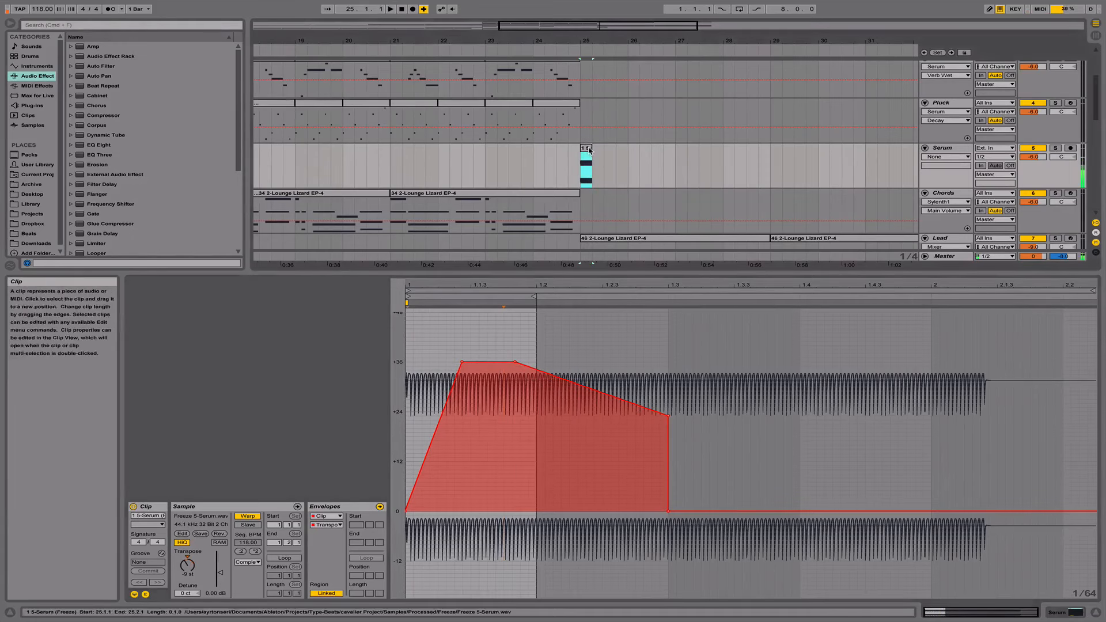
key("space")
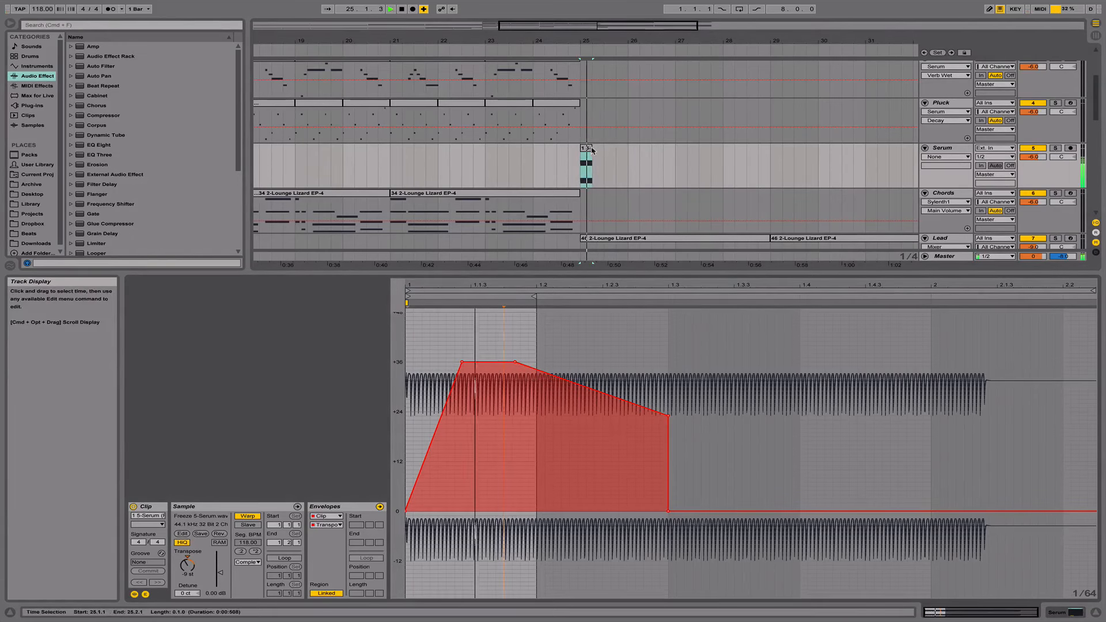
Extend the Serum clip to two beats and play it through the transposition envelope's falling section.
mouse_move(592, 148)
left_mouse_down()
mouse_move(615, 148)
mouse_move(603, 148)
left_mouse_up()
key("space")
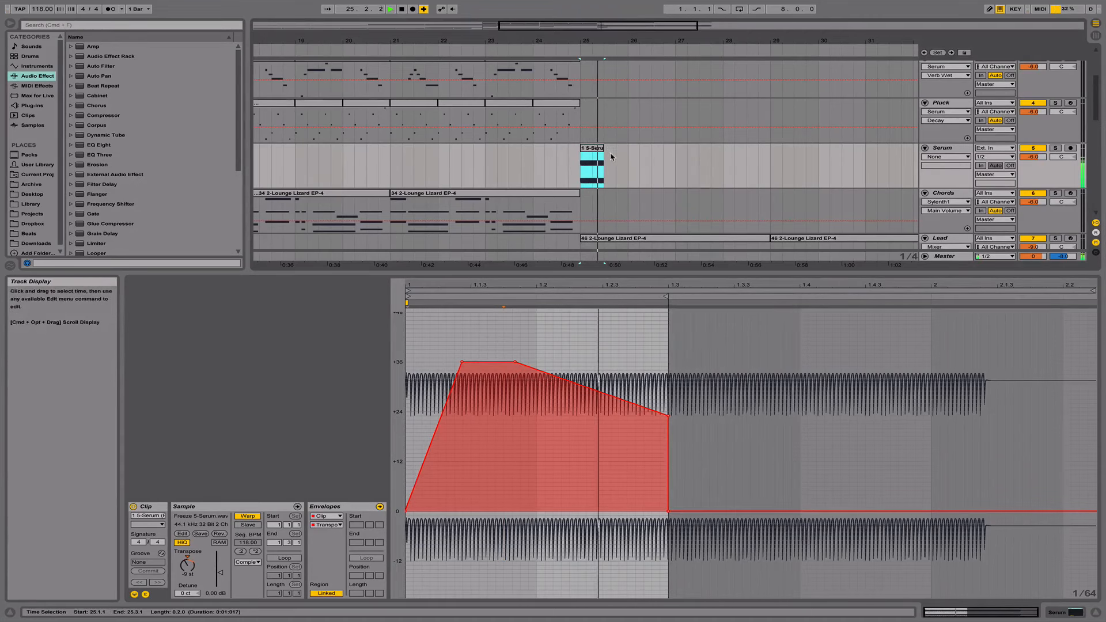
key("space")
left_click(669, 416)
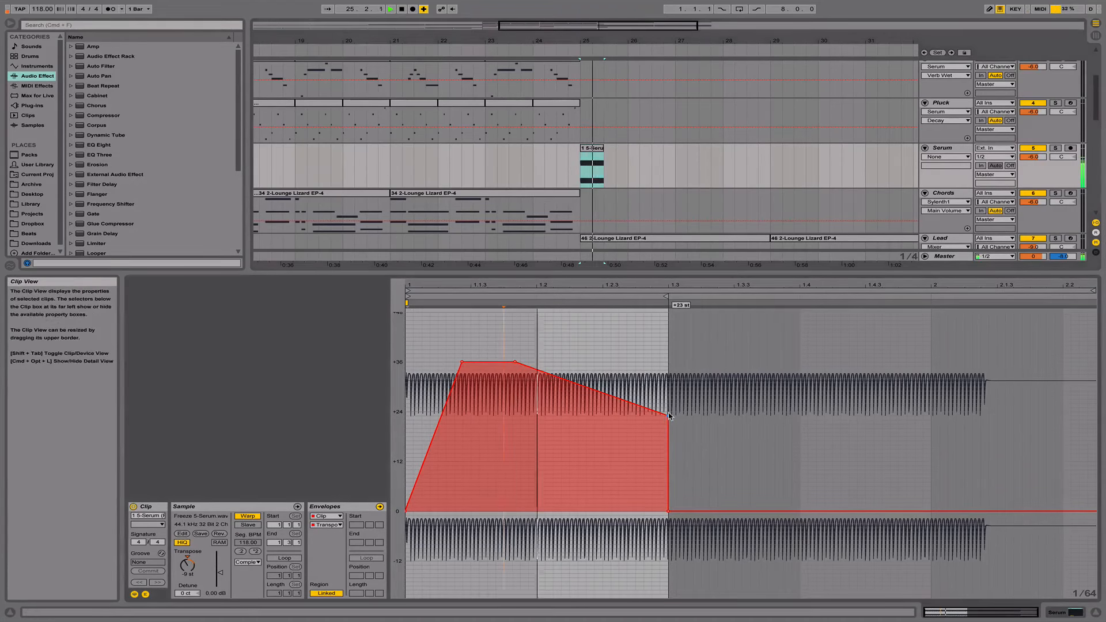
key("space")
key("space")
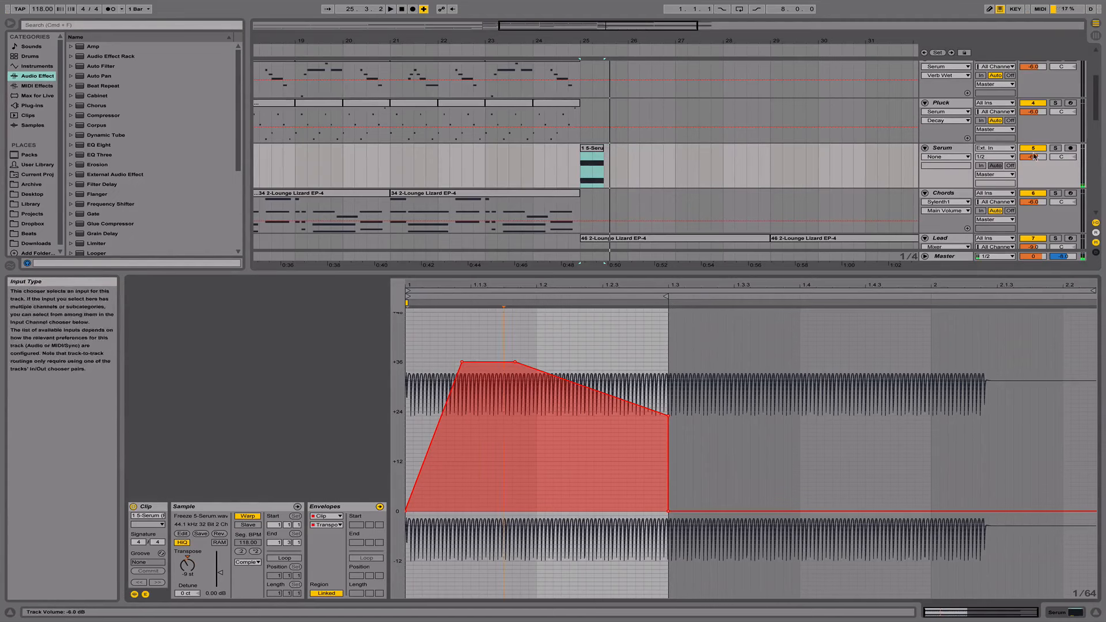
Set the Serum track volume to -9, lower the transposition plateau to +24 and its end point to +18, and play the clip.
left_click_drag(1033, 157, 1032, 167)
key("space")
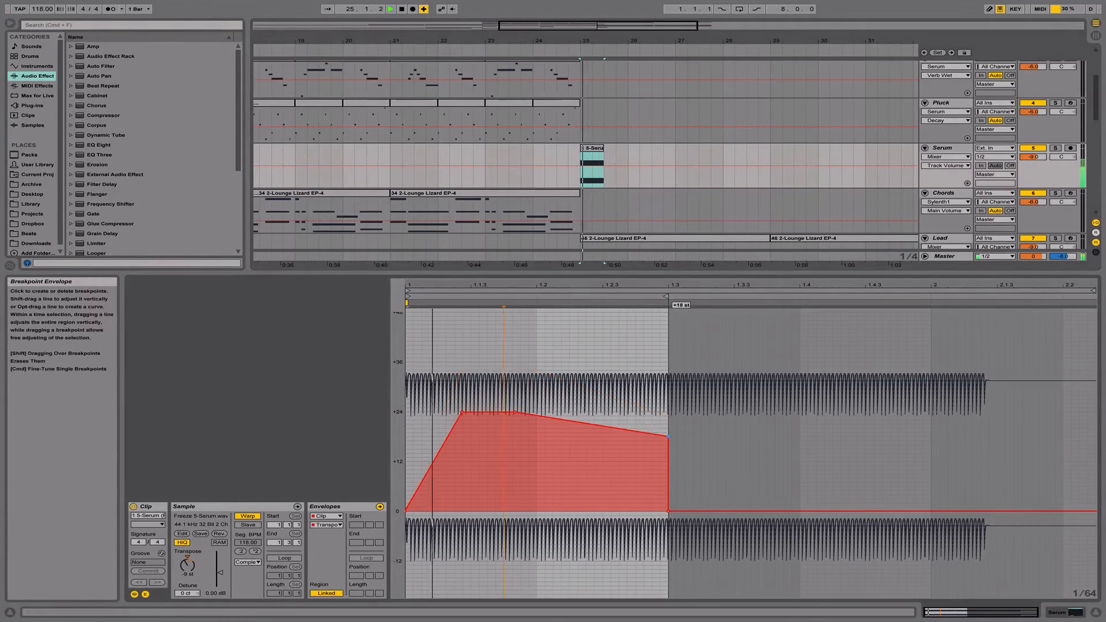
key("space")
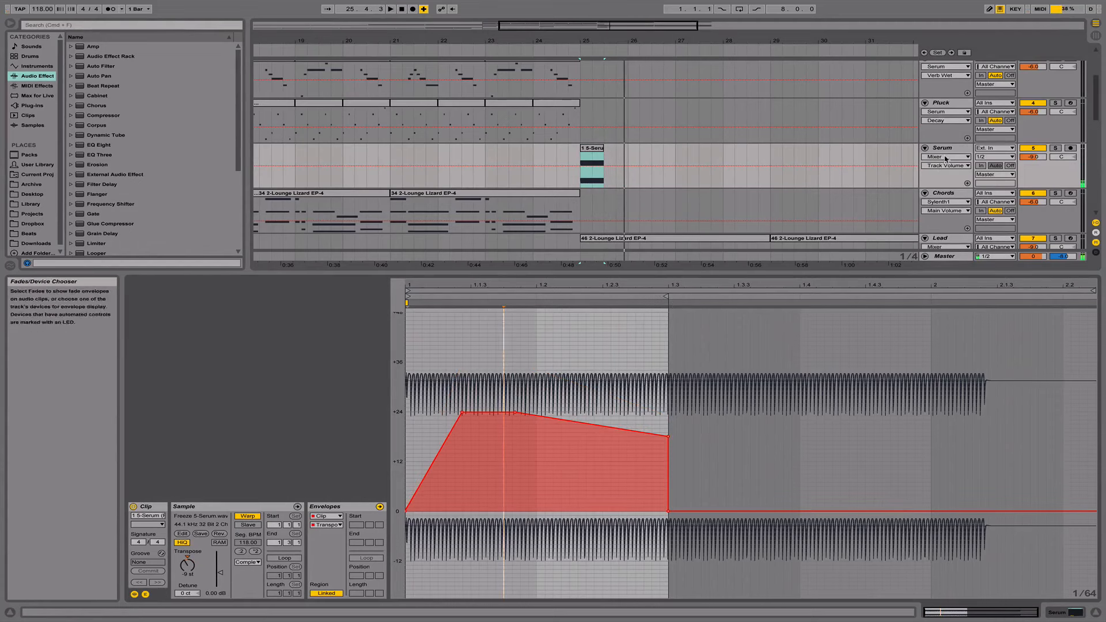
Show the Serum track's fades, give the clip a curved fade-out at its end, and show the track's device chain.
left_click(946, 157)
left_click(948, 173)
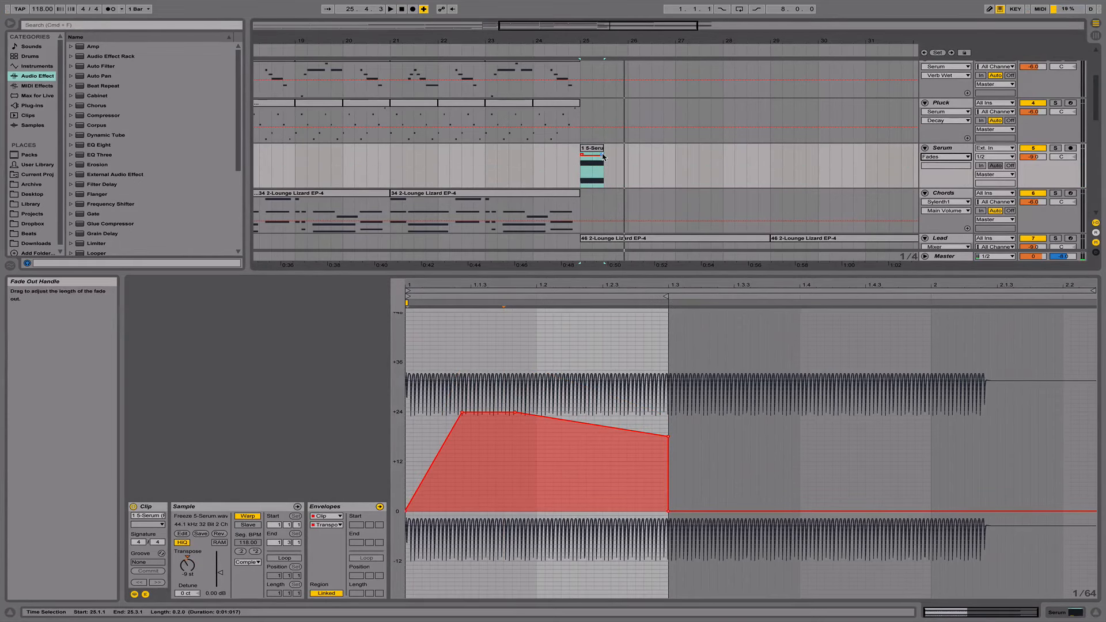
left_click(1094, 612)
double_click(941, 150)
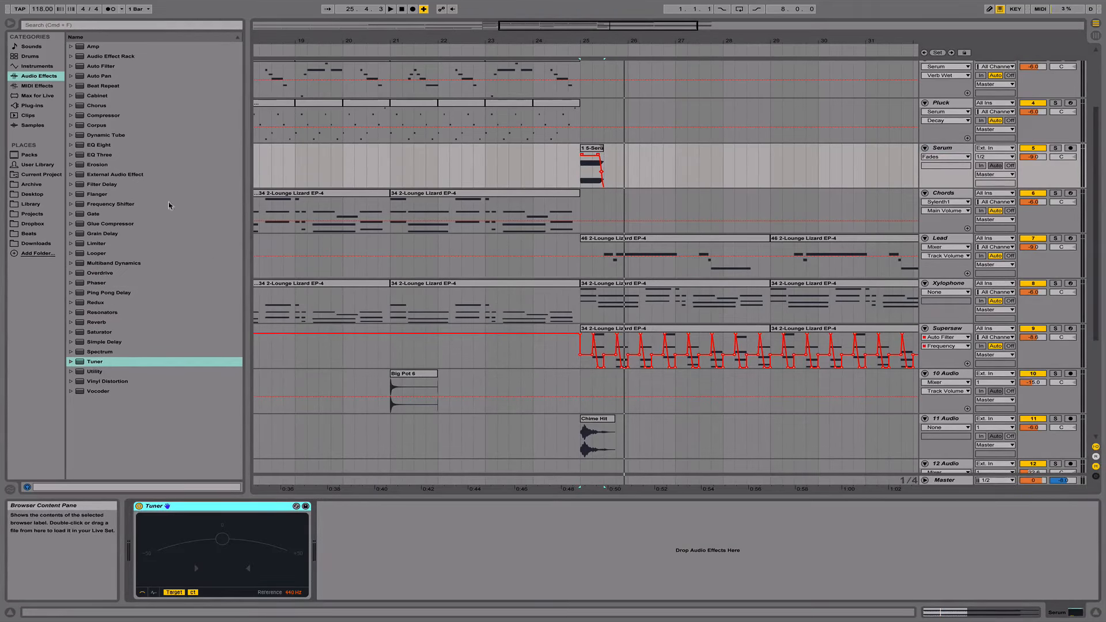
Play the arrangement from bar 25 to check the faded Serum hit against the other tracks.
left_click(576, 173)
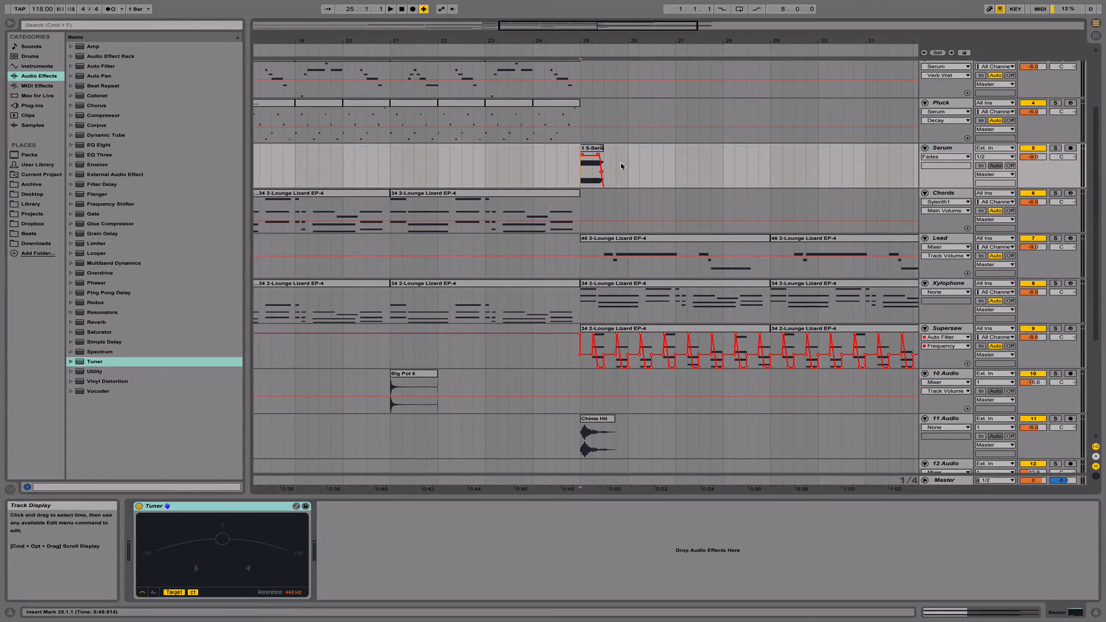
scroll(629, 162, "up", 1)
scroll(629, 162, "up", 4)
scroll(625, 204, "right", 5)
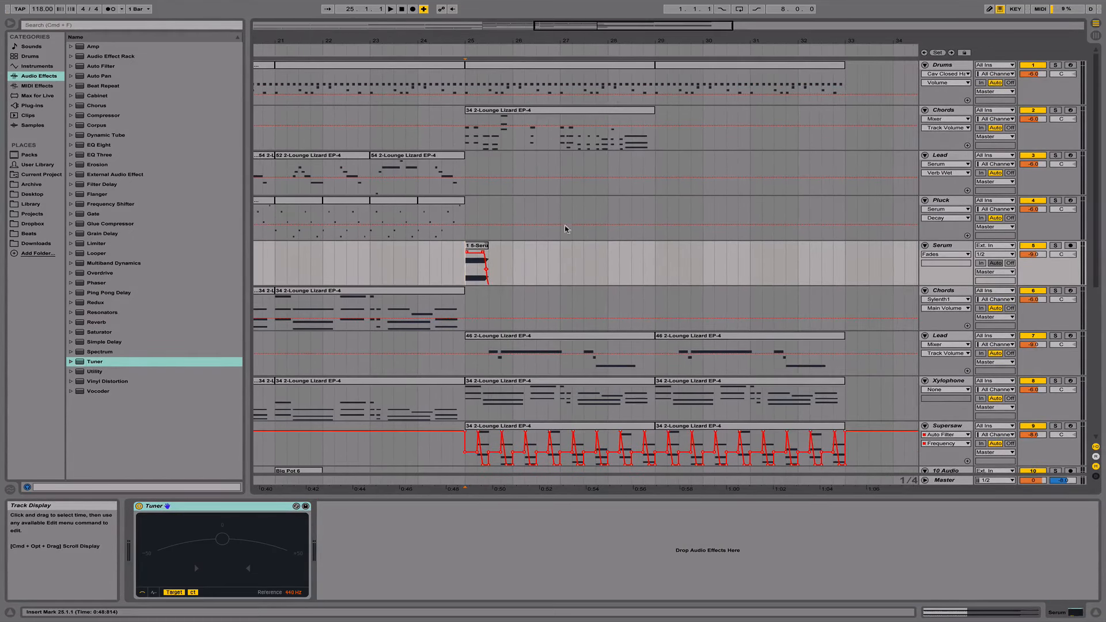
key("space")
key("space")
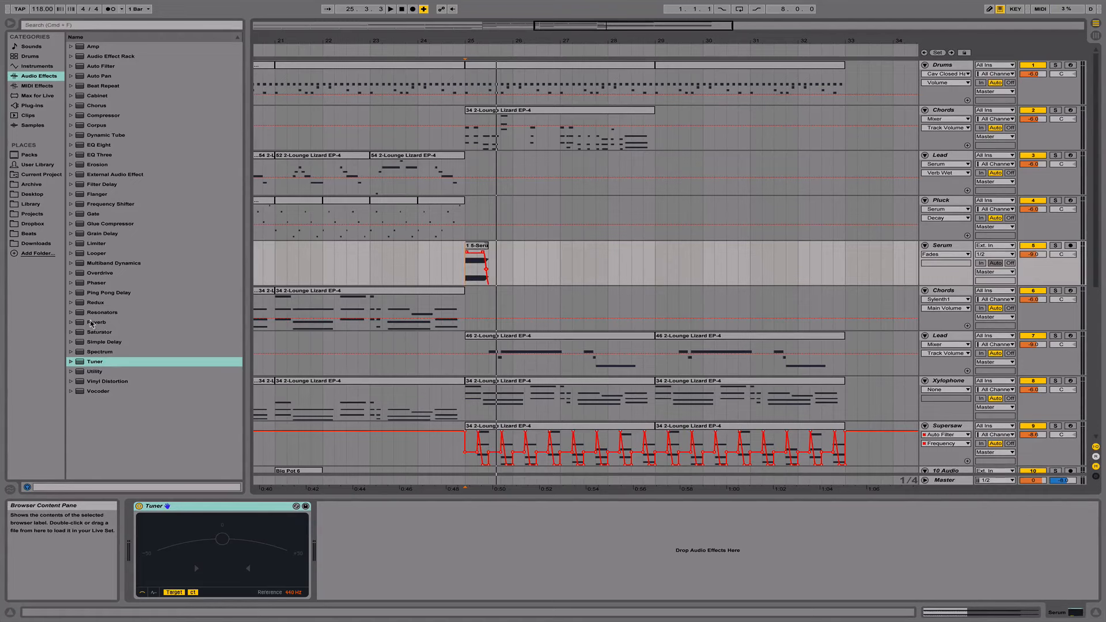
Add a Reverb to the Serum track, place it before the Tuner and unfold it.
left_click_drag(93, 322, 147, 296)
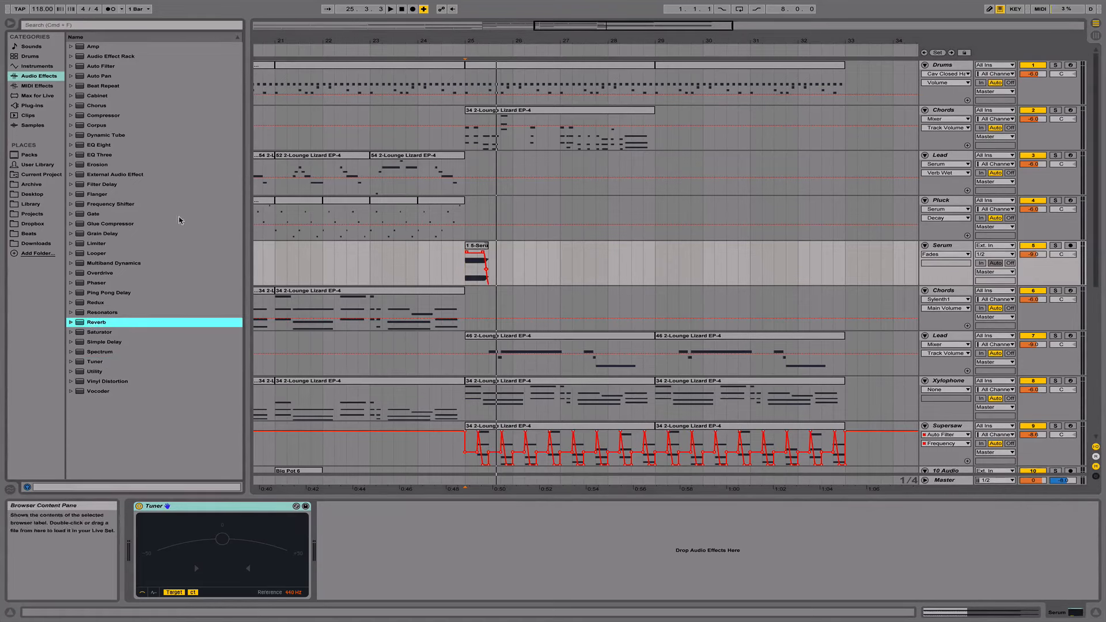
left_click_drag(94, 321, 421, 557)
left_click_drag(400, 509, 184, 516)
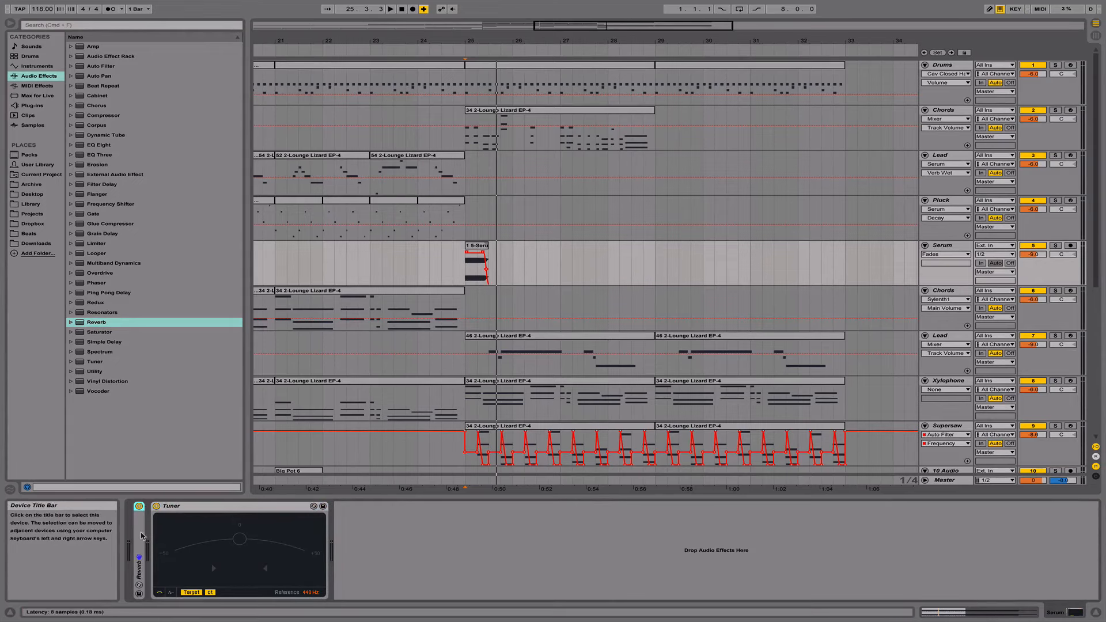
double_click(156, 505)
double_click(140, 550)
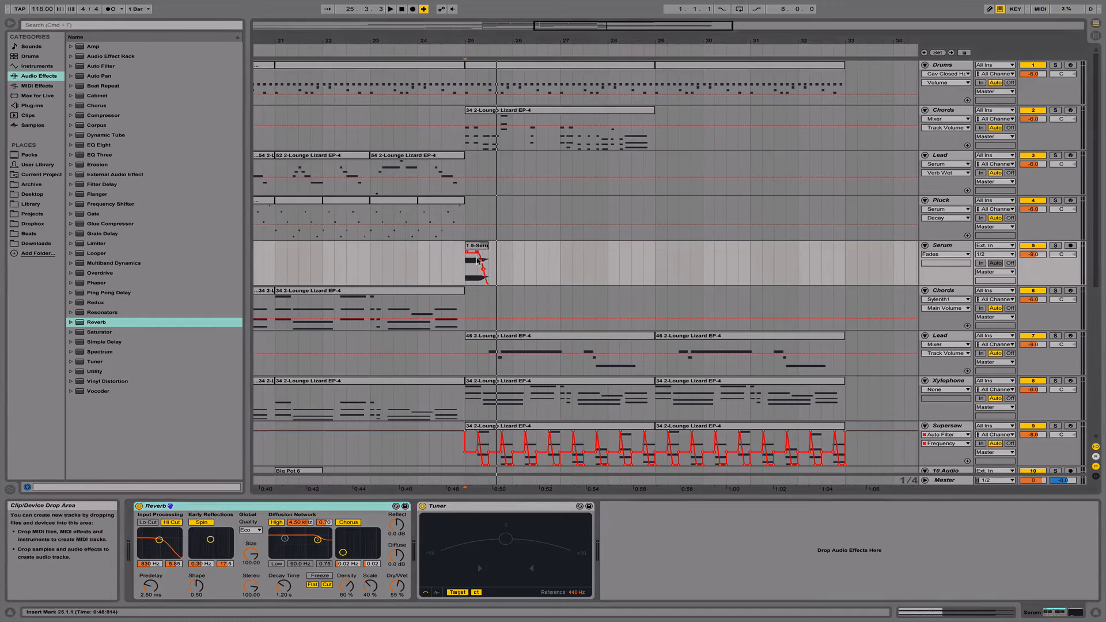
Select the Serum clip at bar 25, raise the Reverb's Dry/Wet to about 66% and play it.
left_click_drag(486, 43, 484, 109)
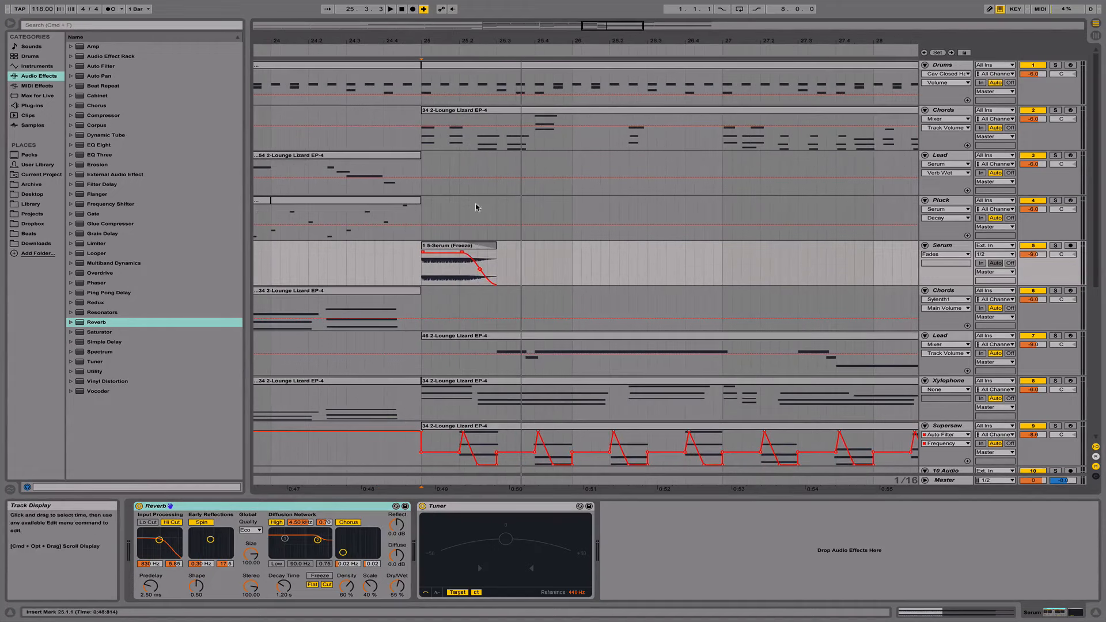
left_click(475, 246)
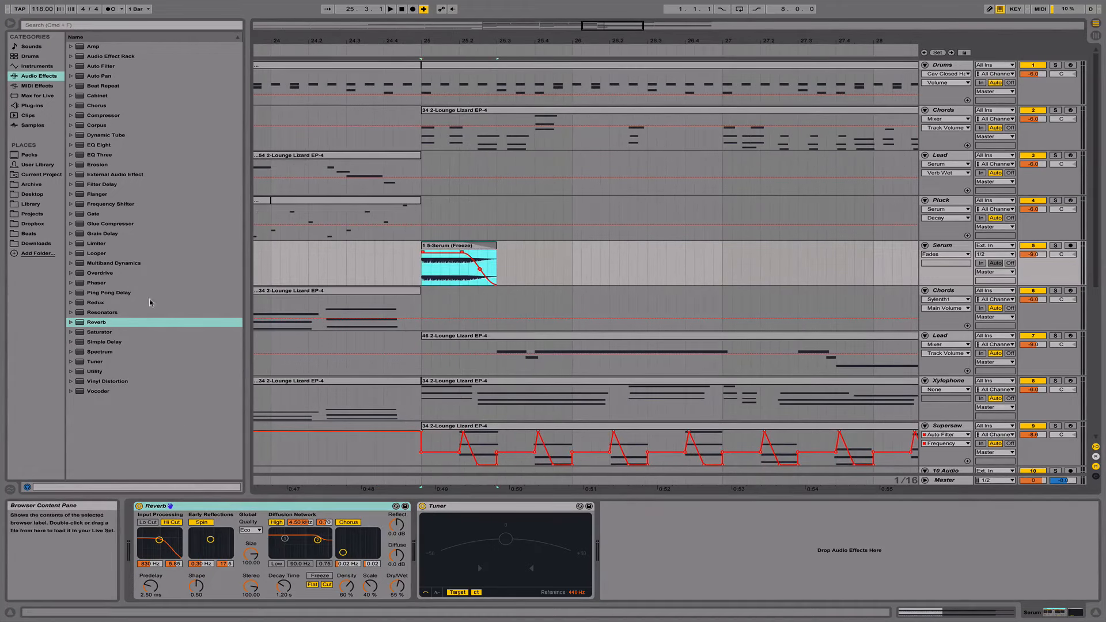
left_click(202, 507)
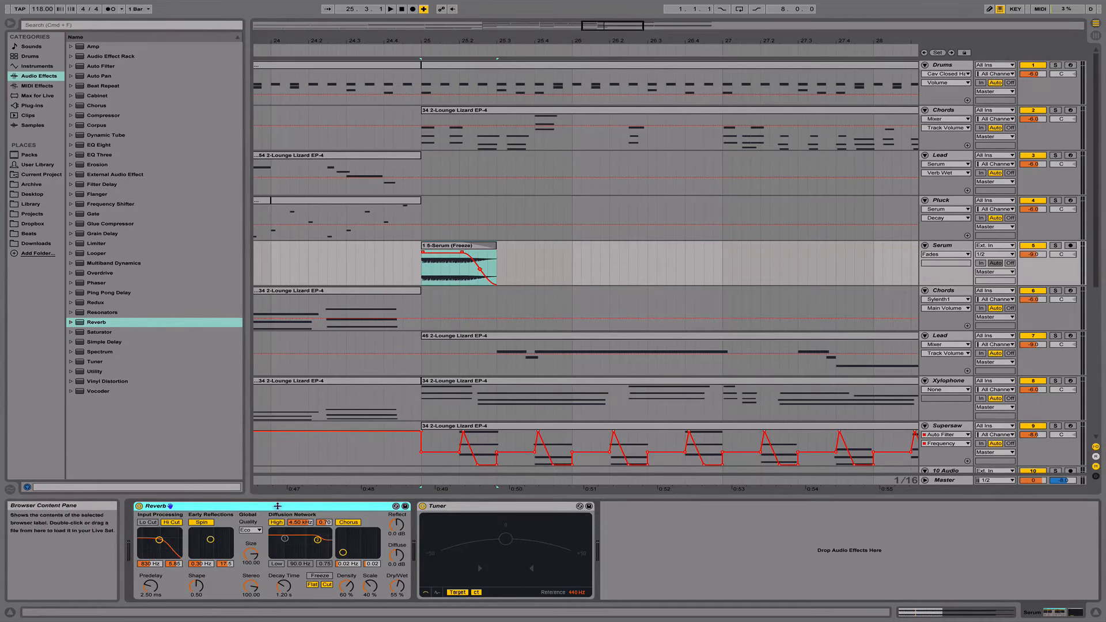
left_click_drag(406, 587, 400, 588)
key("space")
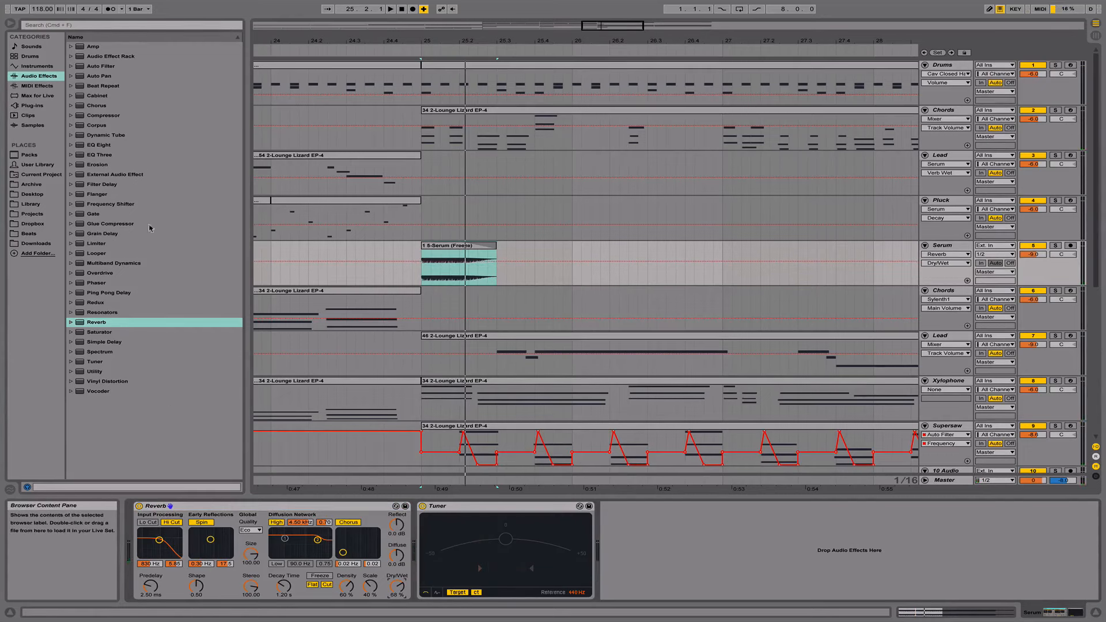
Add an Auto Filter to the Serum track and set its cutoff frequency to 3.69 kHz during playback.
left_click(104, 185)
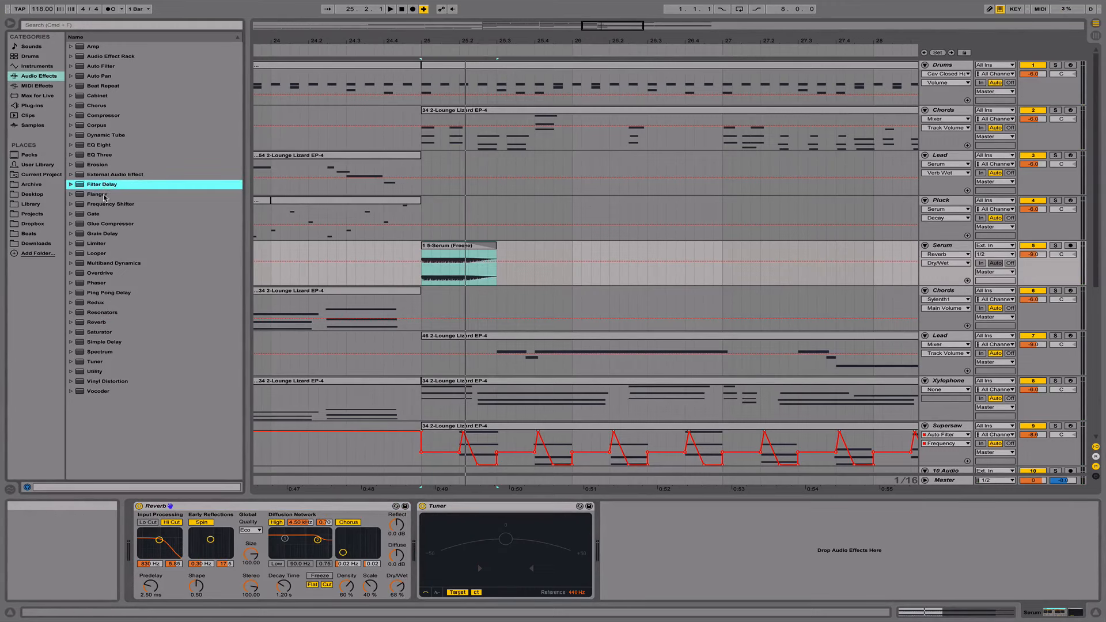
double_click(101, 66)
key("space")
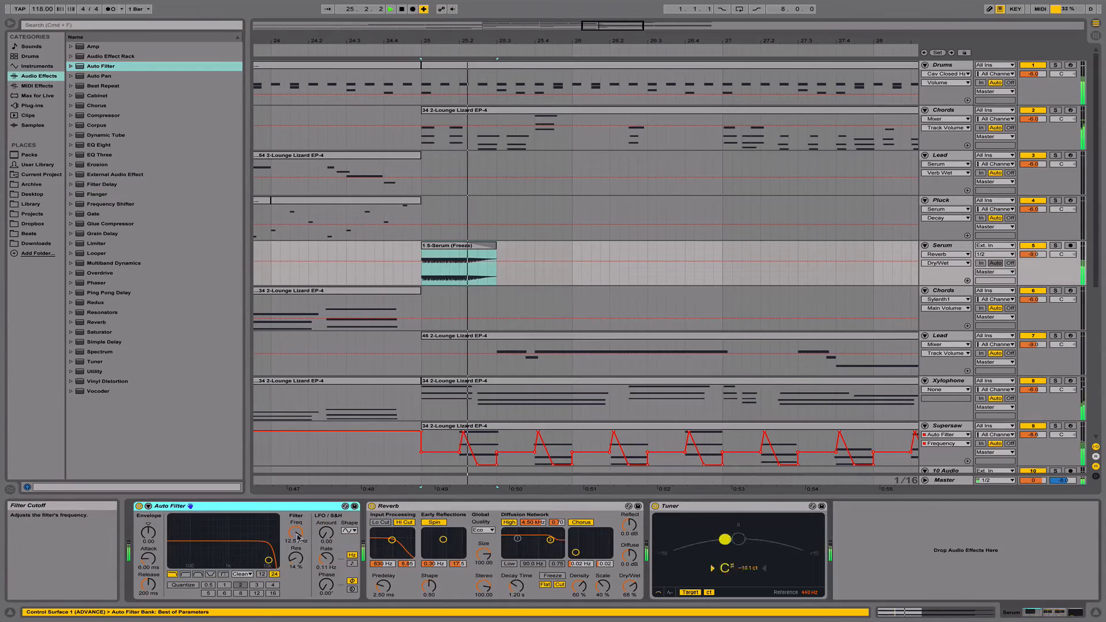
mouse_move(295, 532)
left_mouse_down()
mouse_move(320, 560)
mouse_move(296, 524)
left_mouse_up()
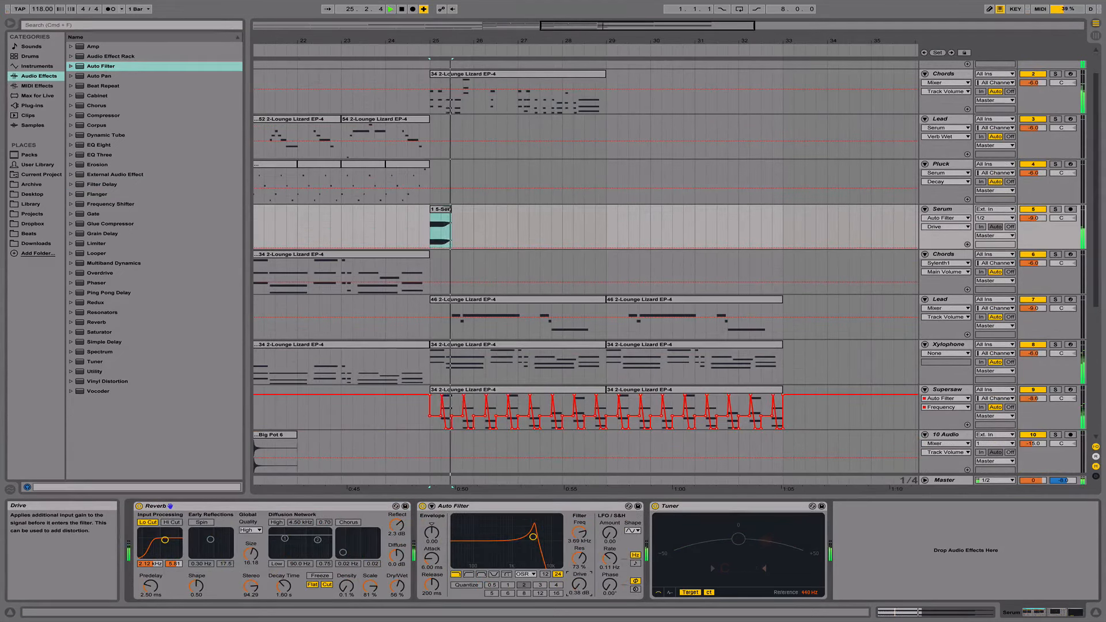
Set the Auto Filter's cutoff to about 996 Hz and its drive to 0.76 dB while replaying the Serum hit.
left_click_drag(579, 532, 579, 543)
key("space")
key("space")
key("space")
key("space")
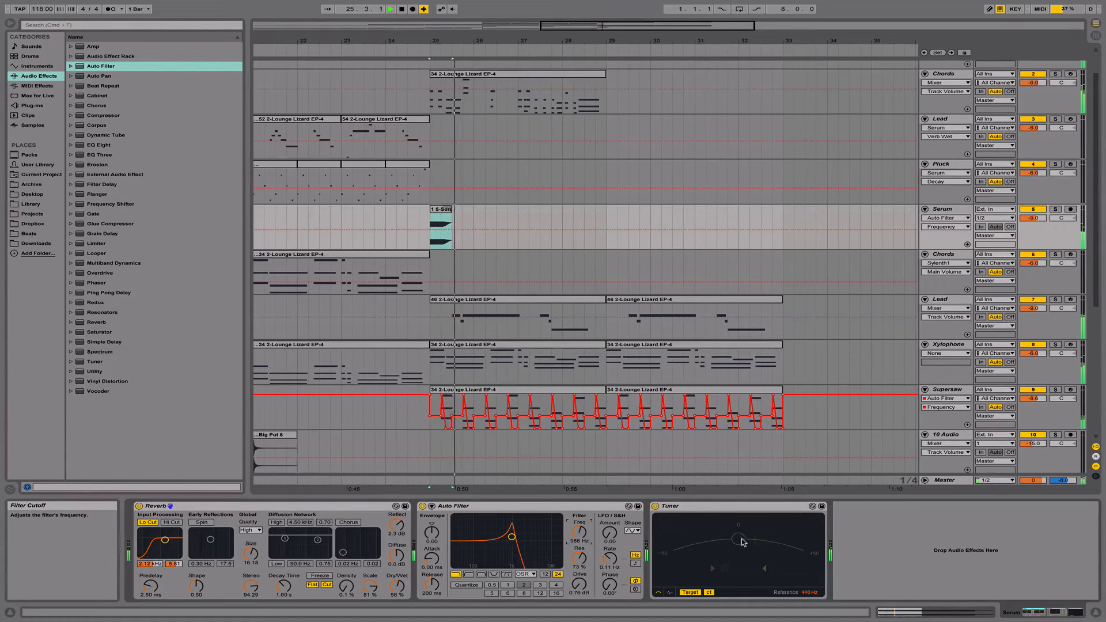
Hide the device view and play the whole arrangement from the Drop marker at bar 17.
left_click(1094, 616)
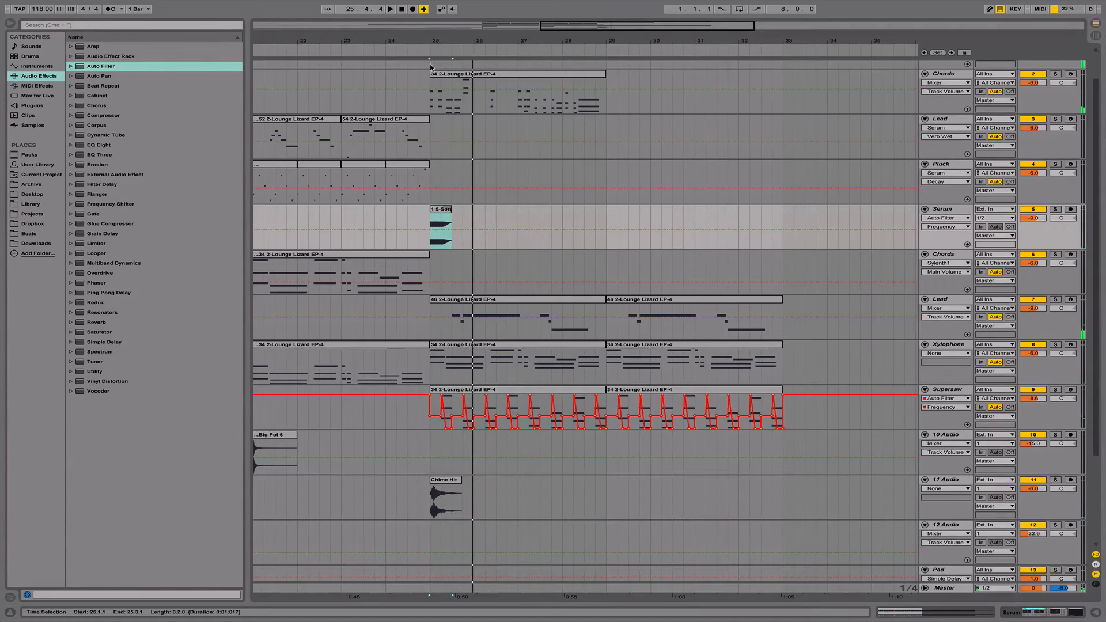
left_click_drag(461, 42, 459, 15)
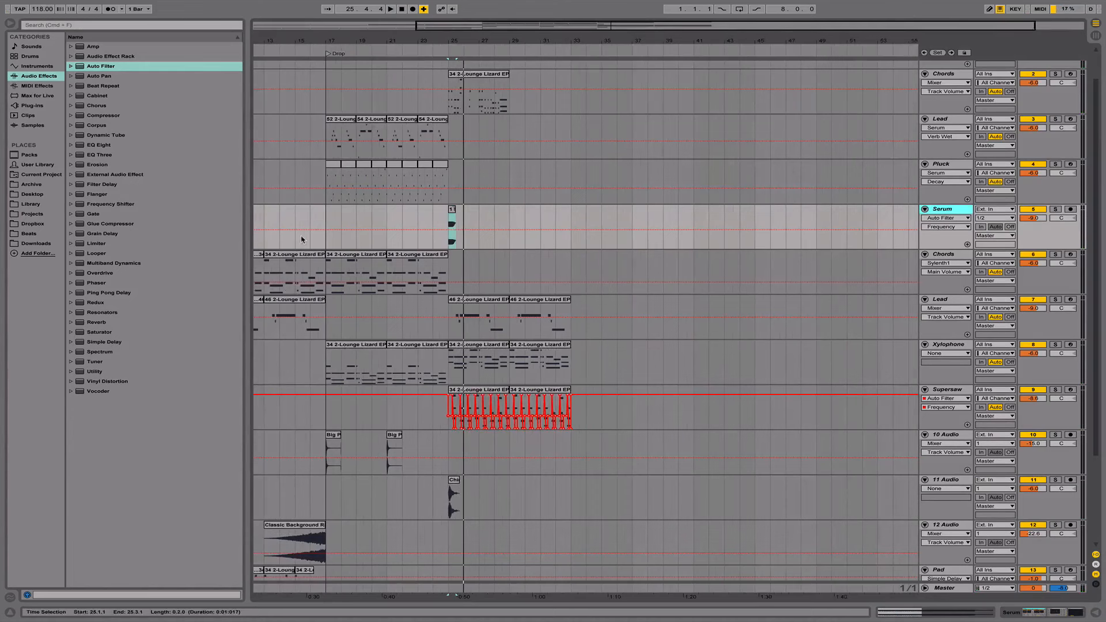
left_click(325, 241)
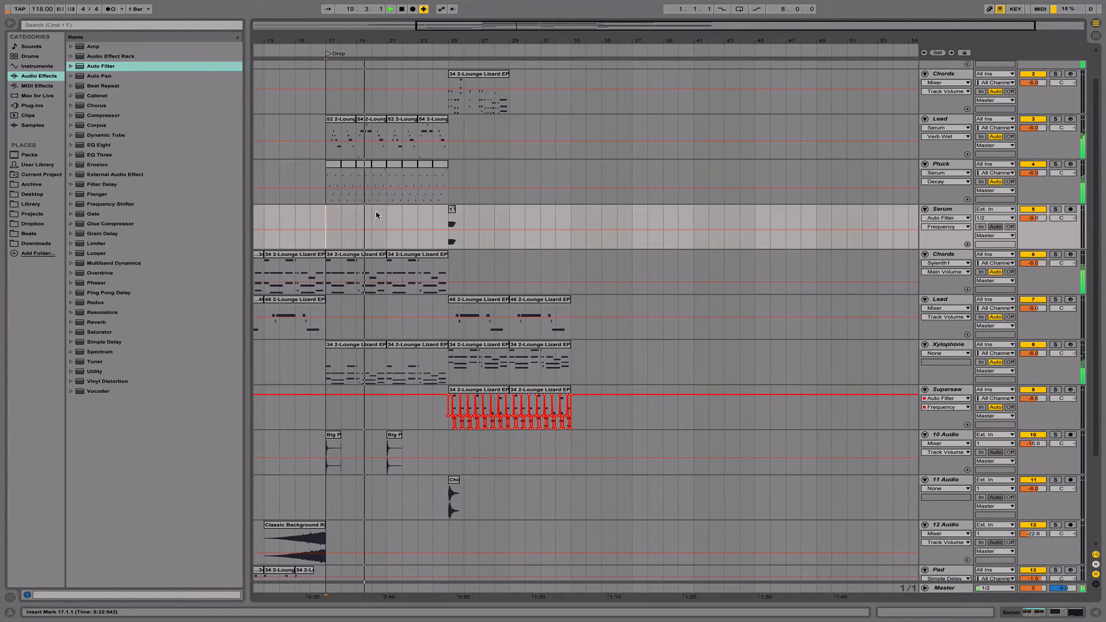
scroll(433, 228, "up", 1)
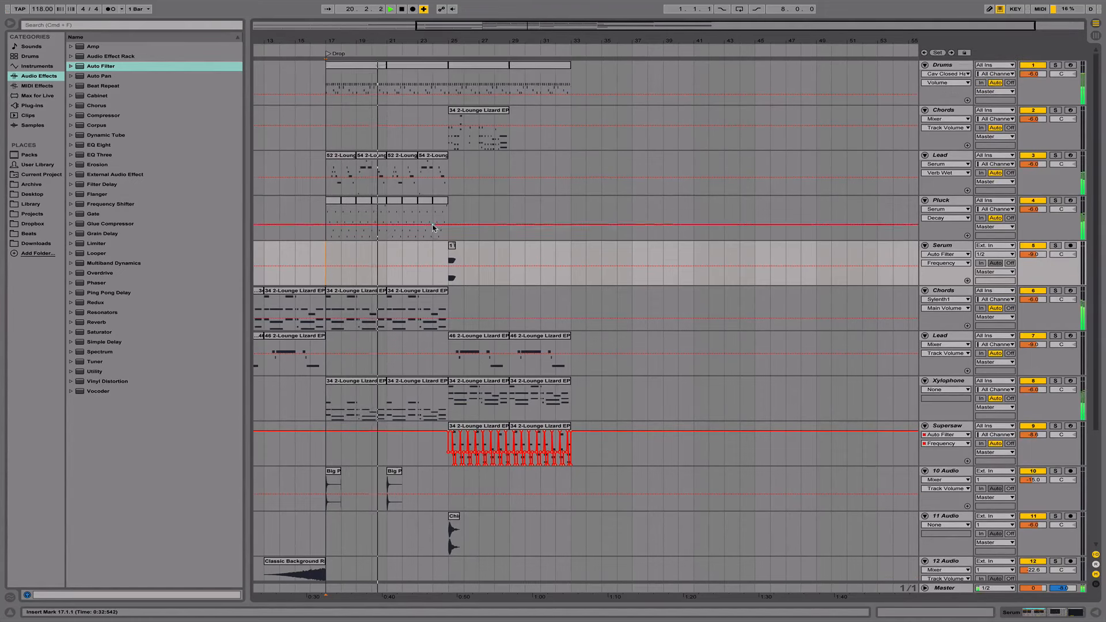
Open the Drums clip at bar 17 for note editing and play it from its start.
key("space")
double_click(370, 65)
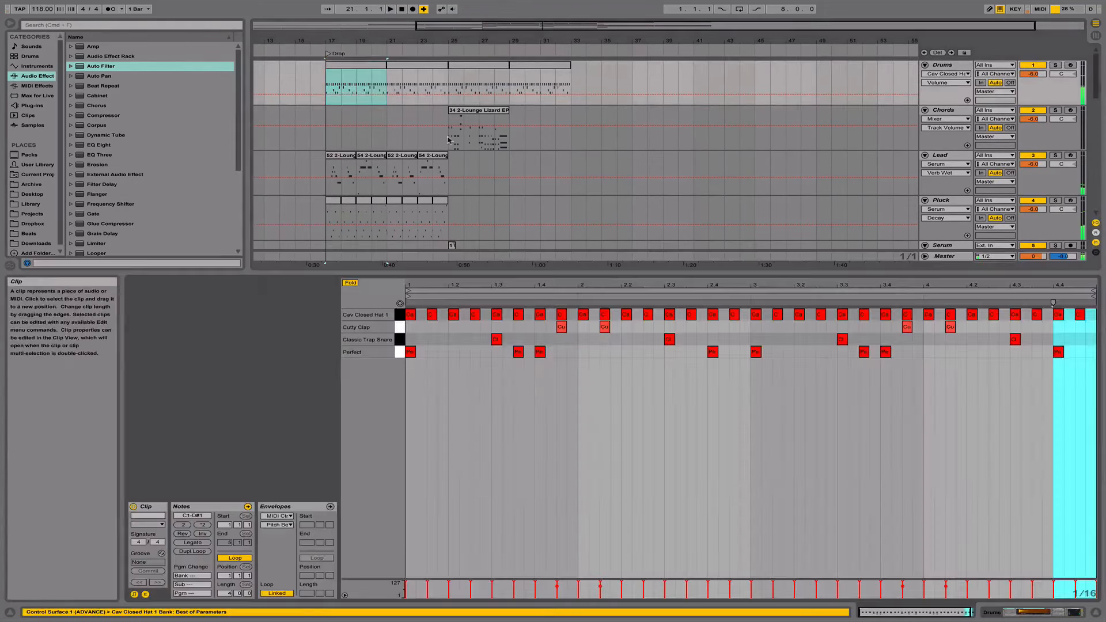
left_click(605, 327)
left_click(580, 328)
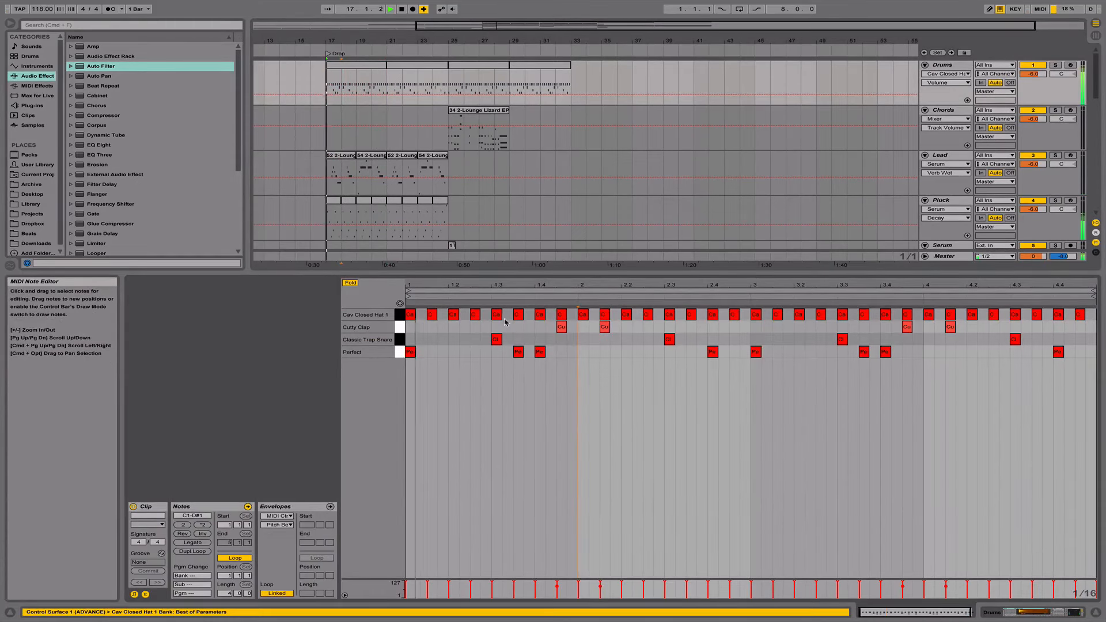
key("space")
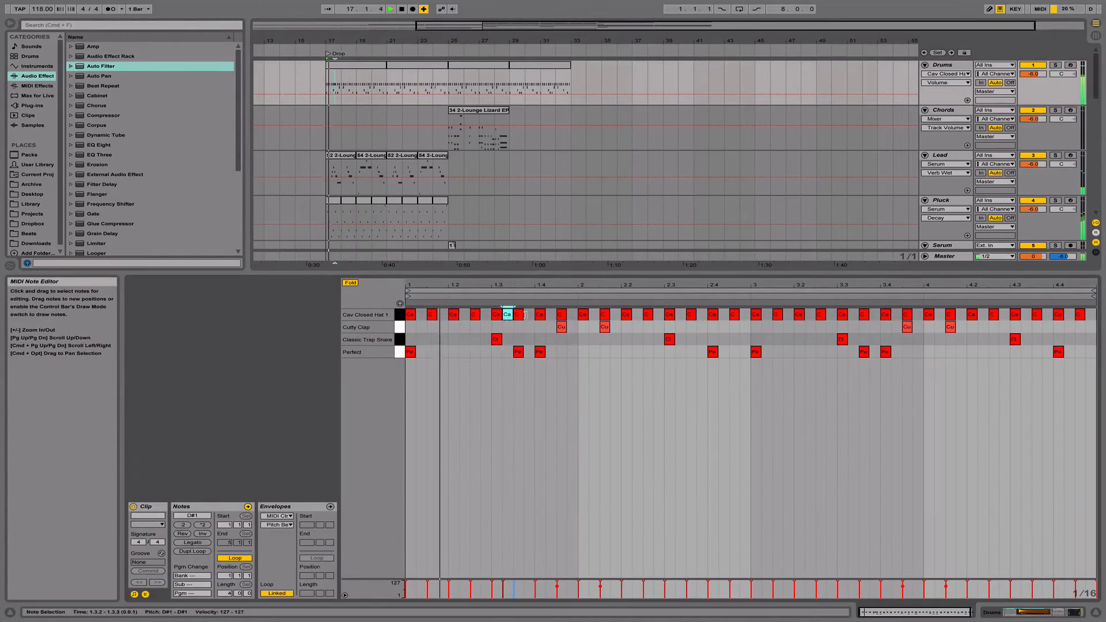
Shorten the closed hat note at 1.3 and duplicate it into a 1/32-note roll up to 1.4.
double_click(528, 316)
key("space")
left_click_drag(511, 286, 487, 316)
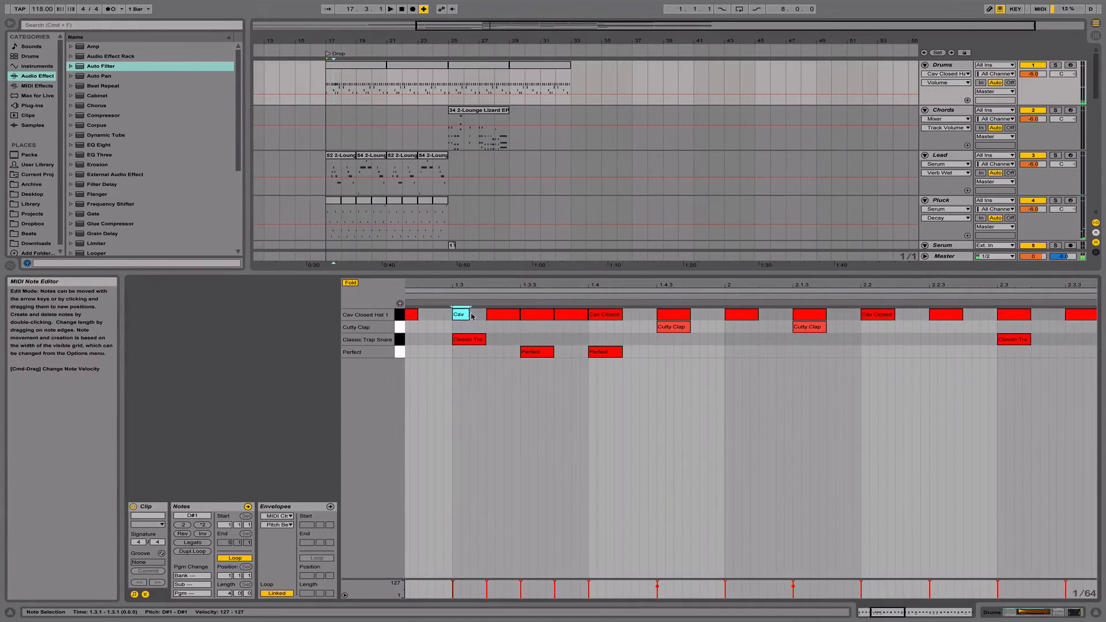
key("super+d")
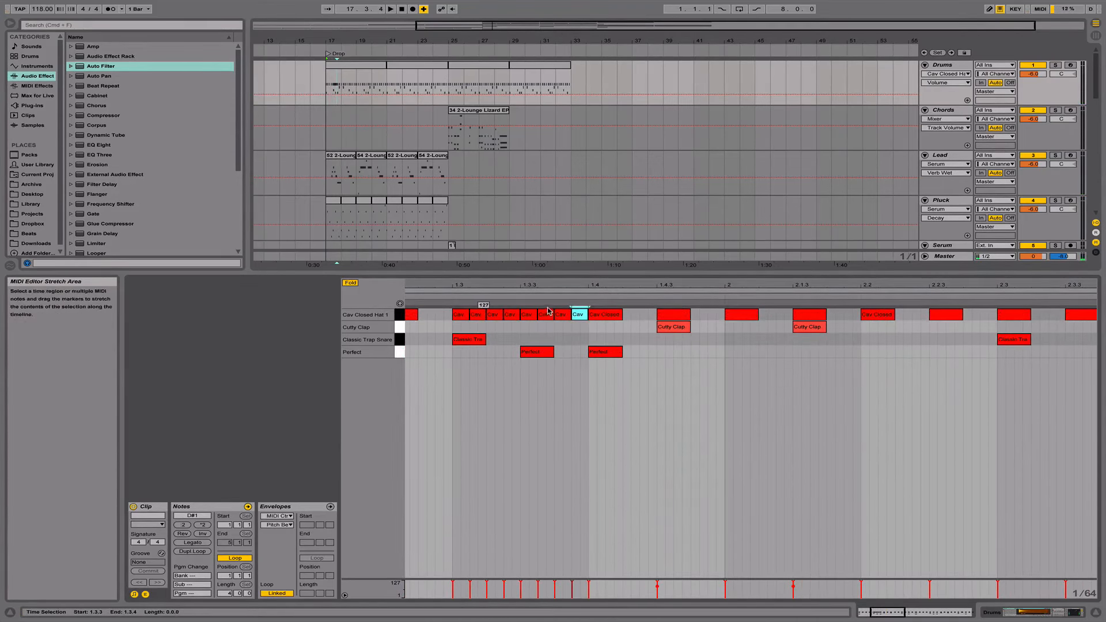
left_click_drag(507, 286, 505, 253)
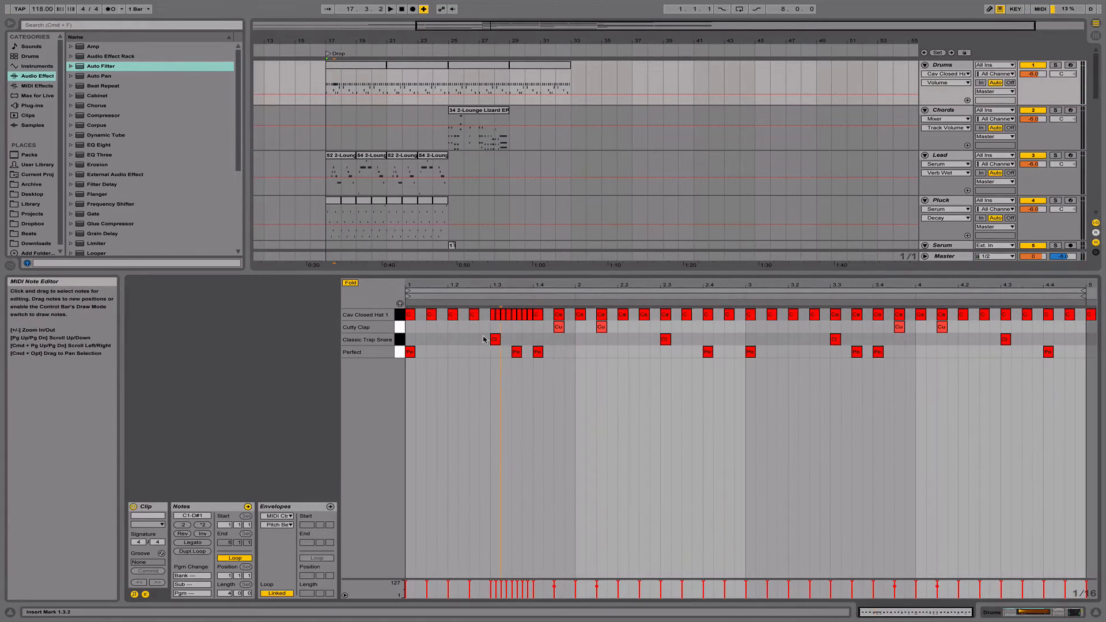
left_click(498, 371)
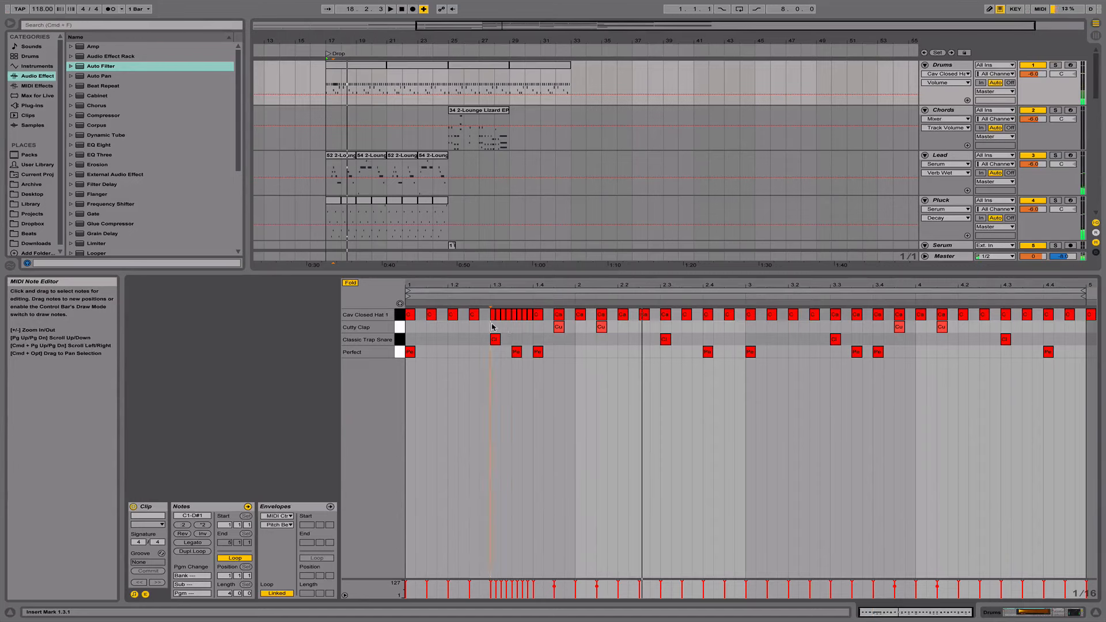
Try to copy the closed hat roll from 1.3 to the beat starting at 2.2.
left_click_drag(532, 315, 530, 315)
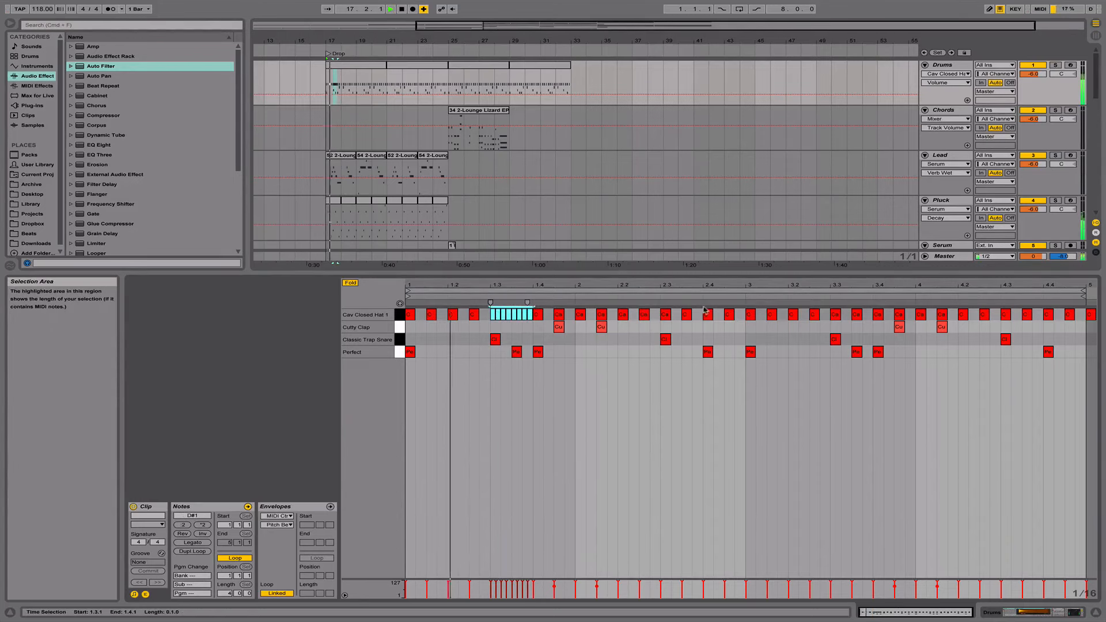
left_click(665, 315)
key("super+v")
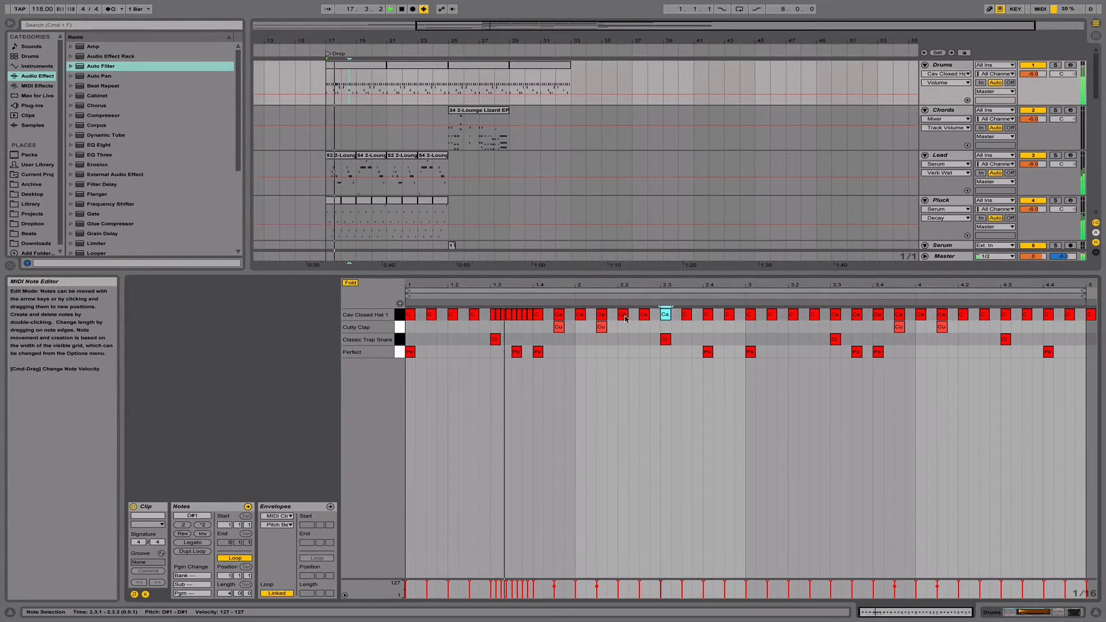
left_click_drag(669, 315, 626, 317)
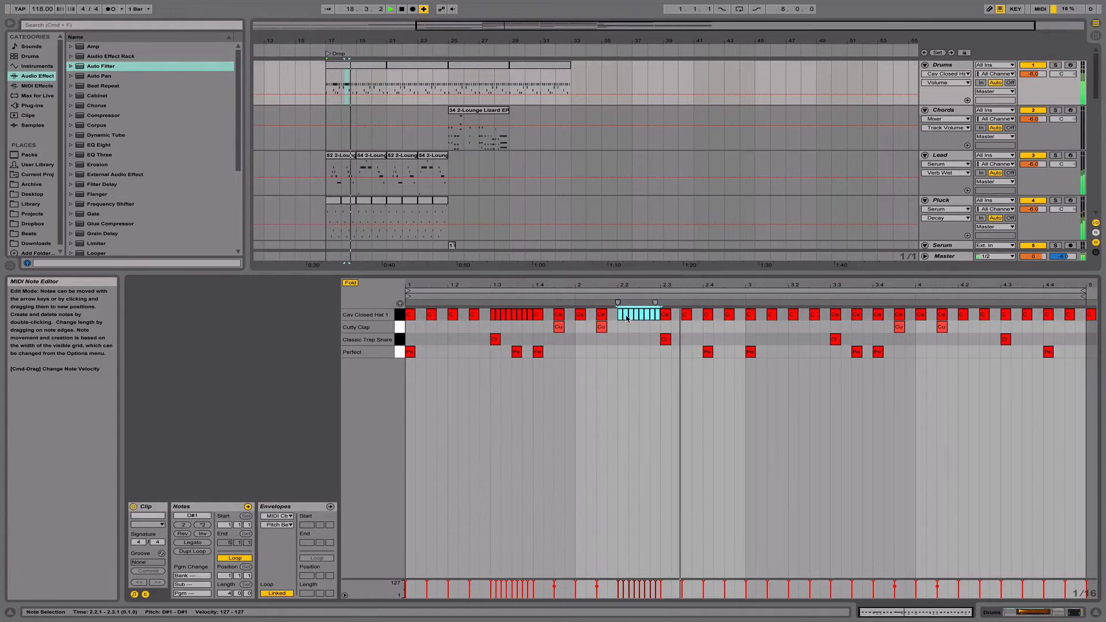
key("Delete")
key("space")
Fill the half beat from 2.2.3 to 2.3 with eight 1/64 closed hat notes and play the result.
left_click(648, 282)
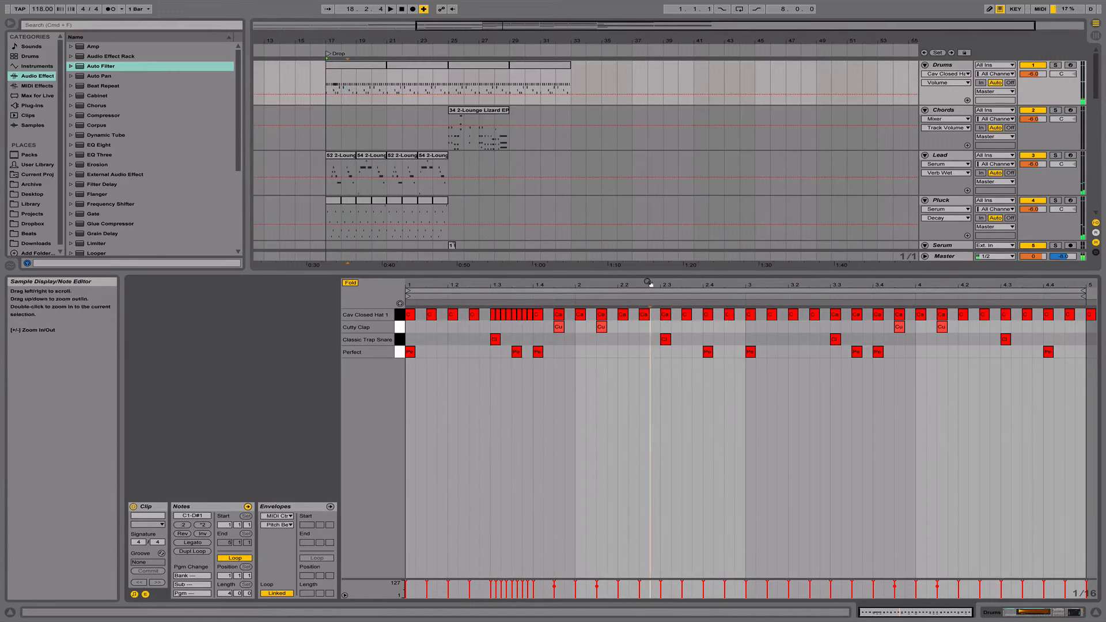
left_click_drag(647, 282, 751, 302)
left_click_drag(653, 285, 621, 274)
left_click_drag(710, 288, 690, 306)
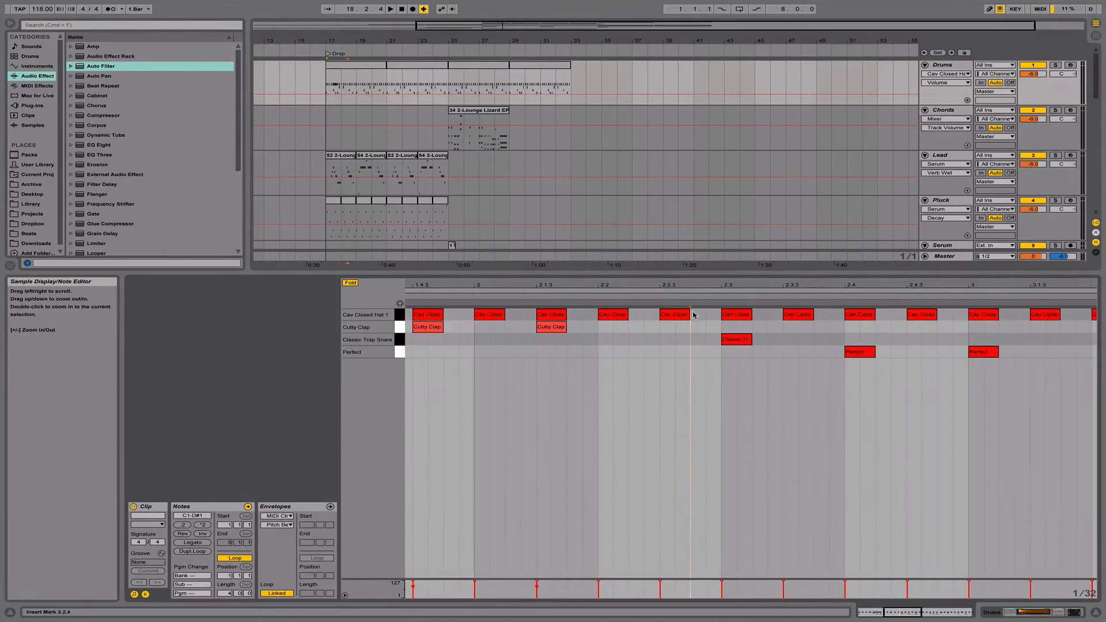
left_click(689, 313)
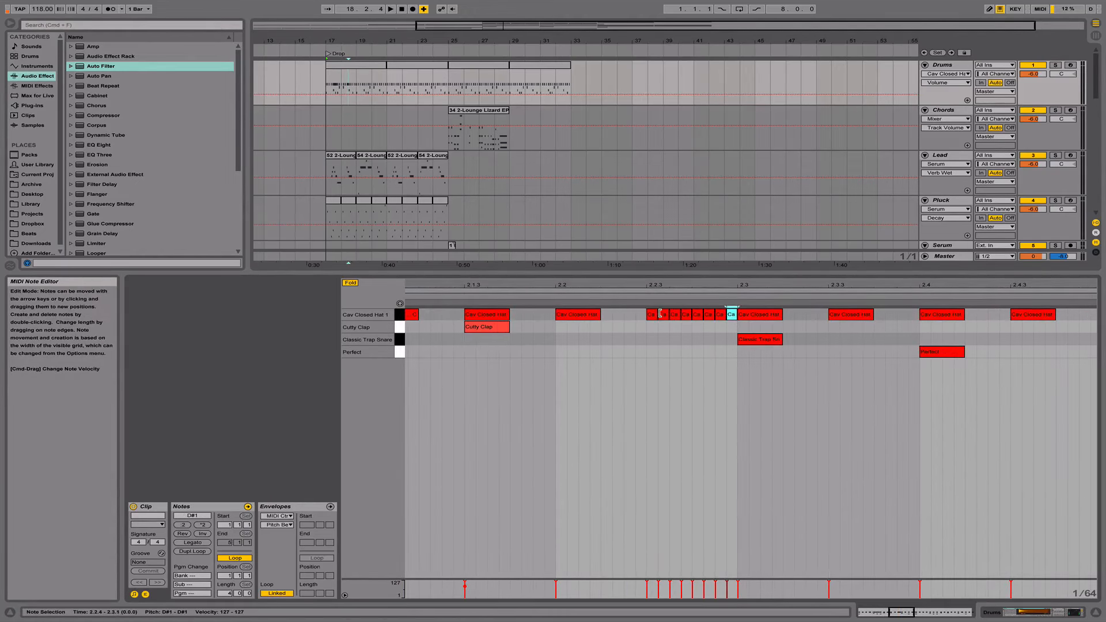
left_click_drag(703, 287, 703, 268)
key("space")
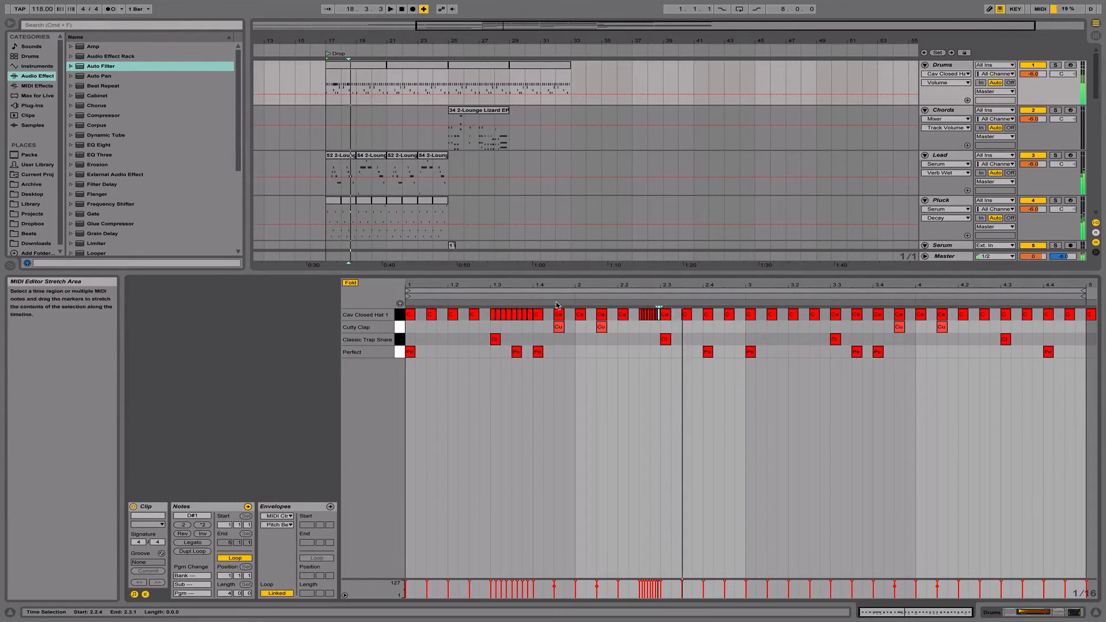
key("space")
Turn on the triplet grid, deactivate the last four hat notes of the roll before 2.3, and play it back.
right_click(663, 381)
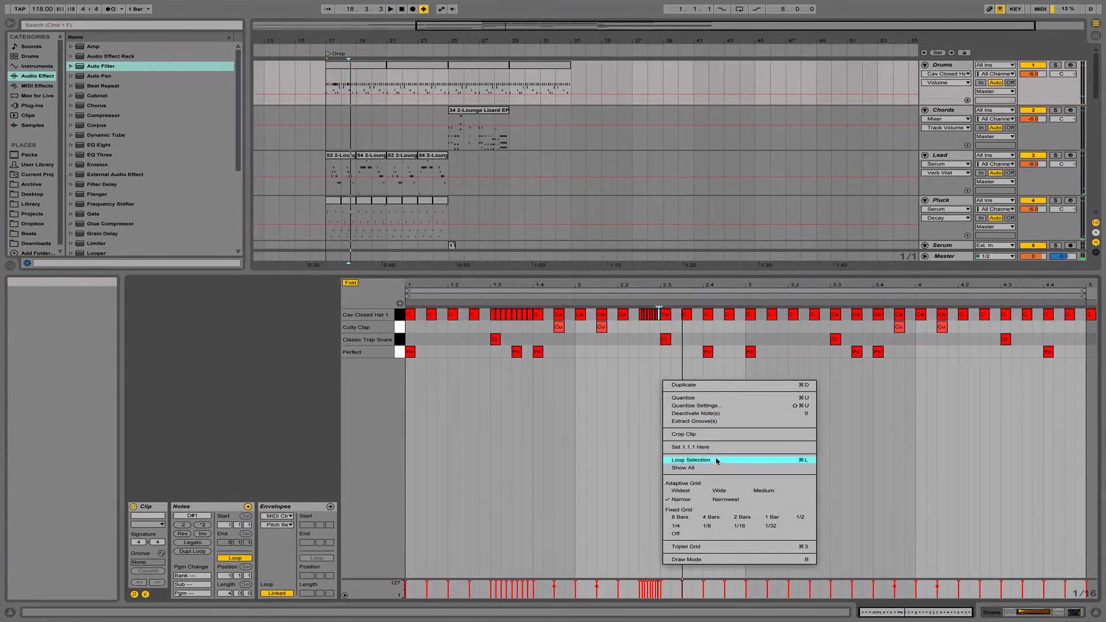
left_click(687, 546)
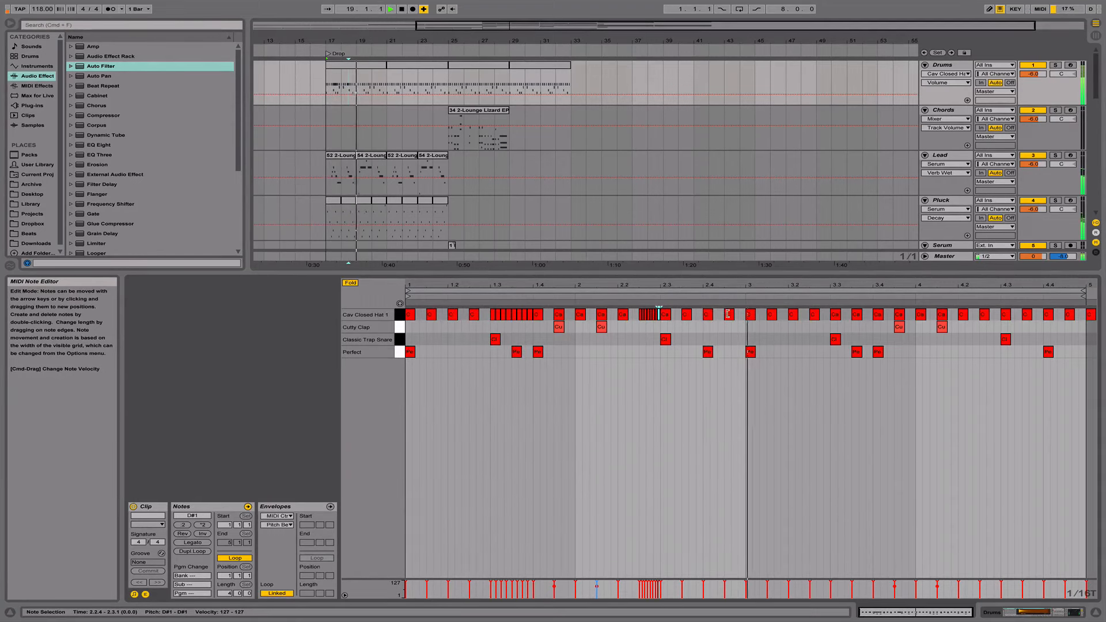
key("space")
left_click_drag(656, 287, 655, 324)
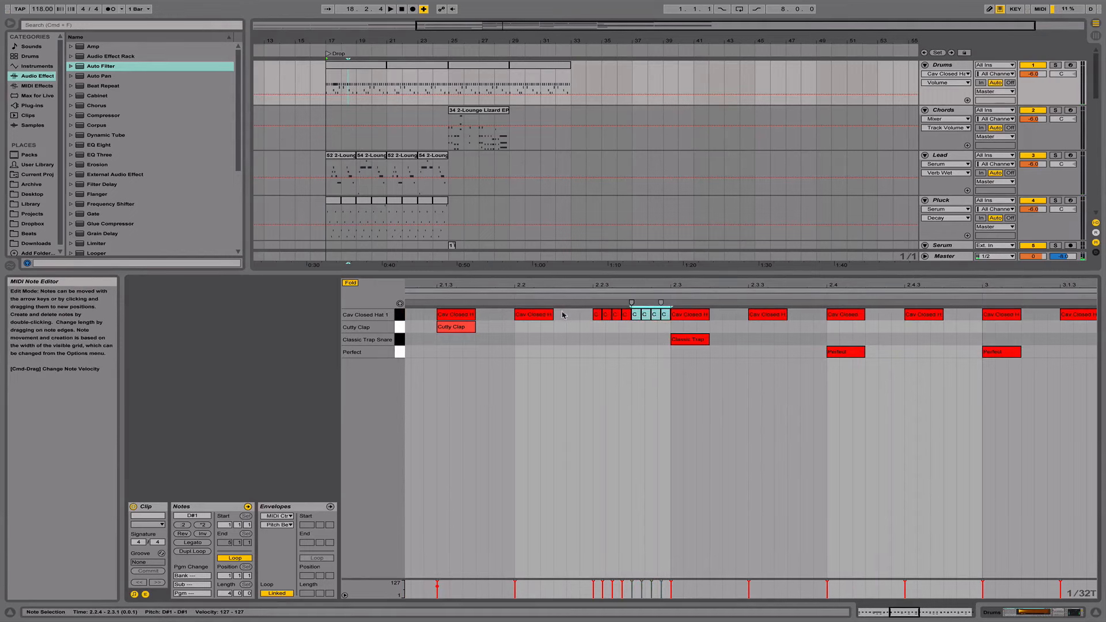
left_click(583, 295)
scroll(585, 293, "left", 1)
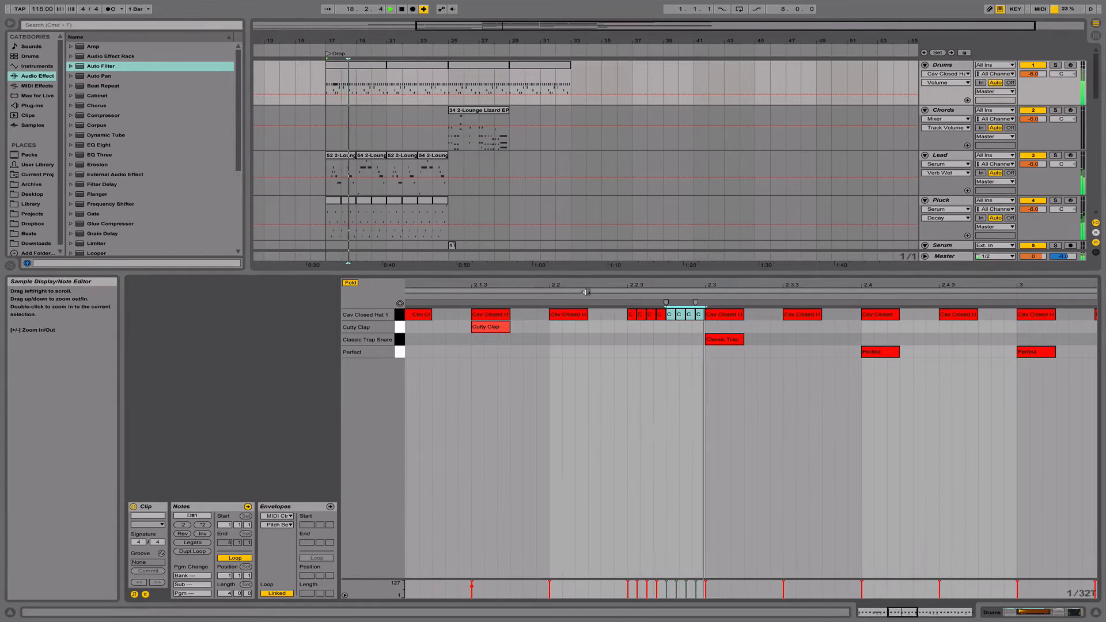
key("space")
left_click_drag(615, 284, 613, 256)
left_click(643, 347)
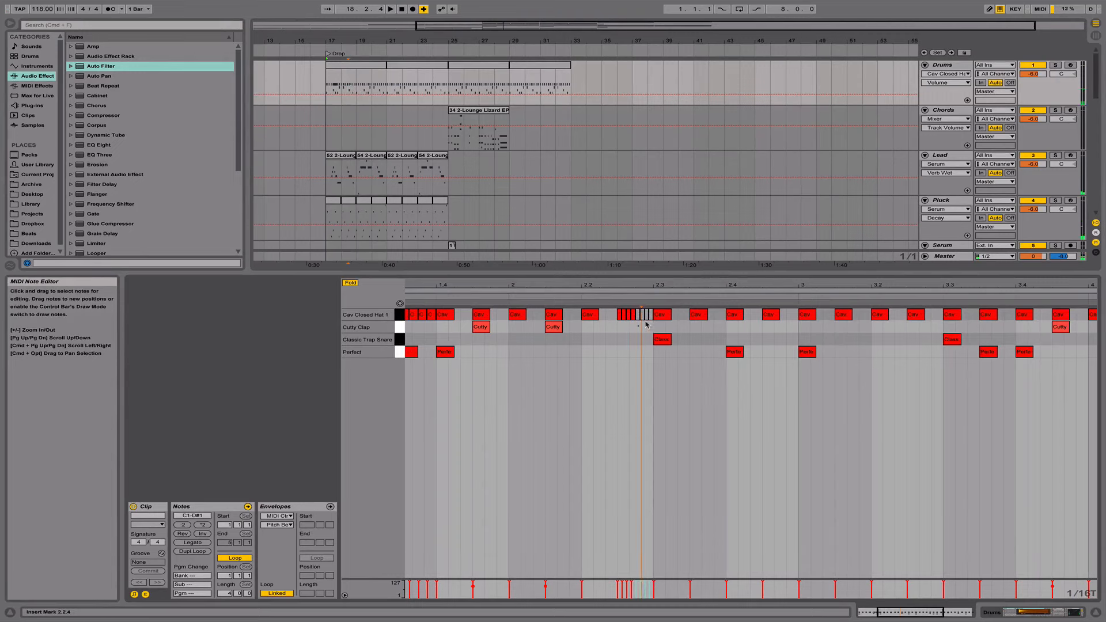
key("space")
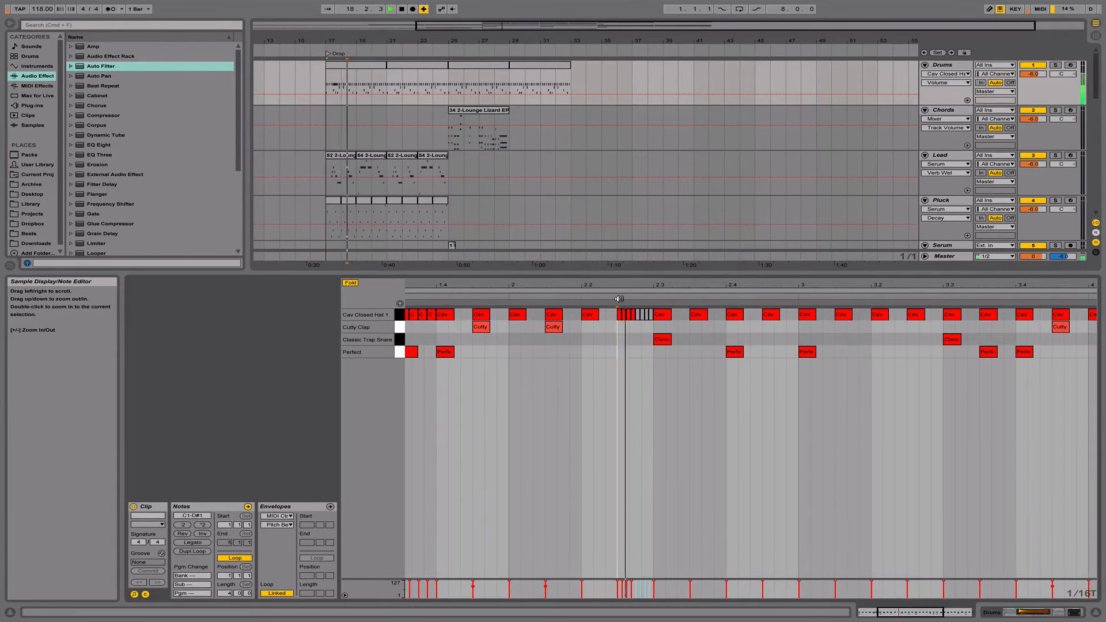
left_click_drag(626, 287, 627, 244)
Paste the copied closed hat roll at 3.4 and play the clip from 3.3.
left_click(873, 325)
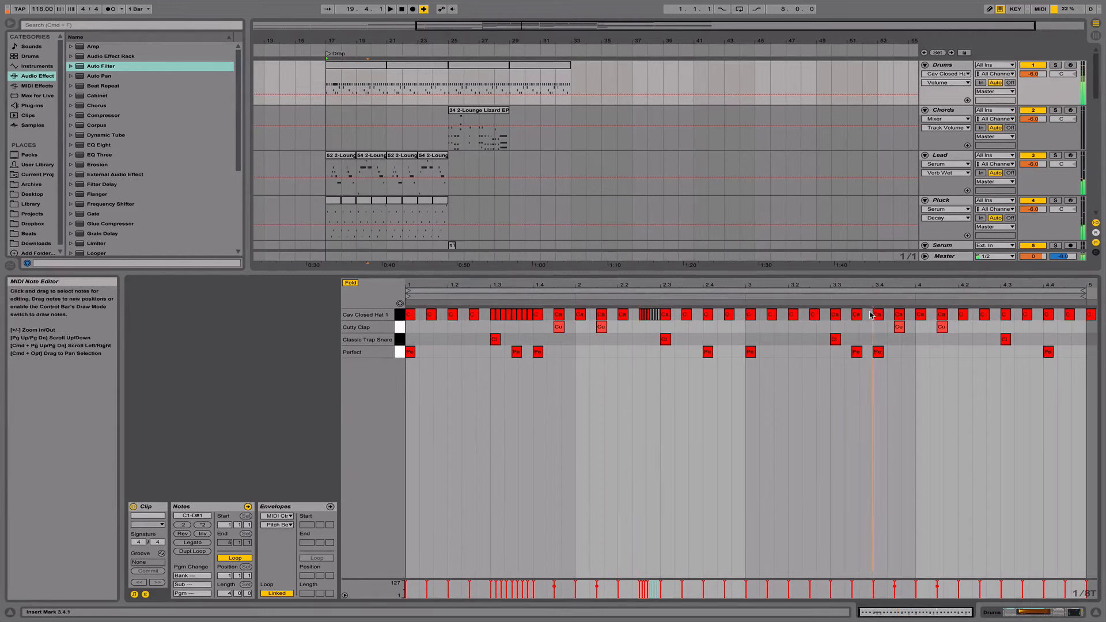
key("space")
key("super+v")
left_click(837, 306)
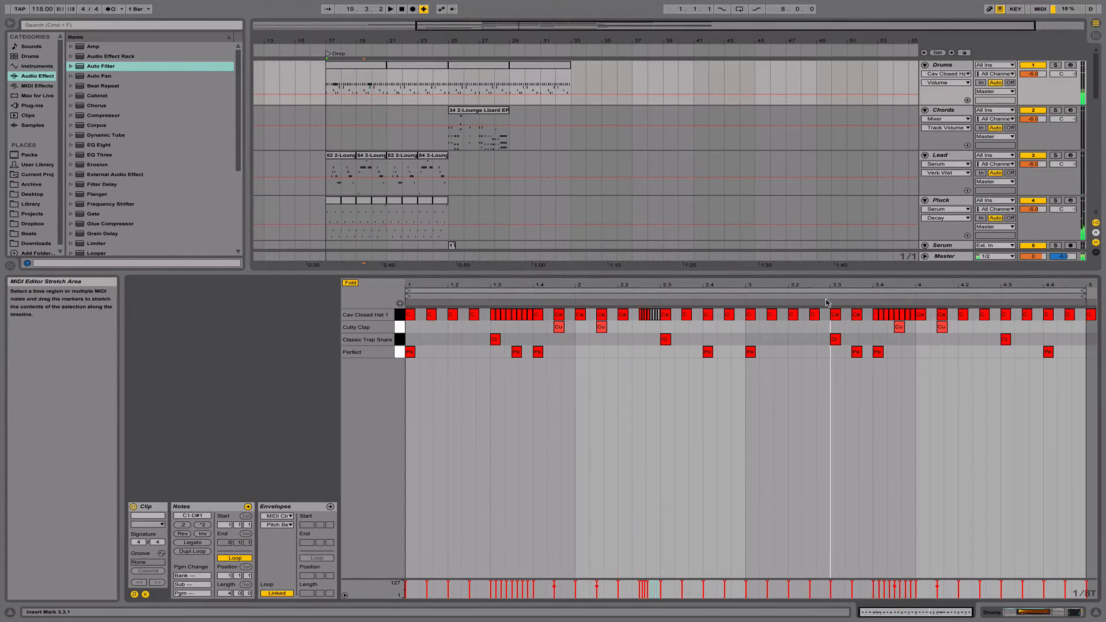
key("space")
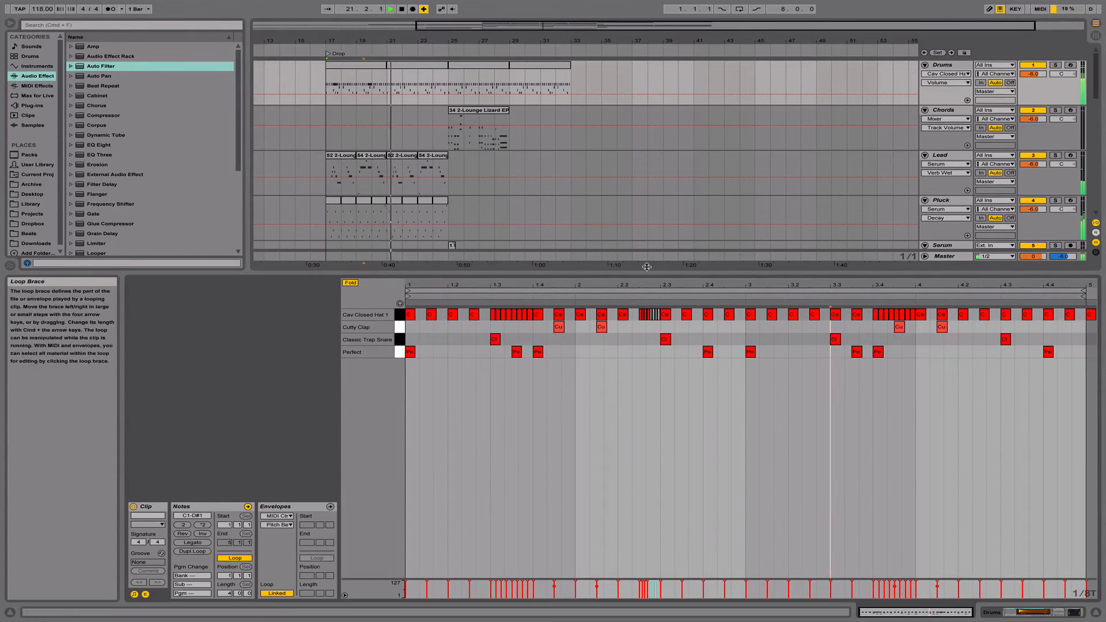
Duplicate the edited Drums clip at bar 17 three times along the drop.
key("space")
left_click(372, 65)
left_click(372, 65)
key("super+d")
key("super+d")
key("super+d")
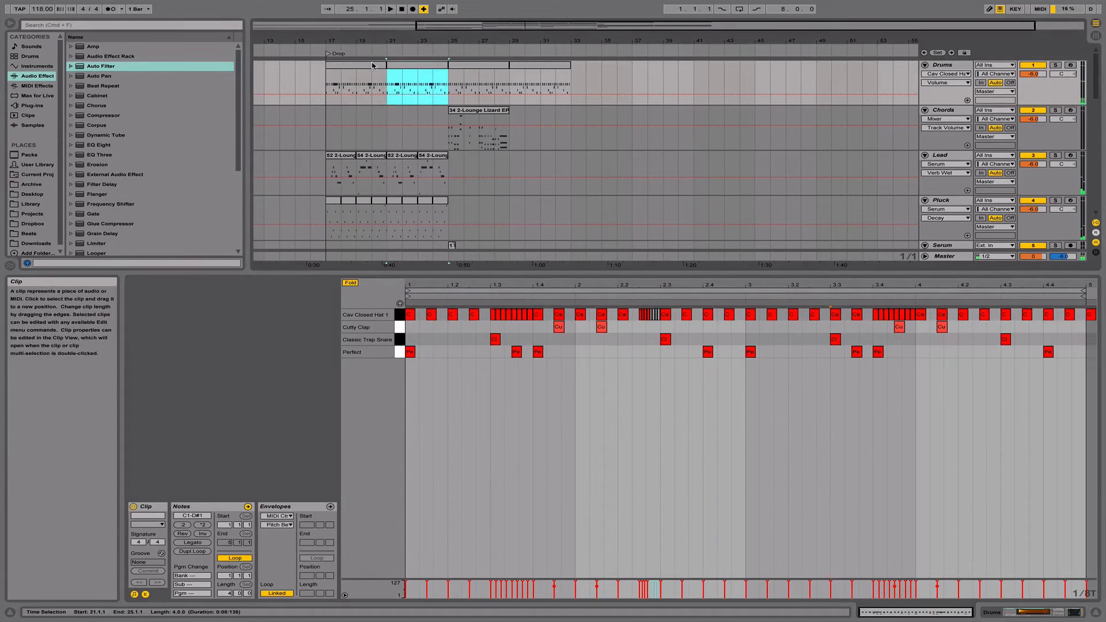
Play the drop from the Drums clip at bar 17 and hide the clip editor to show all tracks.
left_click(355, 66)
key("space")
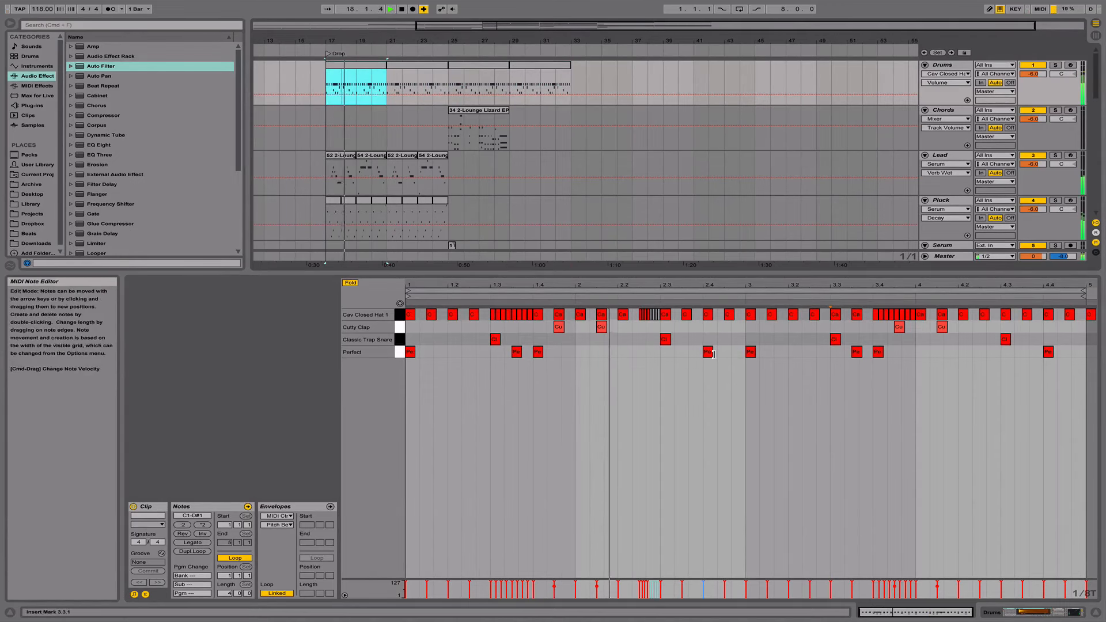
left_click(1094, 614)
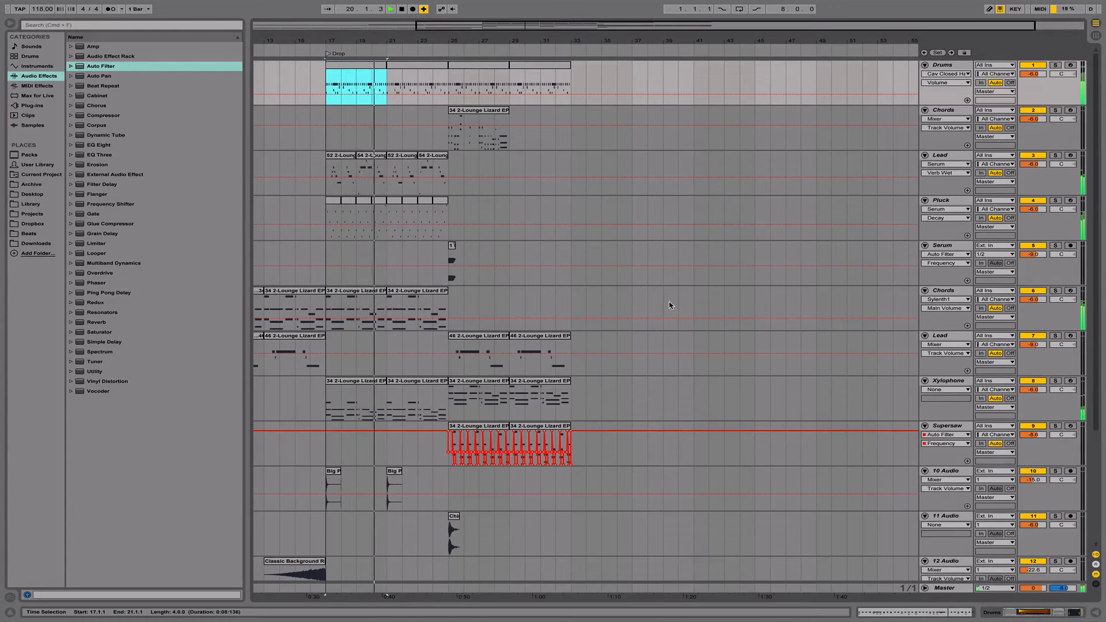
key("space")
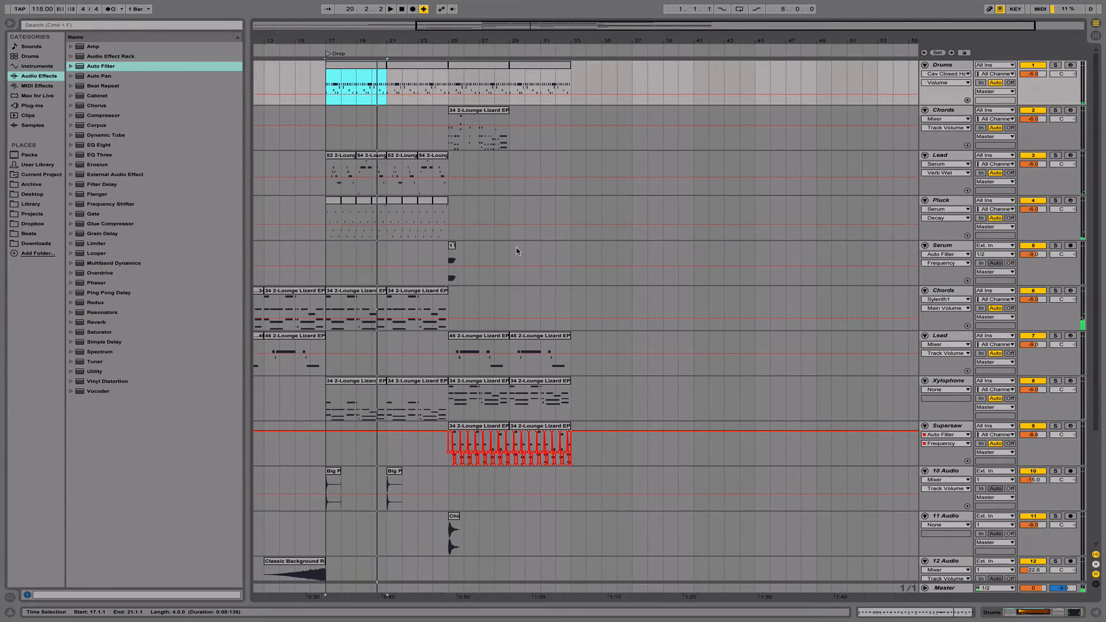
Duplicate the last four bars of Pluck clips into bars 25 to 29 and play that section.
scroll(394, 186, "down", 3)
scroll(399, 184, "up", 3)
left_click(442, 206)
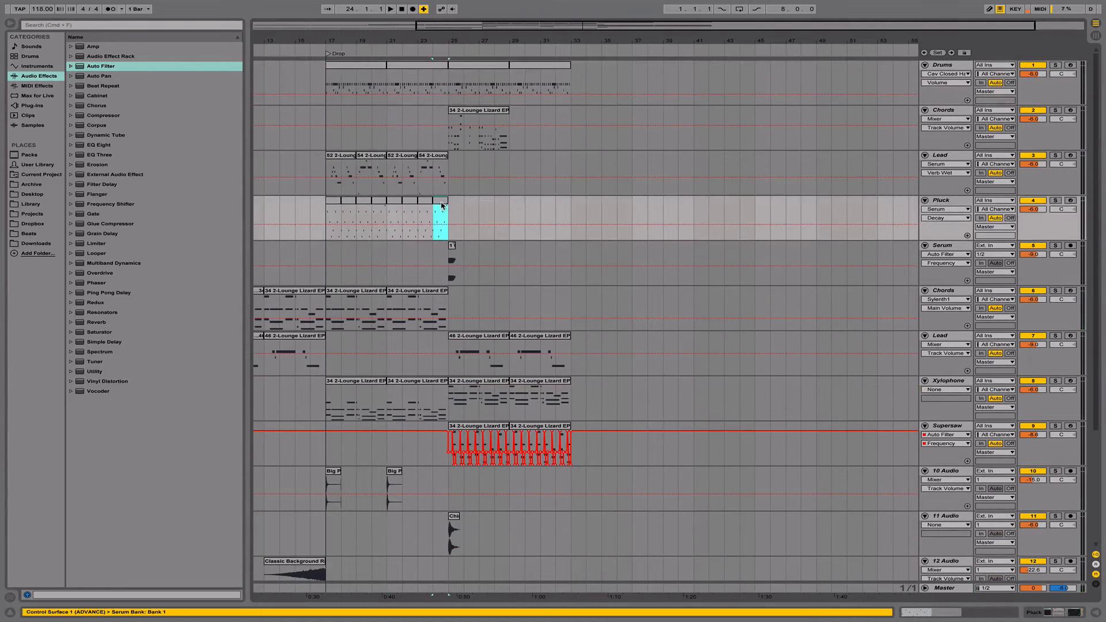
key("ctrl+d")
key("space")
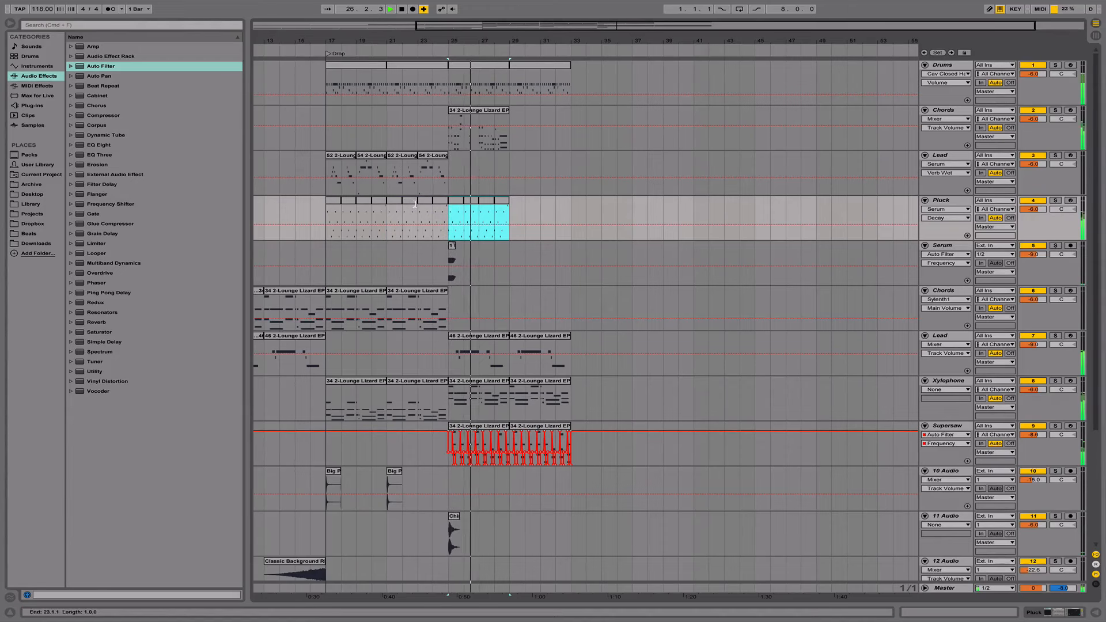
Try extending the Pluck part with another copy over bars 29 to 33, and remove that copy.
key("ctrl+d")
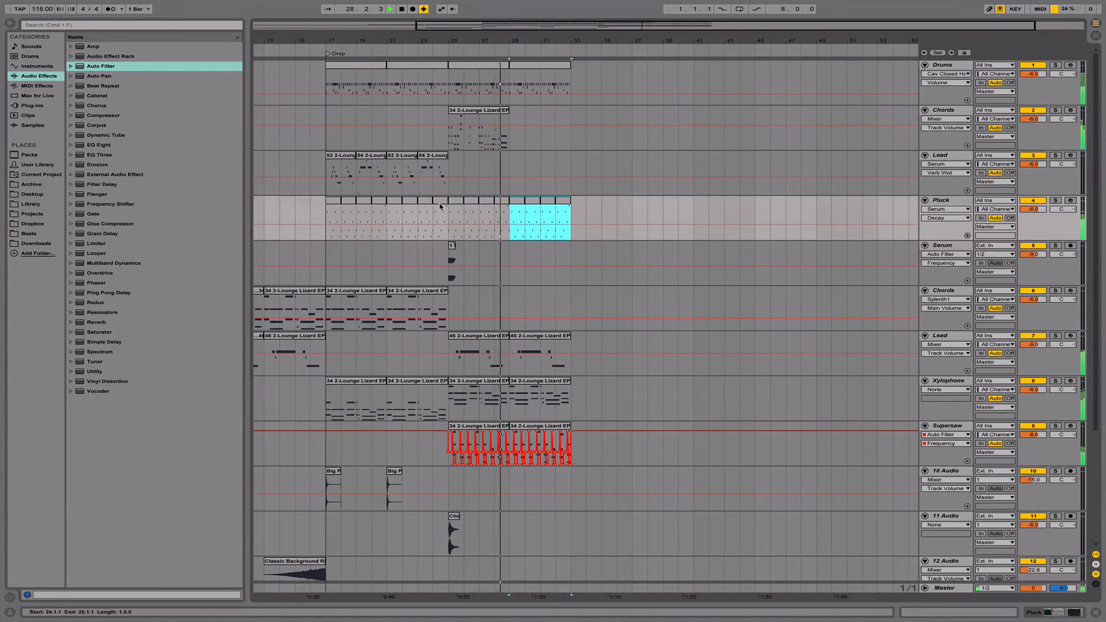
key("space")
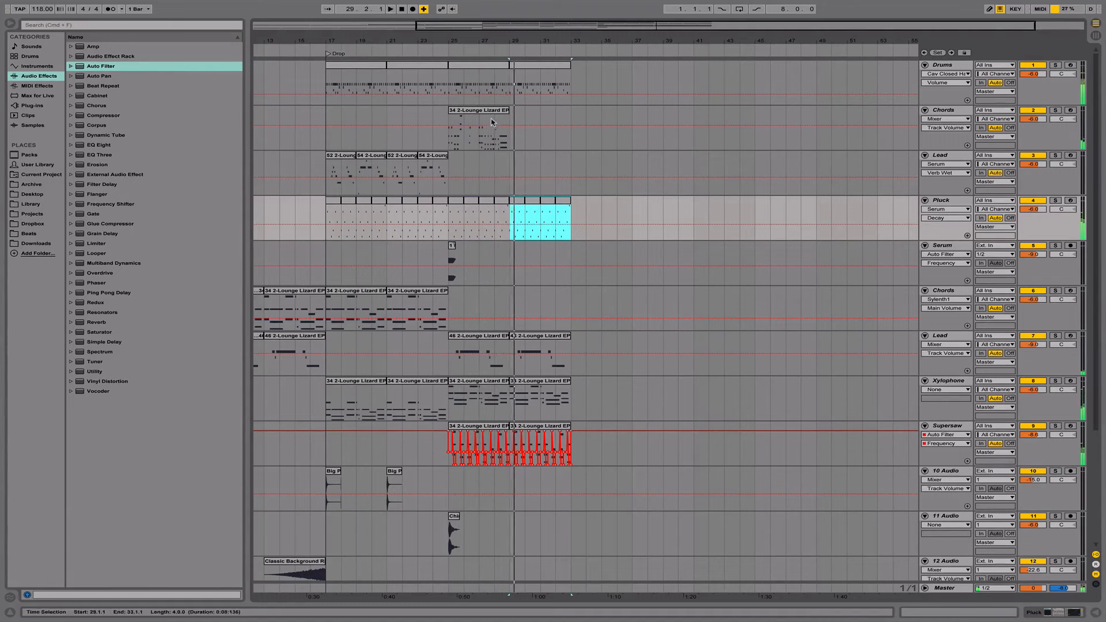
left_click(501, 114)
left_click(518, 201)
left_click(563, 202, "shift")
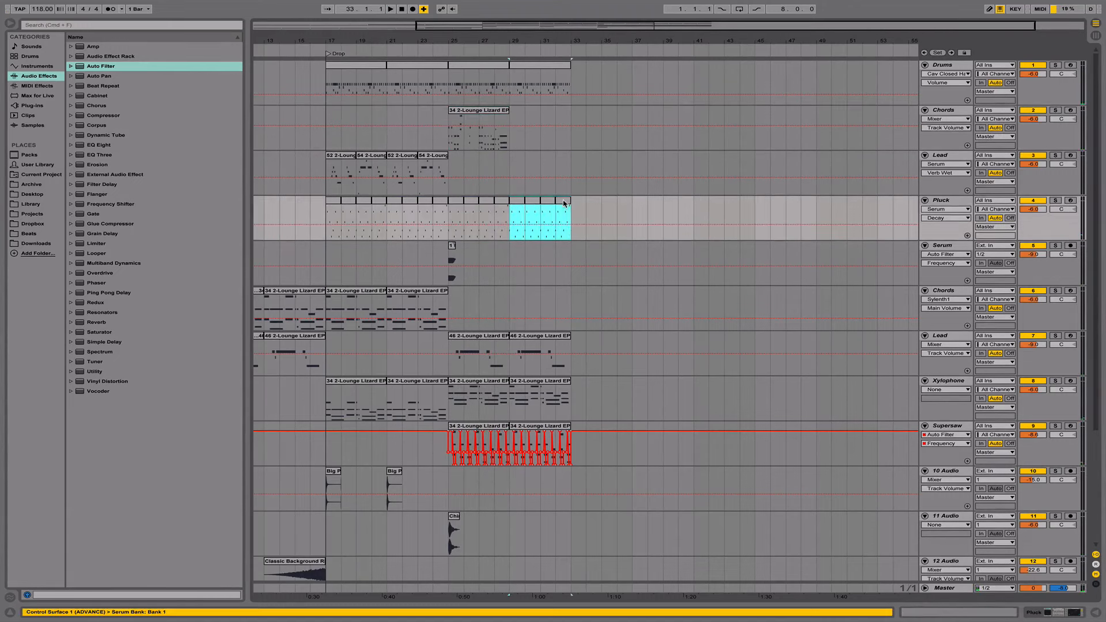
Select the Chords clip at bar 25, solo its track and play it.
left_click(462, 111)
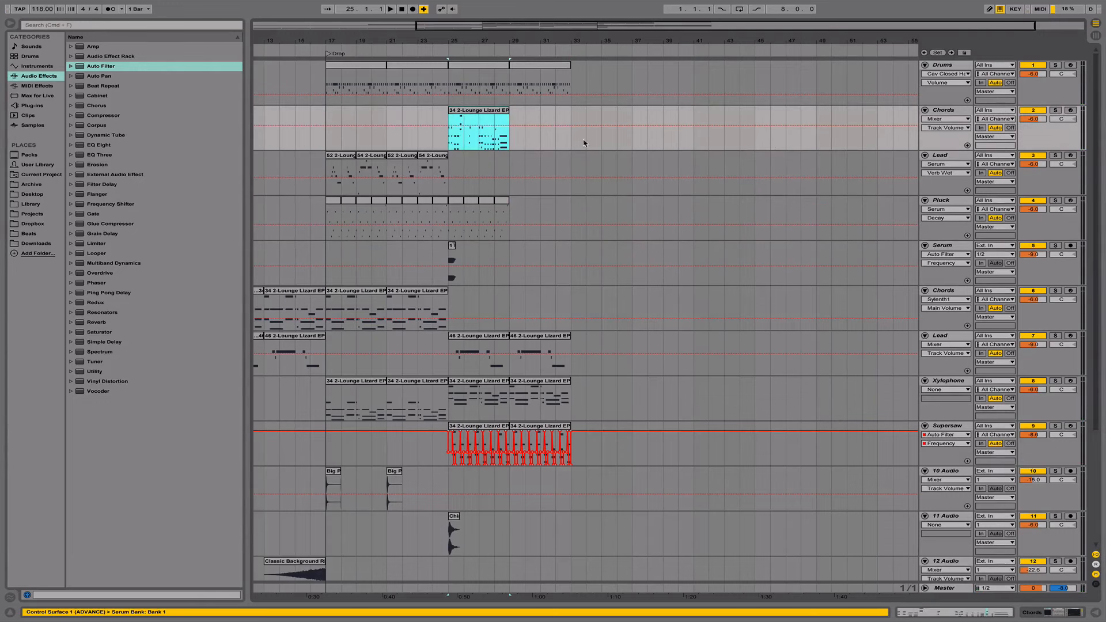
left_click(1042, 111)
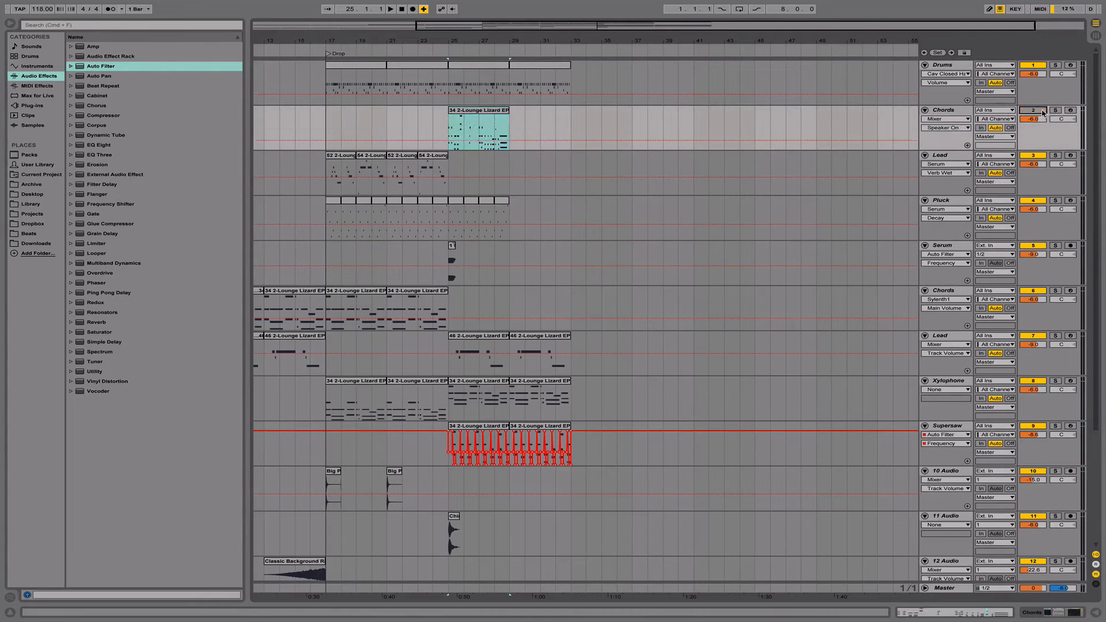
left_click(476, 112)
left_click(1037, 113)
left_click(1055, 111)
key("space")
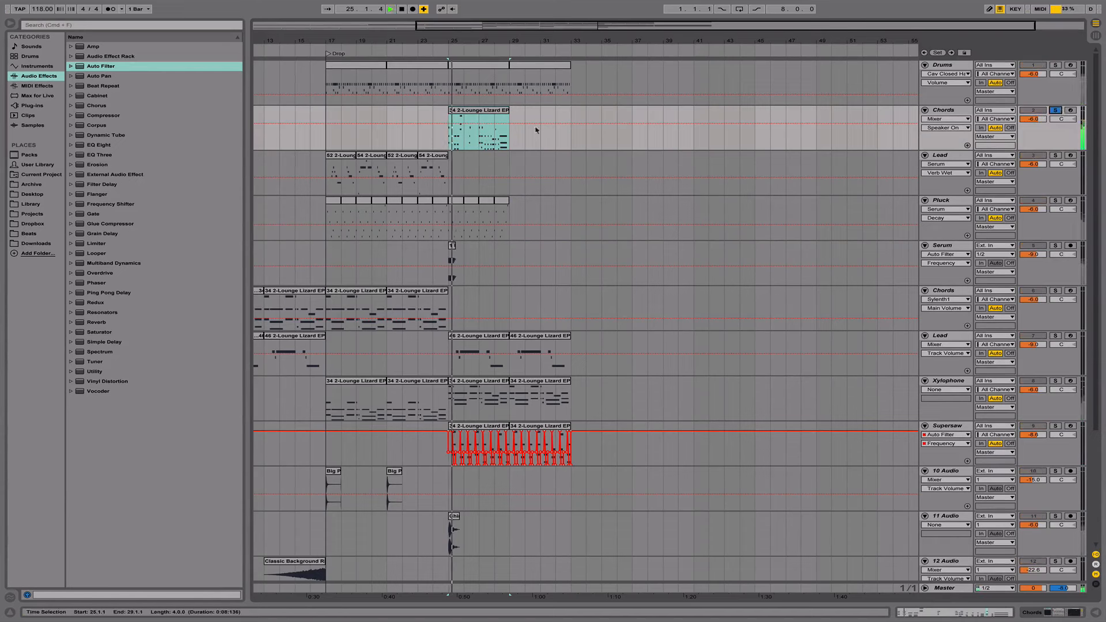
Stop playback and turn off solo on the Chords track.
left_click(478, 141)
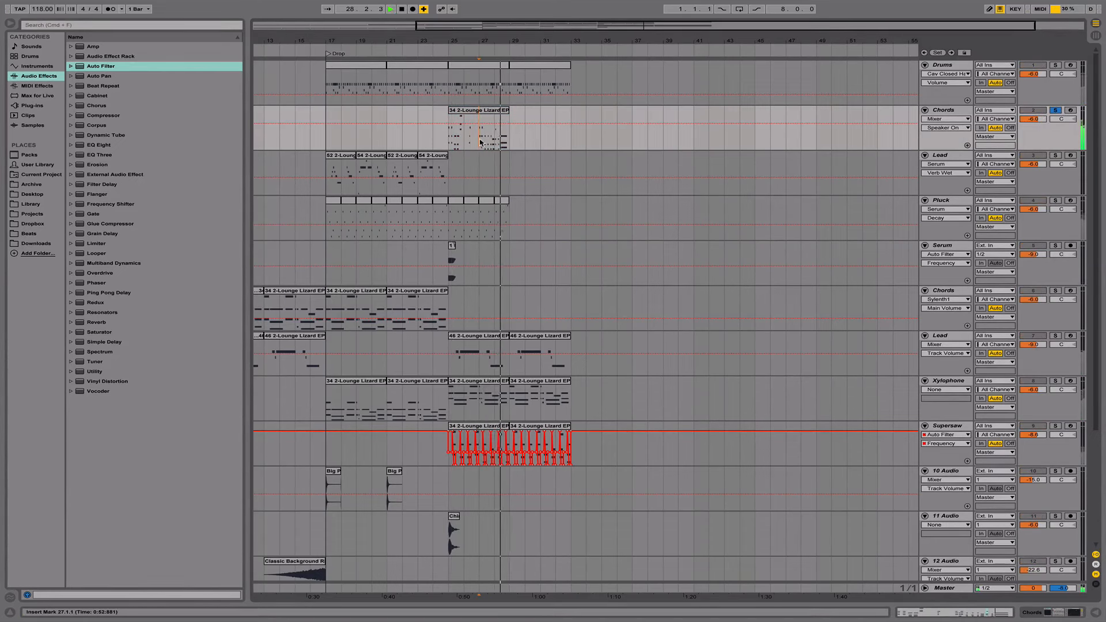
key("space")
left_click(1056, 110)
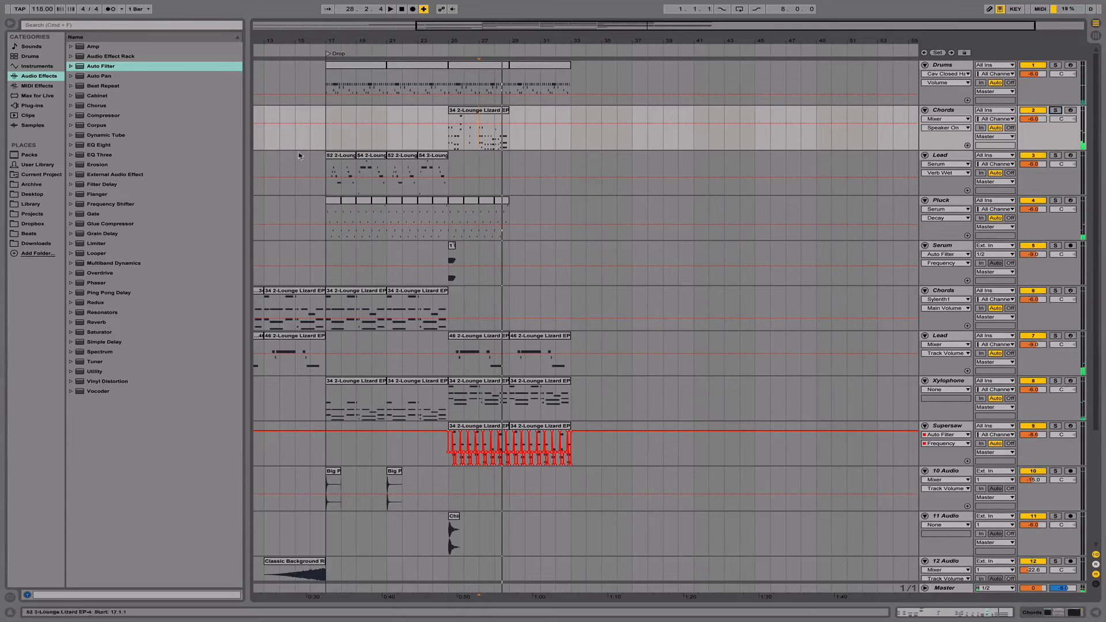
left_click(328, 144)
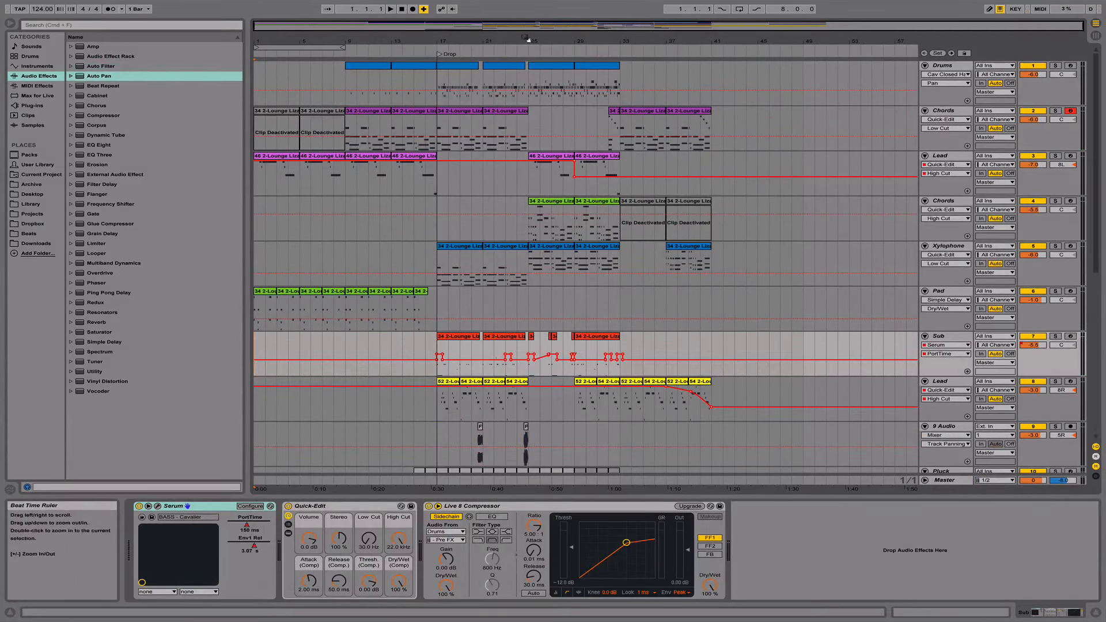
Open the Sub clip at bar 17 of the finished 124 BPM project, solo the Sub track and play it.
left_click_drag(526, 40, 578, 57)
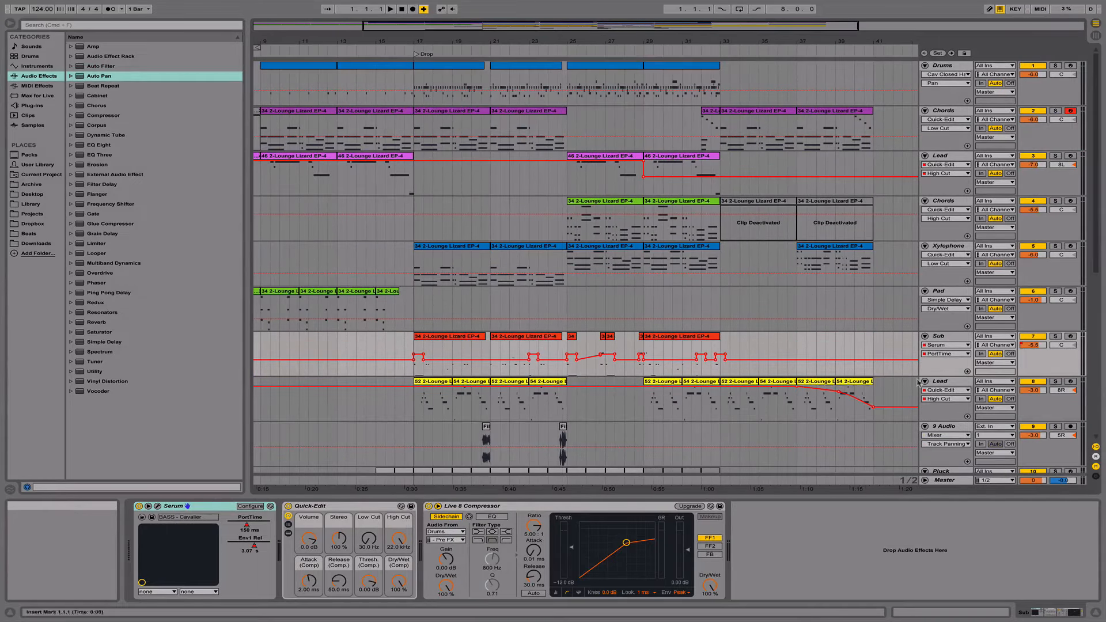
double_click(466, 341)
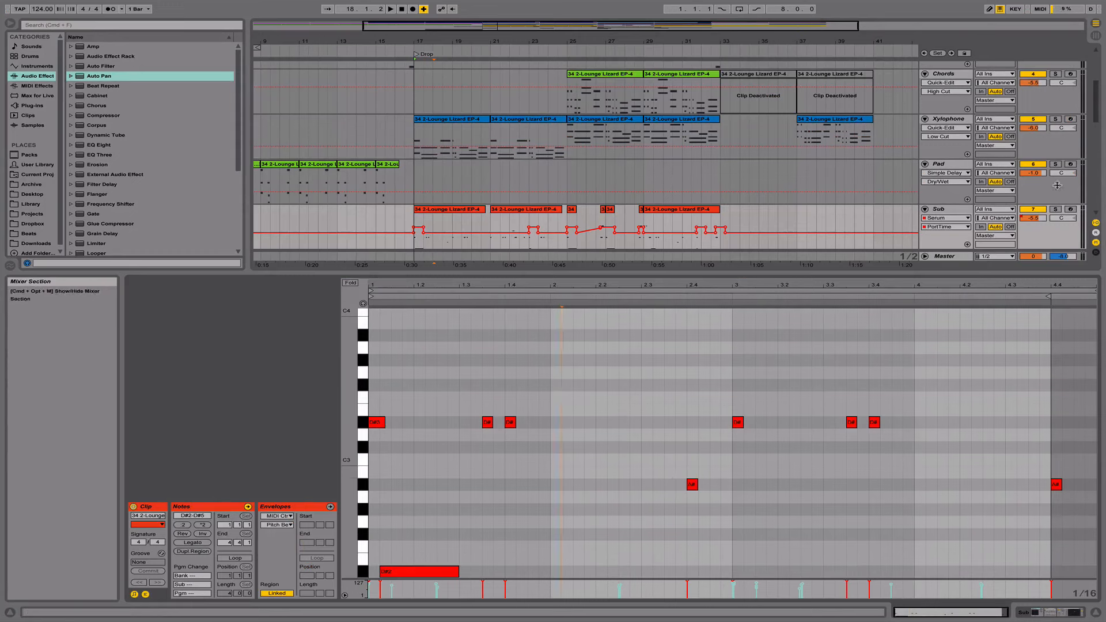
left_click(1055, 209)
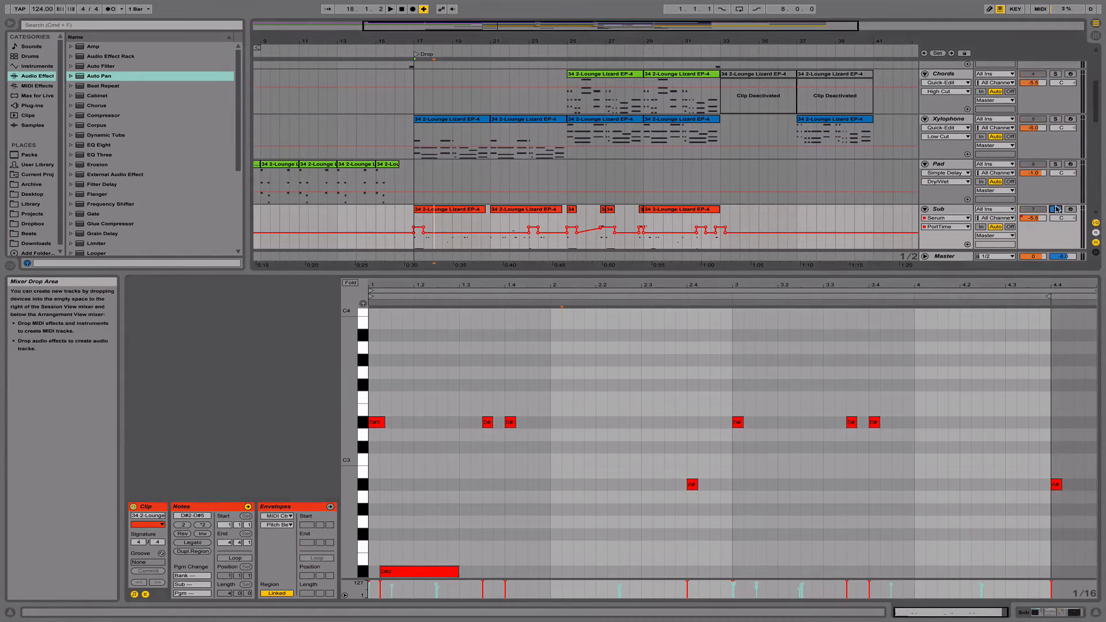
key("XF86AudioRaiseVolume")
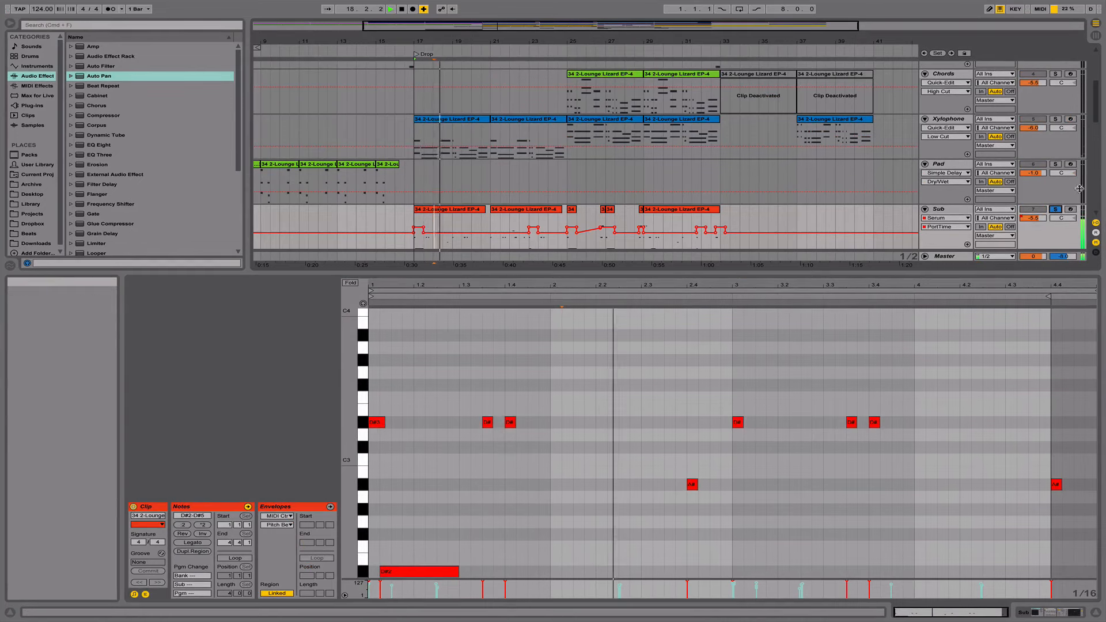
key("space")
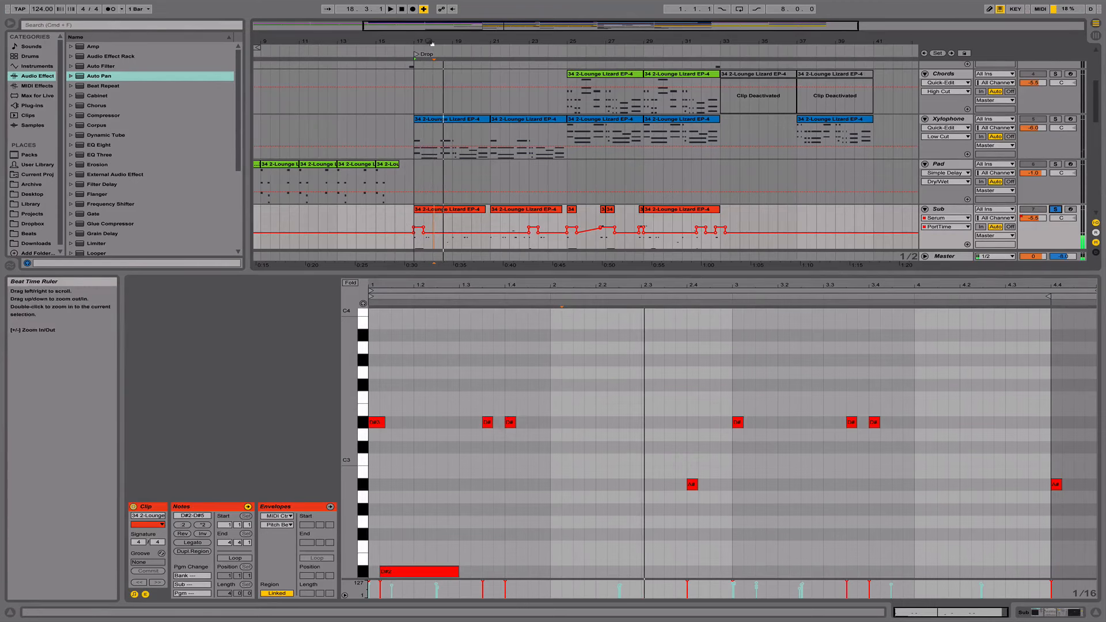
Examine the Sub track's PortTime automation from bar 17 onward and the list of its automated Serum parameters.
left_click_drag(427, 45, 436, 187)
left_click(408, 226)
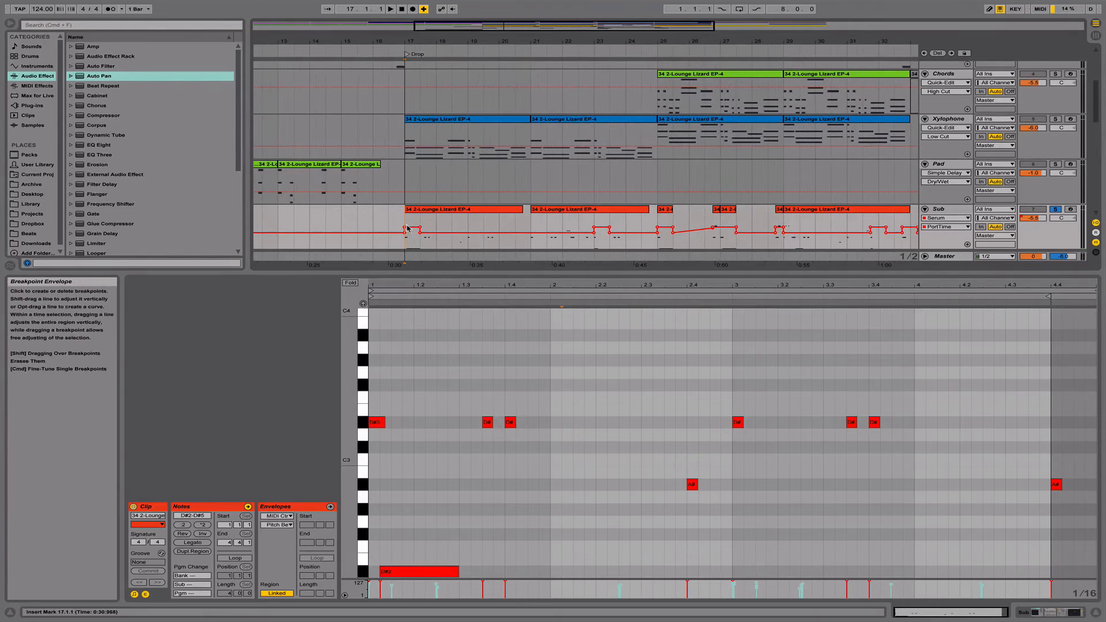
left_click(949, 227)
left_click(950, 229)
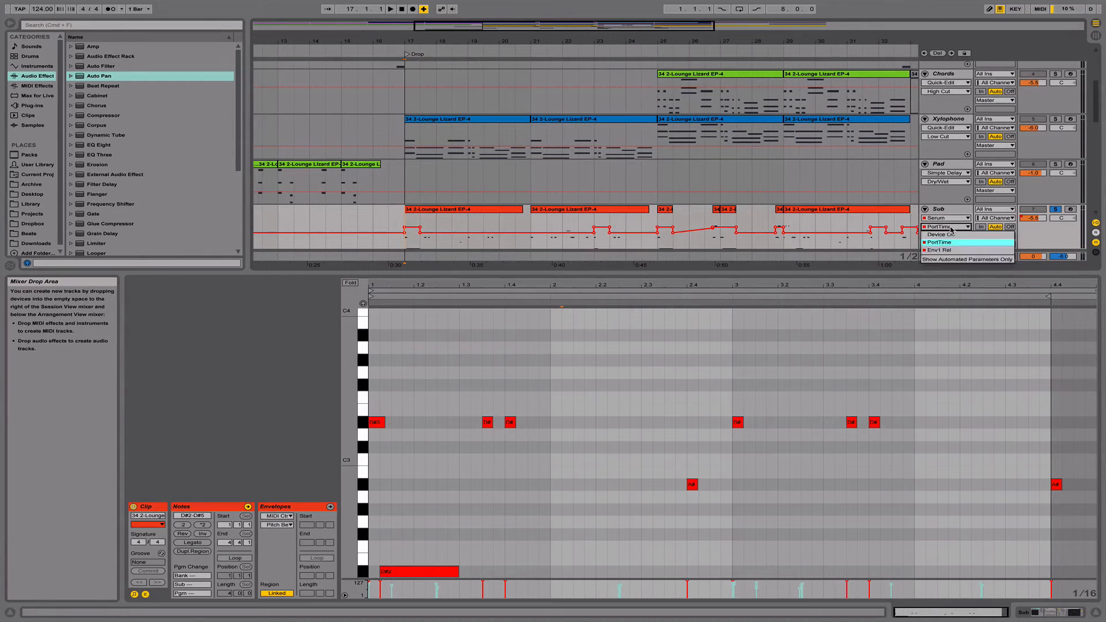
left_click(950, 228)
scroll(541, 223, "right", 8)
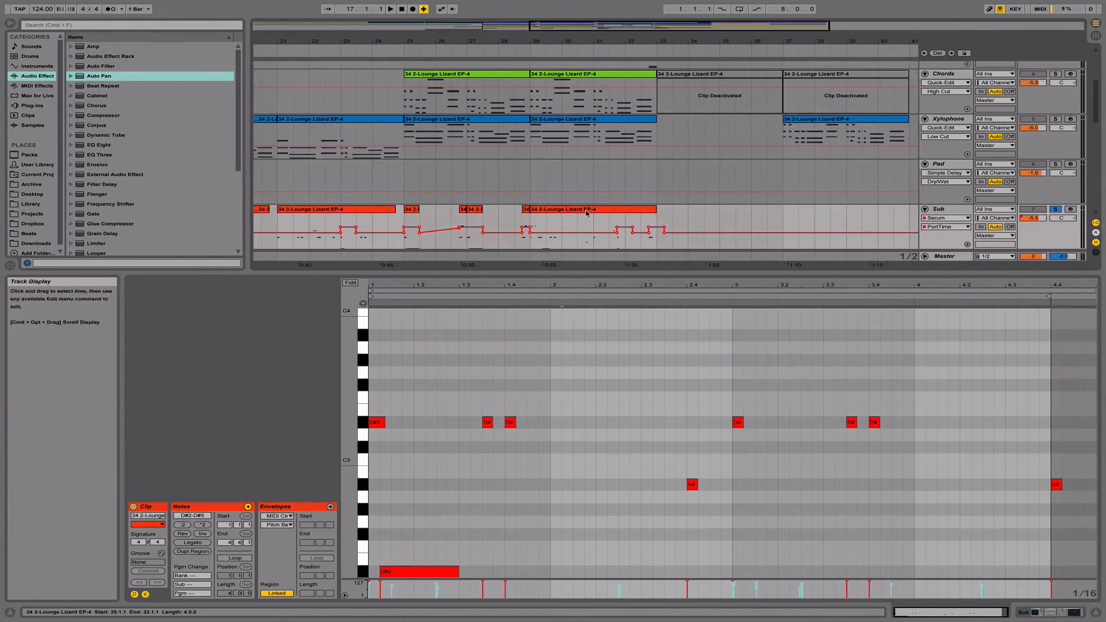
Open the Sub clip at bar 29, show its full note range, play it and hide the clip editor.
left_click(552, 209)
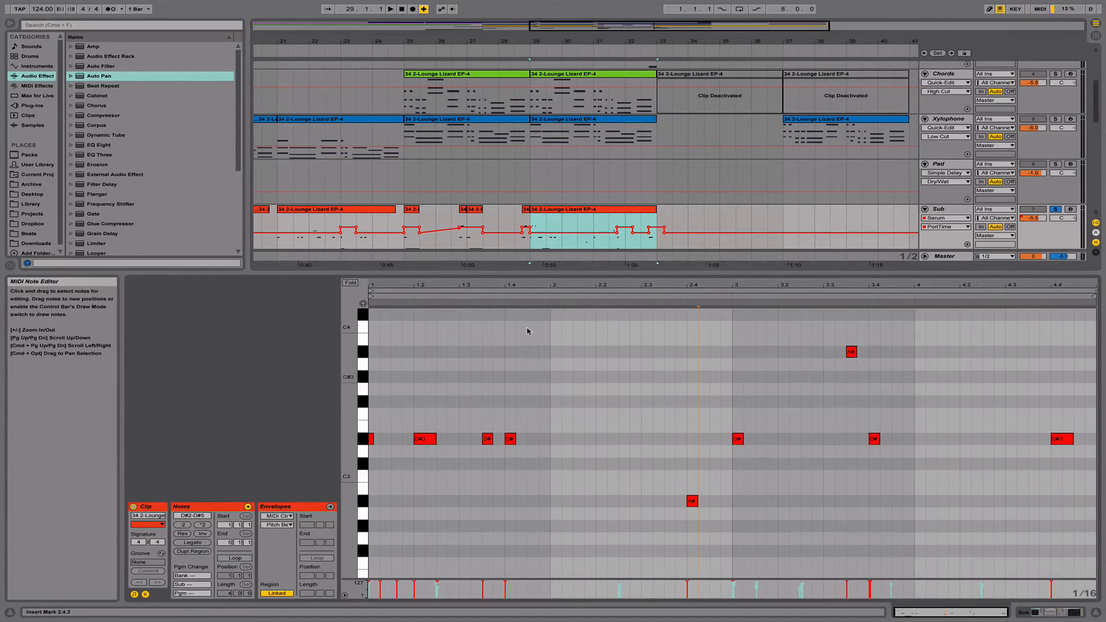
mouse_move(486, 285)
left_mouse_down()
mouse_move(486, 314)
mouse_move(486, 282)
left_mouse_up()
left_click_drag(353, 411, 318, 412)
key("space")
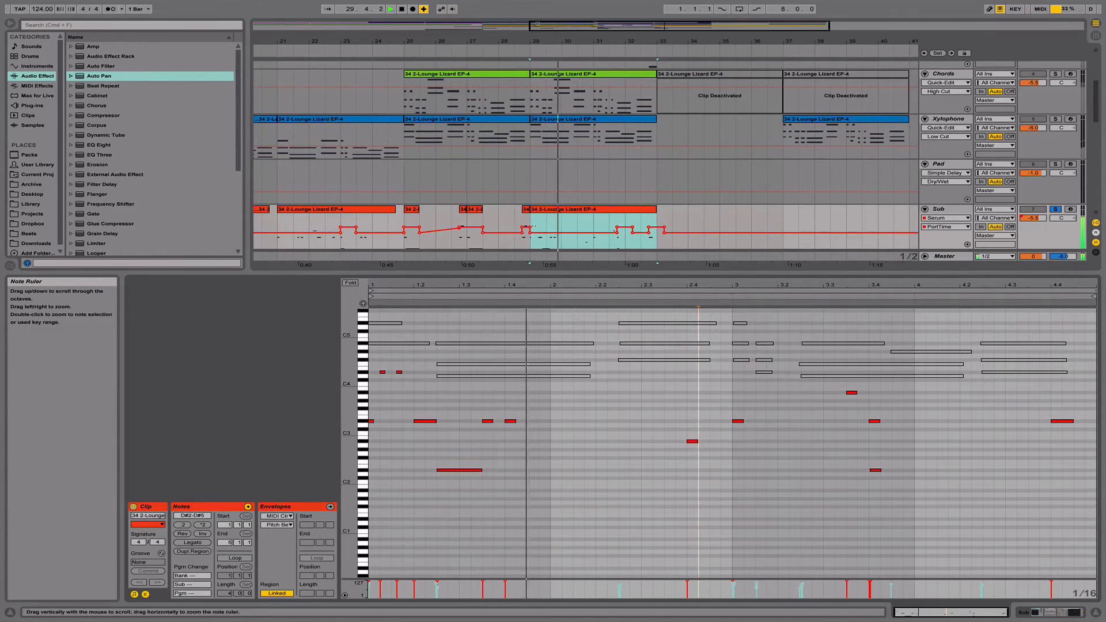
left_click(1096, 612)
scroll(576, 337, "up", 5)
scroll(577, 337, "left", 10)
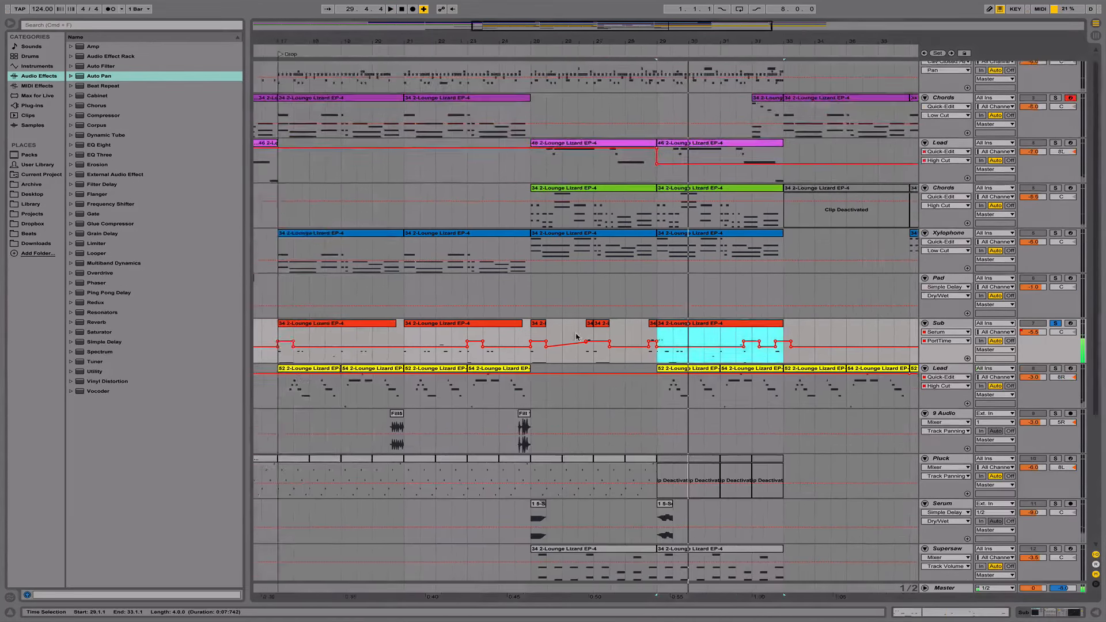
scroll(728, 288, "right", 10)
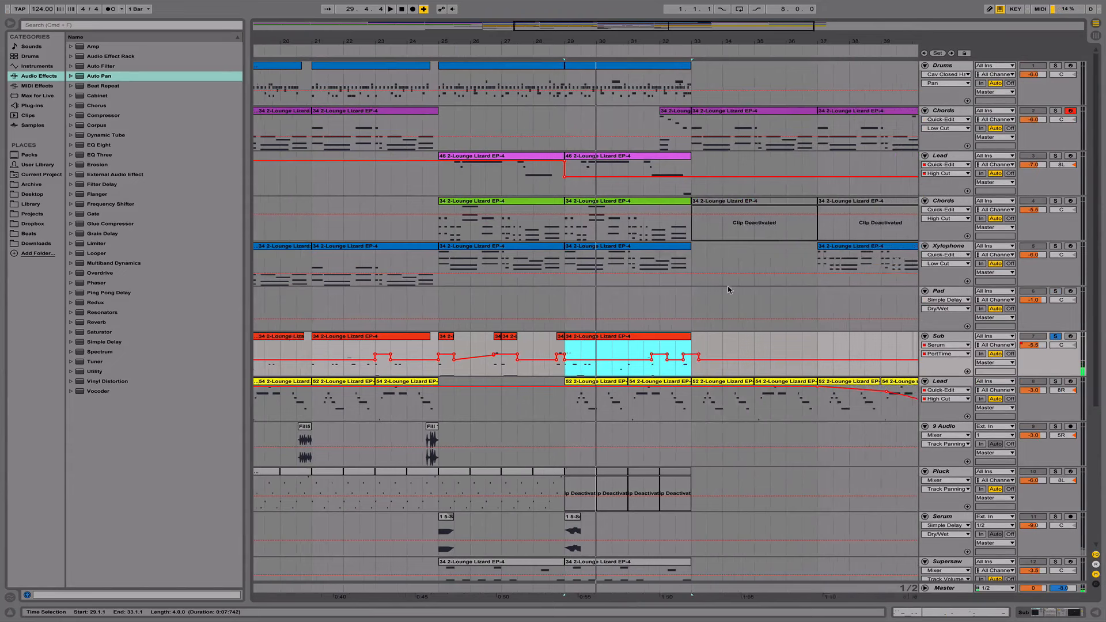
Solo the Chords track with the green clips, check its Lounge Lizard instrument settings and play it from bar 25.
left_click(1060, 203)
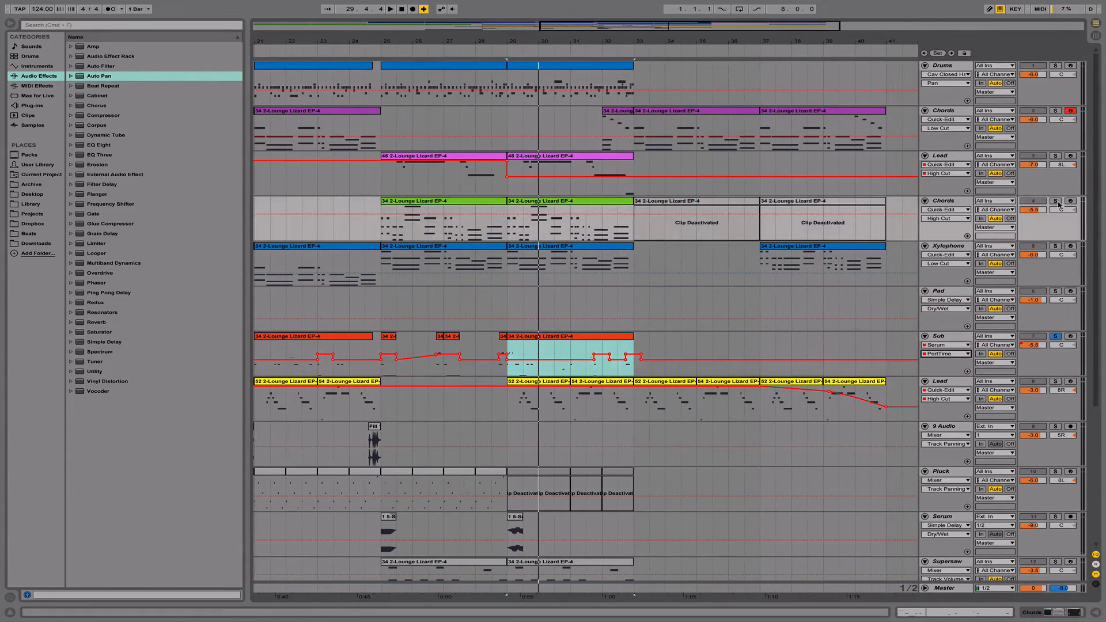
left_click(459, 203)
double_click(956, 201)
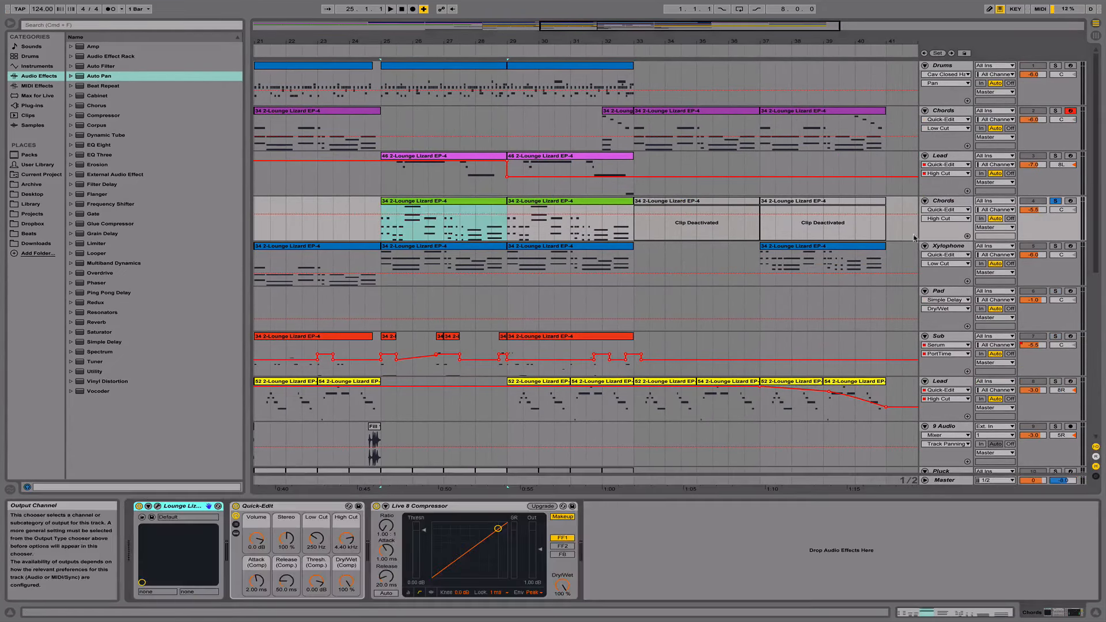
left_click(159, 507)
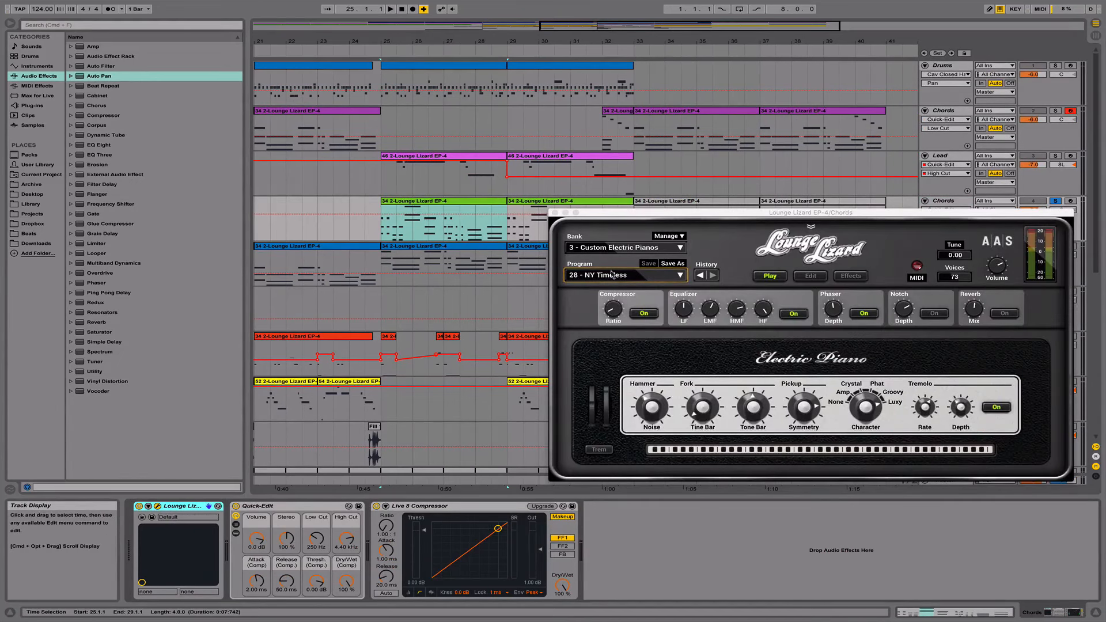
left_click(555, 213)
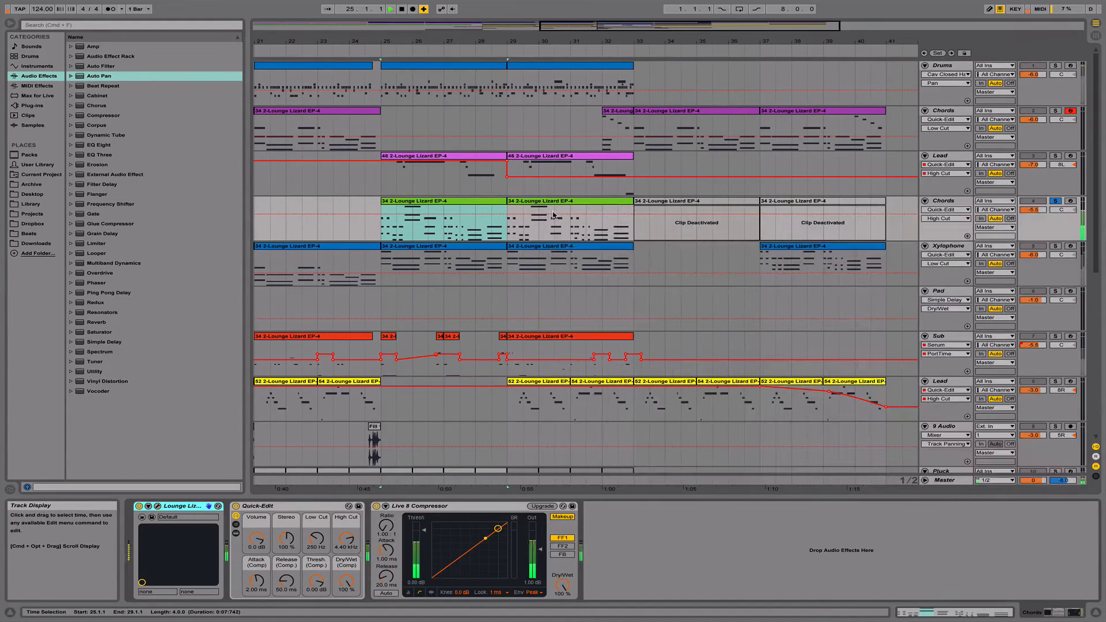
key("space")
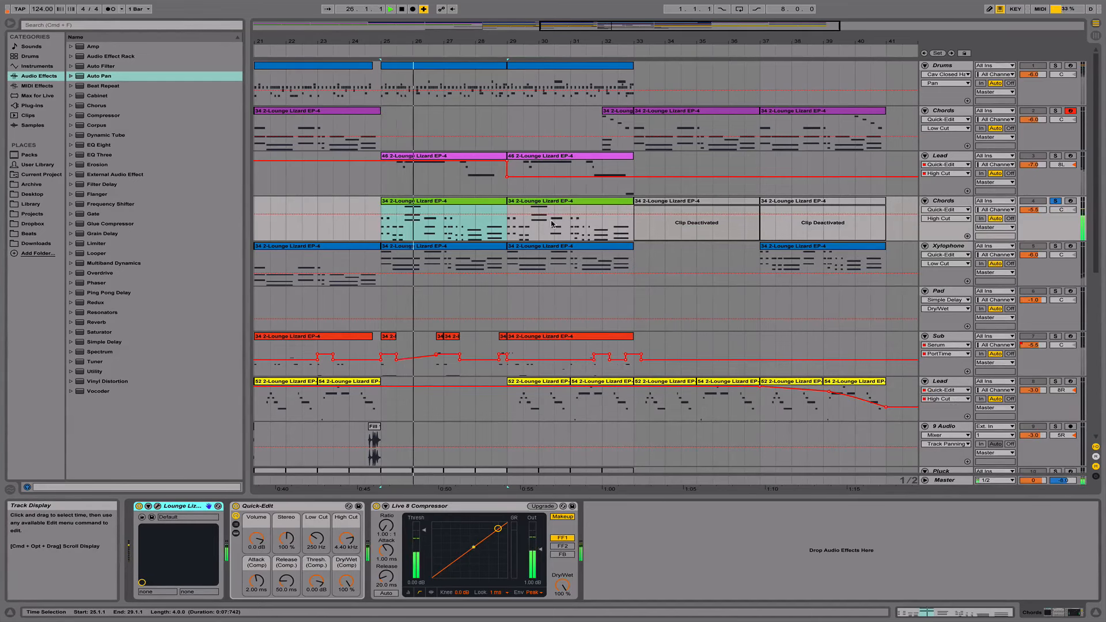
Turn off solo on the Chords track, inspect the Master track's effect chain and hide the device view.
left_click(1056, 201)
scroll(898, 449, "down", 10)
scroll(898, 449, "left", 10)
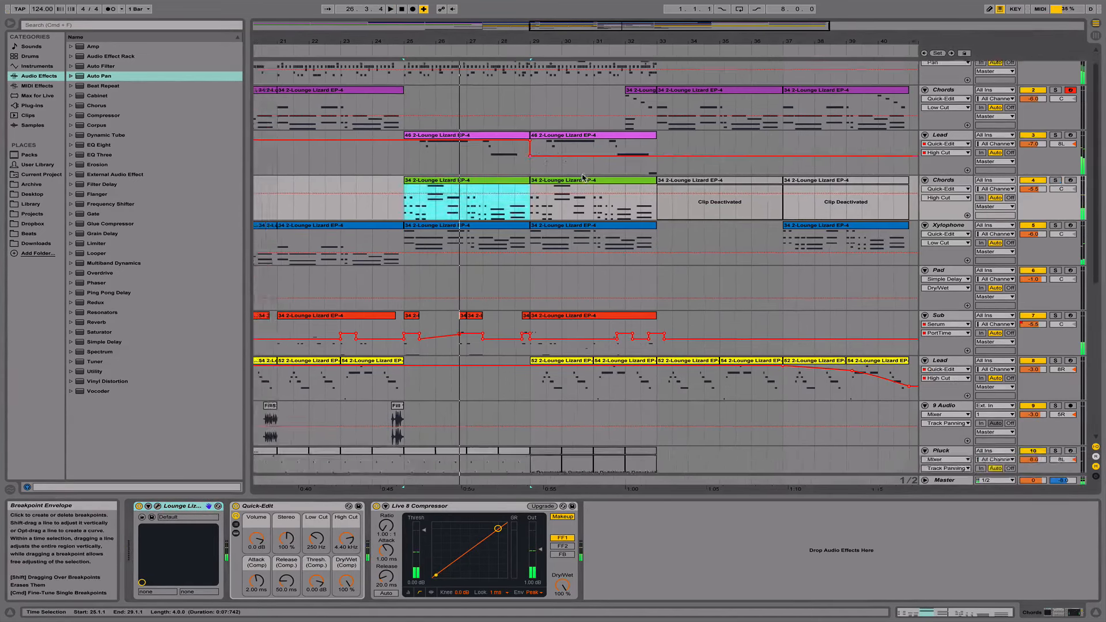
left_click(941, 482)
scroll(942, 484, "up", 1)
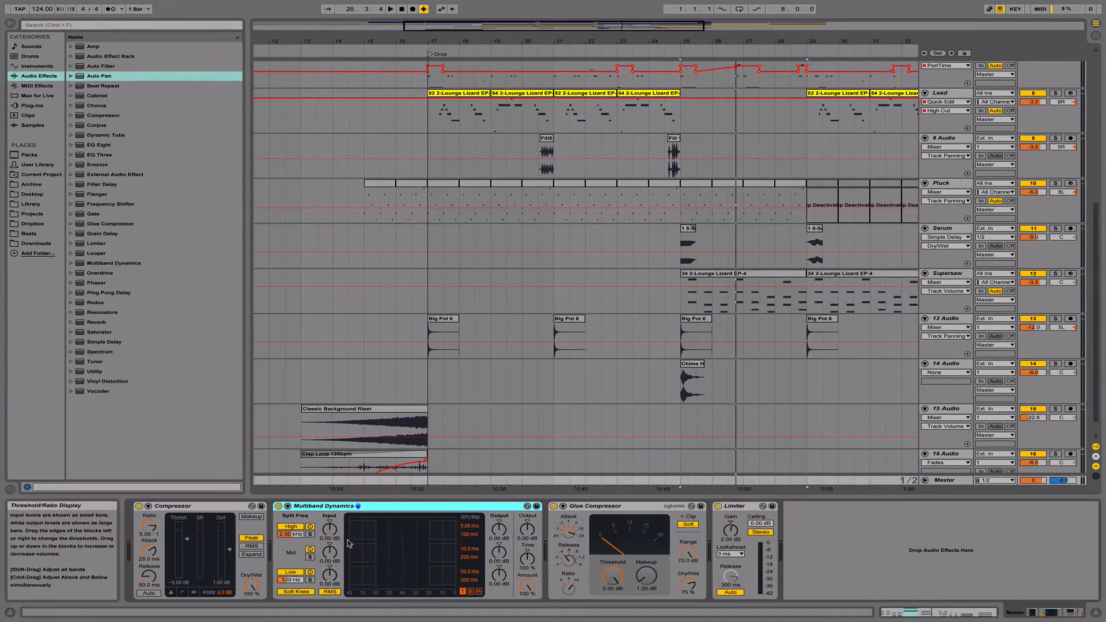
left_click(1096, 615)
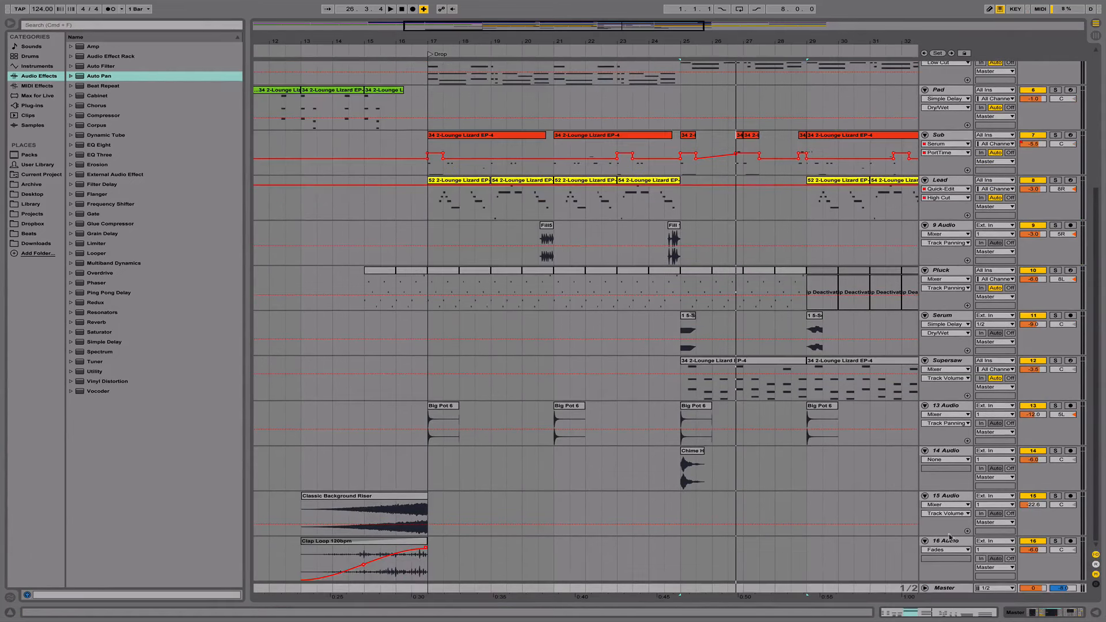
Review the whole arrangement, inspect the Drums track's Drum Rack and effect chain, and hide the device view.
key("minus")
key("minus")
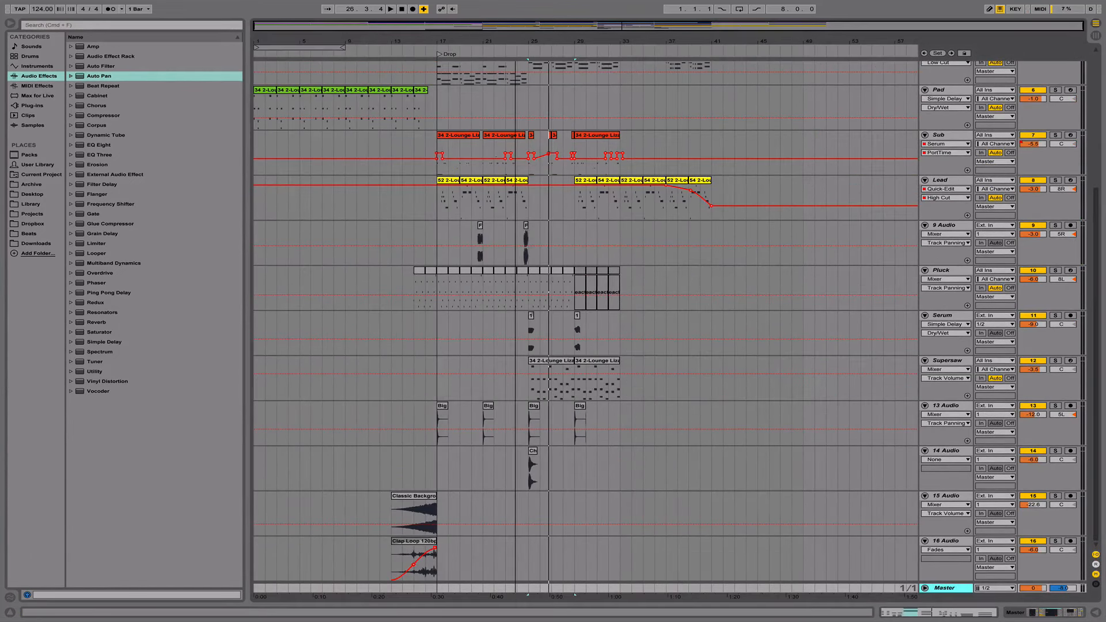
scroll(499, 229, "up", 6)
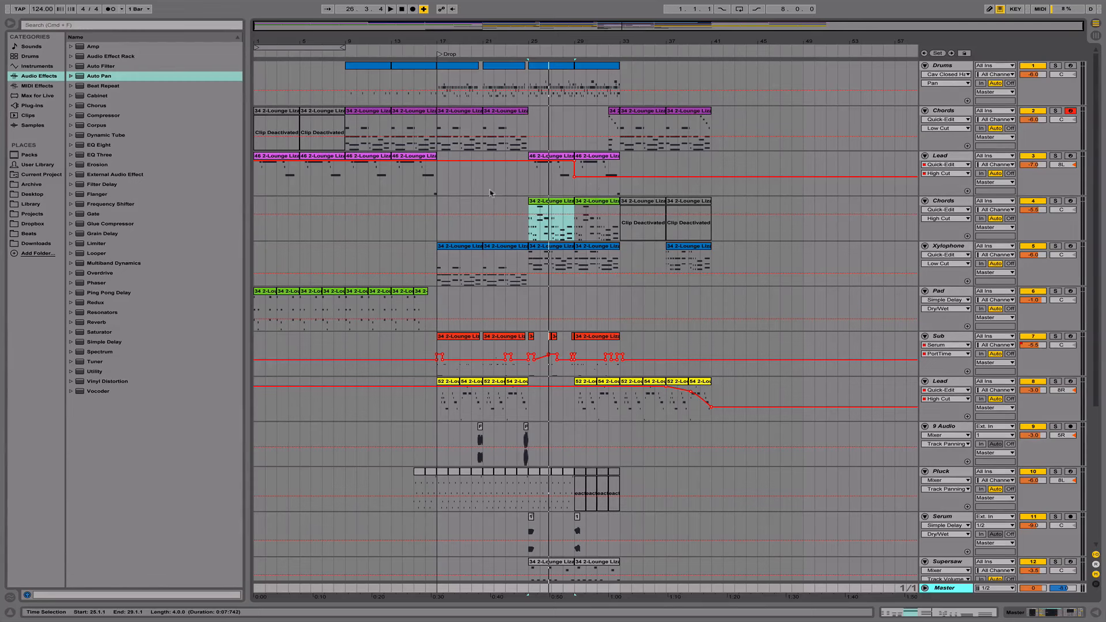
double_click(943, 68)
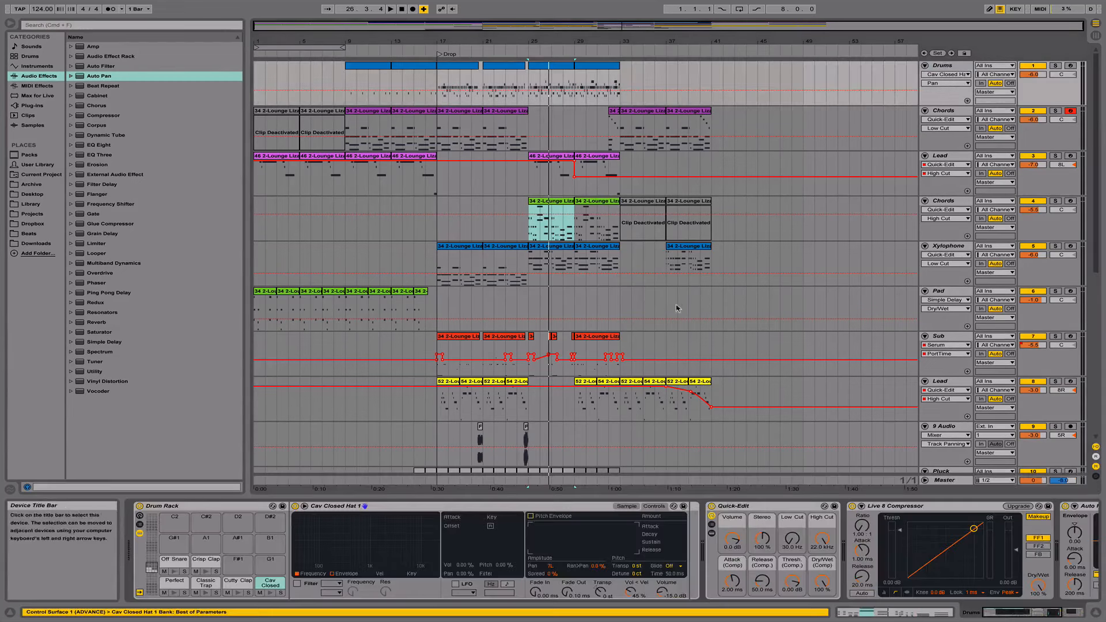
left_click(205, 571)
left_click(547, 73)
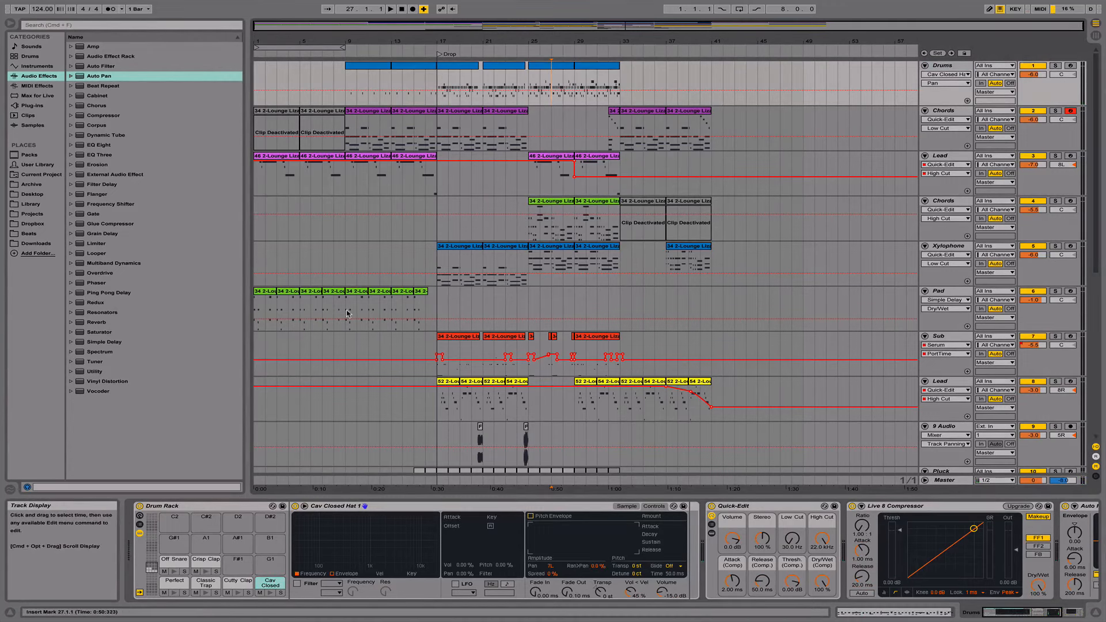
scroll(392, 415, "down", 5)
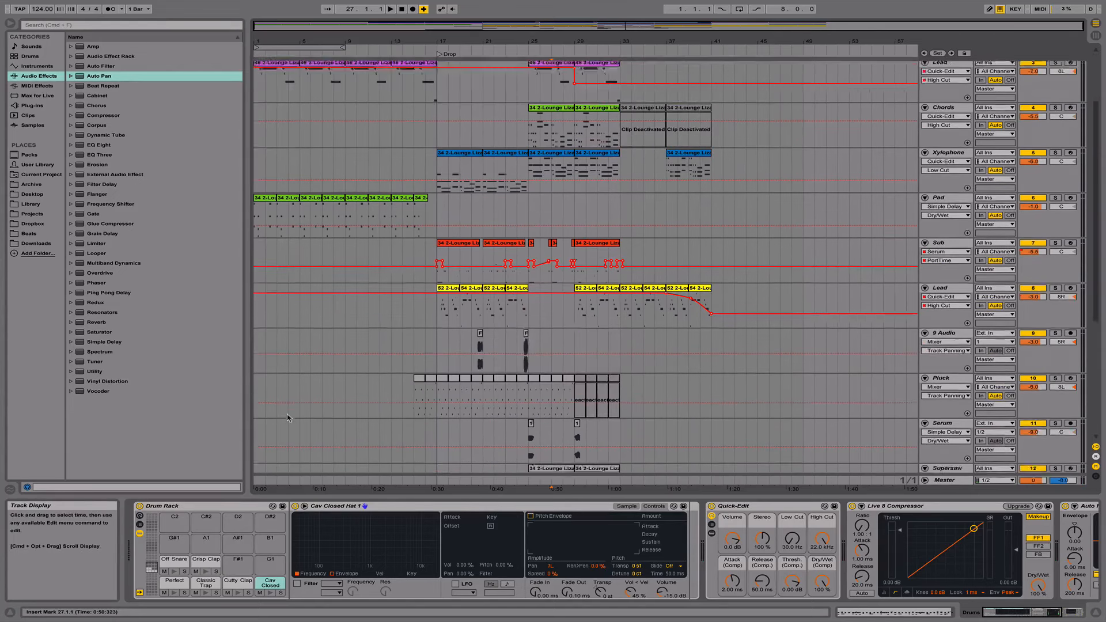
left_click(1096, 612)
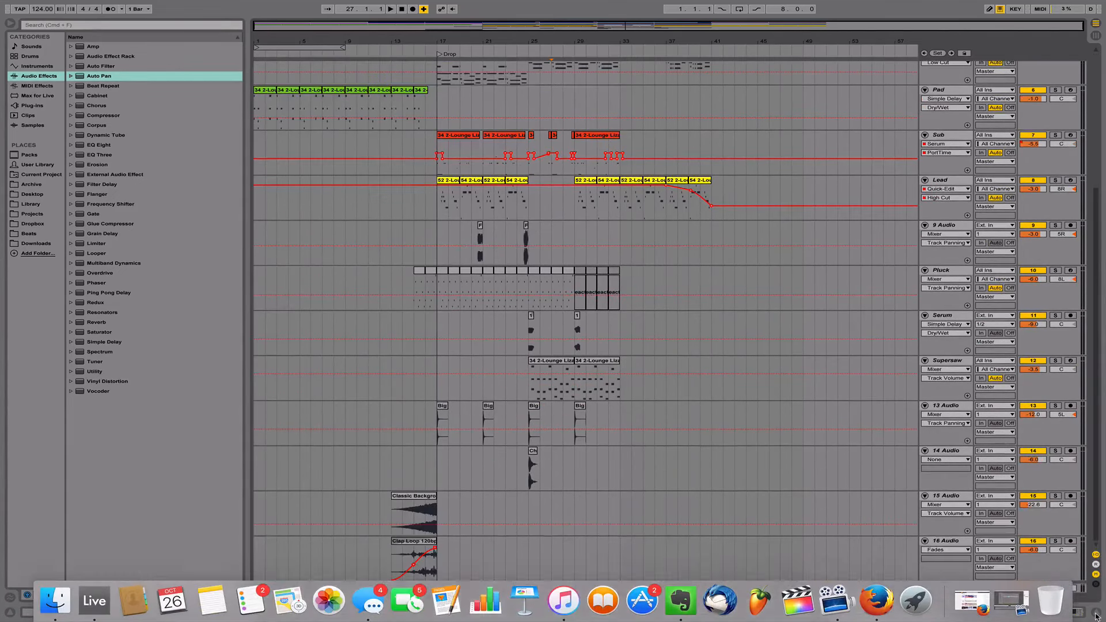
scroll(586, 336, "up", 5)
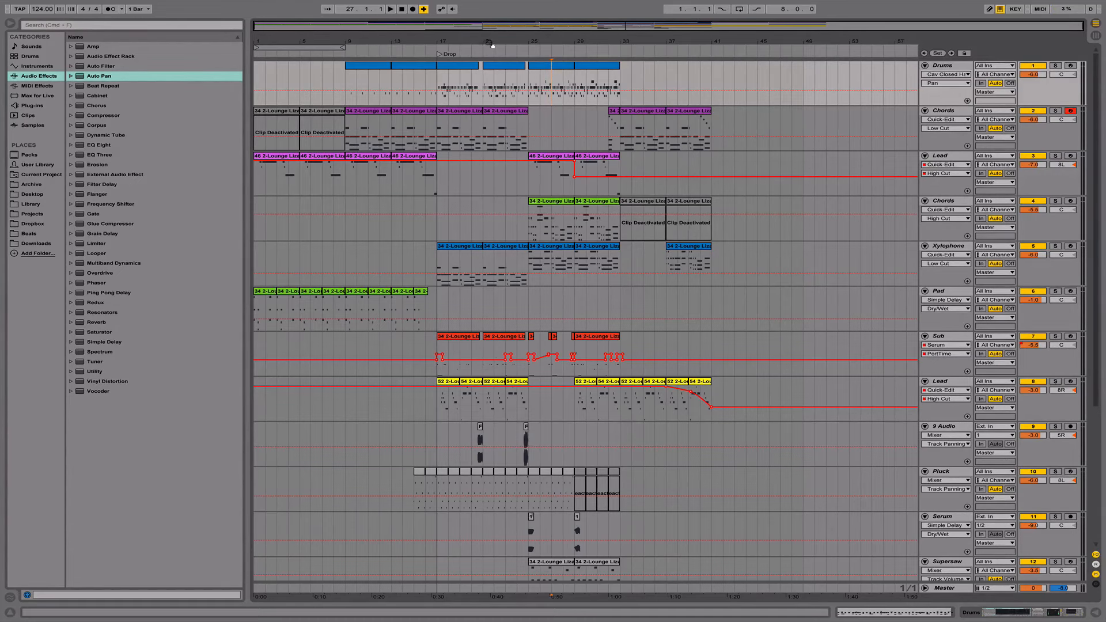
Show the Master track's effect chain while the finished track plays through the intro.
left_click_drag(499, 44, 499, 45)
scroll(419, 93, "left", 5)
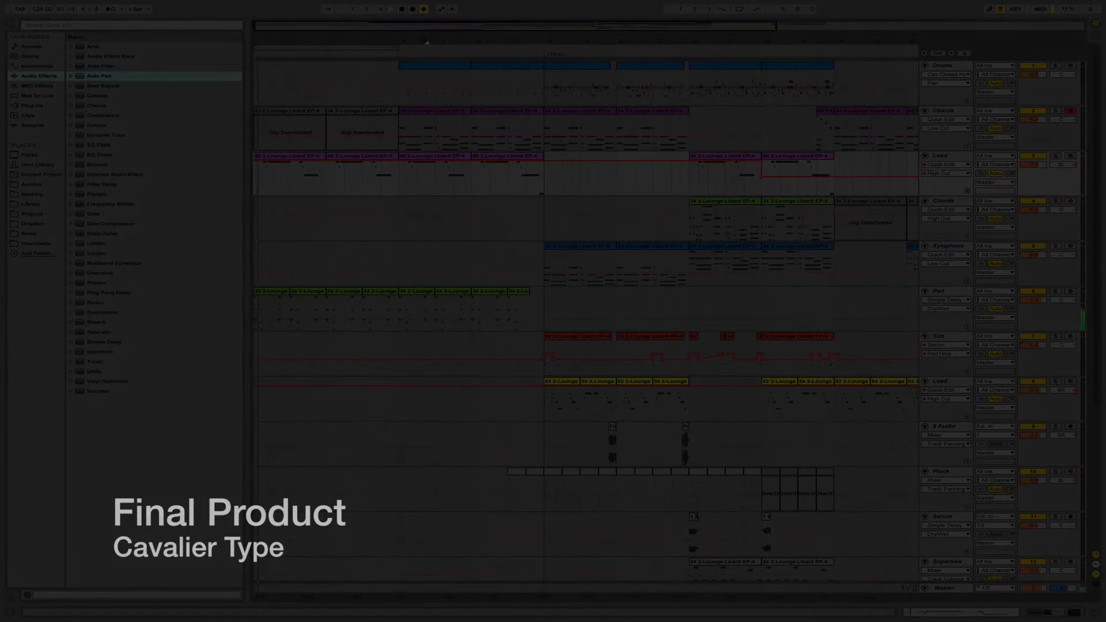
double_click(943, 587)
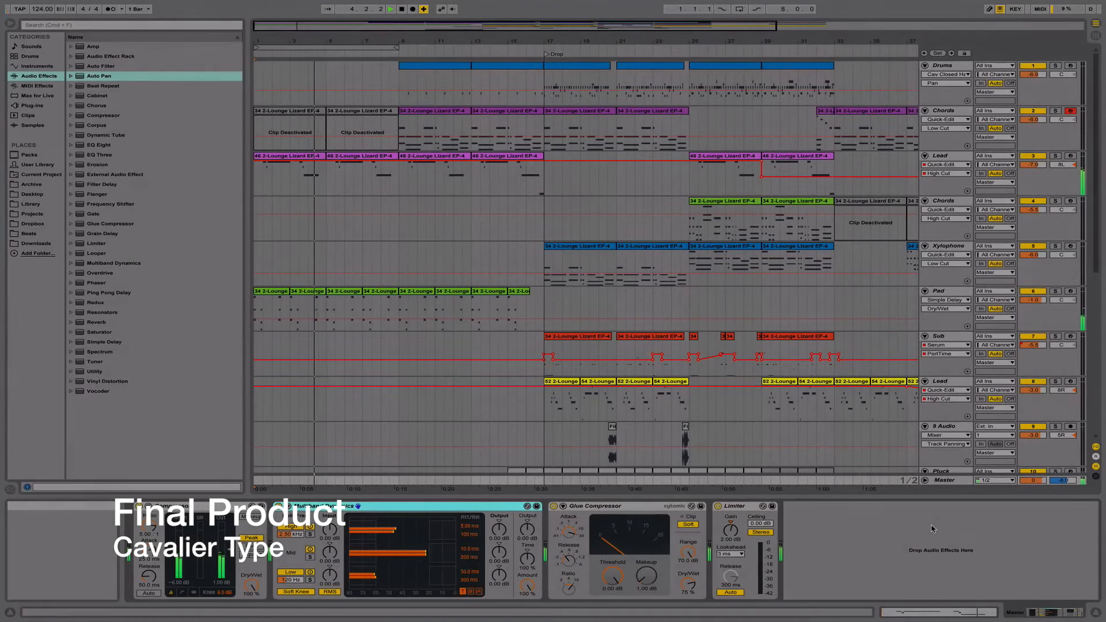
left_click_drag(517, 41, 544, 44)
Open the Pad clip at bar 7 to view its notes during playback, and hide the clip editor.
double_click(469, 311)
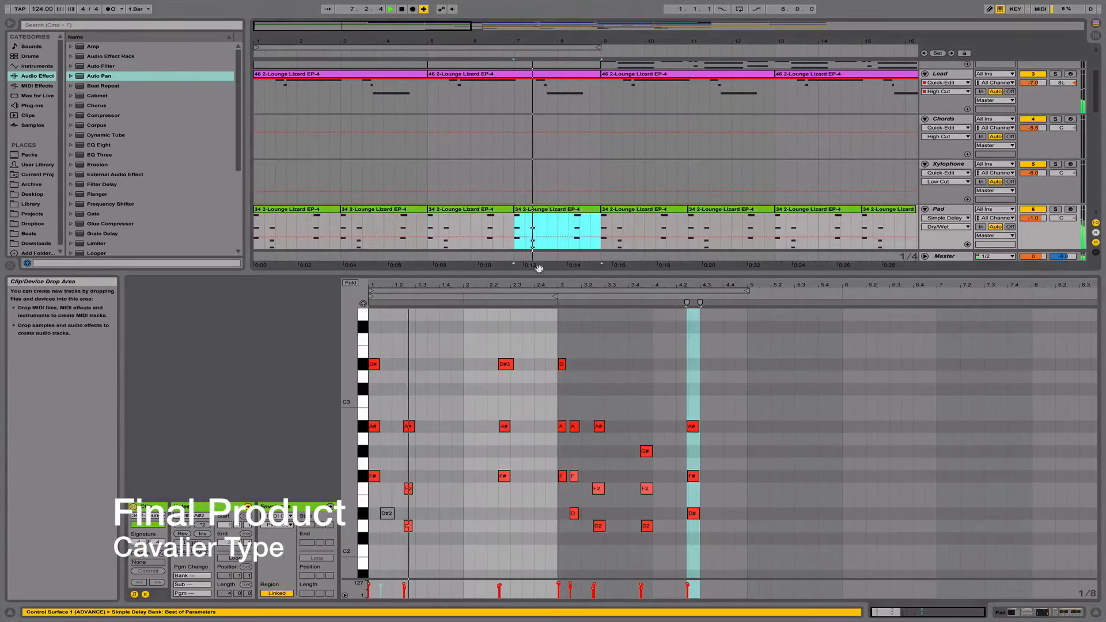
left_click(522, 315)
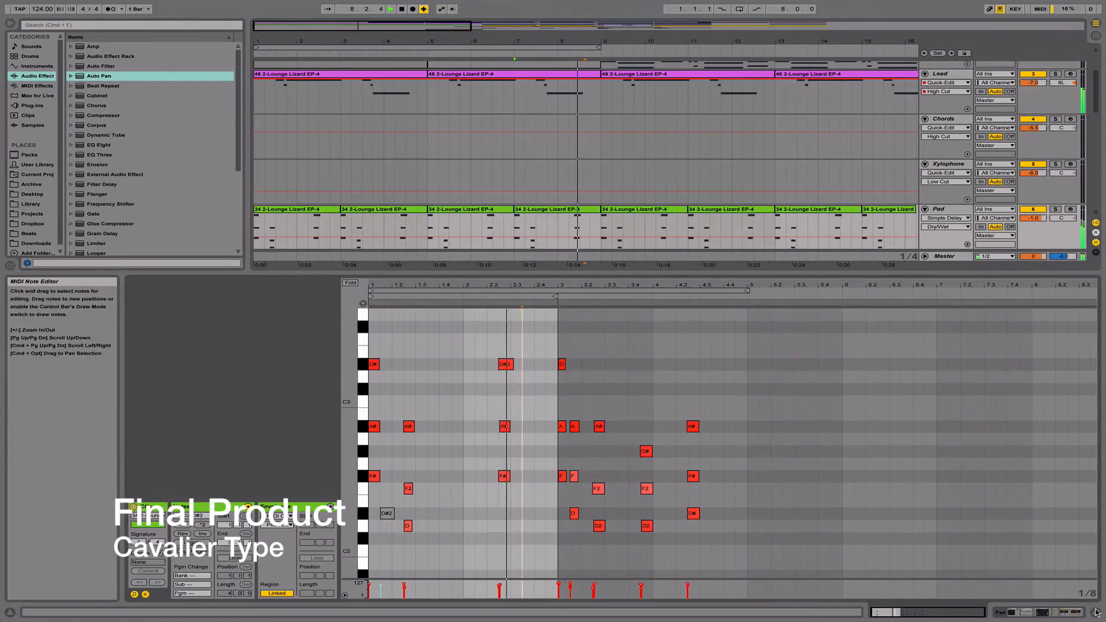
key("super+alt+l")
scroll(751, 286, "up", 5)
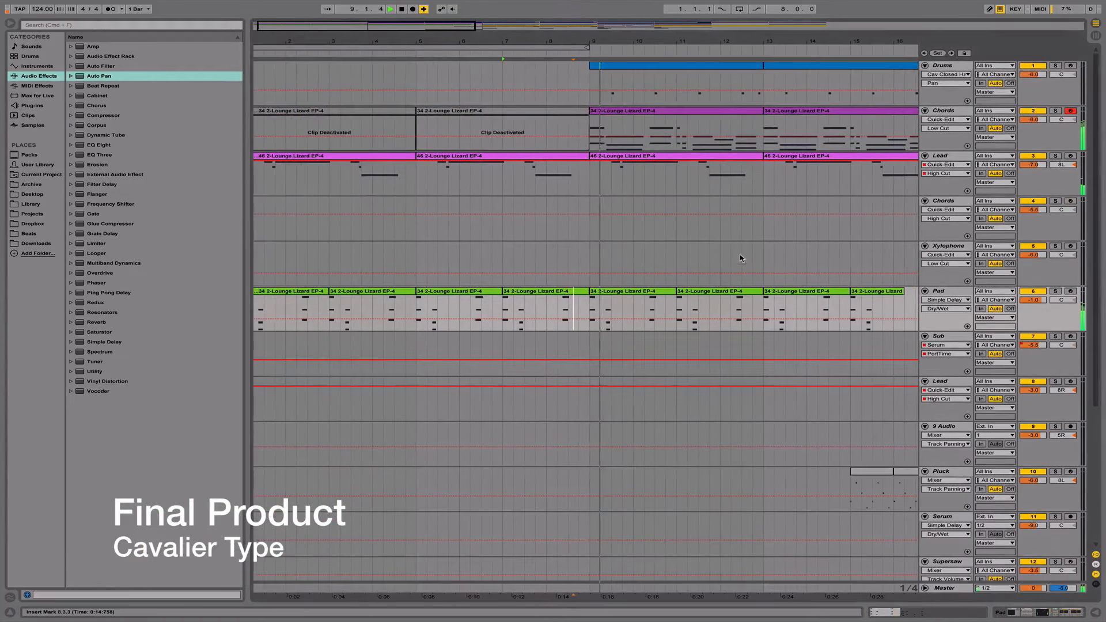
Open the Chords clip at bar 9 to view its notes, and show the Drums track's Off Snare Transpose automation.
double_click(685, 110)
left_click(621, 442)
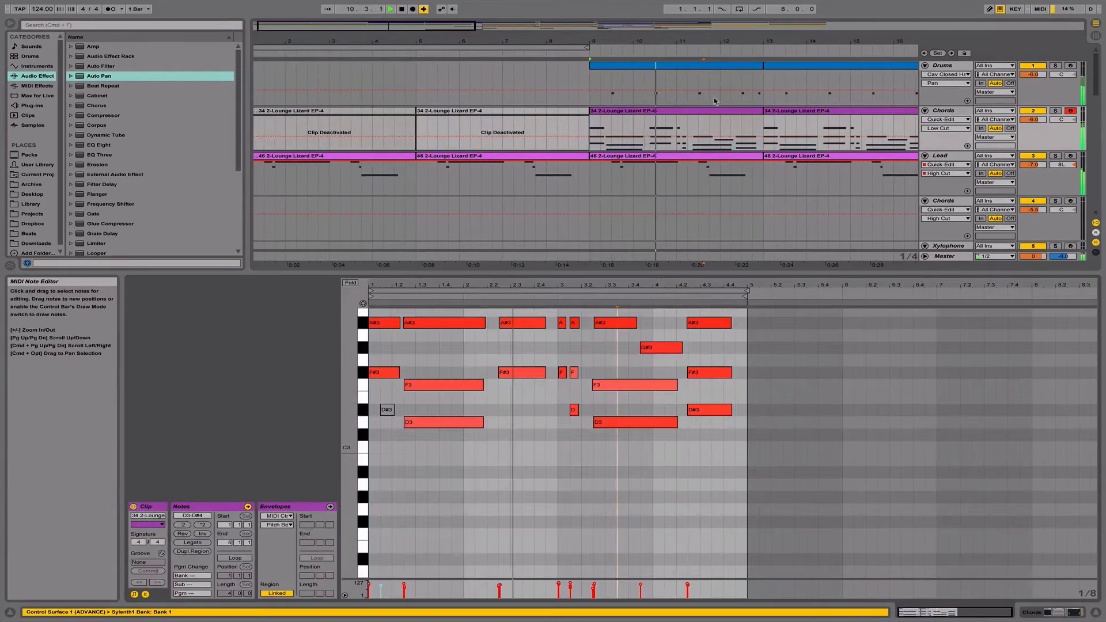
left_click(956, 74)
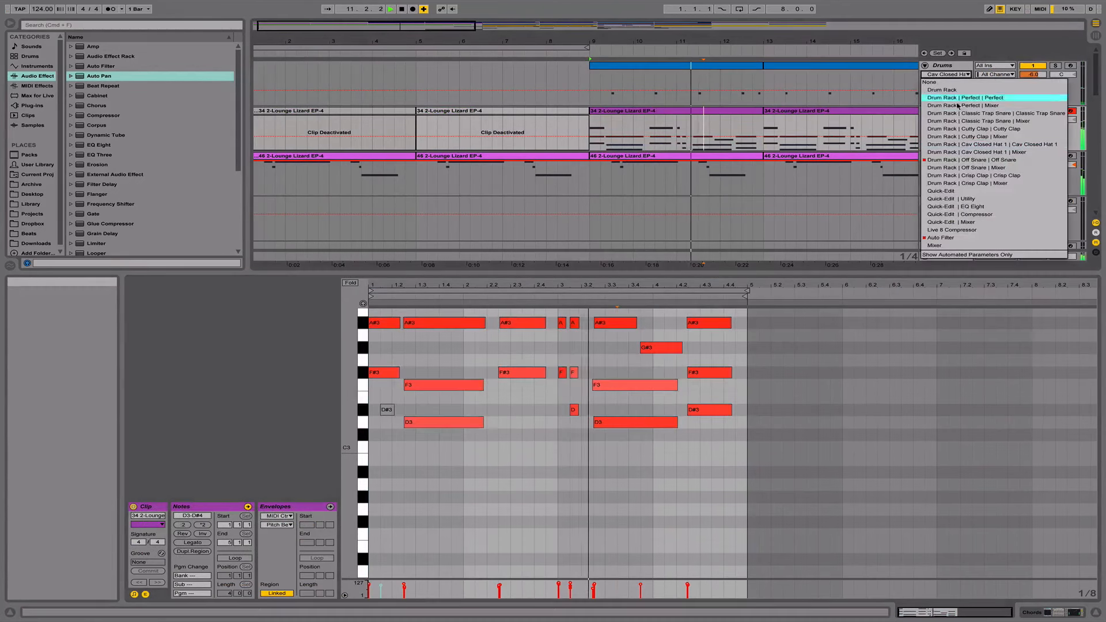
left_click(945, 159)
left_click(942, 85)
left_click(943, 84)
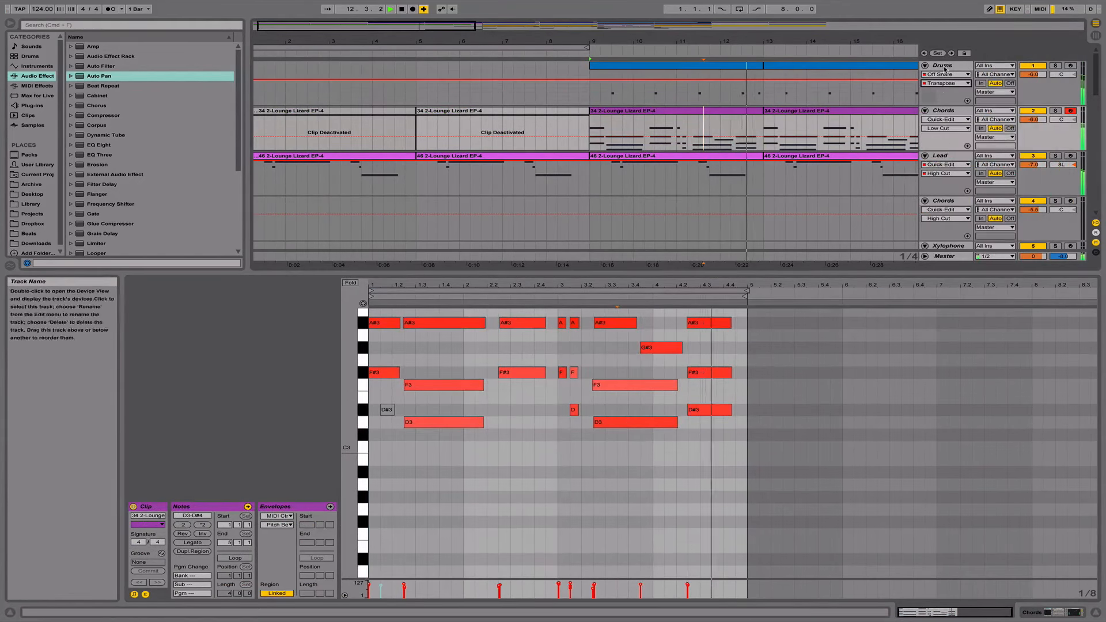
Switch the Drums track's displayed automation from Off Snare Transpose to the Auto Filter Frequency envelope.
left_click(945, 75)
left_click(946, 82)
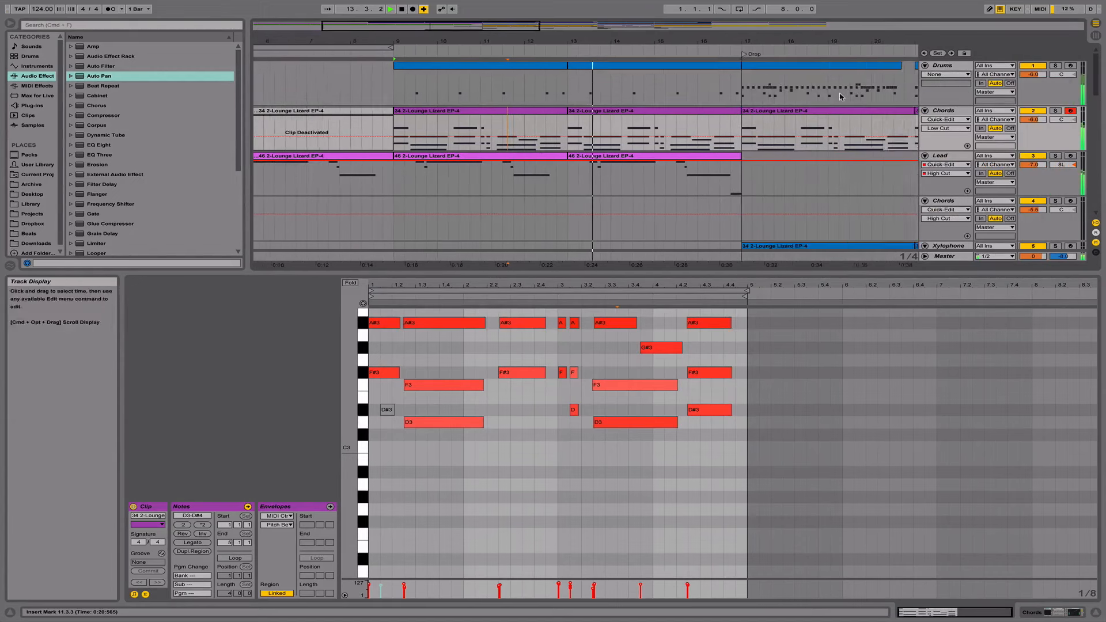
left_click(966, 74)
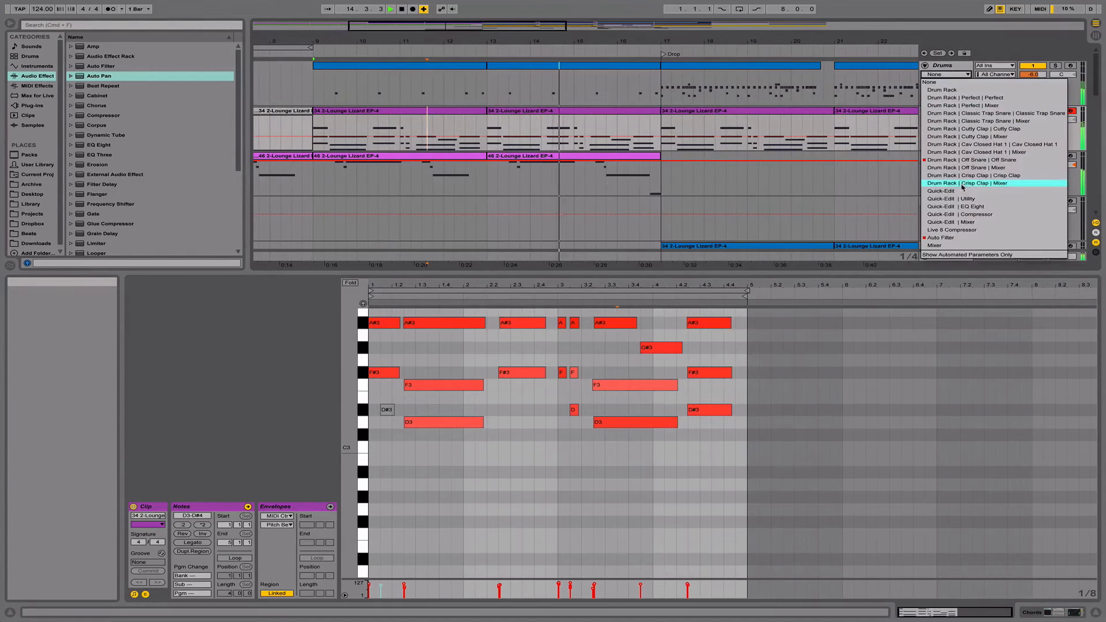
left_click(944, 238)
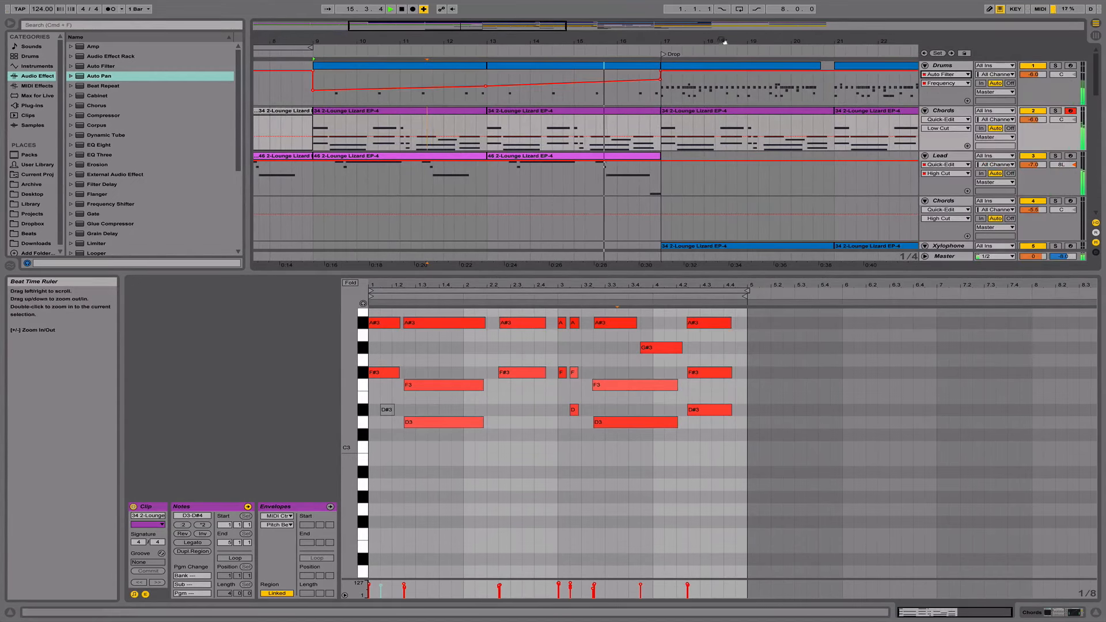
Hide the clip editor and show the Master track's effect chain as playback enters the drop.
left_click_drag(723, 43, 723, 14)
scroll(731, 150, "down", 4)
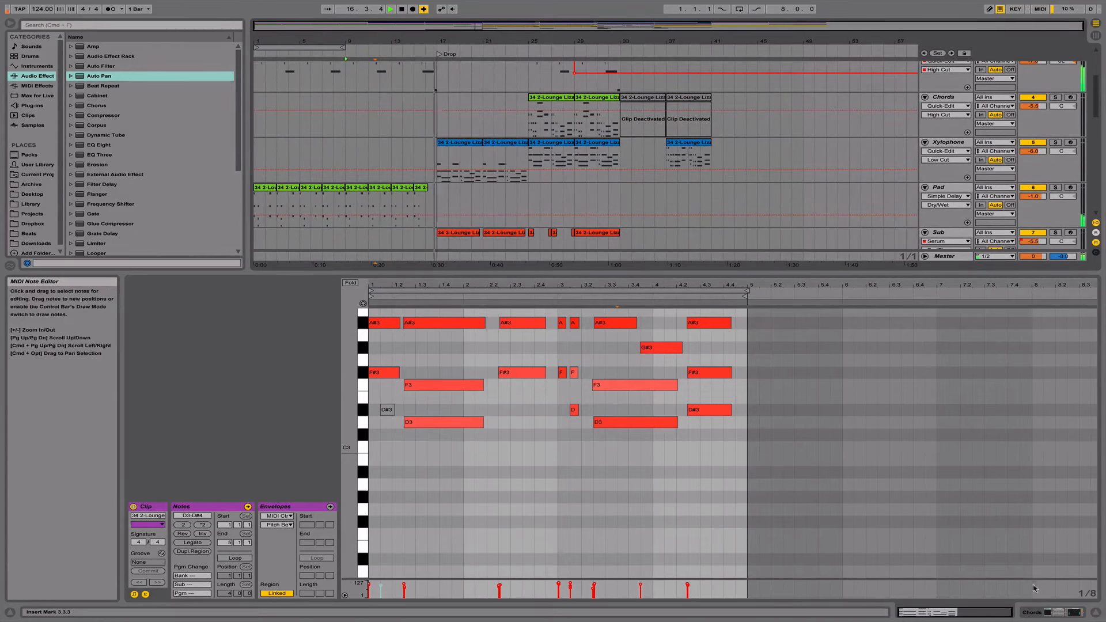
double_click(995, 613)
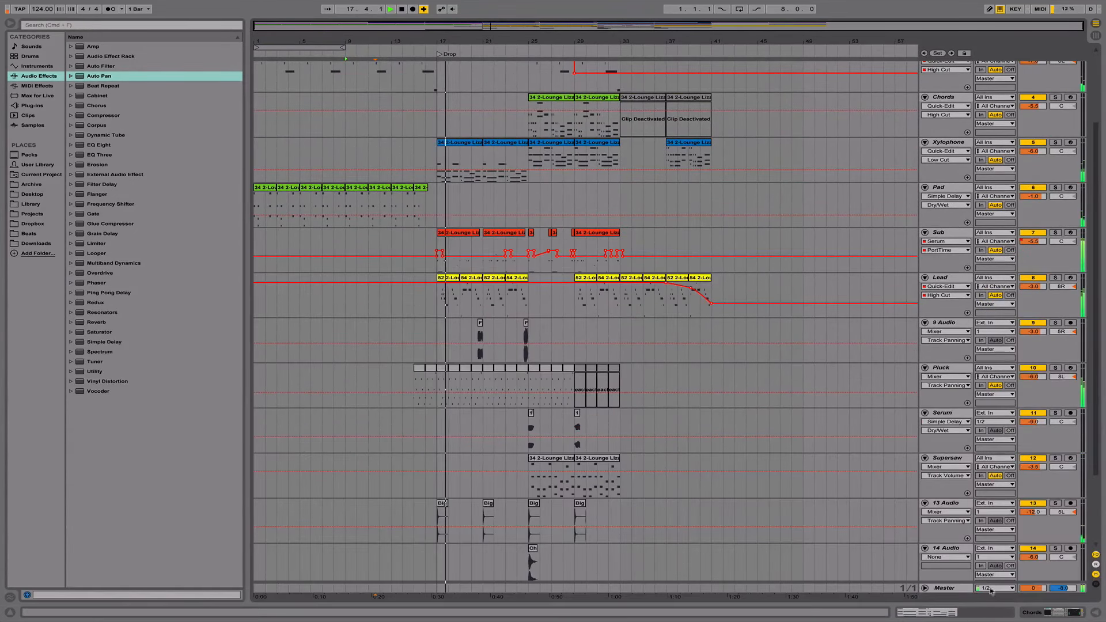
double_click(954, 588)
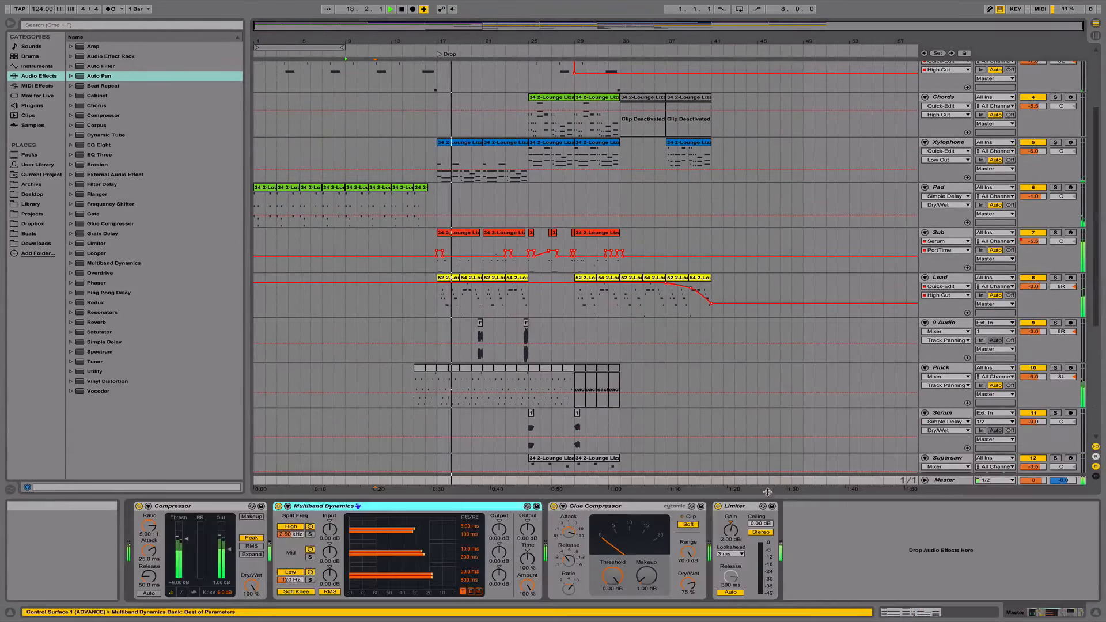
Inspect the 9 Audio track's effect devices, and return to the Master track's effect chain while reviewing the drop's tracks.
left_click(558, 349)
left_click_drag(485, 41, 485, 77)
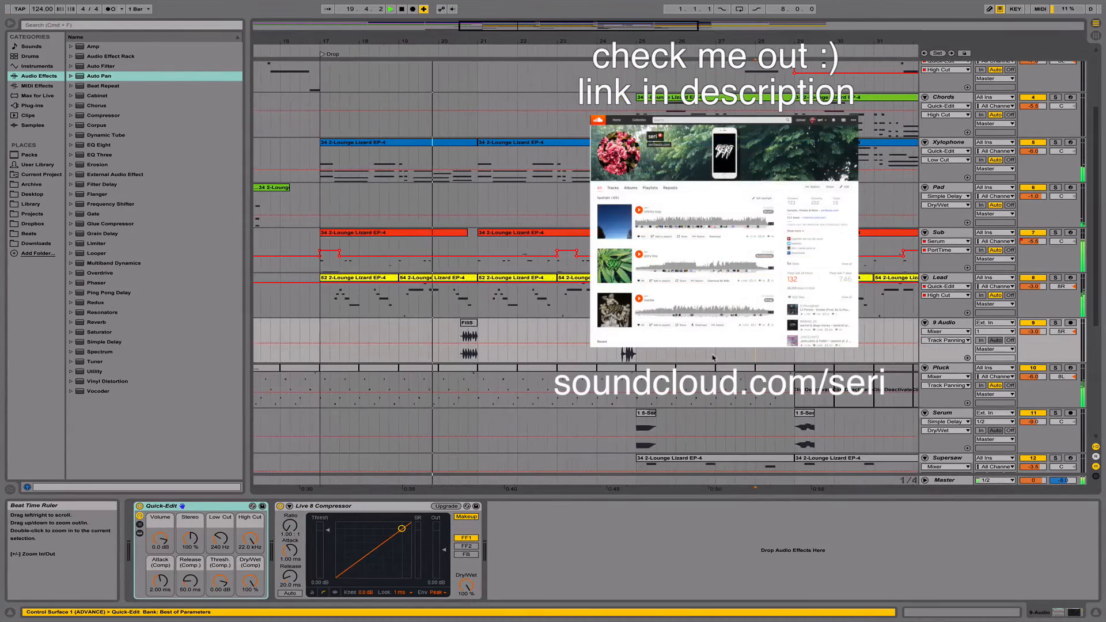
left_click(956, 480)
scroll(635, 349, "up", 2)
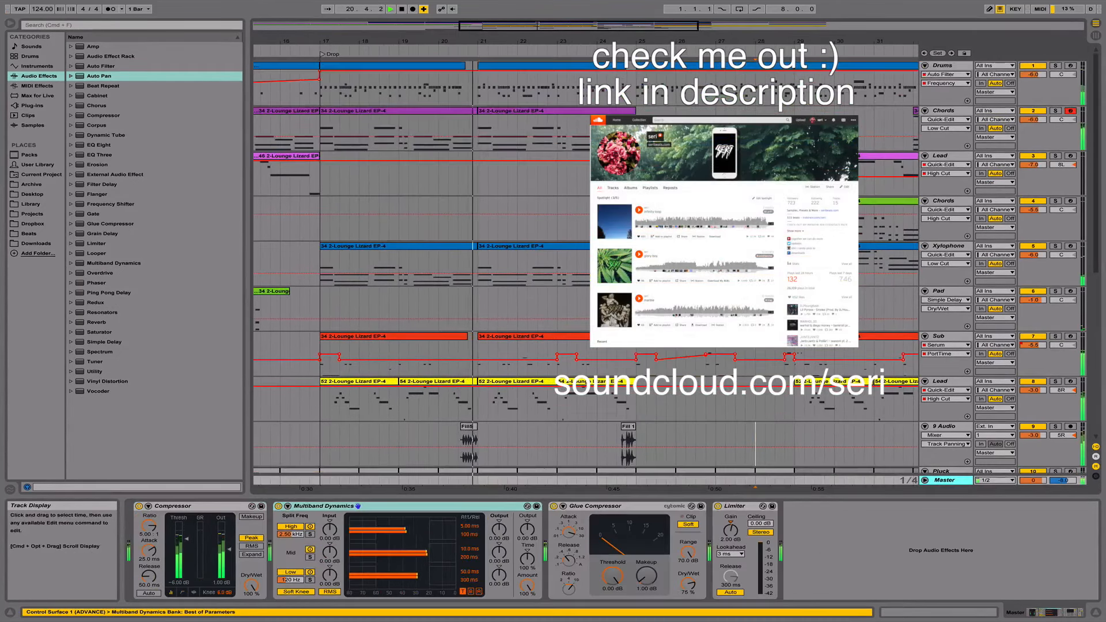
scroll(636, 349, "up", 2)
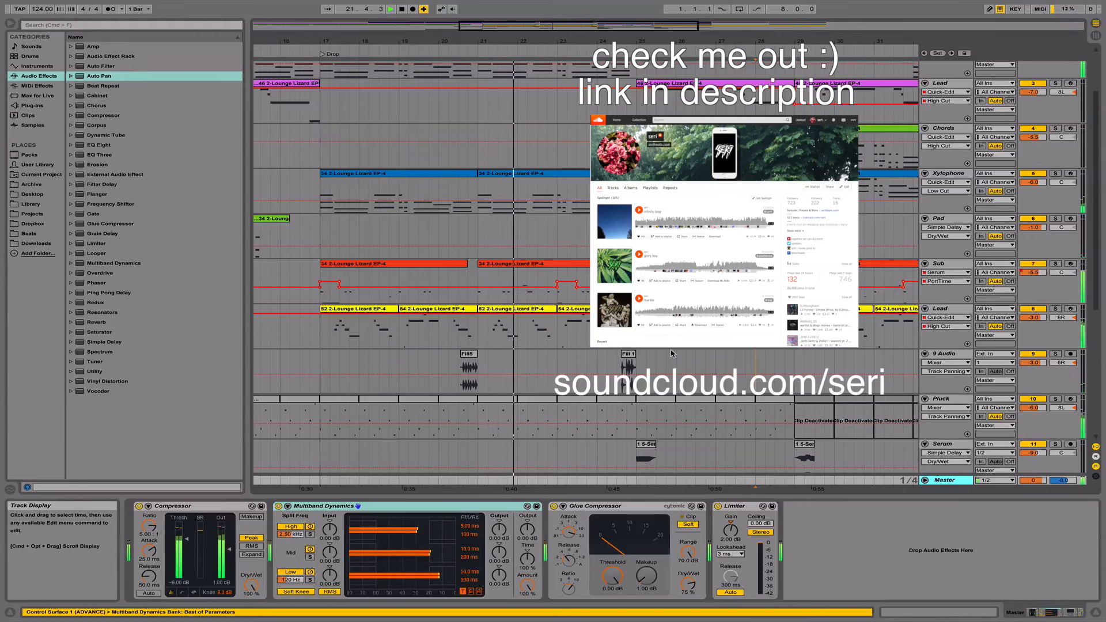
scroll(635, 348, "down", 2)
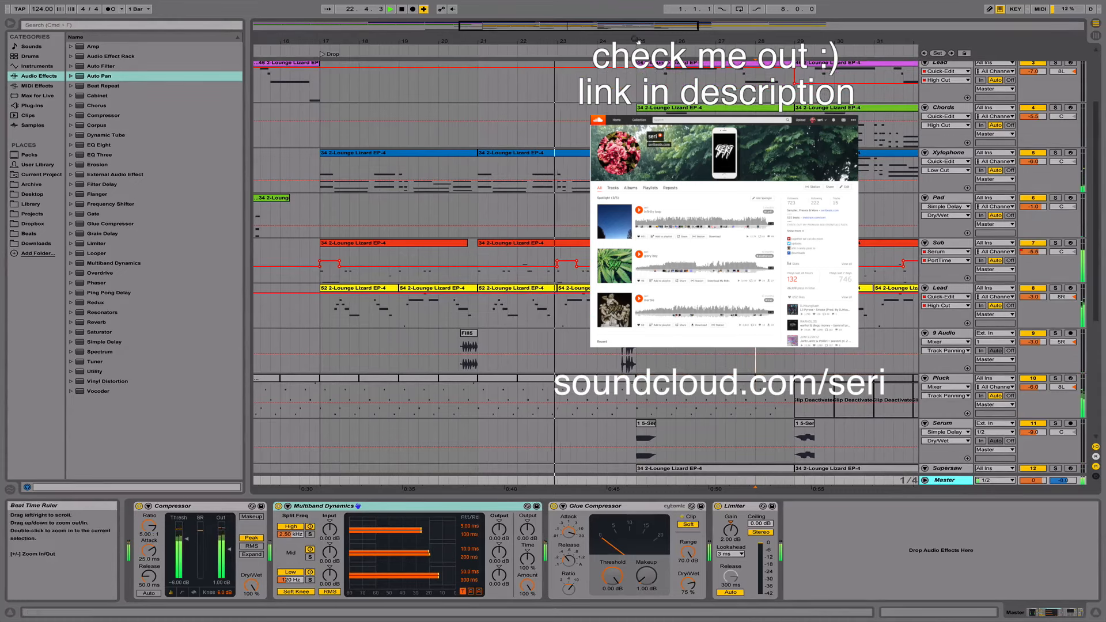
Review all tracks through the second half of the drop and the outro, with the arrangement view following playback.
left_click_drag(633, 41, 652, 5)
scroll(742, 182, "up", 2)
scroll(742, 182, "up", 4)
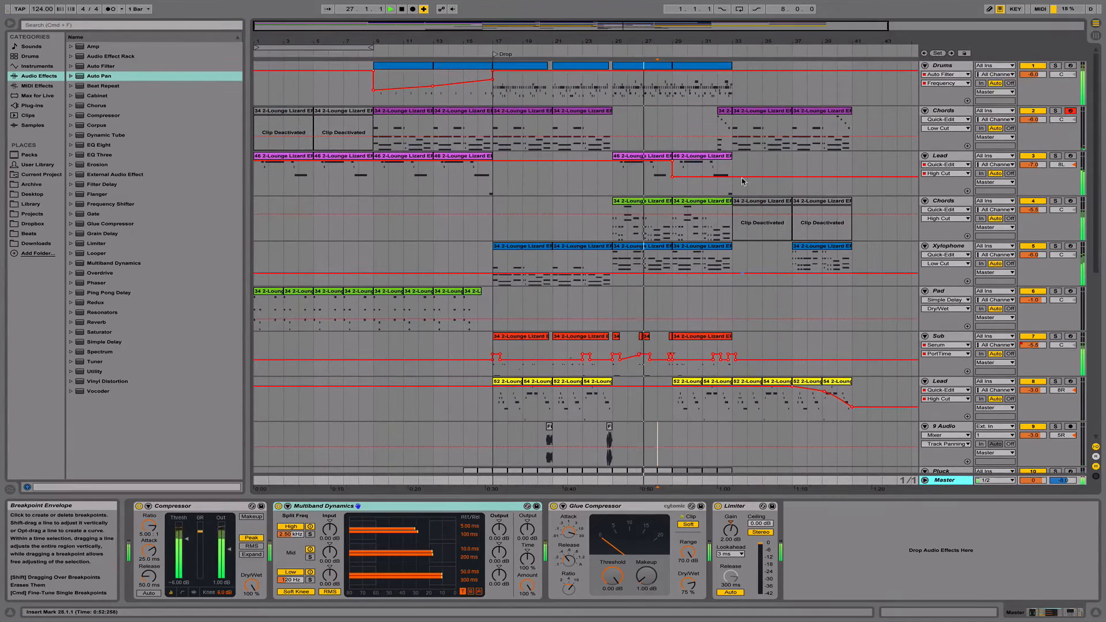
scroll(742, 182, "down", 2)
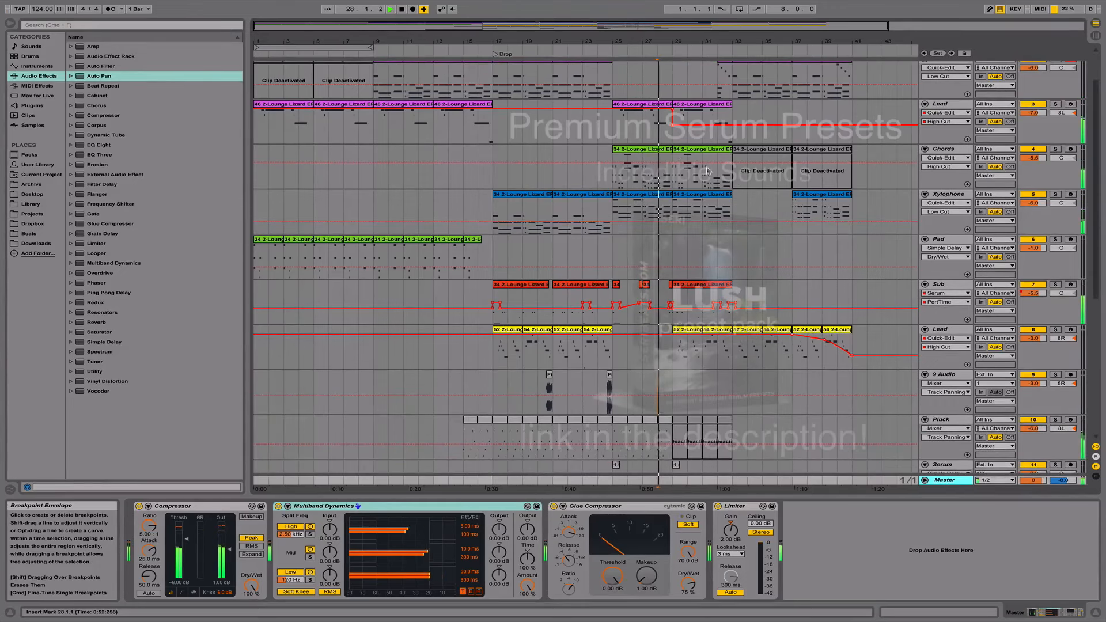
left_click_drag(643, 38, 643, 42)
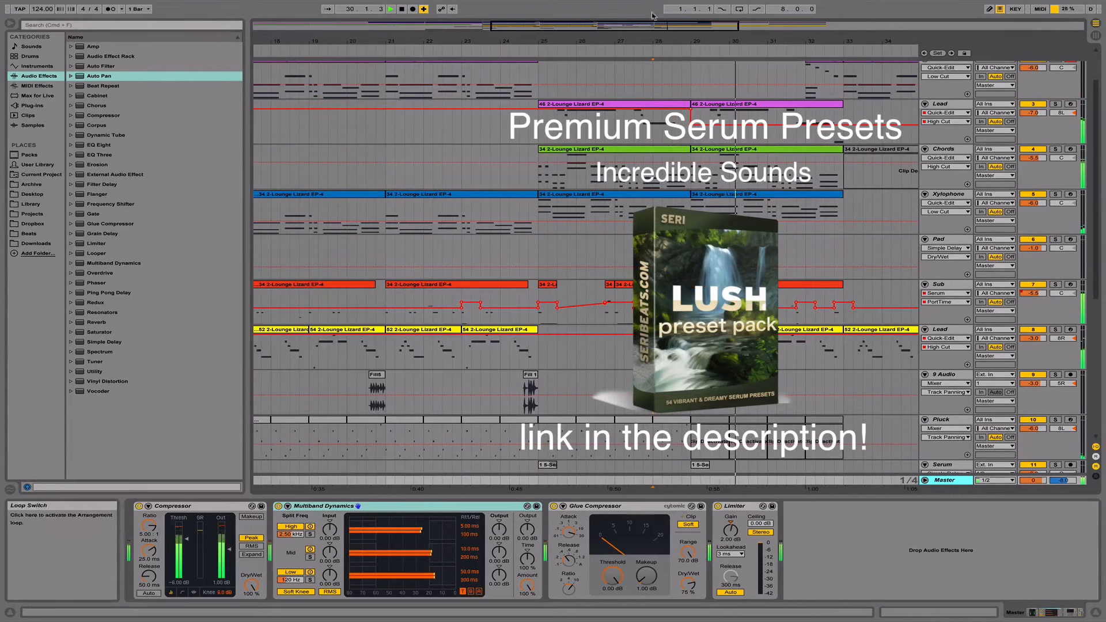
left_click(327, 8)
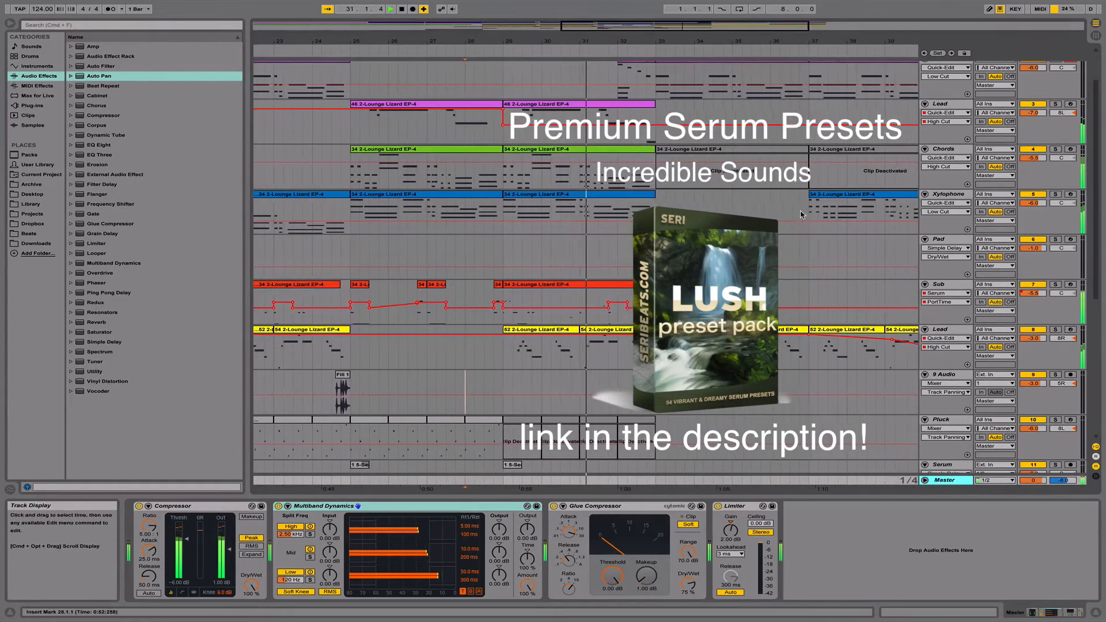
scroll(801, 215, "down", 5)
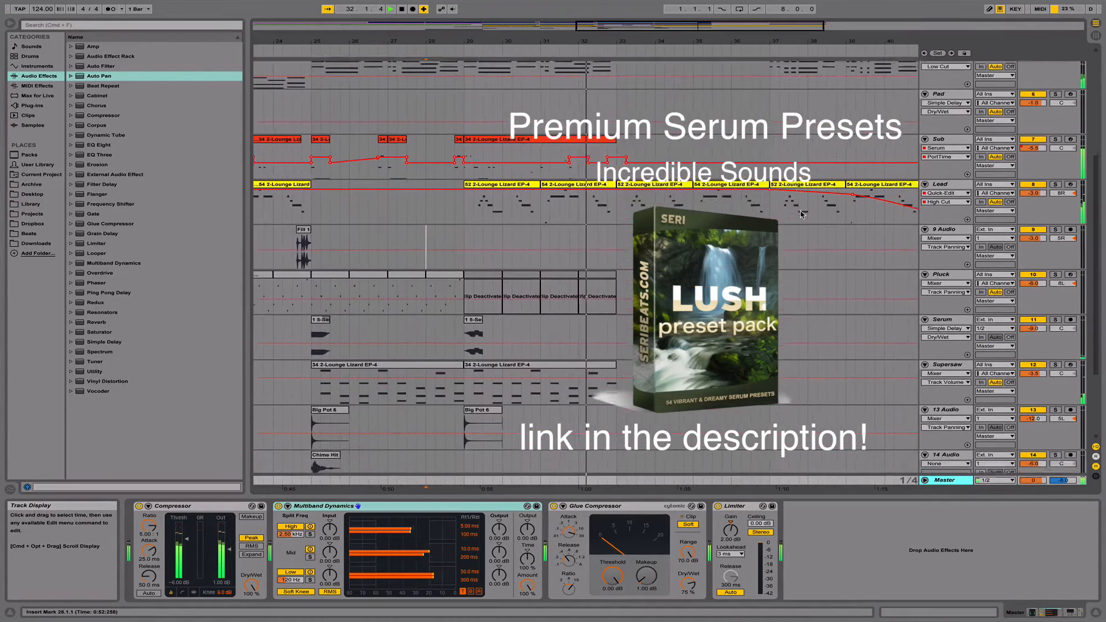
scroll(801, 214, "up", 7)
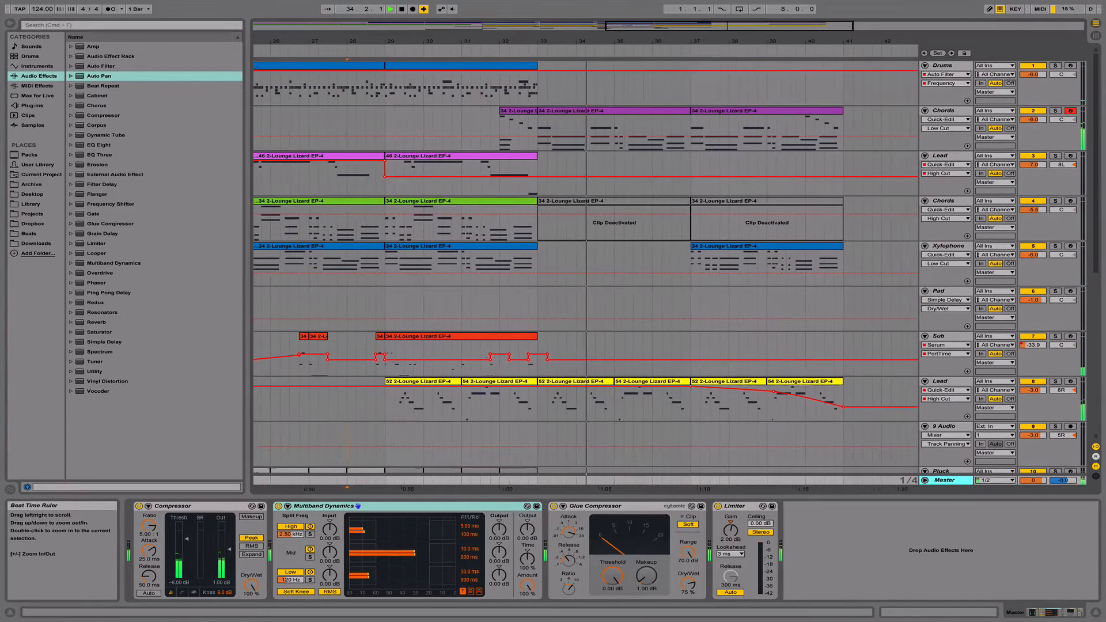
Open the Lead clips at bars 35 and 37 and the Xylophone clip at bar 37 to view their notes.
left_click_drag(660, 42, 660, 24)
double_click(659, 390)
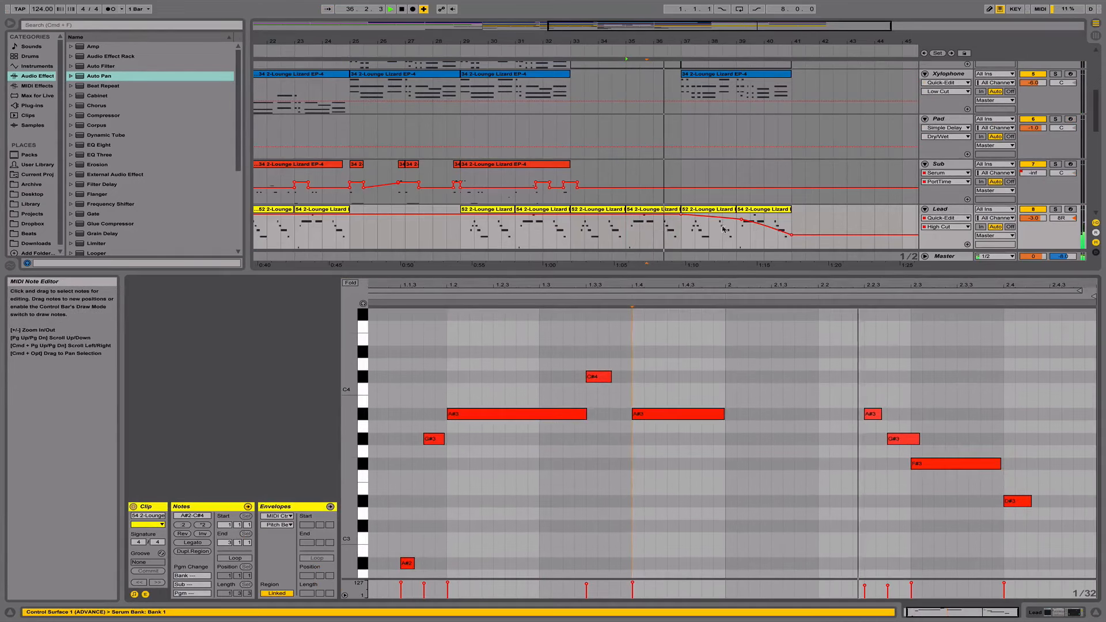
double_click(708, 212)
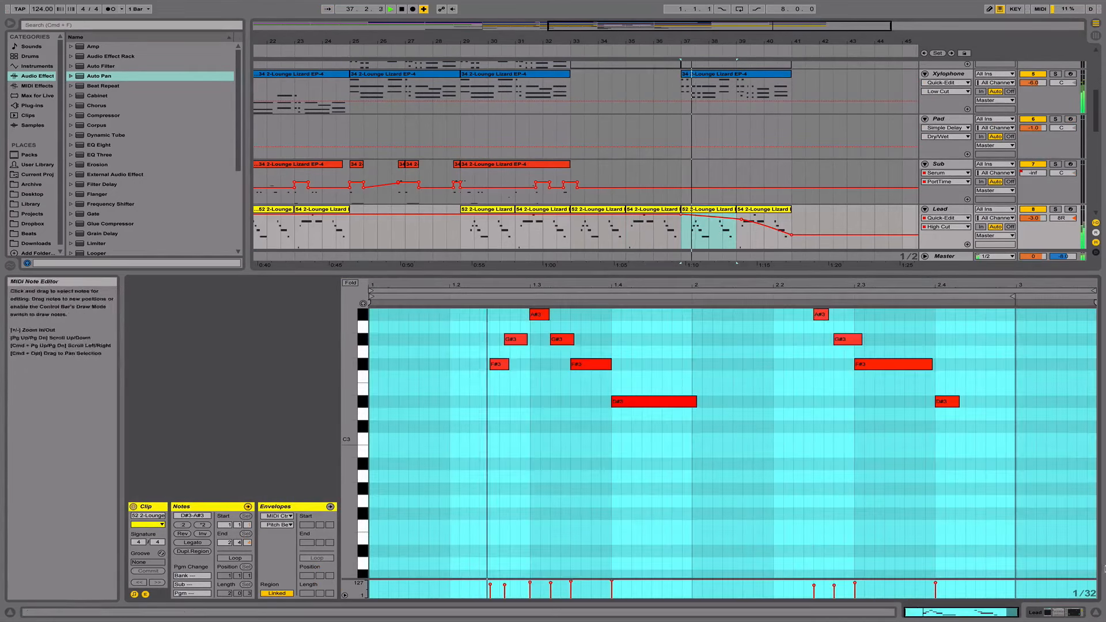
left_click(737, 73)
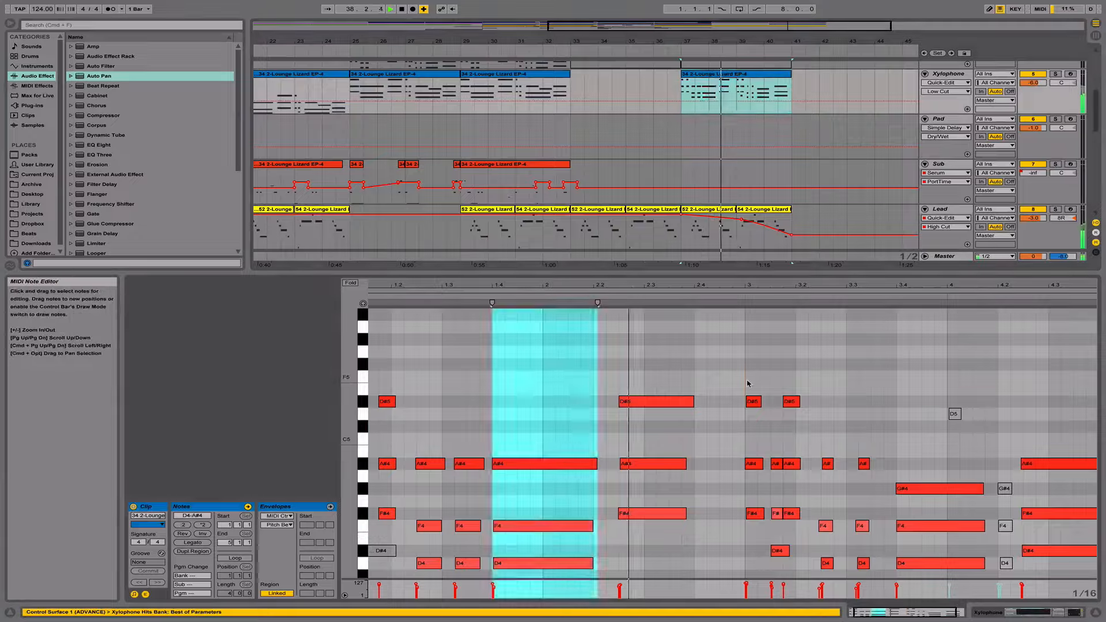